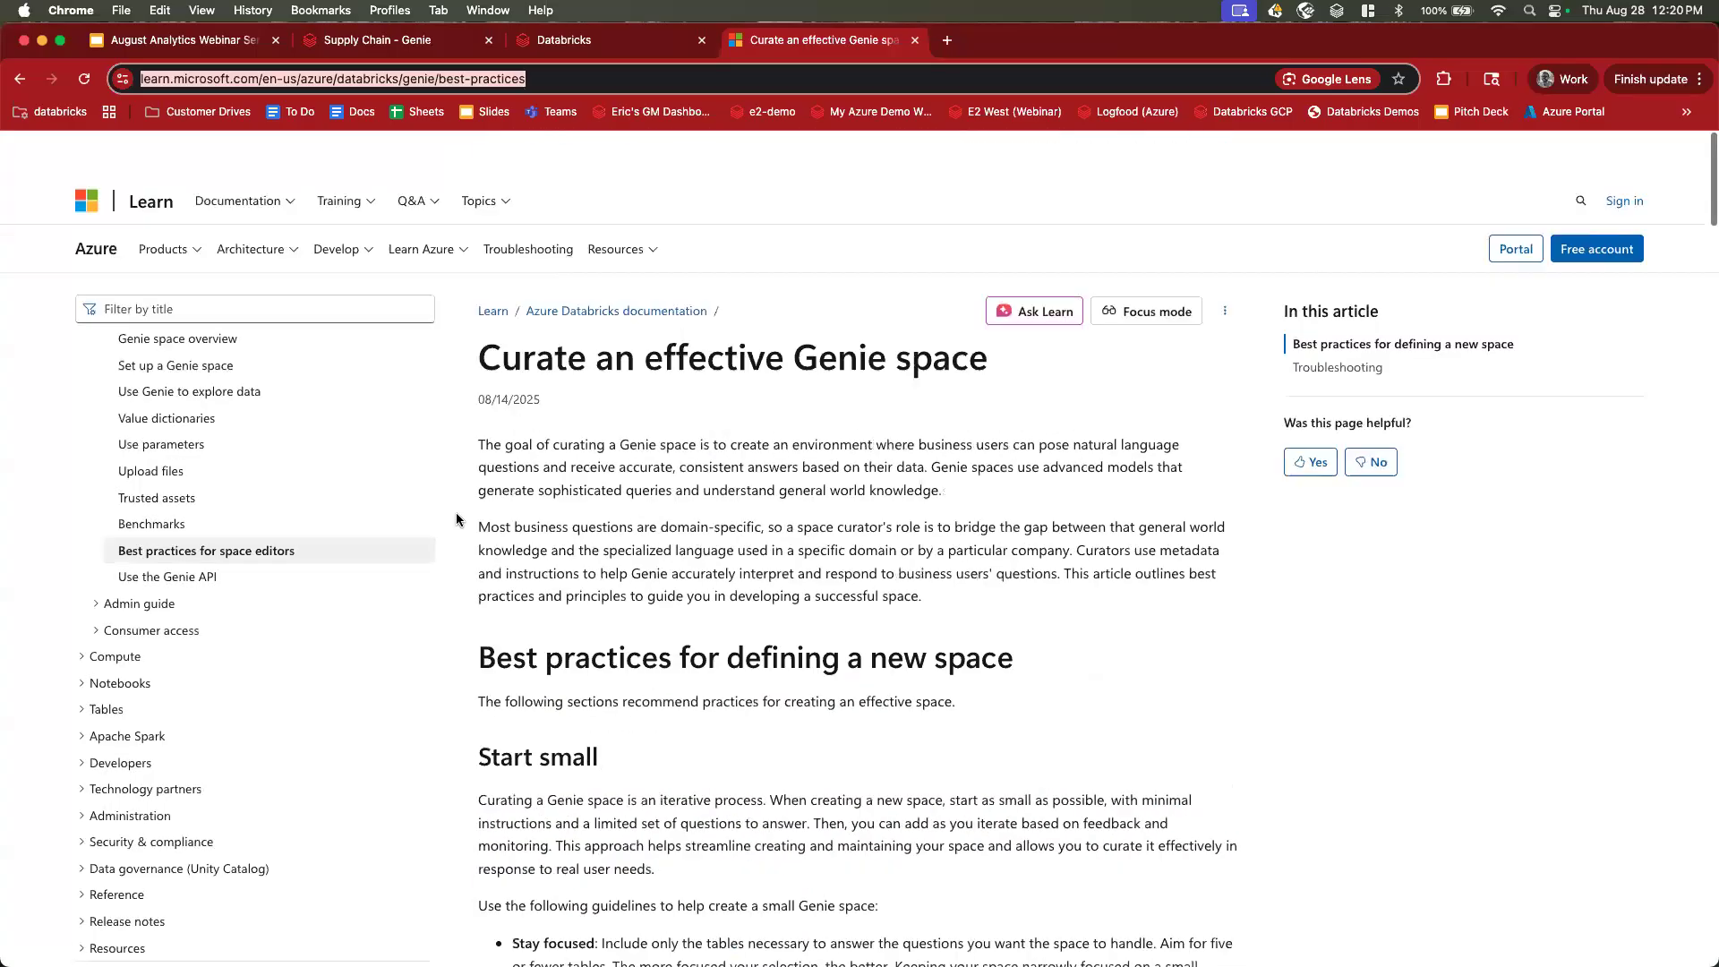
Return to slide 73 of the webinar deck, 'A few best practices when creating a Genie space'.
click(189, 46)
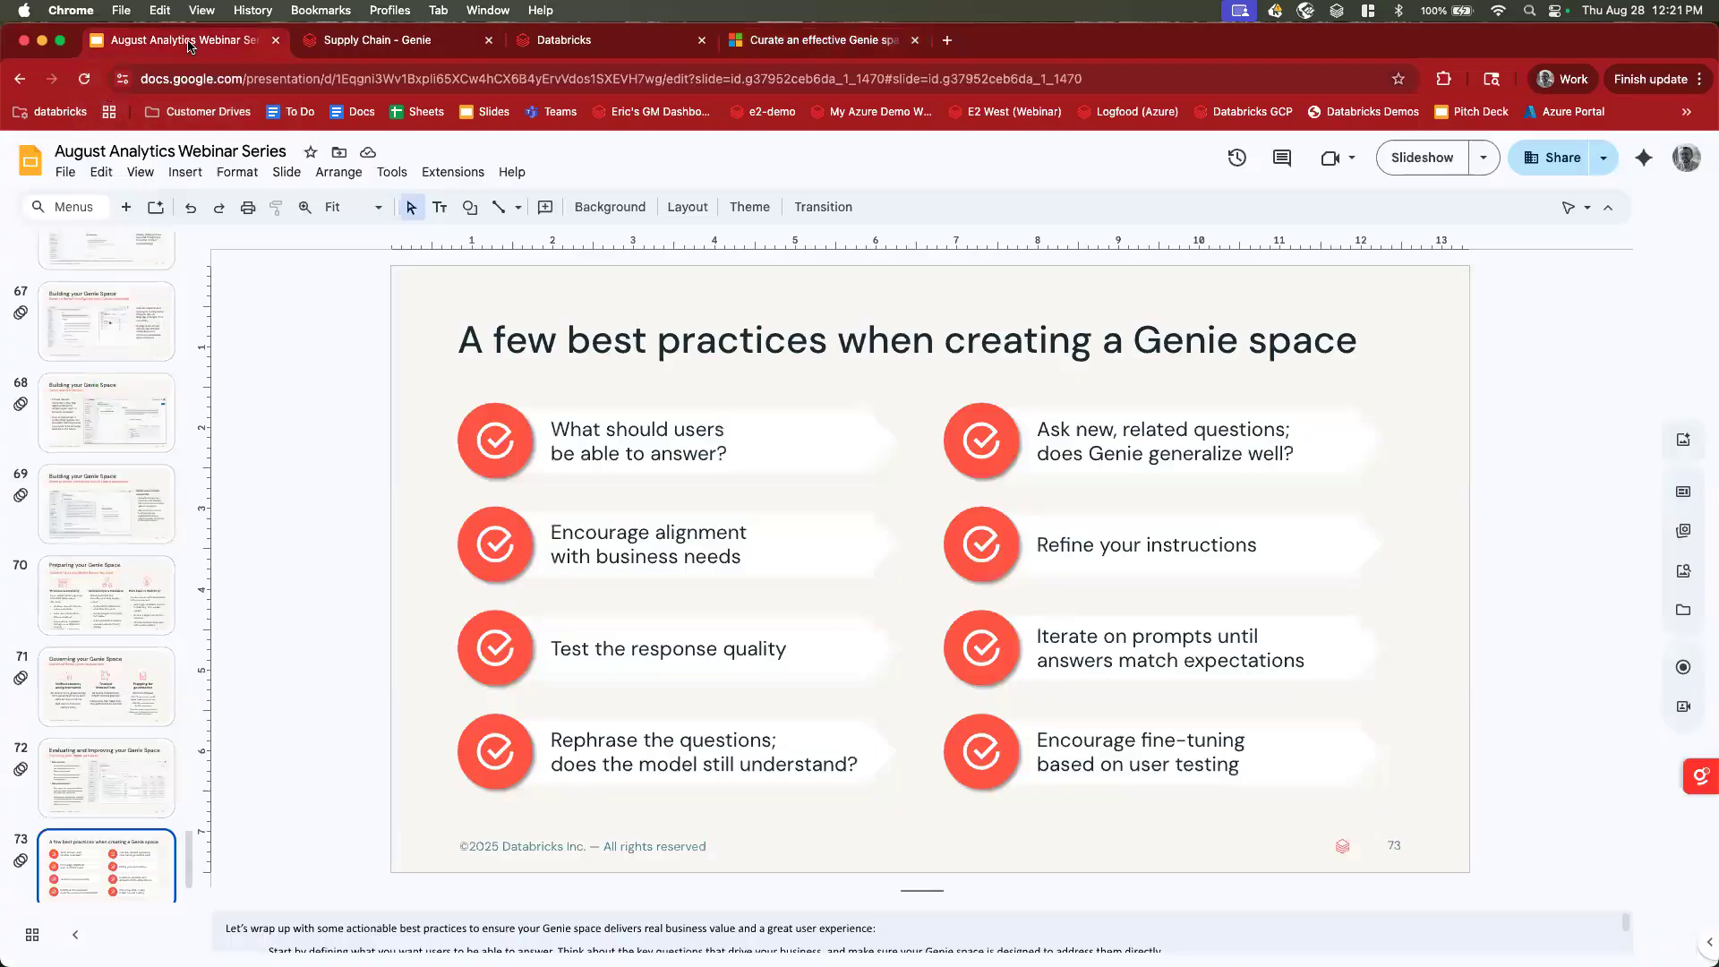
Switch to the Supply Chain Genie space and put the cursor in the question box.
click(405, 41)
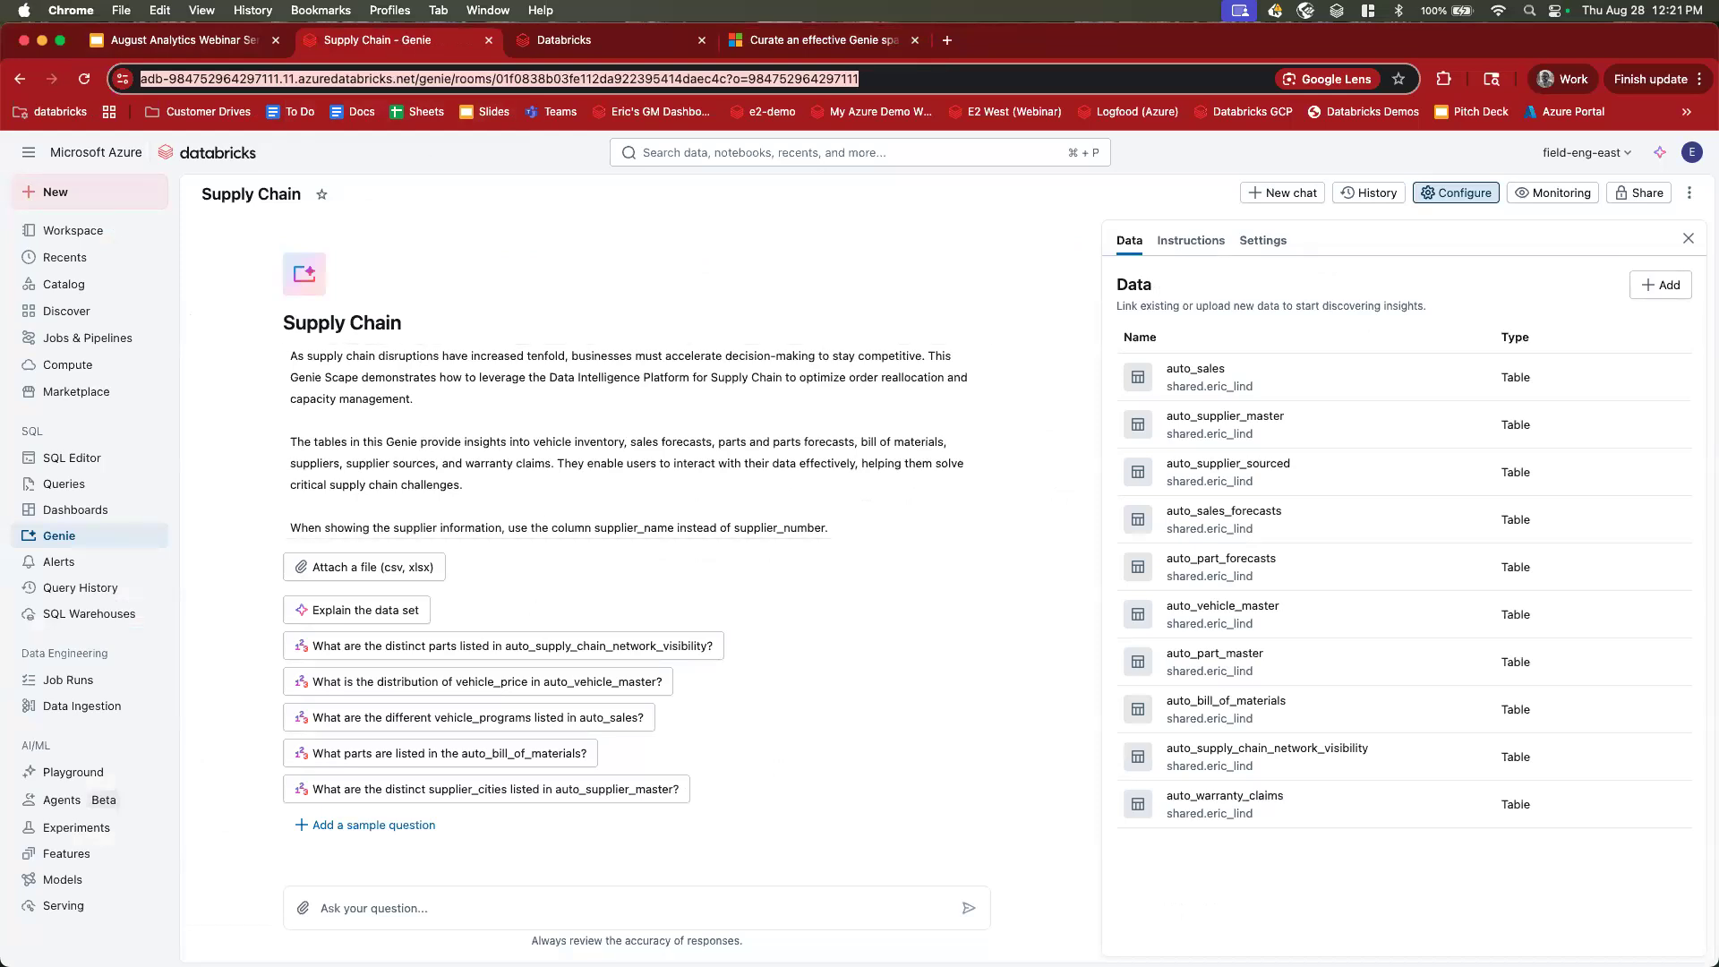
key(super+Tab)
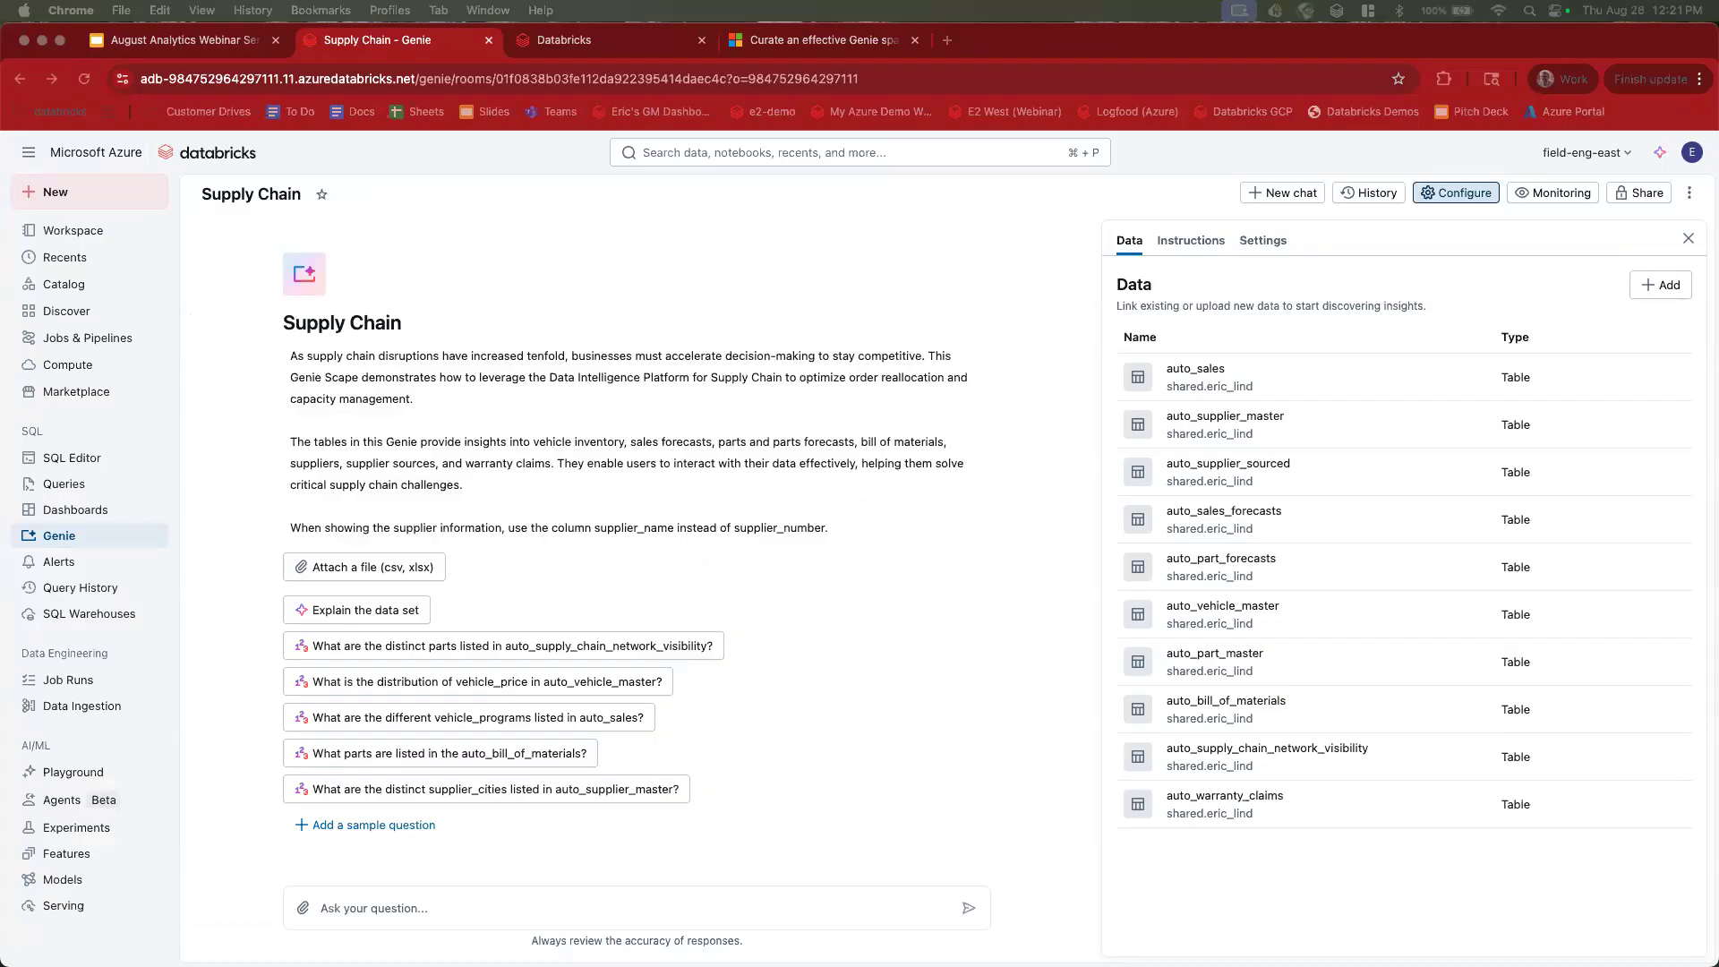
click(349, 909)
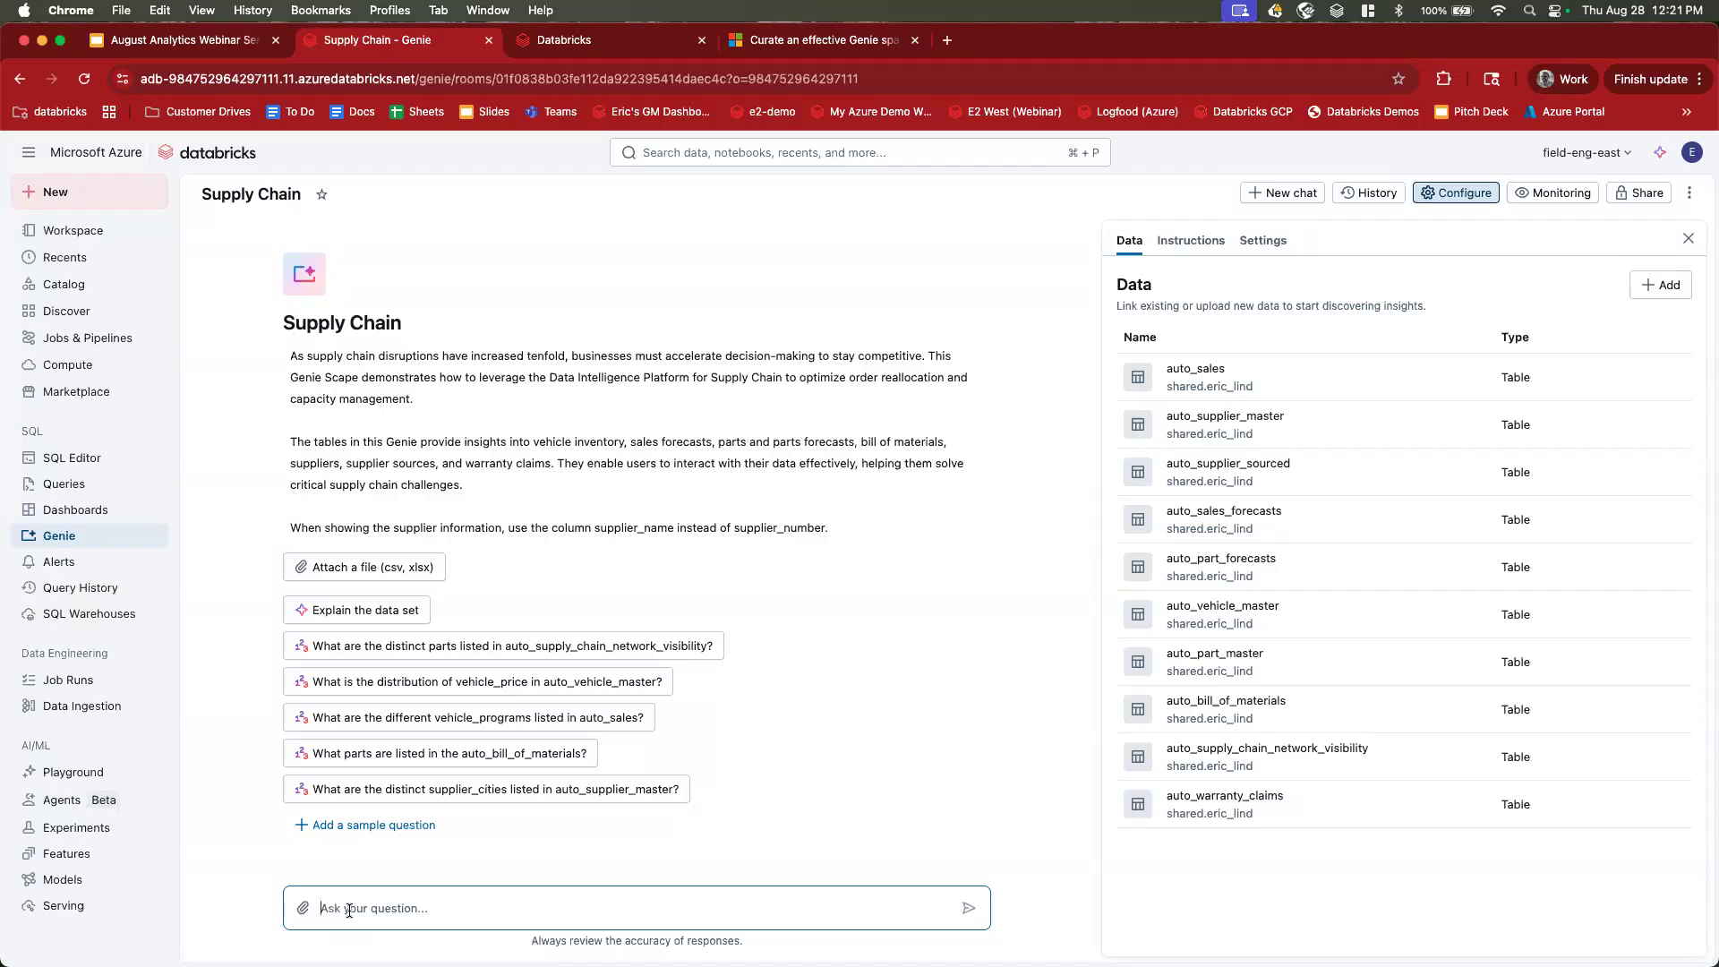
Ask Genie 'what's the total cost incurred from defects for veloce motors'.
text(what's the total cost incurred from defects for v)
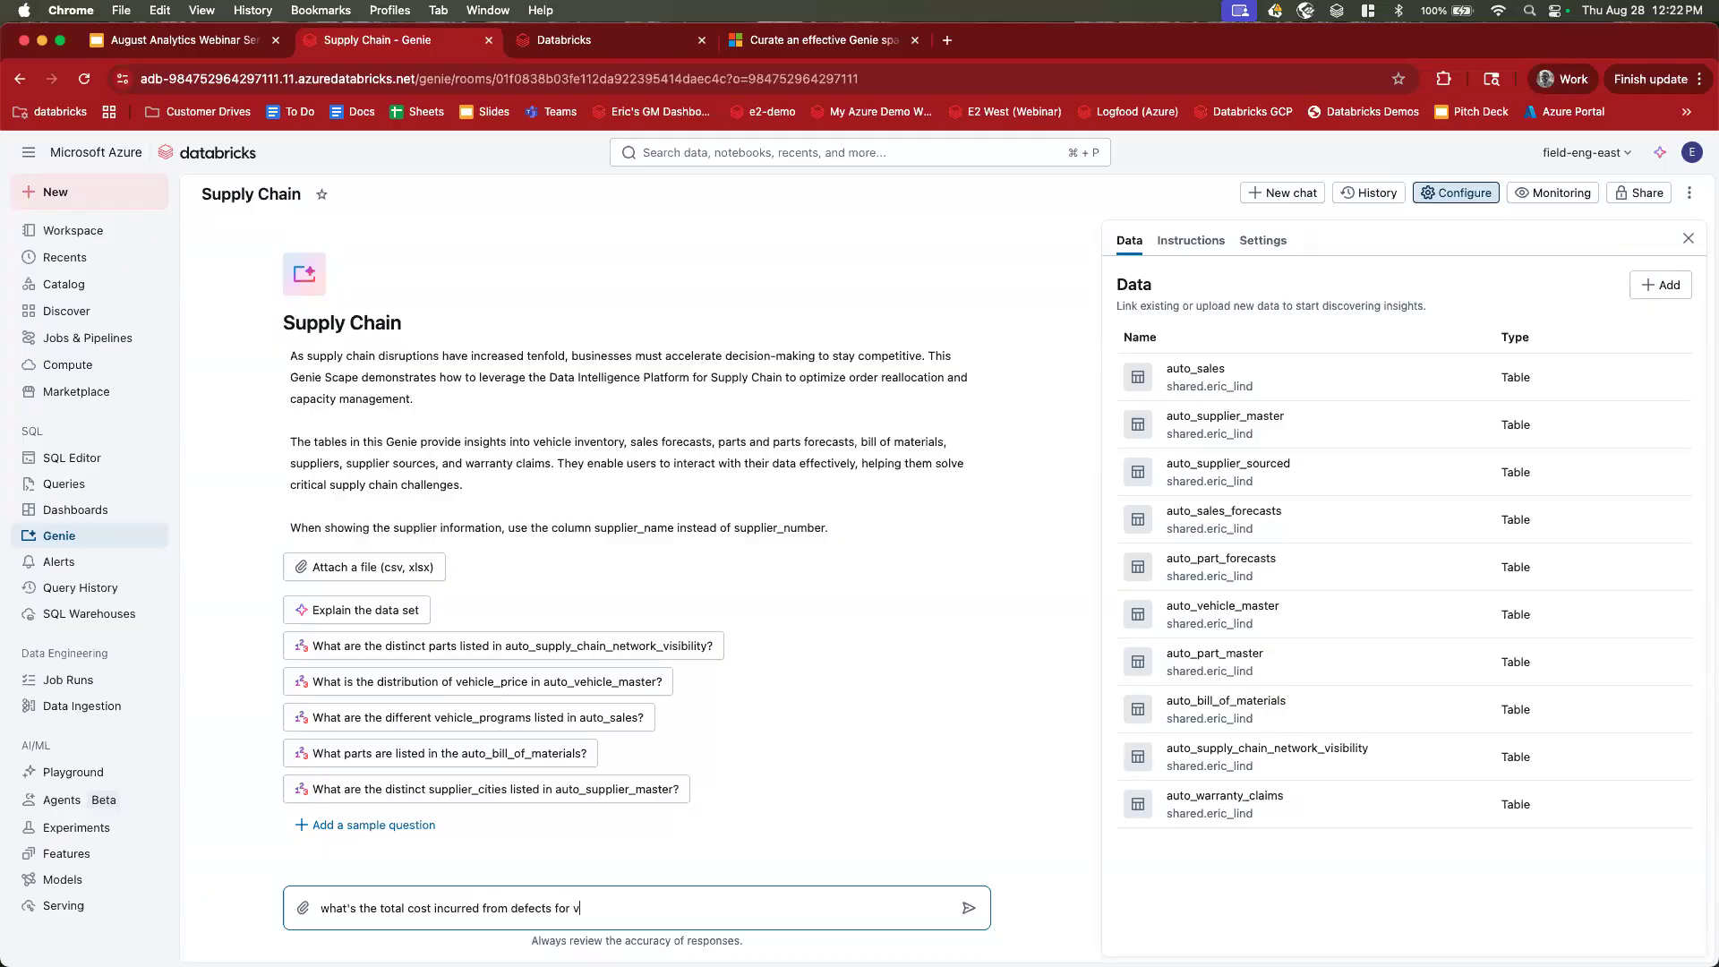
text(eloce motr)
key(BackSpace)
text(ors)
key(Return)
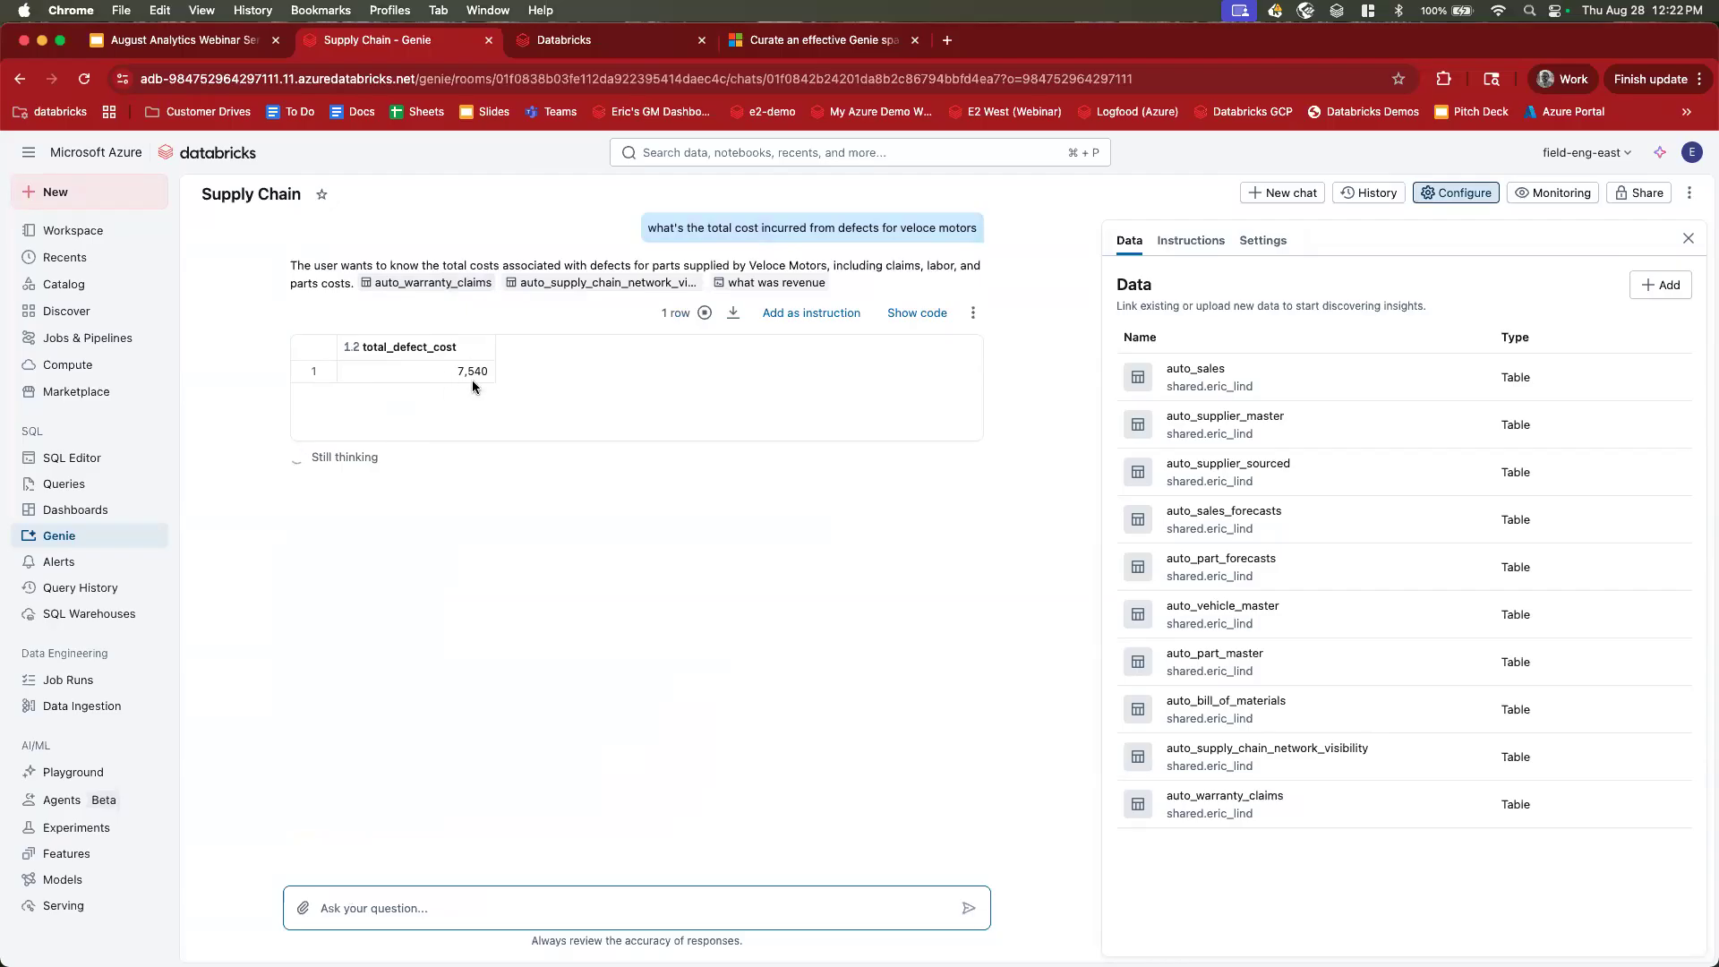
Review the 7,540 answer's explanation and briefly show, then hide, its generated SQL.
drag(327, 265, 289, 266)
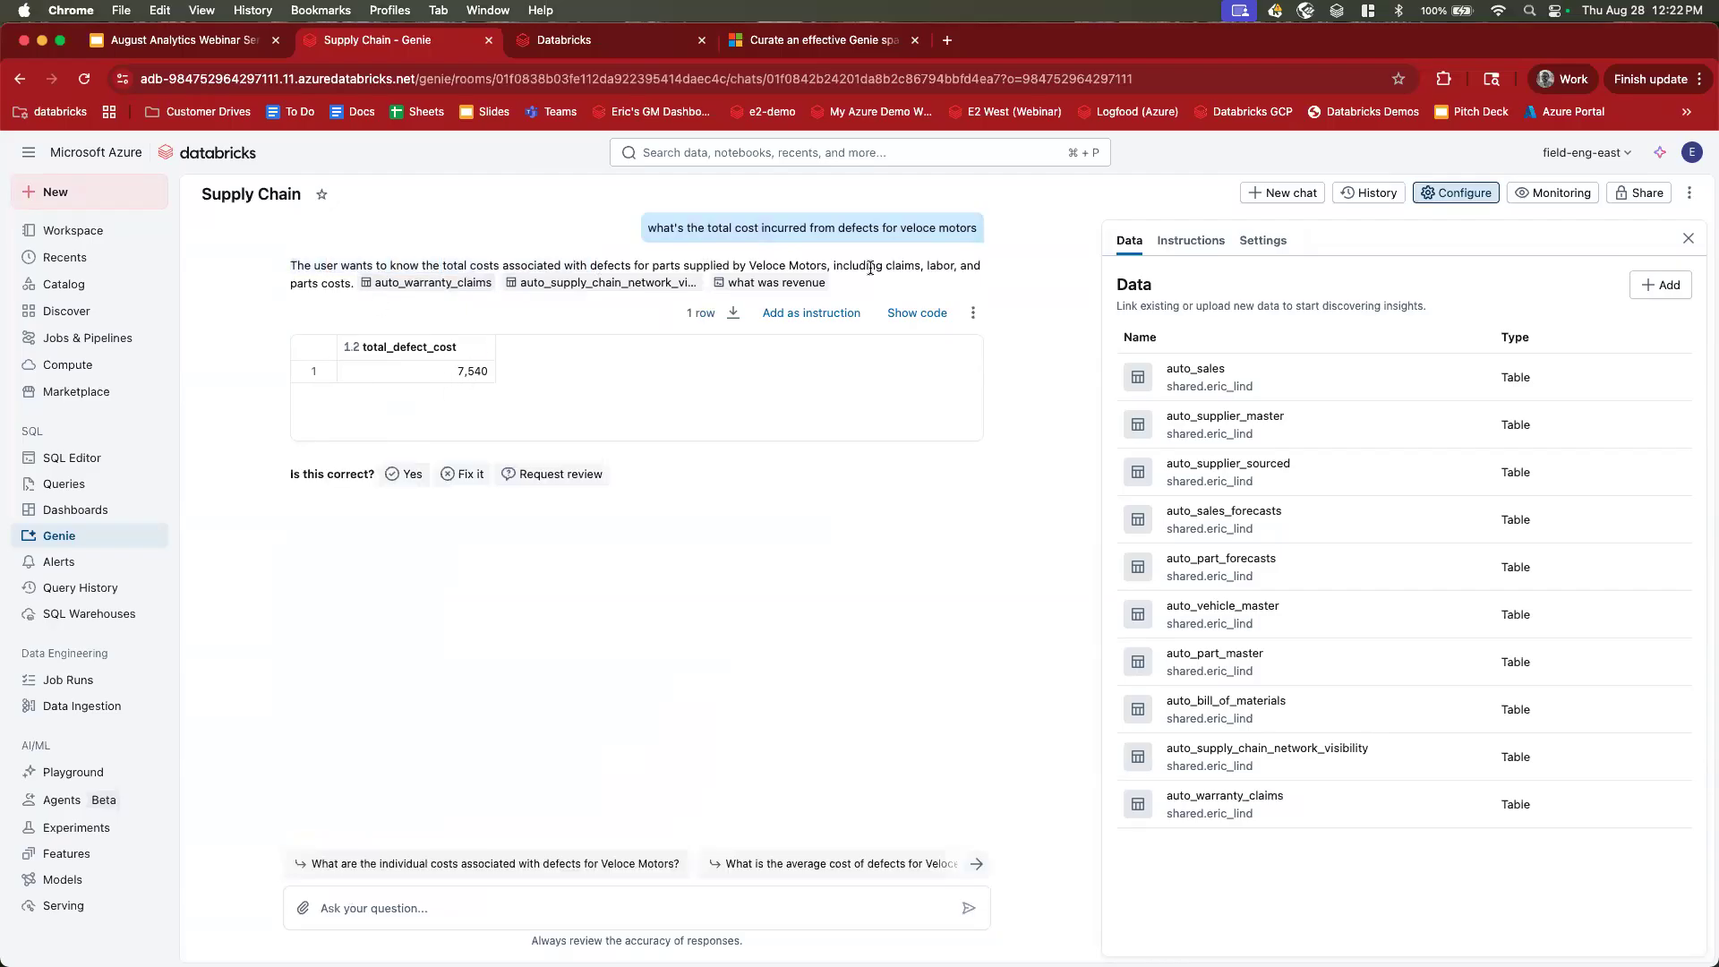
triple_click(335, 269)
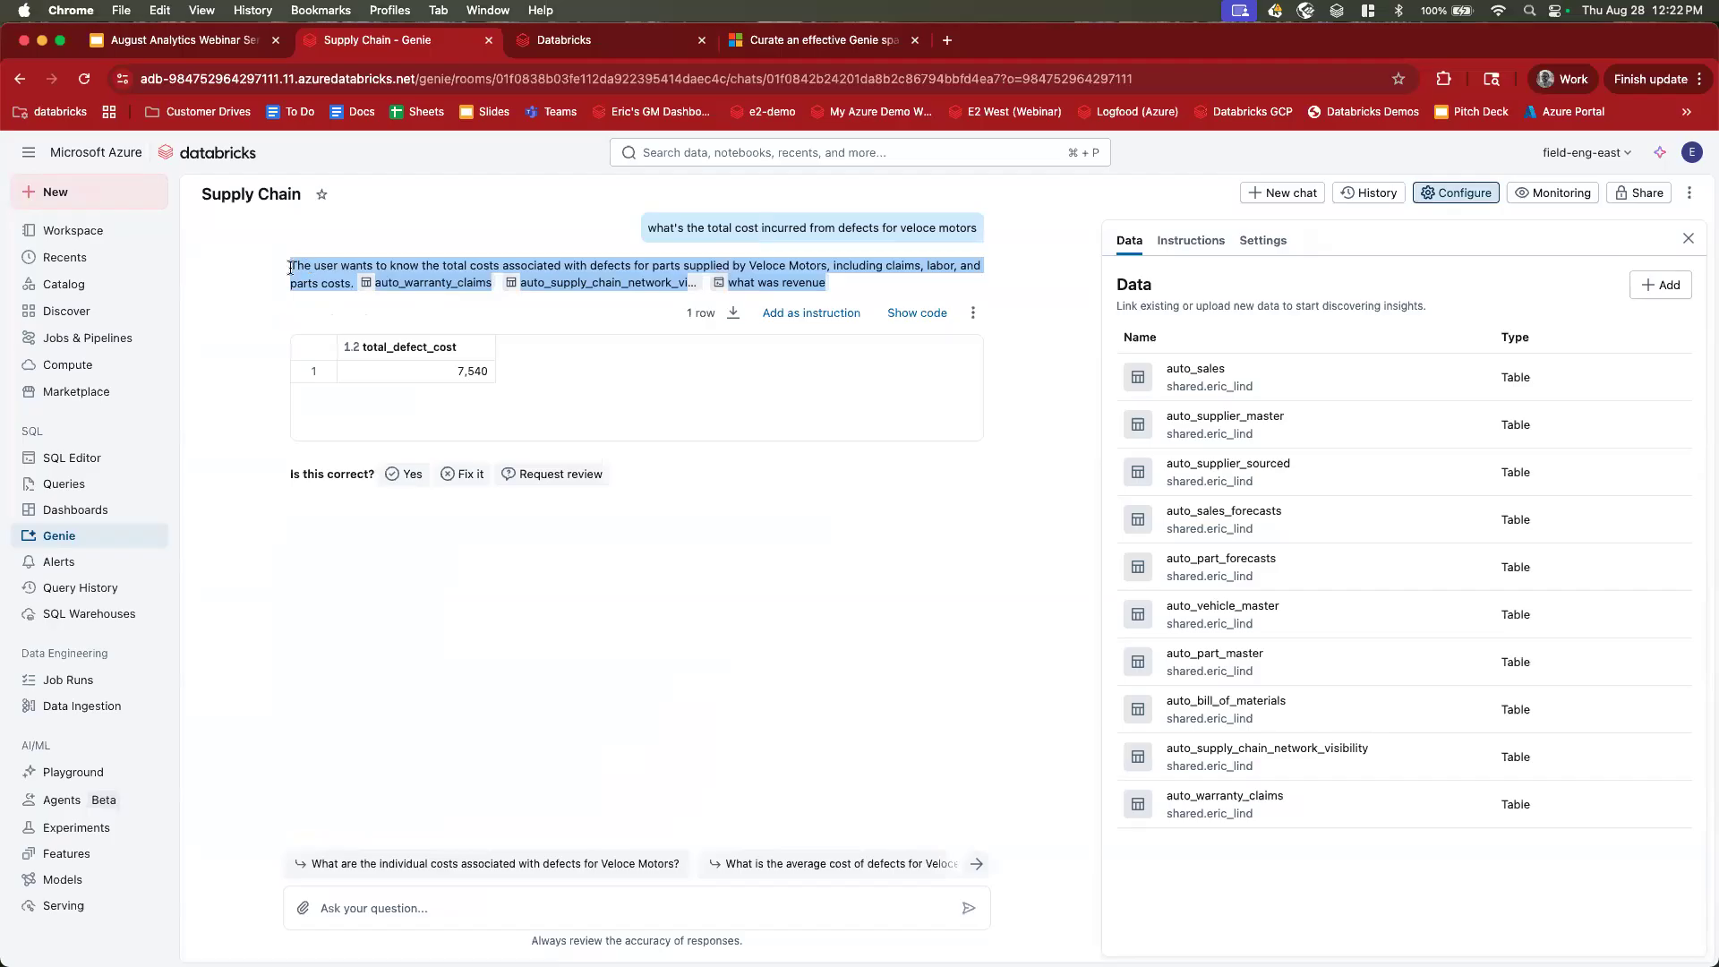
drag(290, 268, 840, 287)
click(842, 287)
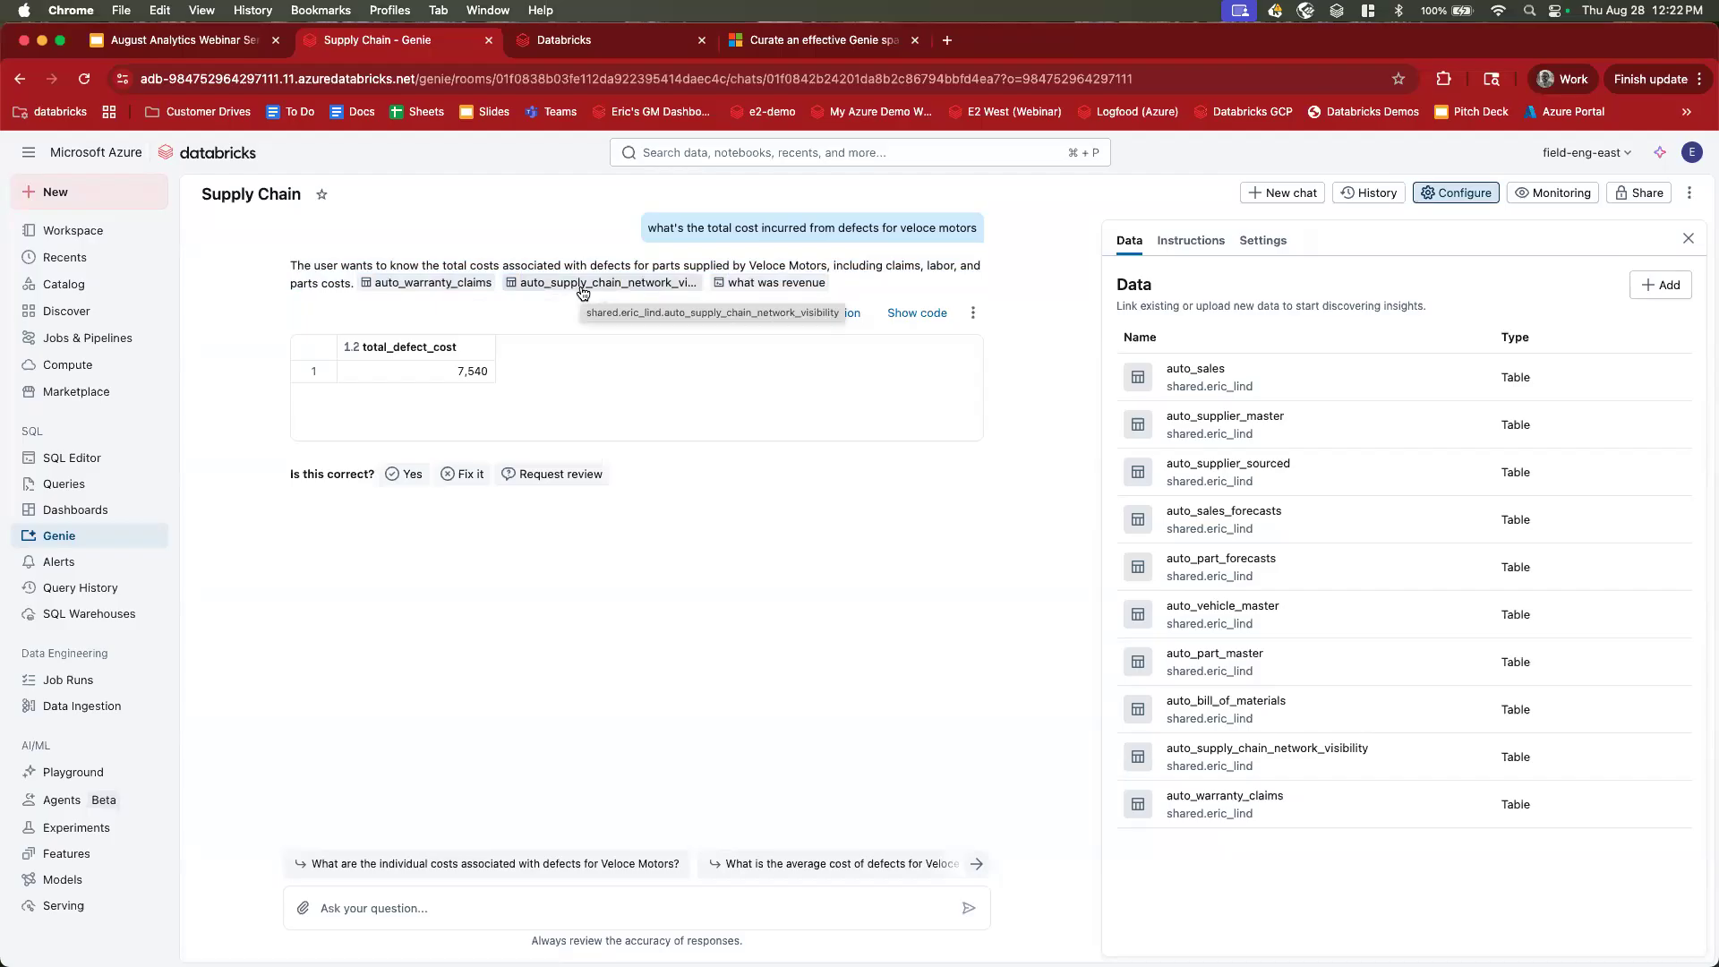
click(910, 312)
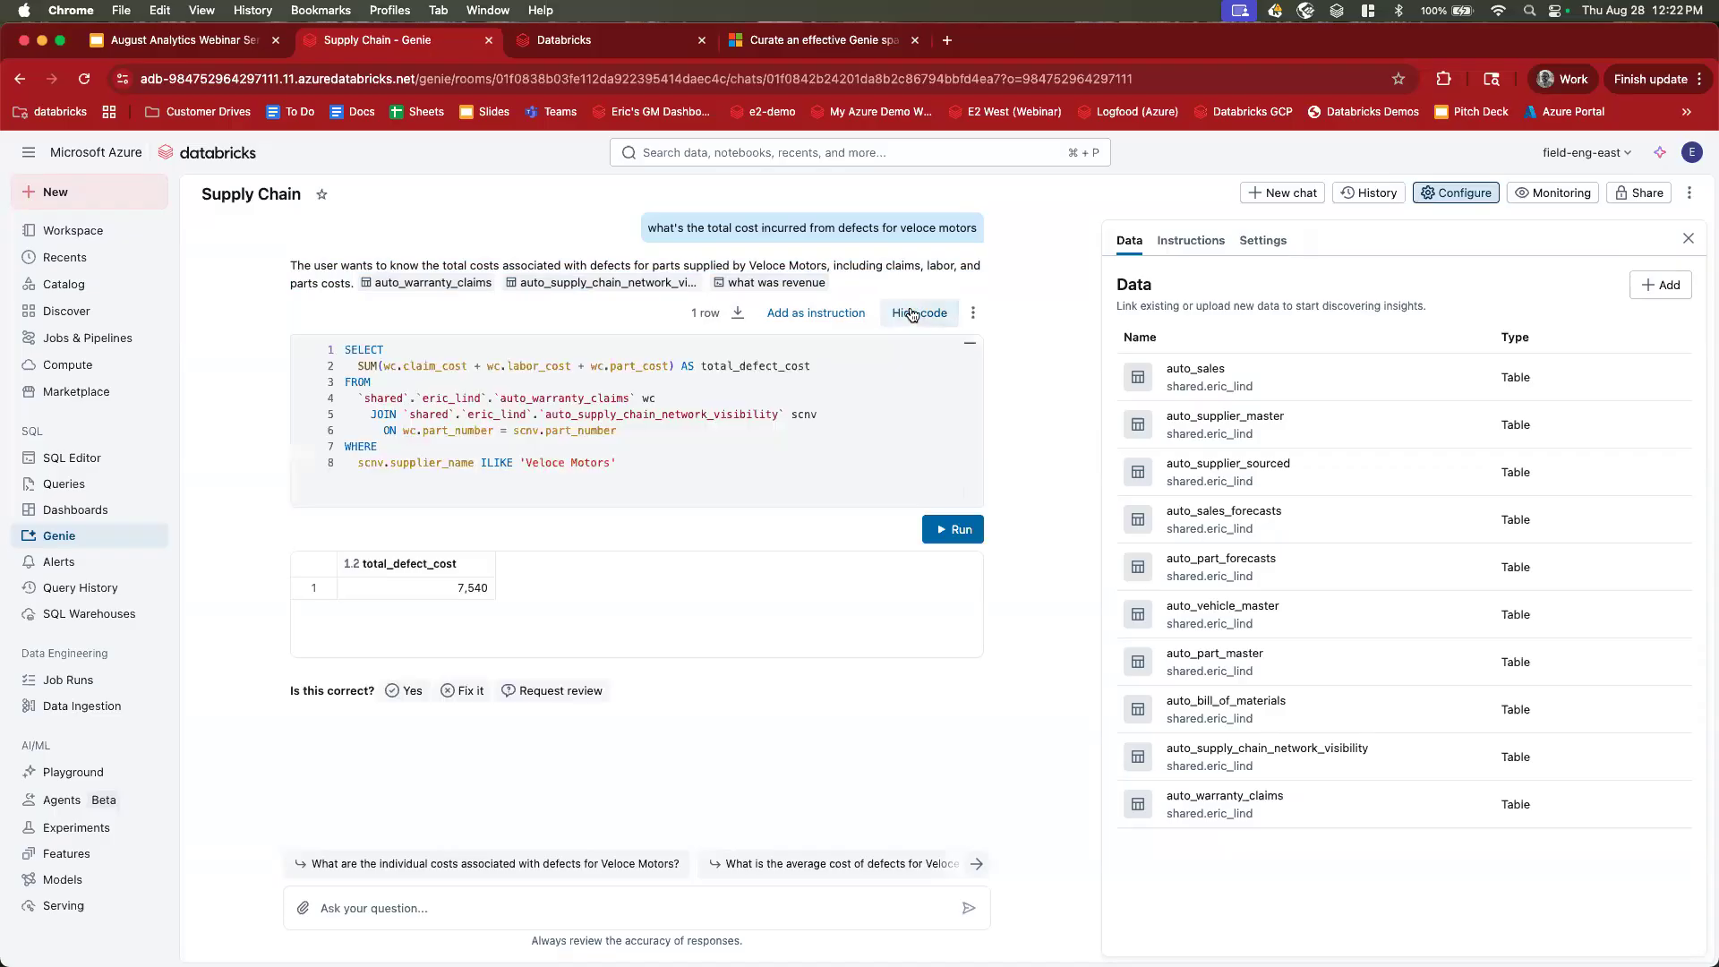
click(909, 312)
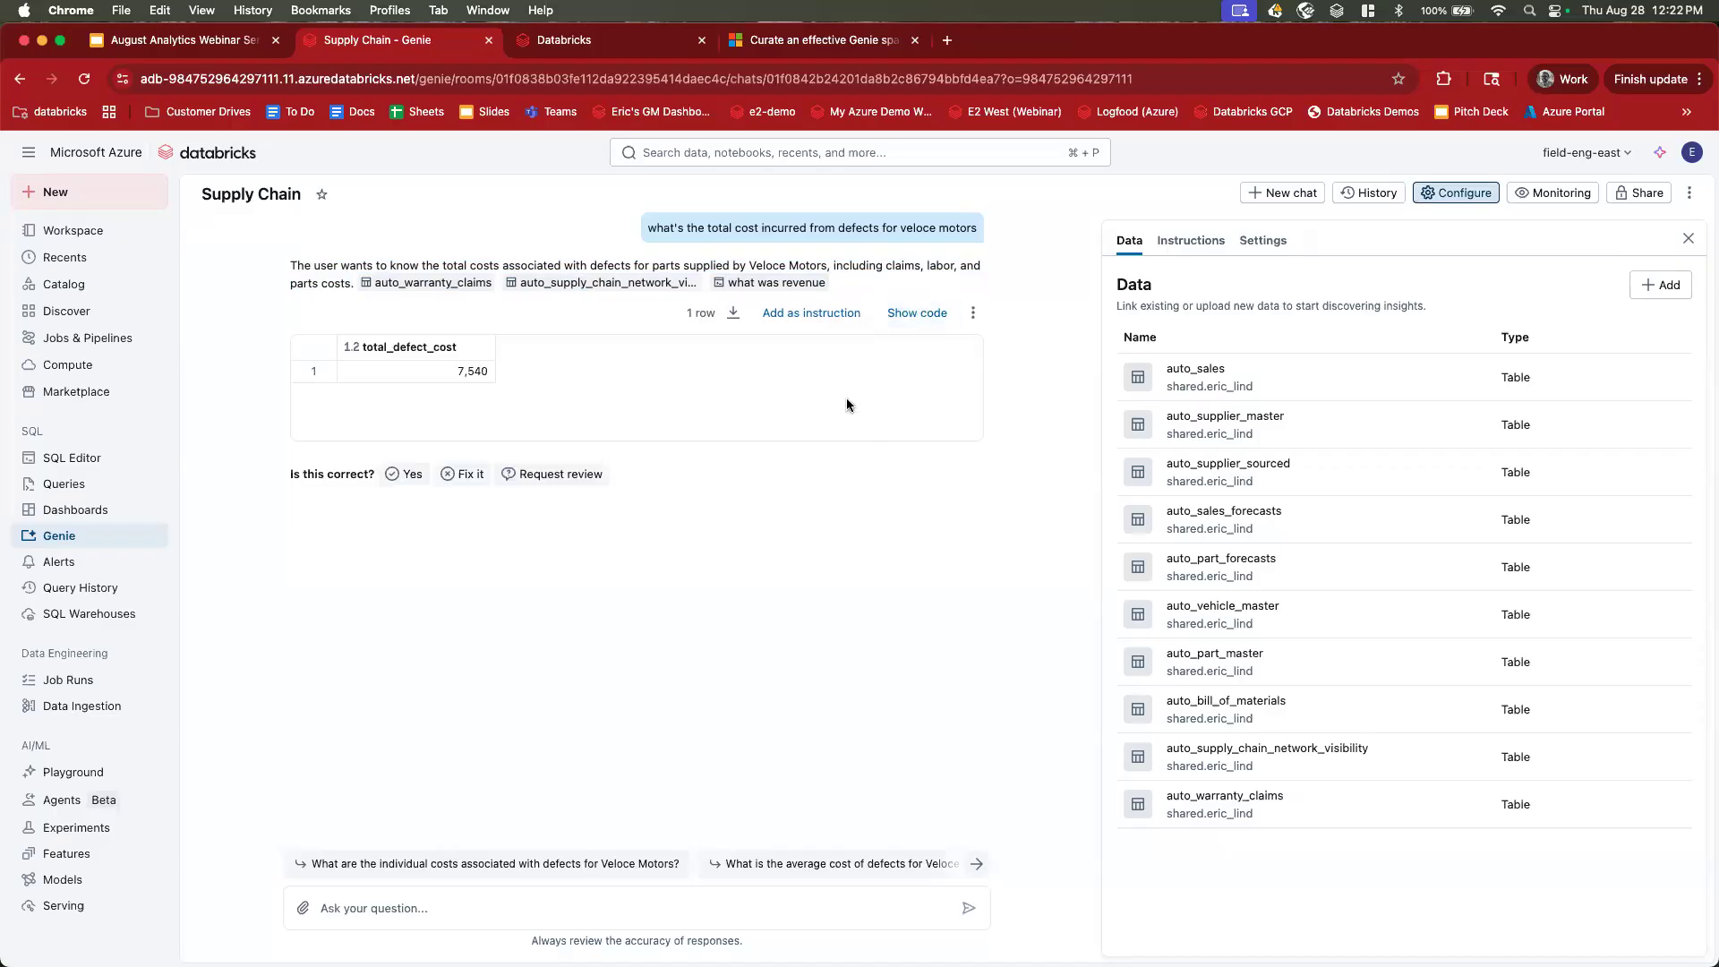
Ask 'show me the model level revenue' to get revenue per vehicle model.
click(556, 905)
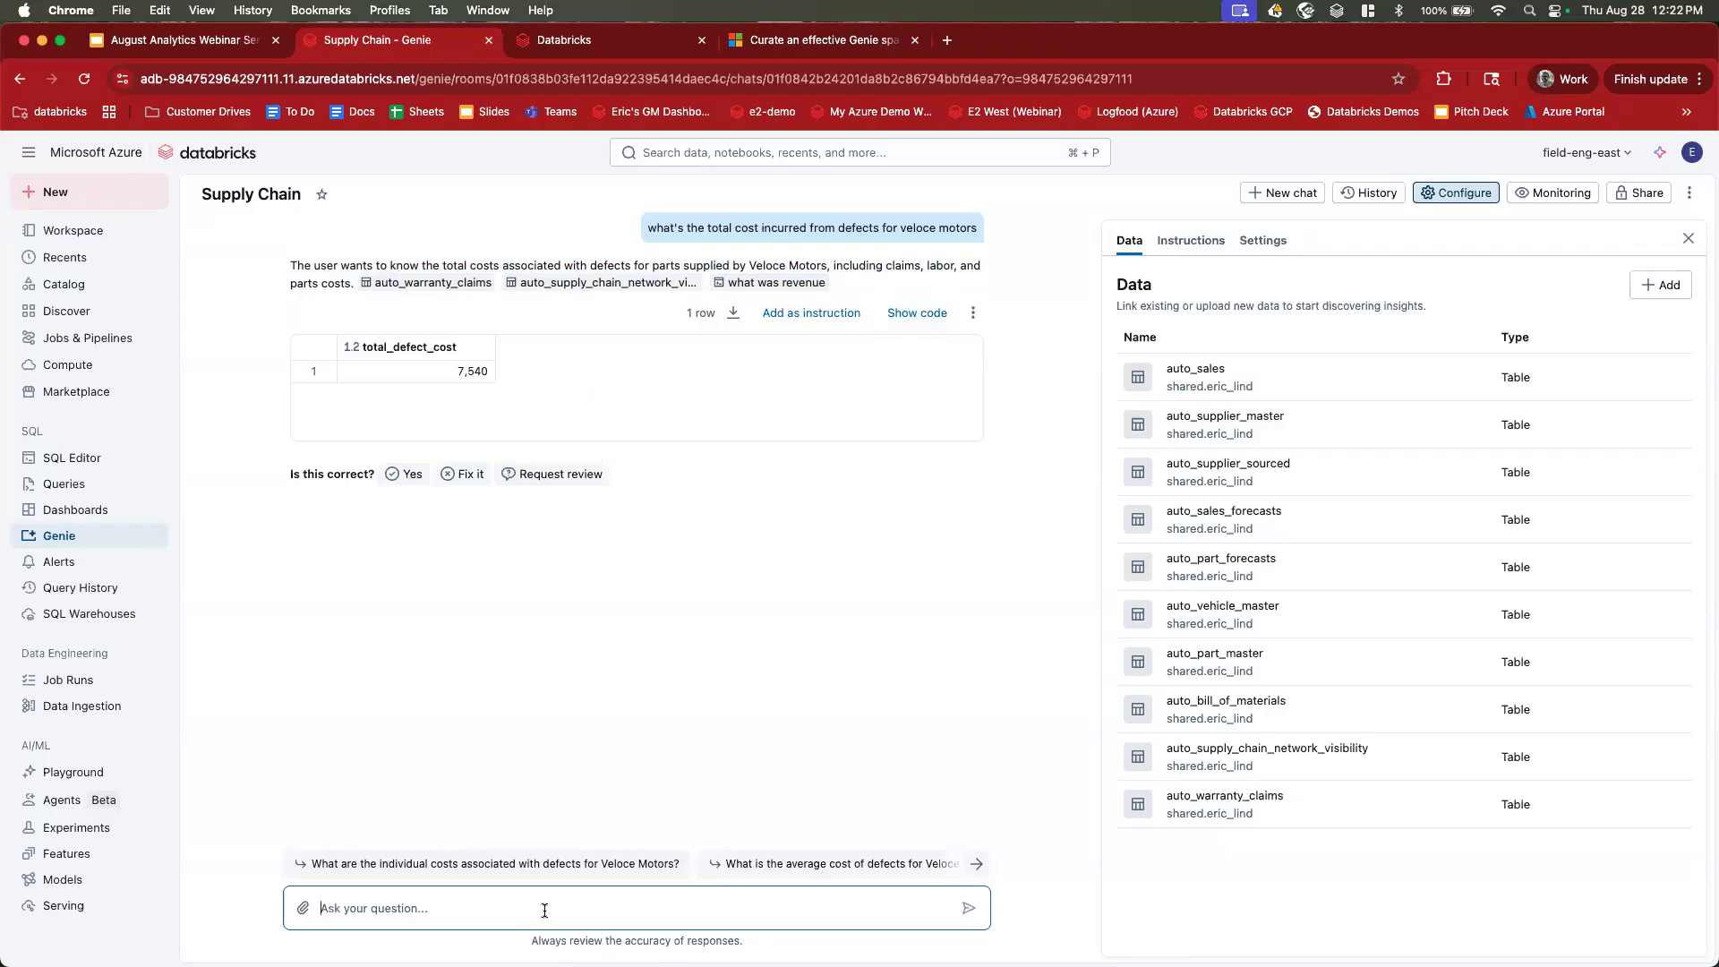
text(show me the model level revenue)
key(Return)
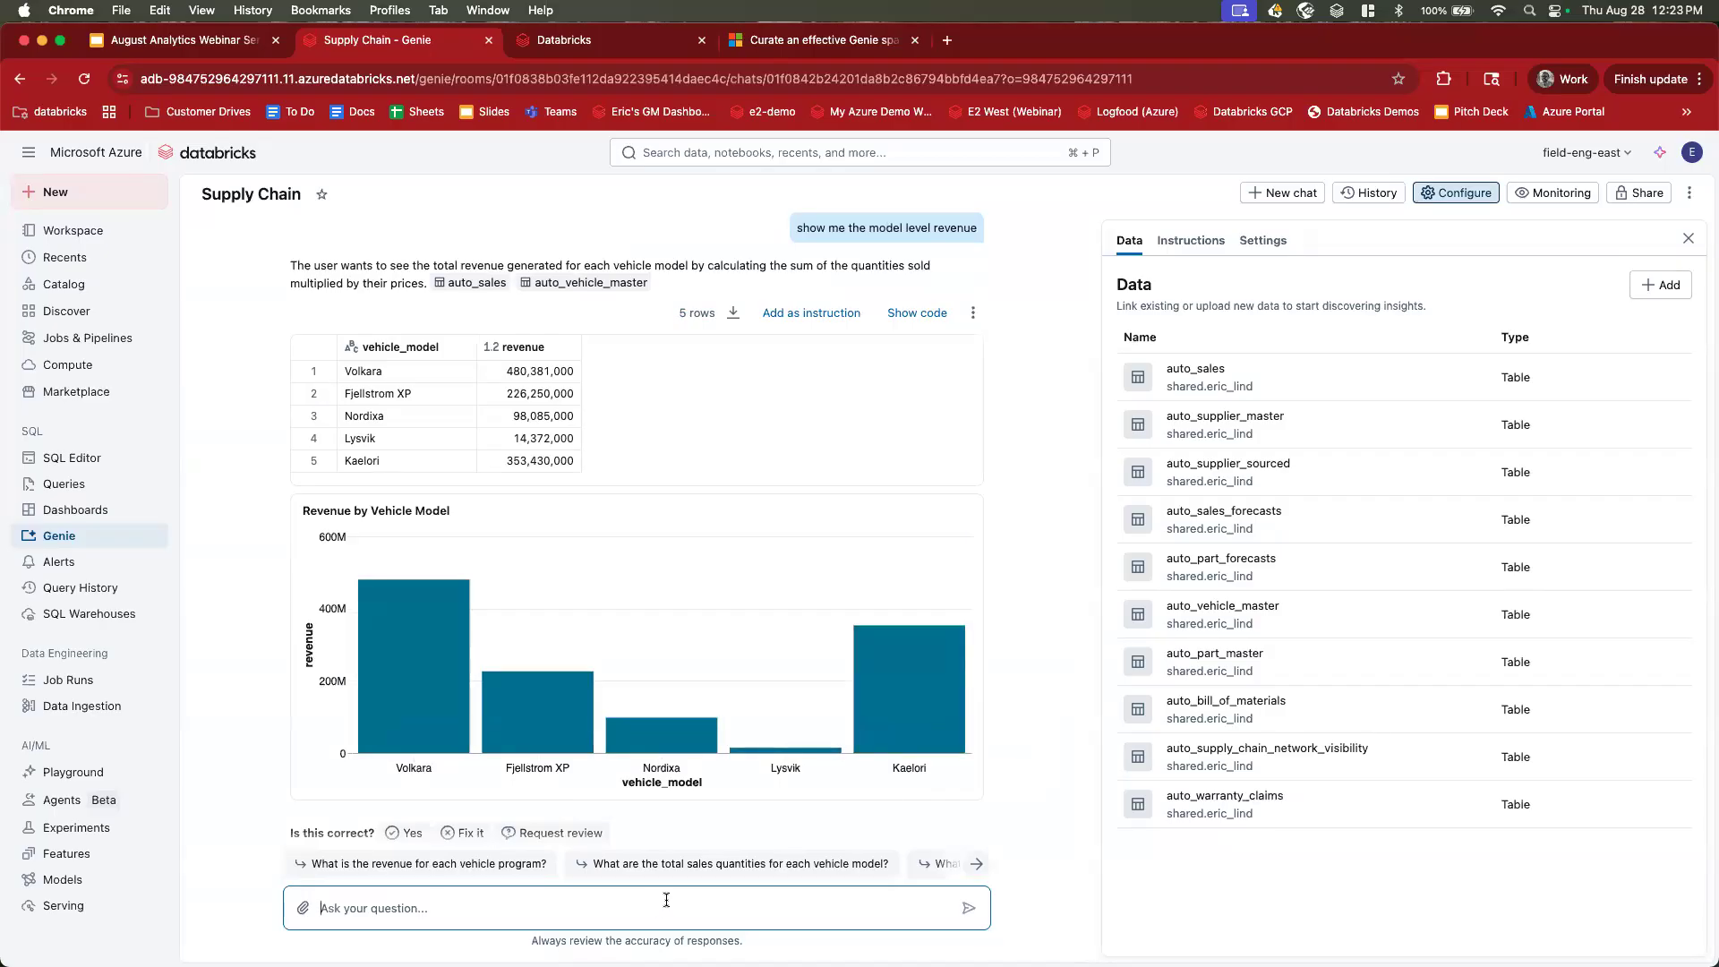
Follow up with 'break that down monthly'.
scroll(662, 749, down, 1)
text(b)
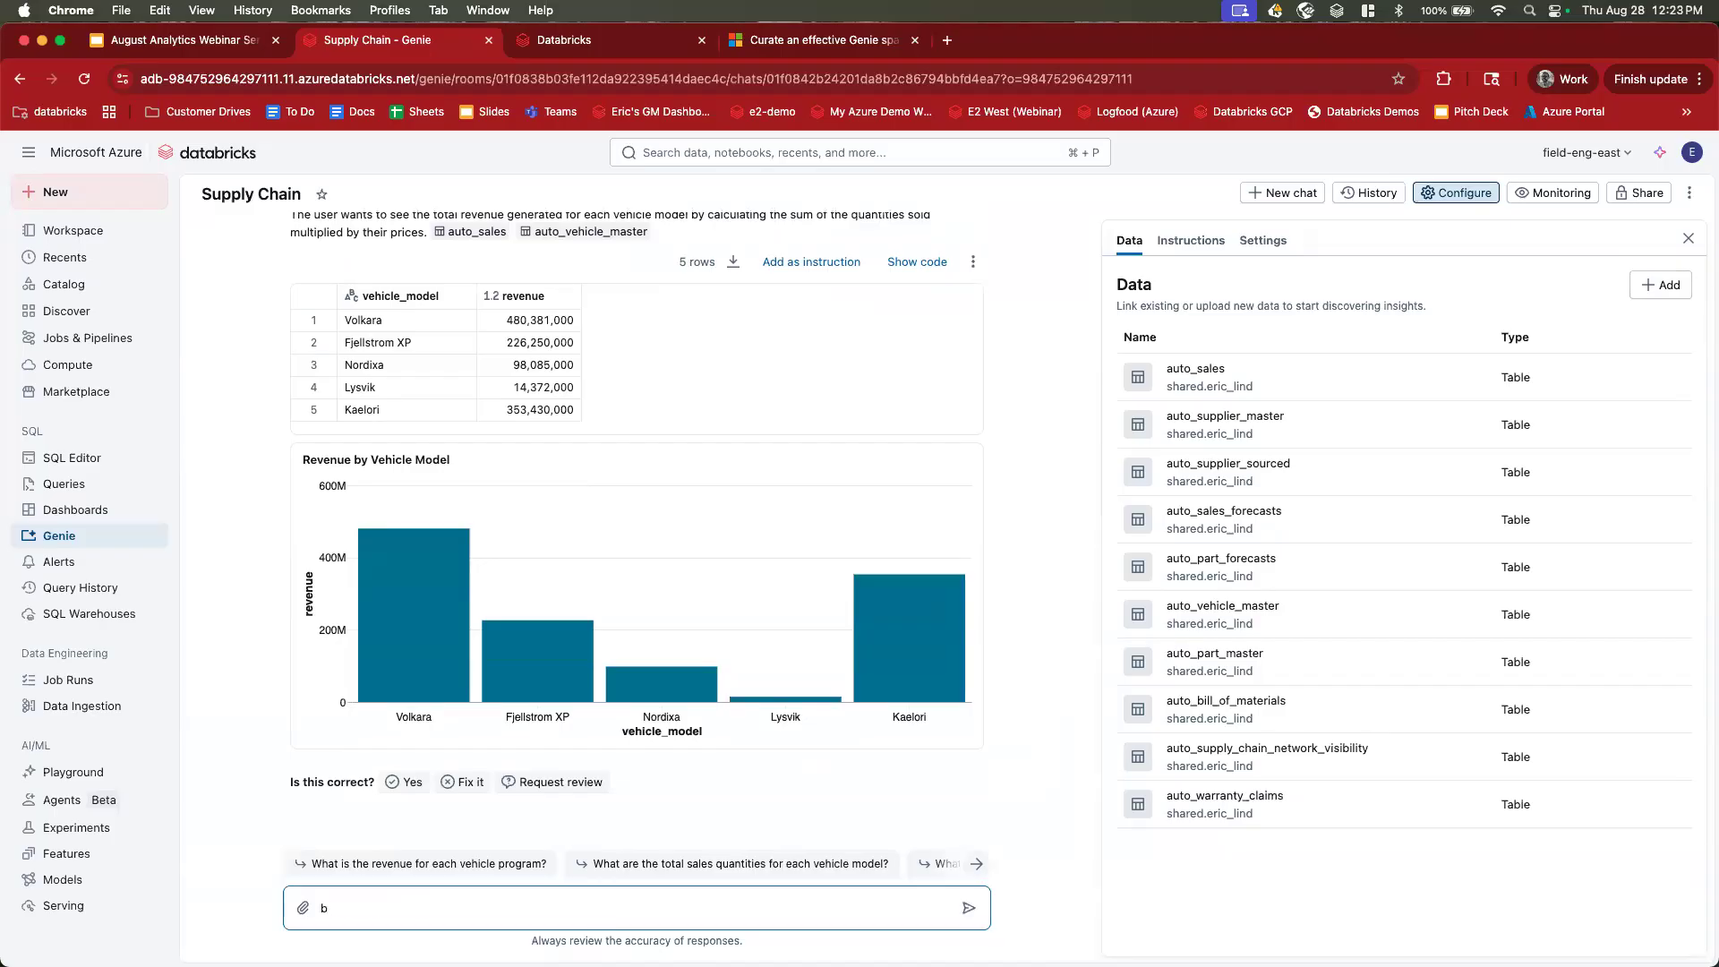
text(reak that down monthly)
key(Return)
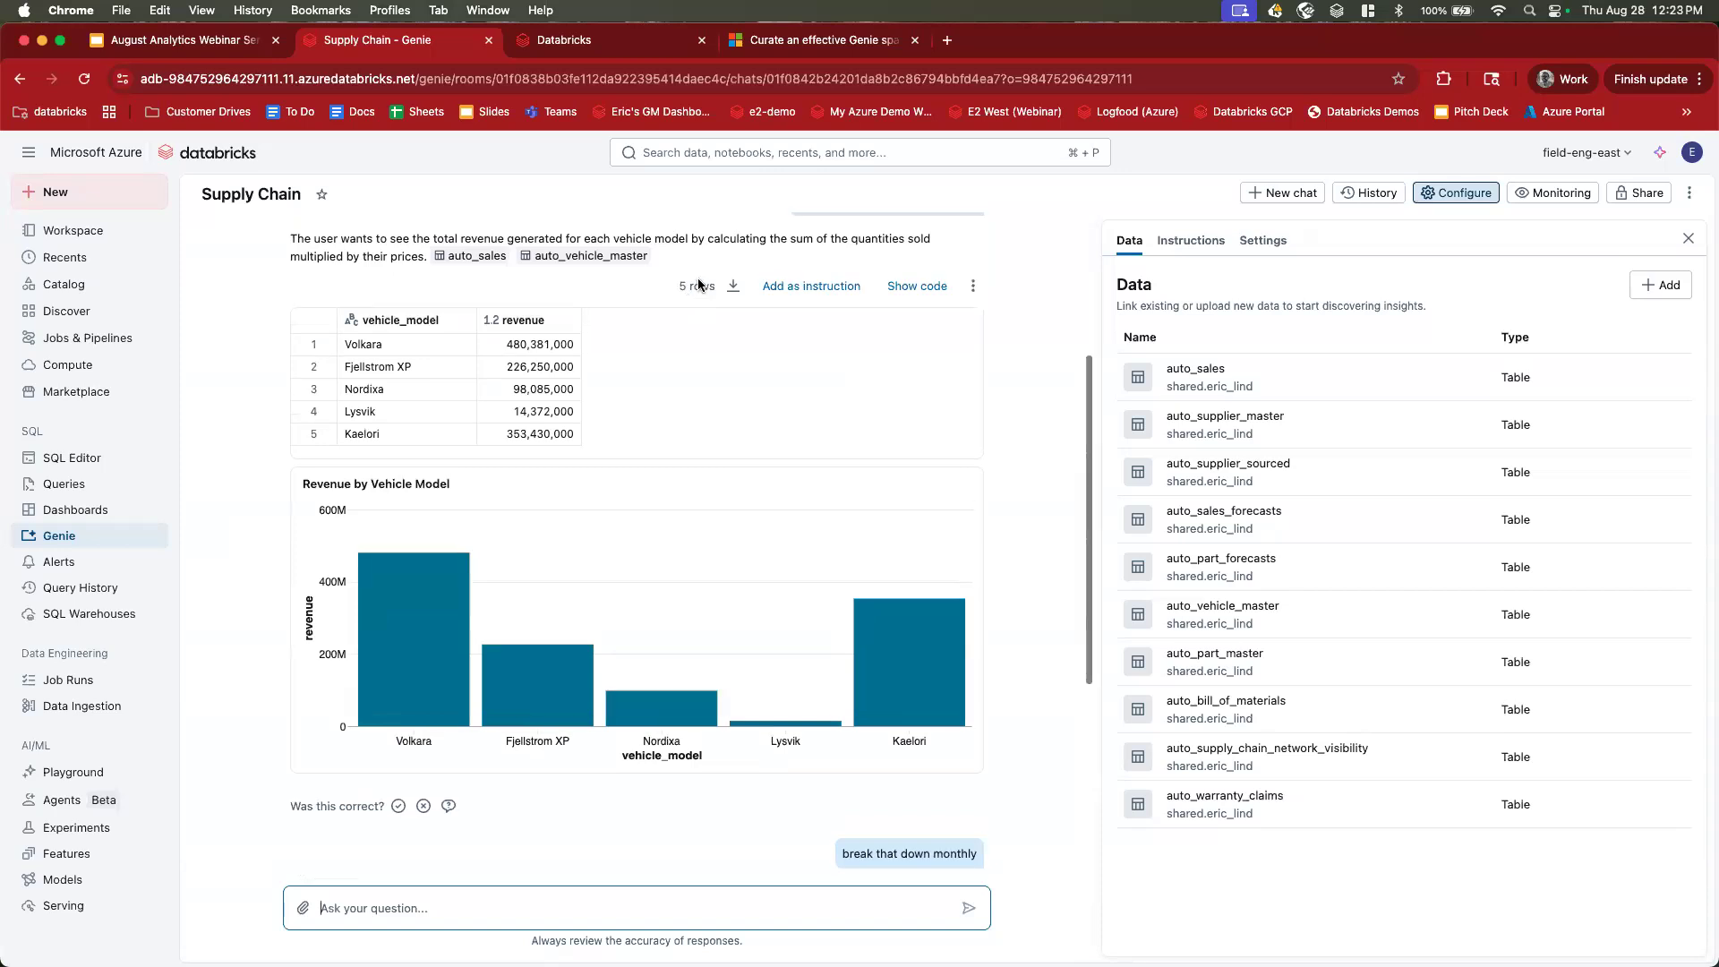
Scroll the chat to compare the 75-row monthly revenue table and line chart with the earlier bar chart.
scroll(904, 295, up, 2)
scroll(904, 300, down, 10)
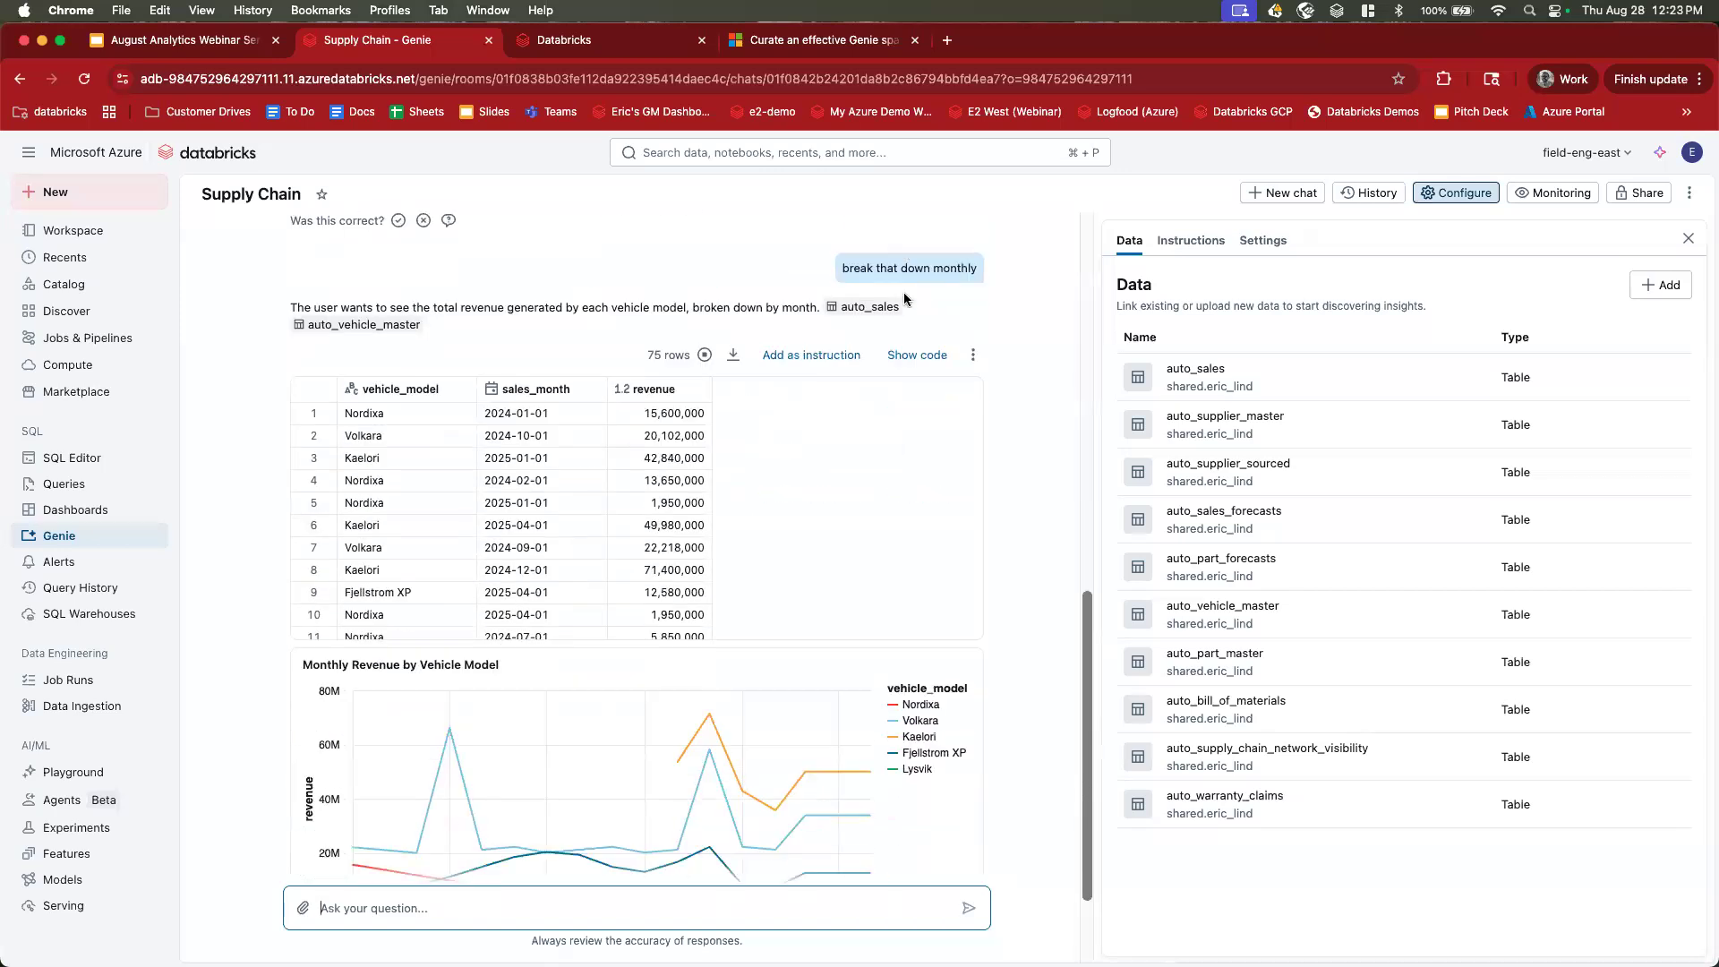
mouse_move(664, 626)
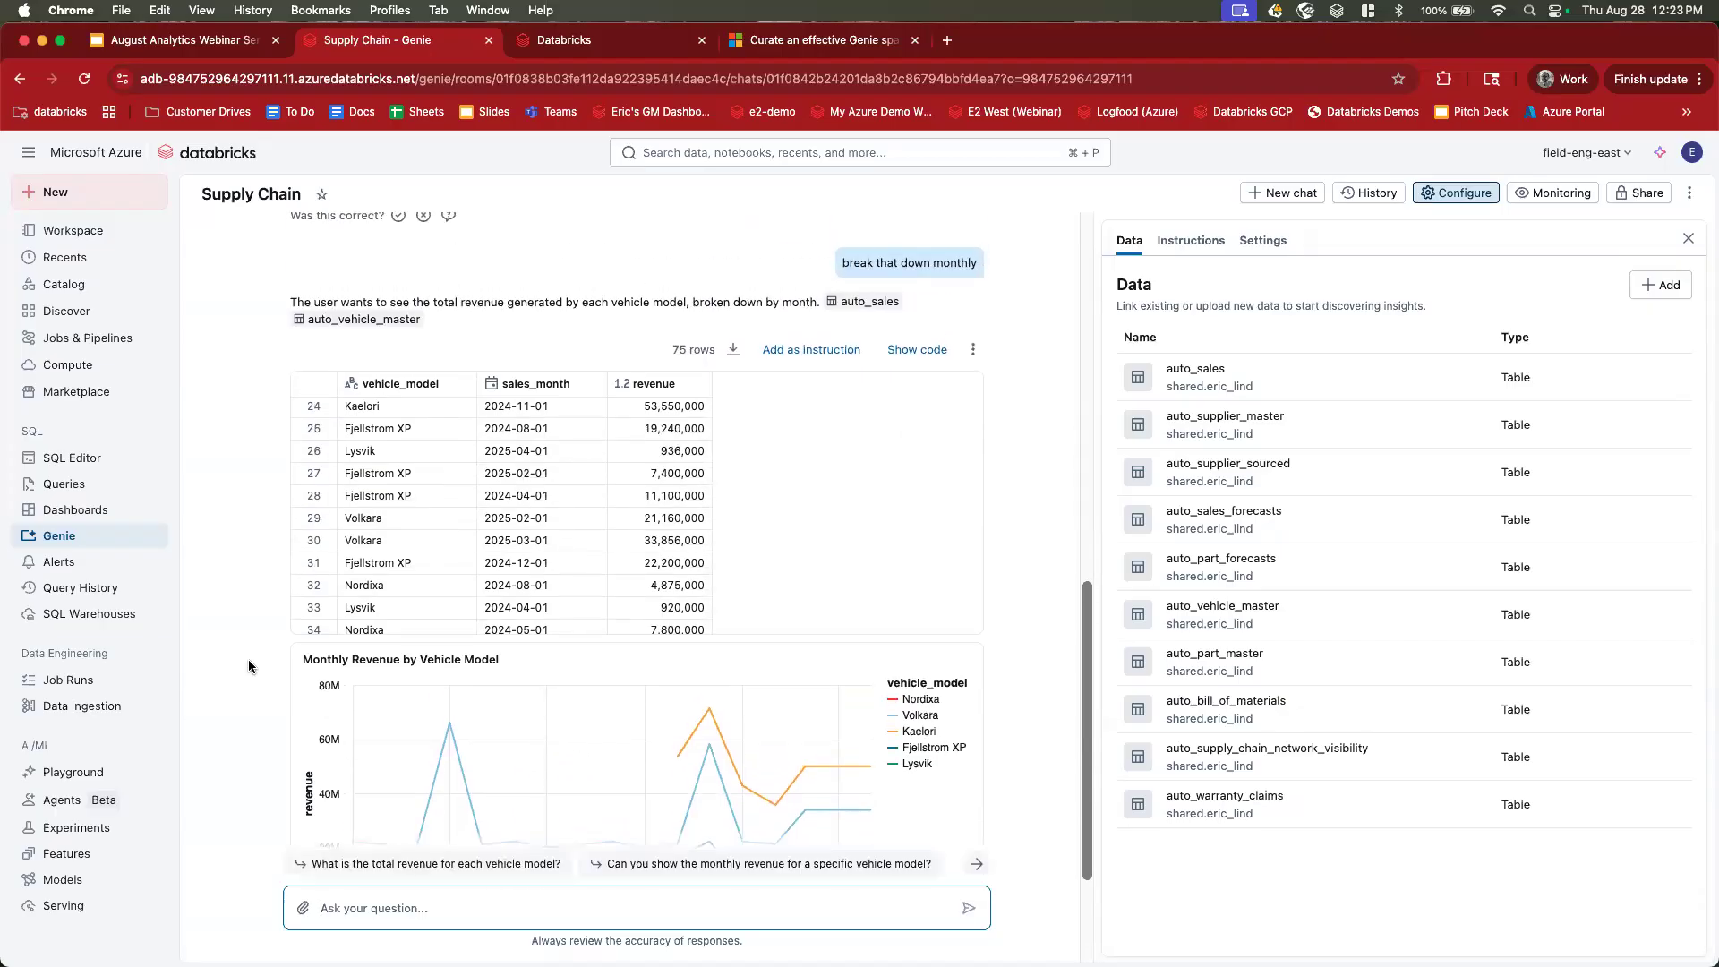
scroll(249, 659, up, 5)
scroll(249, 658, up, 6)
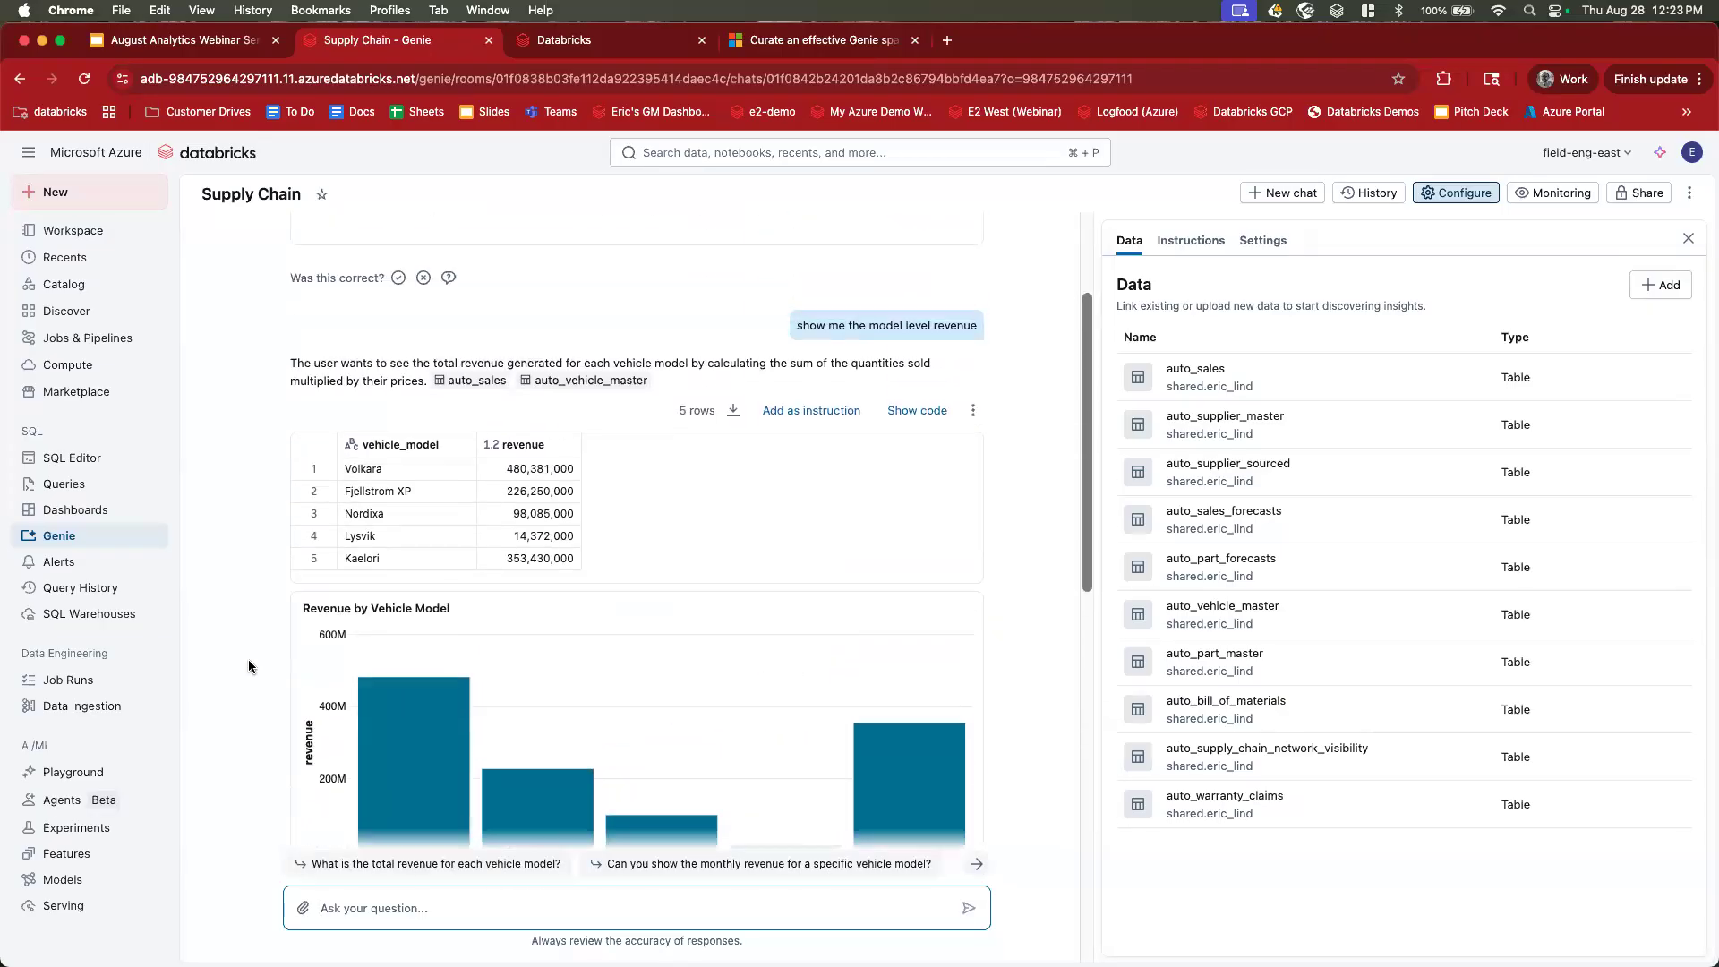
scroll(249, 659, down, 15)
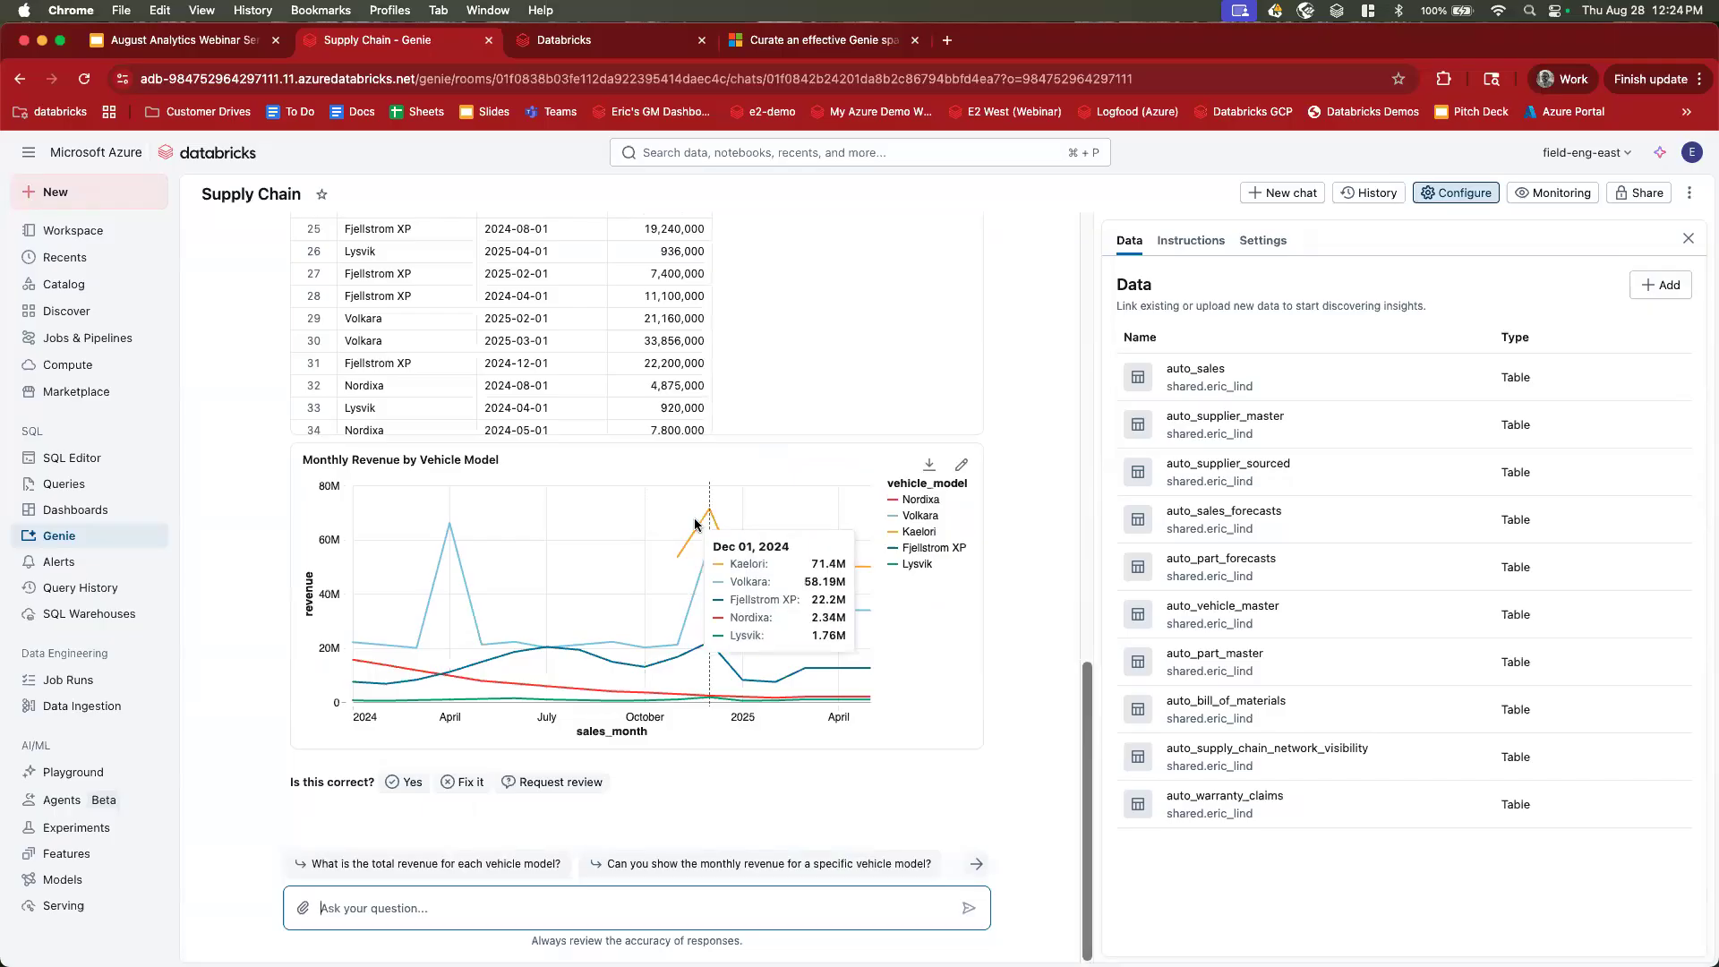
scroll(702, 537, up, 5)
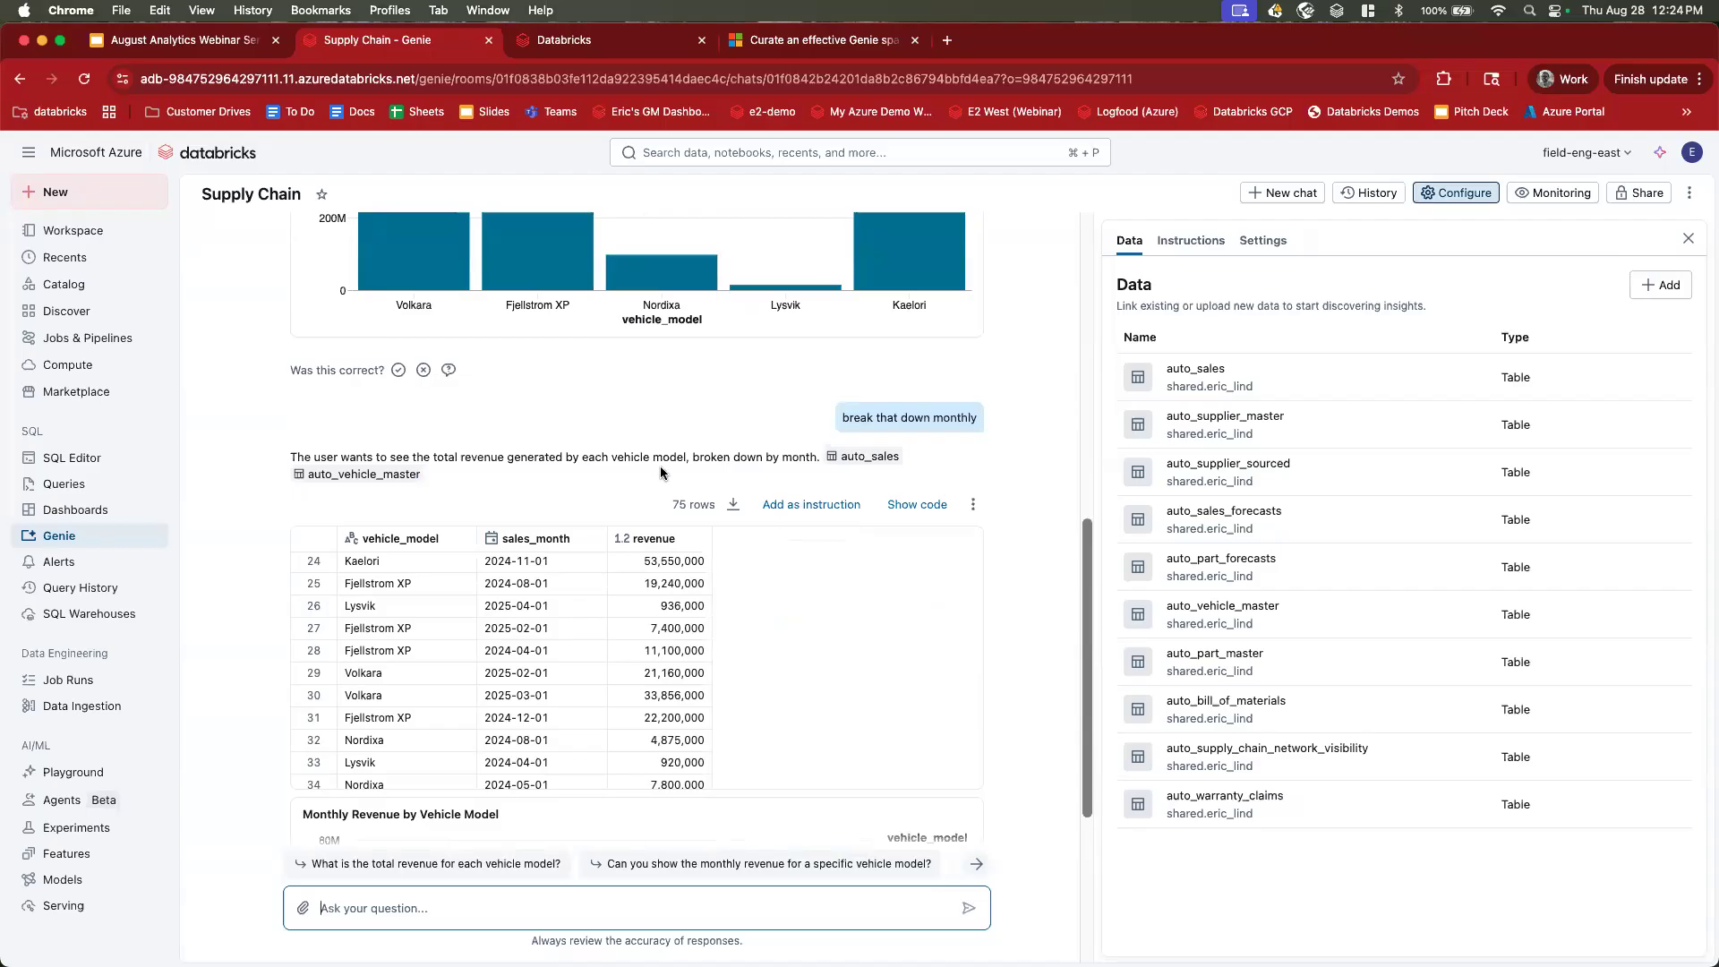
scroll(662, 465, up, 8)
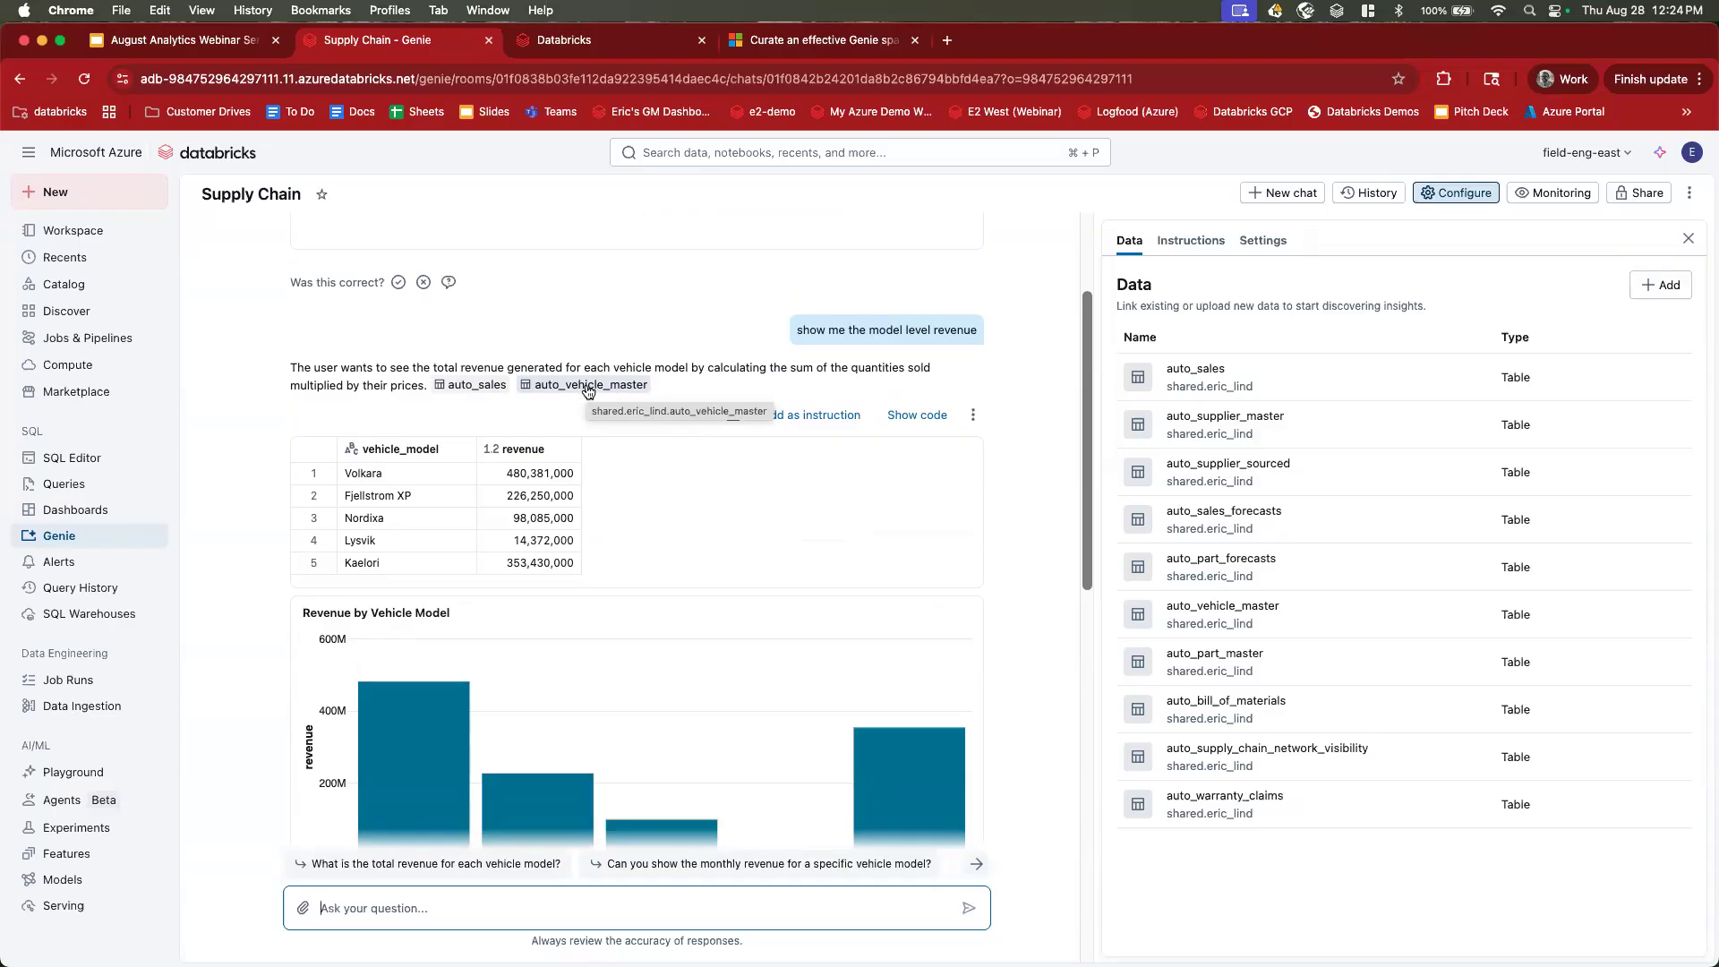
scroll(518, 415, down, 15)
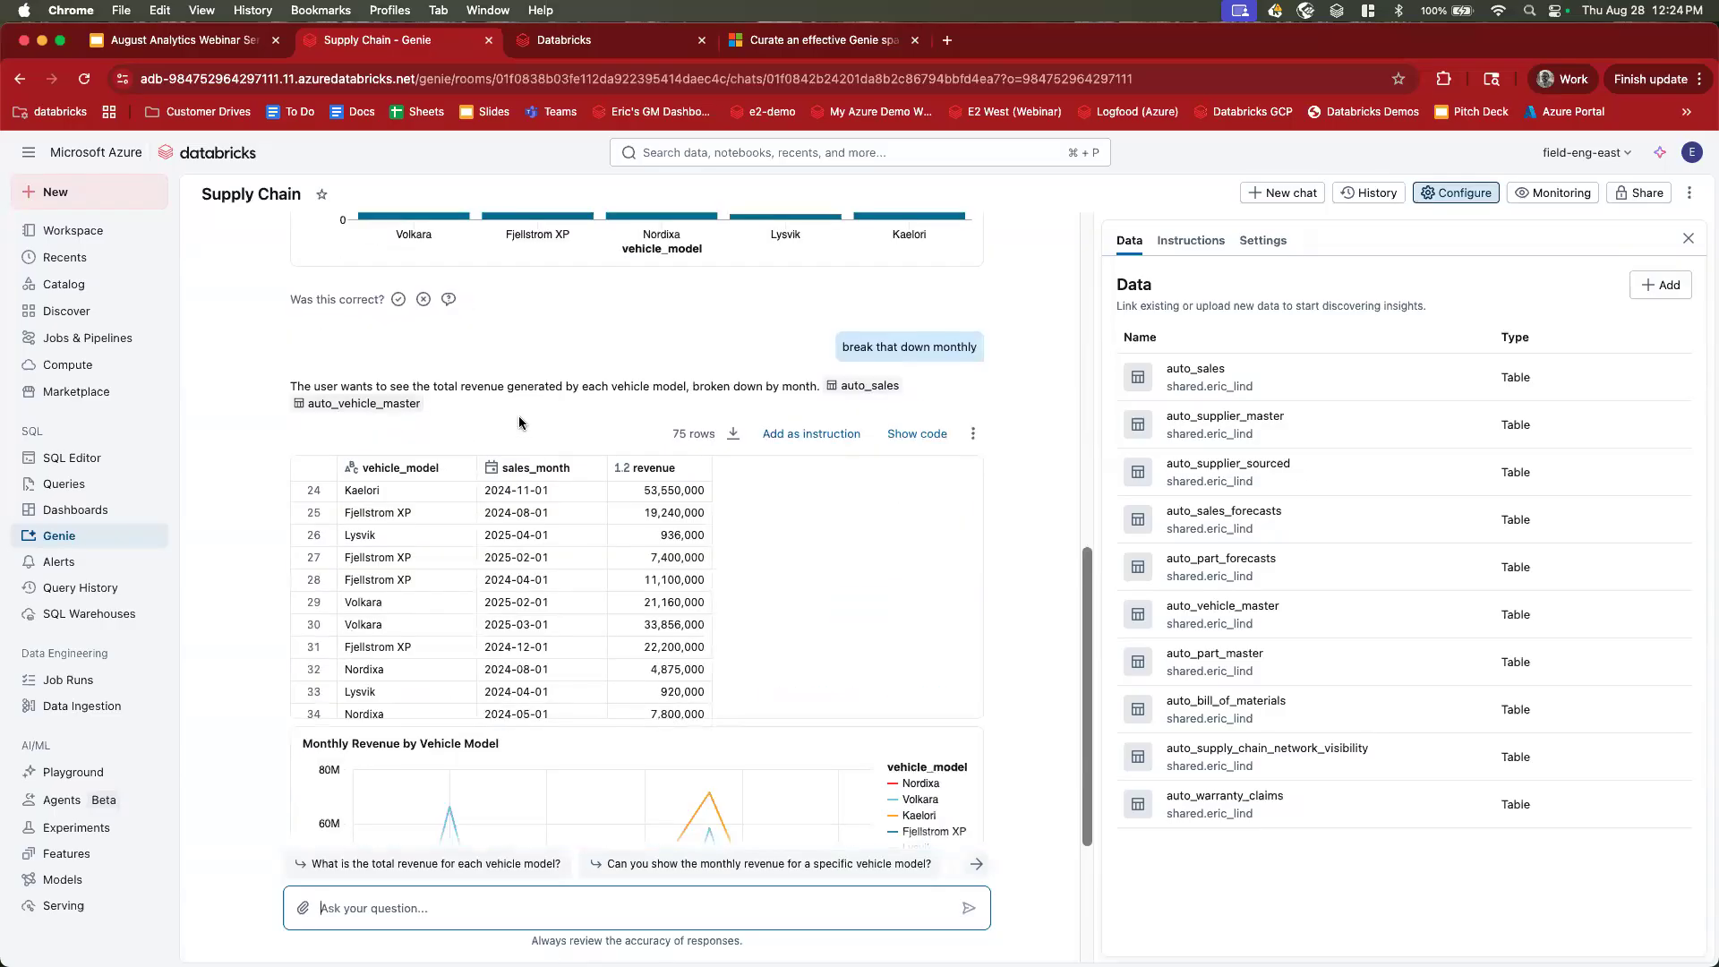
scroll(519, 423, down, 1)
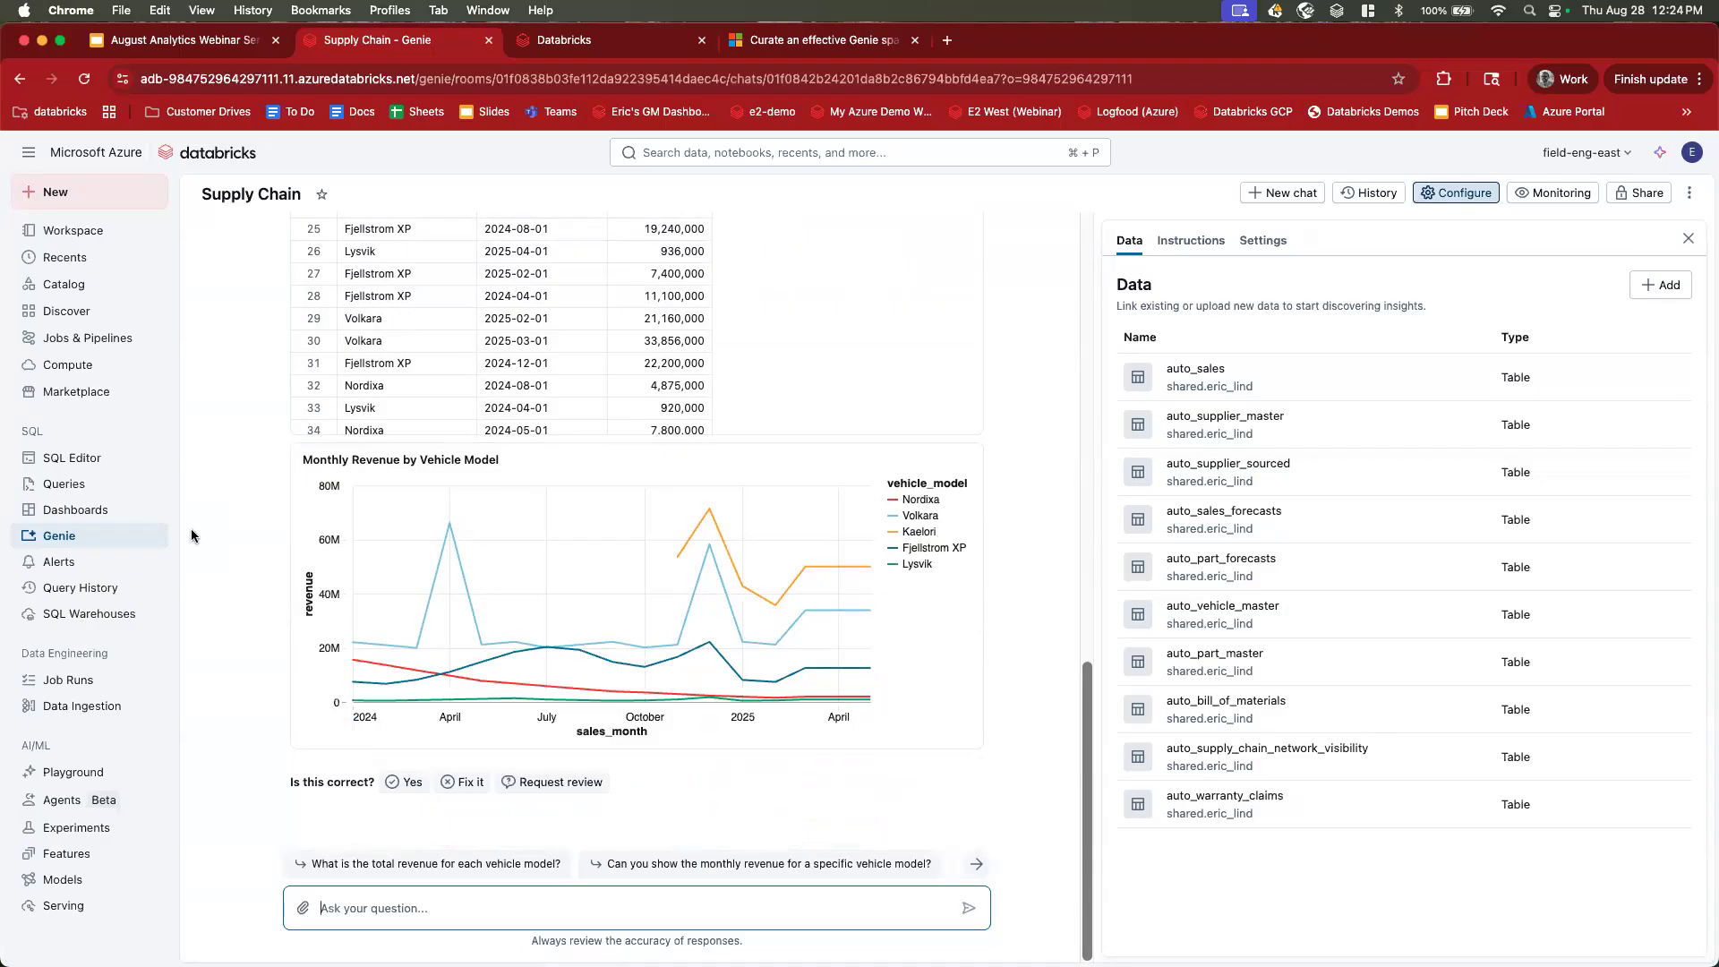
scroll(191, 535, up, 10)
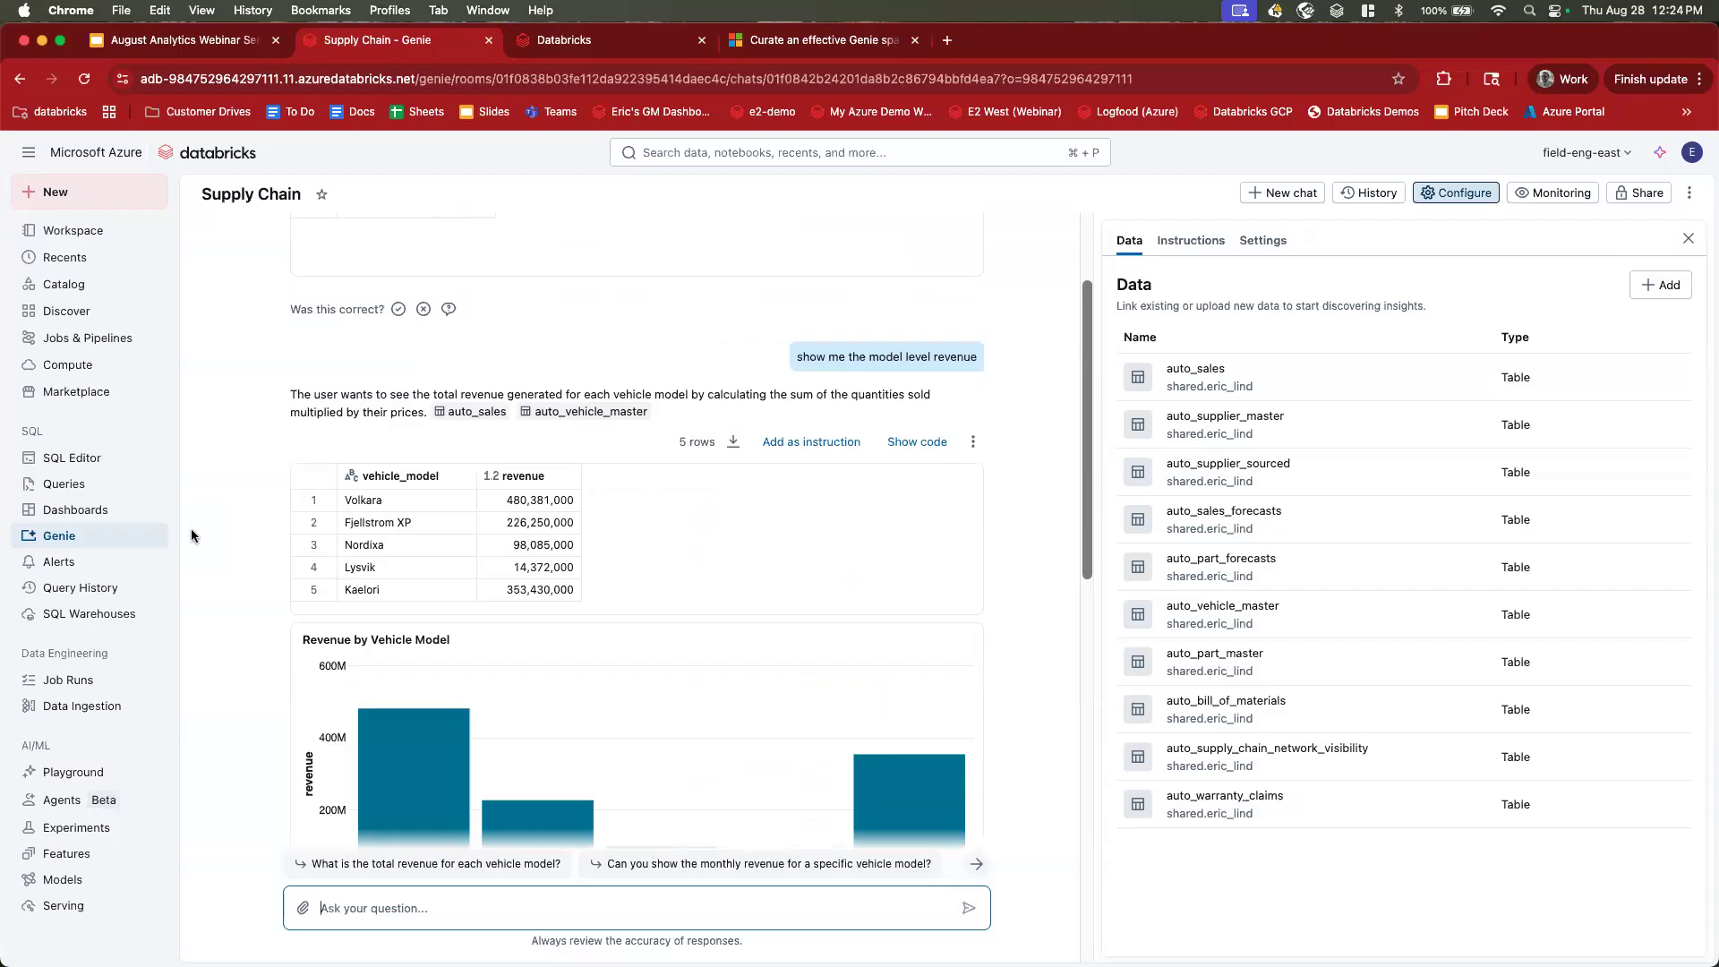
scroll(191, 536, down, 10)
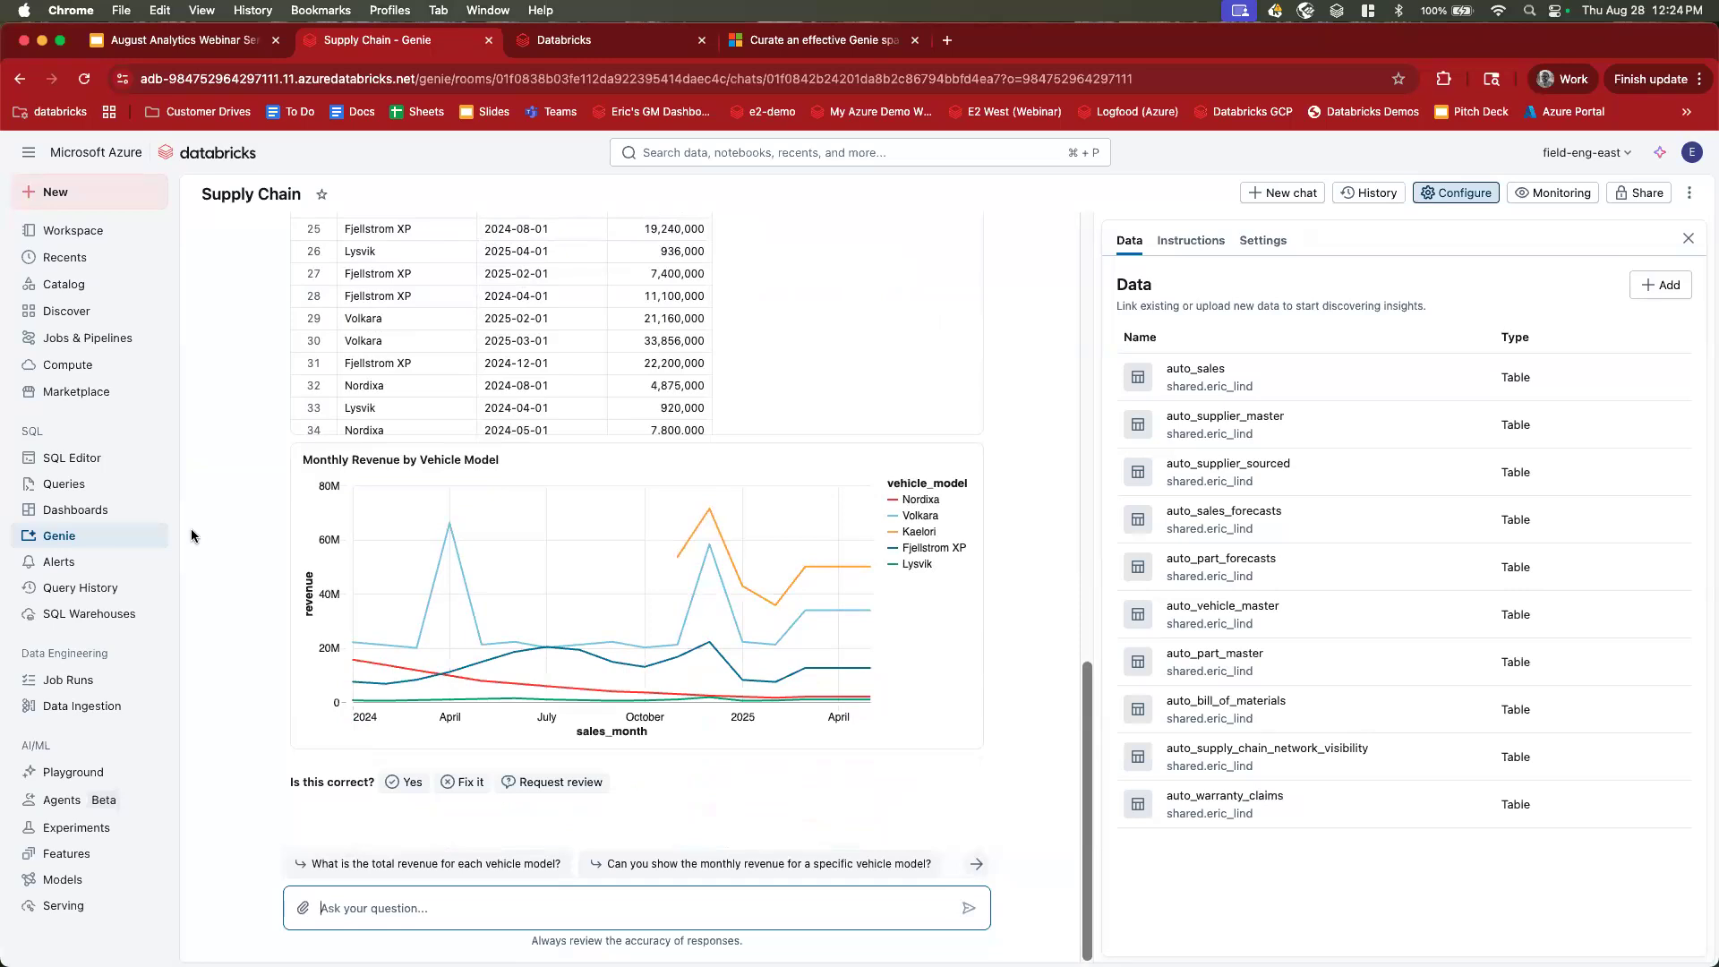
scroll(191, 535, up, 2)
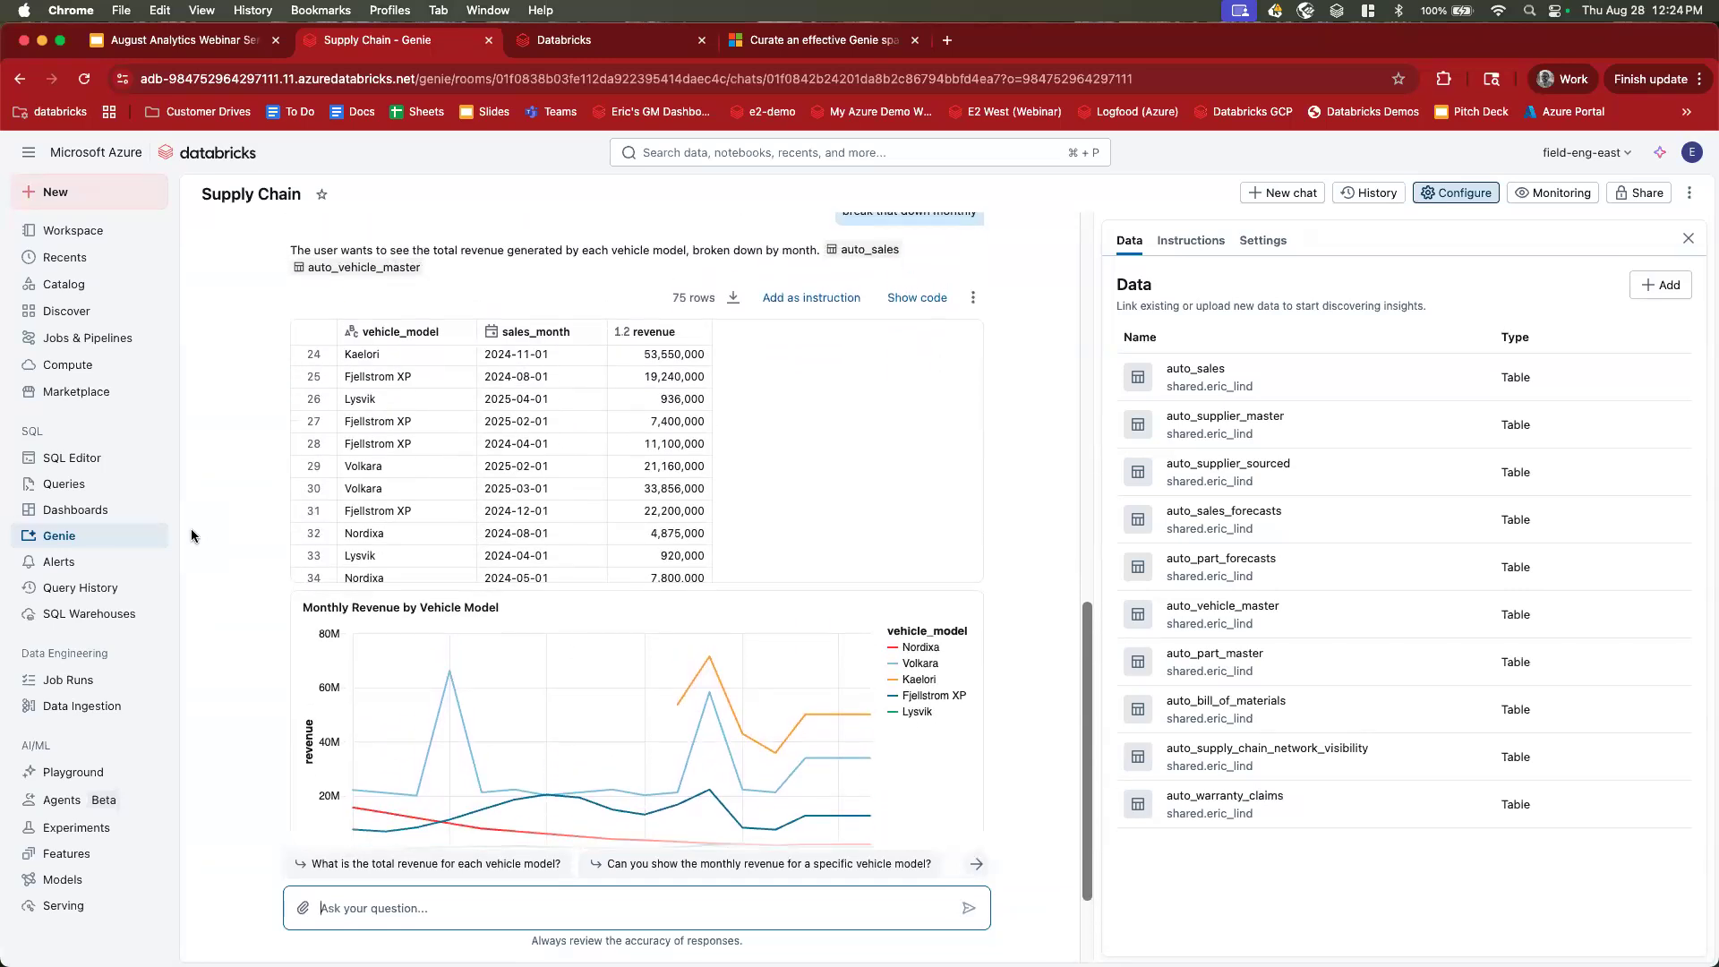
scroll(191, 535, up, 1)
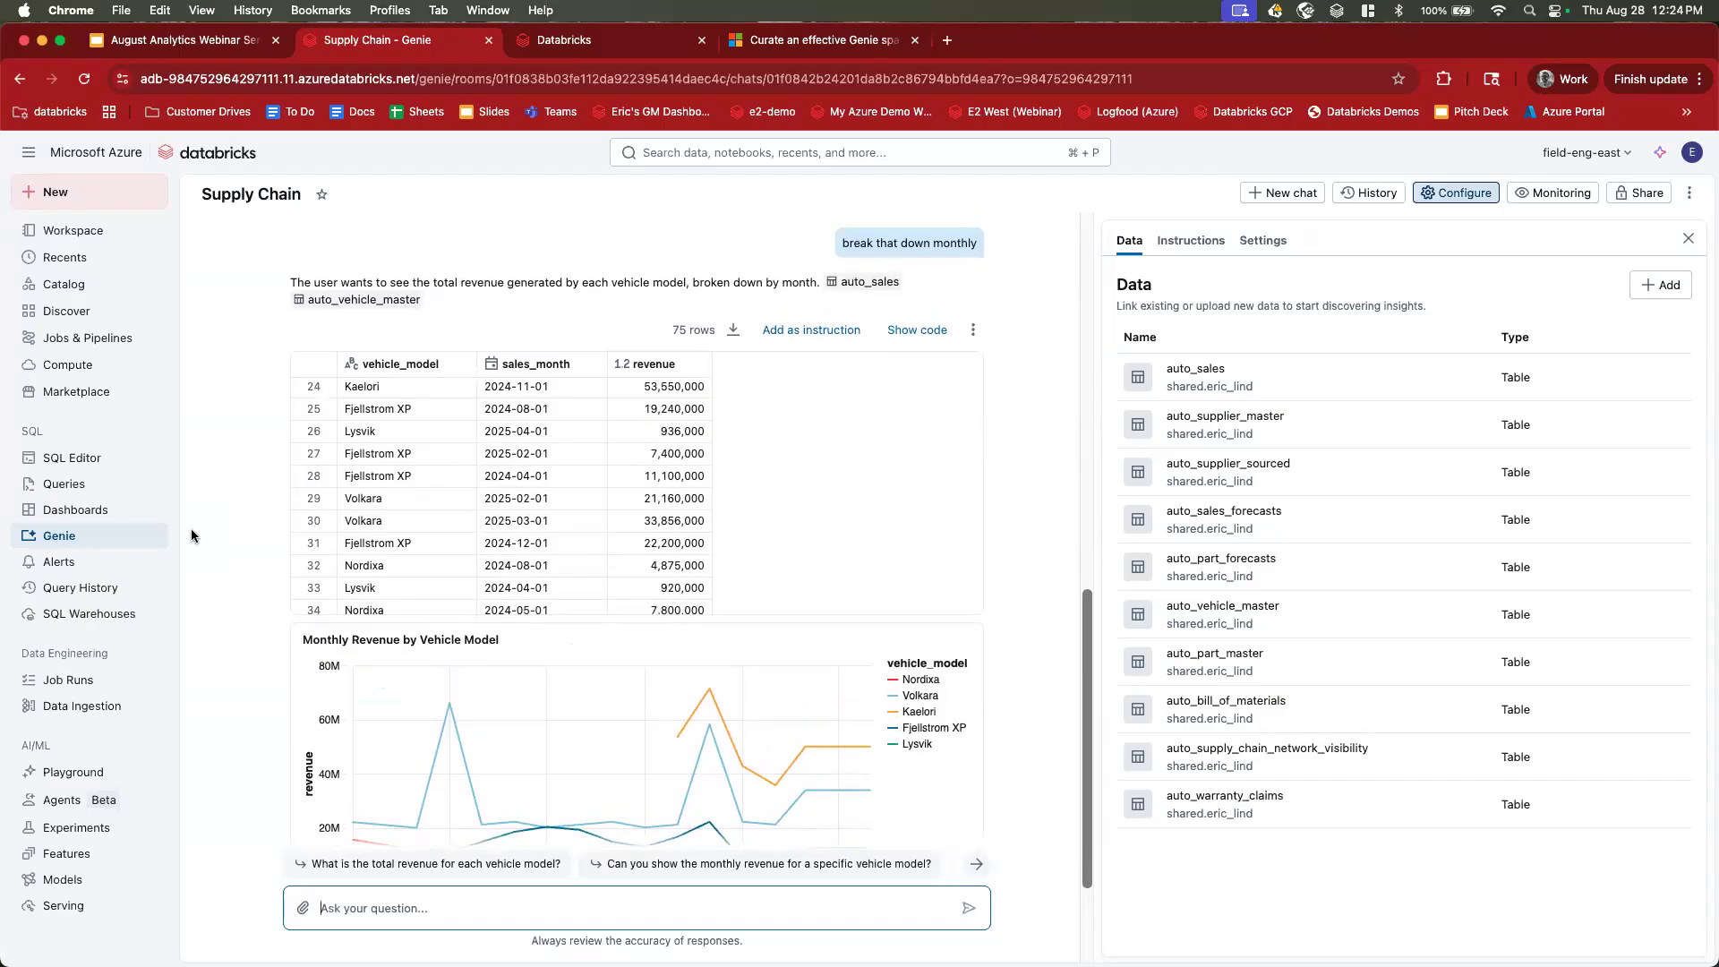
scroll(190, 536, down, 3)
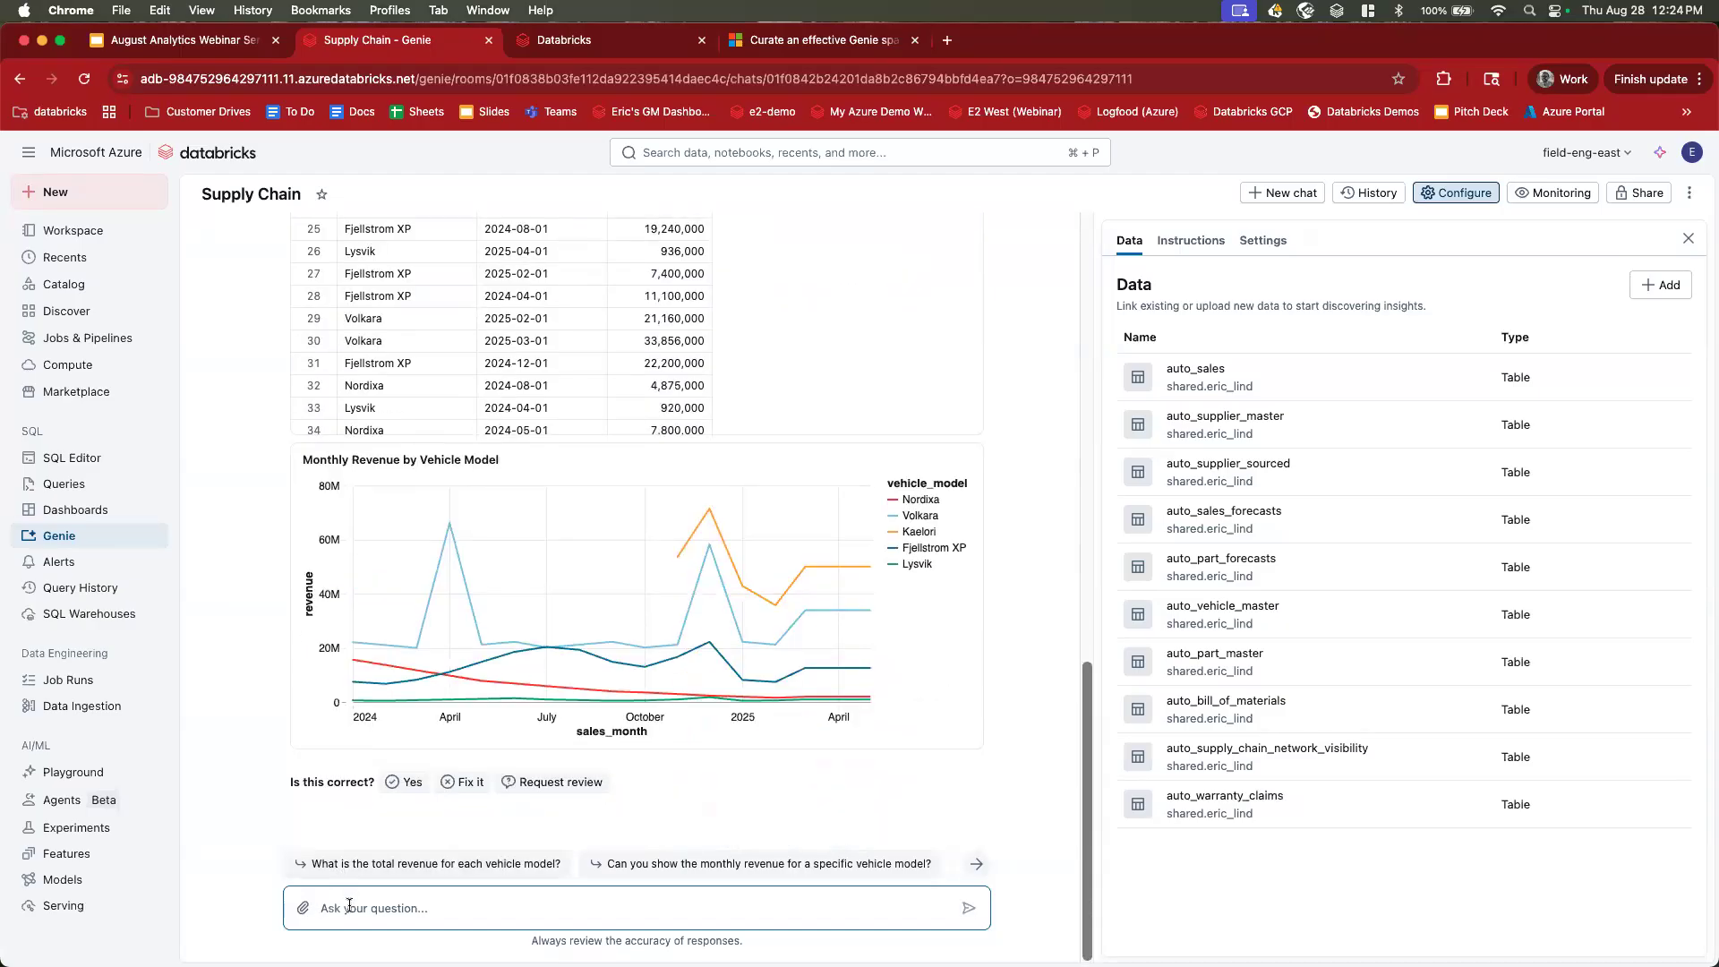
text(what)
key(super+a)
text(how many touchdowns did josh jacobs )
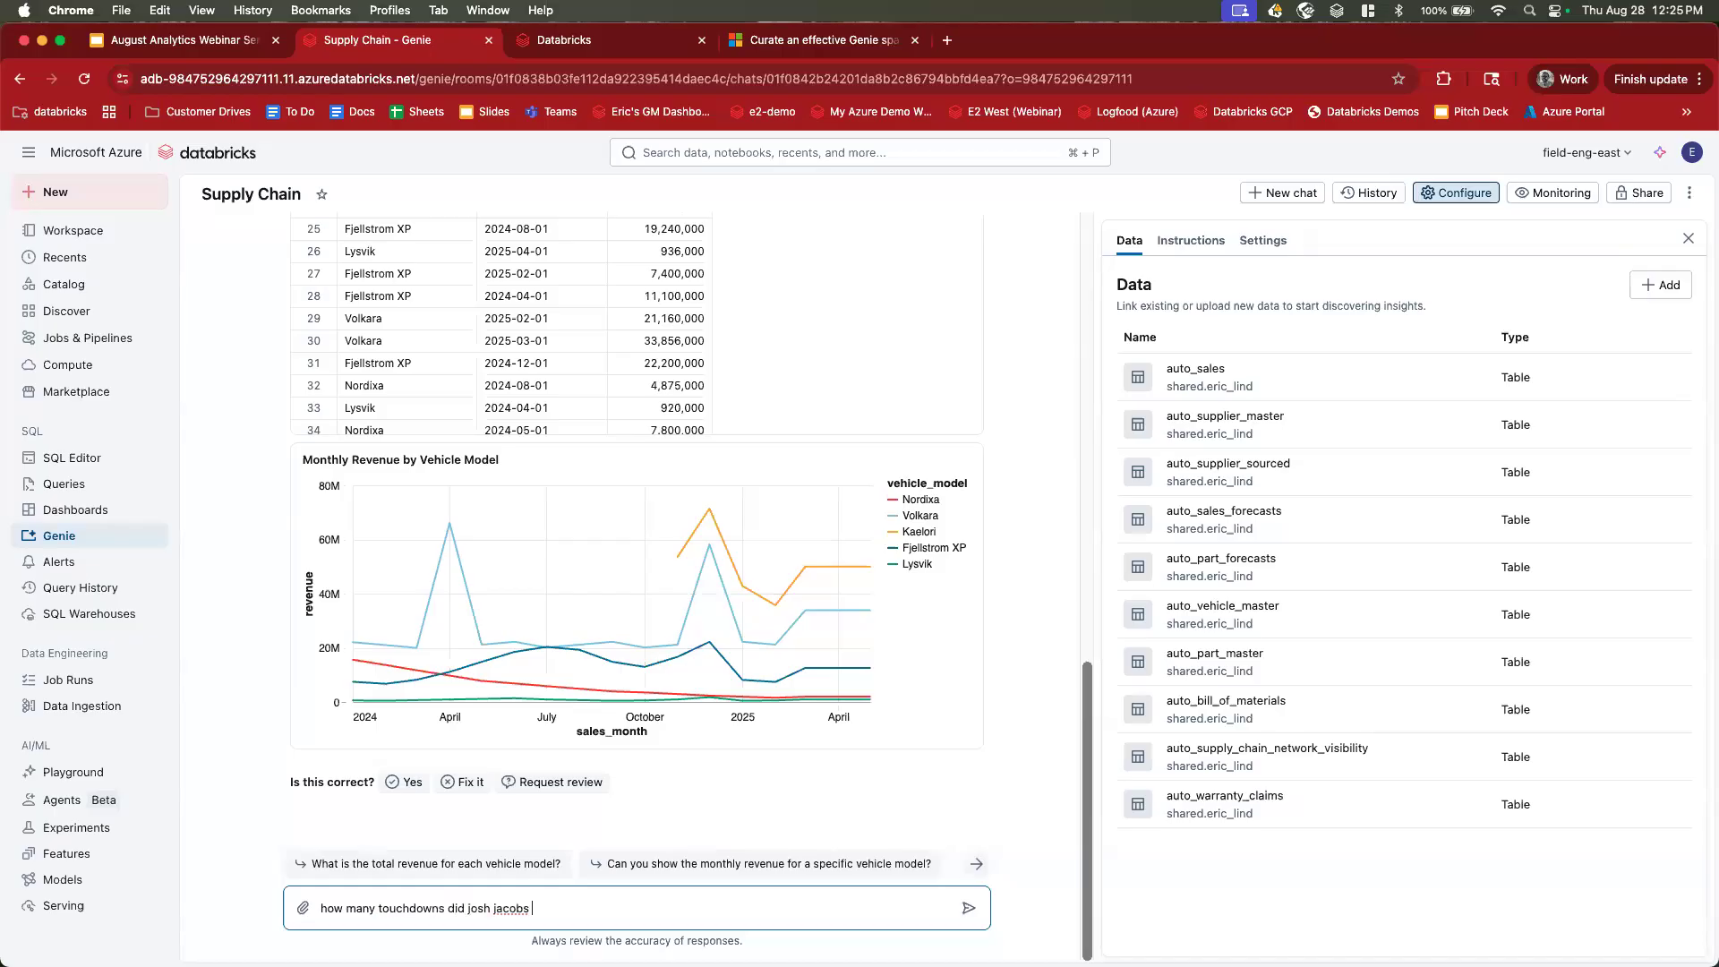
text(socre last year)
key(Return)
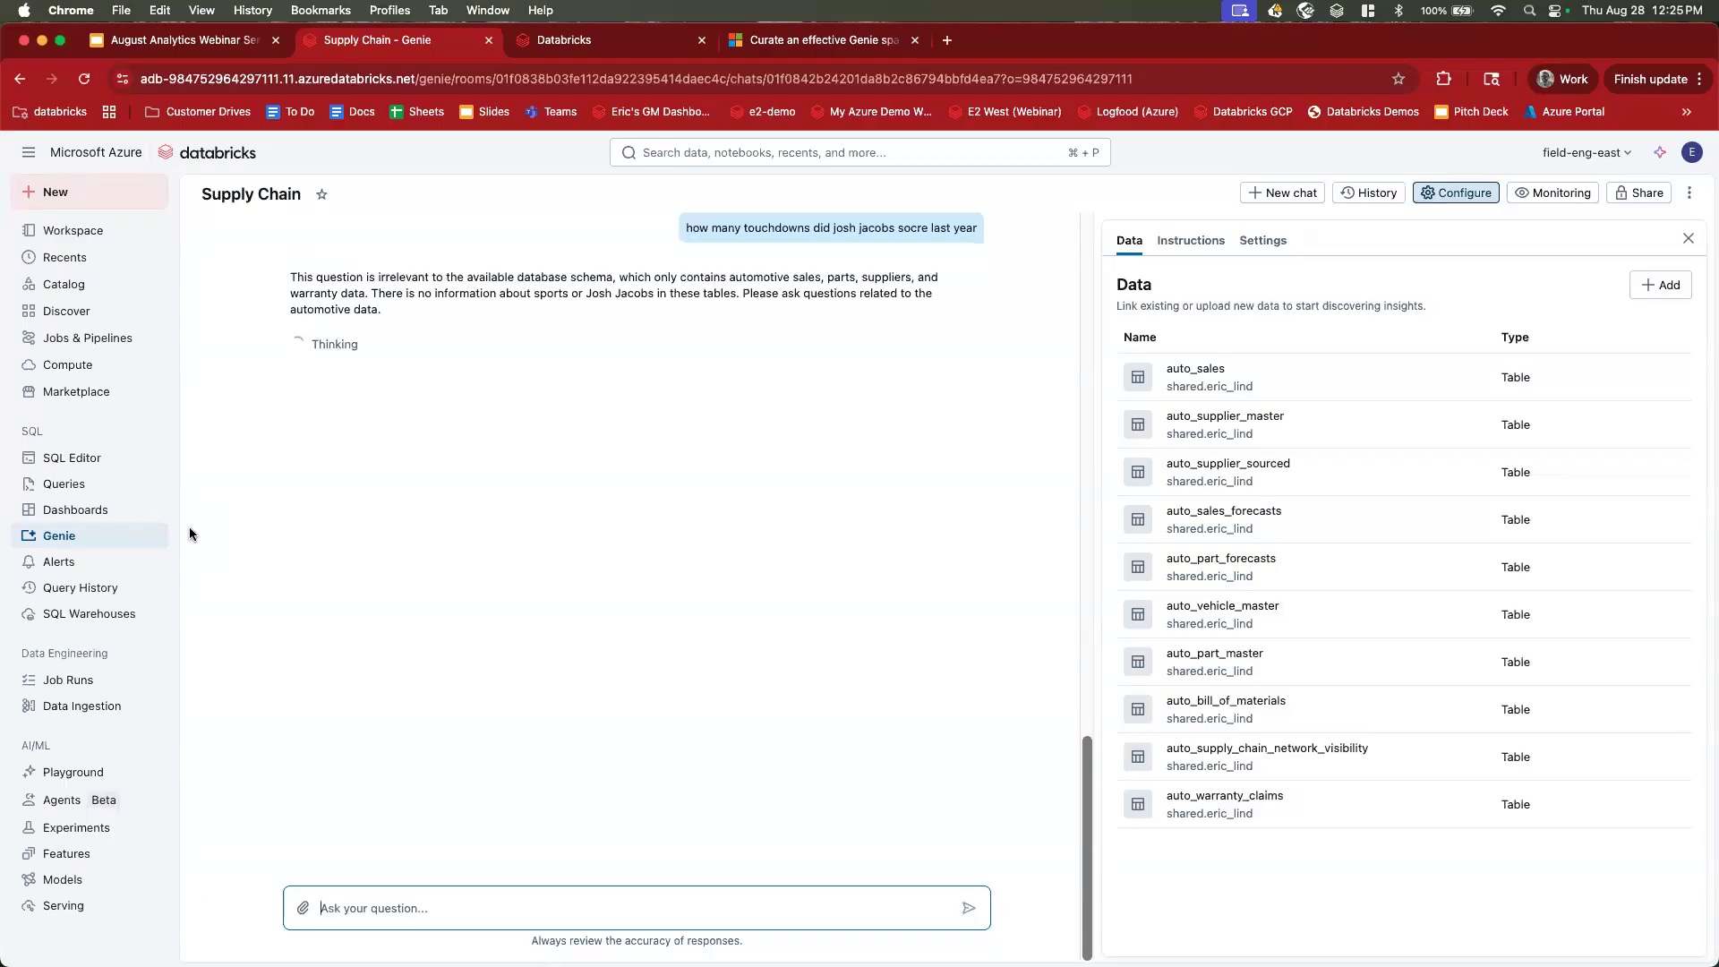
drag(291, 288, 447, 307)
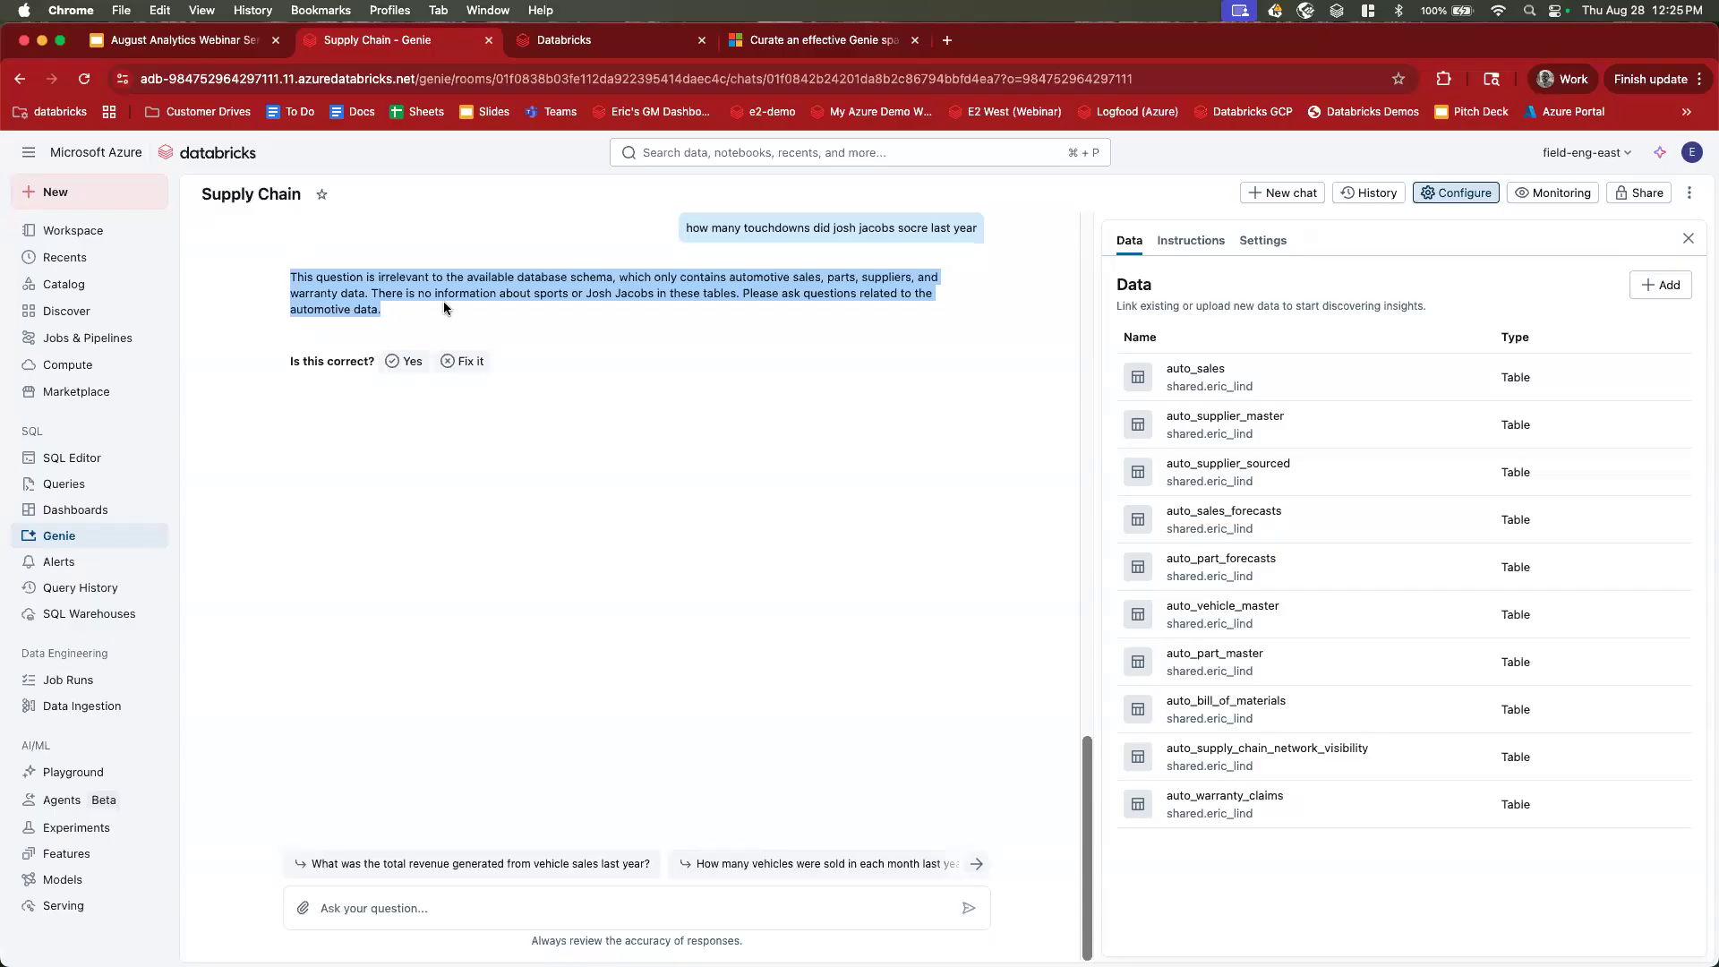
click(444, 307)
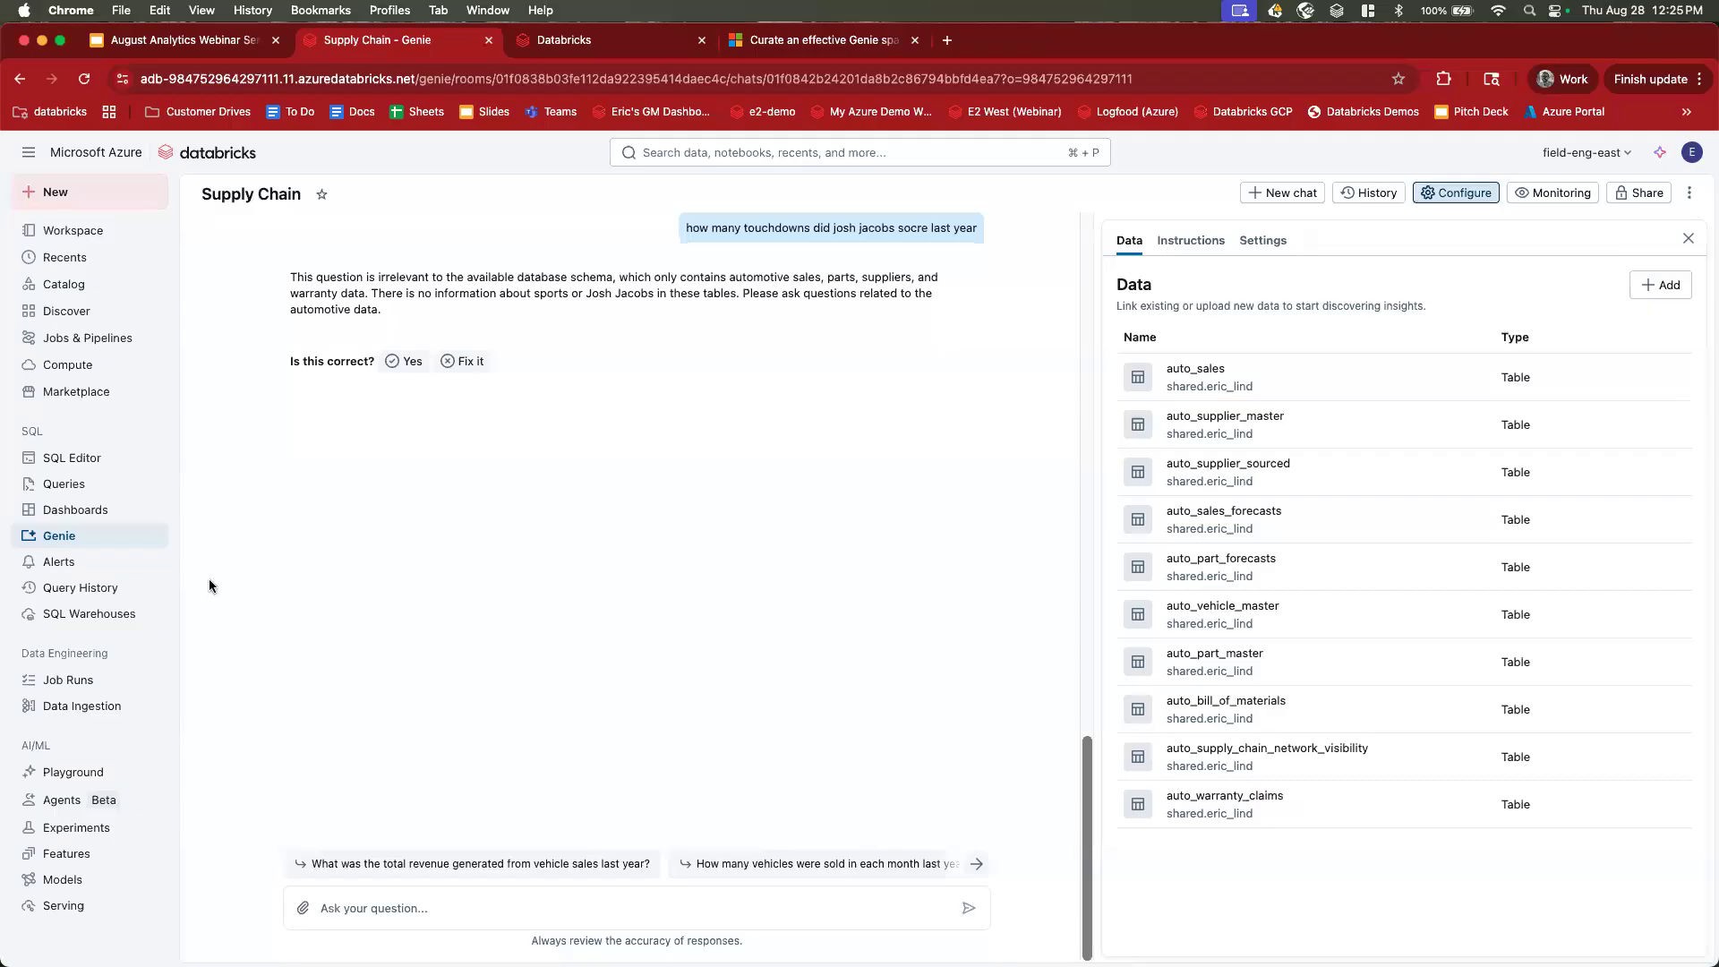
scroll(195, 539, up, 15)
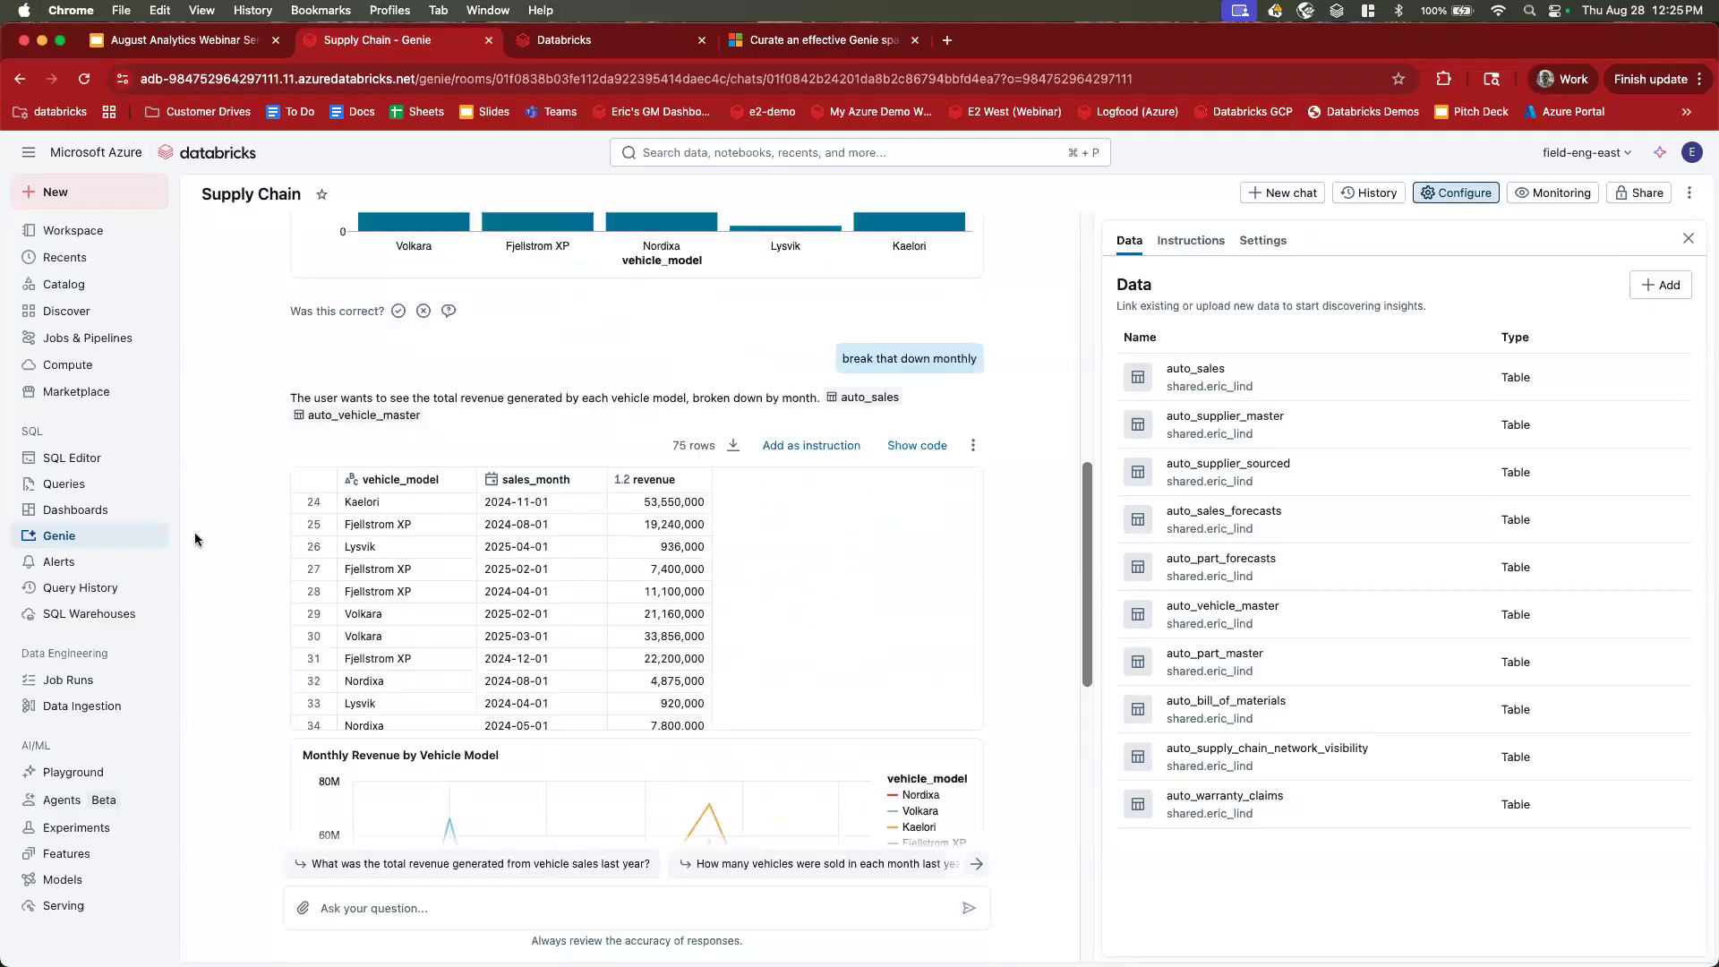
scroll(195, 531, down, 15)
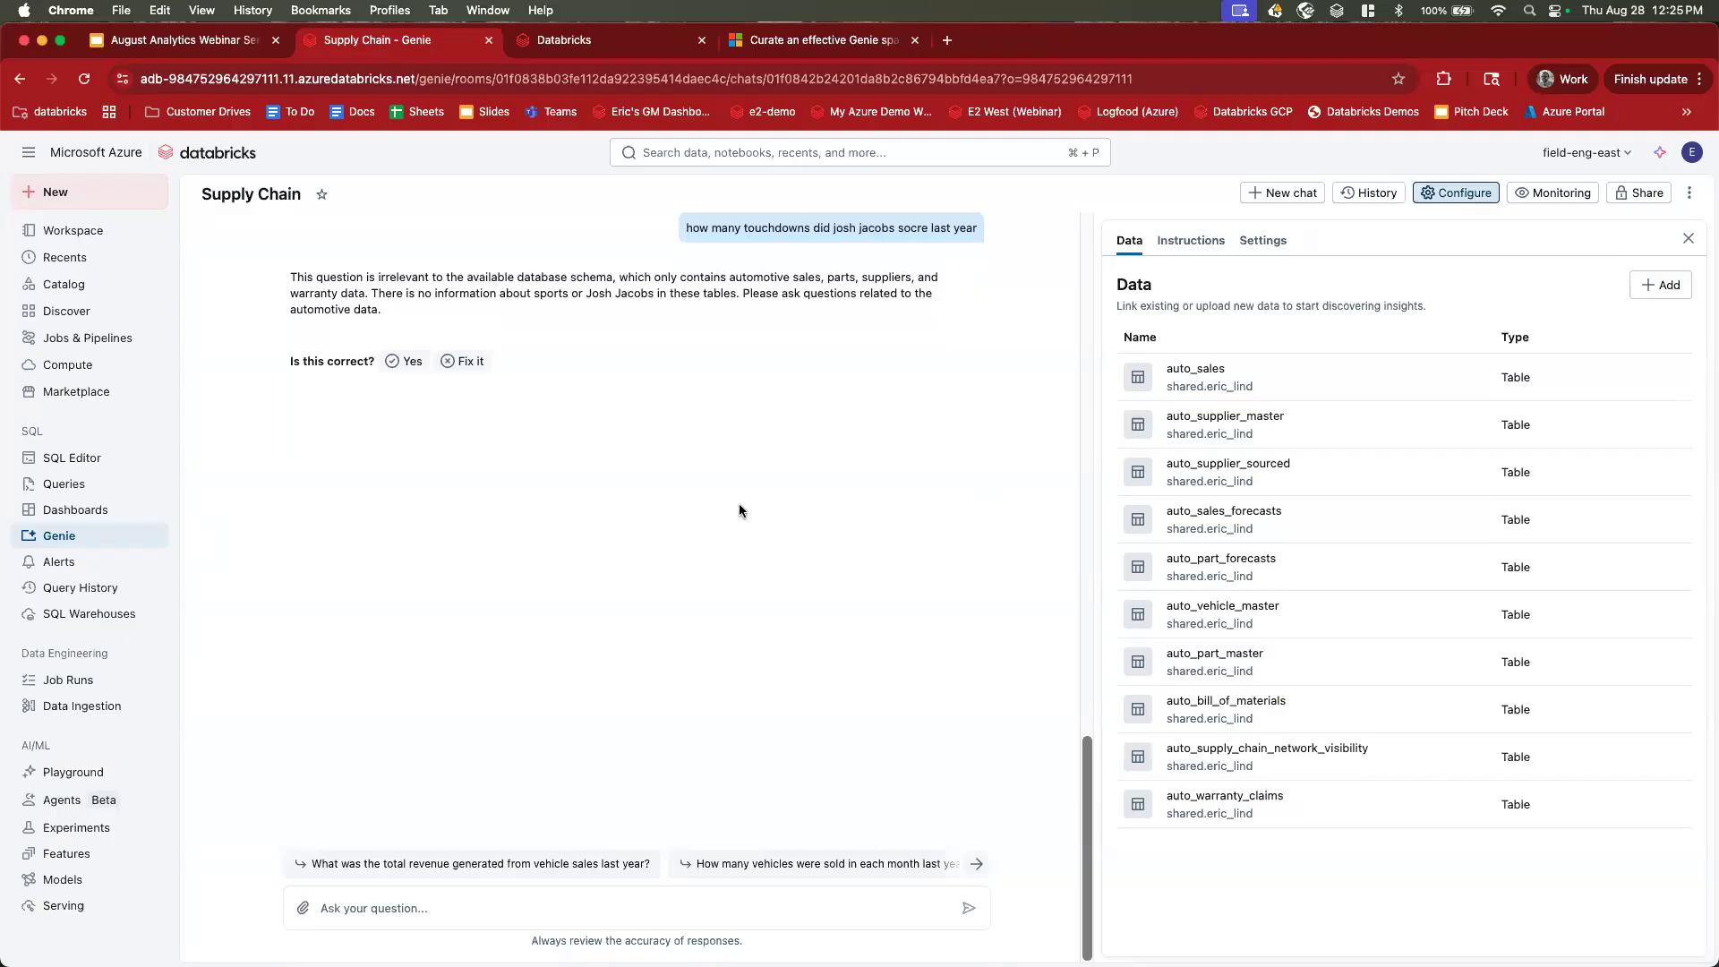
scroll(738, 503, up, 15)
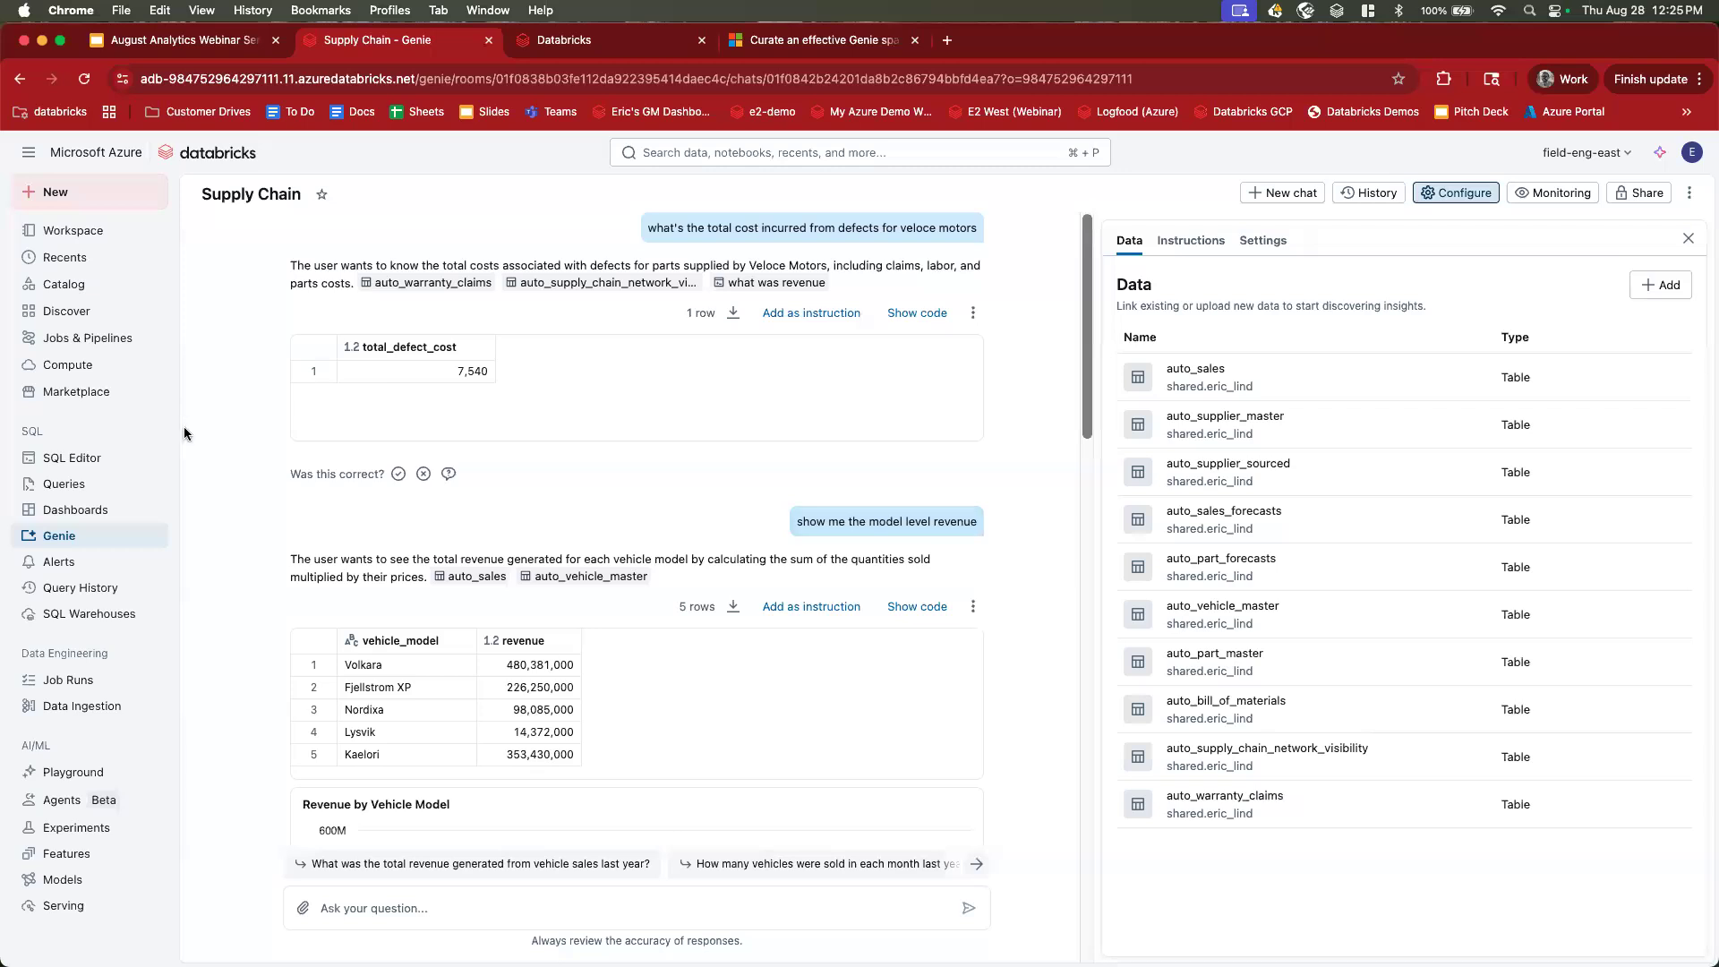
Open auto_supplier_master from Catalog, then move to the auto_bill_of_materials table.
click(90, 292)
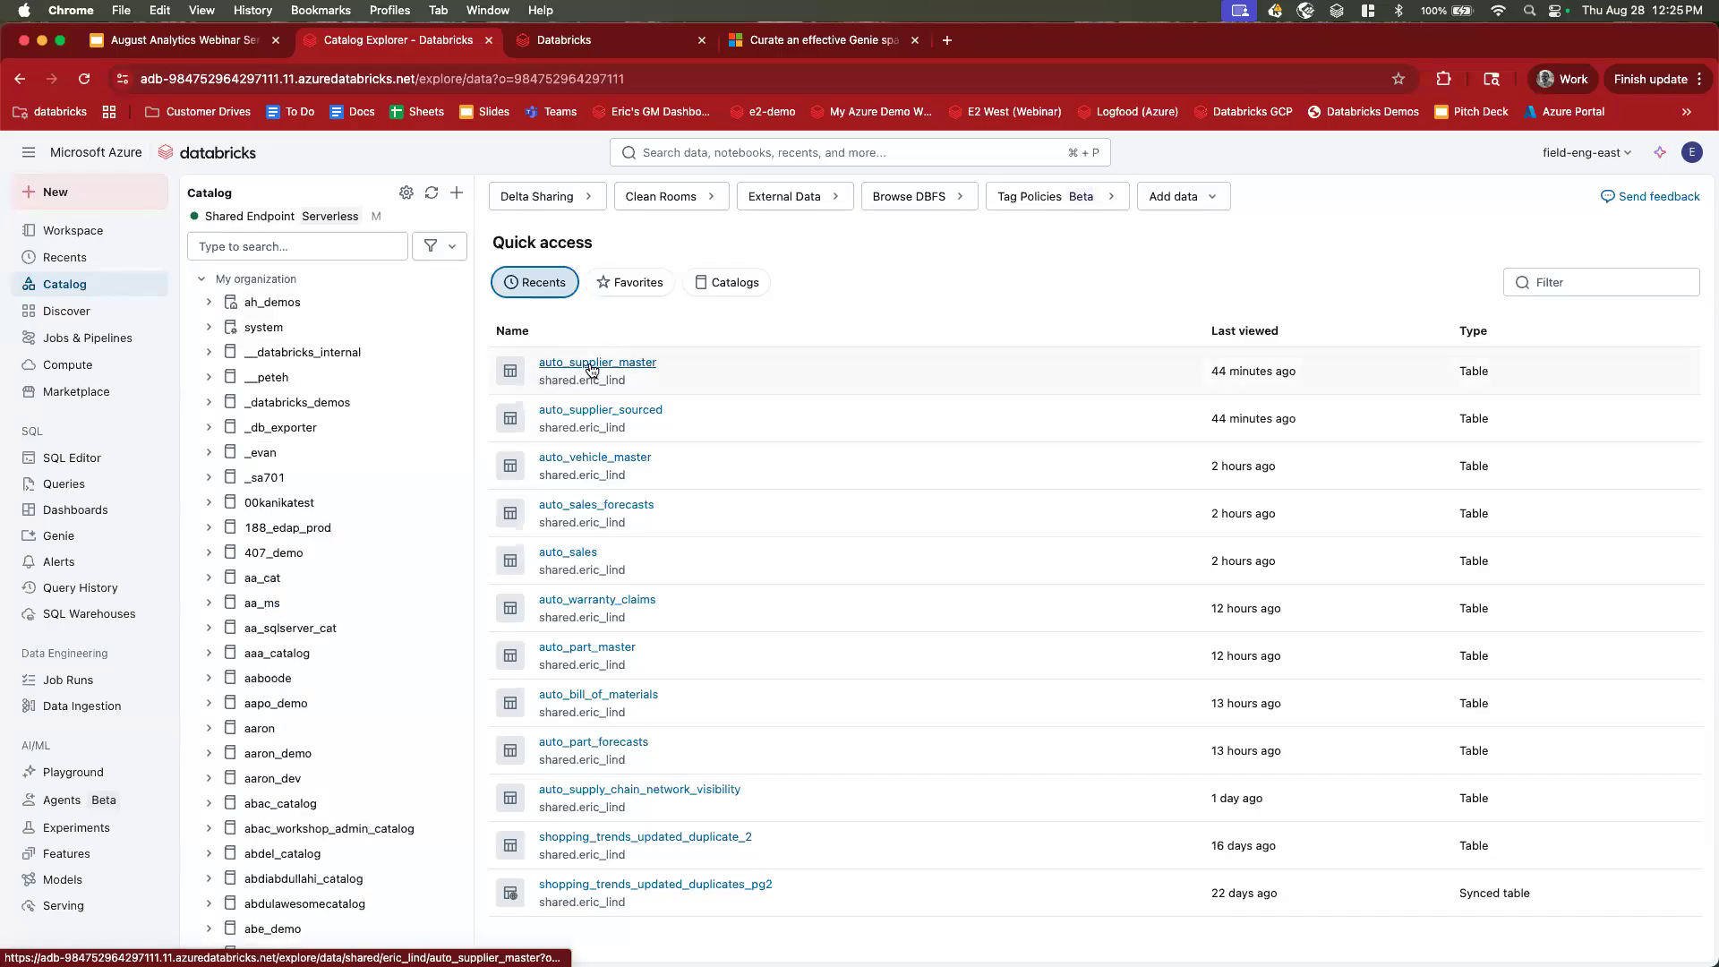
click(592, 364)
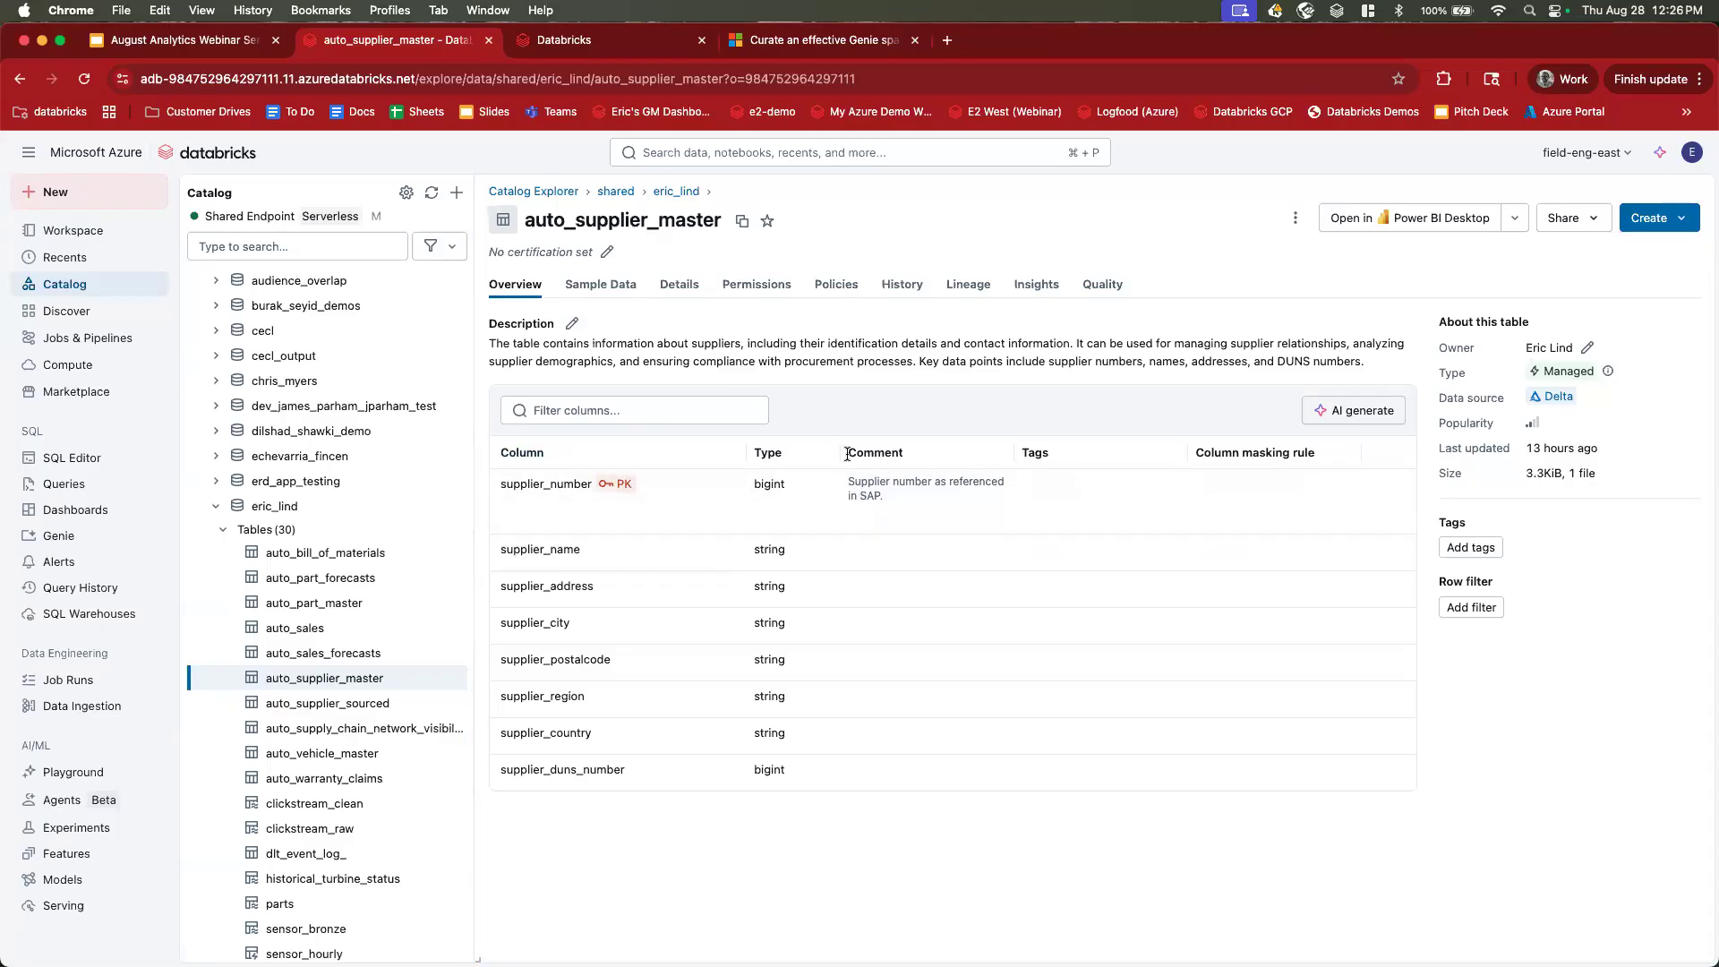
click(335, 562)
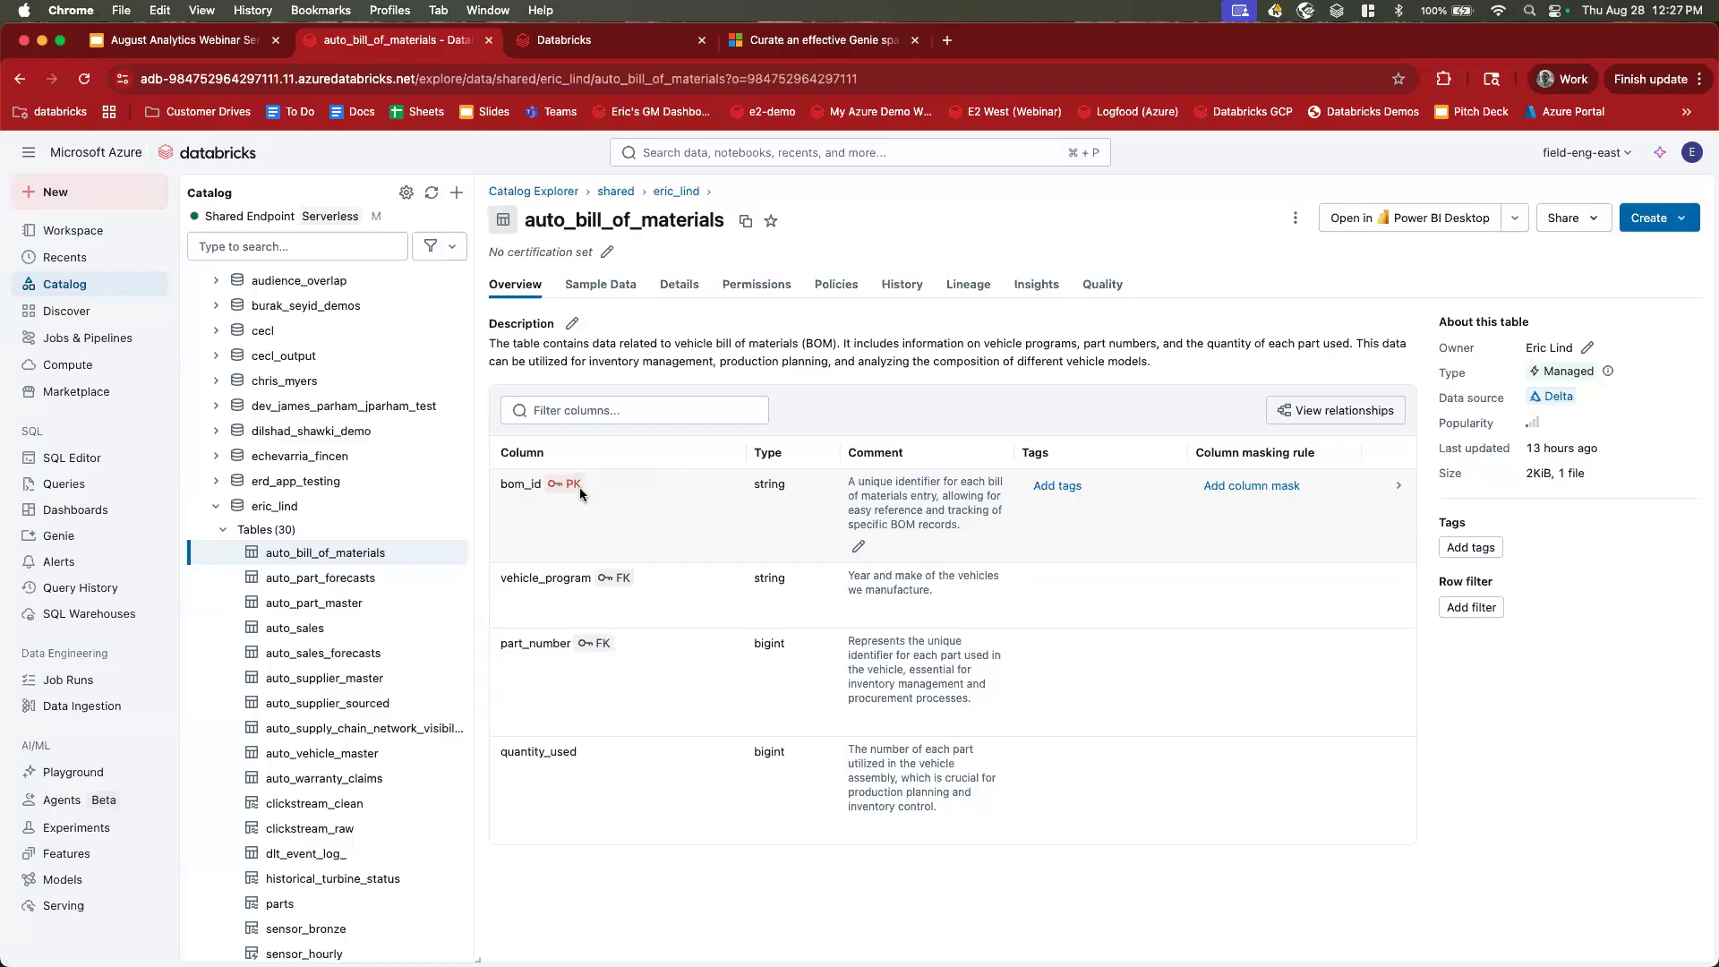
Highlight auto_bill_of_materials' table description and the bom_id column name and comment.
drag(489, 343, 1162, 360)
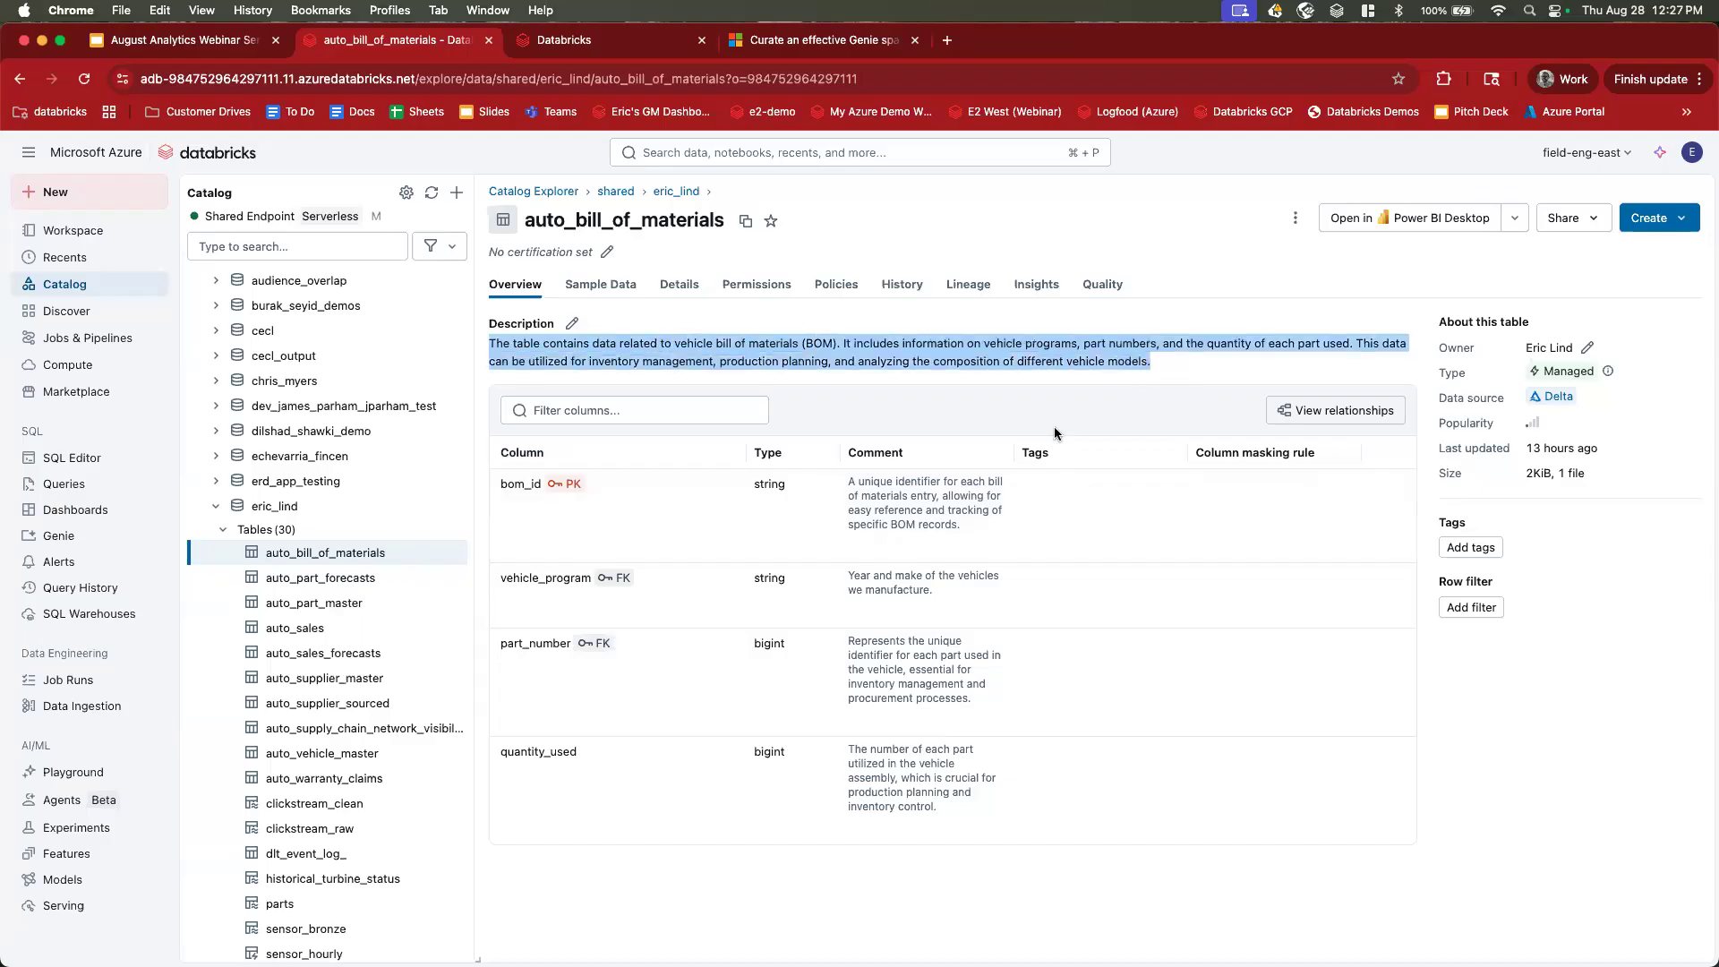
triple_click(986, 523)
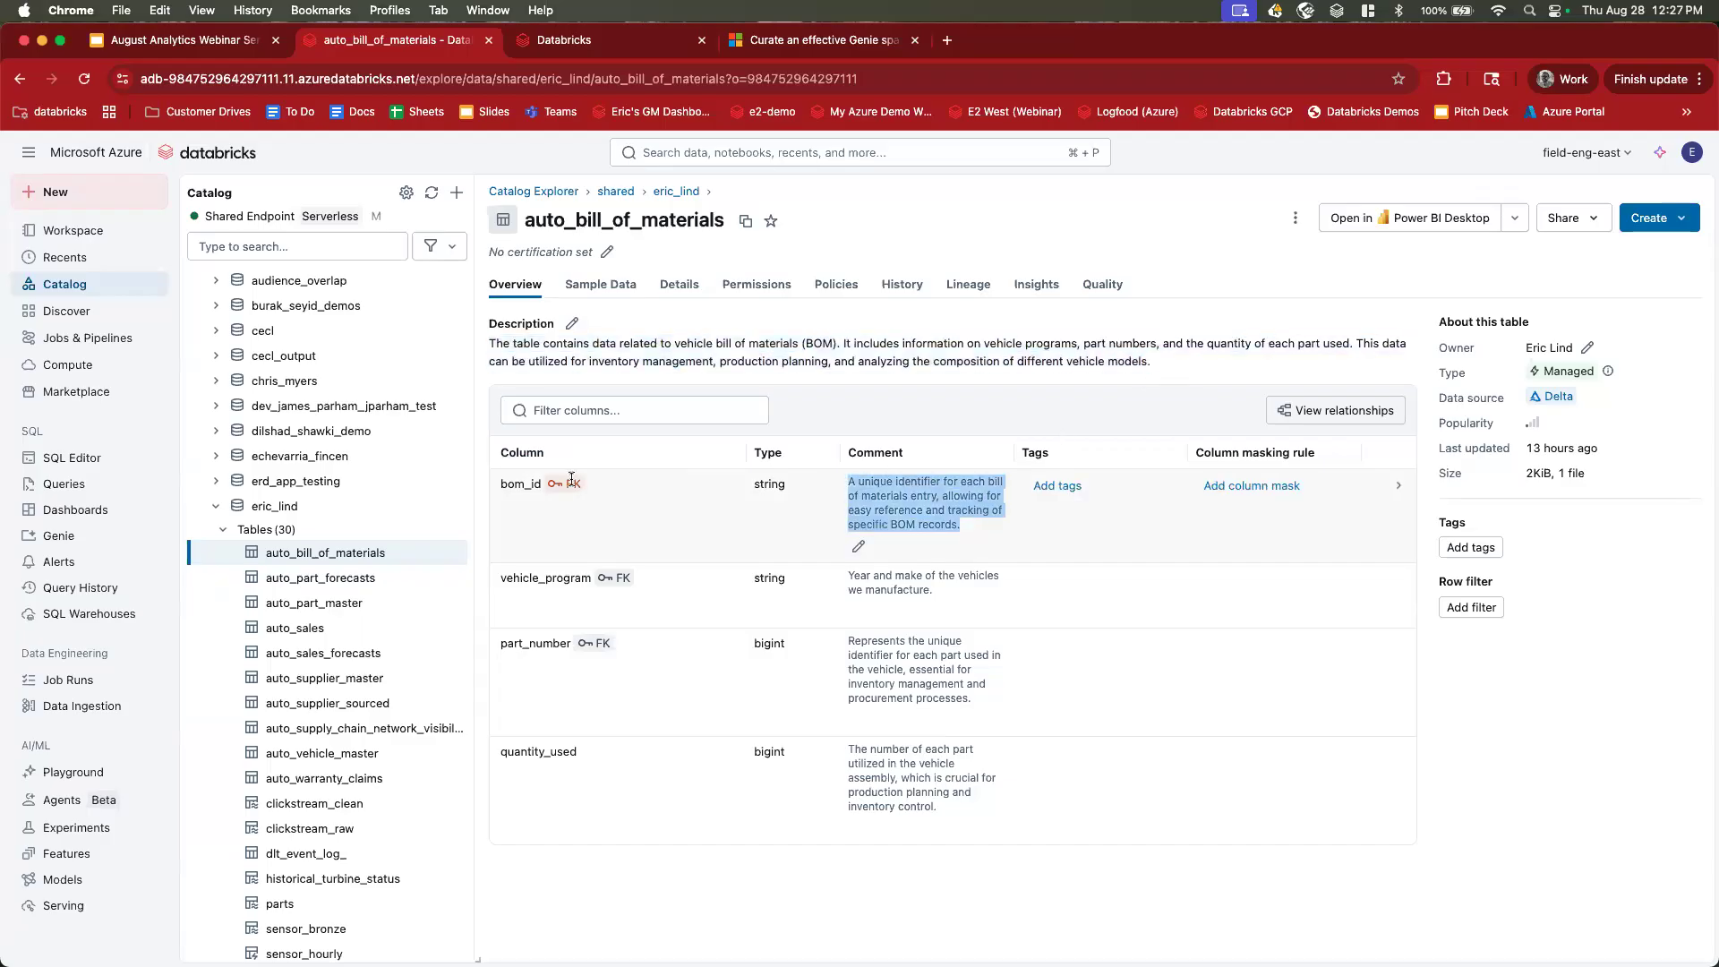
double_click(541, 487)
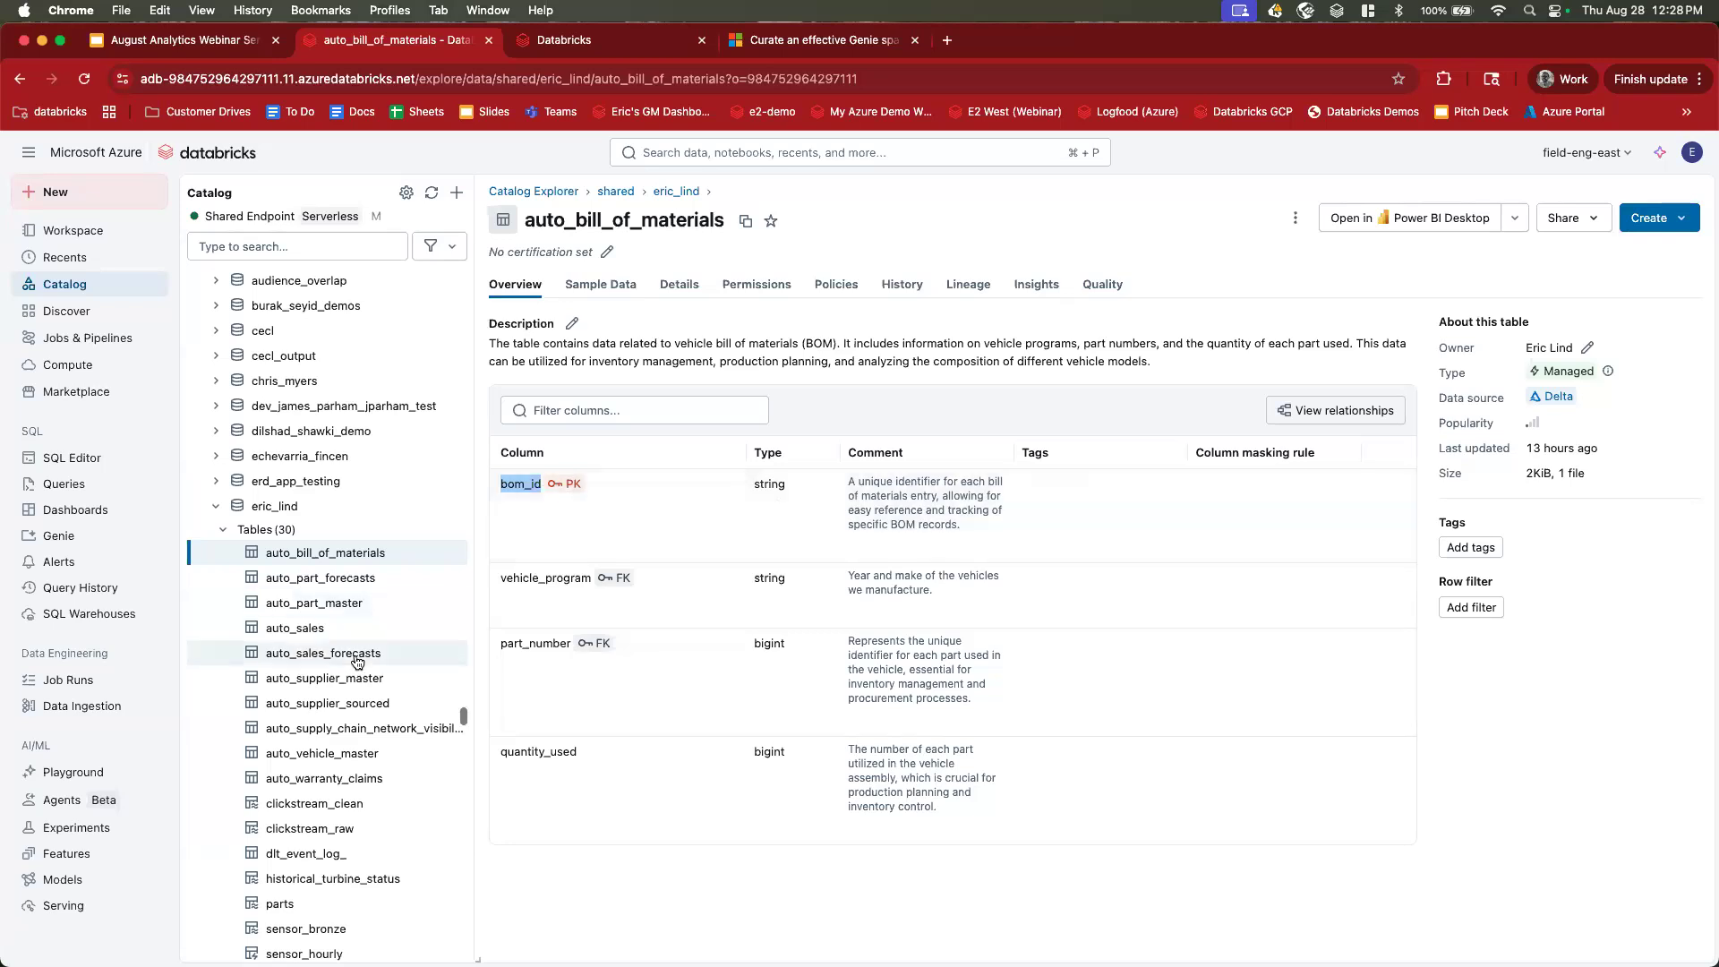
mouse_move(358, 661)
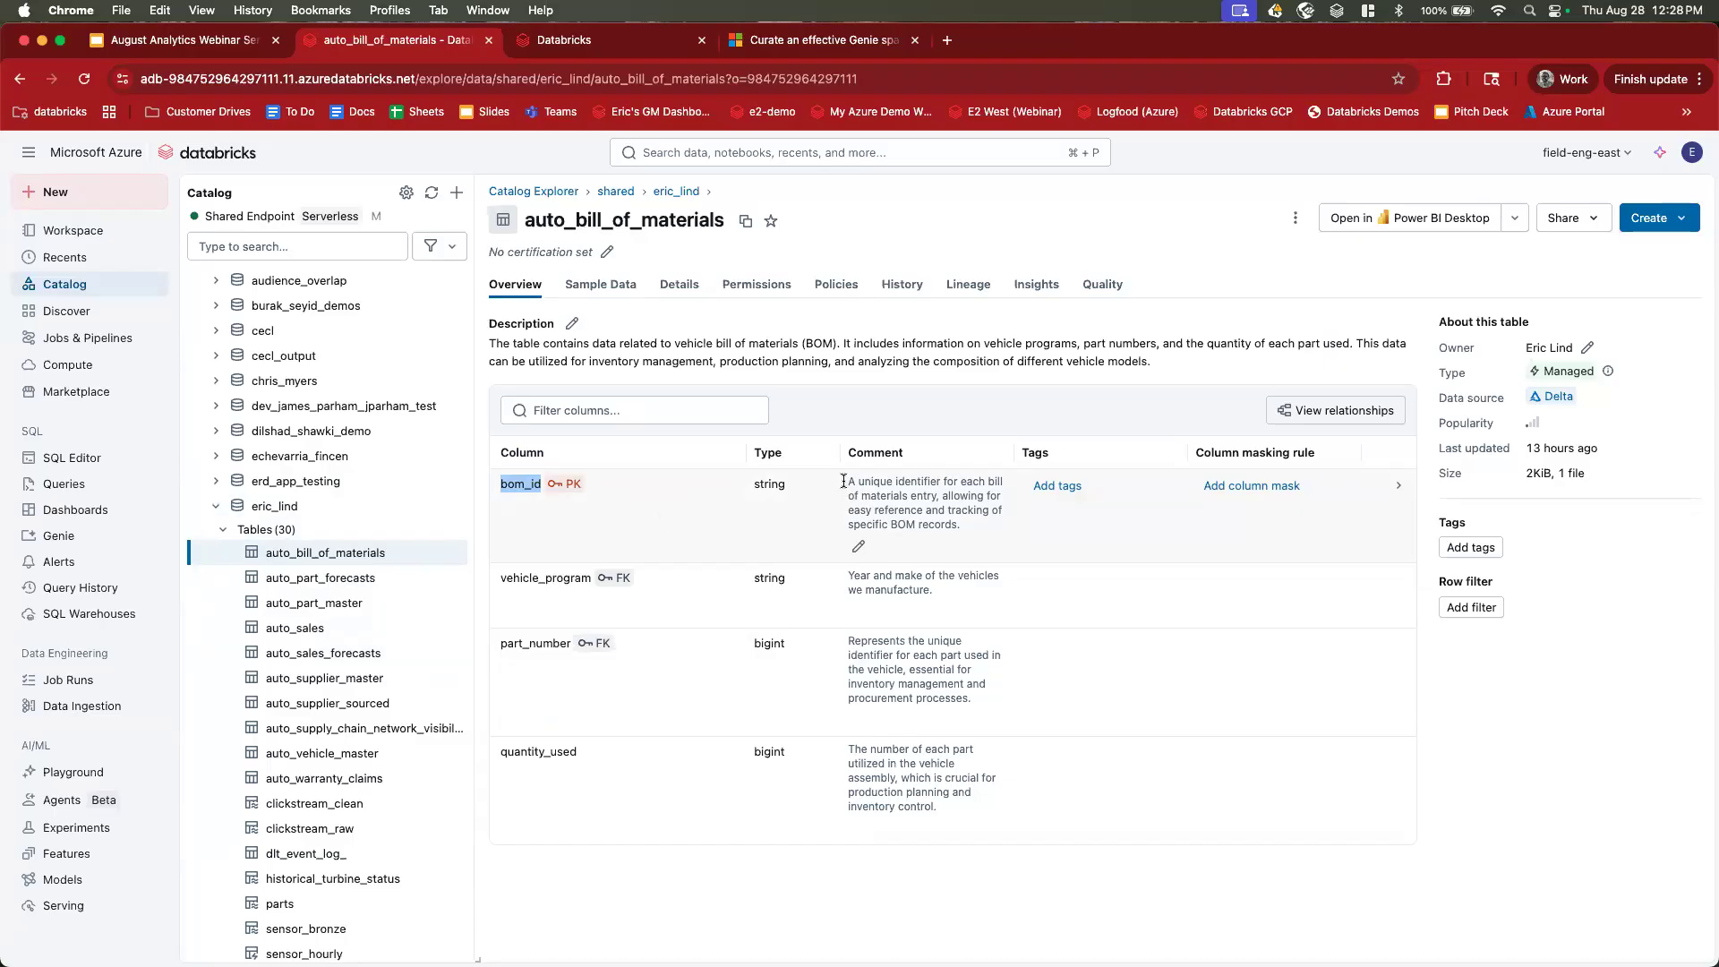
triple_click(976, 529)
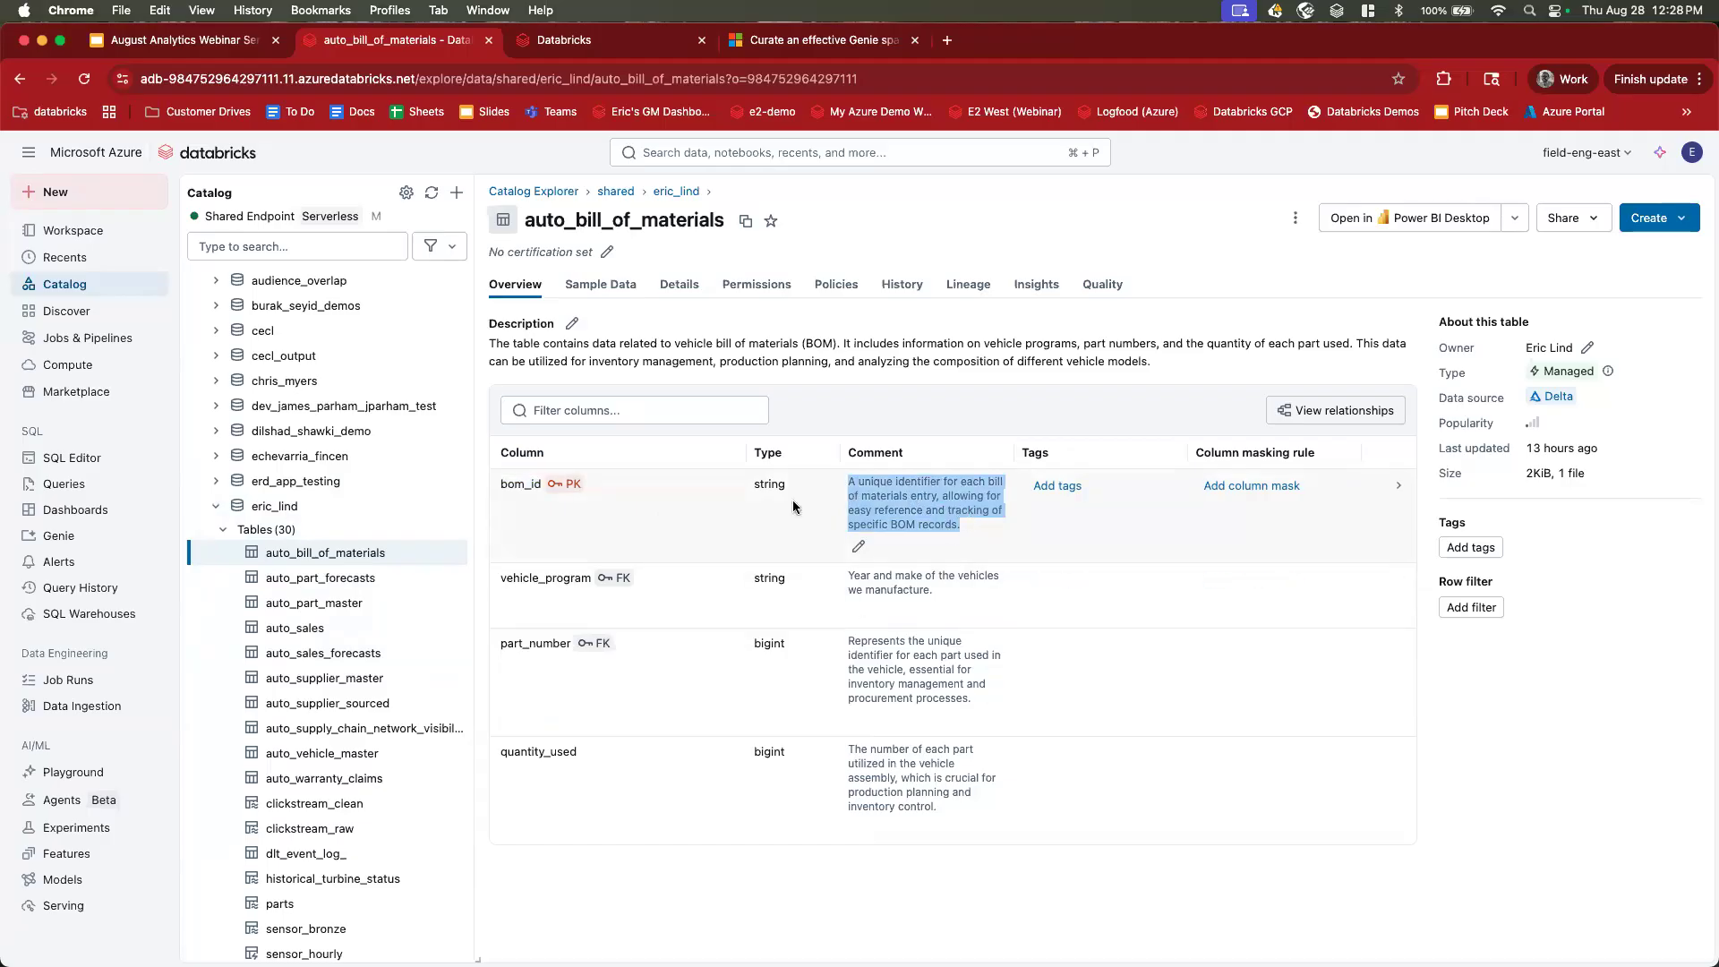
click(741, 155)
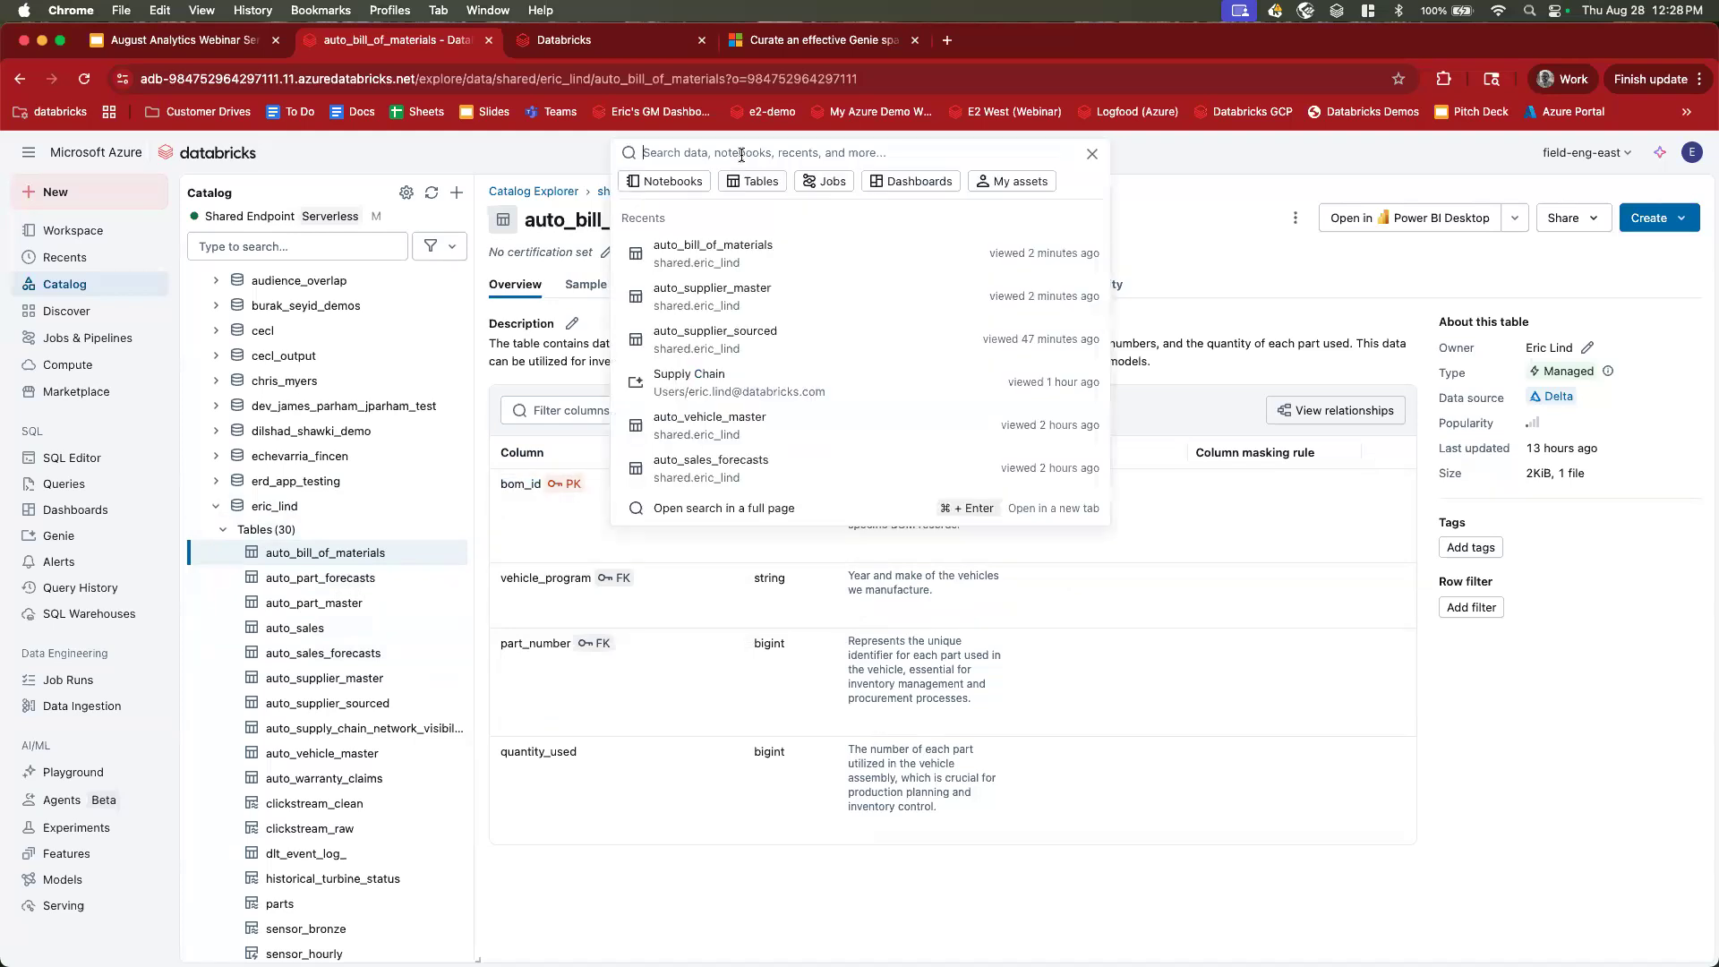
text(i'm nlookia)
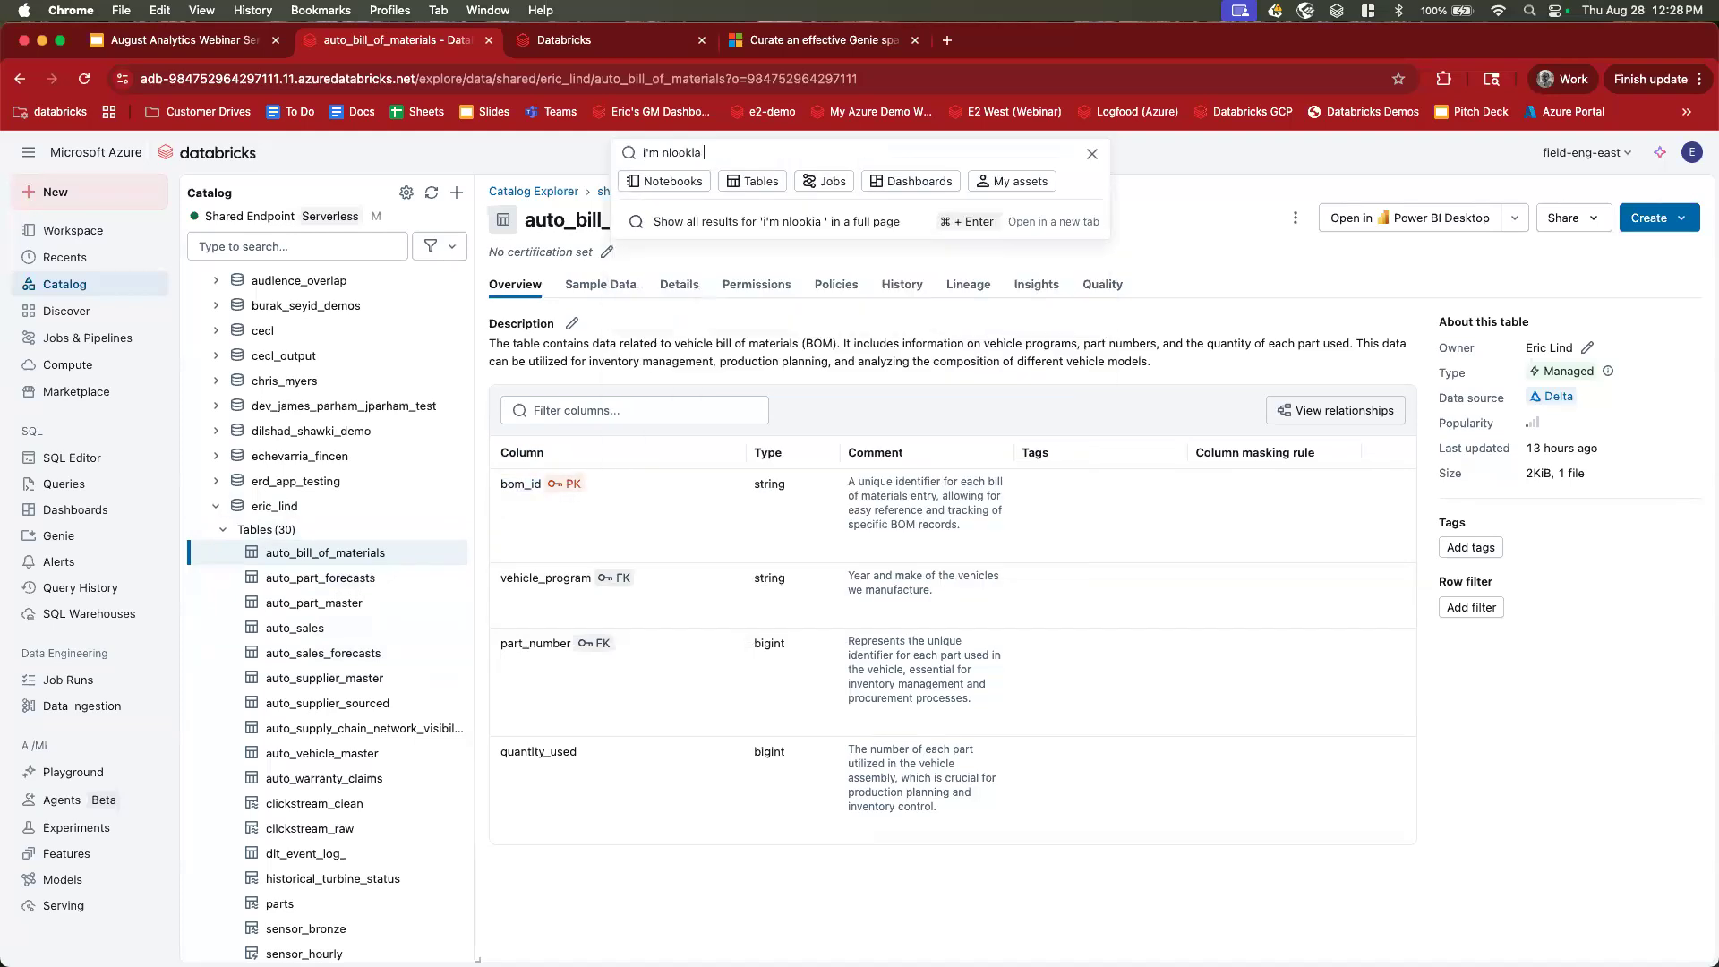
key(super+a)
text(i'm looking for BOM data)
key(Return)
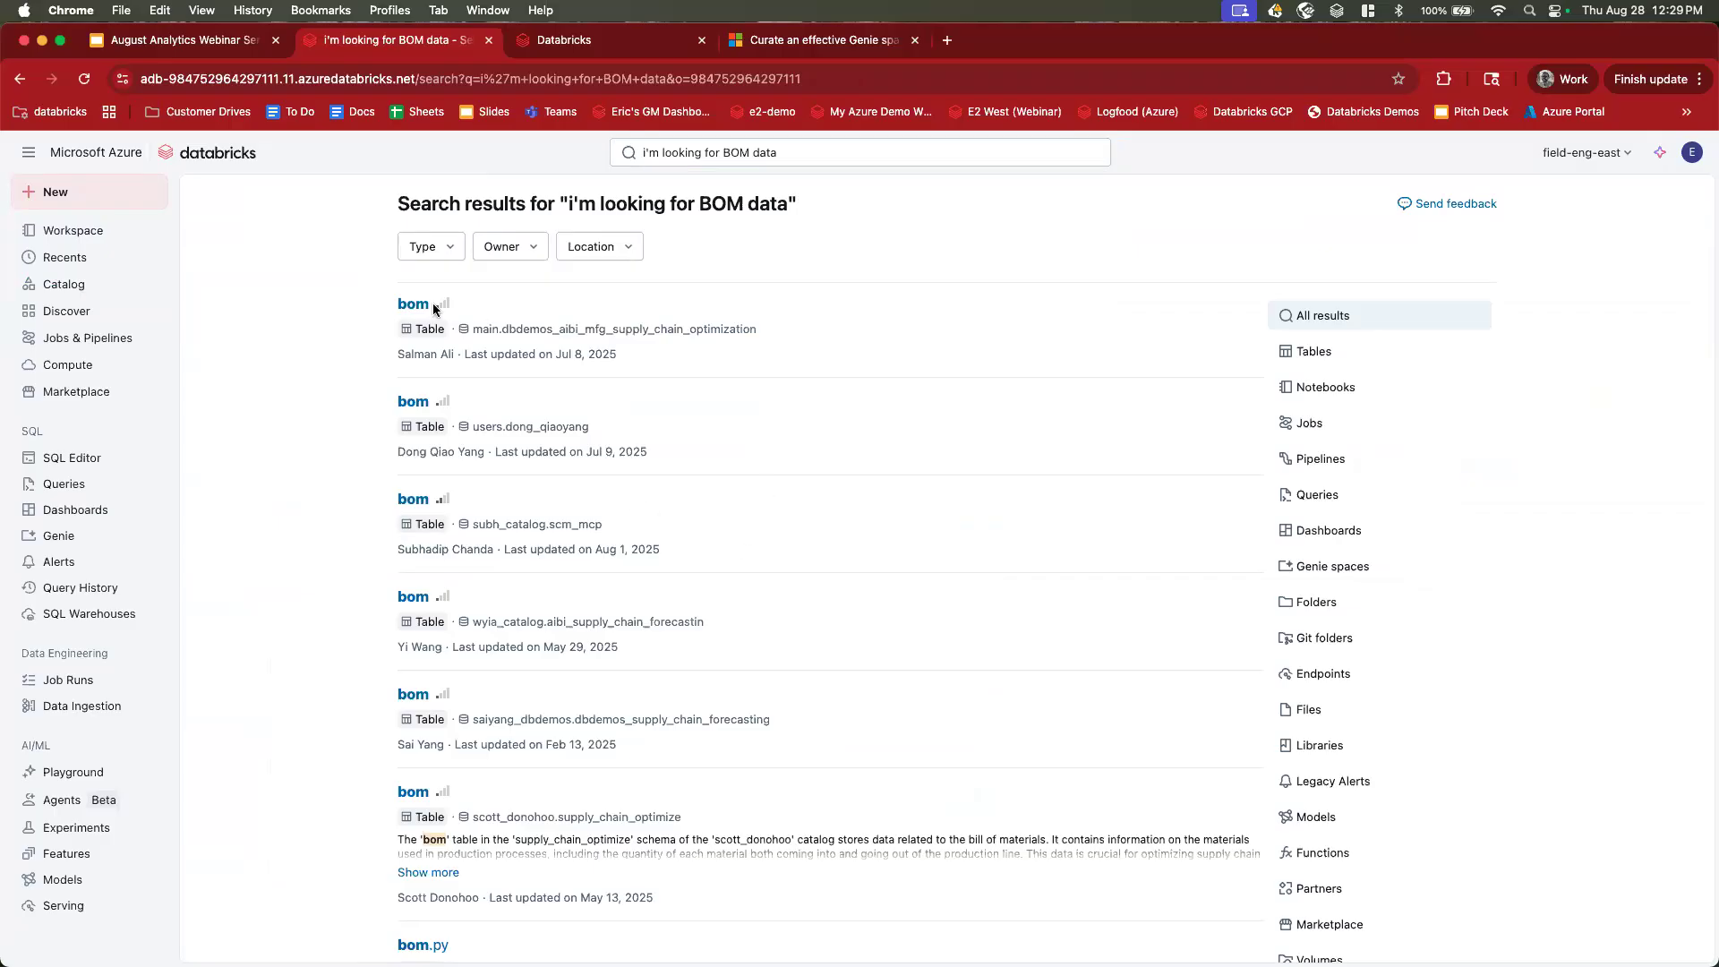
scroll(507, 444, down, 5)
scroll(507, 450, down, 4)
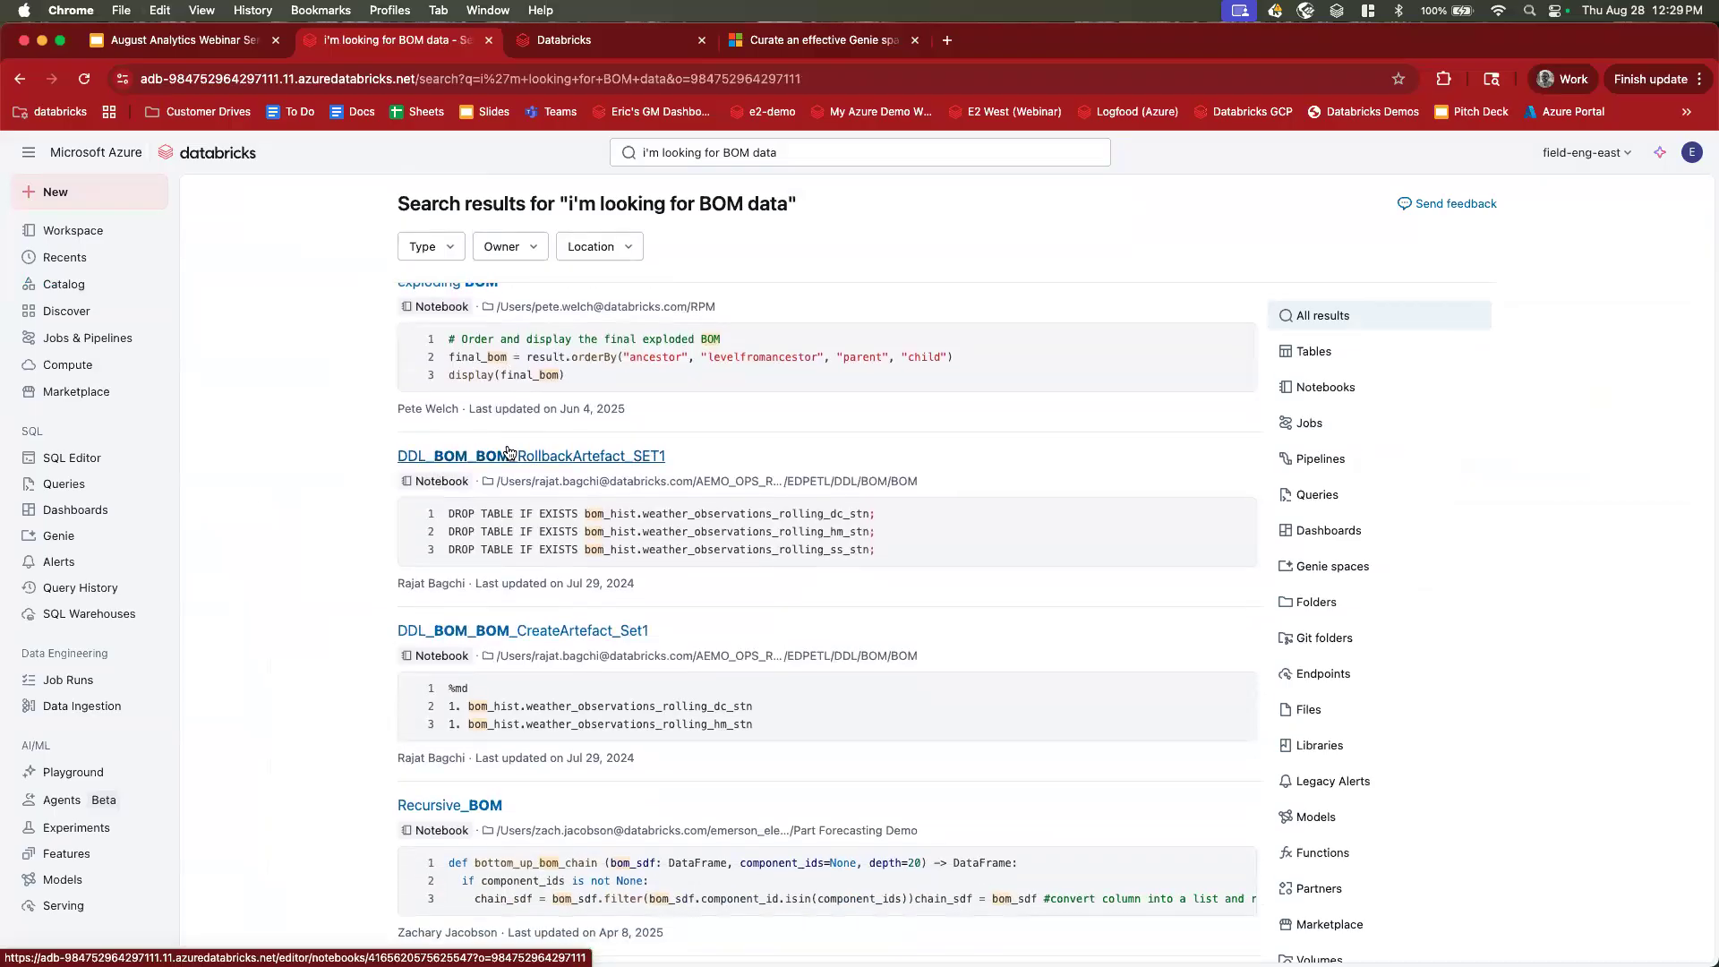
scroll(508, 450, up, 5)
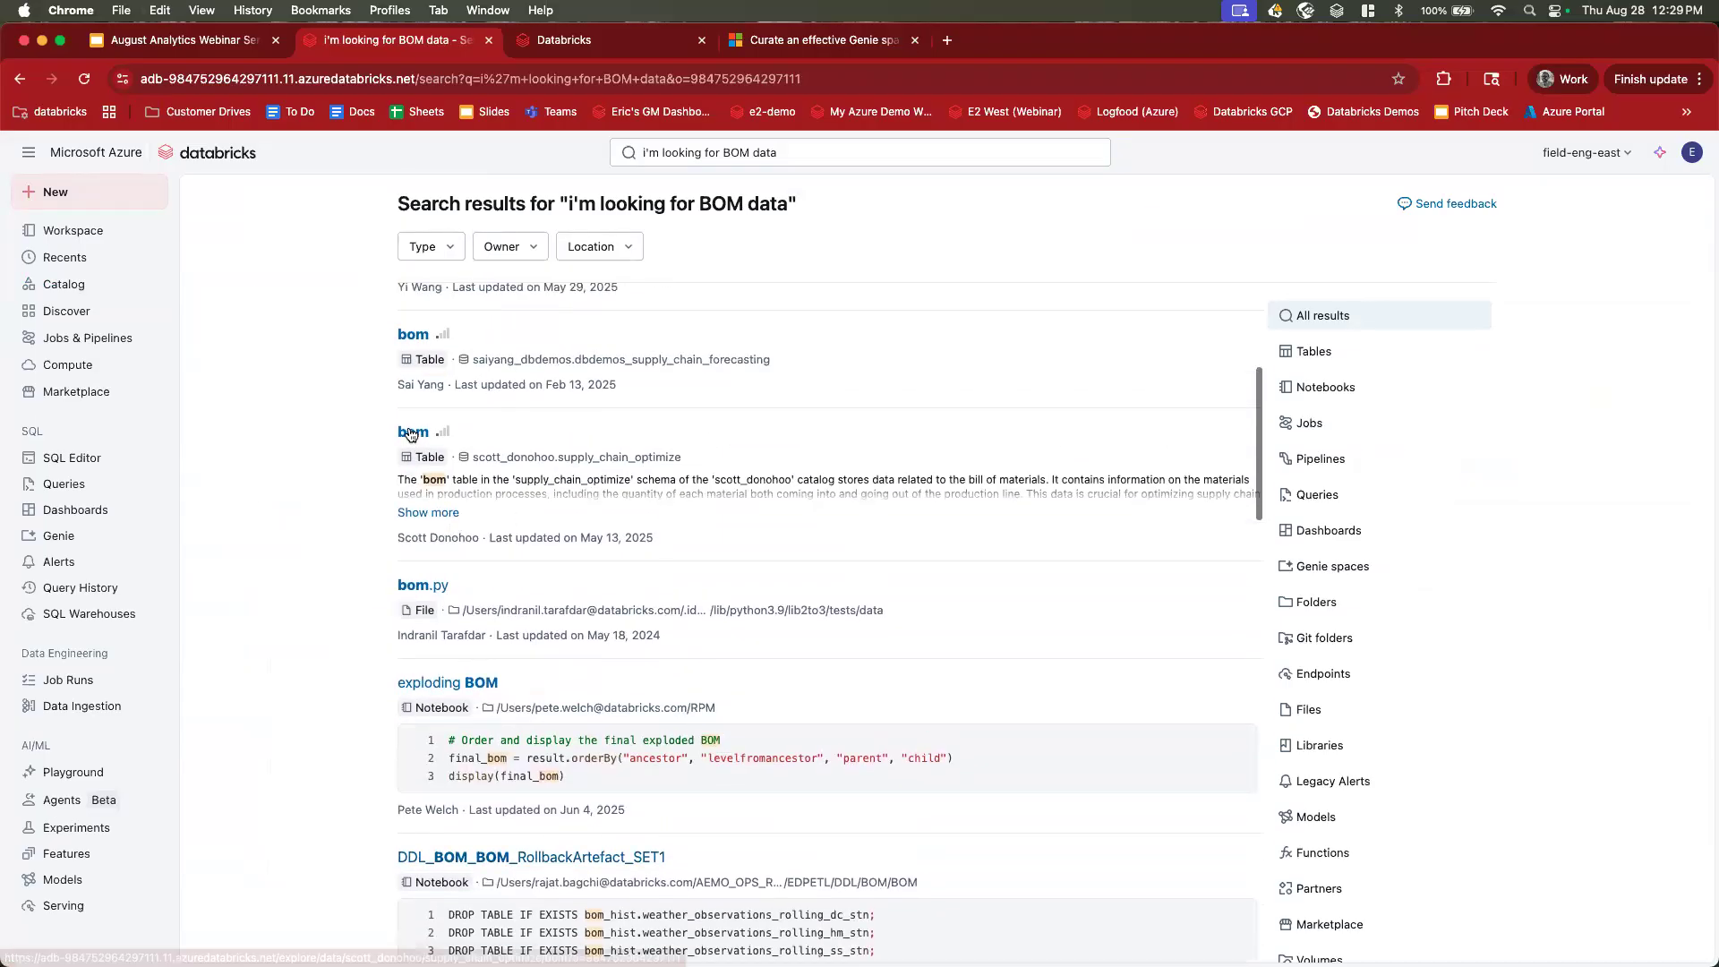
drag(396, 477, 450, 479)
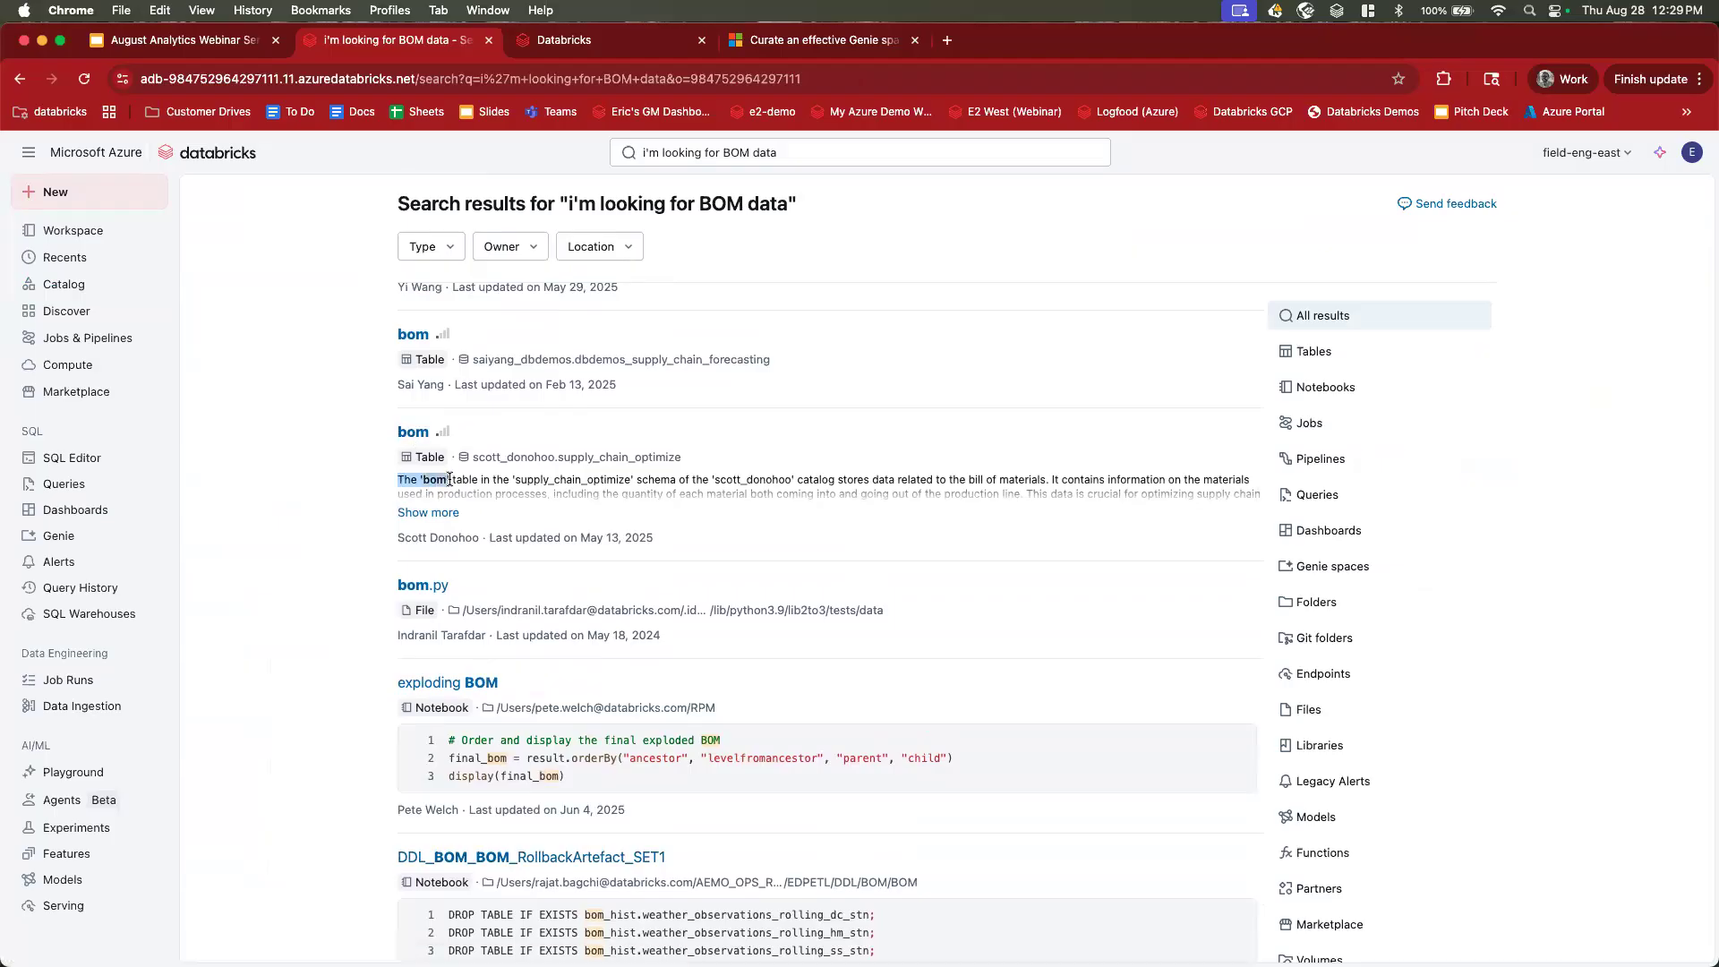
scroll(450, 479, down, 15)
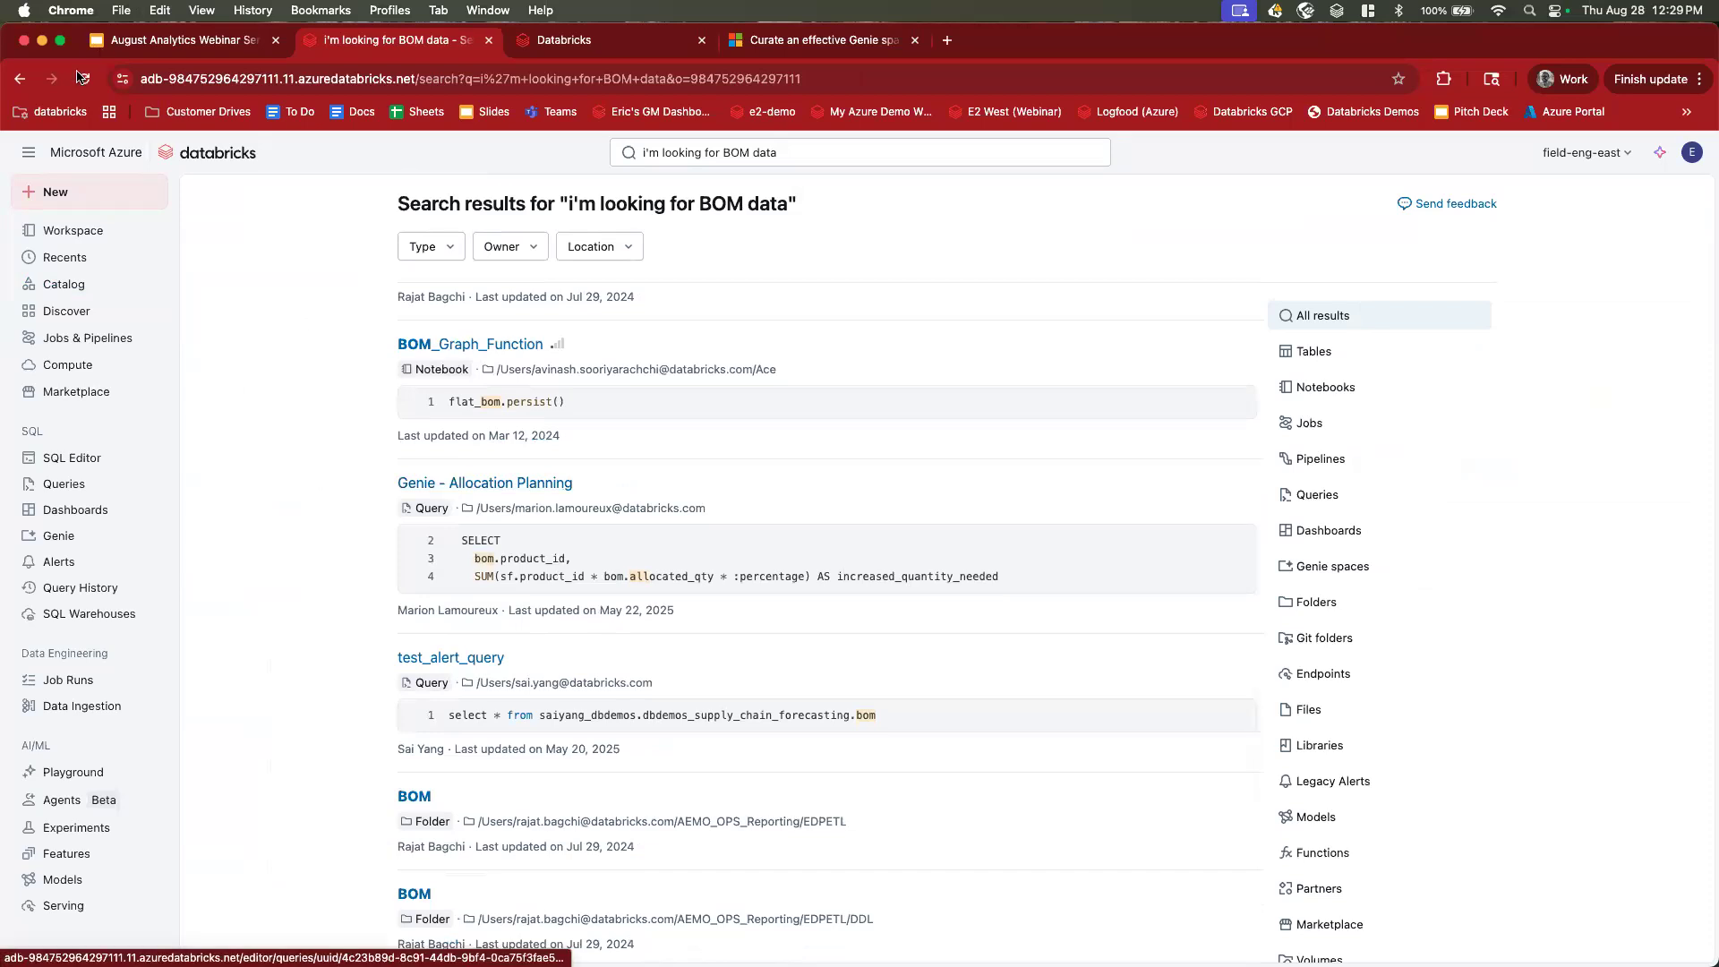
click(20, 81)
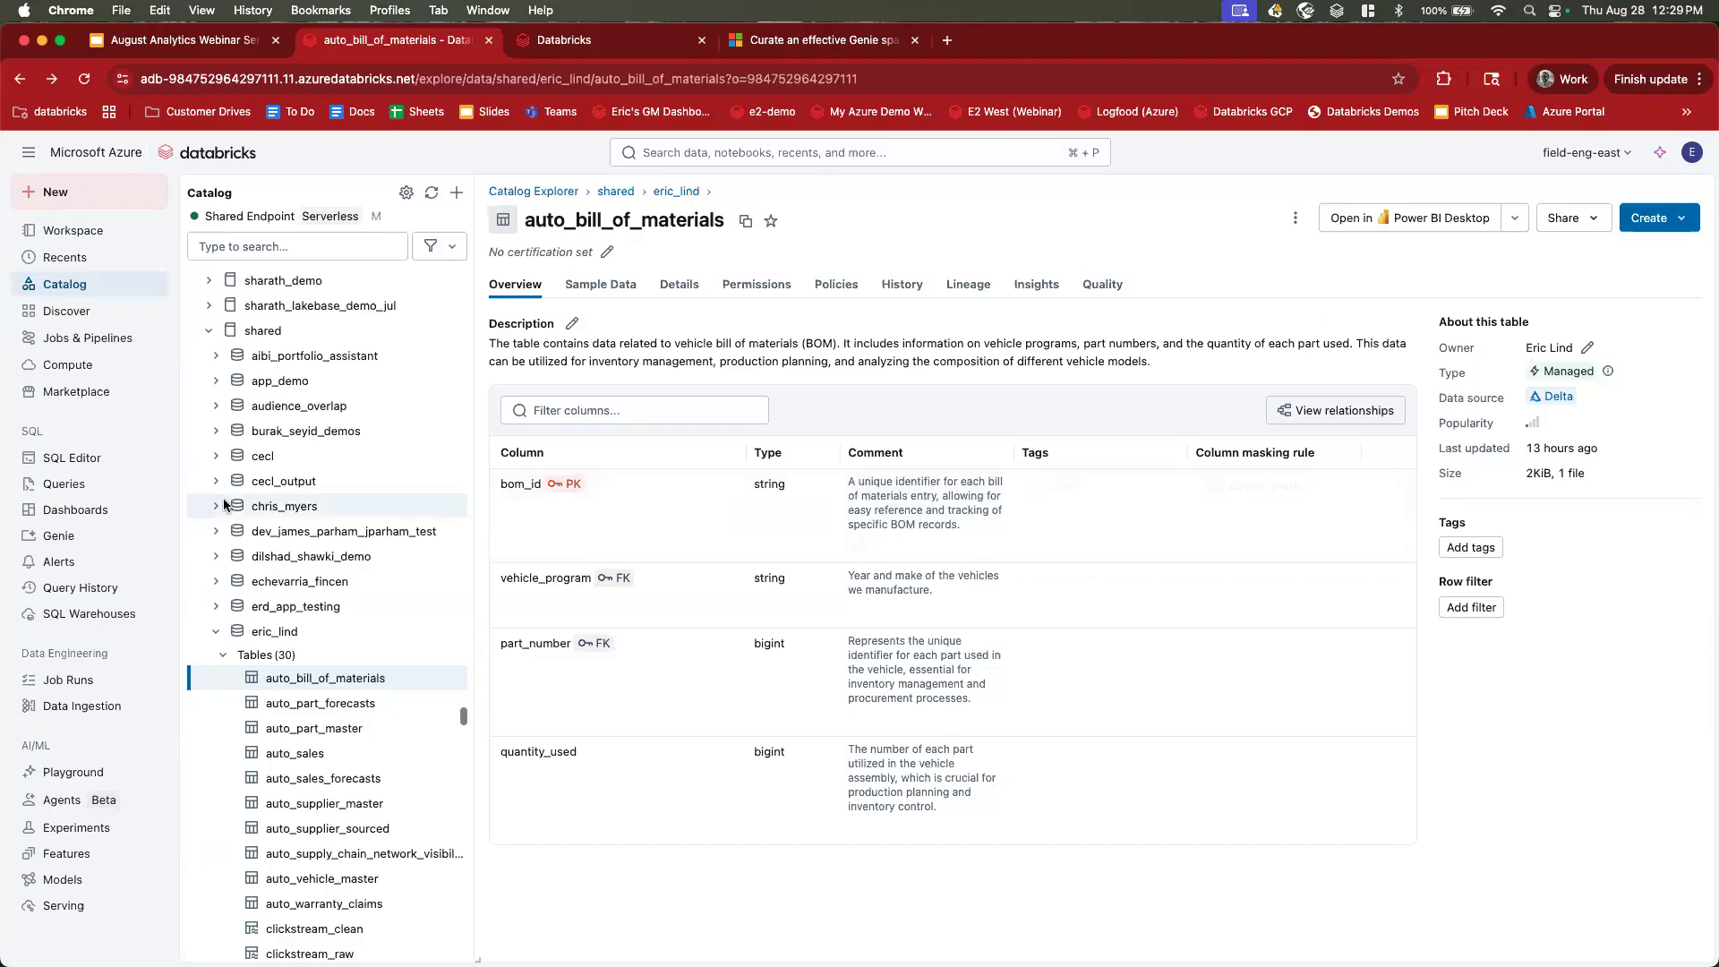
click(87, 537)
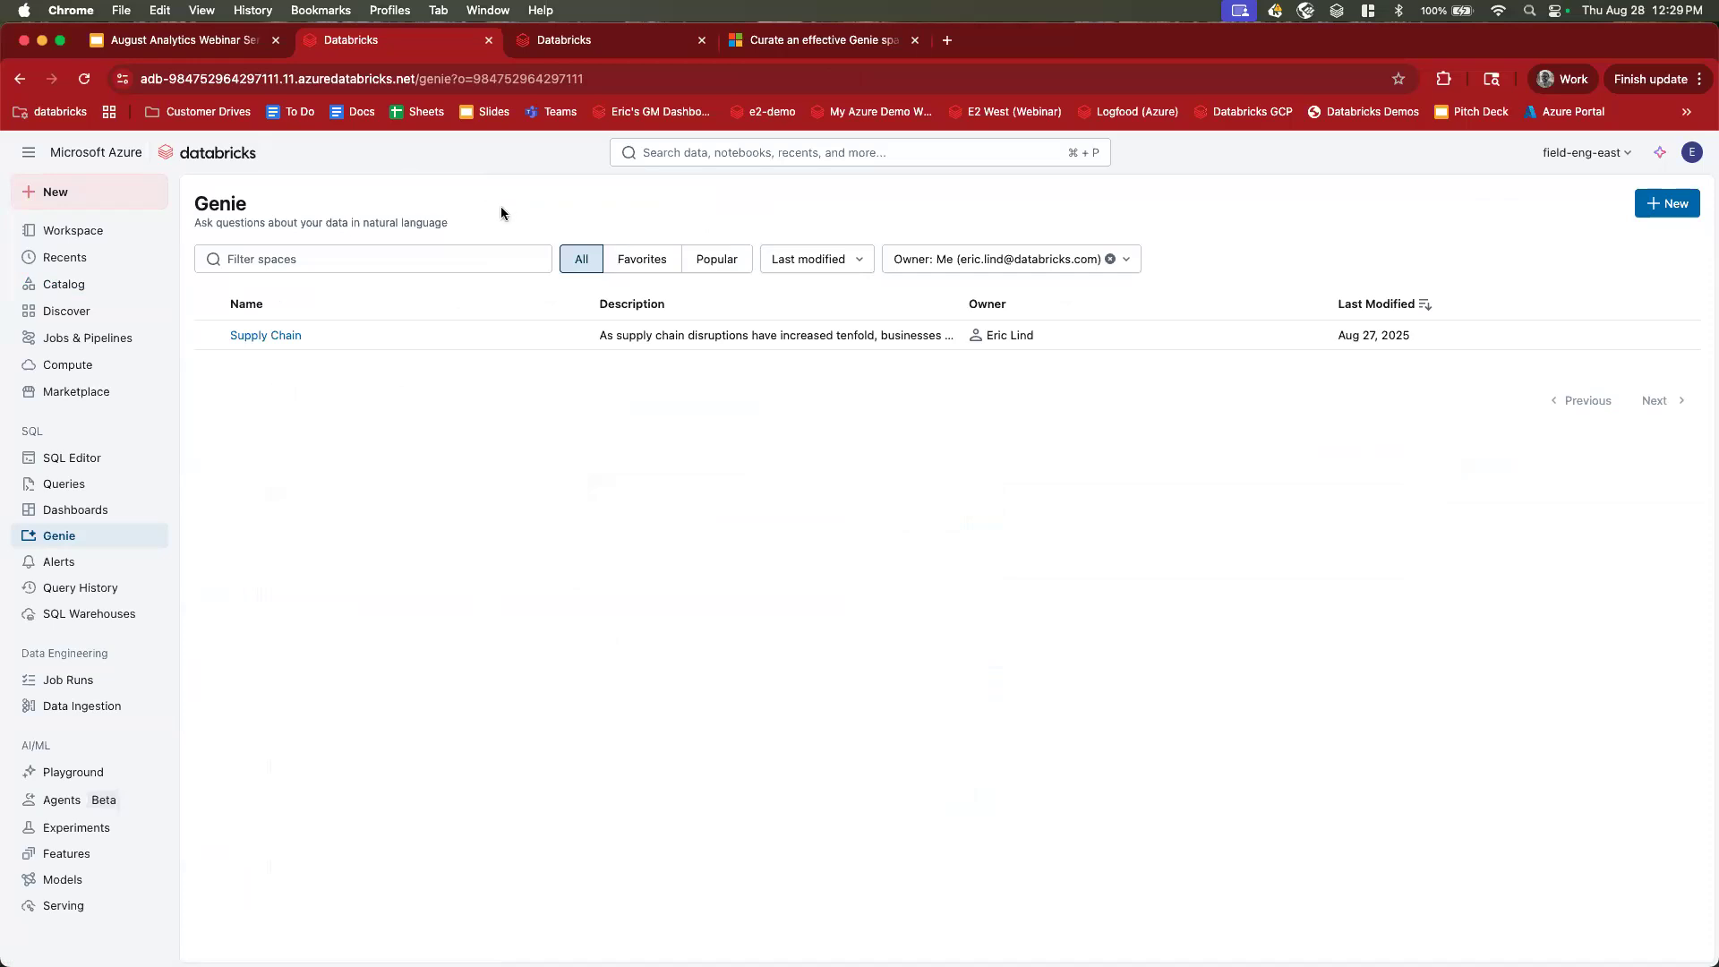
click(298, 204)
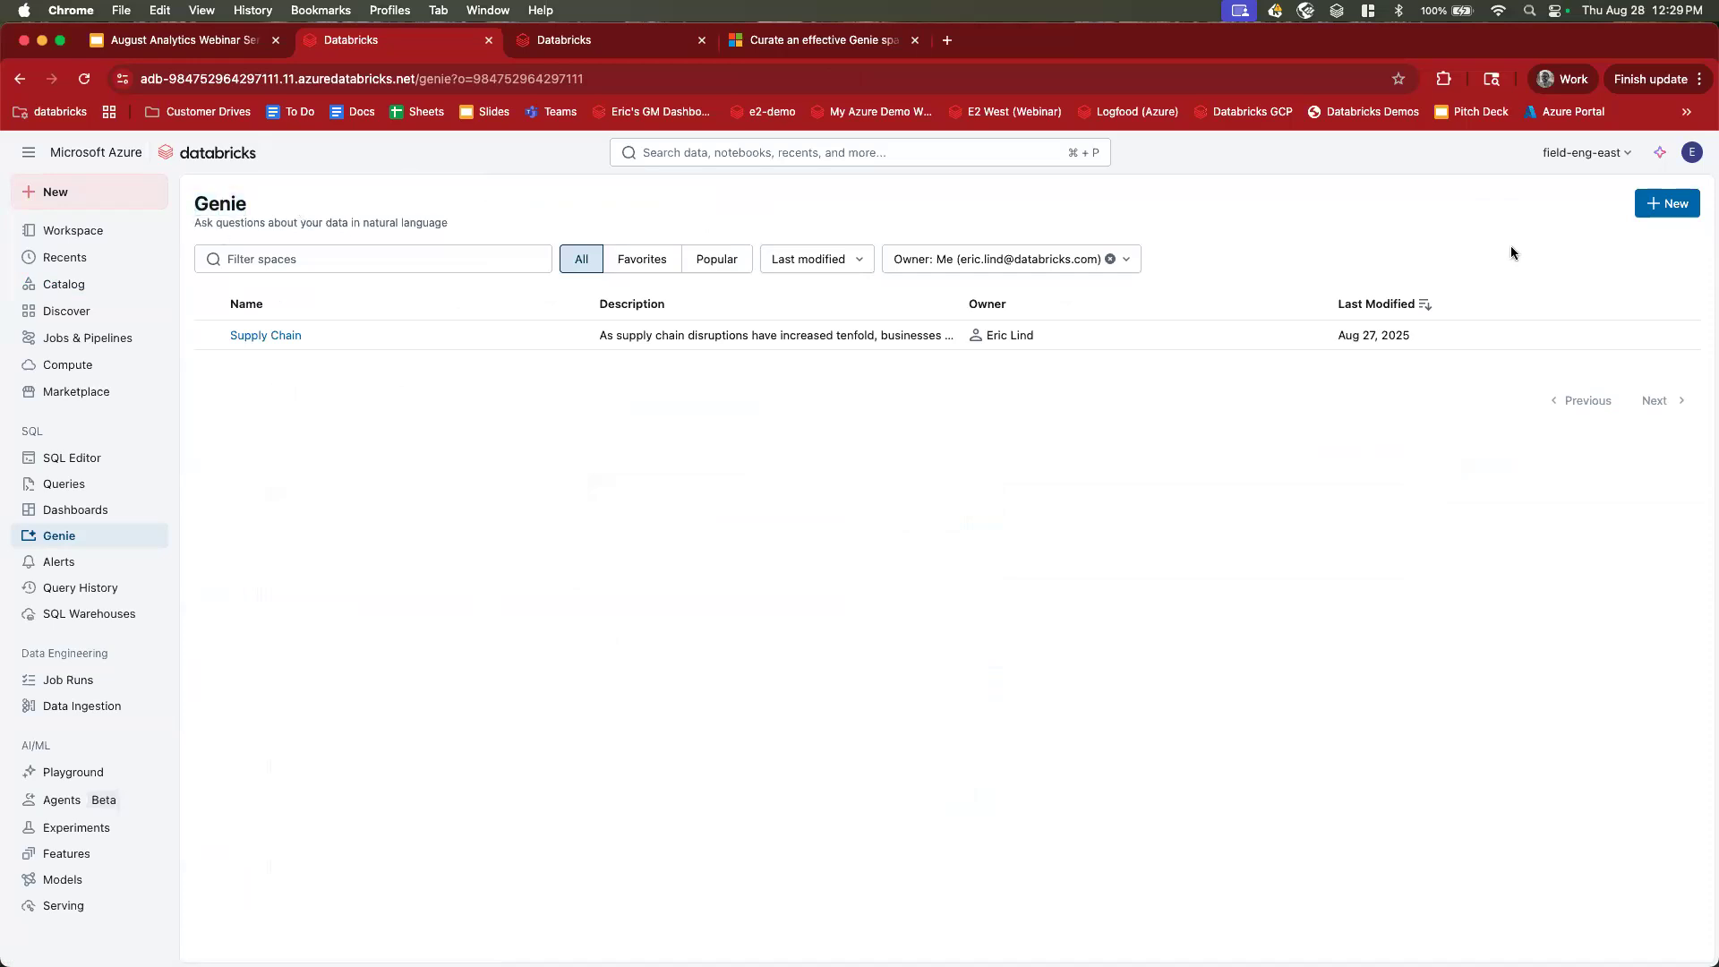
click(1669, 204)
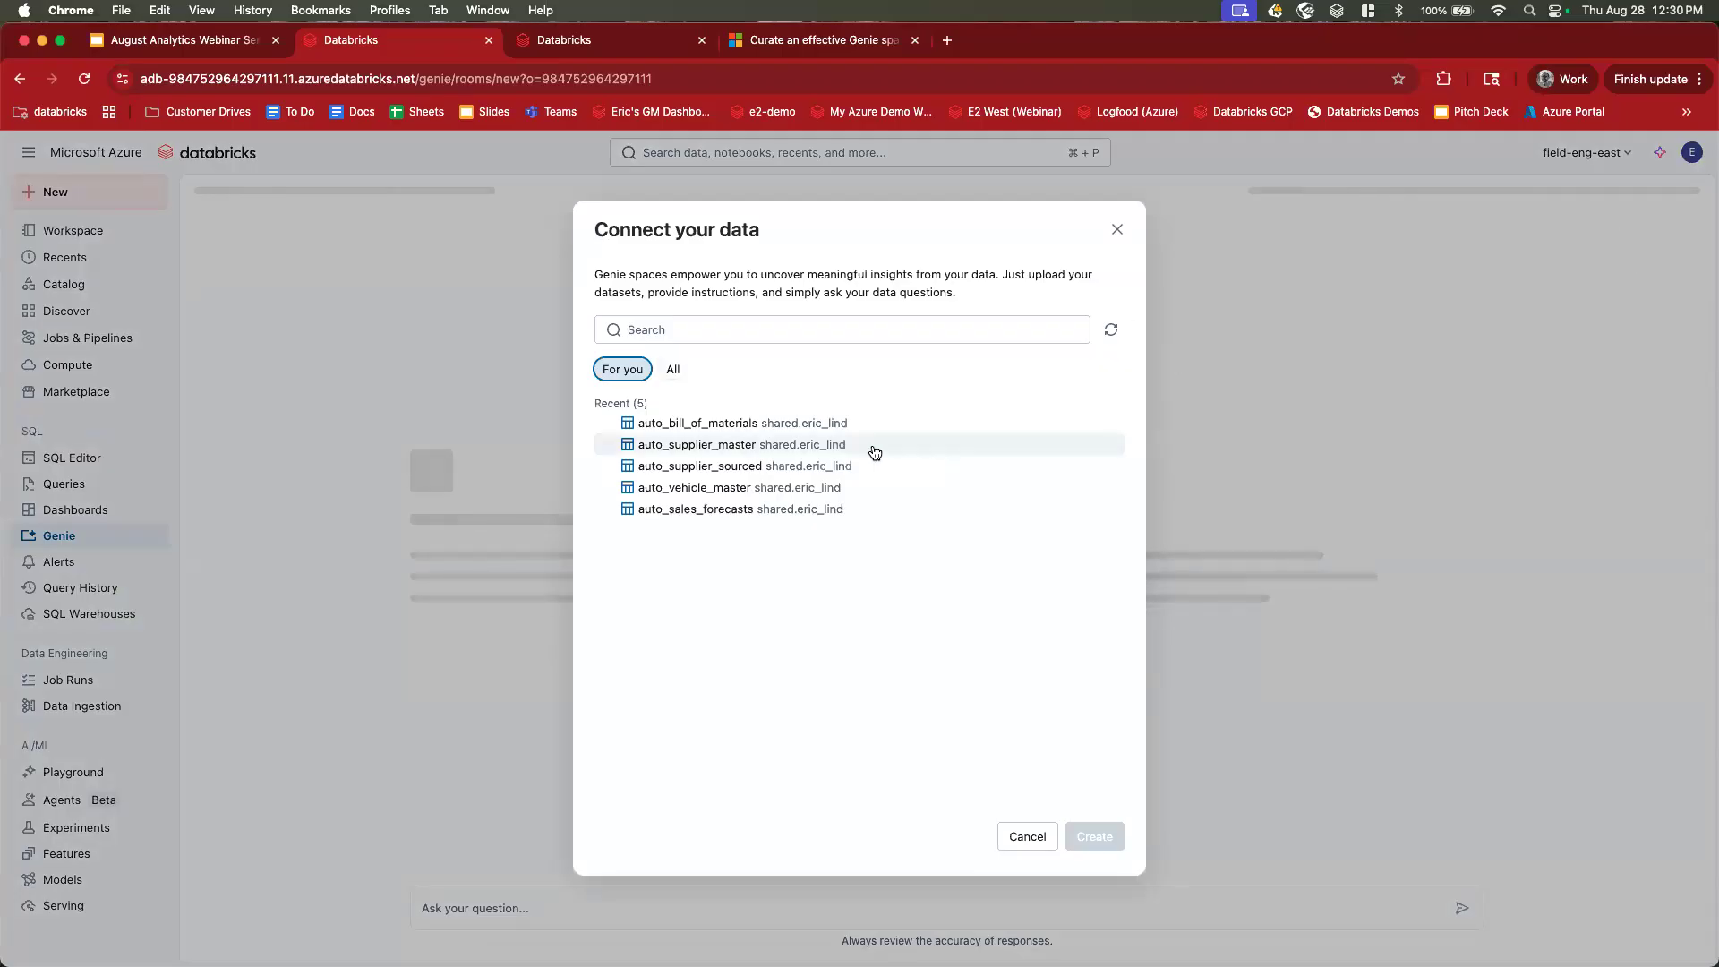
click(672, 371)
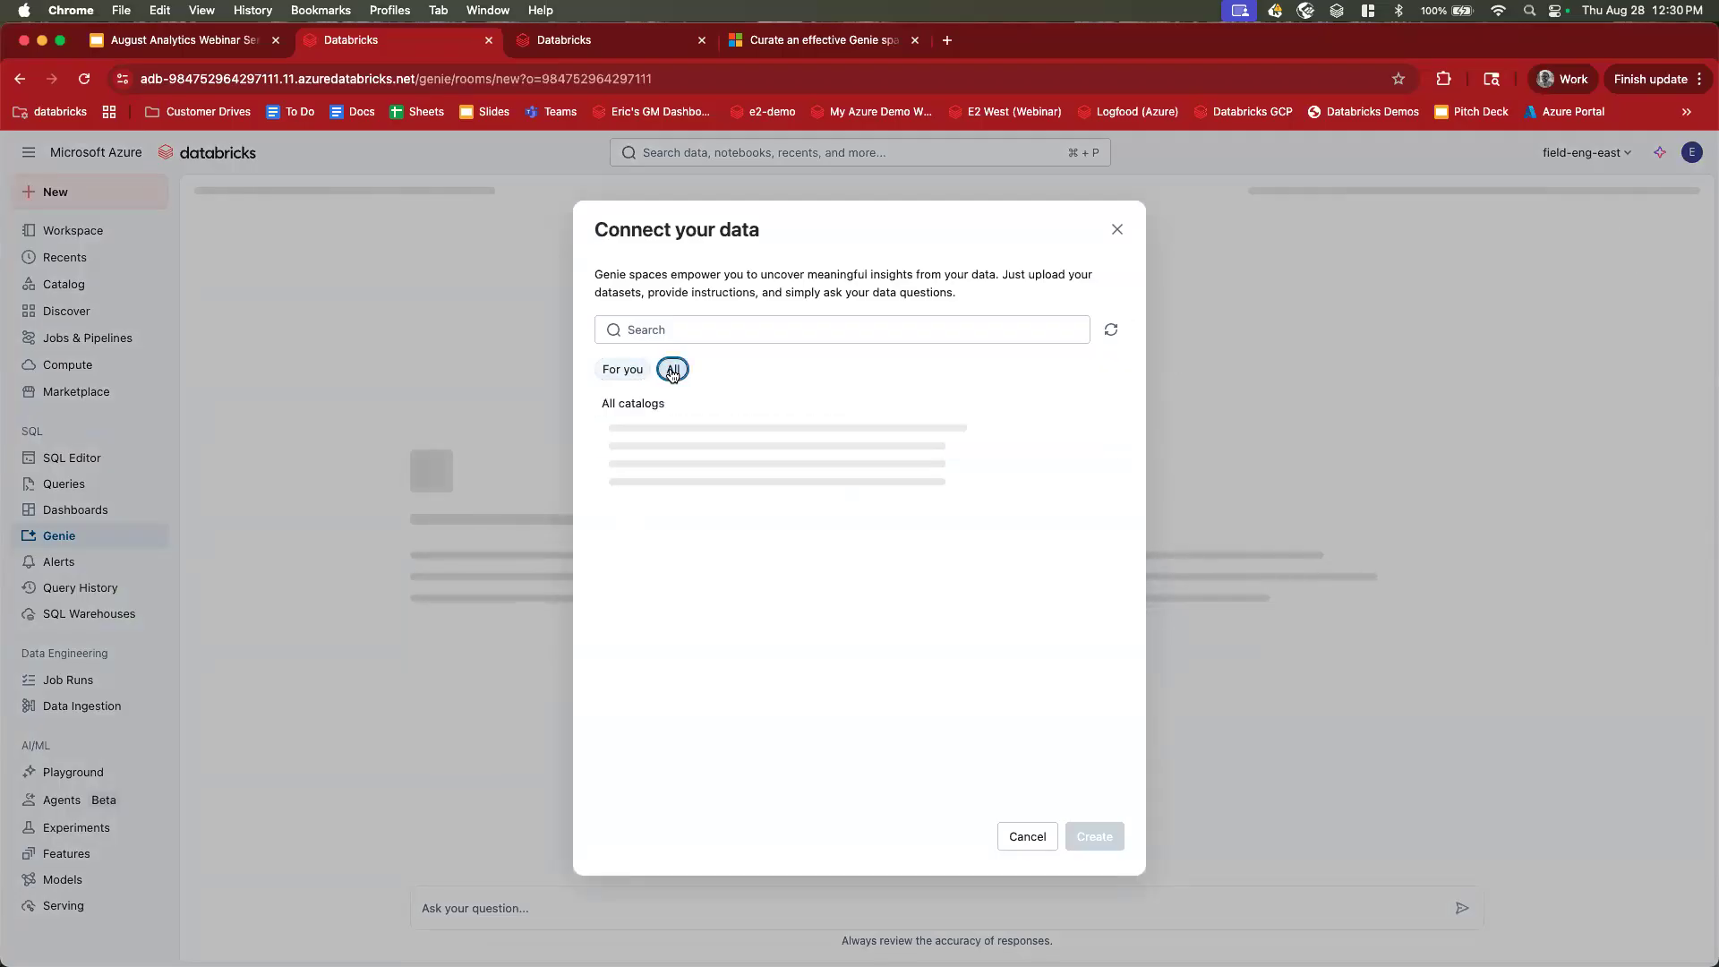
click(686, 326)
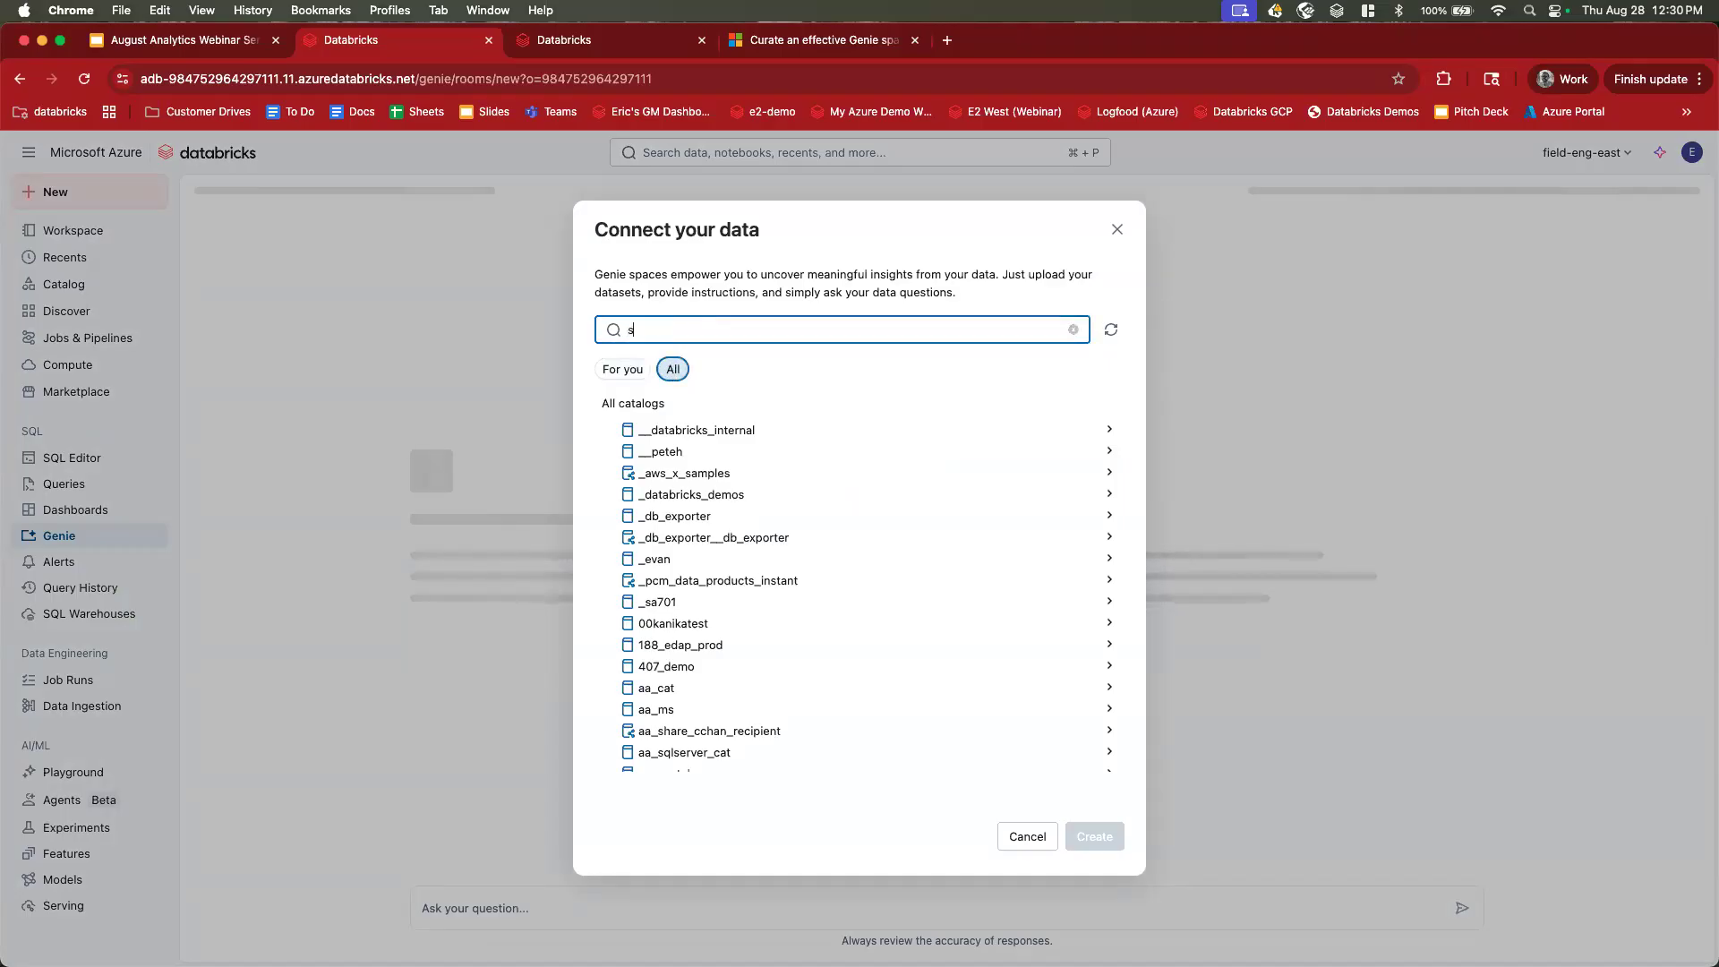
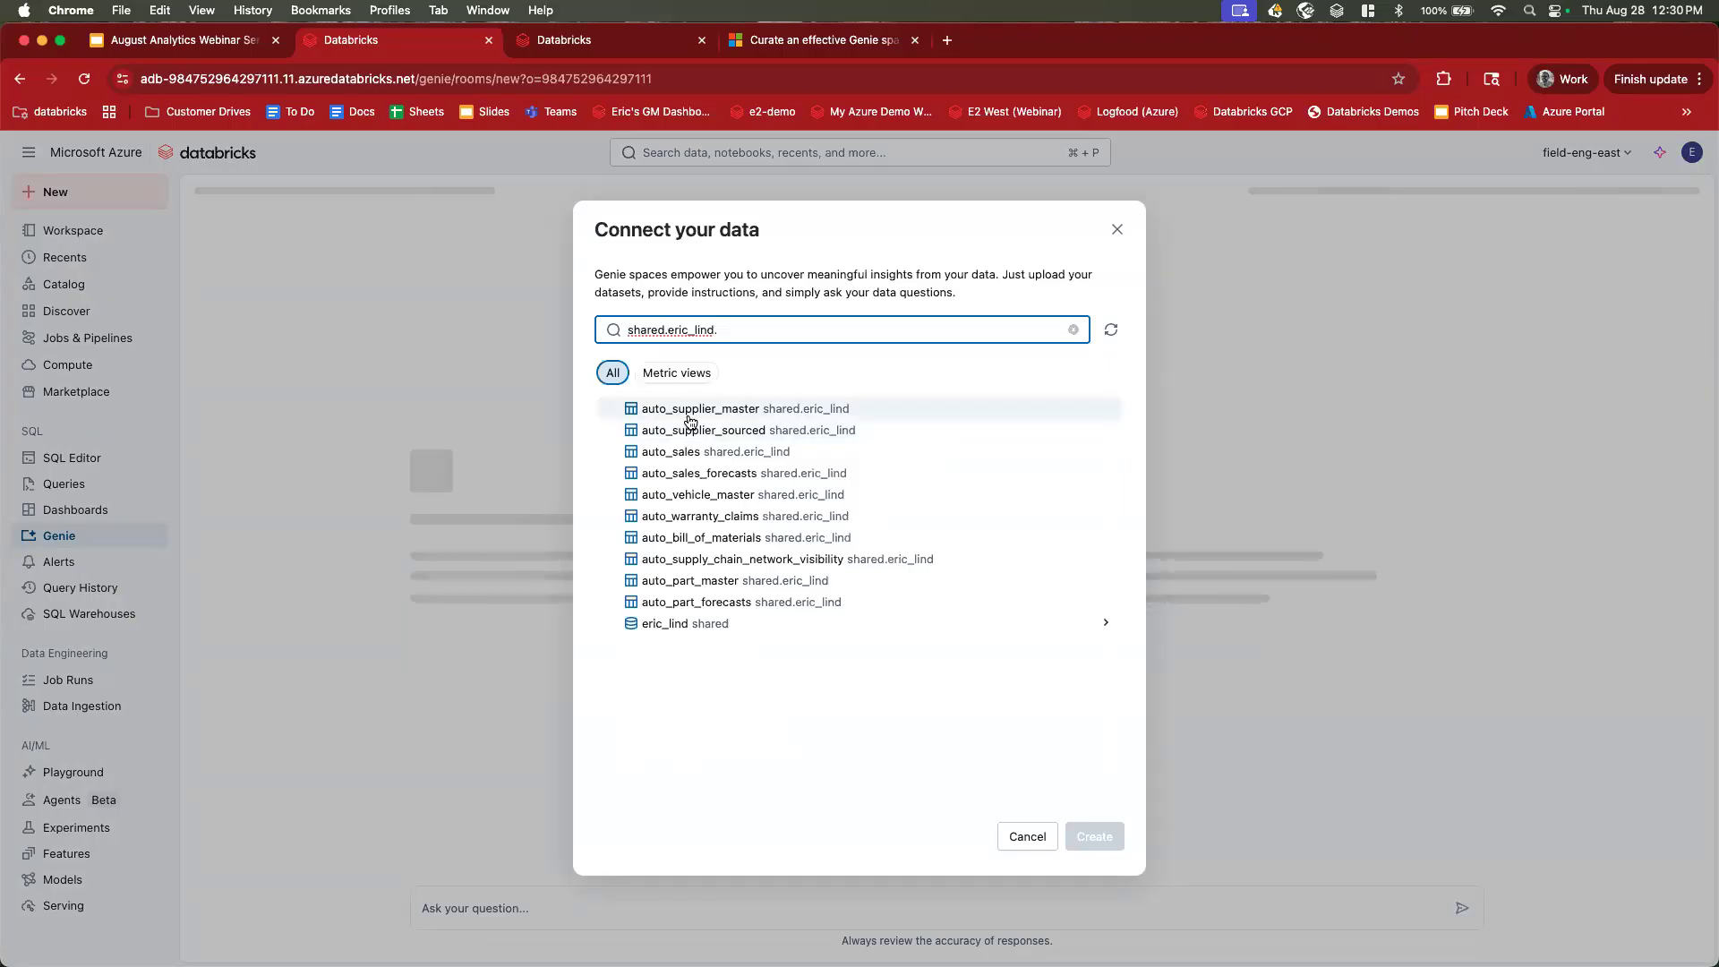
Check all ten auto_ tables, including auto_supplier_master, auto_sales and auto_warranty_claims, and create the space.
click(689, 410)
click(676, 600)
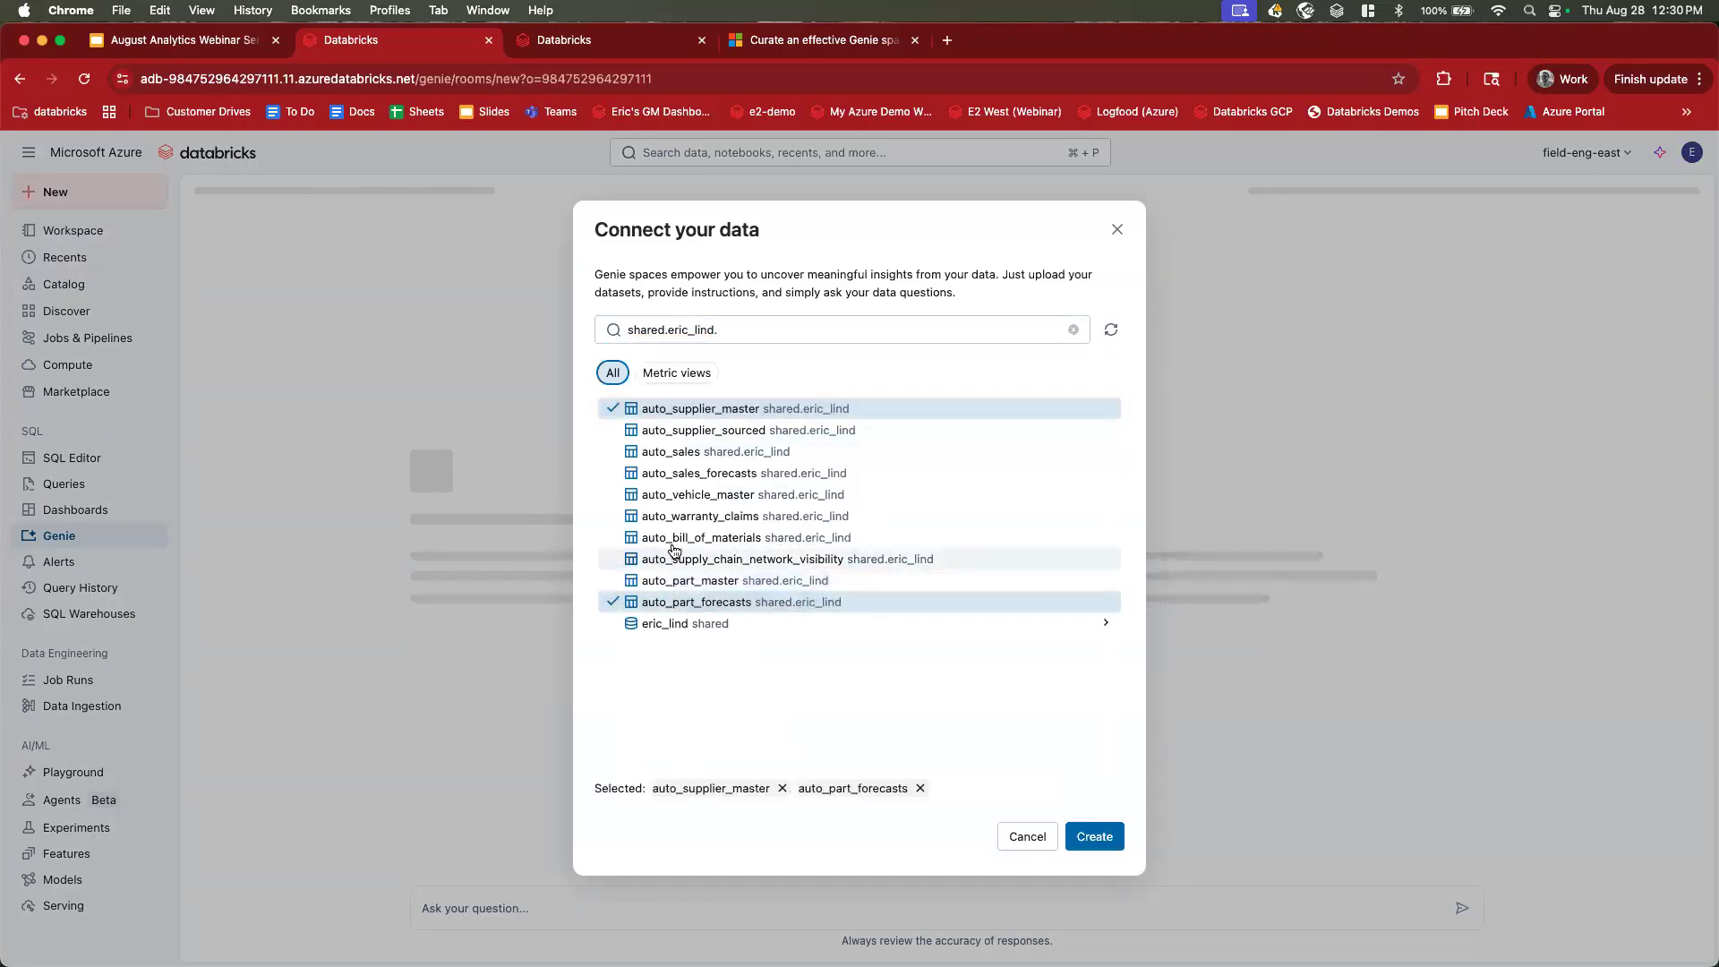
click(673, 582)
click(675, 558)
click(675, 554)
click(675, 540)
click(676, 542)
click(677, 505)
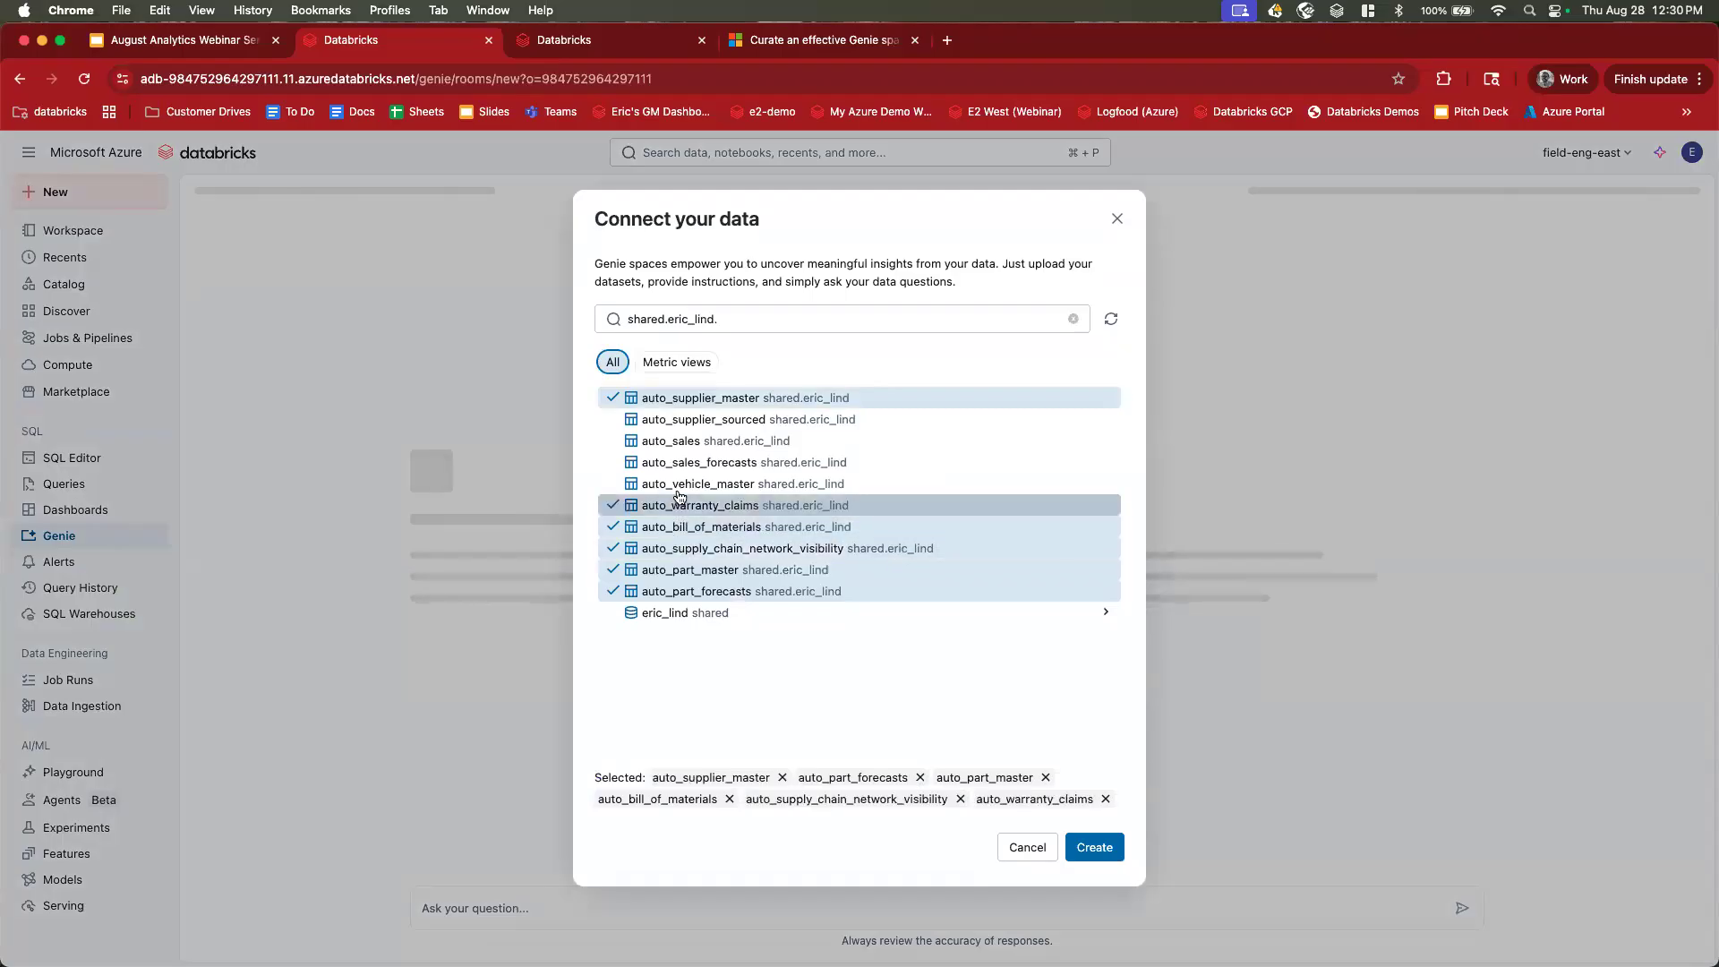
click(678, 483)
click(678, 451)
click(681, 424)
click(681, 414)
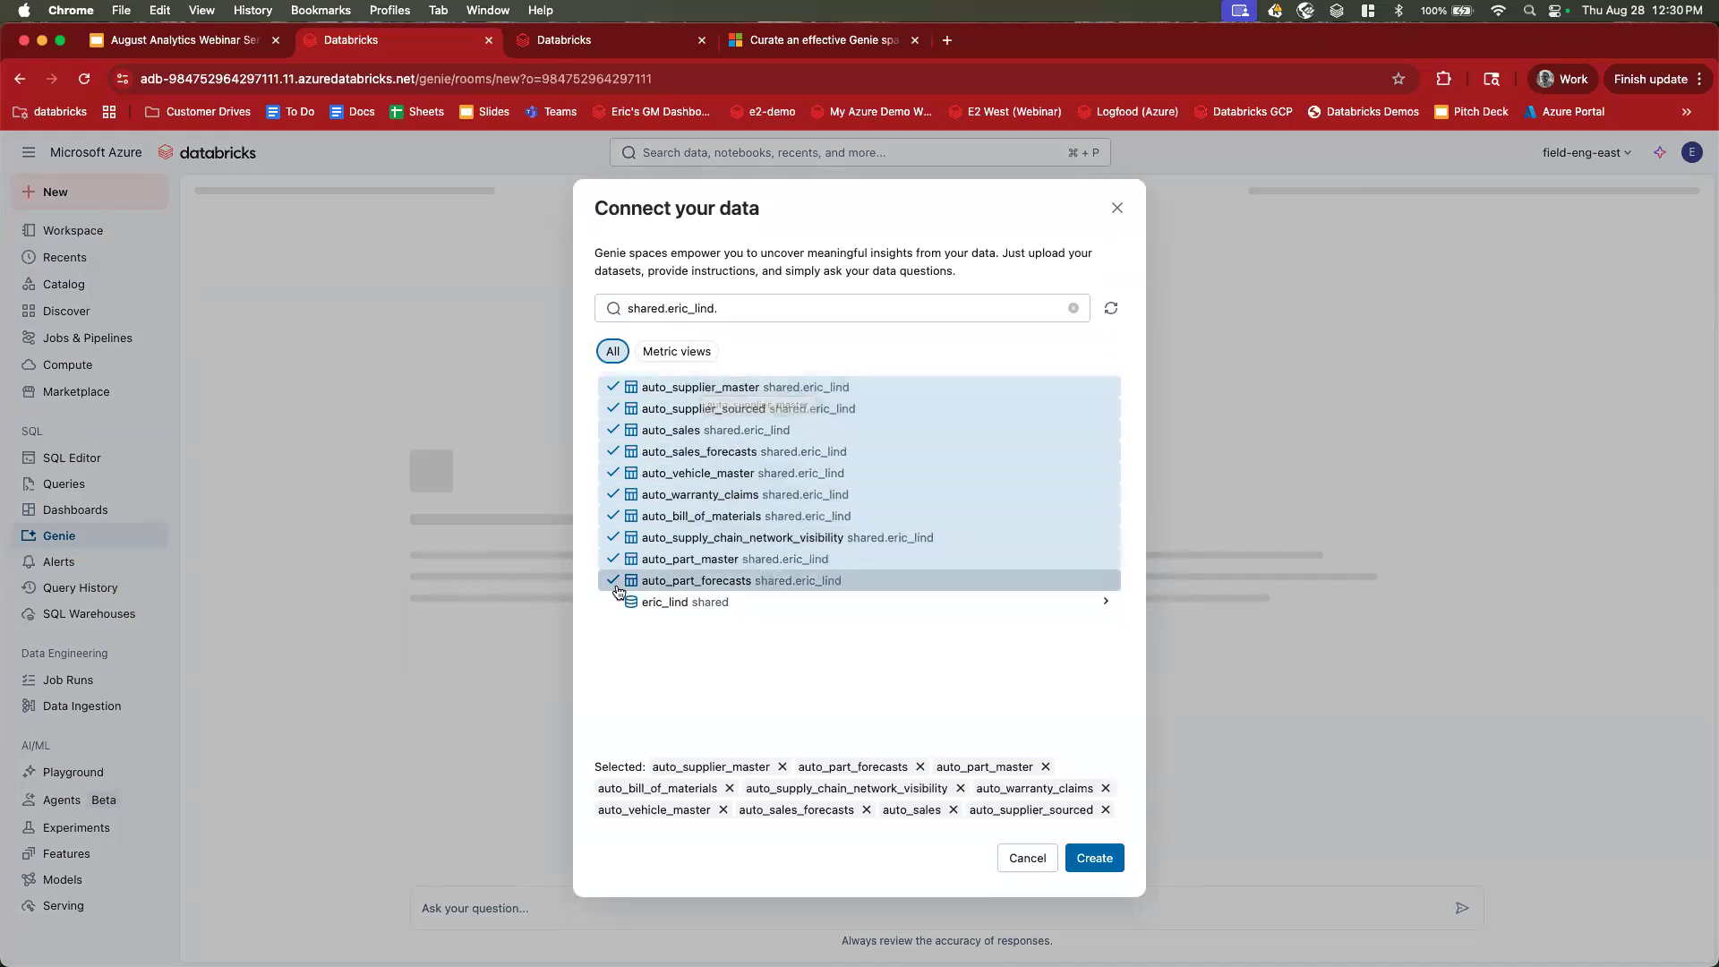
click(1093, 858)
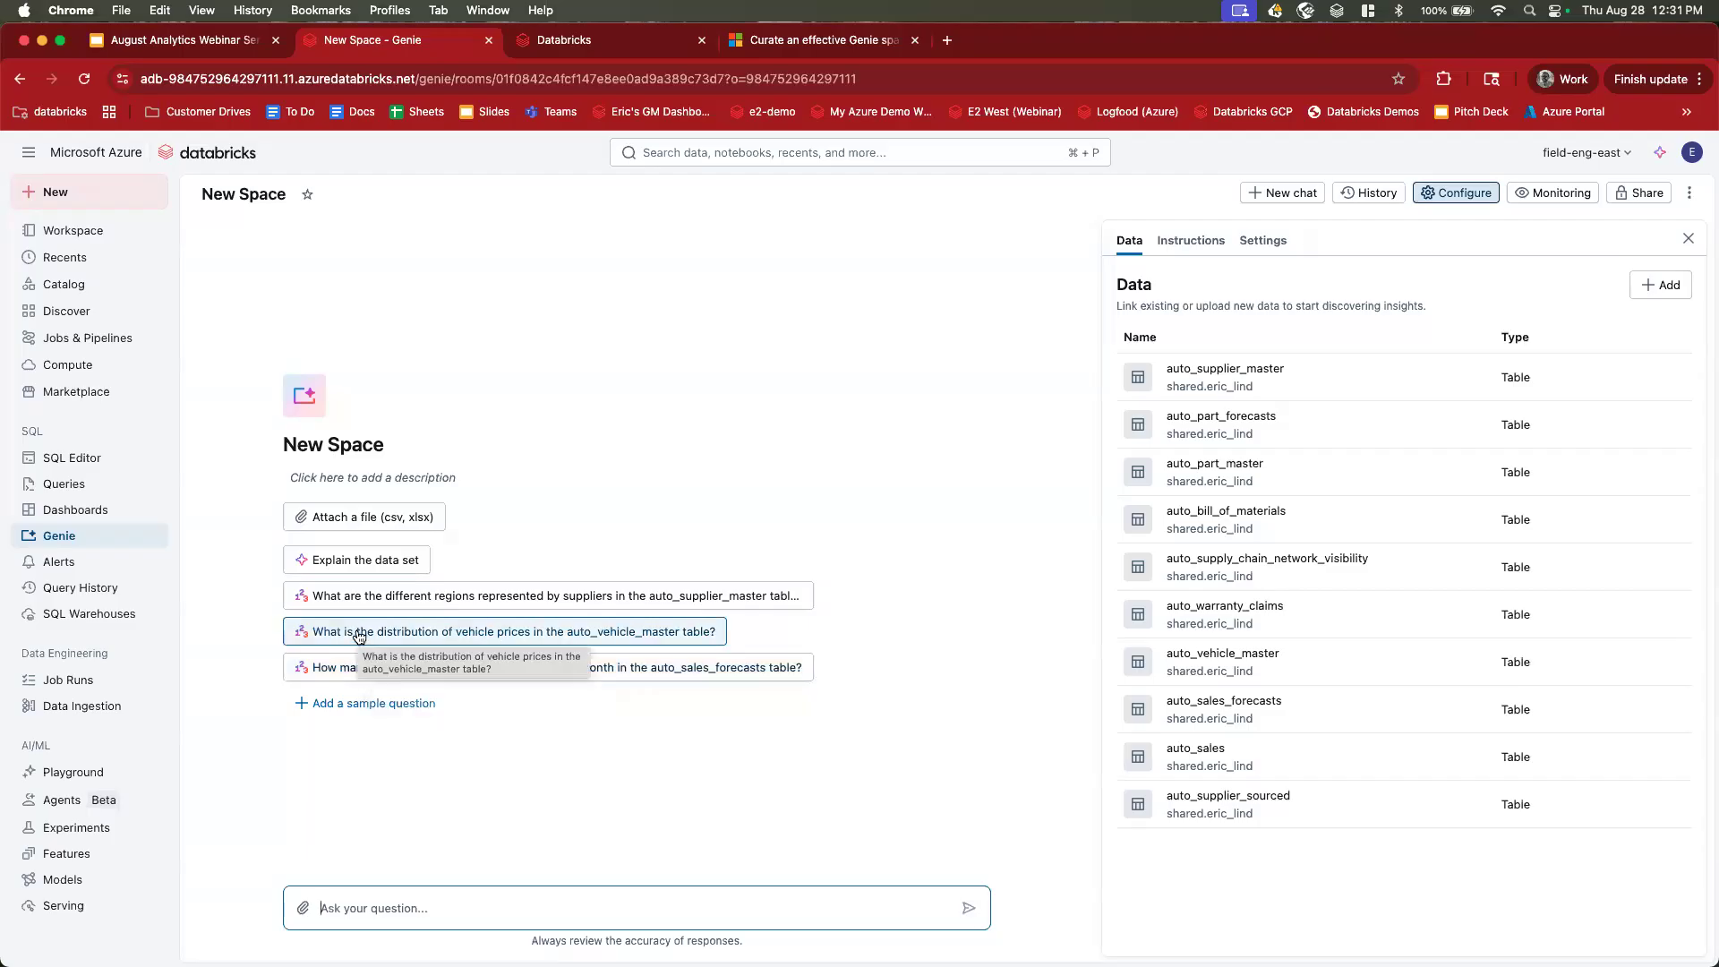
Ask Genie to explain the data set using the sample prompt.
click(351, 560)
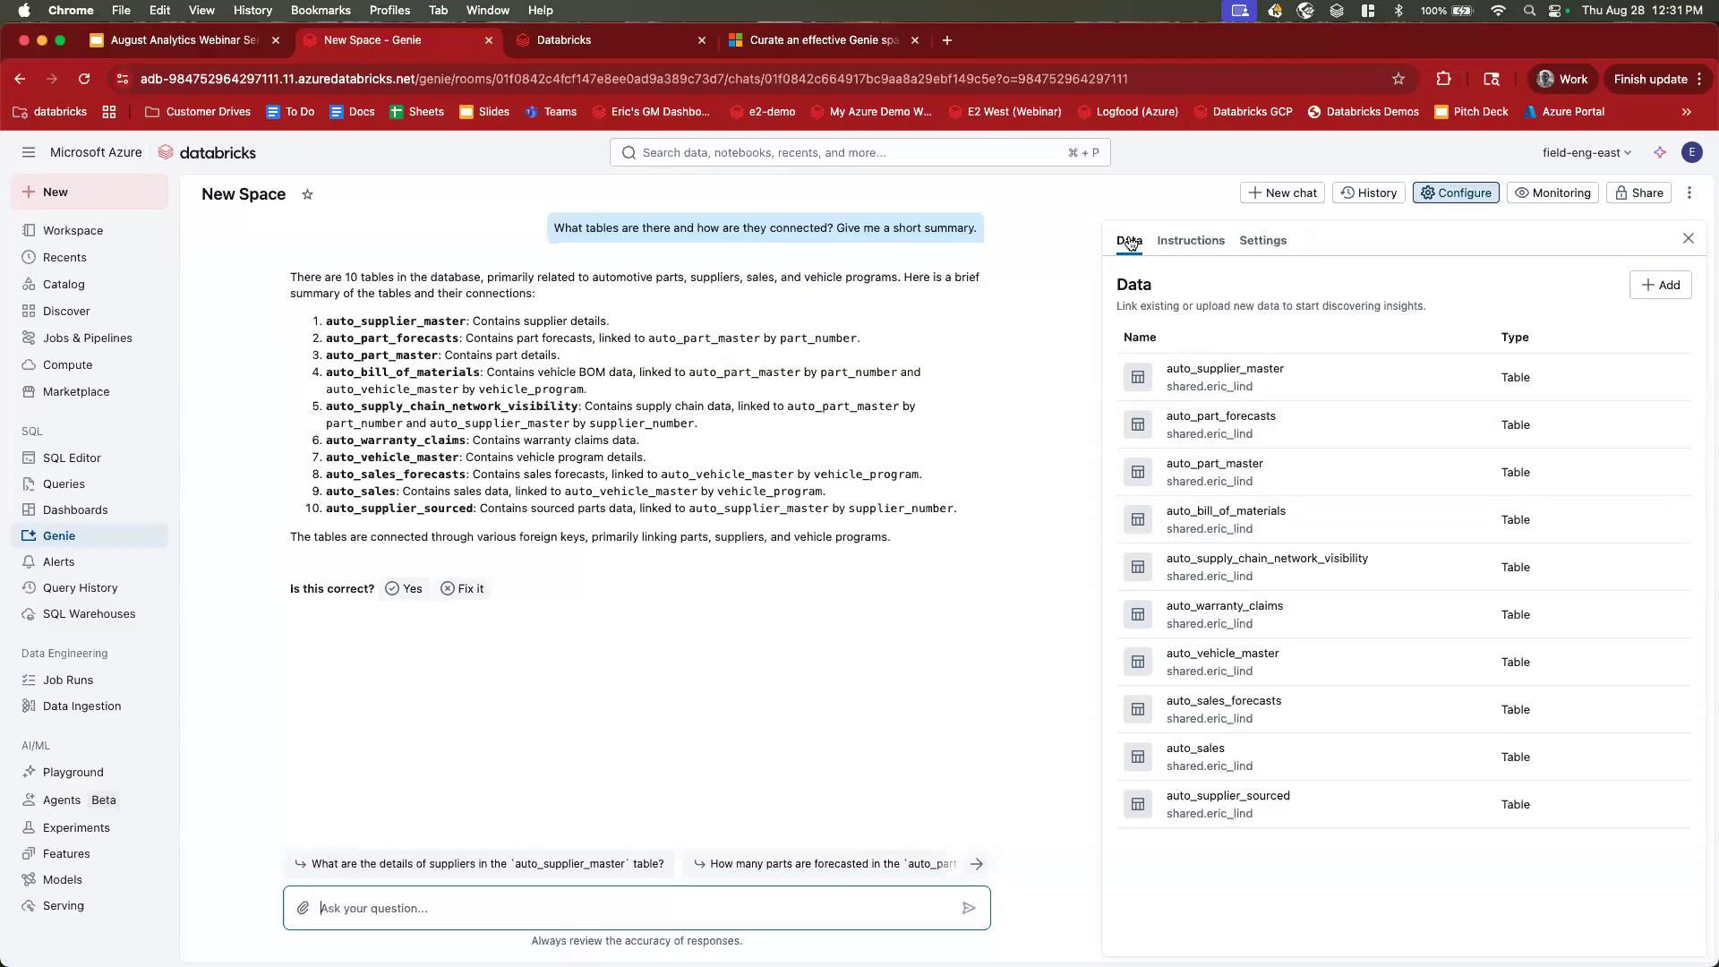
Review auto_supplier_master's 8 columns and example values, then open supplier_name's column settings.
click(1180, 371)
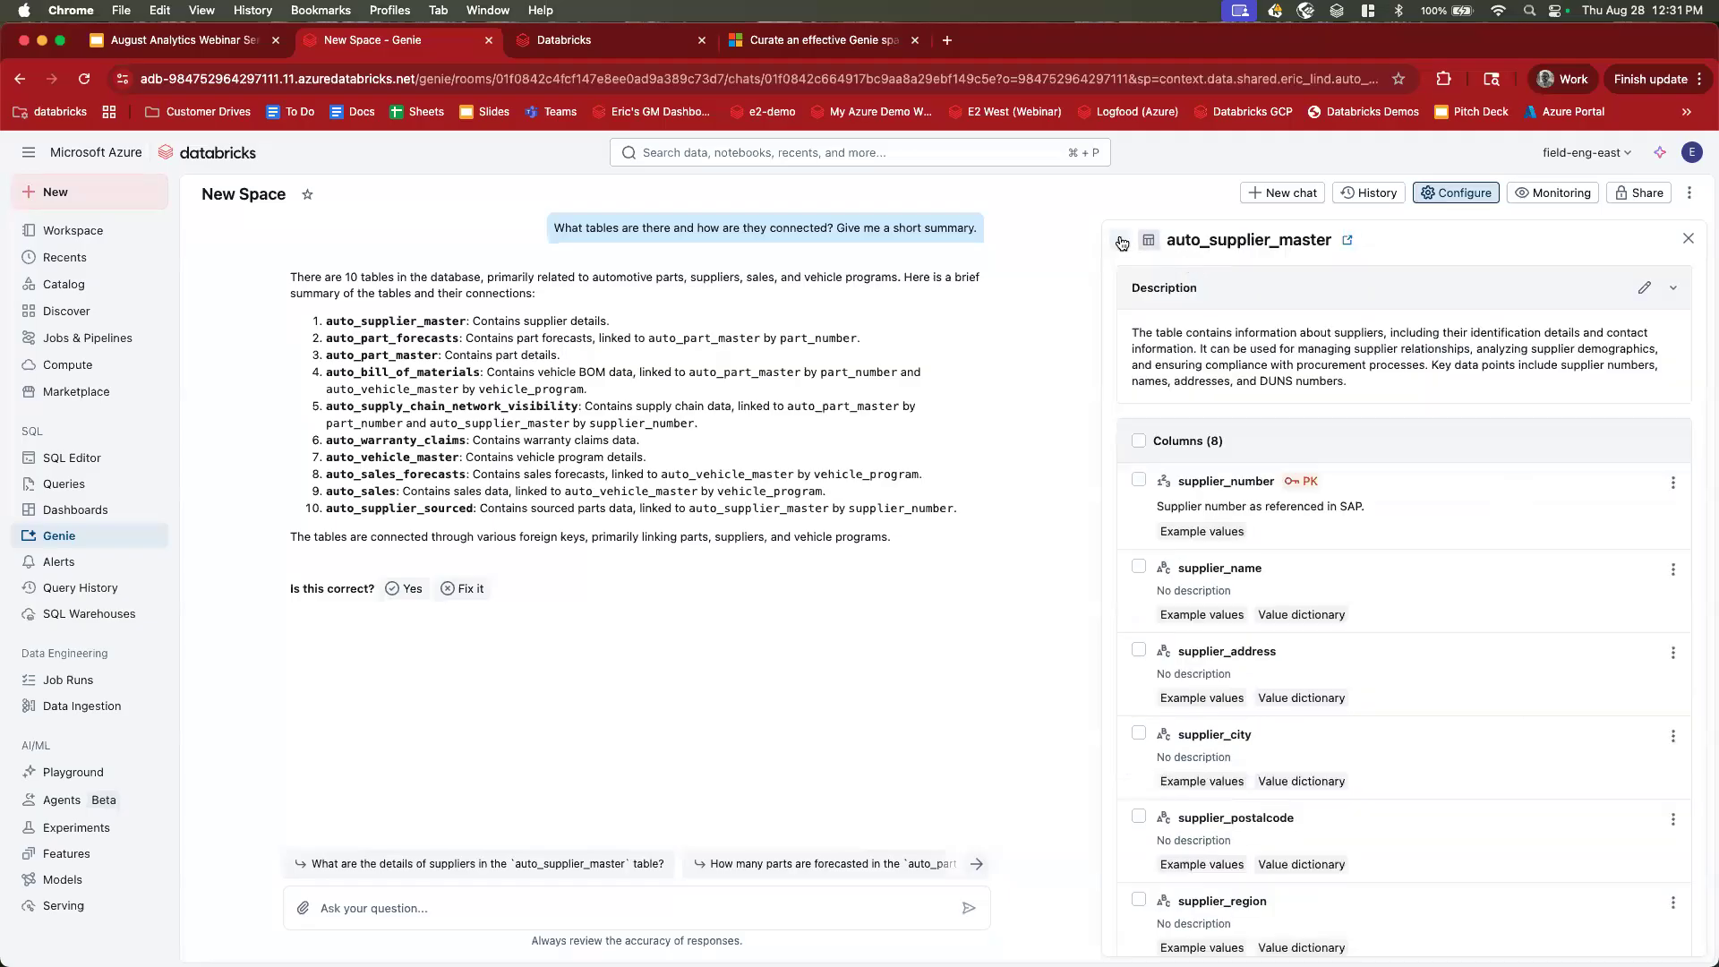
mouse_move(1163, 534)
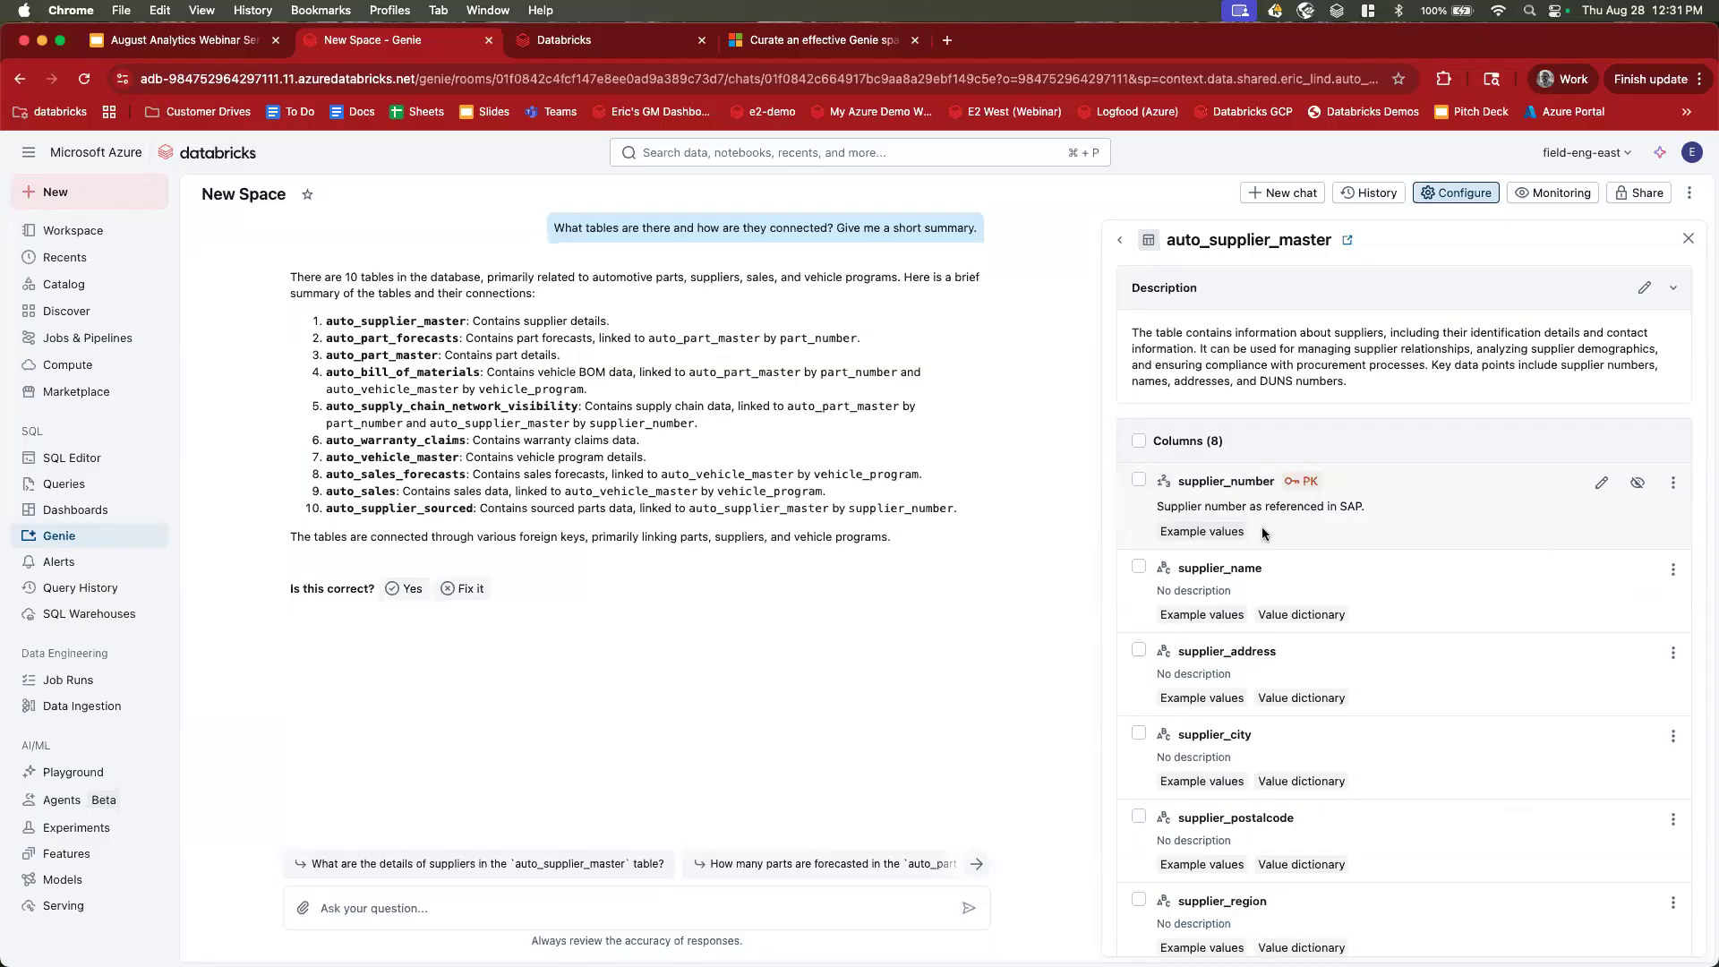
mouse_move(1234, 535)
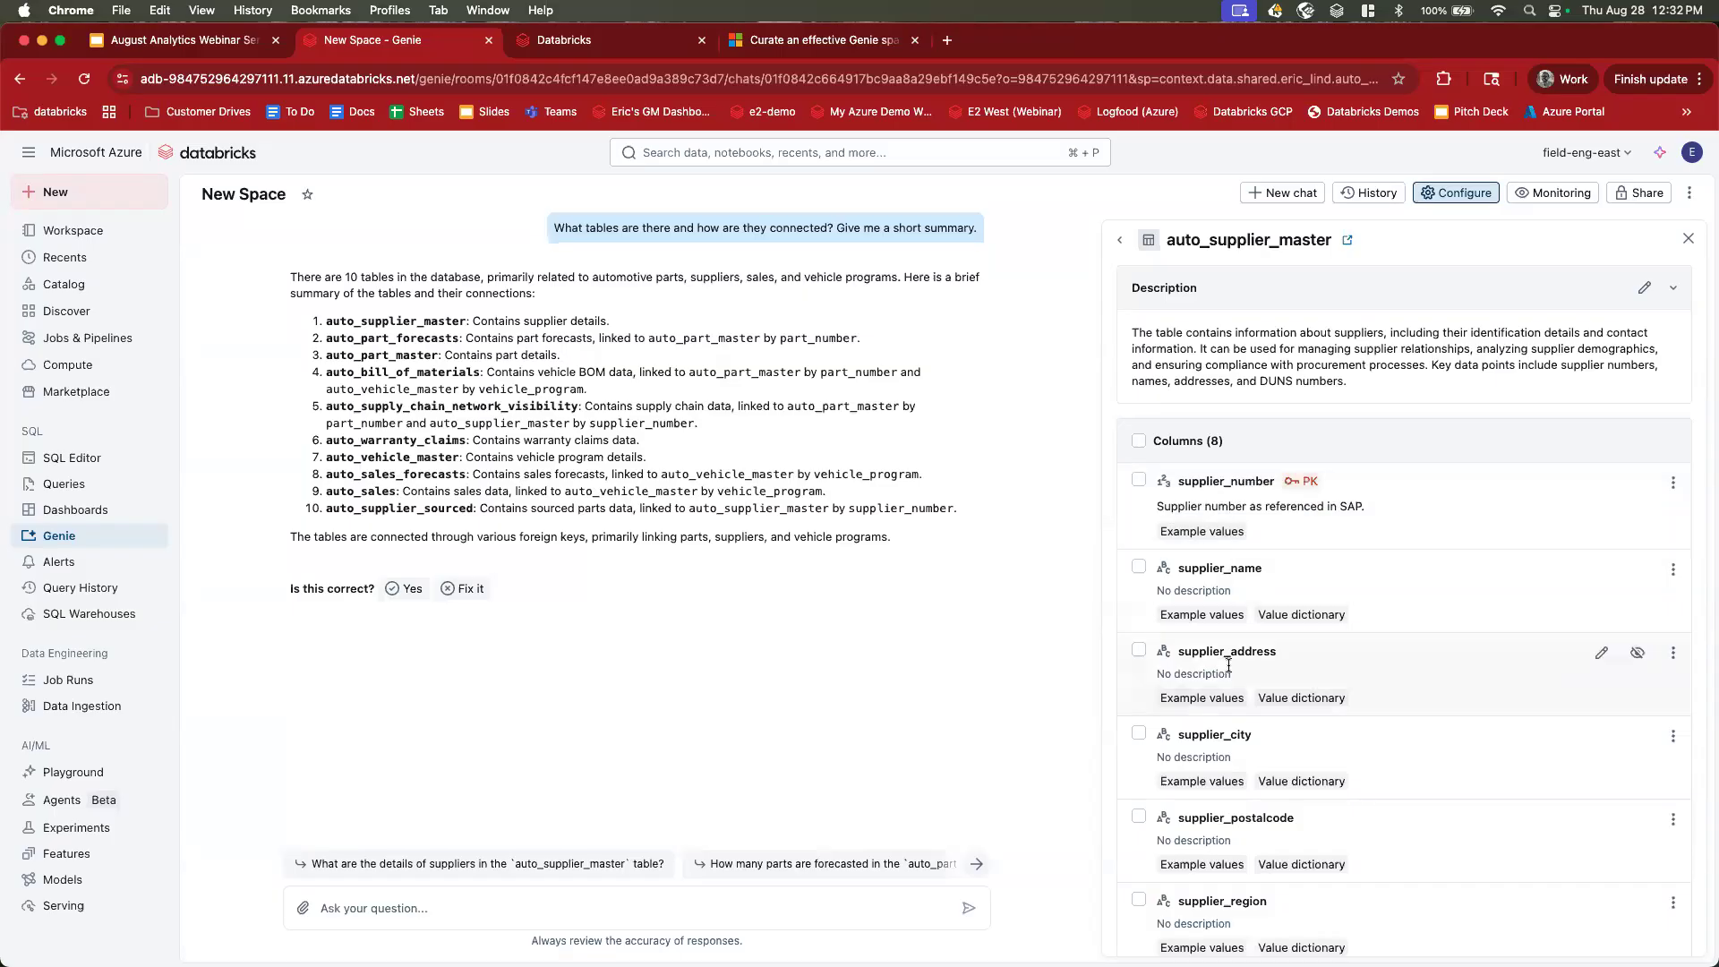
mouse_move(1217, 617)
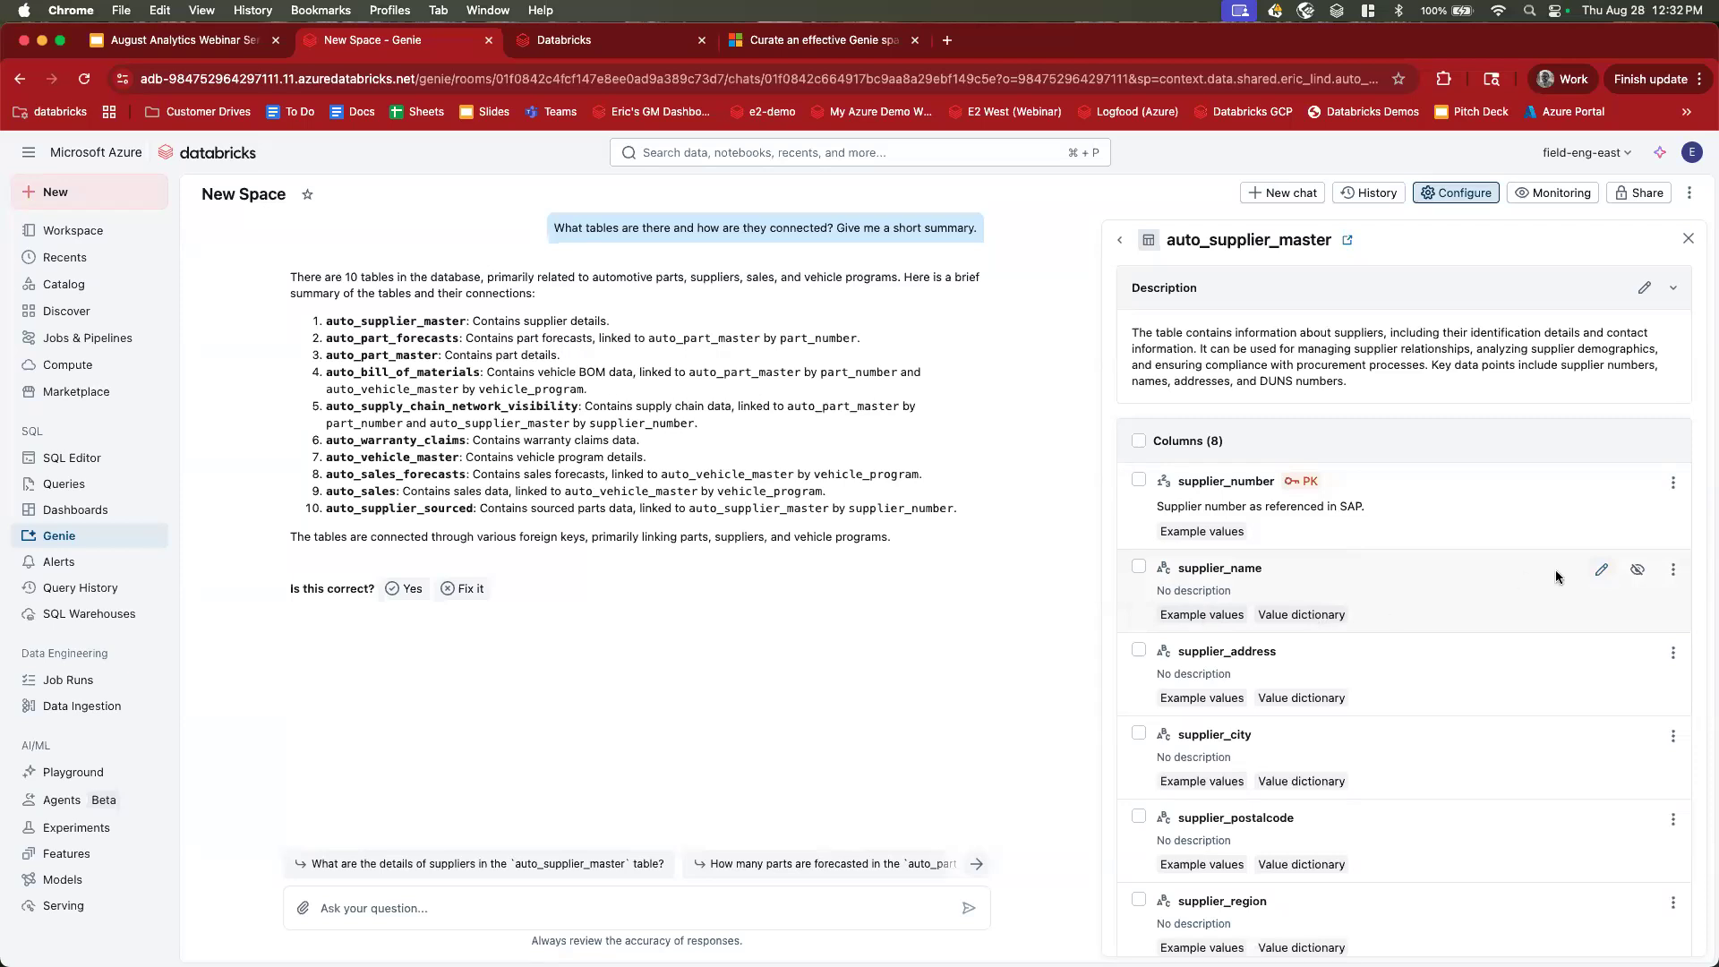
click(1601, 569)
Go over supplier_name's description, synonyms, Example values and Build value dictionary options.
click(720, 481)
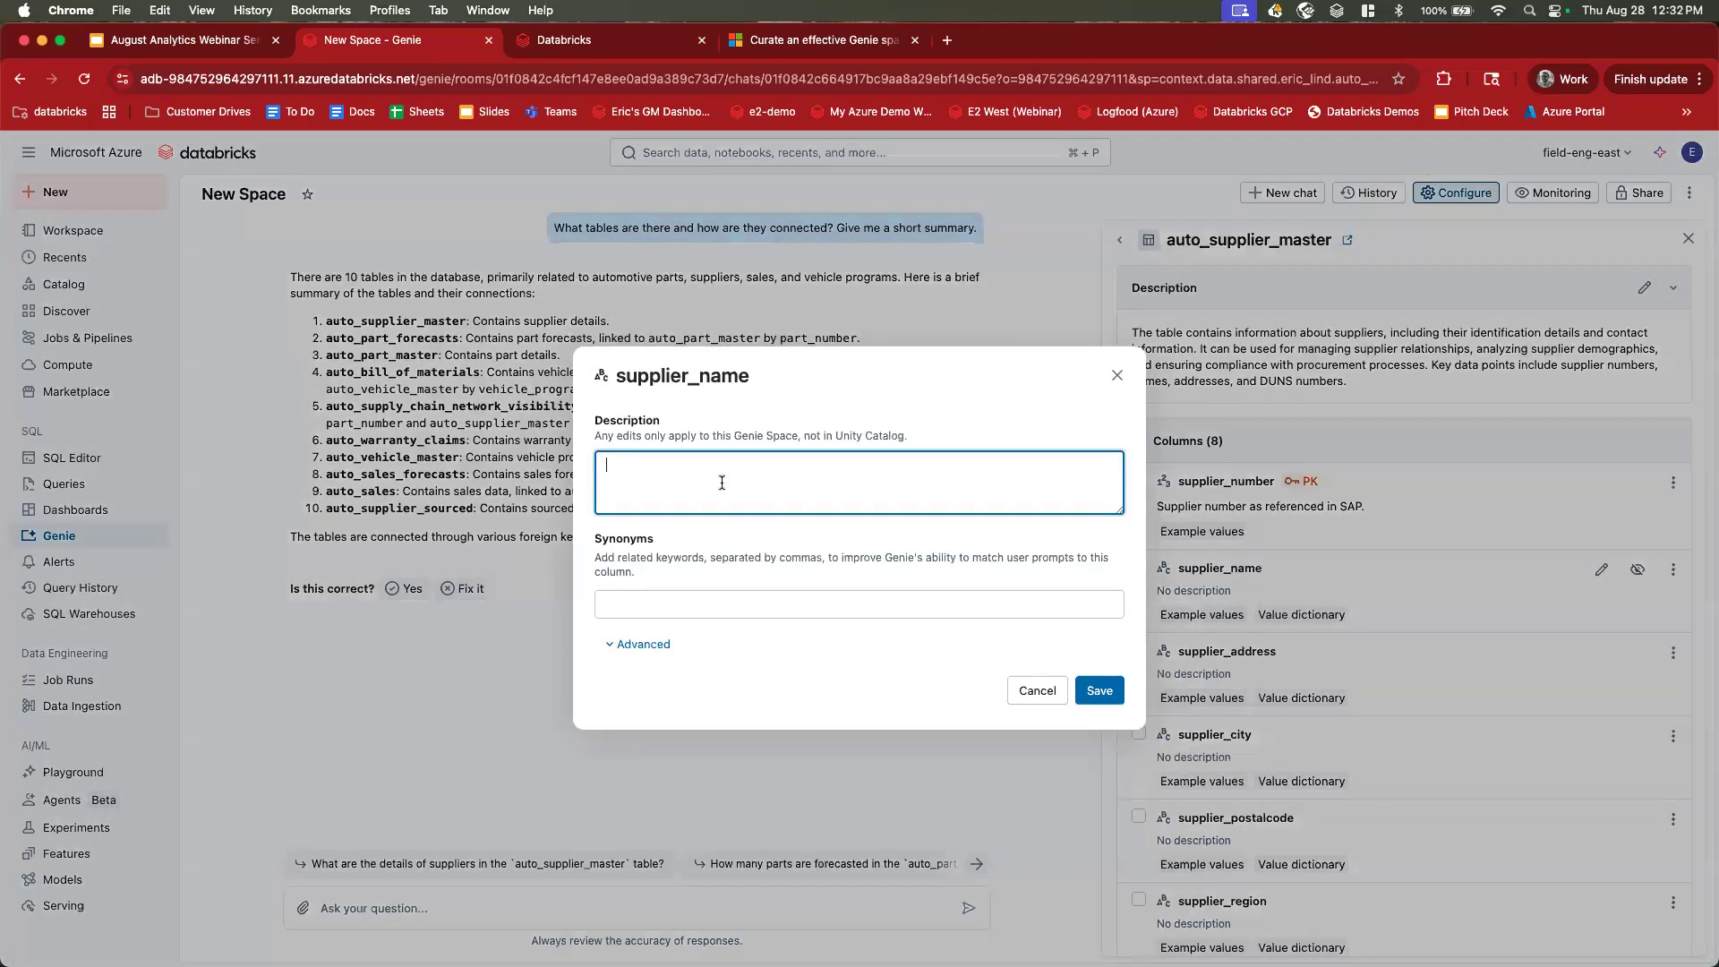
click(673, 606)
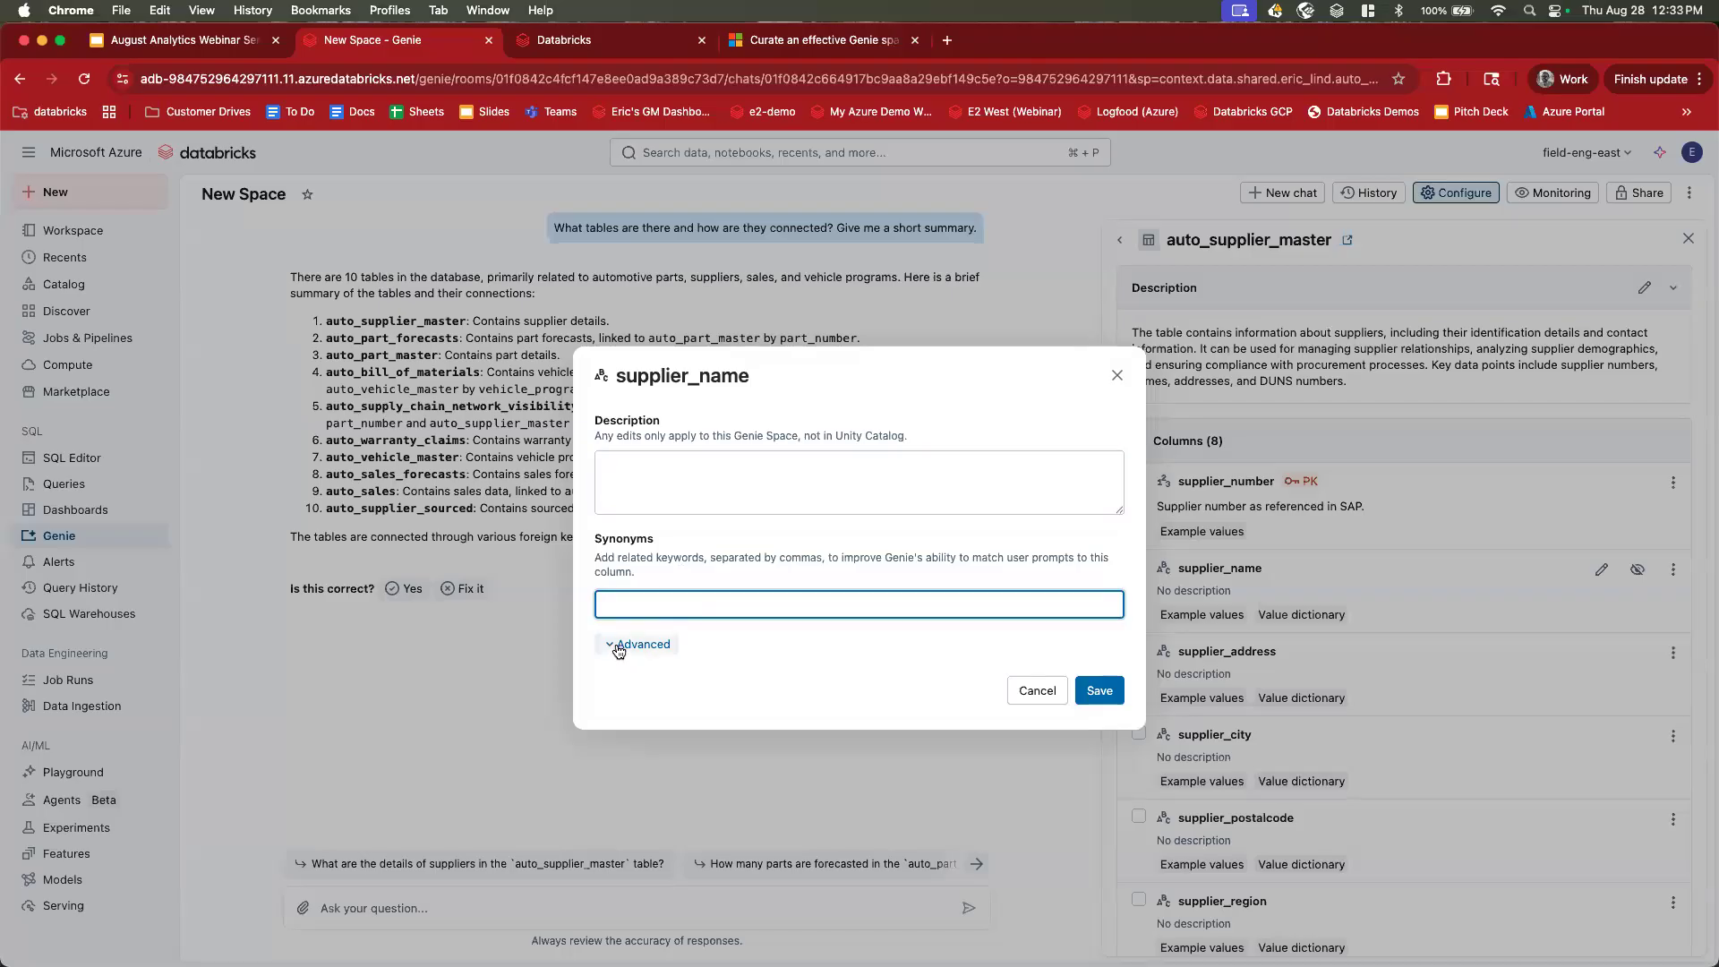
click(613, 645)
click(652, 416)
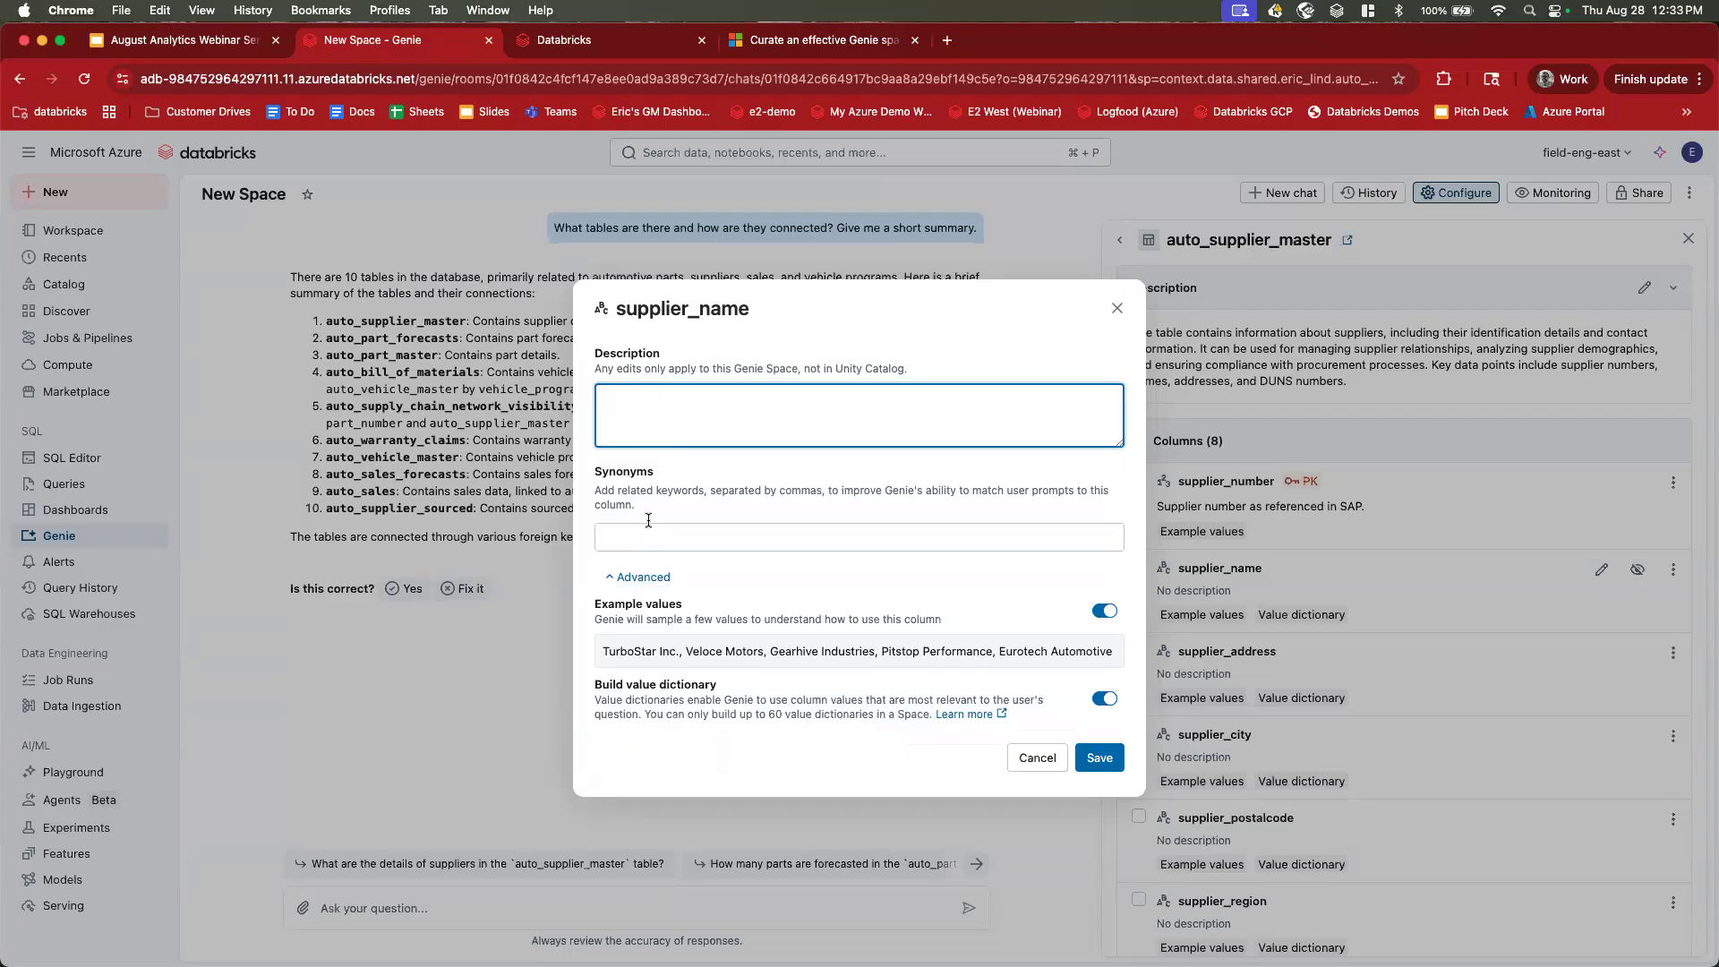
drag(594, 604, 695, 609)
drag(594, 685, 736, 683)
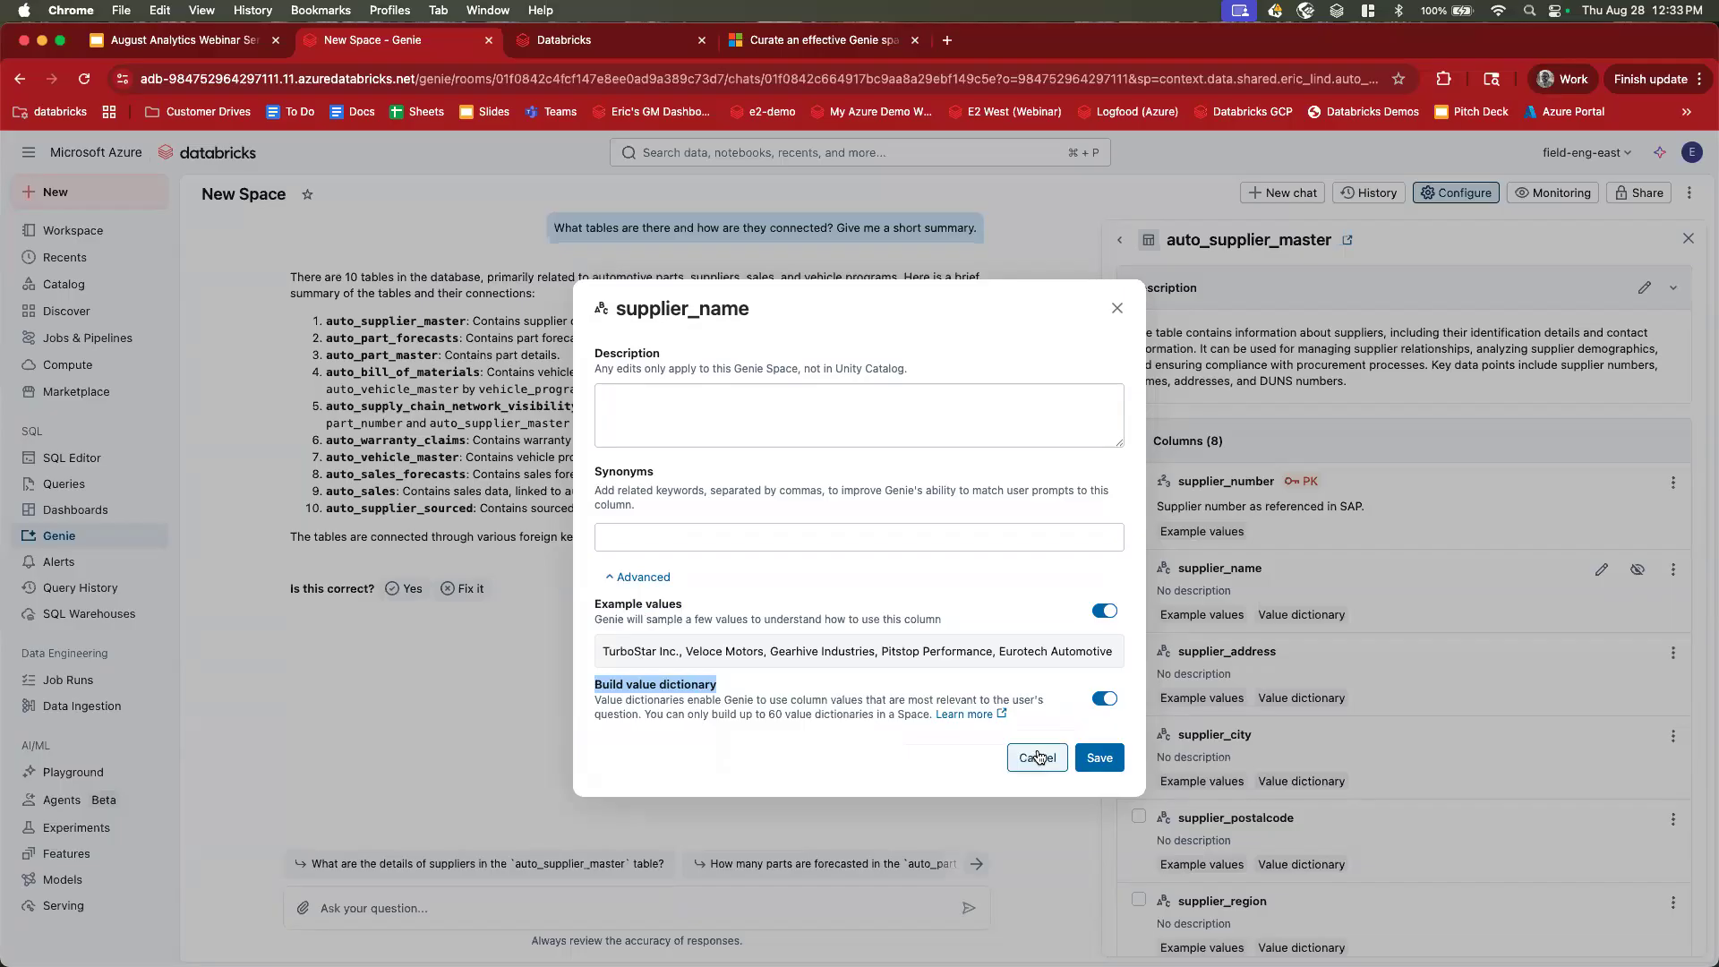
click(702, 548)
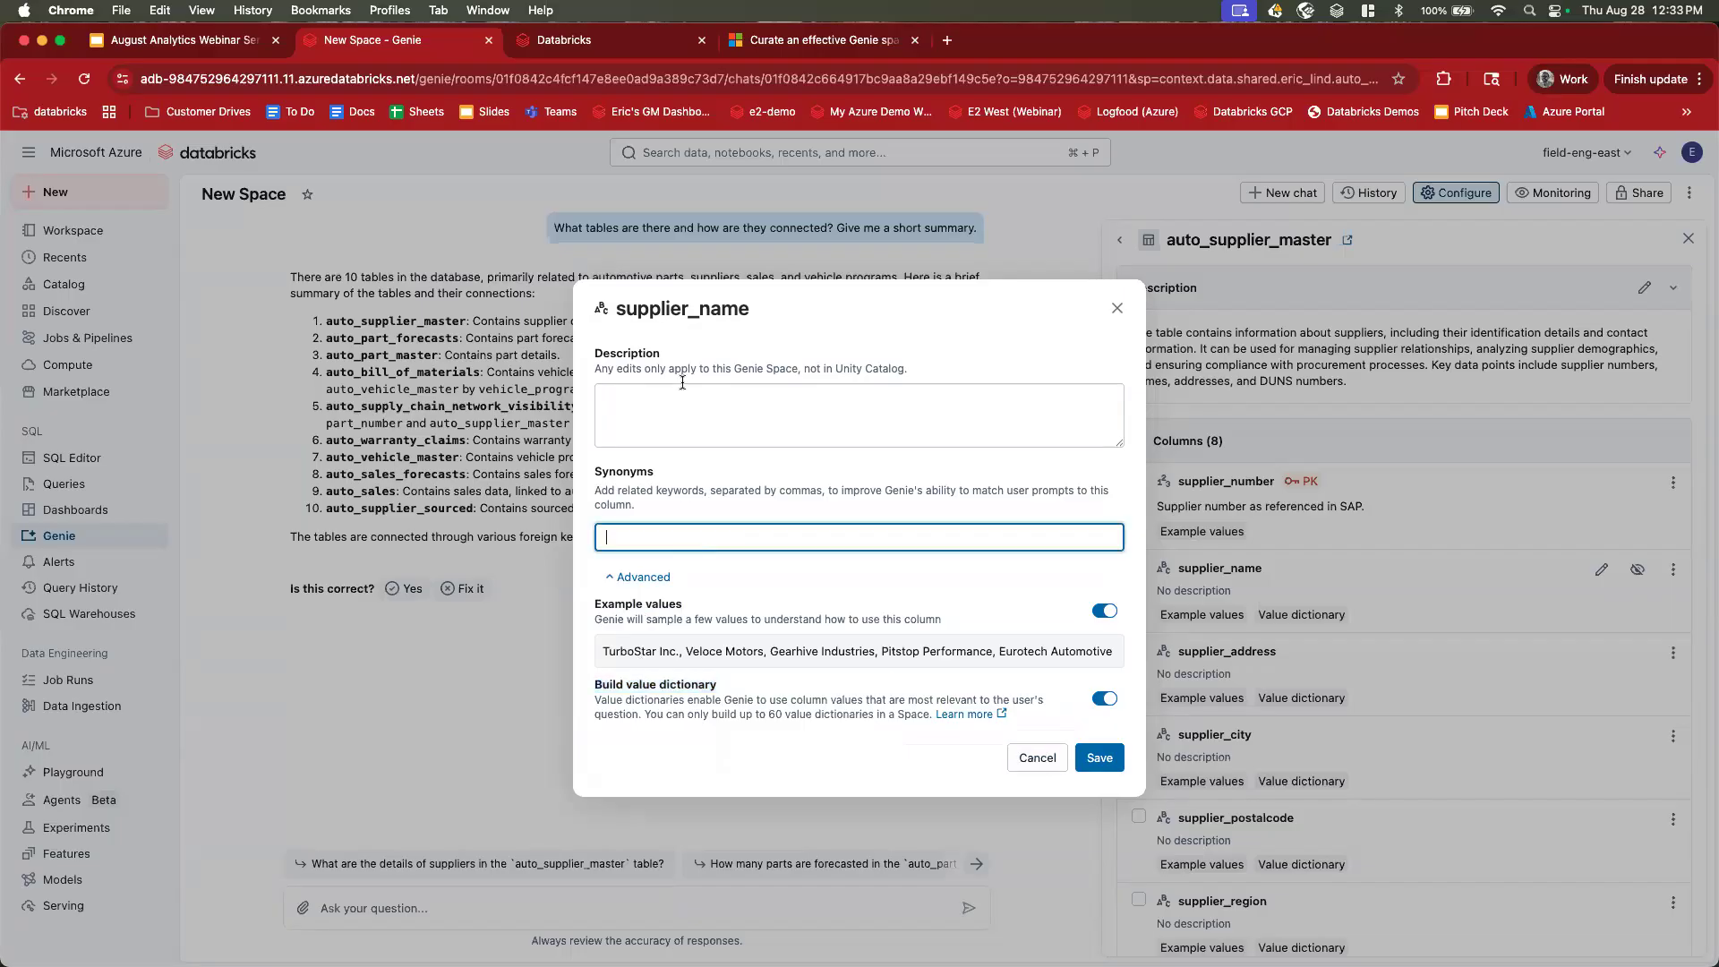
click(775, 310)
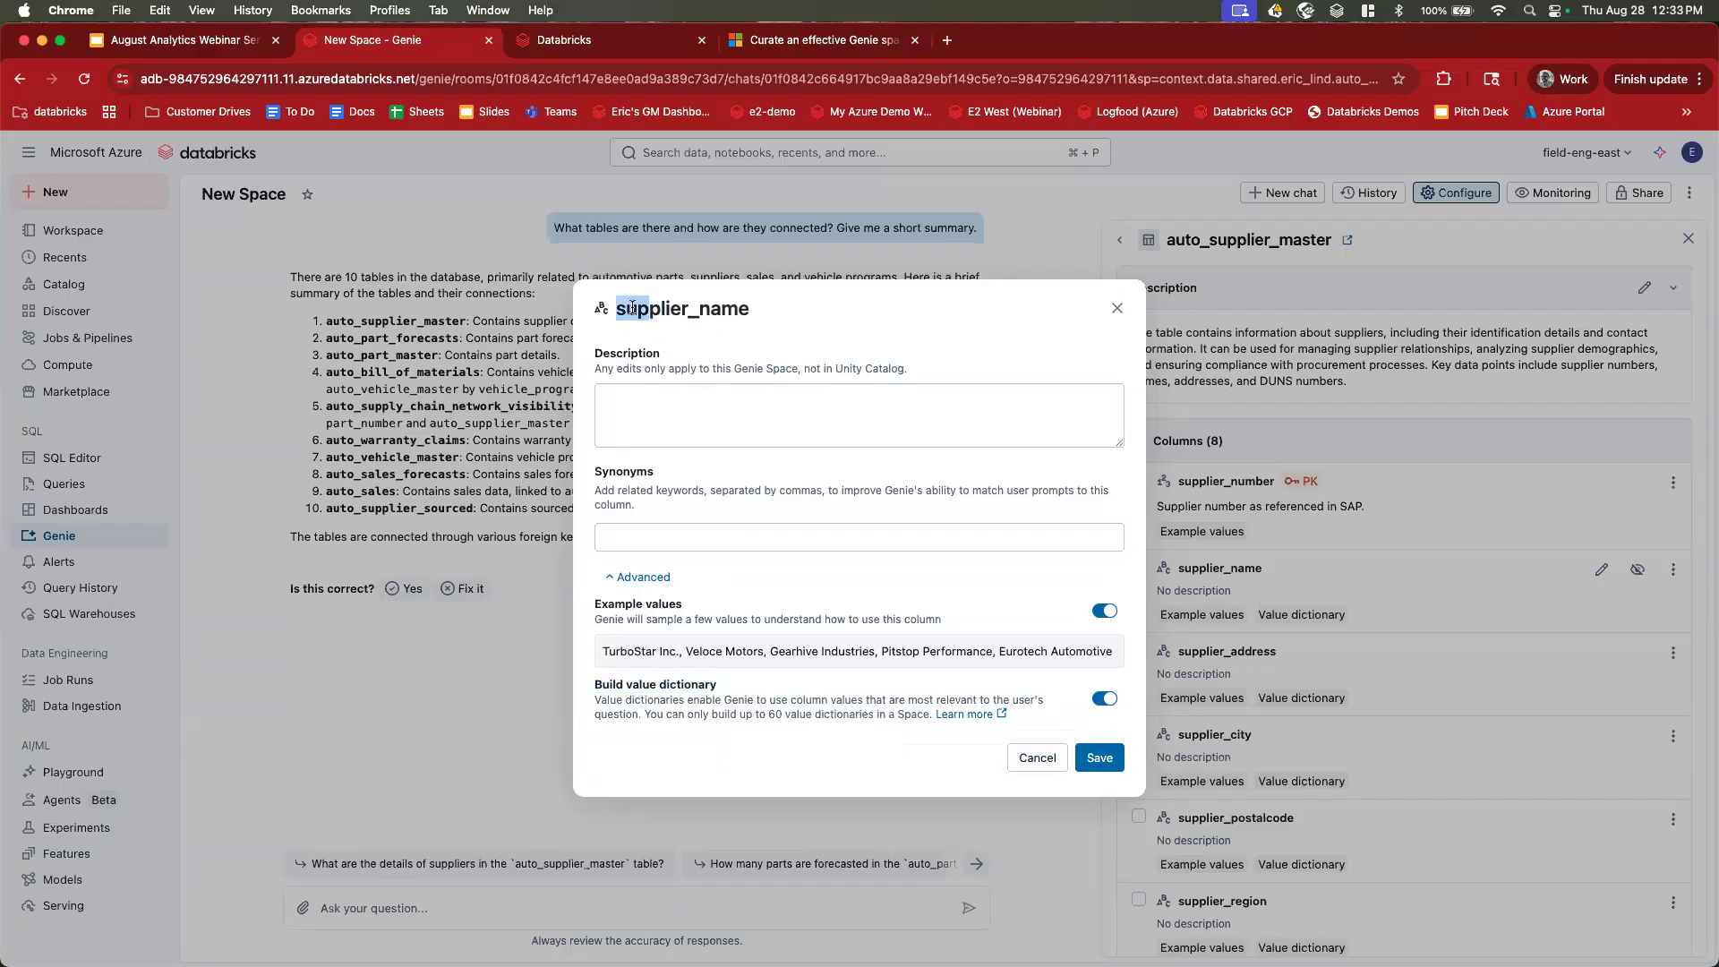
double_click(740, 307)
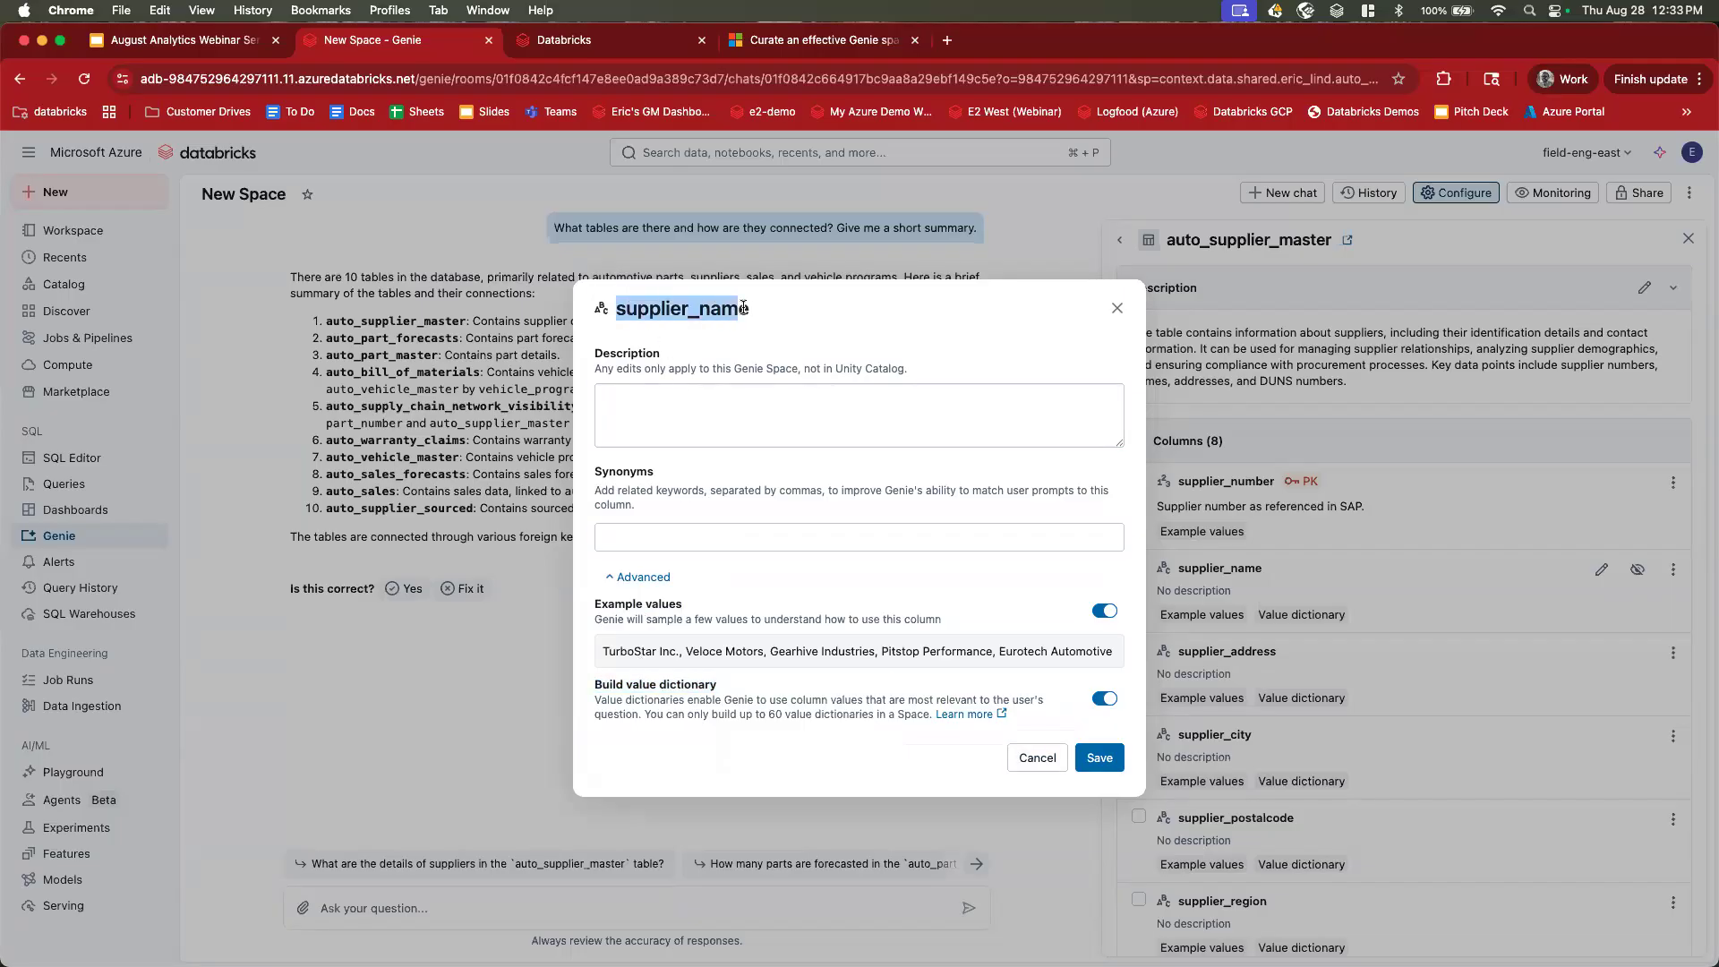
Add the synonym 'provider' to supplier_name and save it.
click(636, 538)
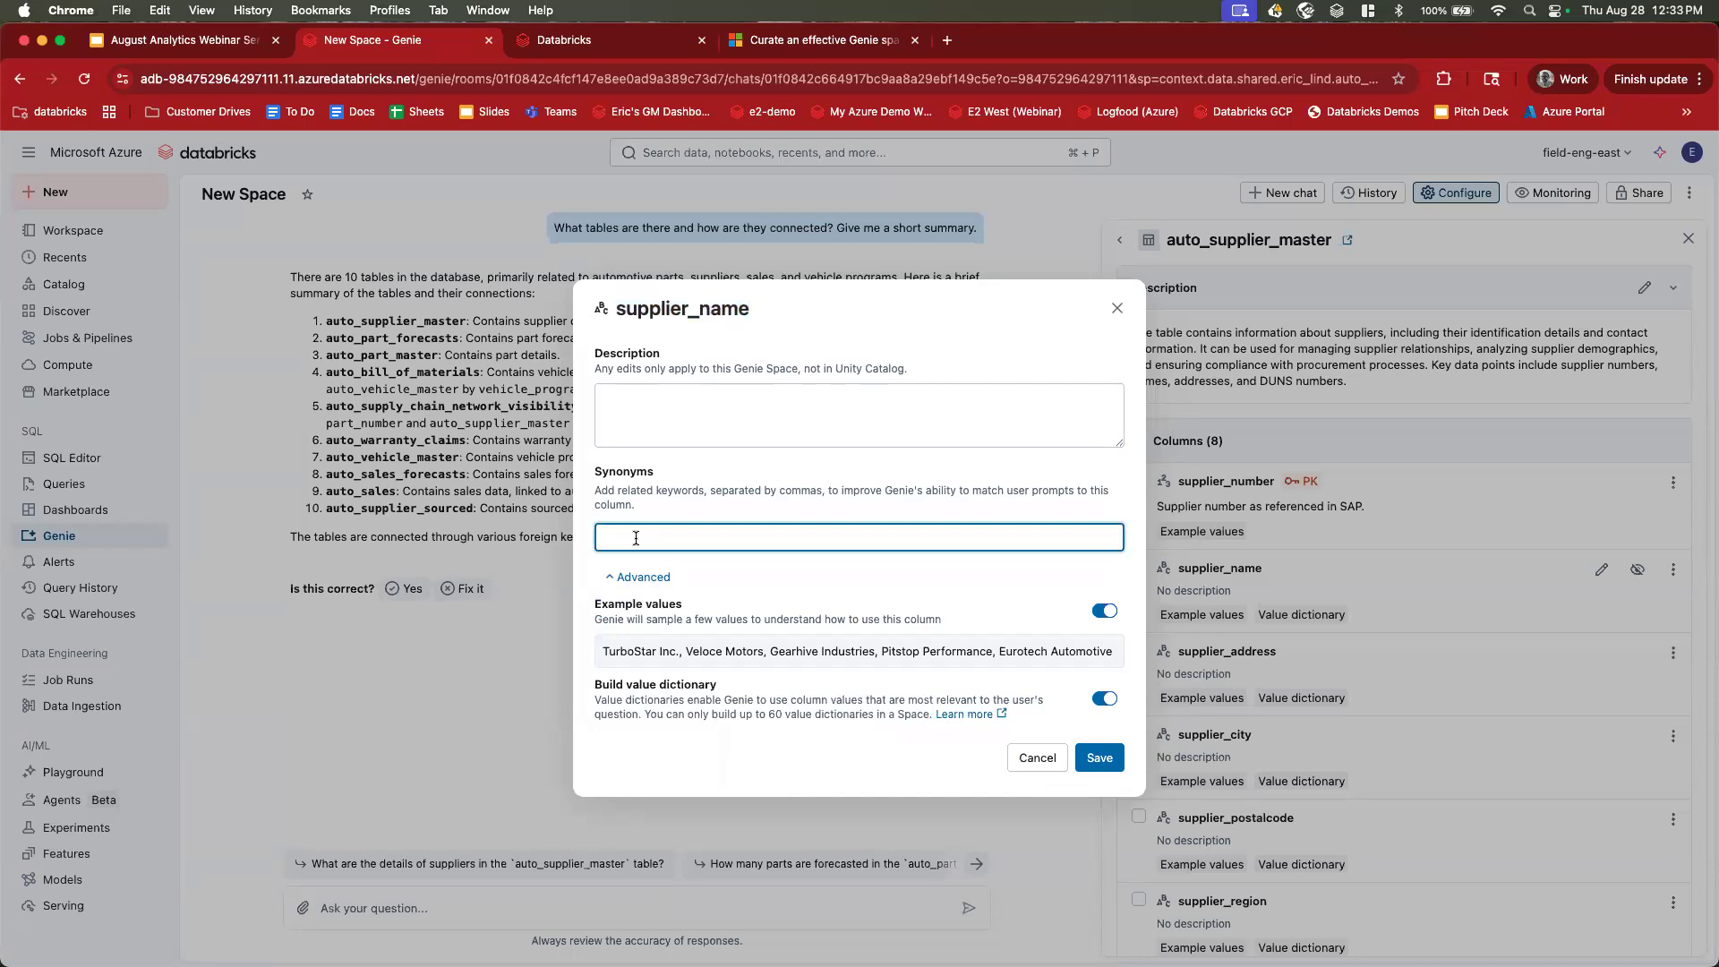
text(provider)
drag(693, 534, 552, 529)
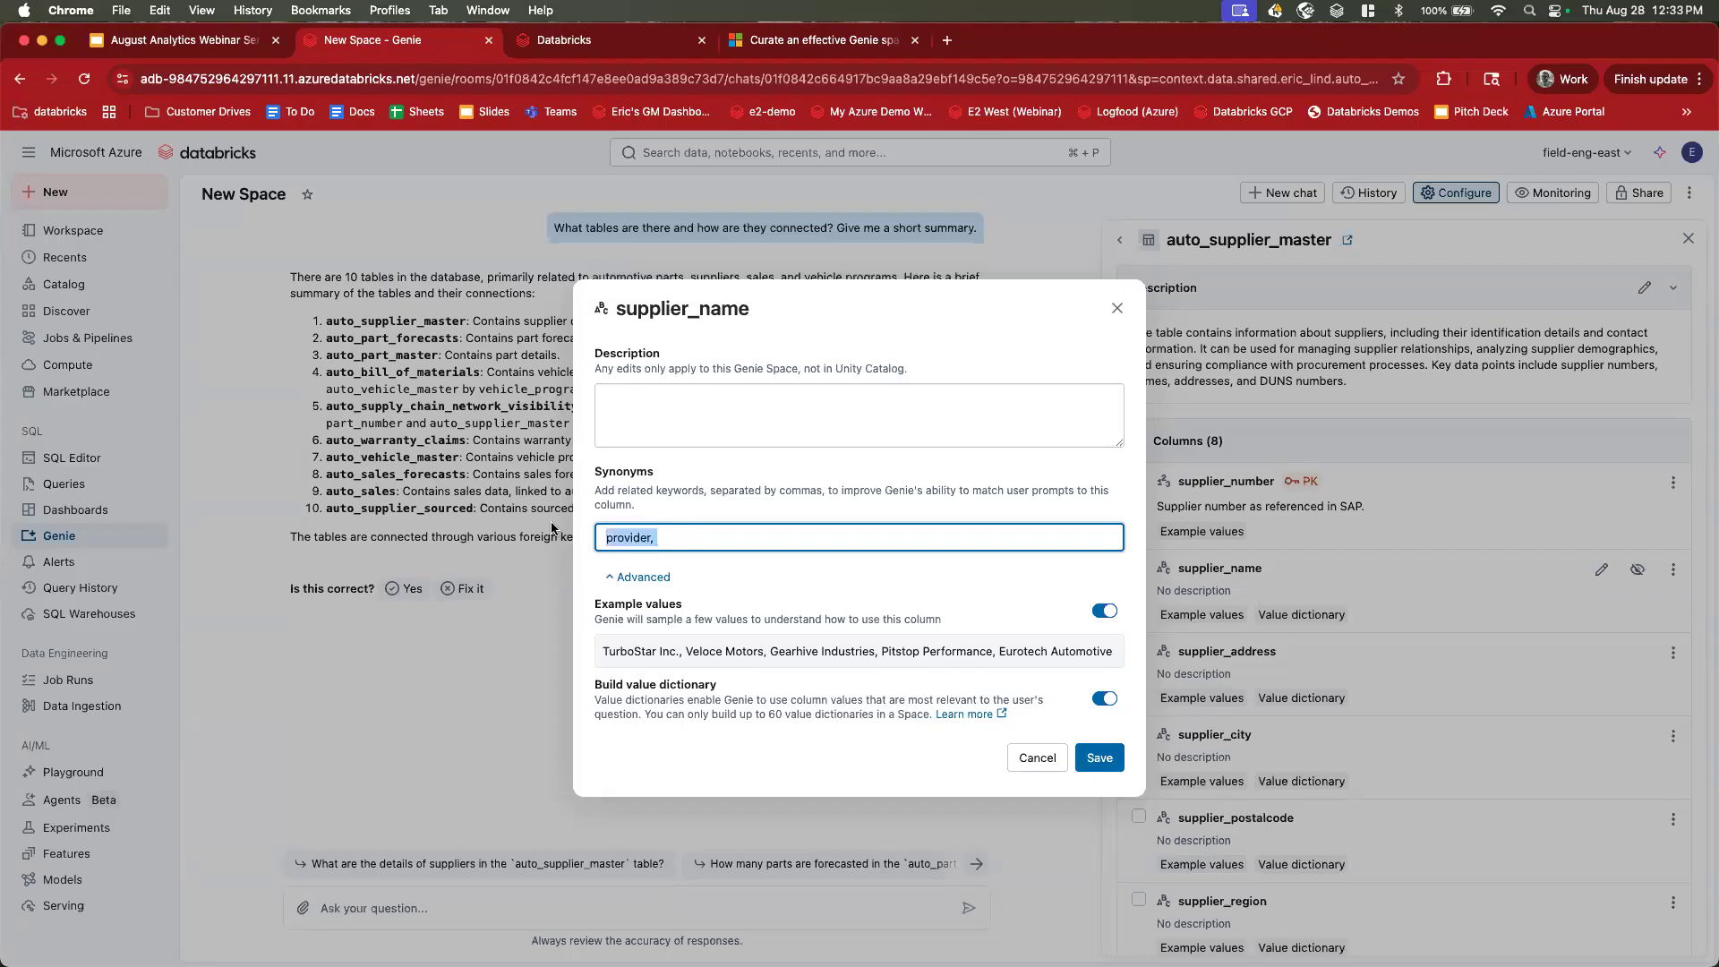
click(600, 538)
drag(664, 538, 600, 535)
click(691, 540)
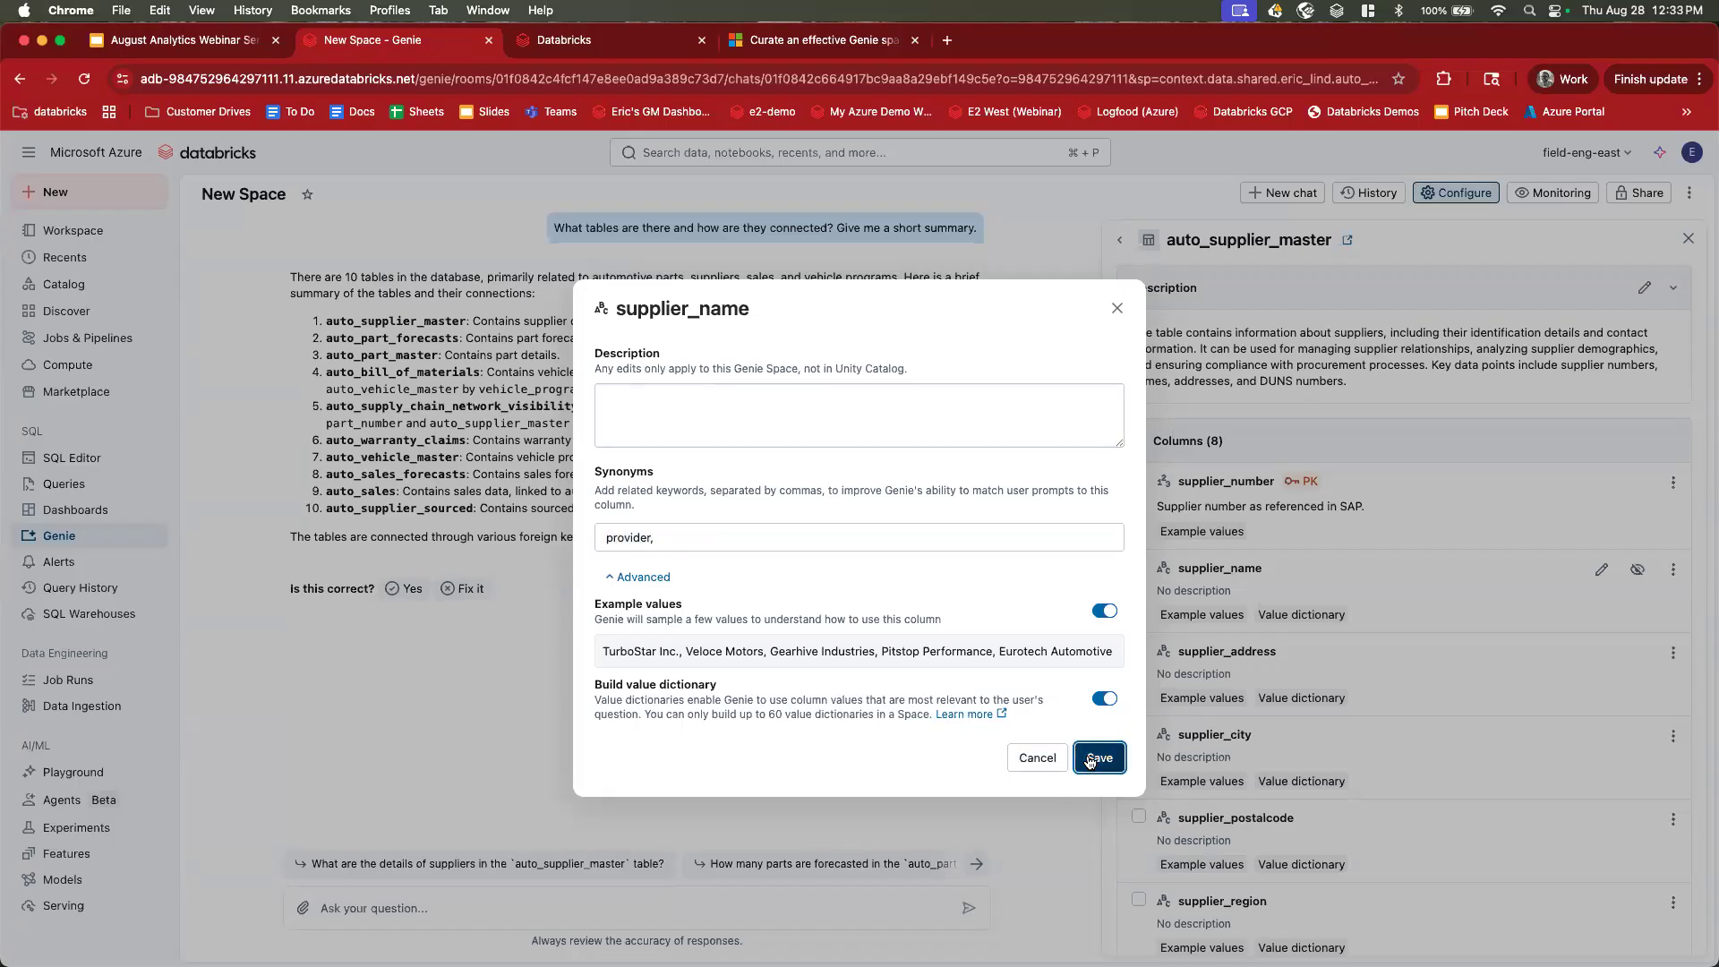
click(1100, 758)
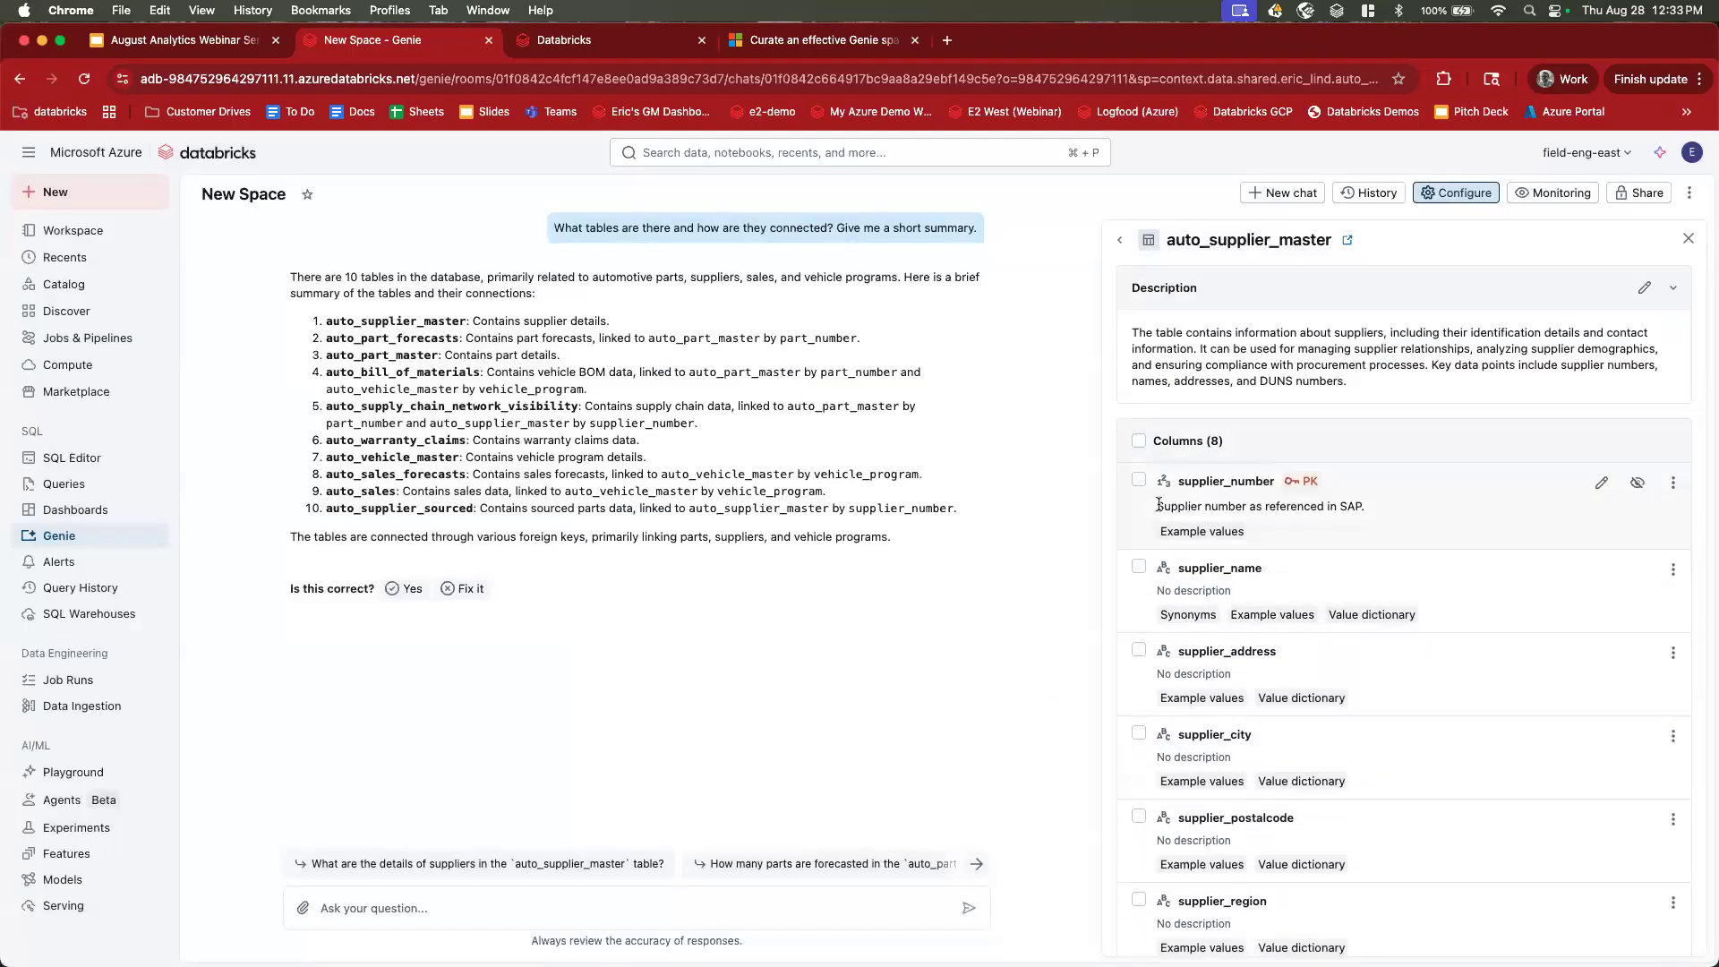
Point out supplier_number's example values and return to the list of ten tables.
drag(1158, 532, 1289, 538)
click(1273, 538)
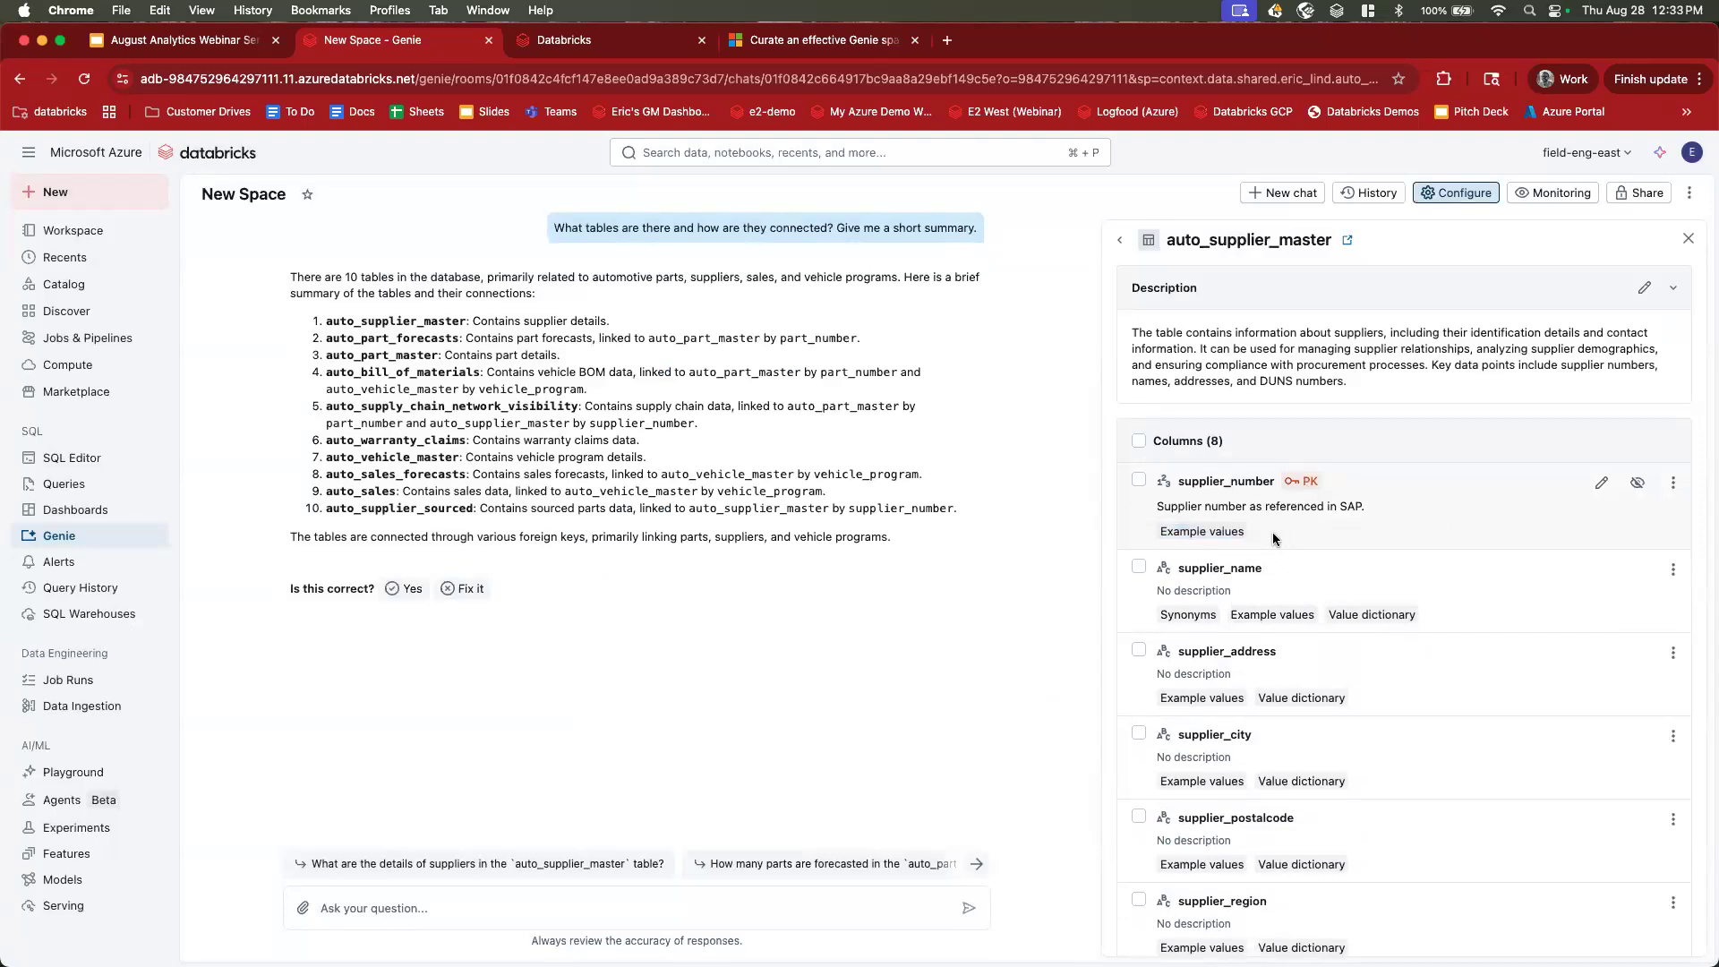
click(1121, 241)
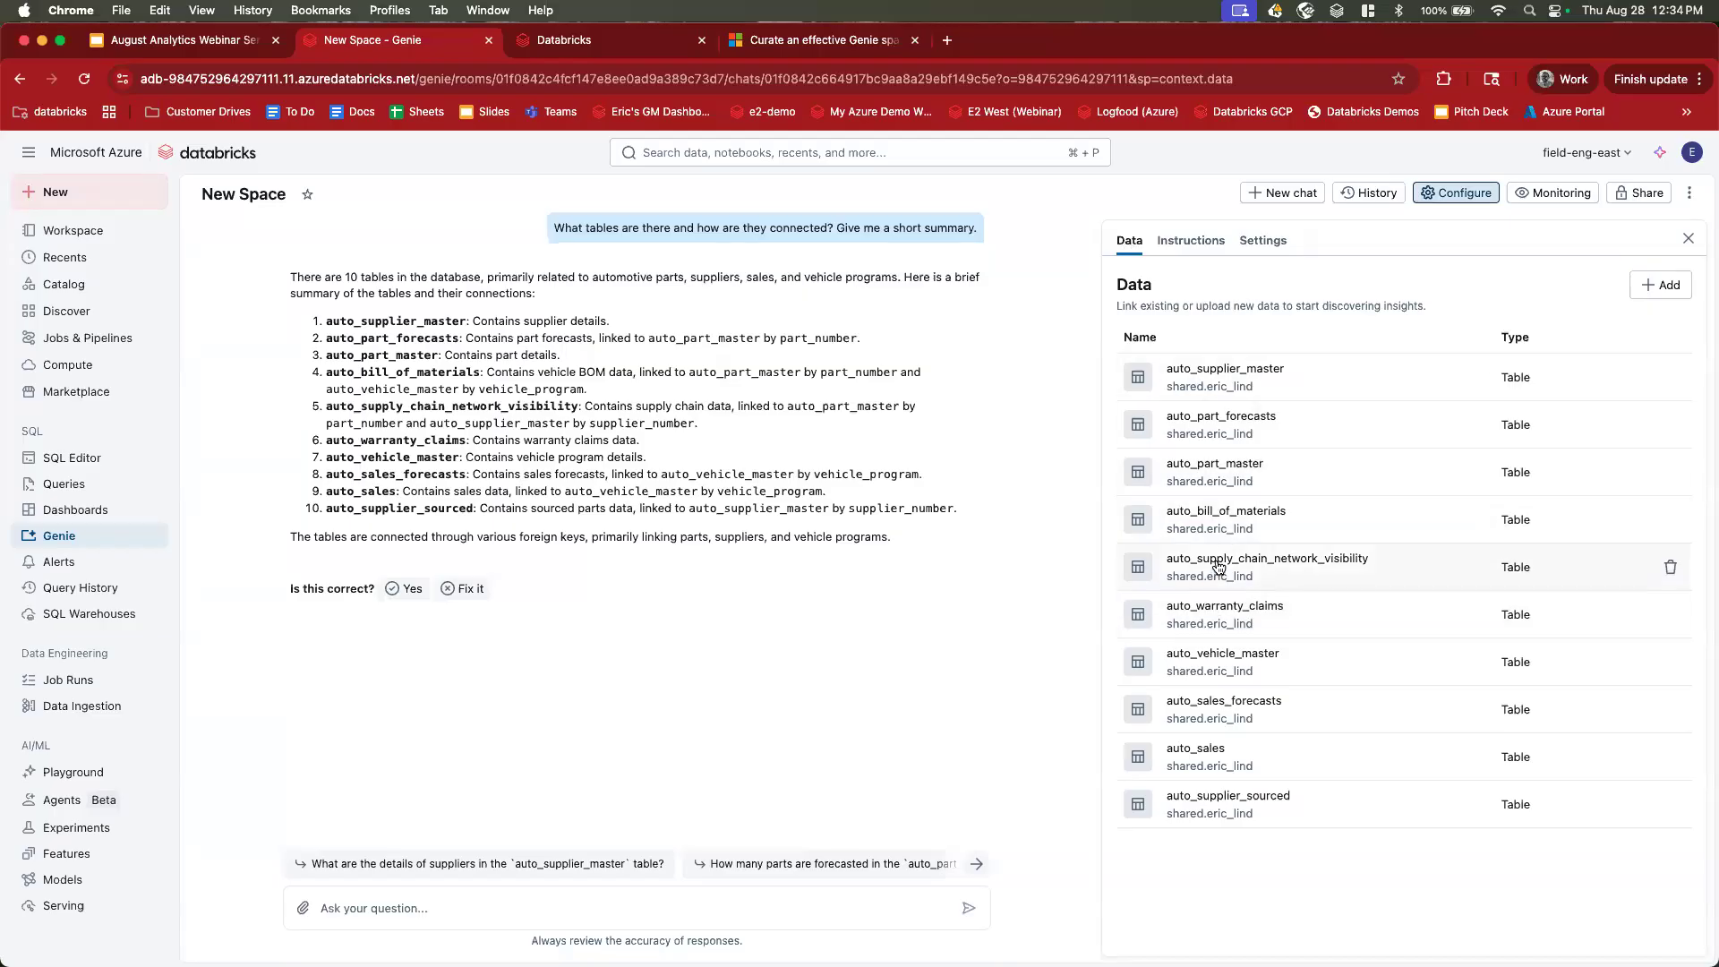
Open shopping_trends_updated_duplicate_2 in Catalog Explorer and review its AI suggested description.
click(82, 283)
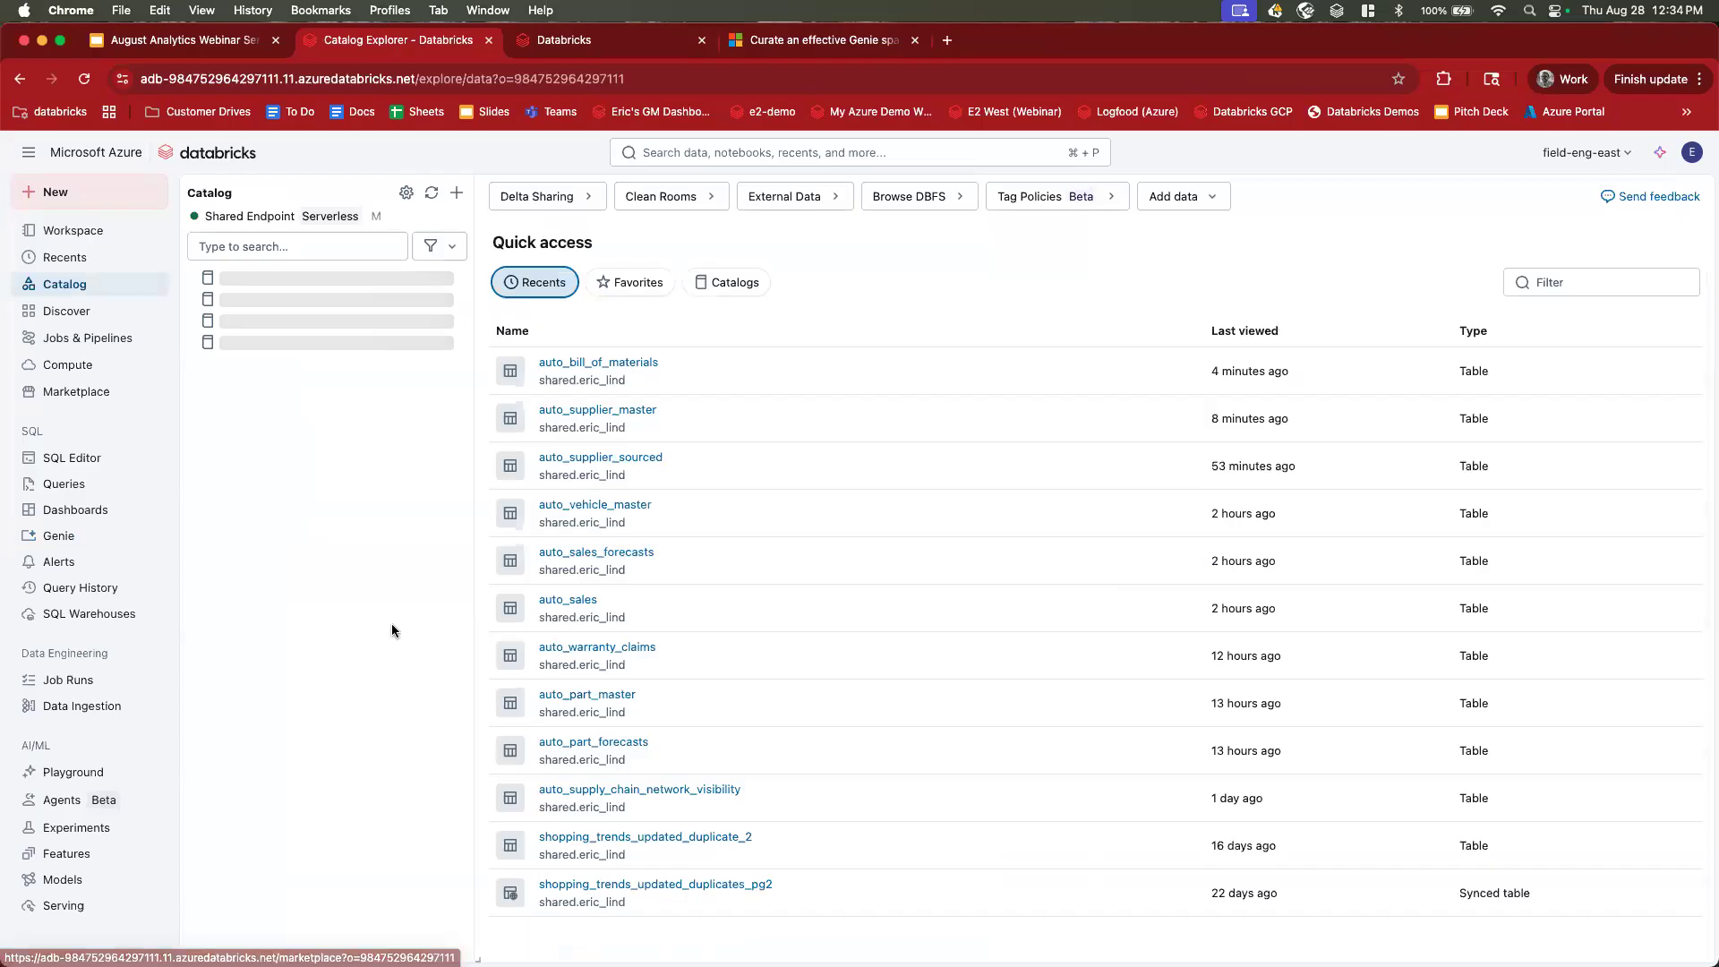
click(618, 839)
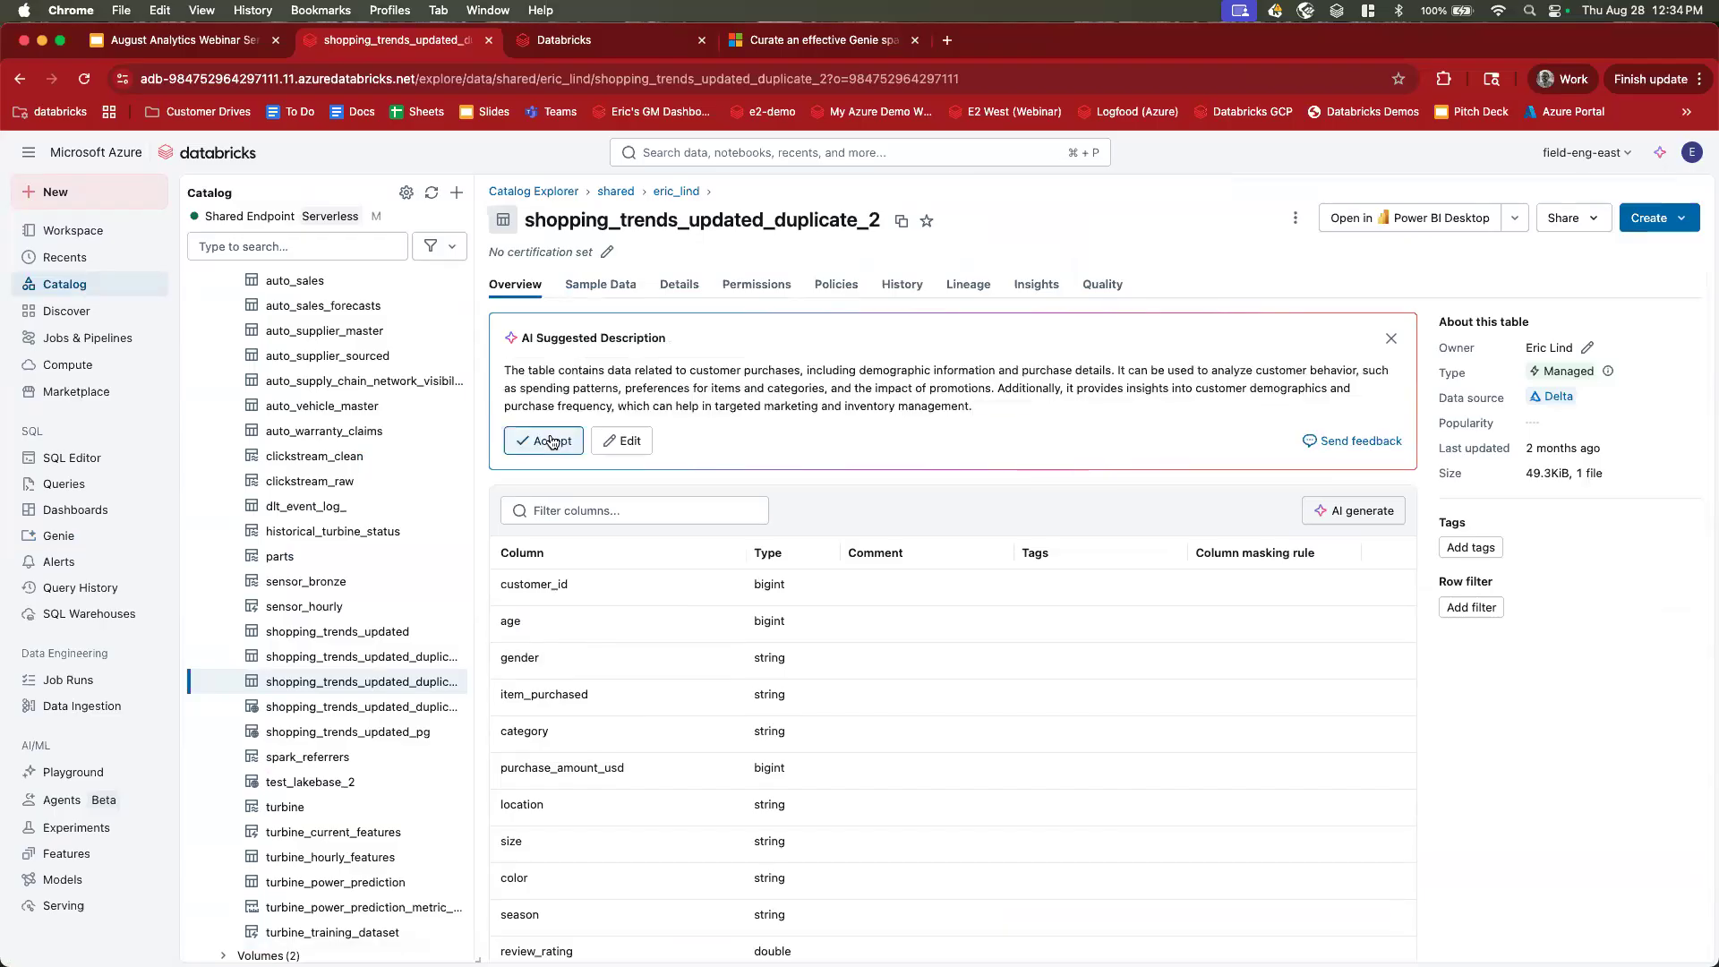
drag(520, 338, 680, 345)
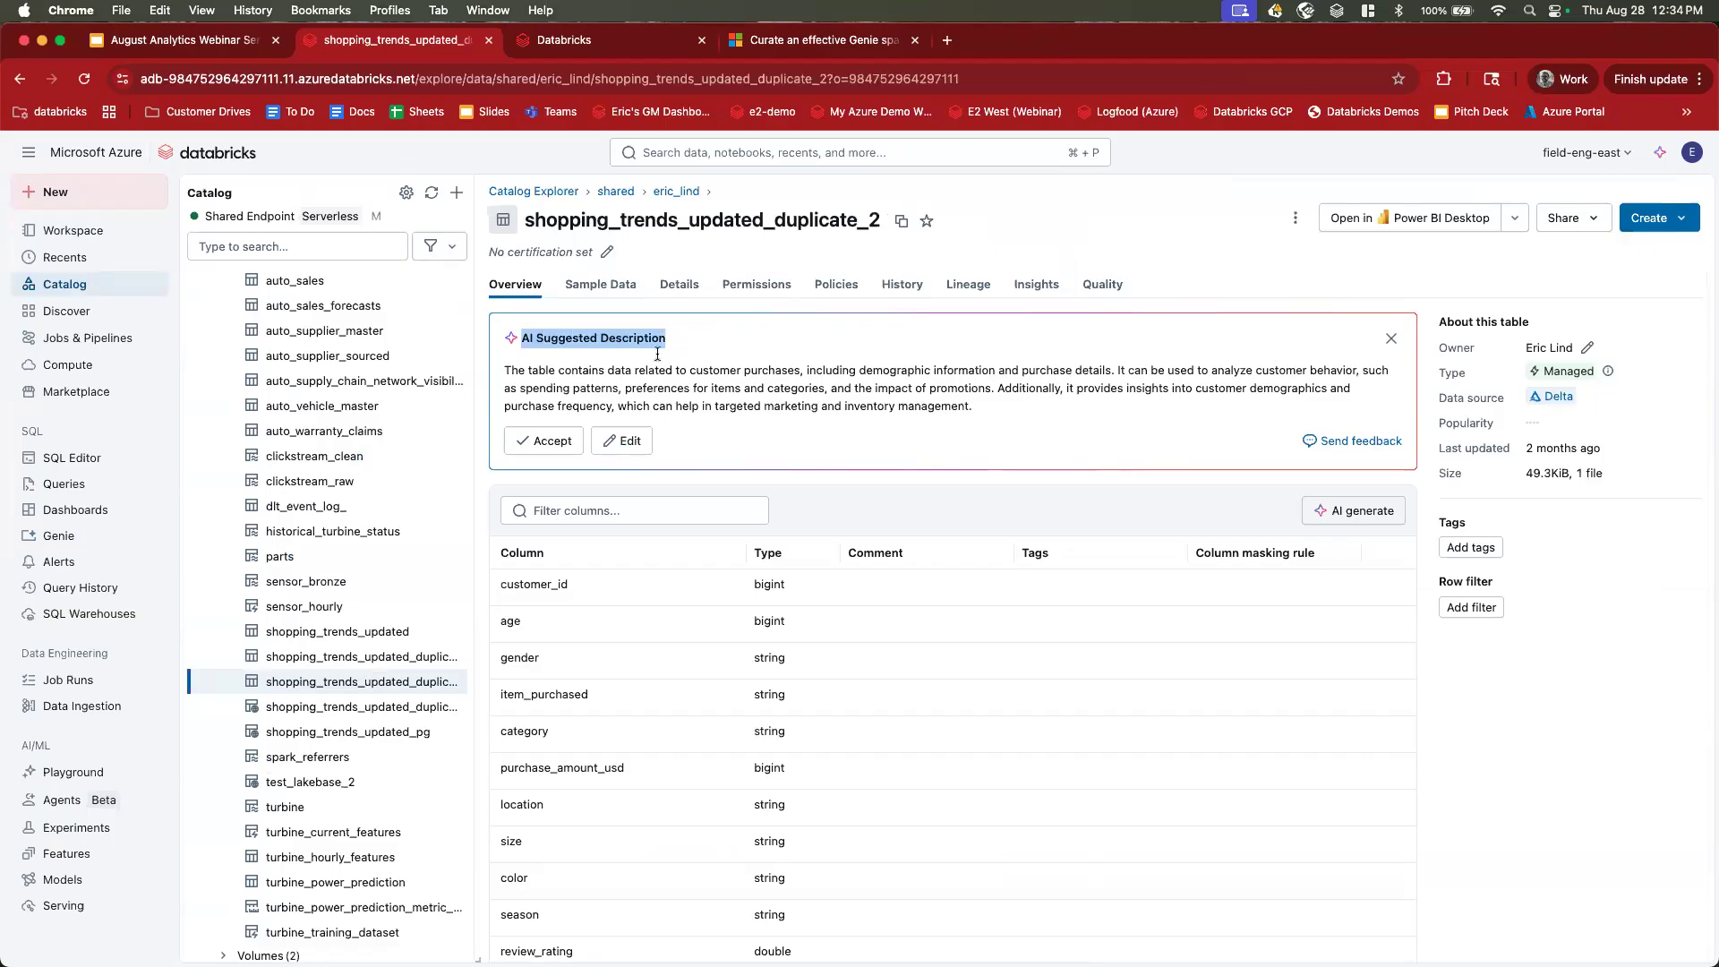
click(682, 348)
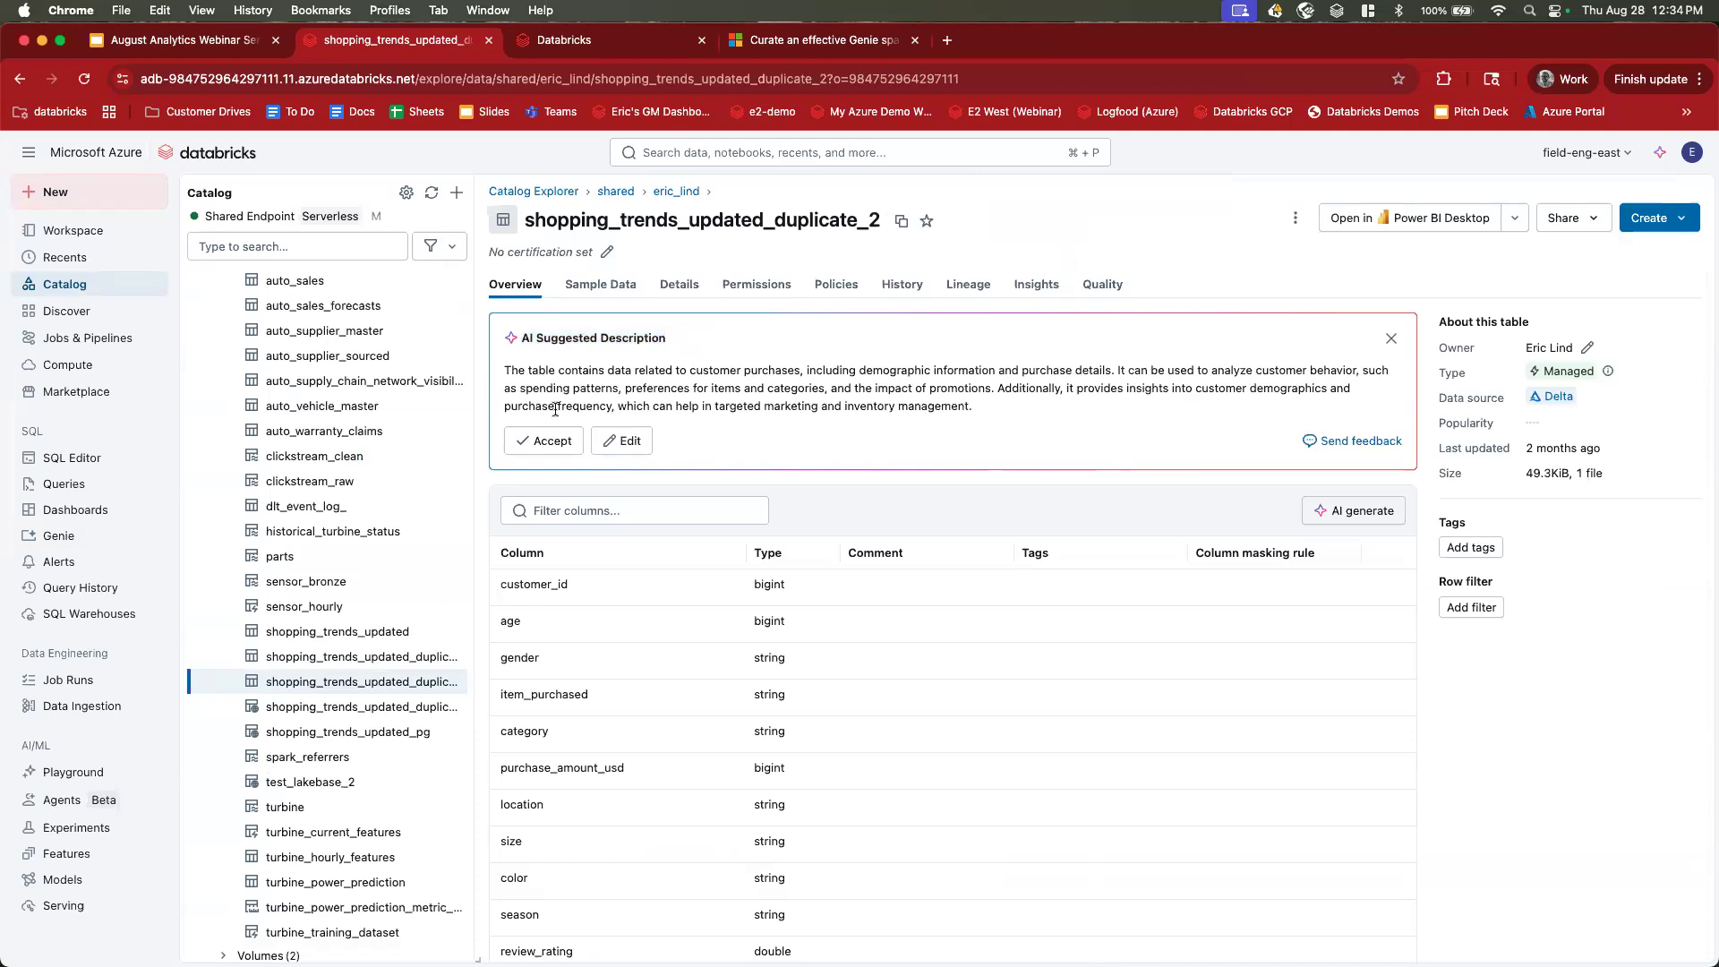
drag(505, 369, 998, 413)
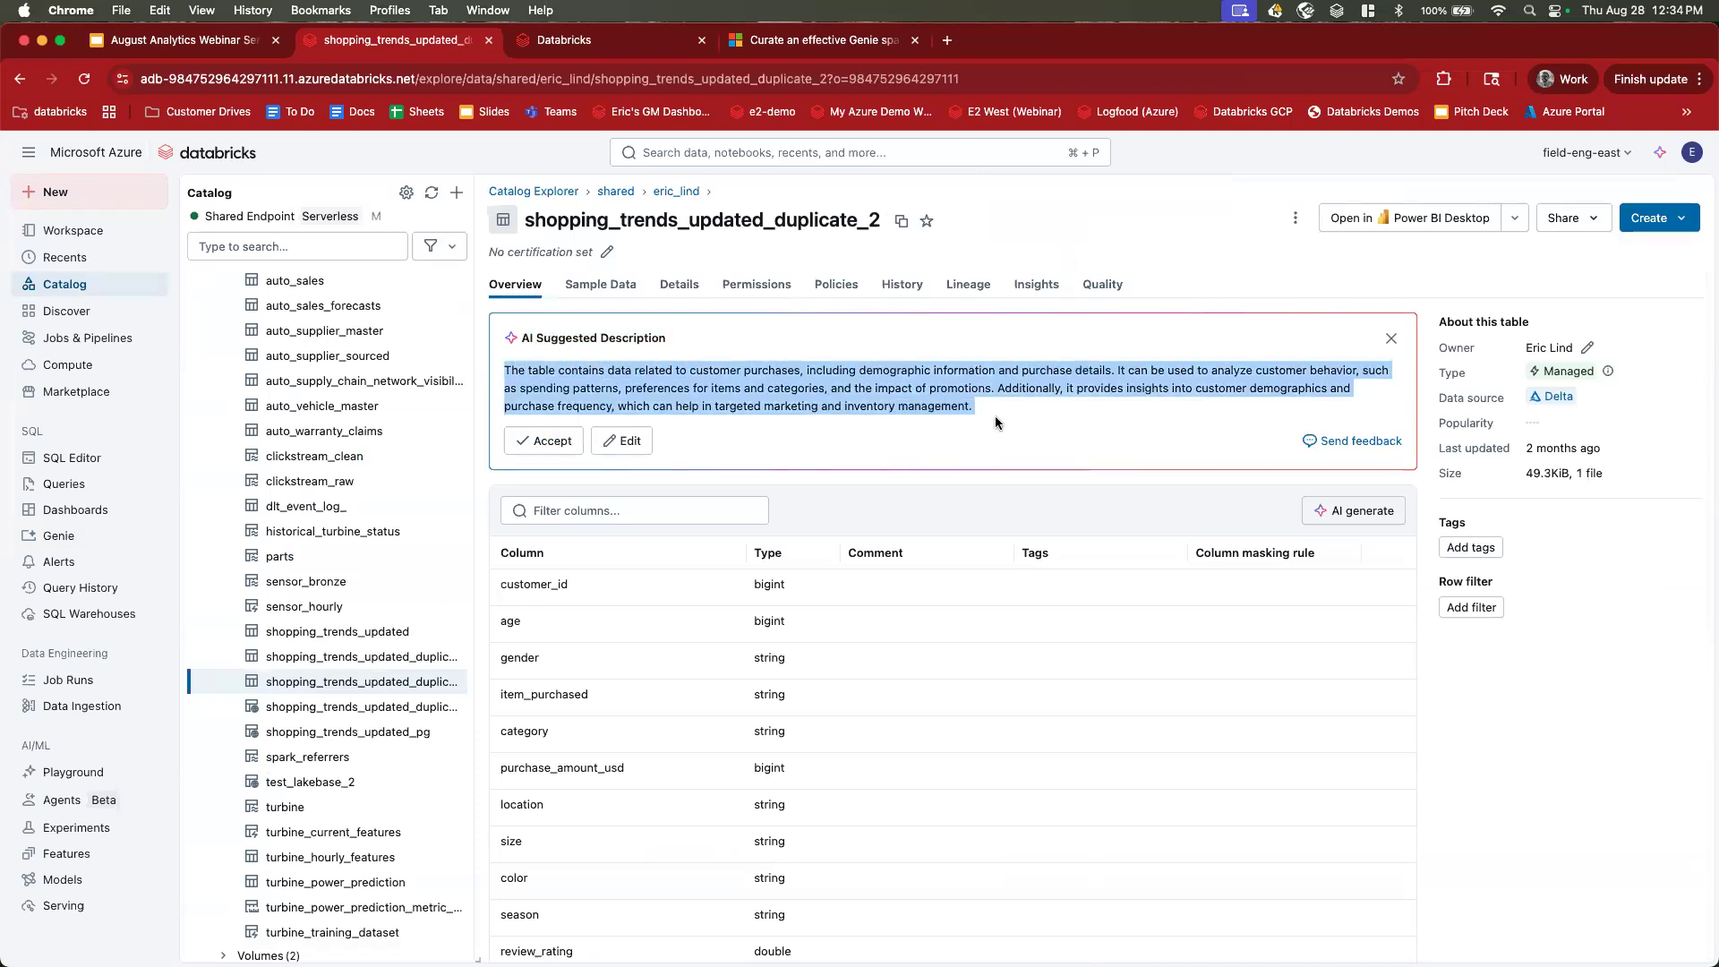
AI-generate and save comments for all 18 columns, then reopen the New Space Genie space.
click(917, 584)
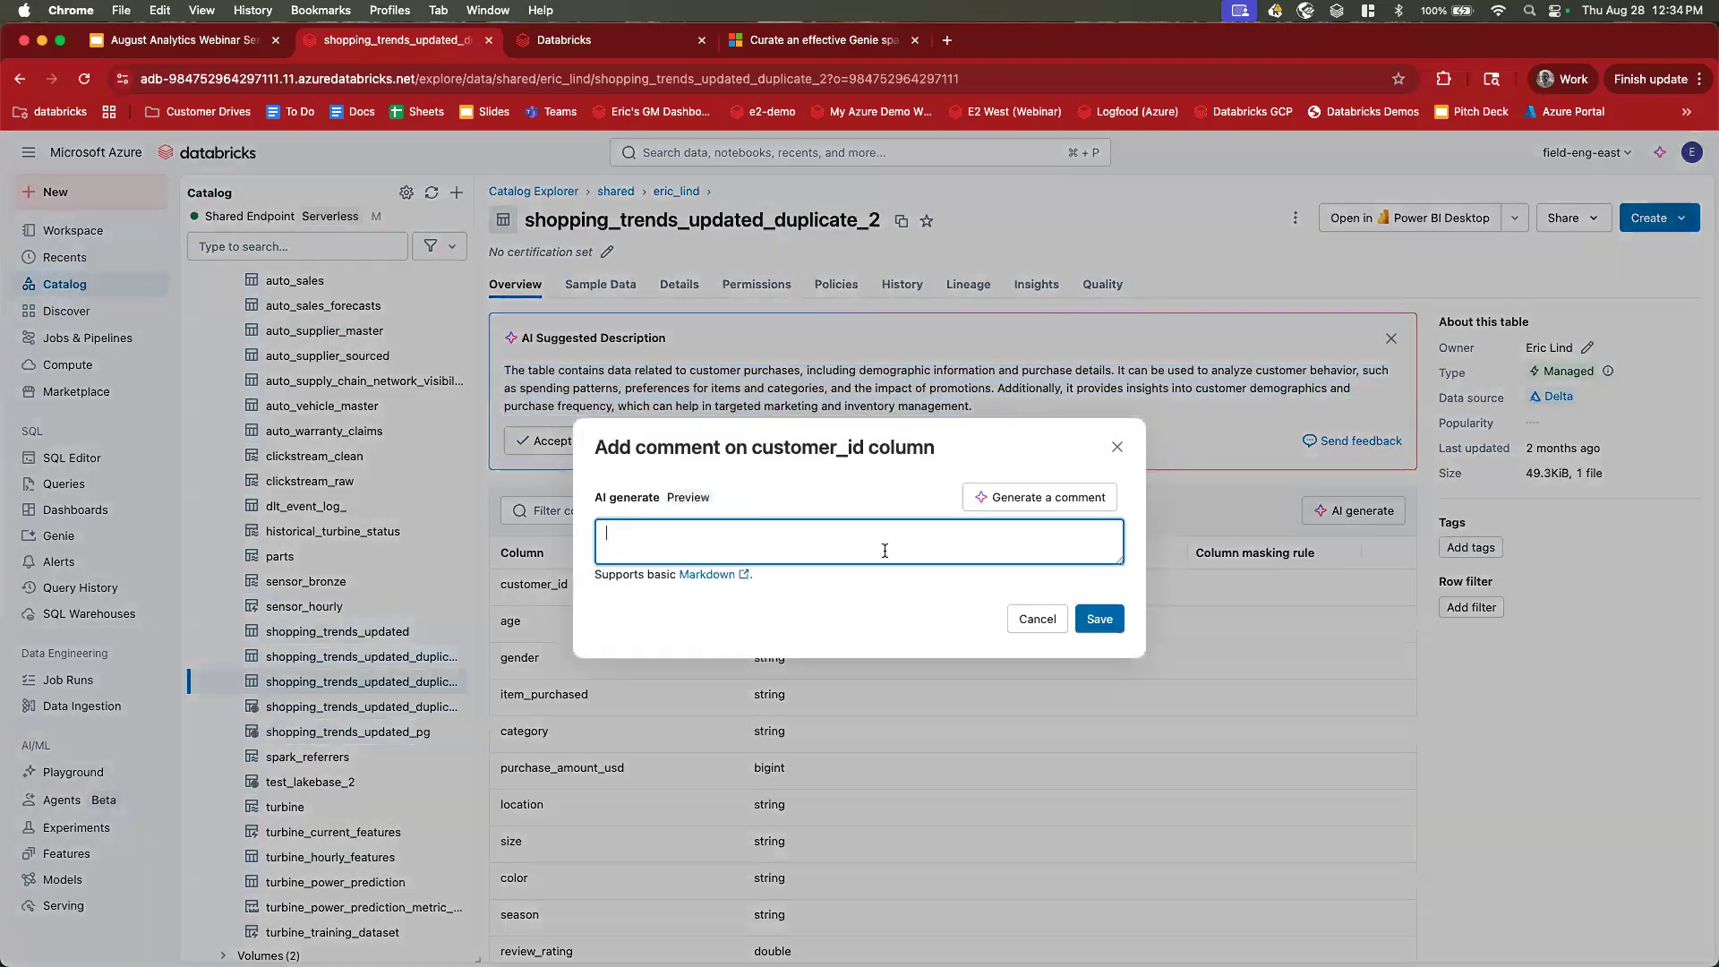
click(1116, 447)
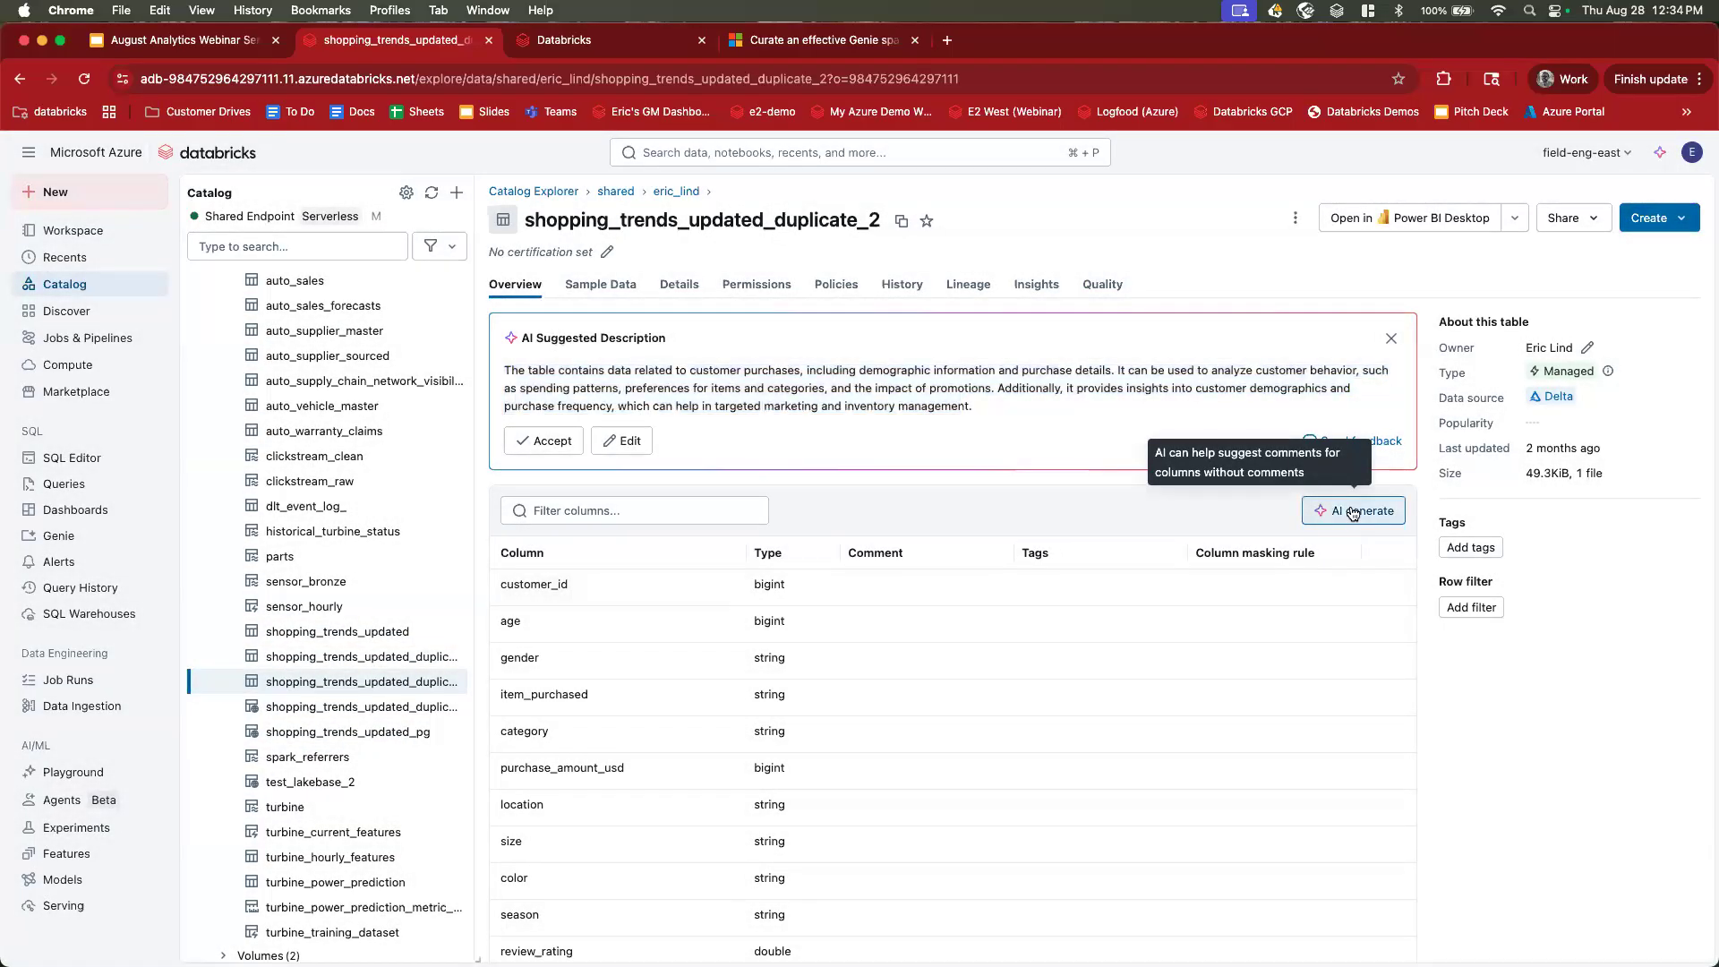
click(1352, 512)
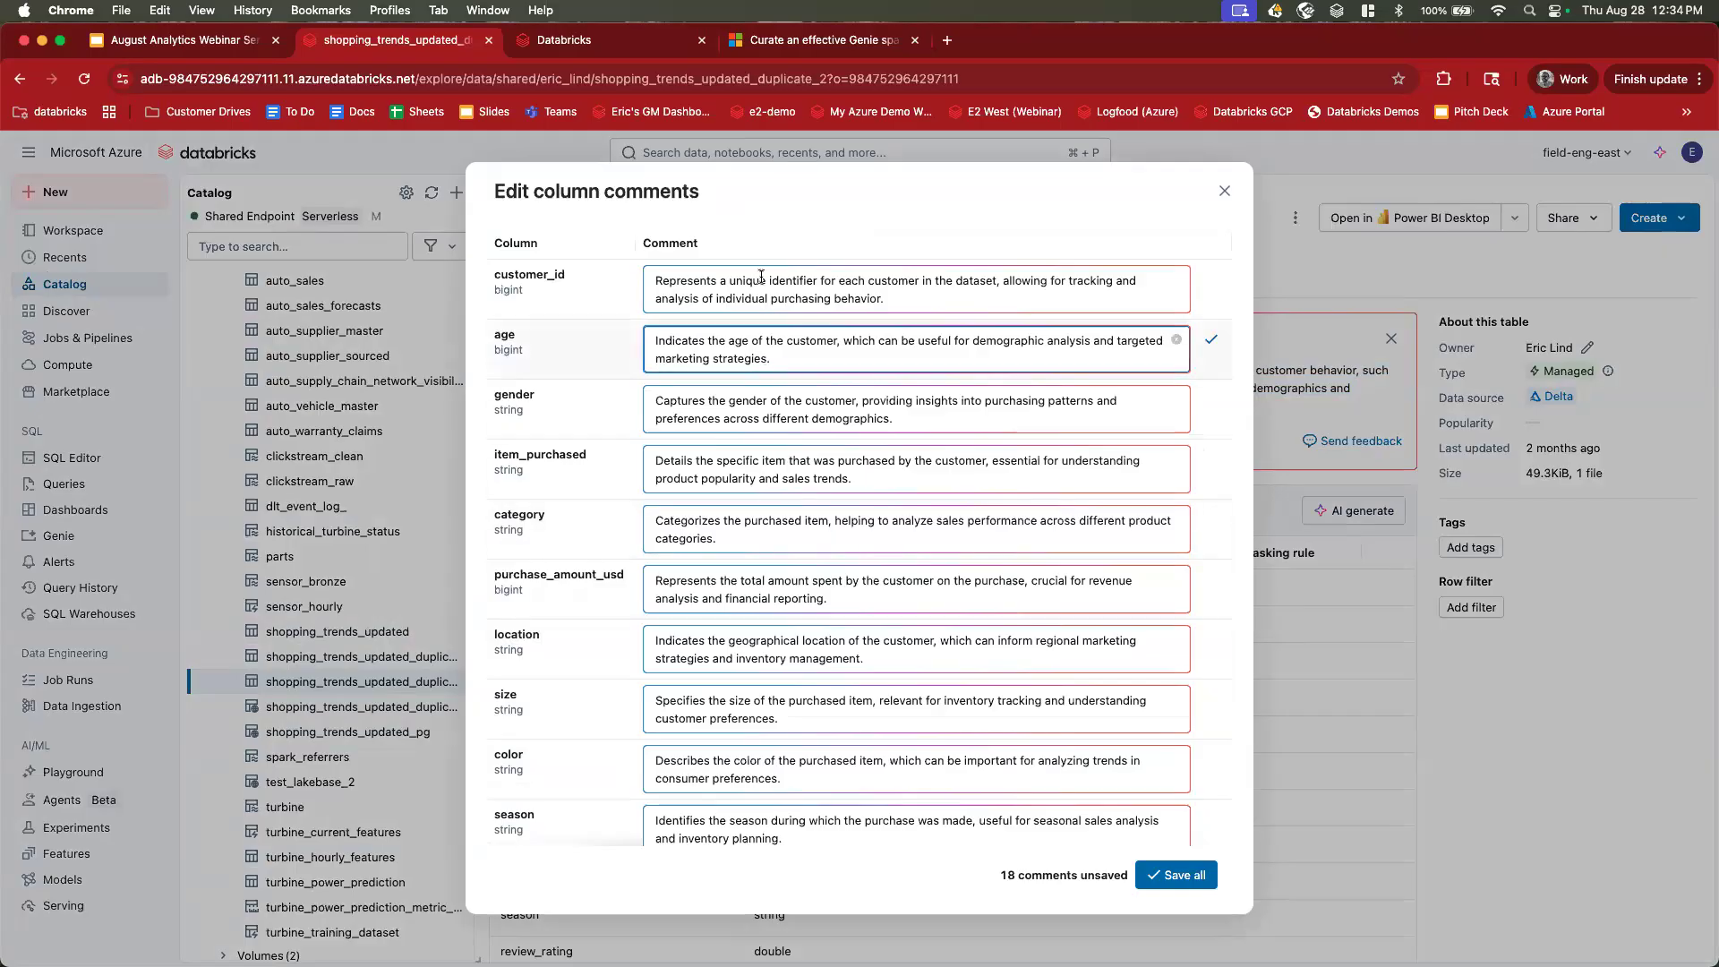
scroll(864, 288, down, 5)
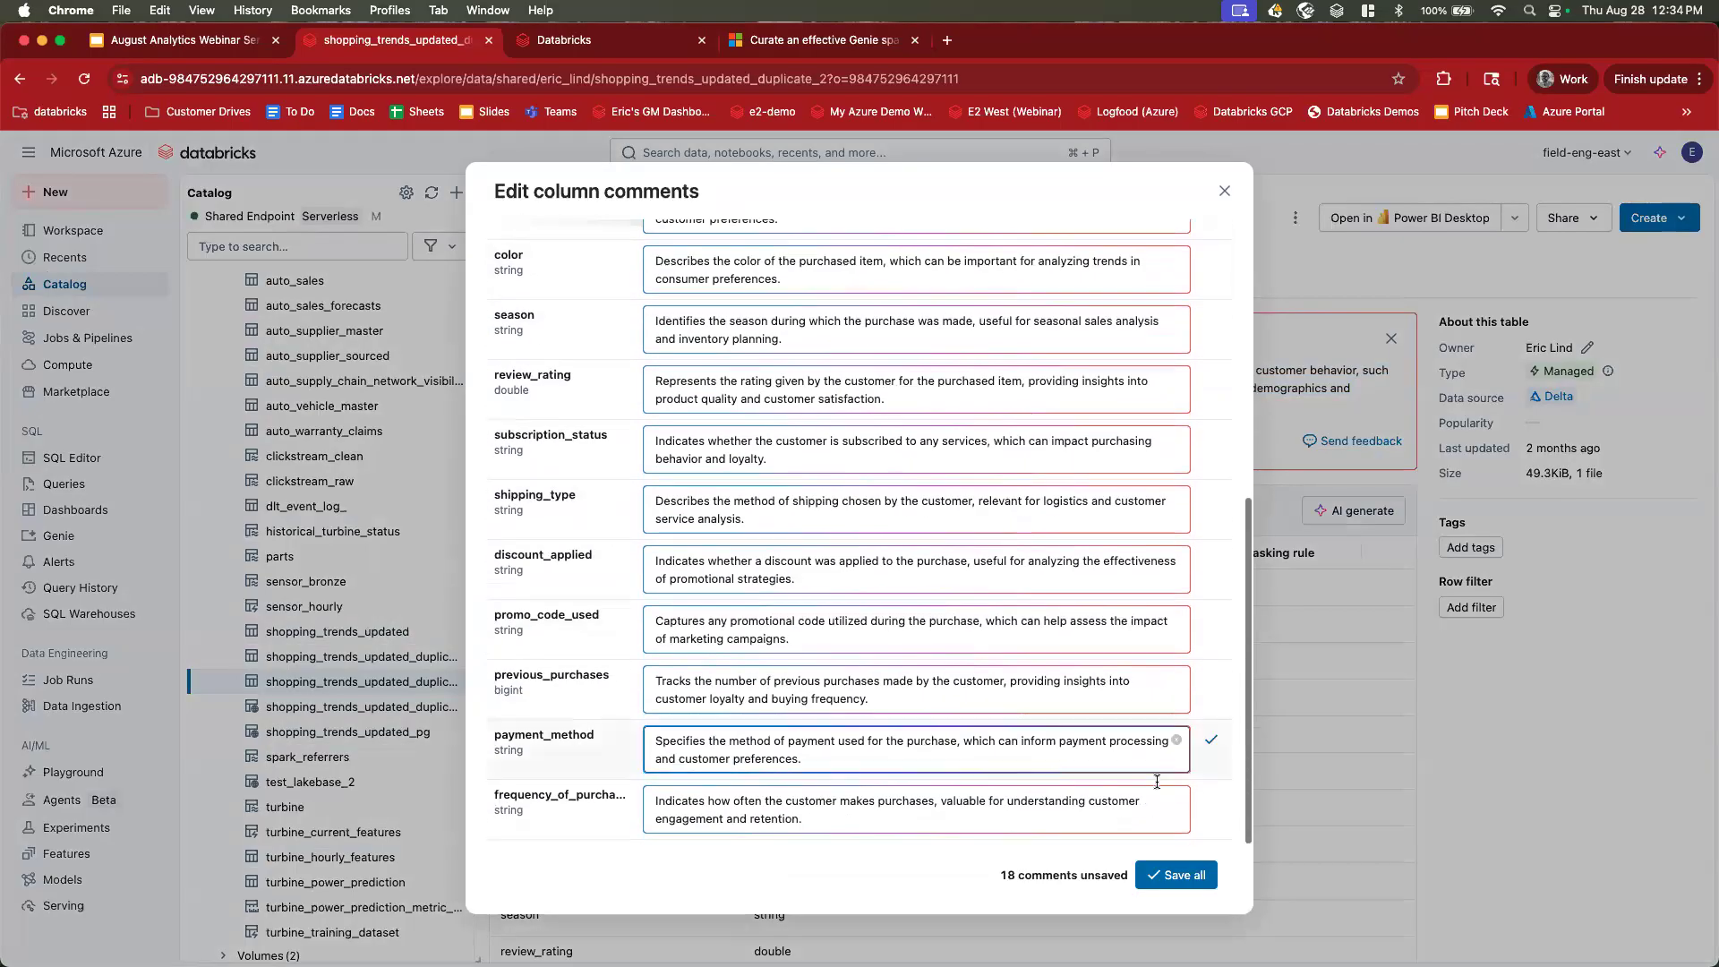
click(1176, 875)
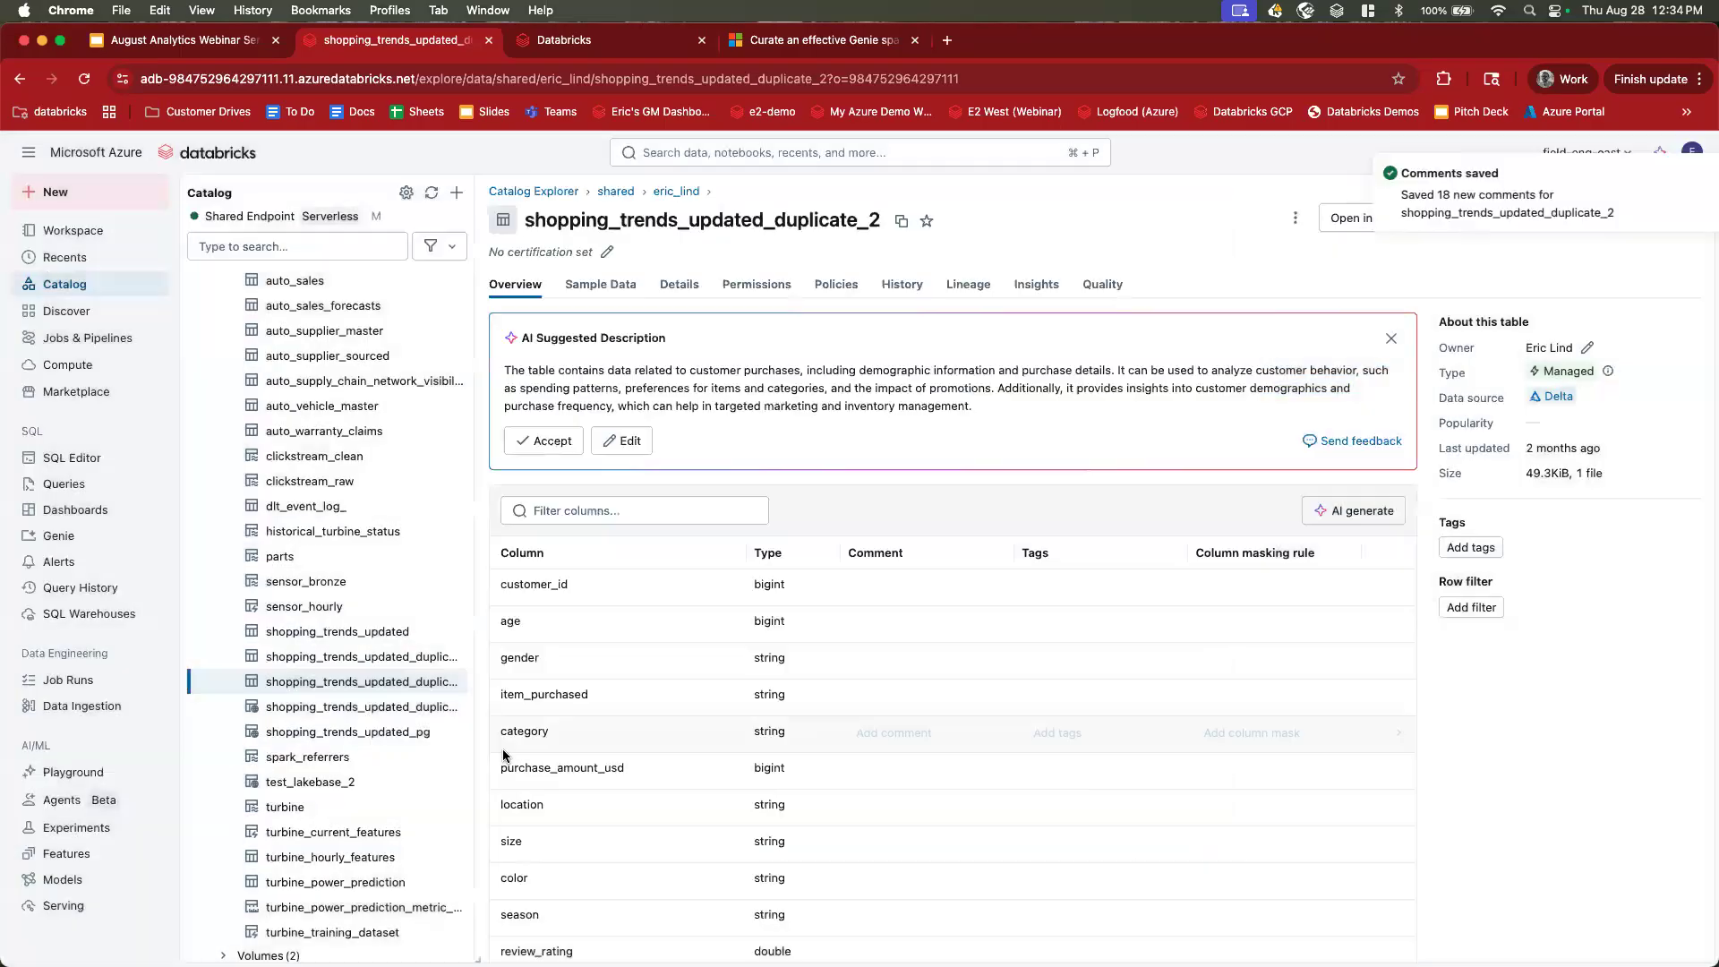
click(59, 536)
click(276, 337)
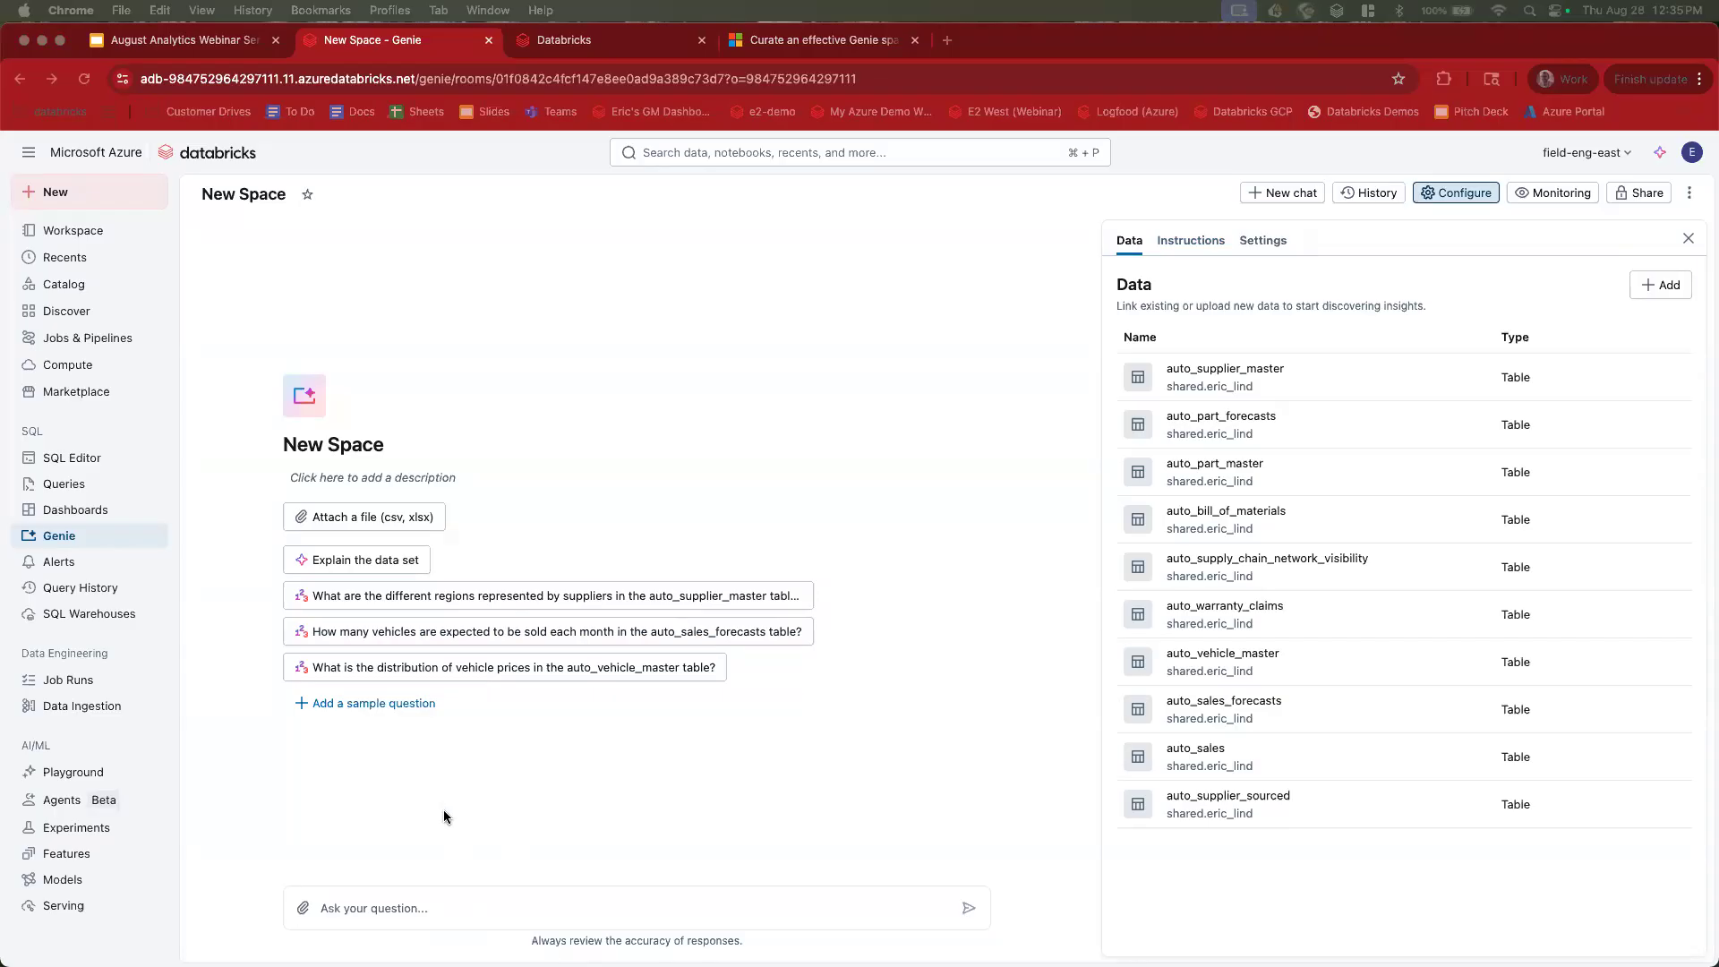
Ask Genie for suppliers and the country they're located in, then 'show me just the suppliers in asia'.
click(409, 906)
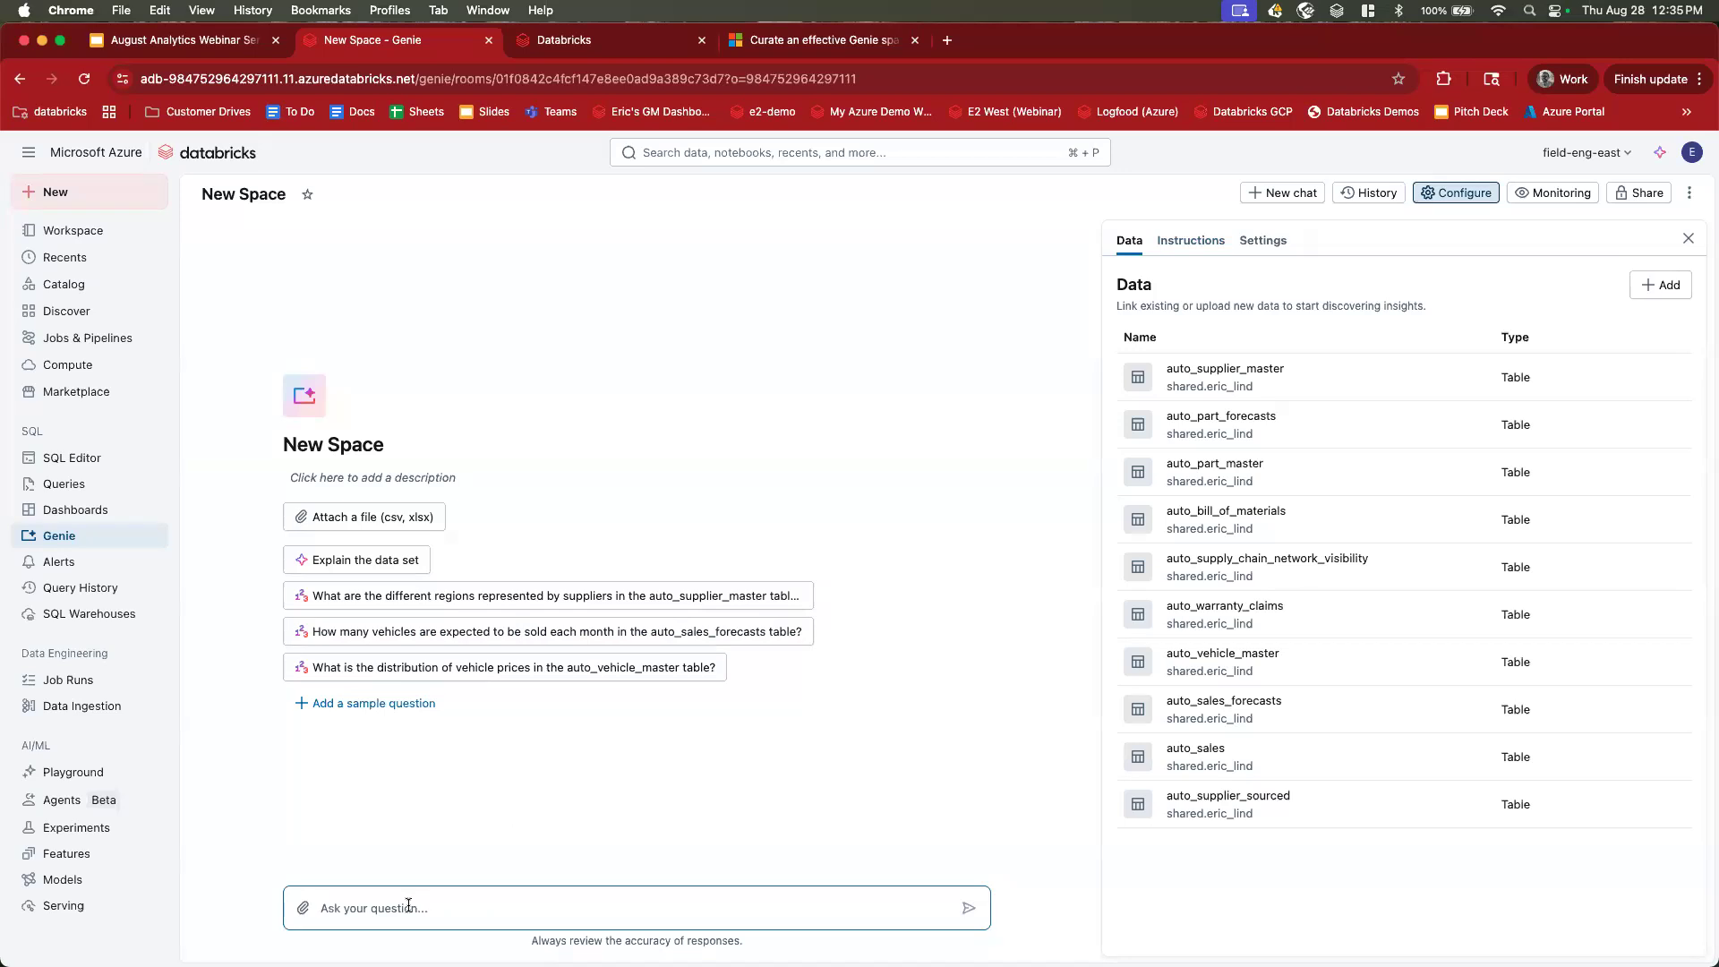
text(show me list of supplier and the clountr)
key(BackSpace)
key(BackSpace)
key(BackSpace)
key(BackSpace)
key(BackSpace)
key(BackSpace)
text(ountry they are located in)
key(Return)
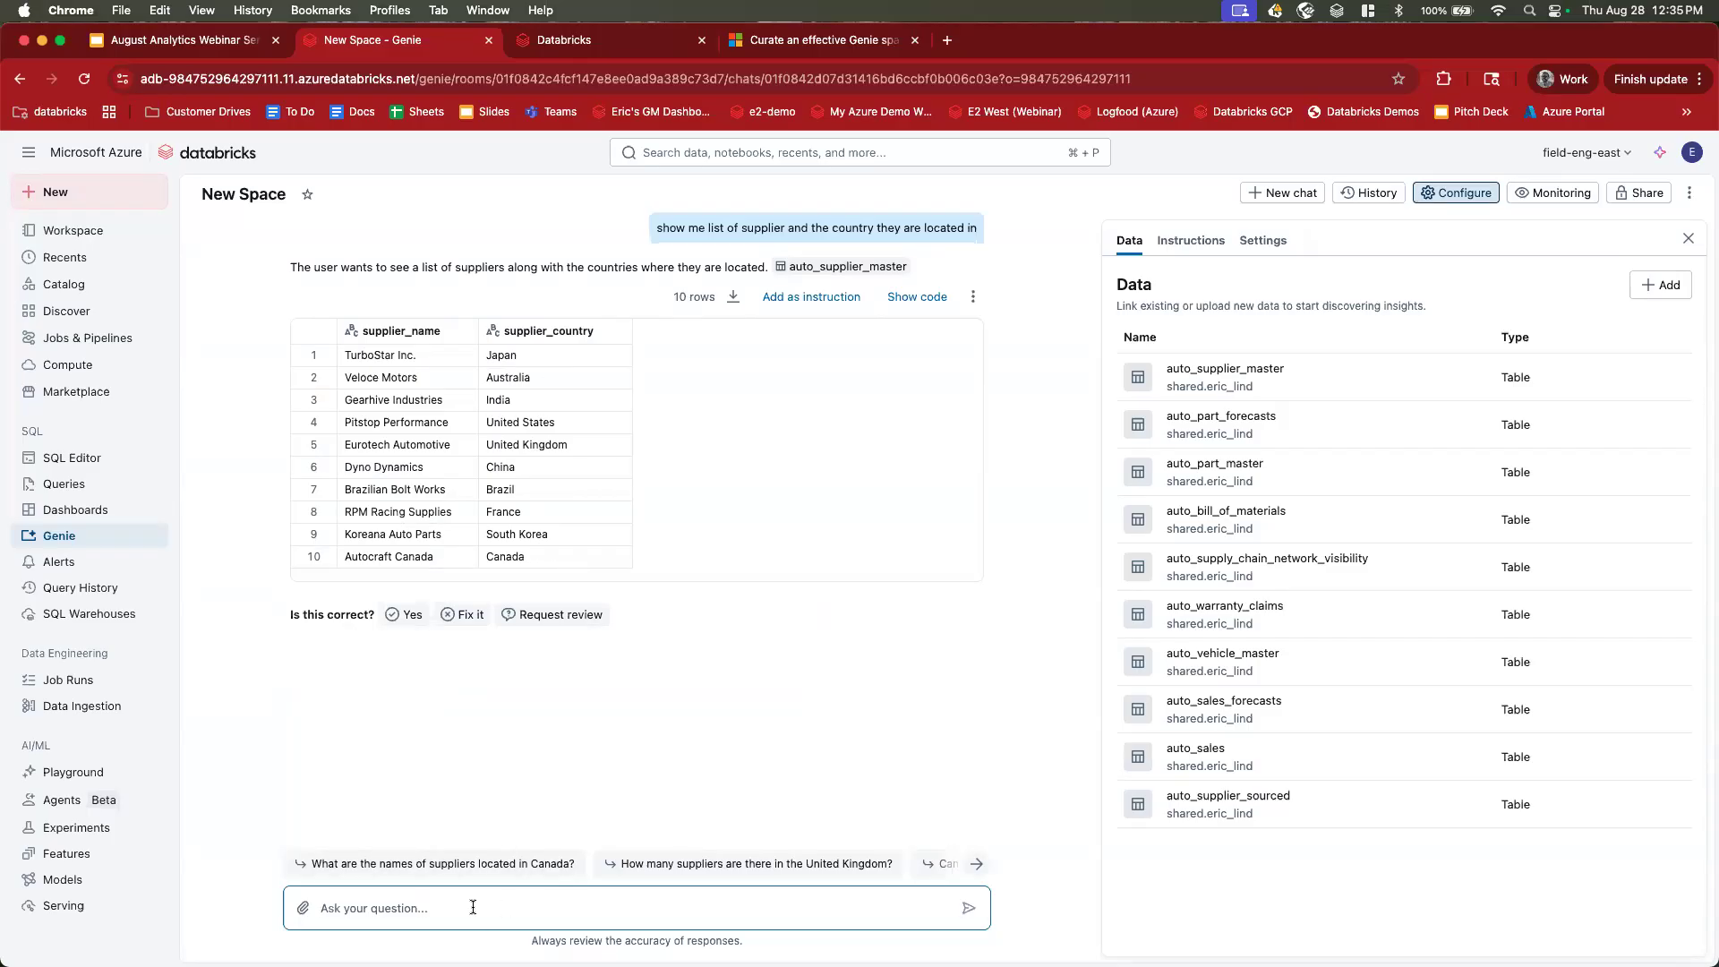
text(show me just the suppliers in asia)
key(Return)
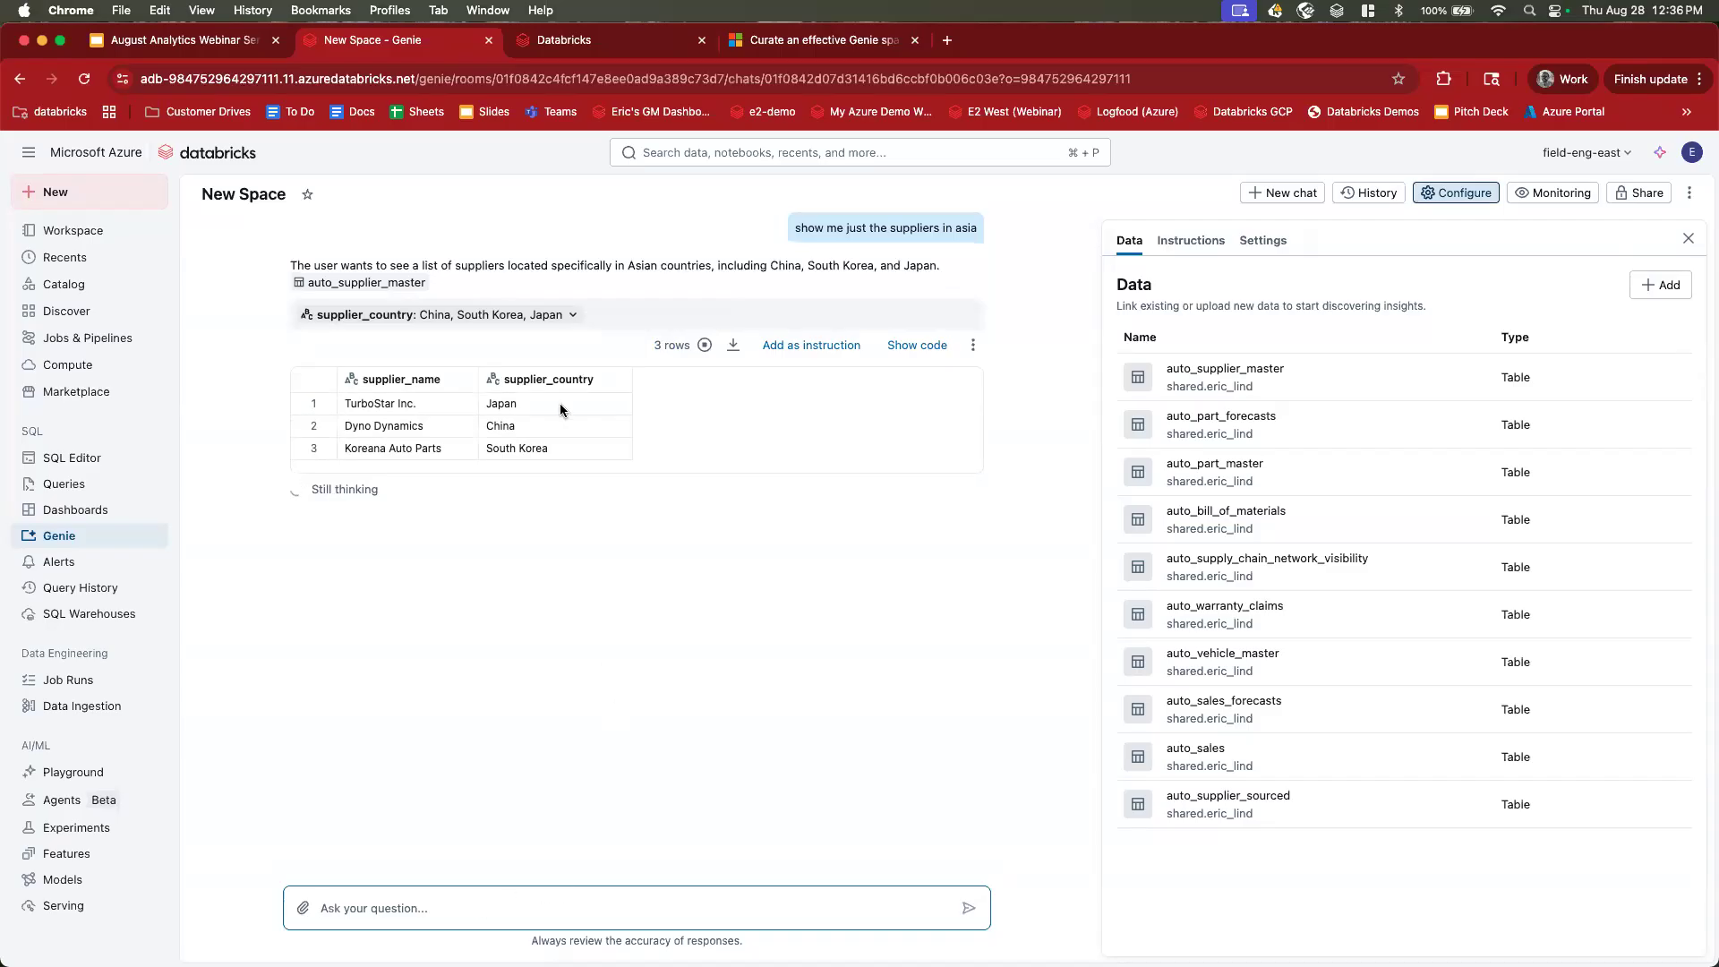
click(486, 403)
drag(530, 448, 544, 457)
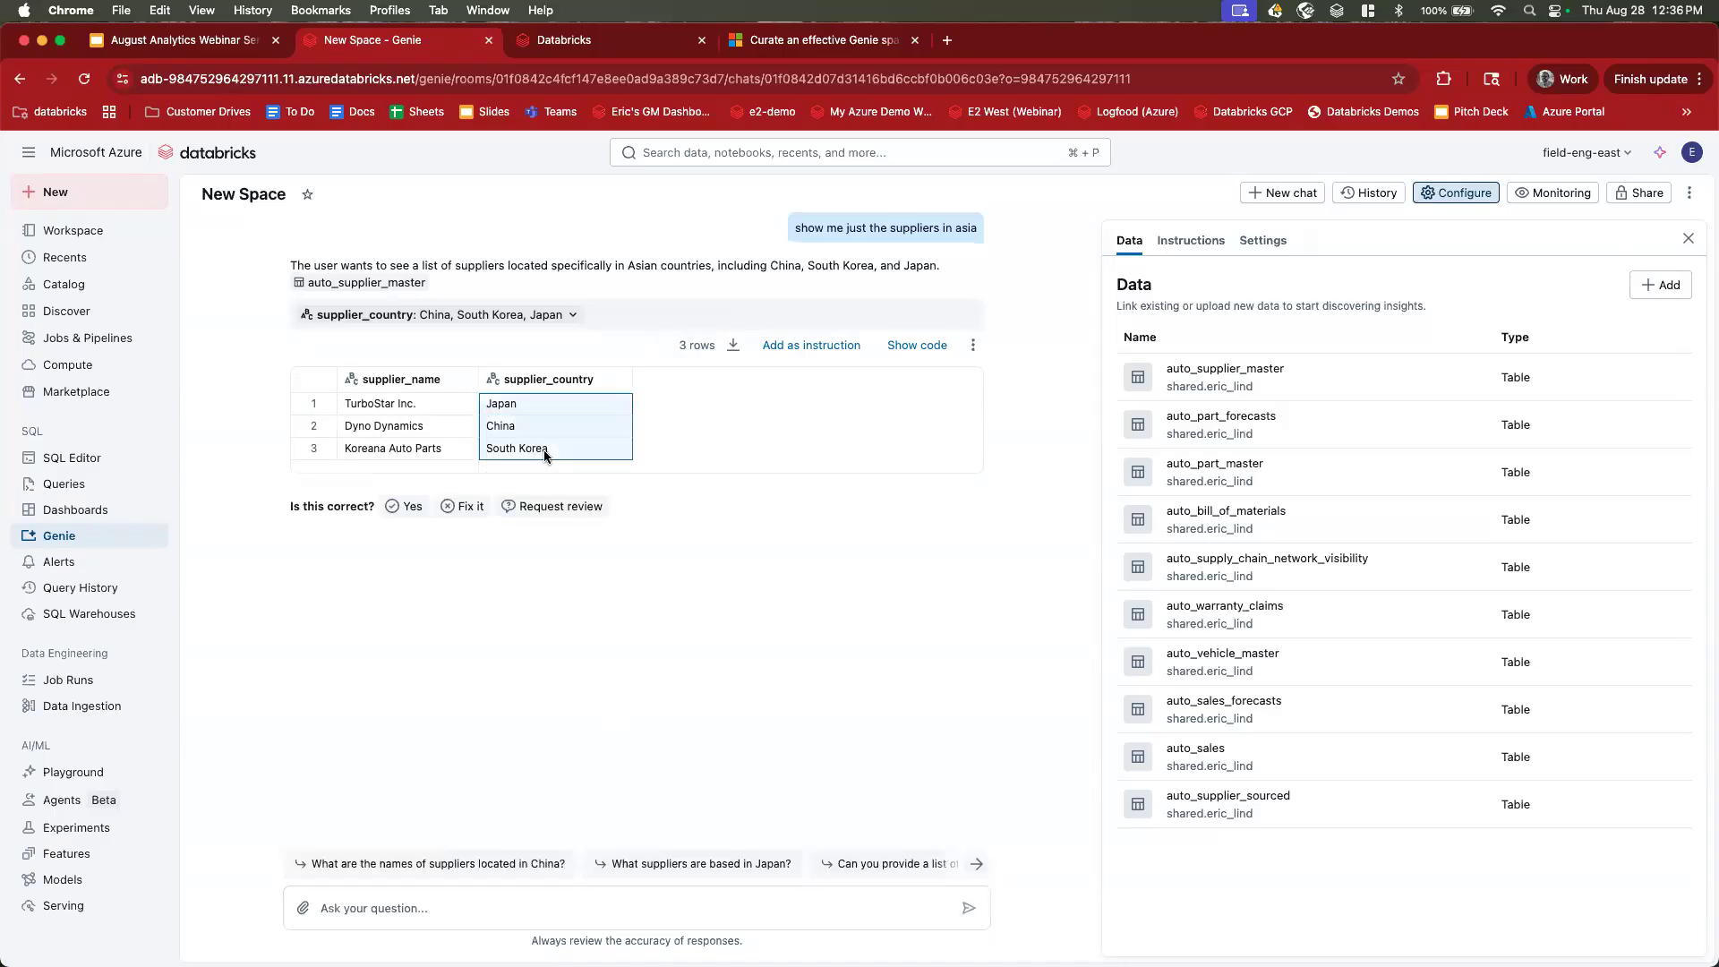
scroll(544, 455, up, 5)
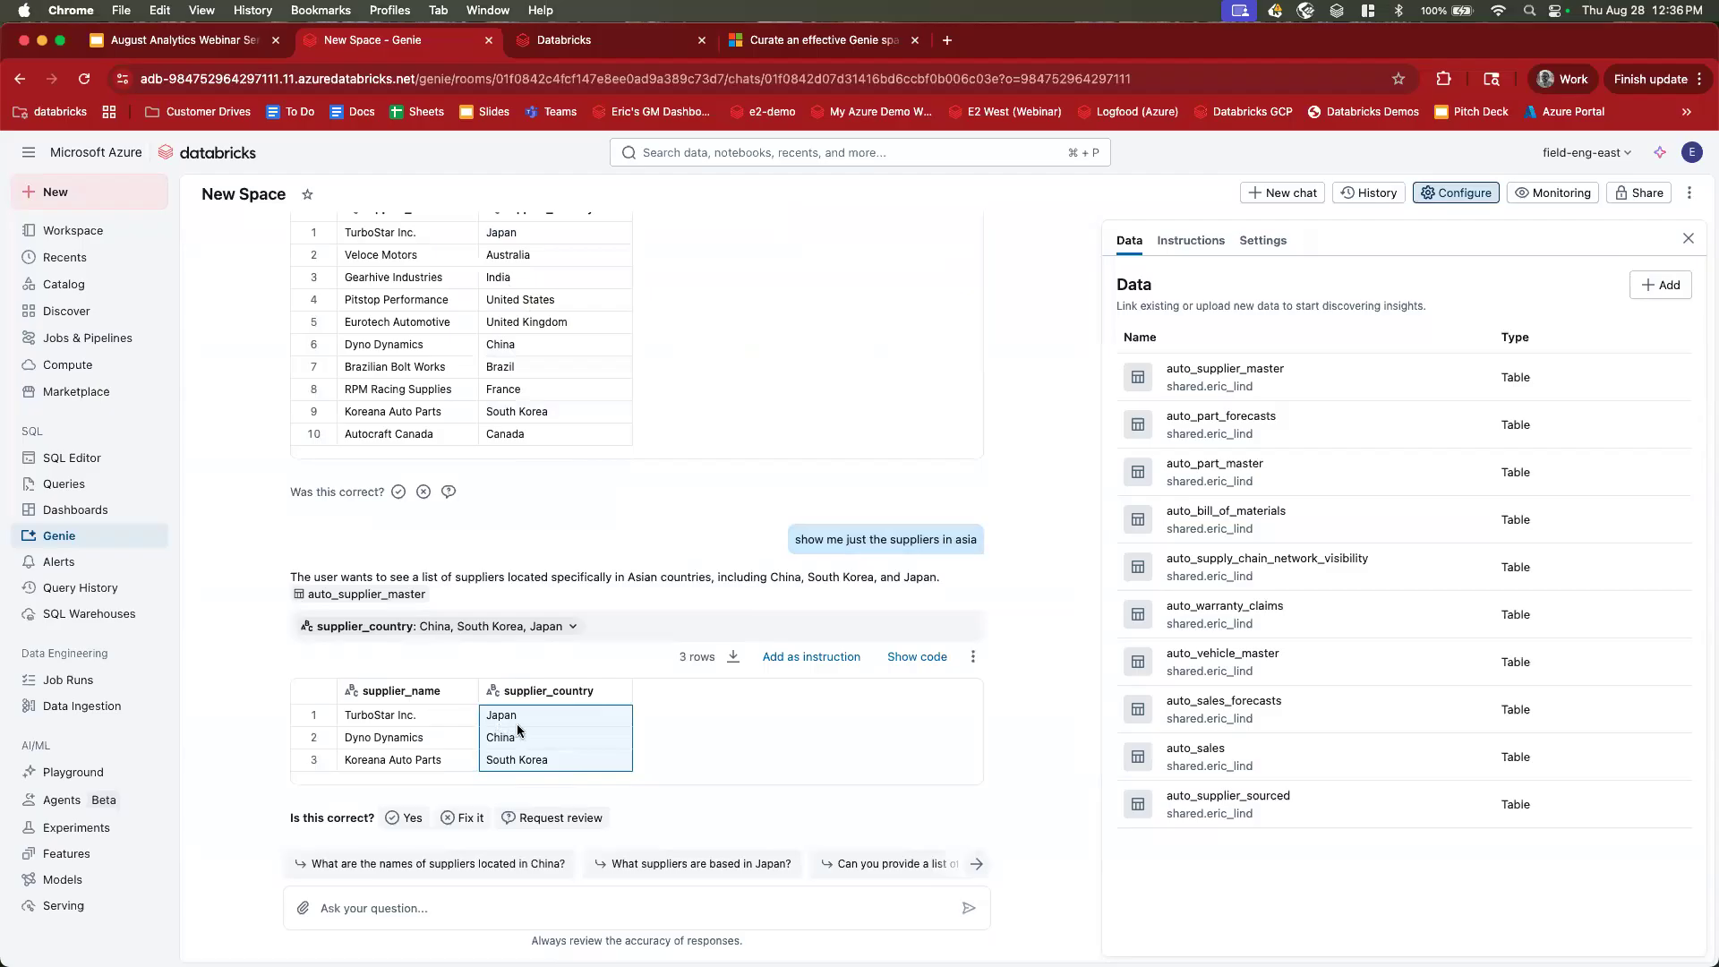
click(984, 536)
double_click(984, 540)
click(1033, 534)
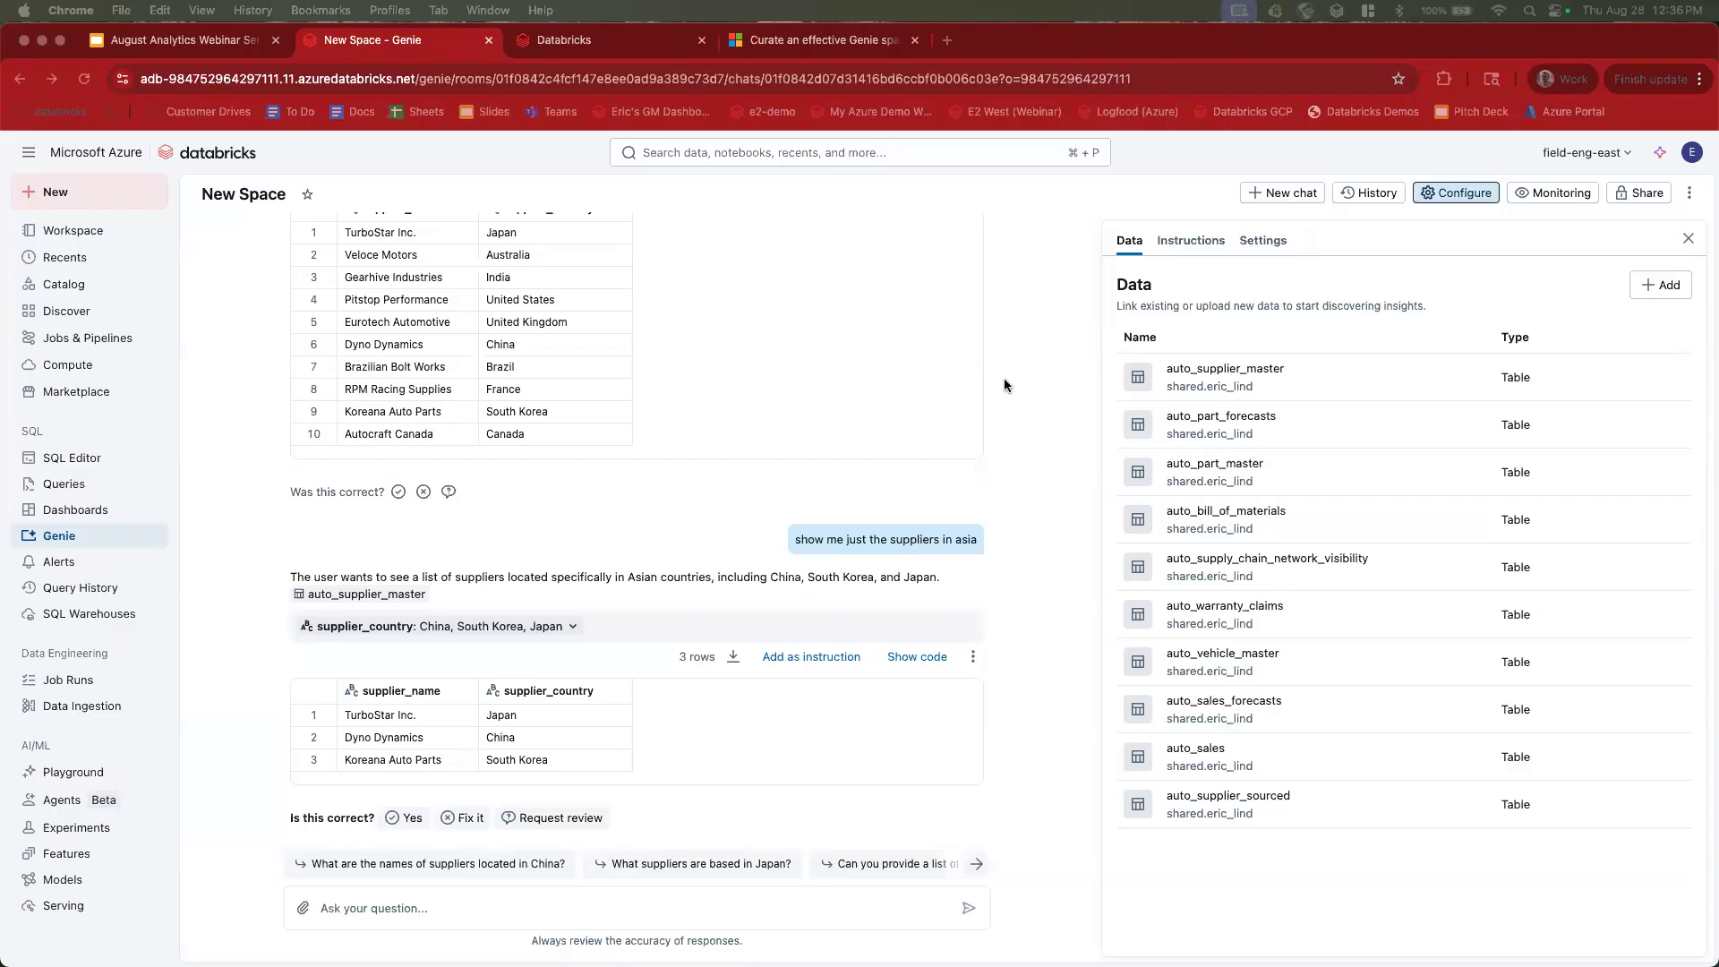
Show the eight predefined table joins under the space's Instructions.
click(1196, 242)
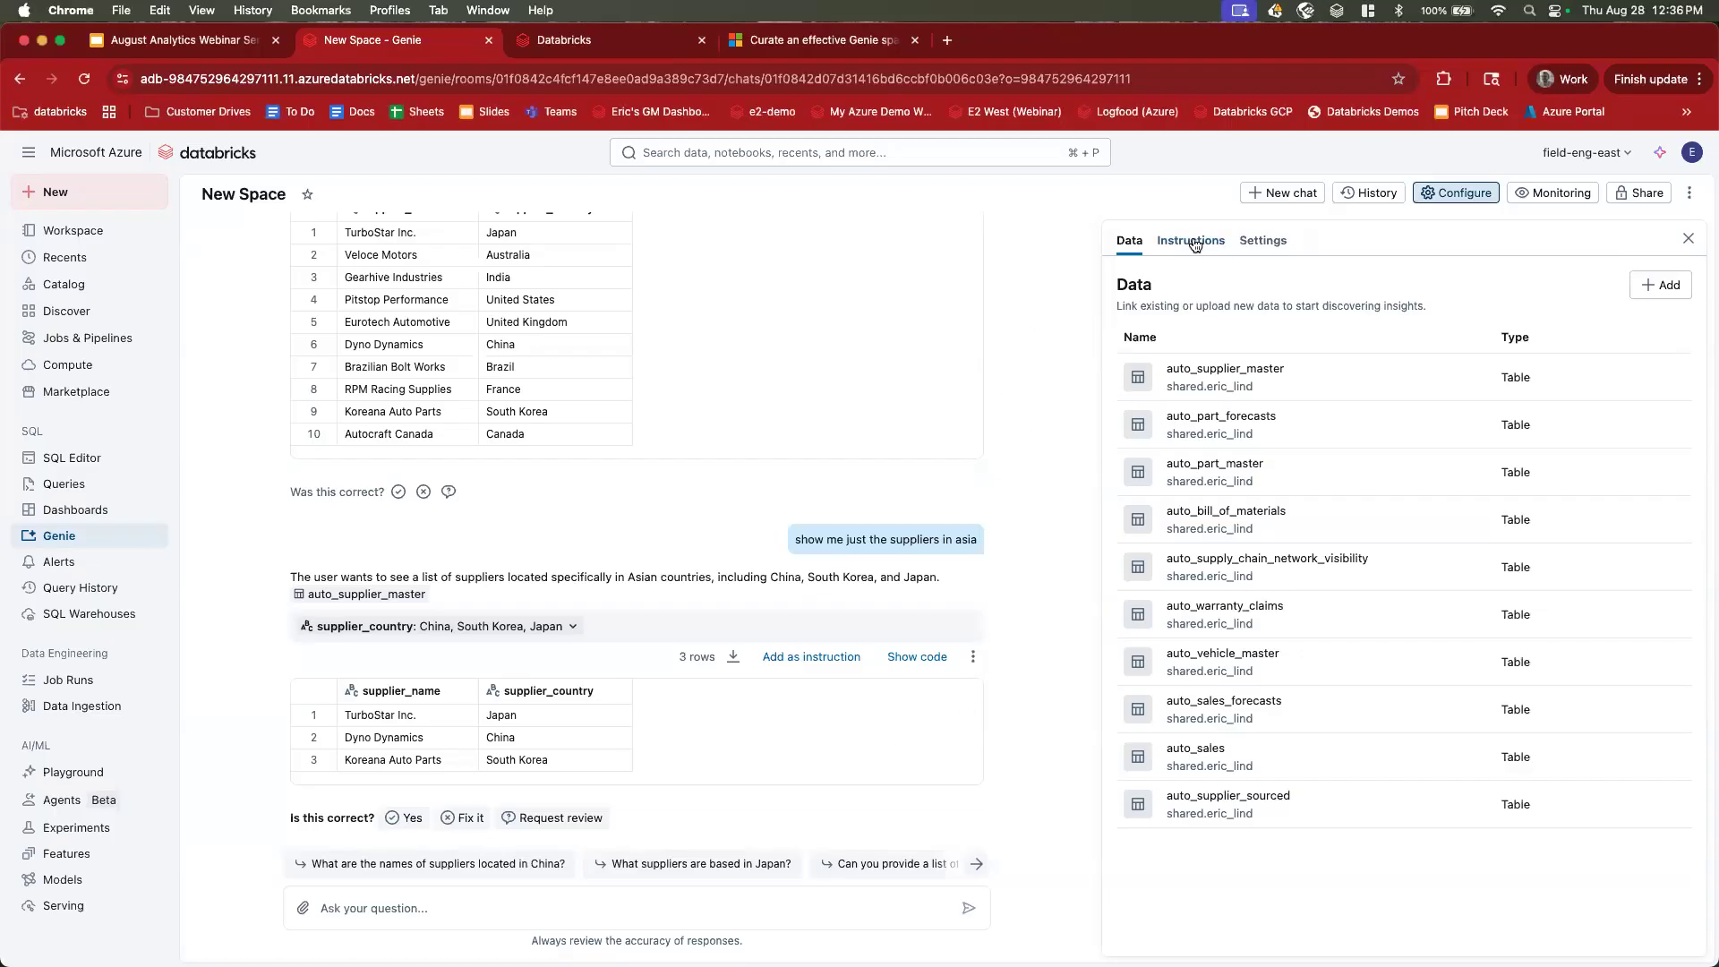
click(1196, 244)
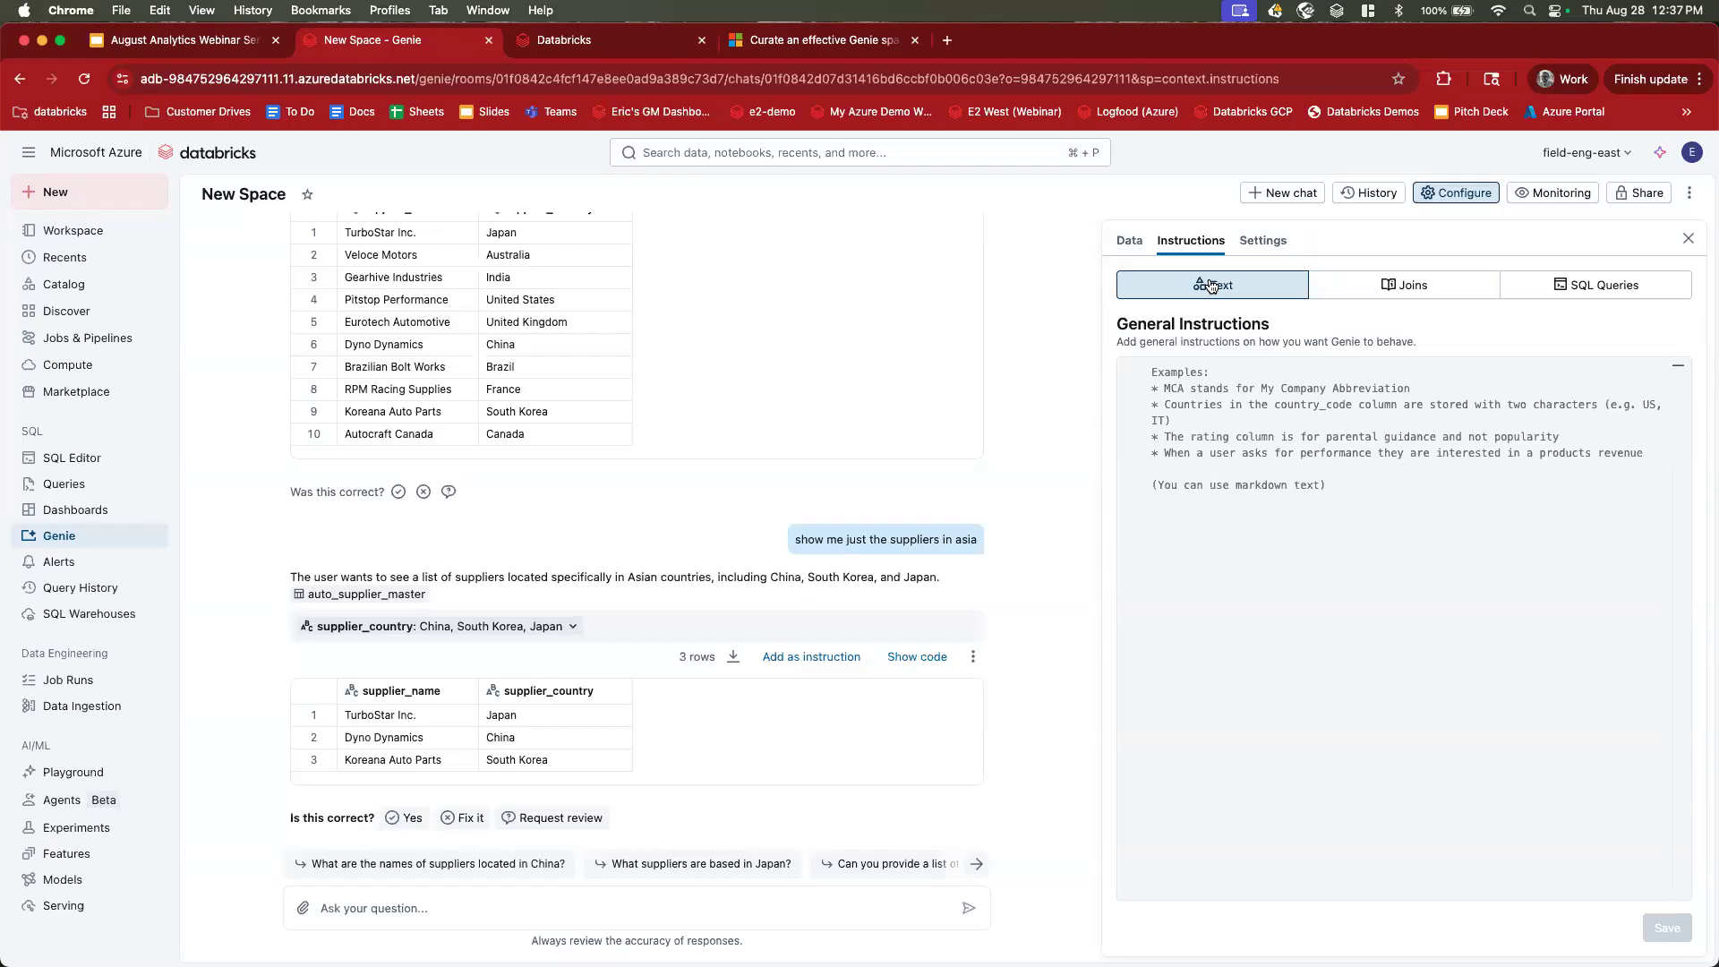
click(1401, 283)
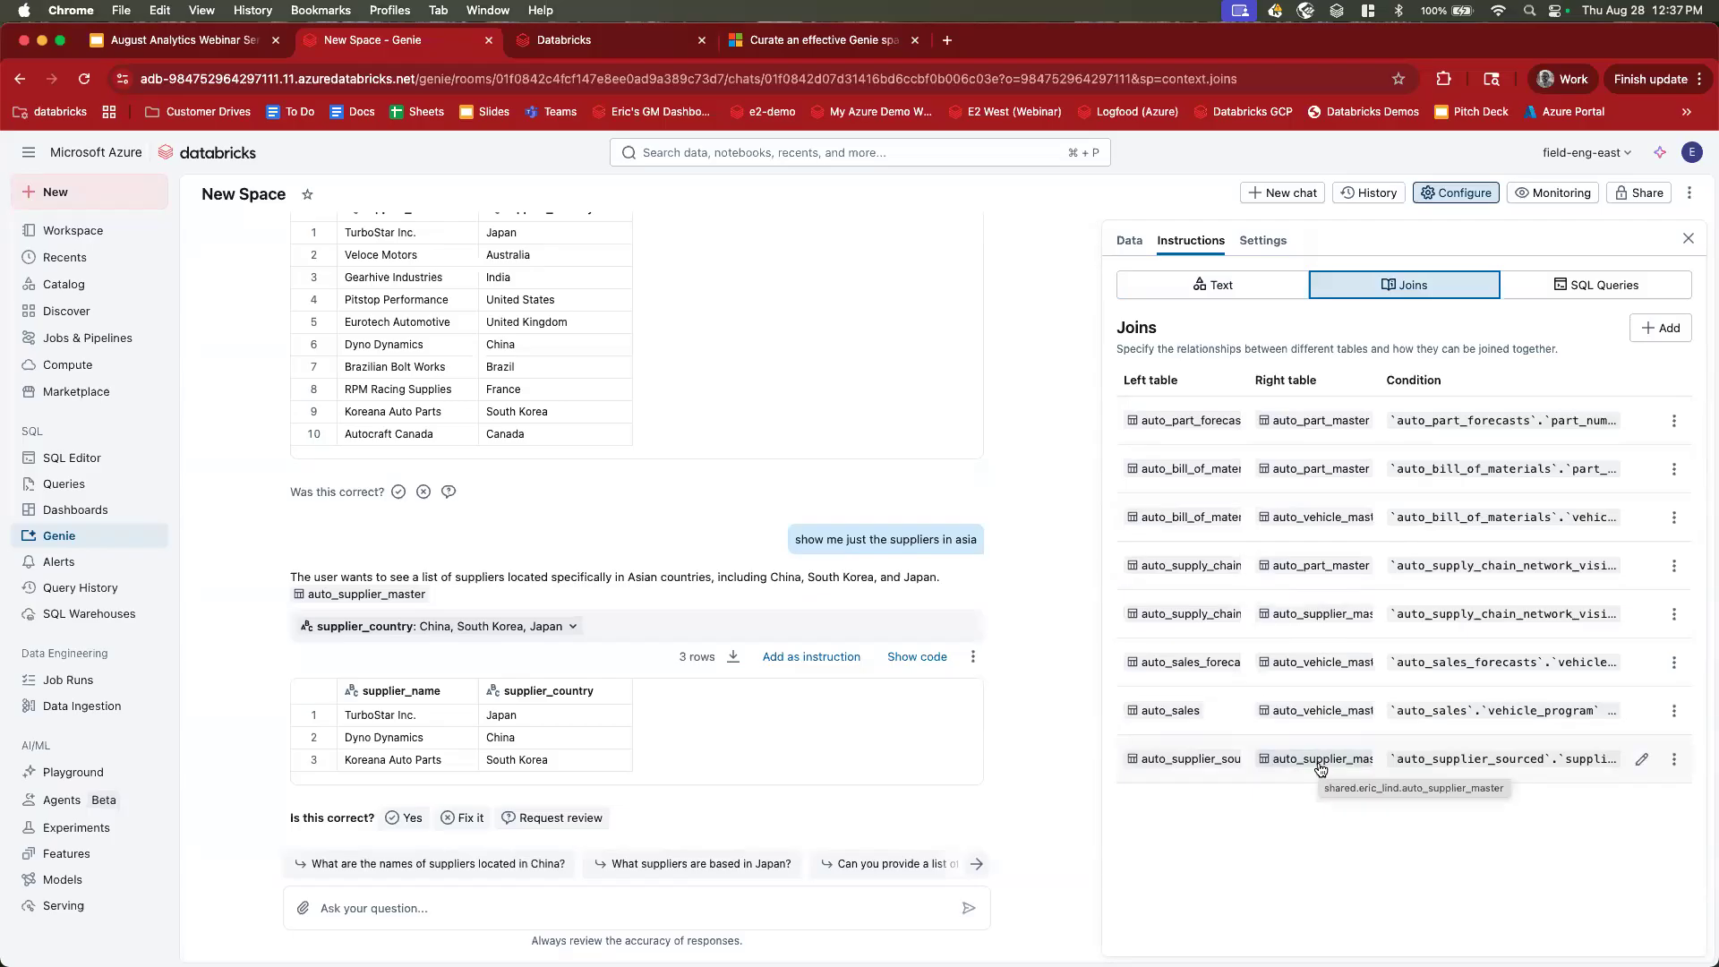
Cancel a new join definition without saving and show the still-empty SQL Queries section.
click(1654, 330)
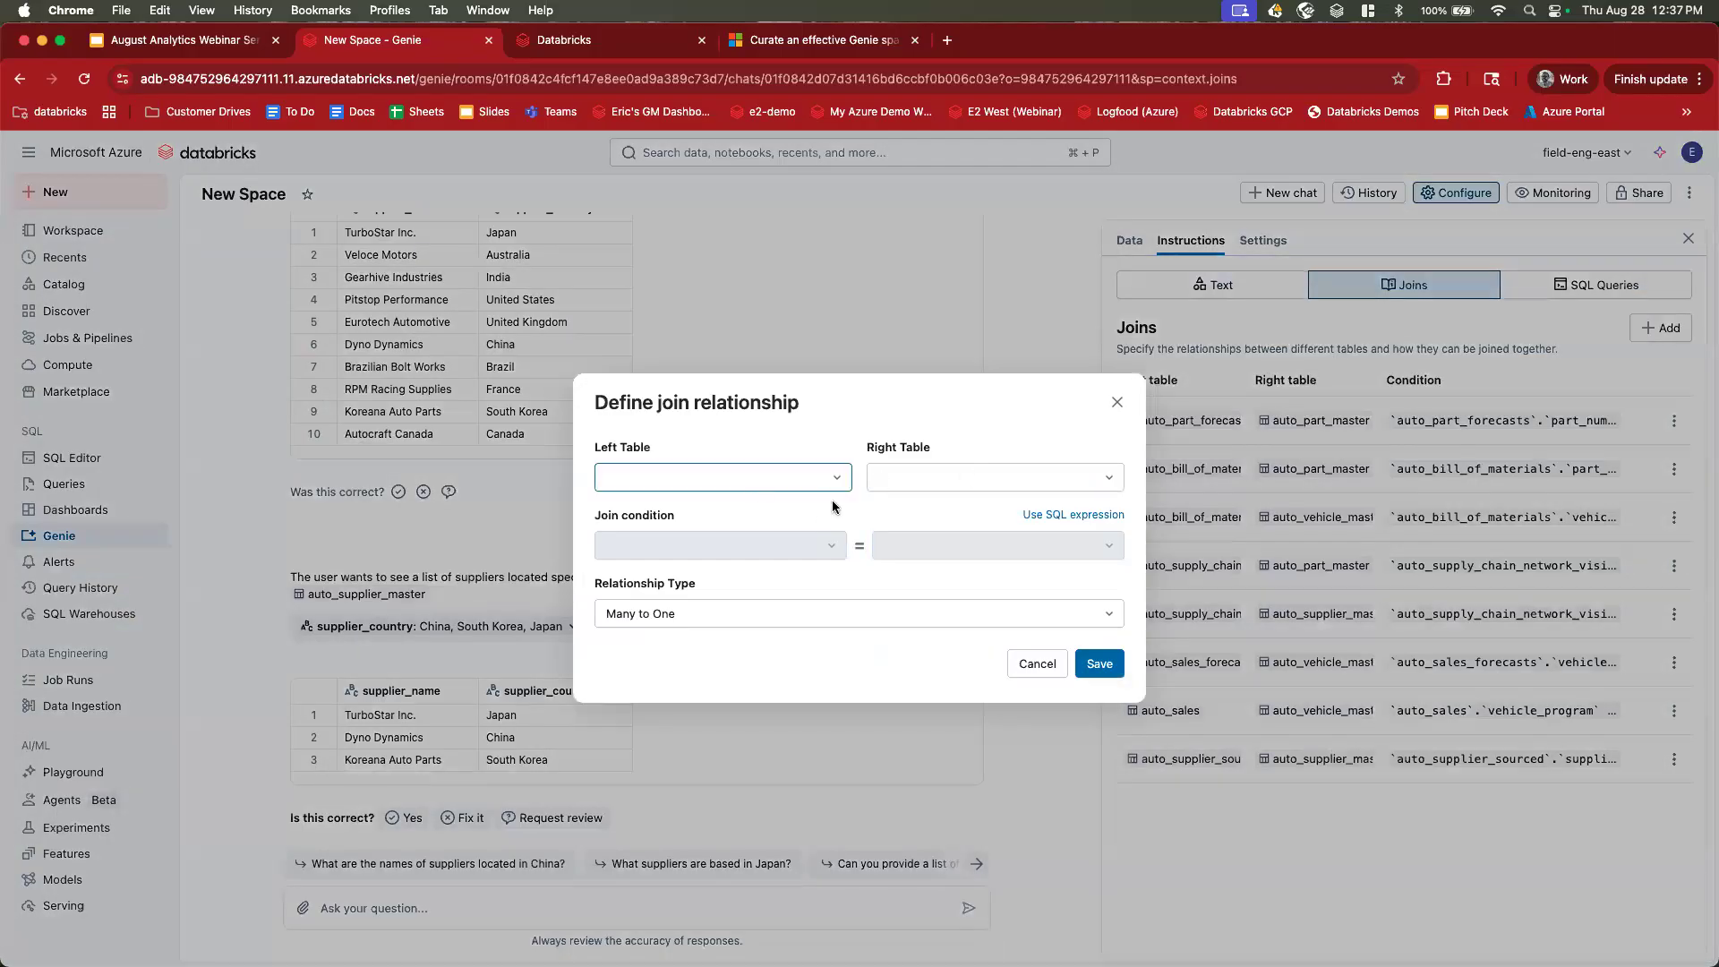
click(1118, 404)
click(1587, 288)
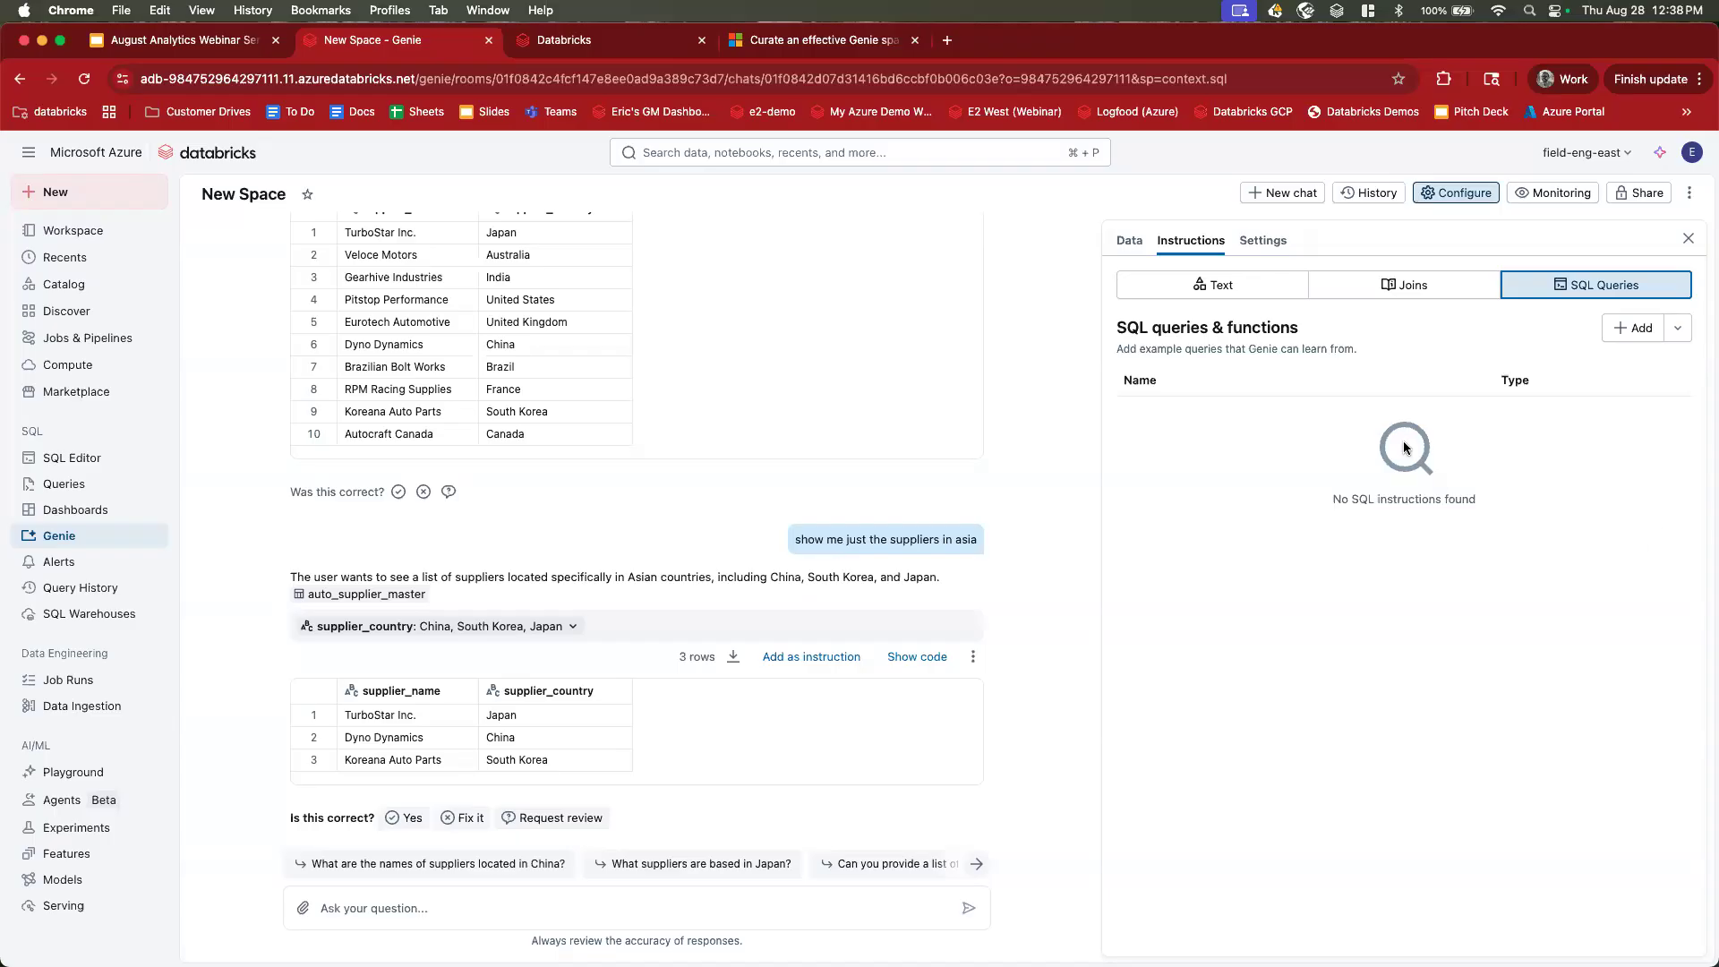
Paste the Country<->Continent mapping for Asia, South America, Europe and North America into General Instructions and save.
click(1218, 292)
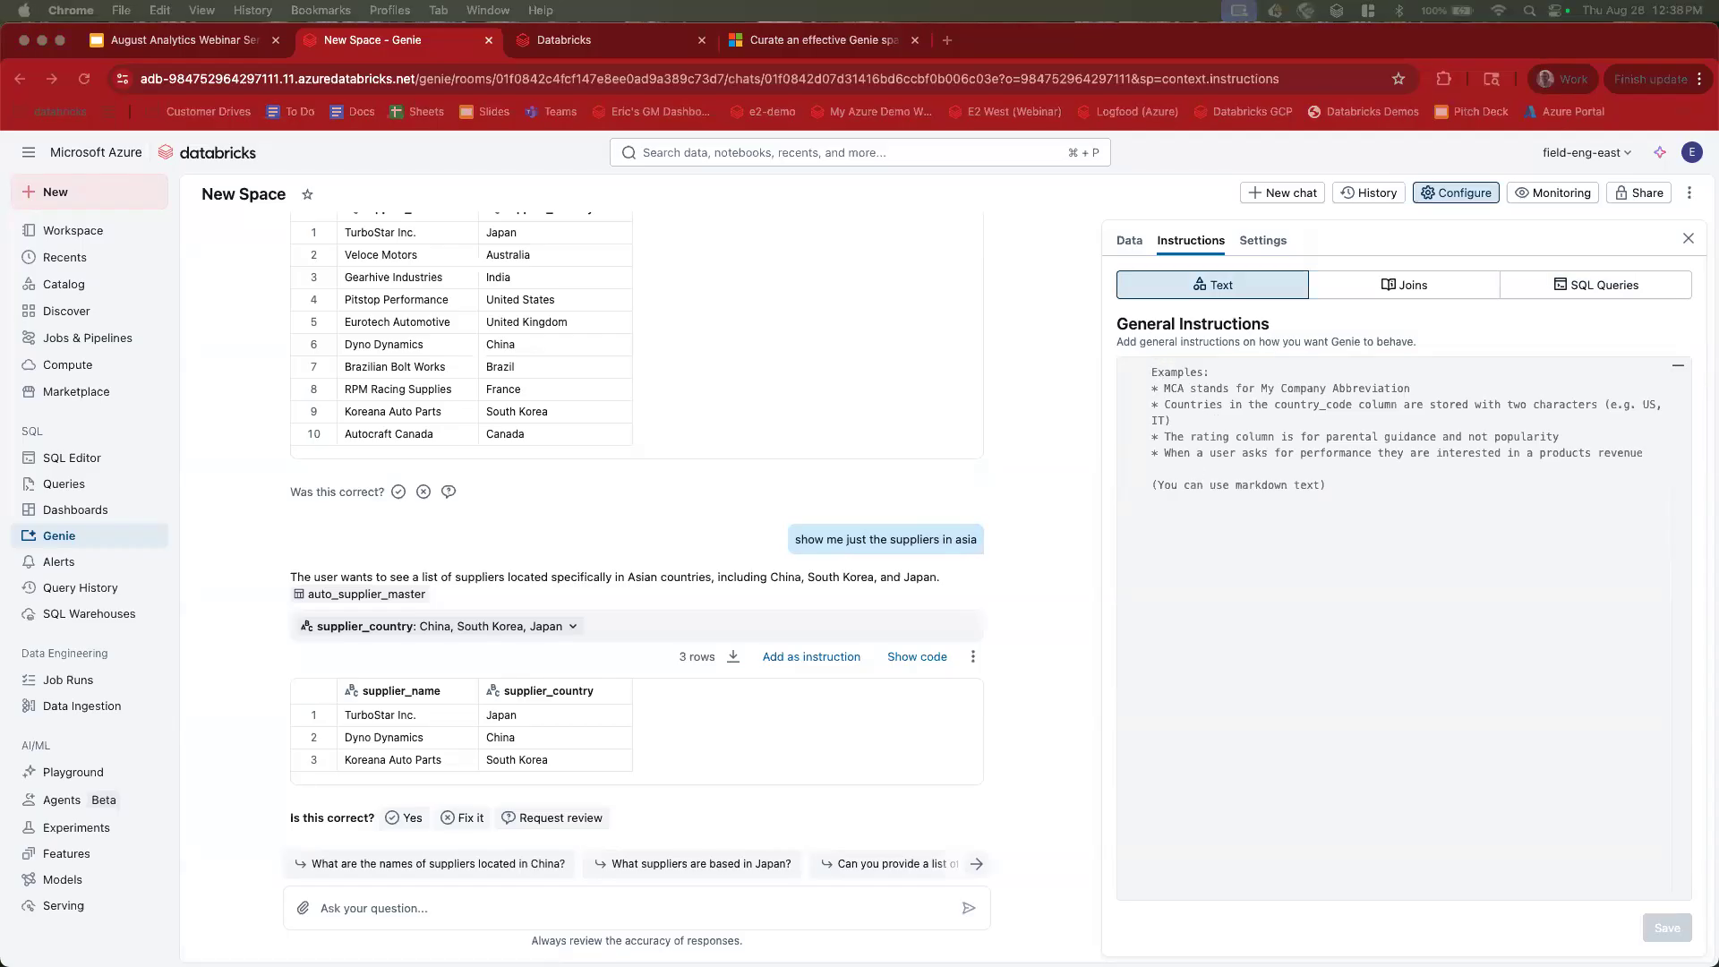
click(1271, 564)
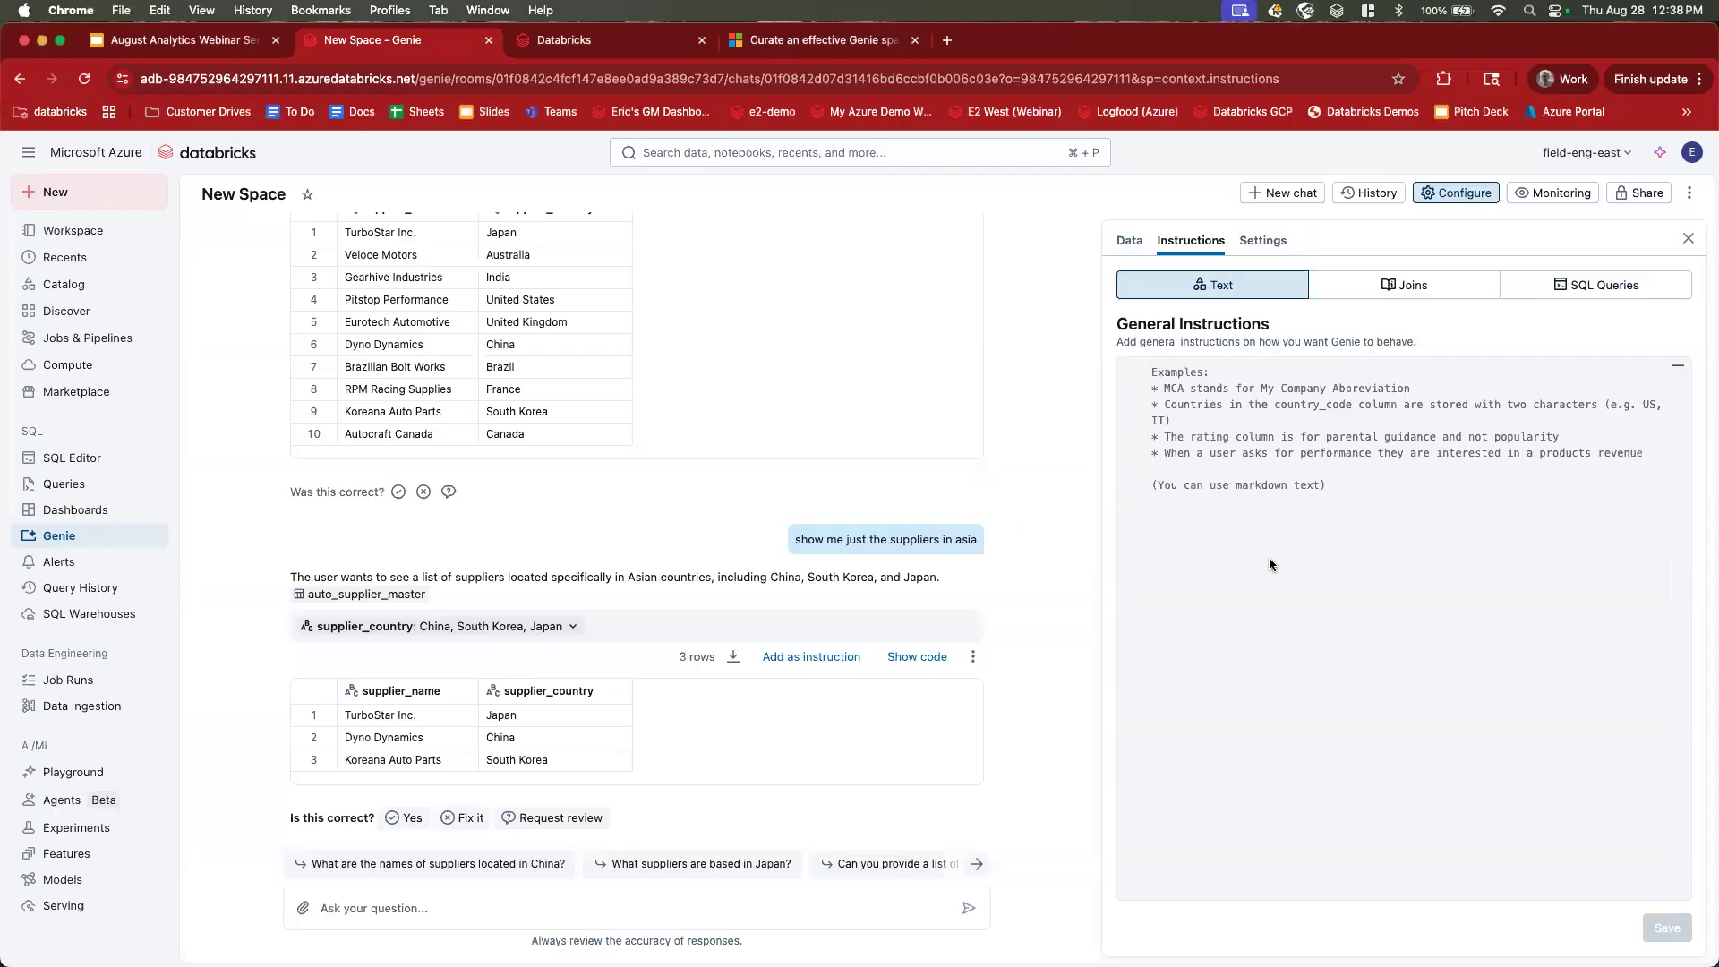
text(Country<->Continent Mapping: Asia:[Japan, Australia, India, China, South Korea] South America:[Brazil] Europe:[United Kingdom, UK] North America:[United States, USA])
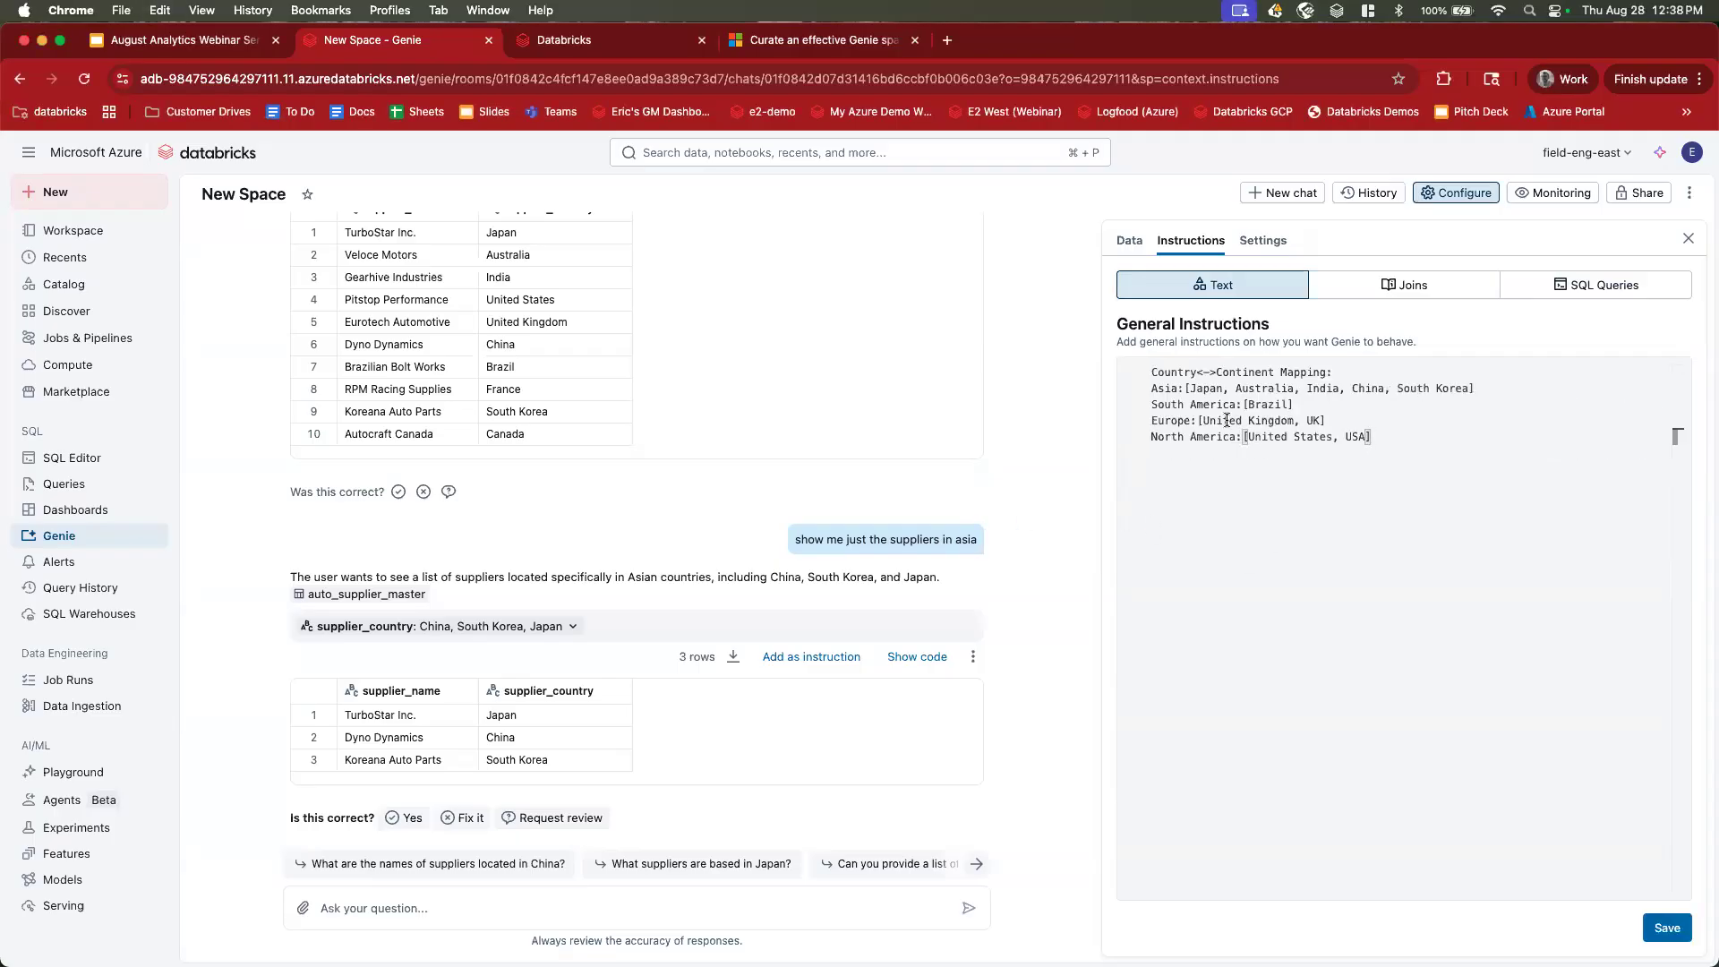
key(Return)
key(Return)
drag(1156, 373, 1388, 439)
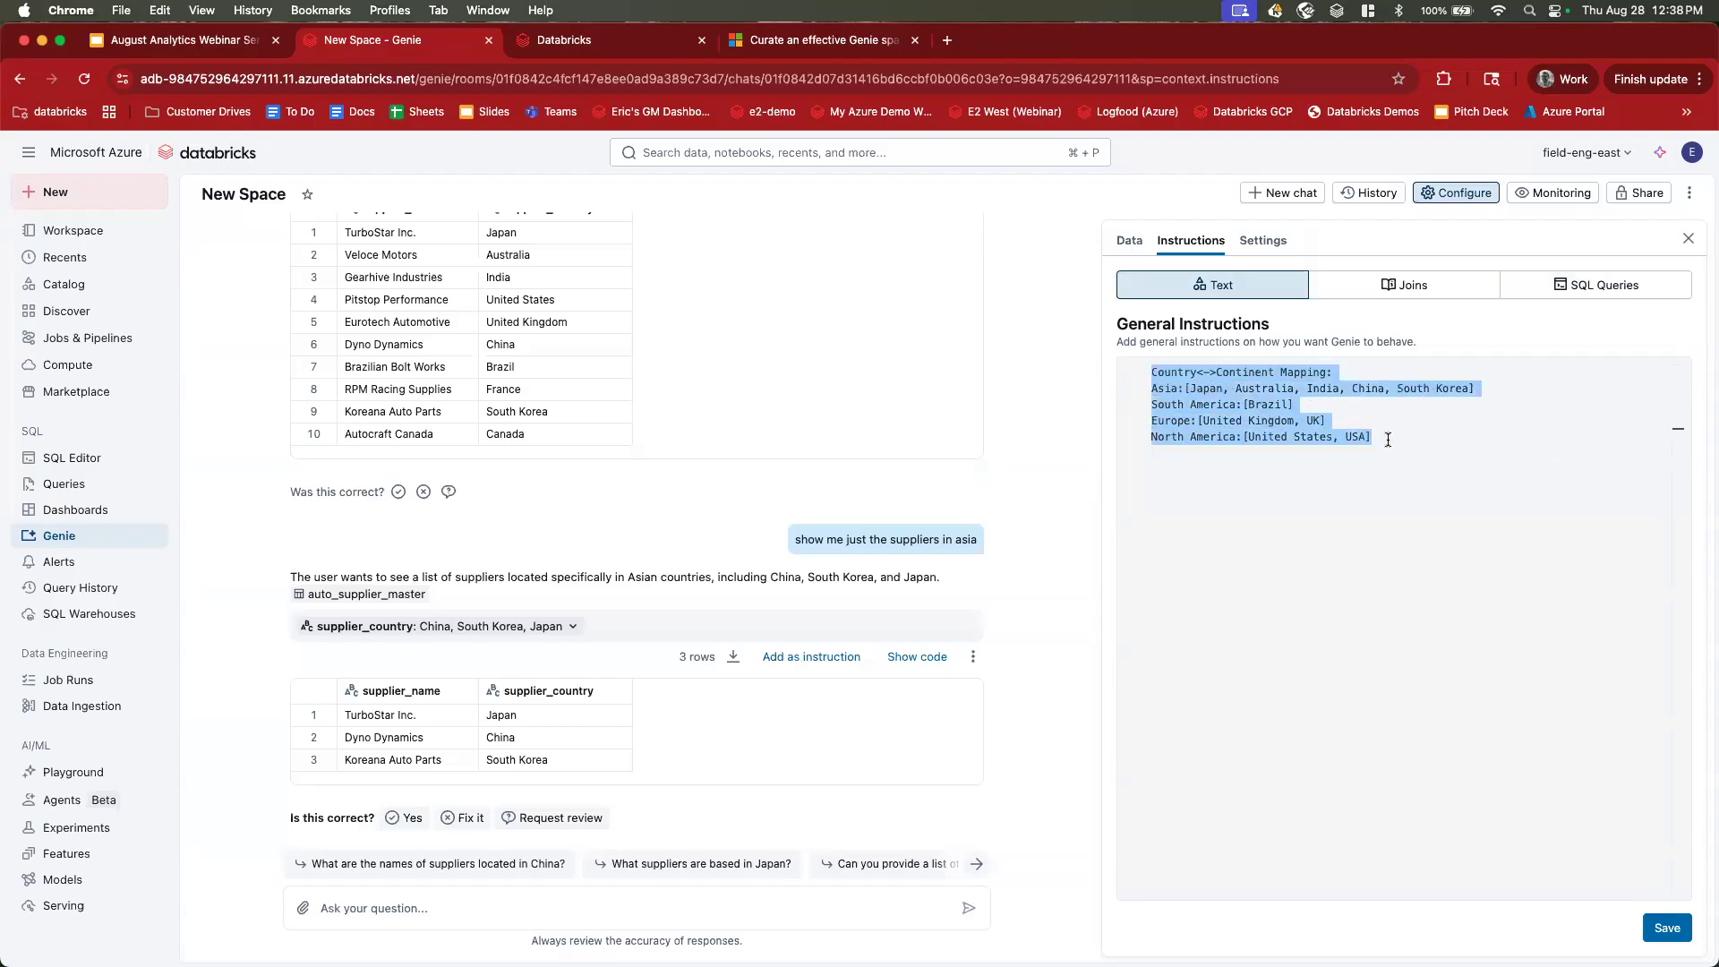
click(1387, 436)
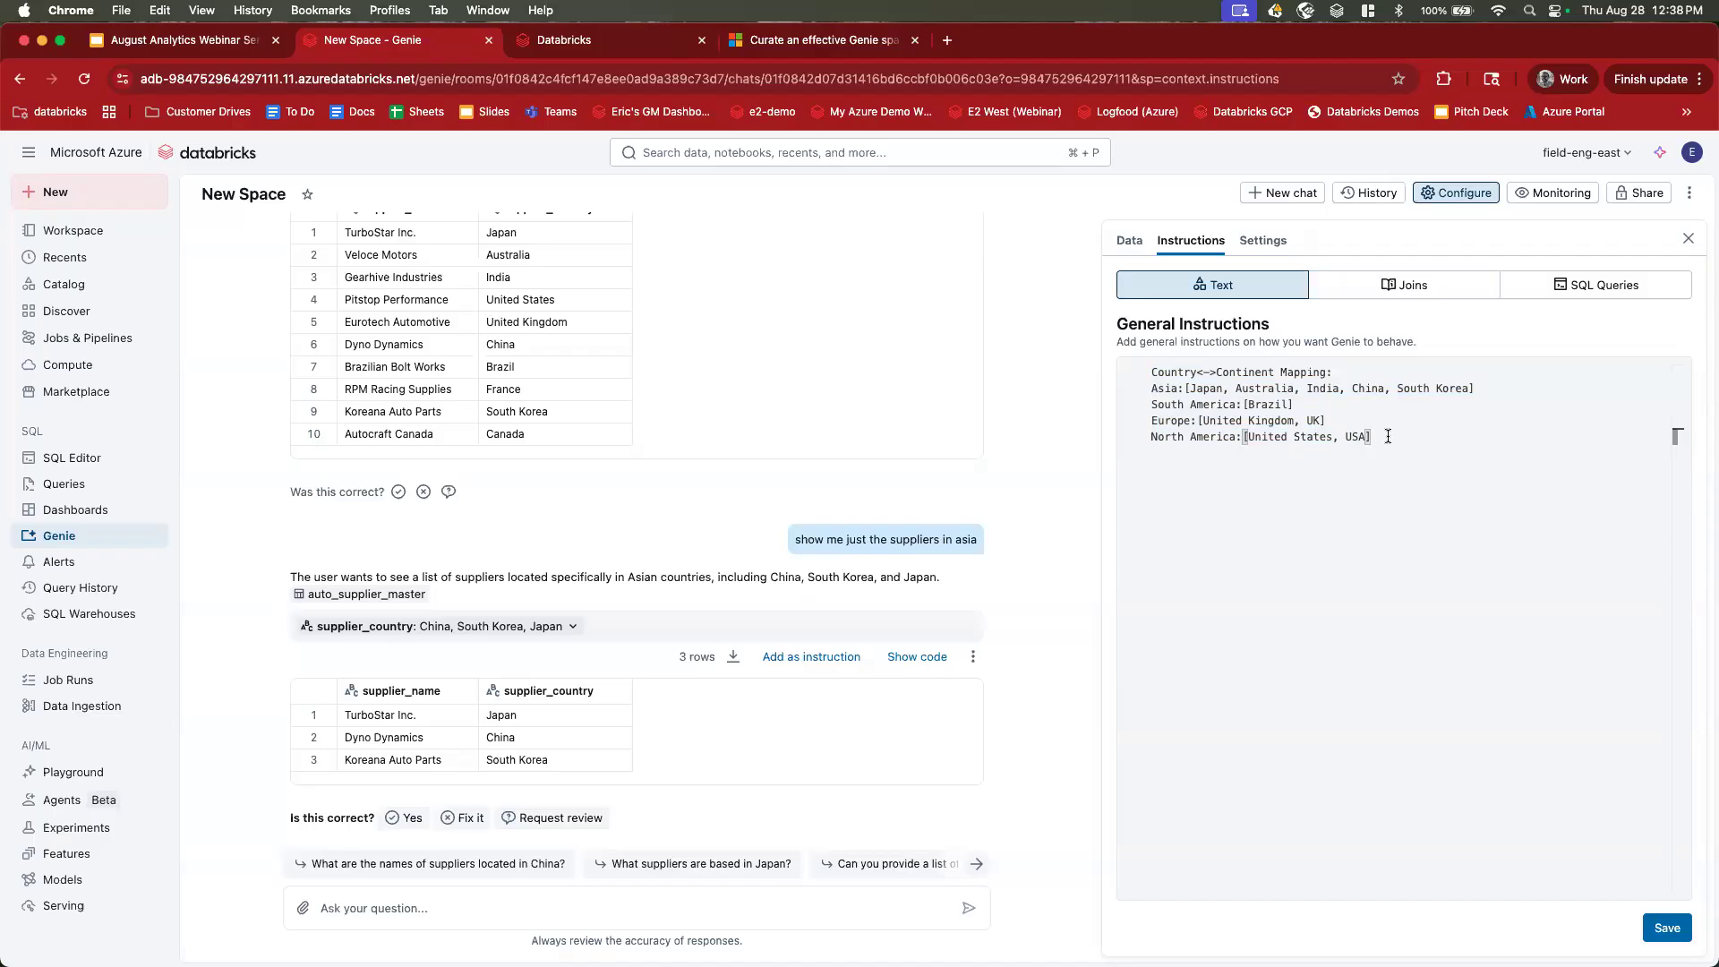
key(shift+Up)
key(shift+Up)
key(shift+Up)
key(shift+Up)
key(shift+Up)
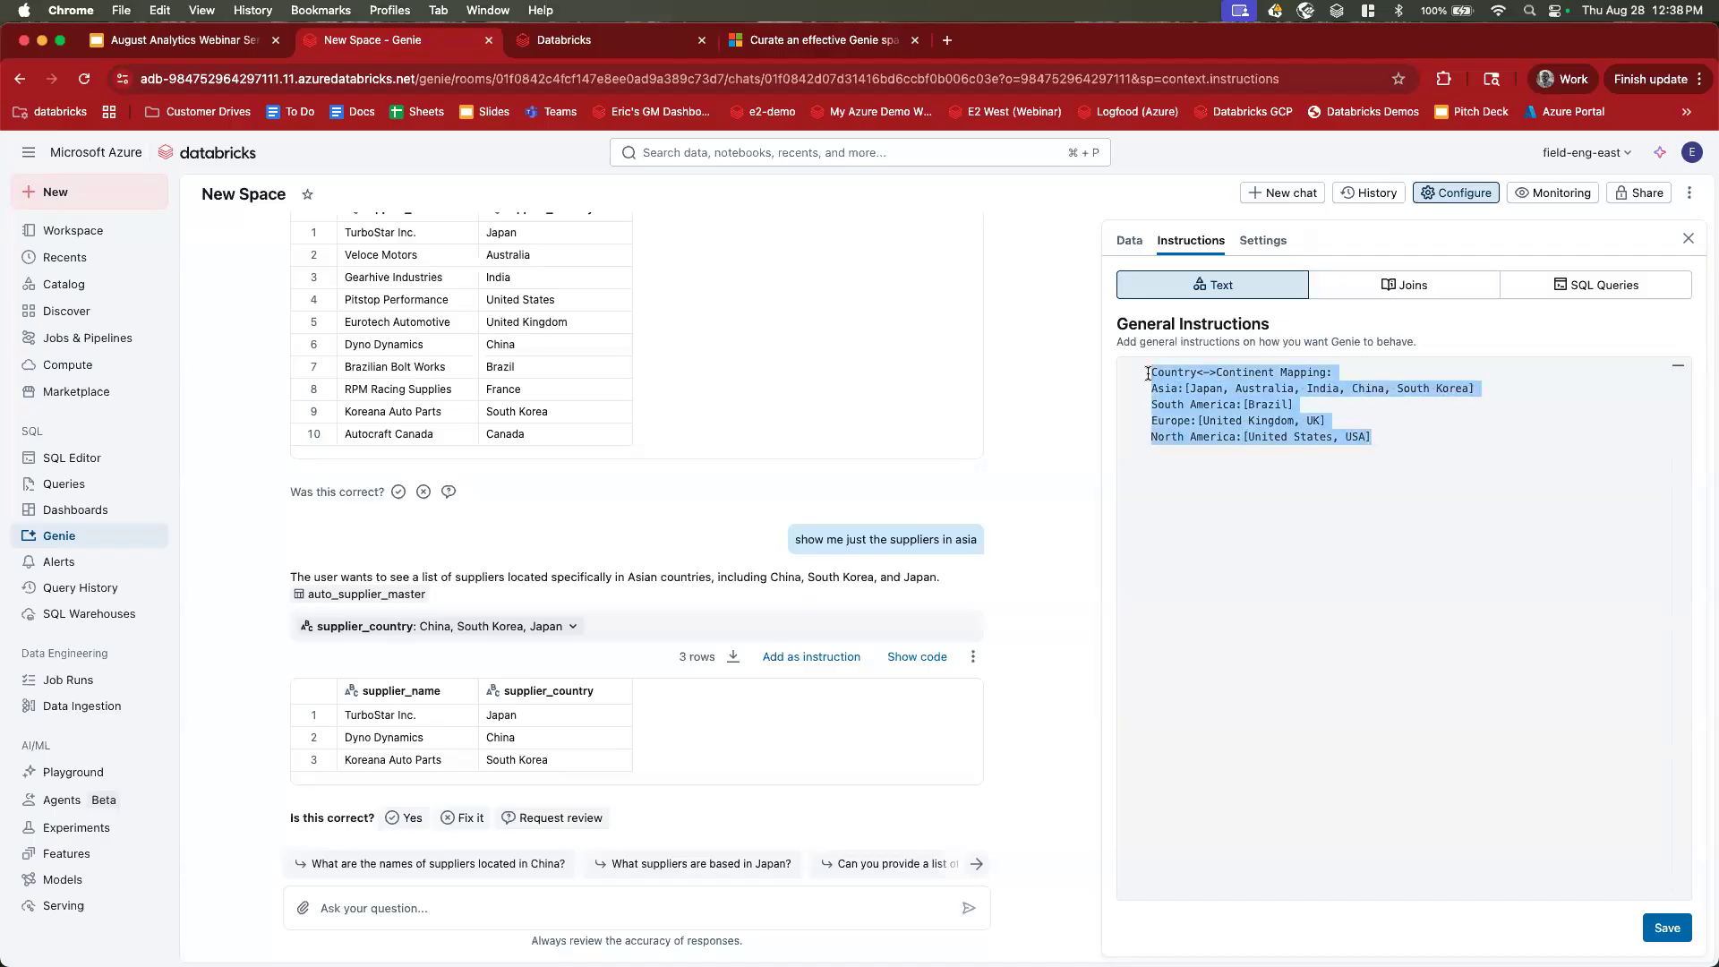
click(1280, 454)
click(1662, 934)
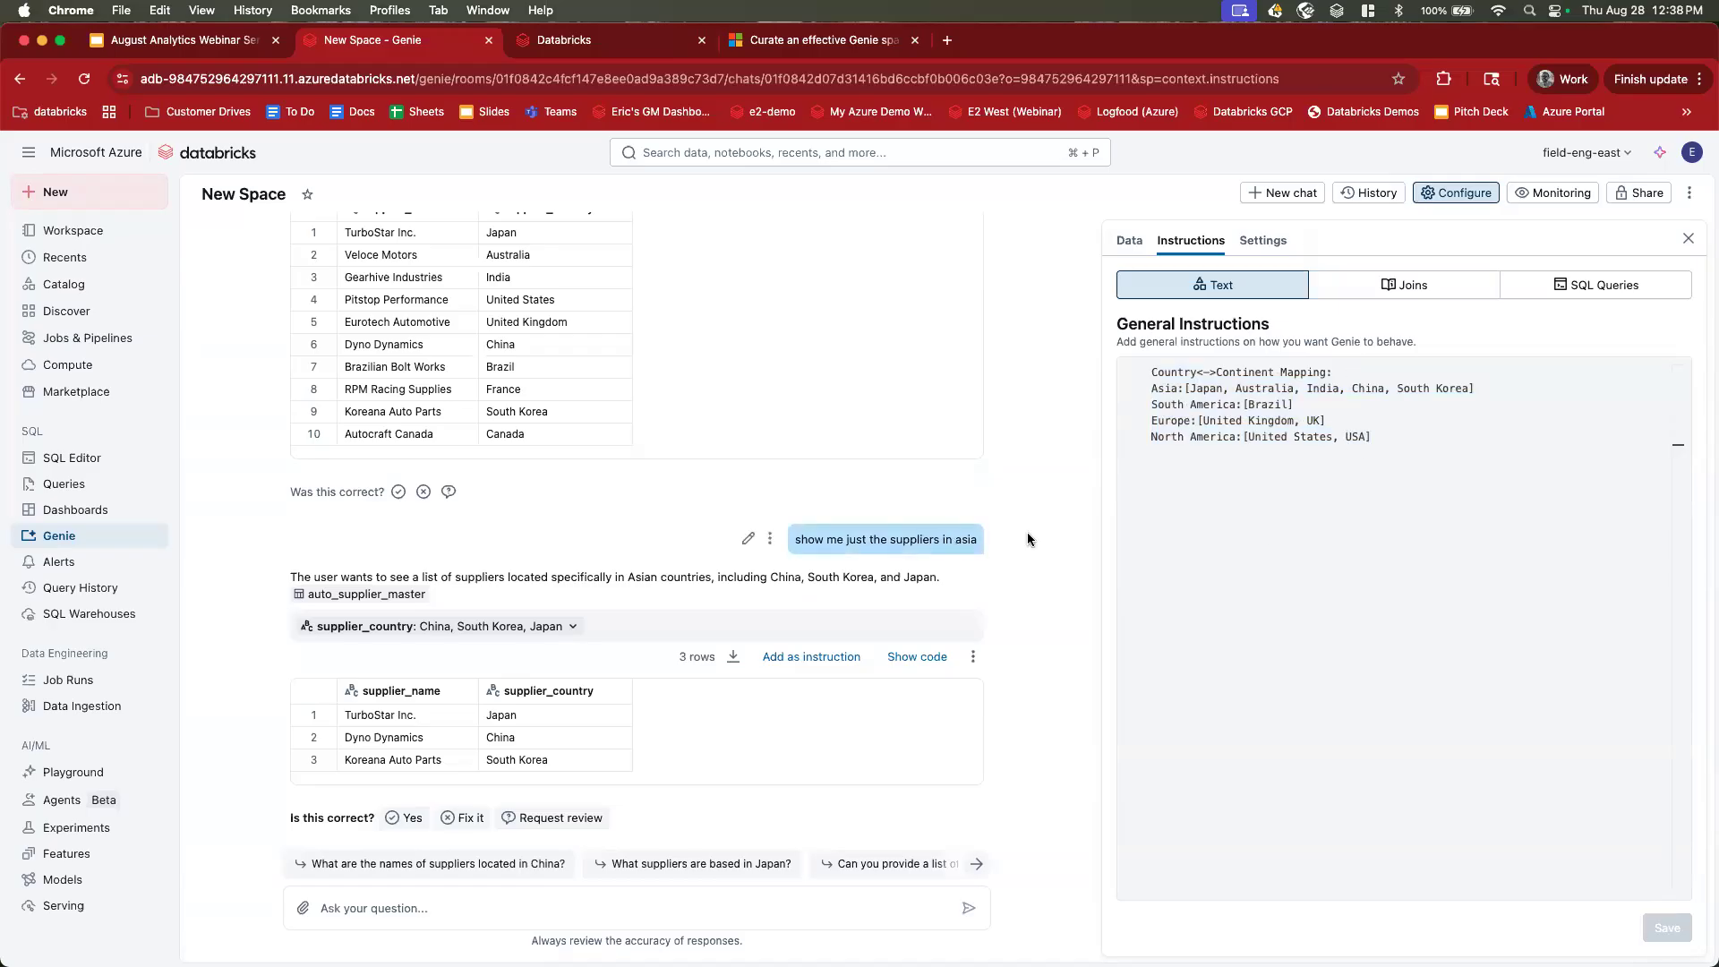
scroll(1039, 542, down, 4)
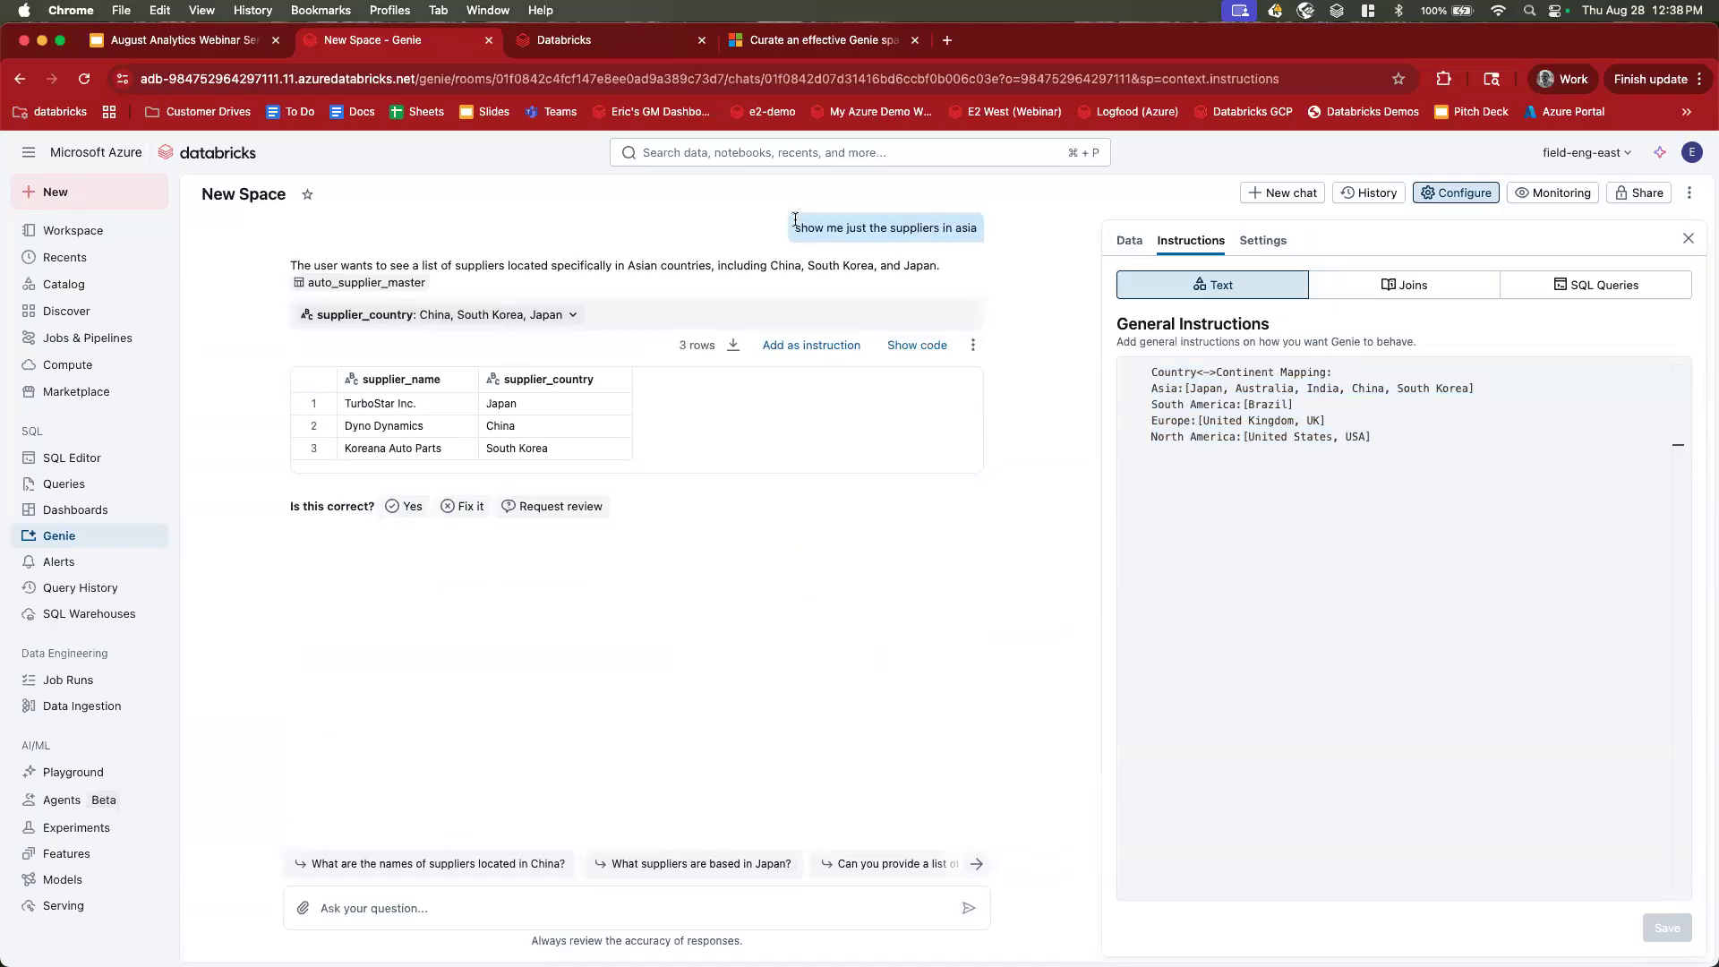
Re-send 'show me just the suppliers in asia' and compare it against the Asia mapping line.
click(624, 909)
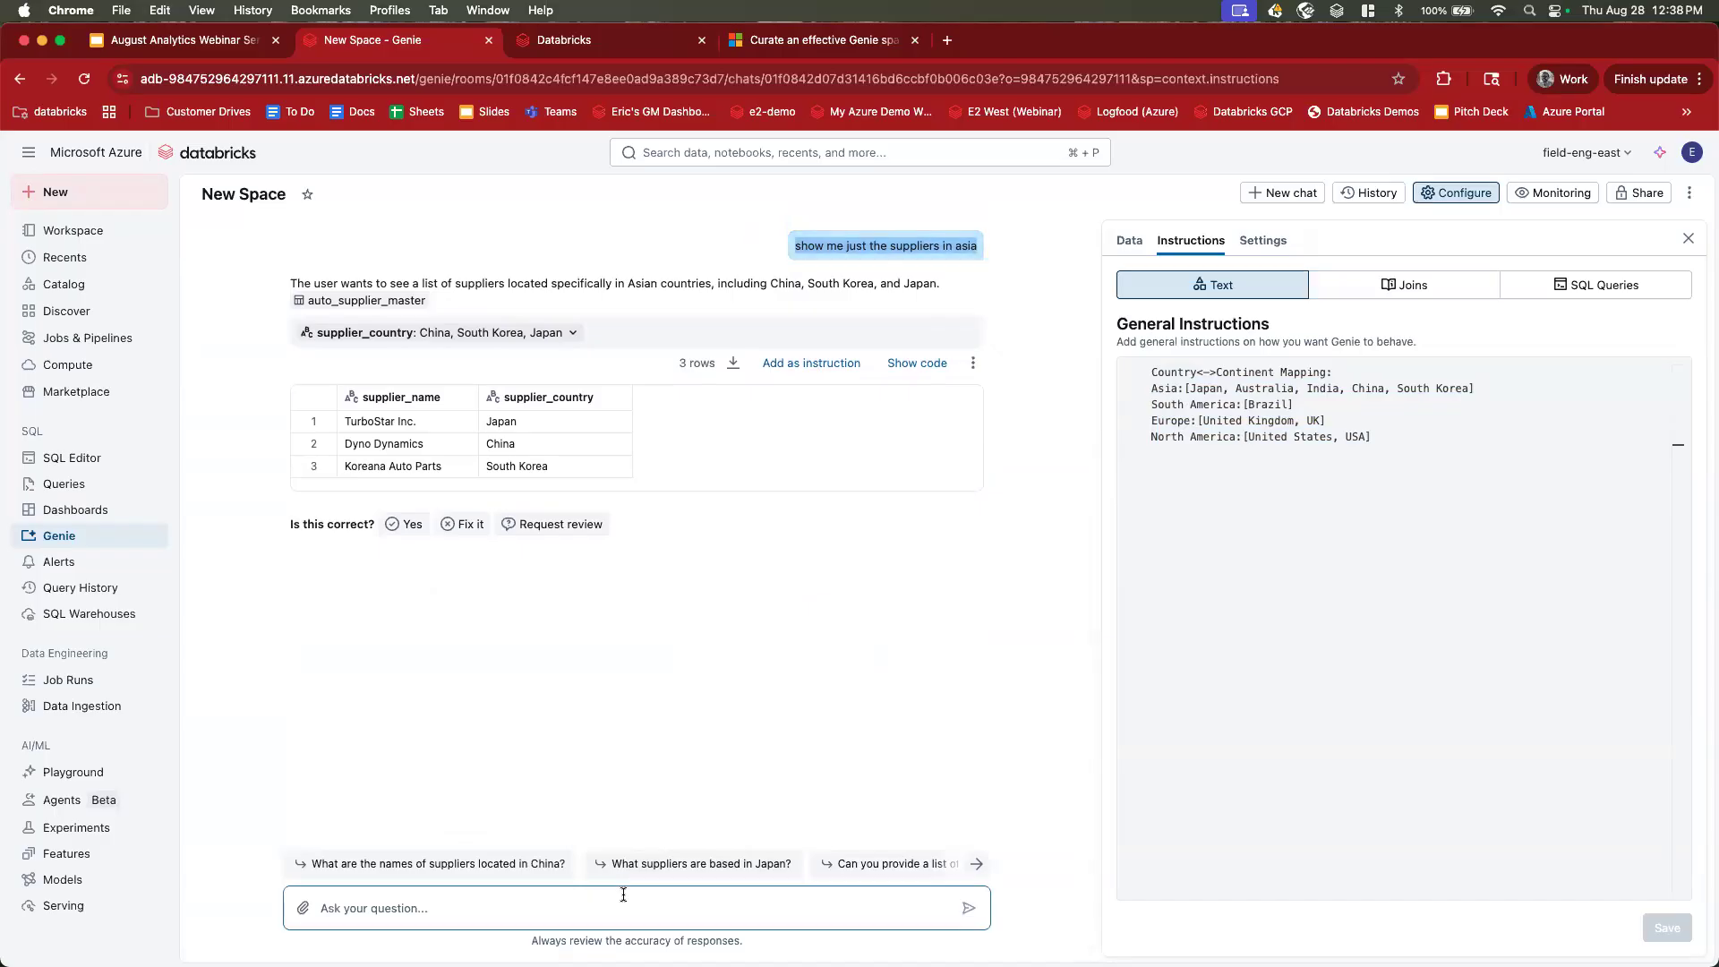
text(show me just the suppliers in asia)
key(Return)
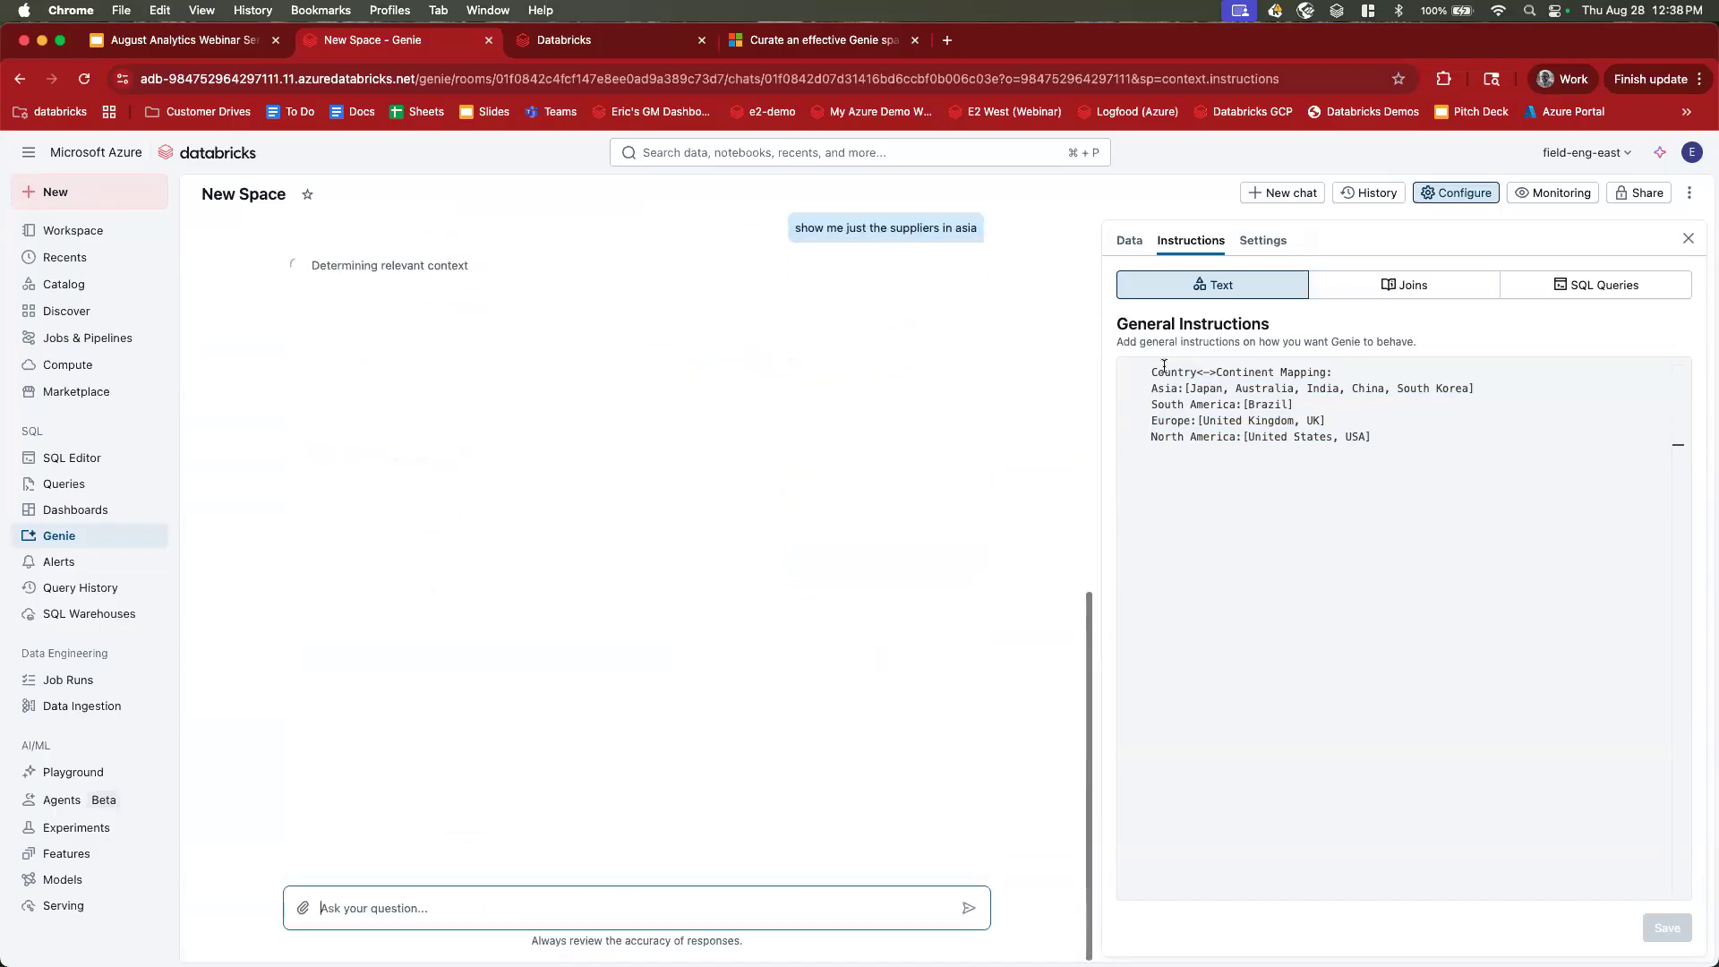
drag(1153, 389, 1507, 388)
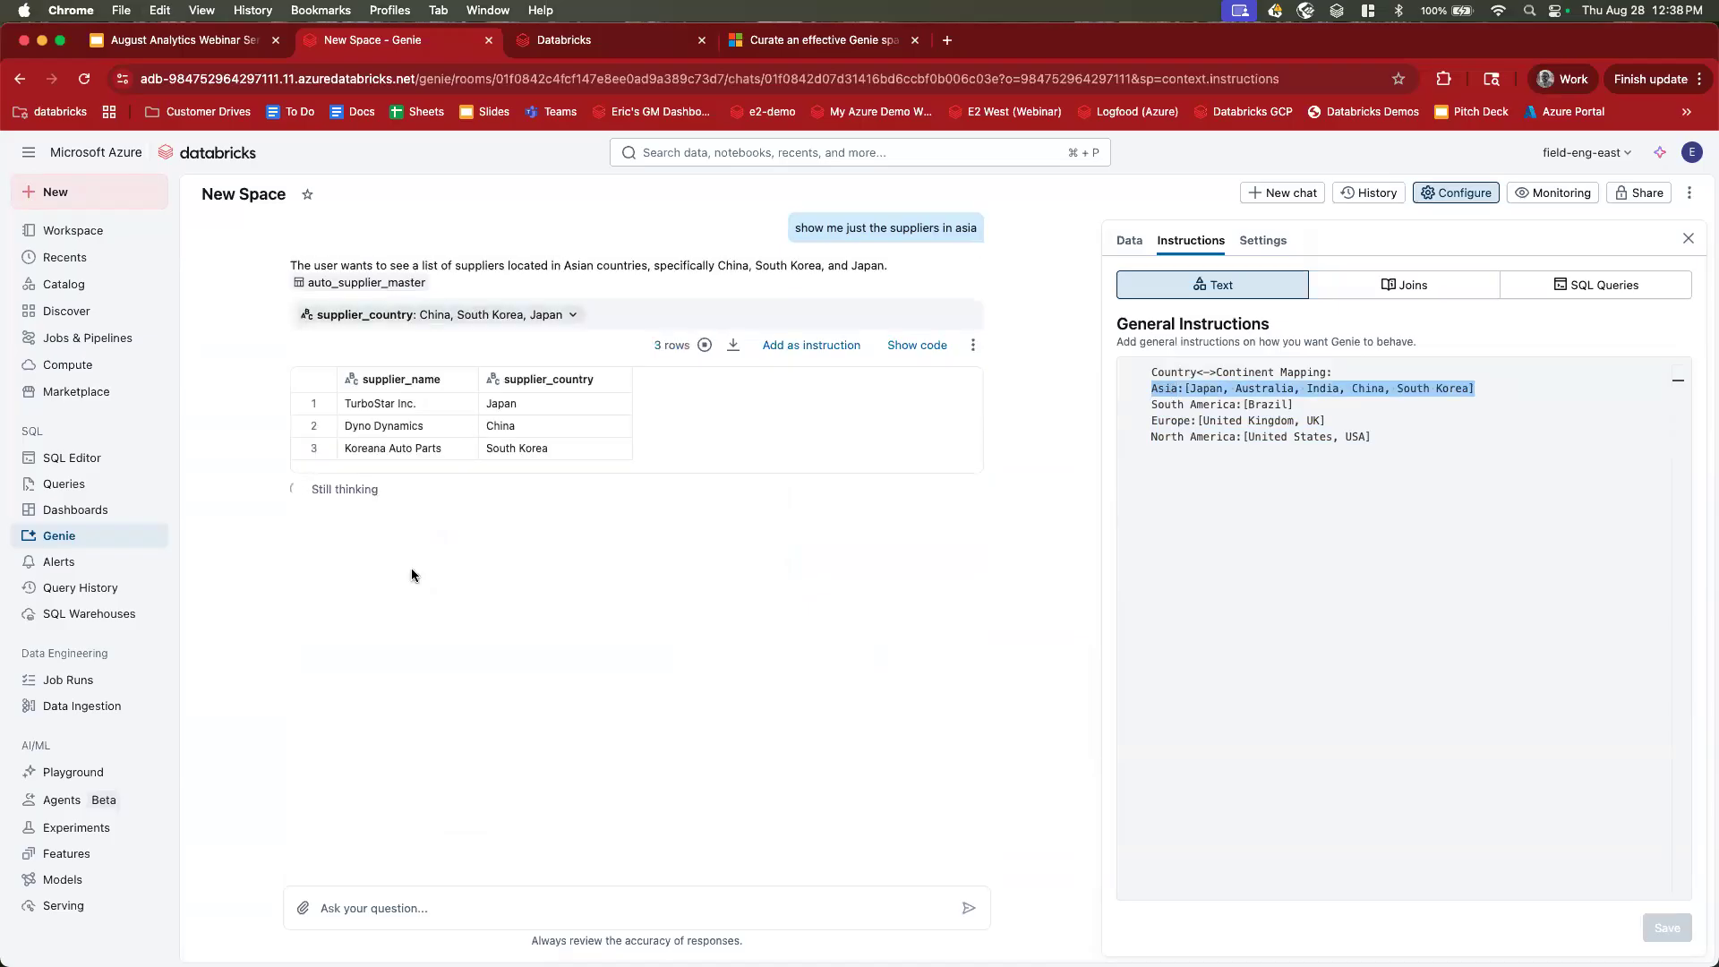
click(1155, 388)
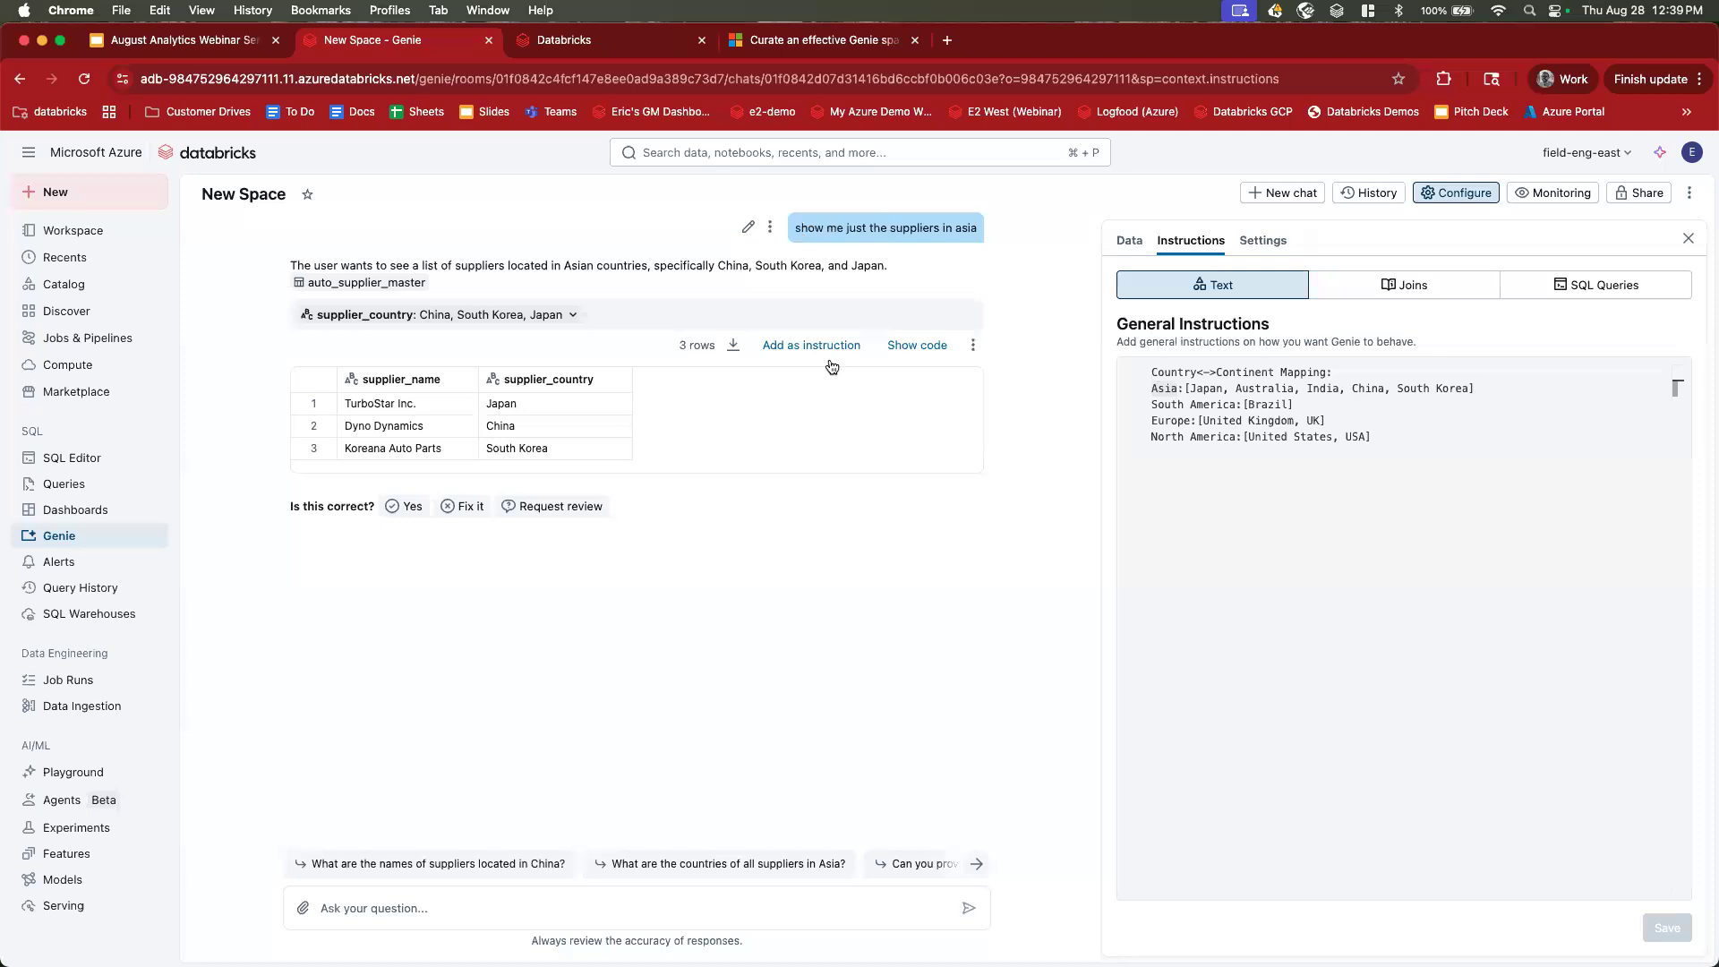
Ask Genie 'show me the suppliers in south america', then type a follow-up asking for suppliers in Asia.
click(569, 907)
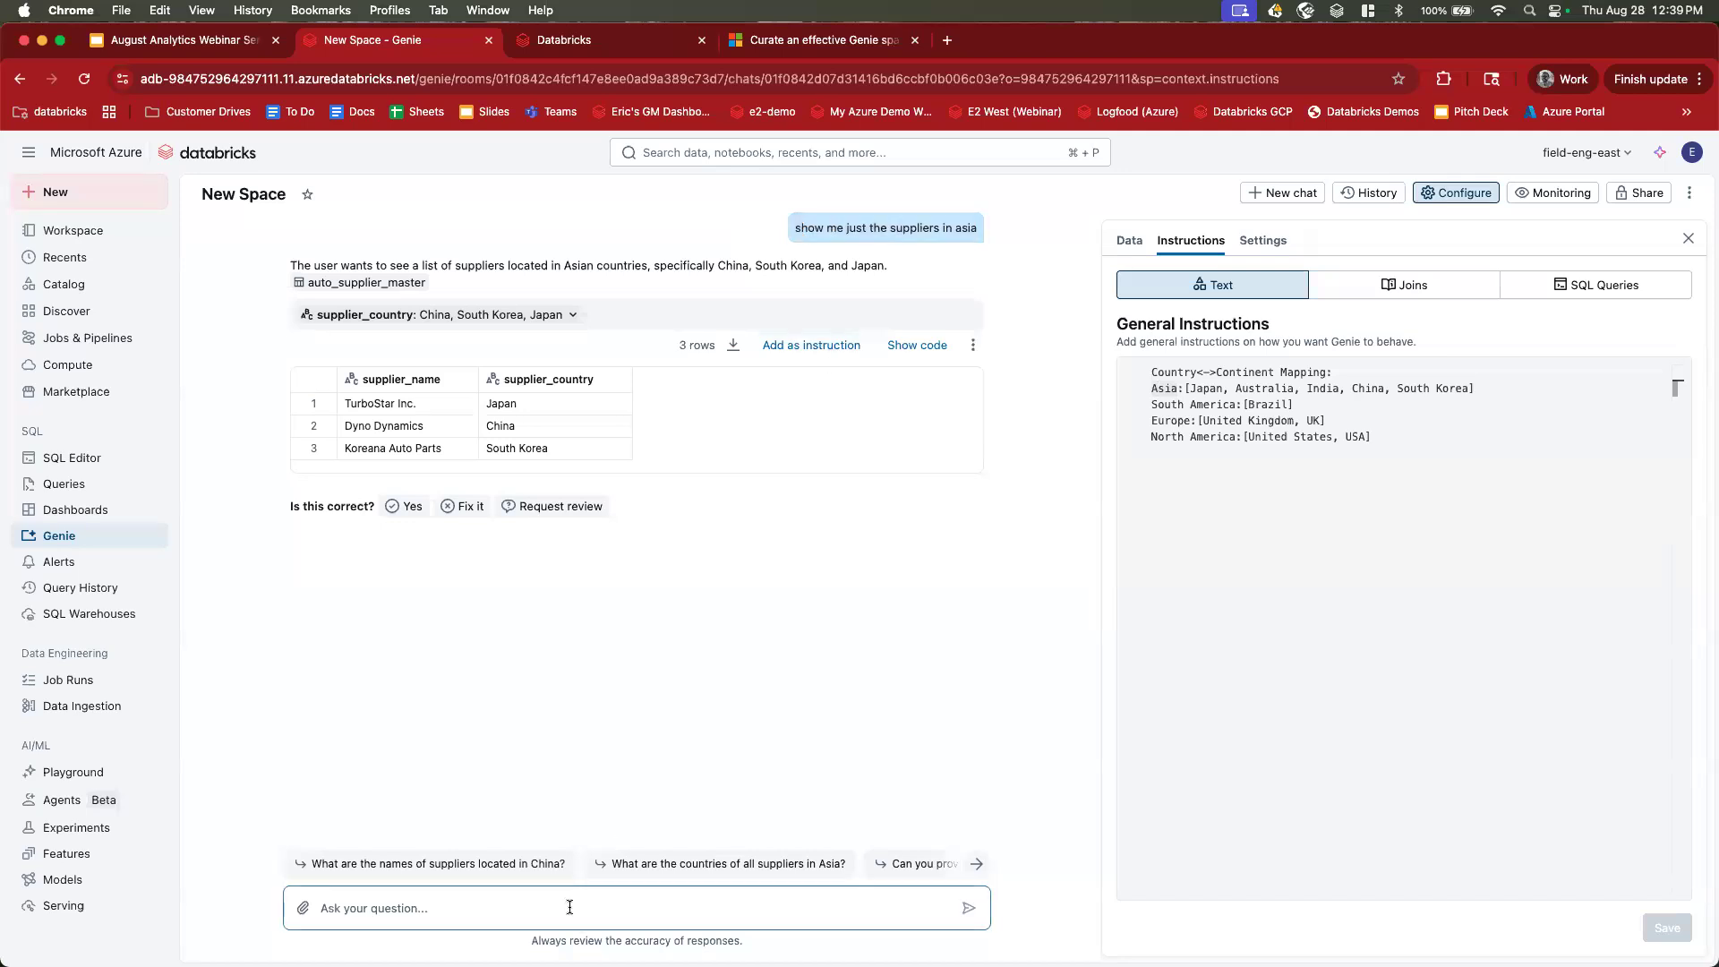
text(show me)
click(1389, 436)
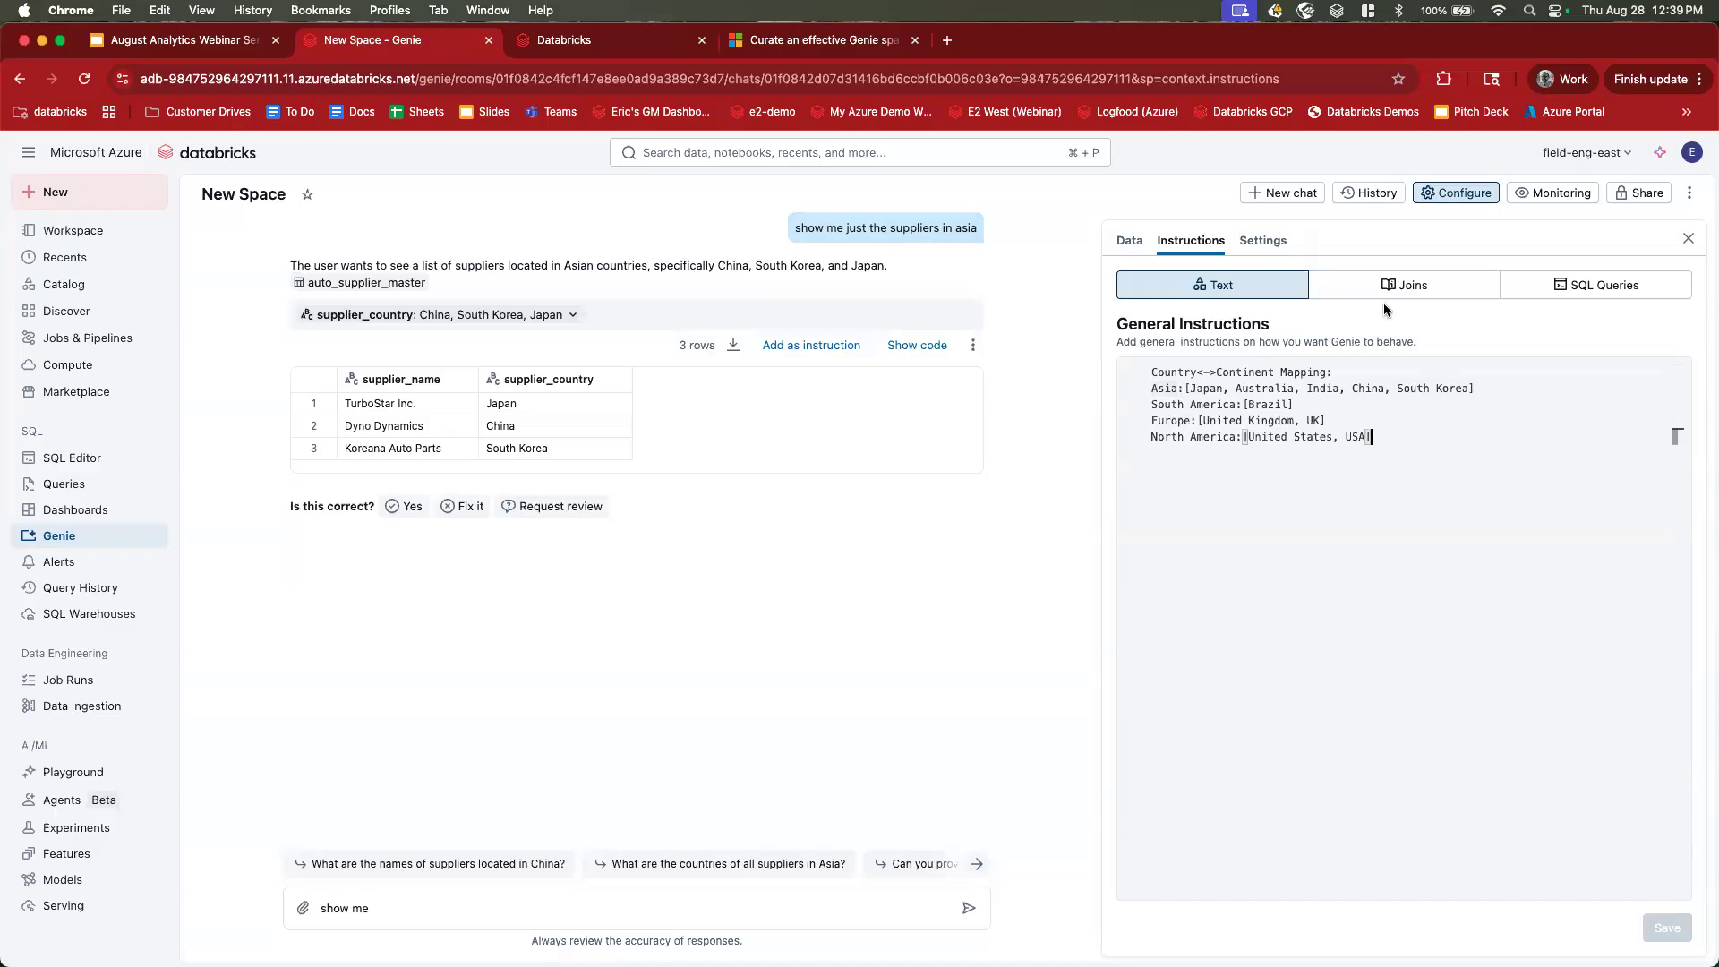
click(1129, 242)
click(1191, 240)
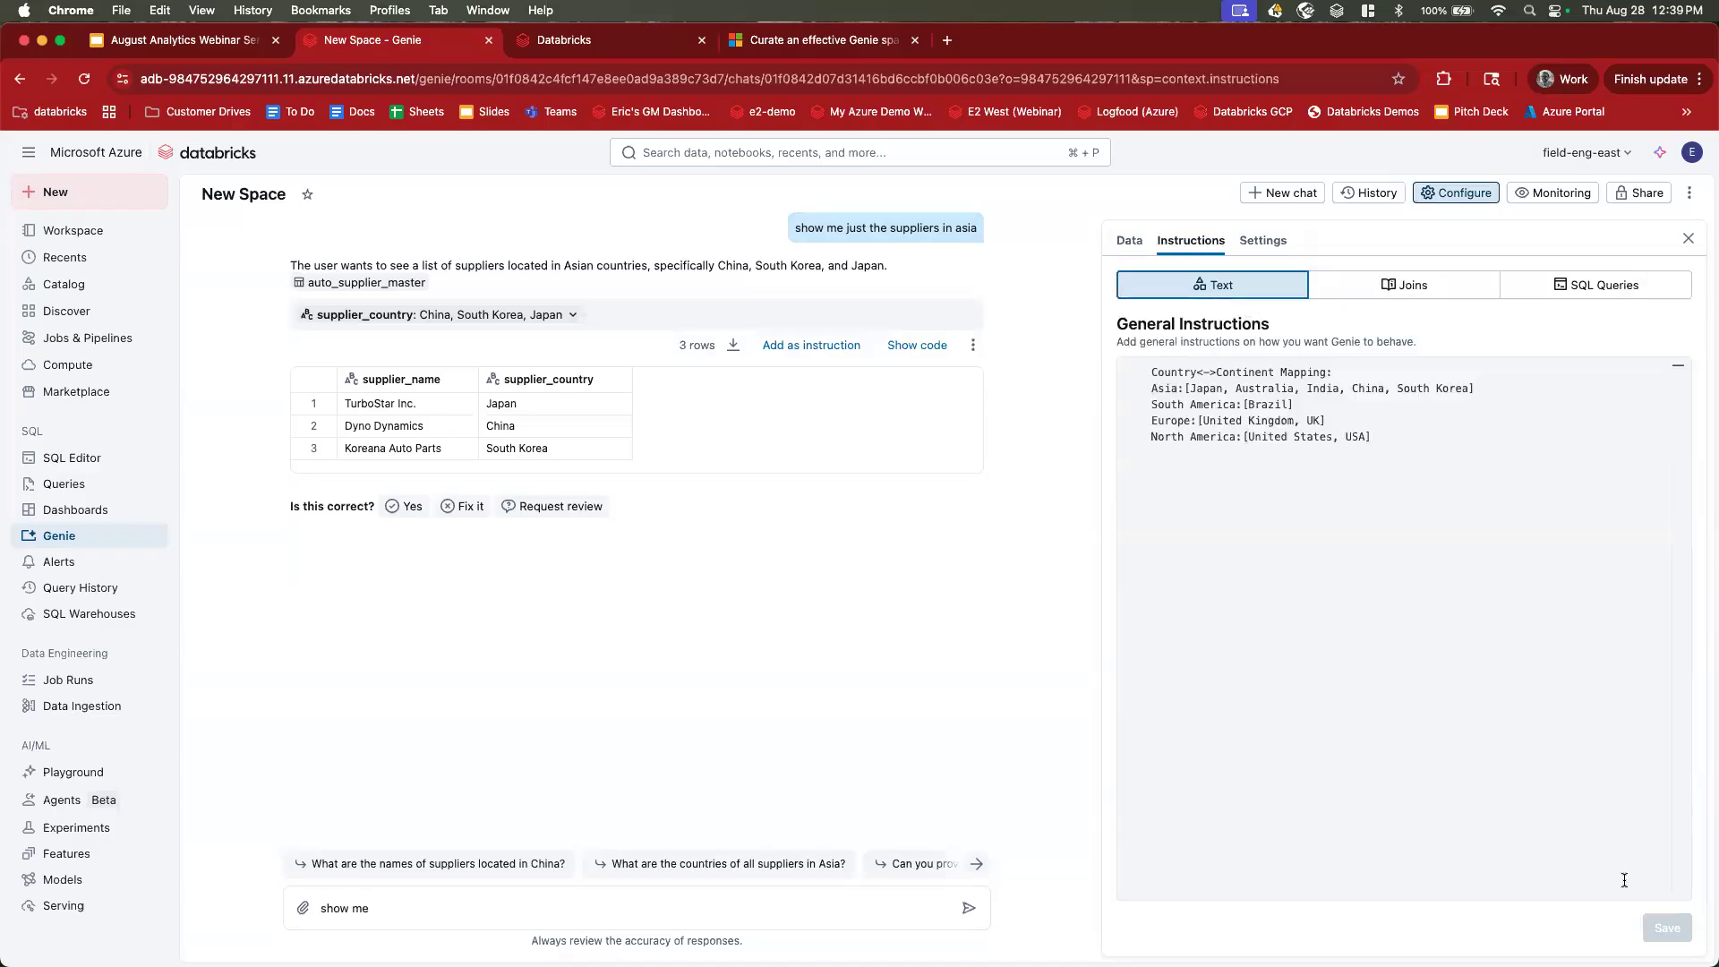
click(548, 913)
text(the suppliers in south america)
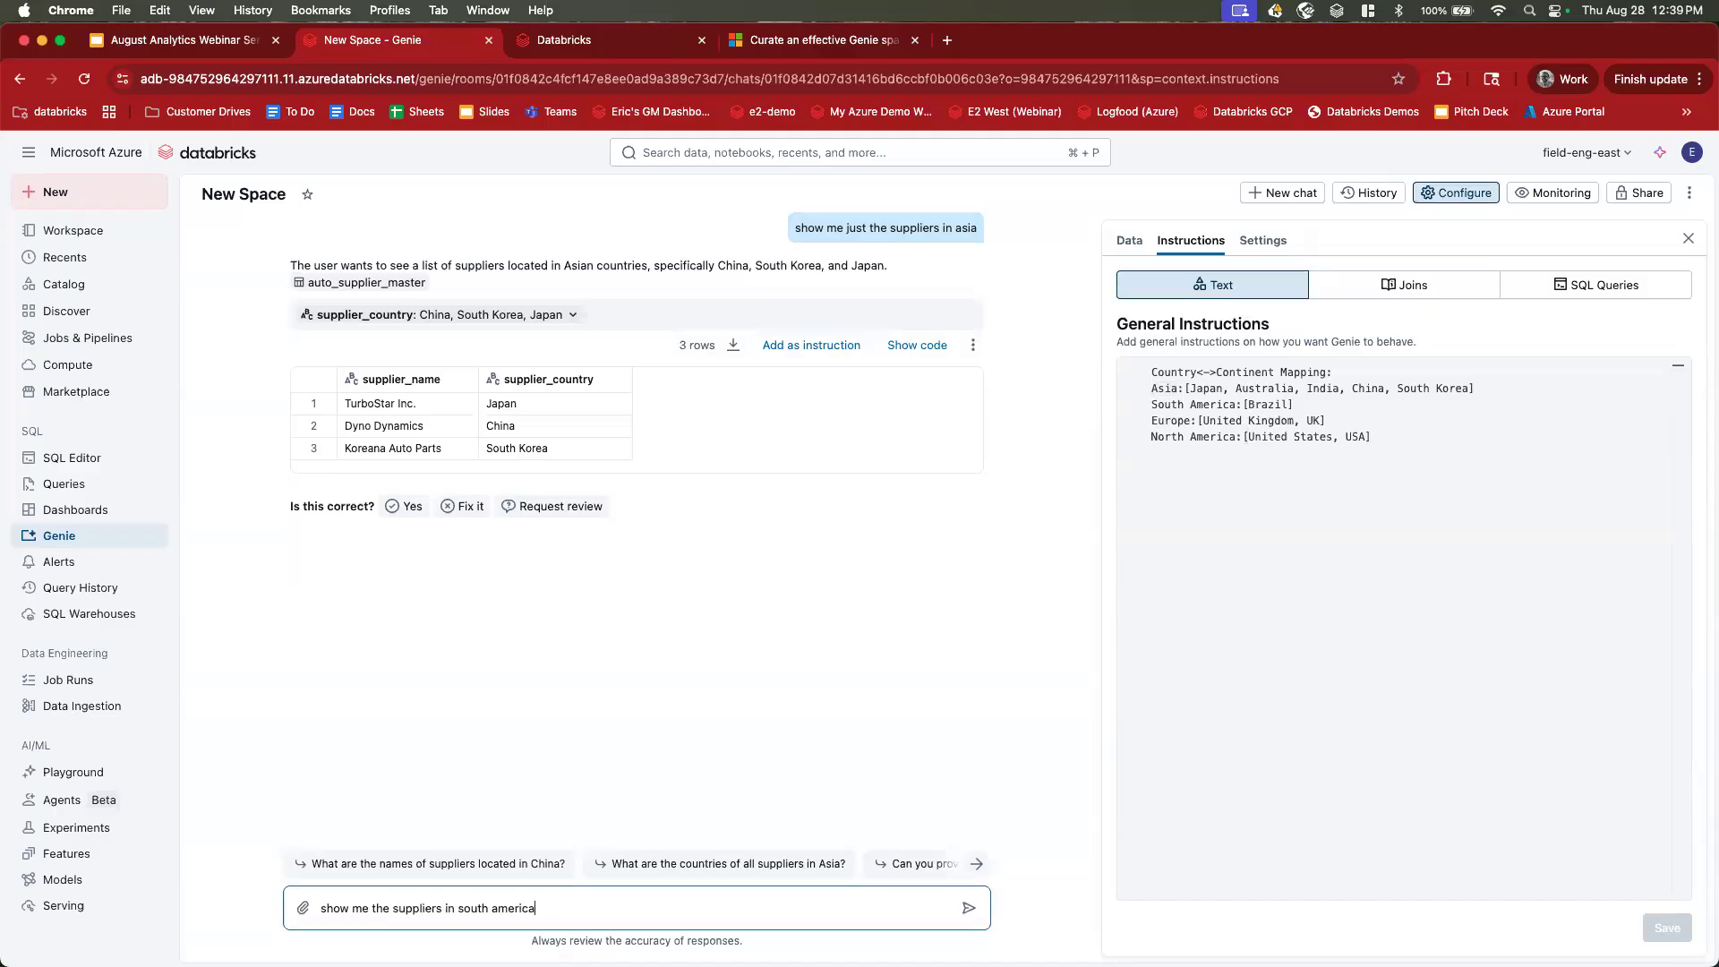
key(Return)
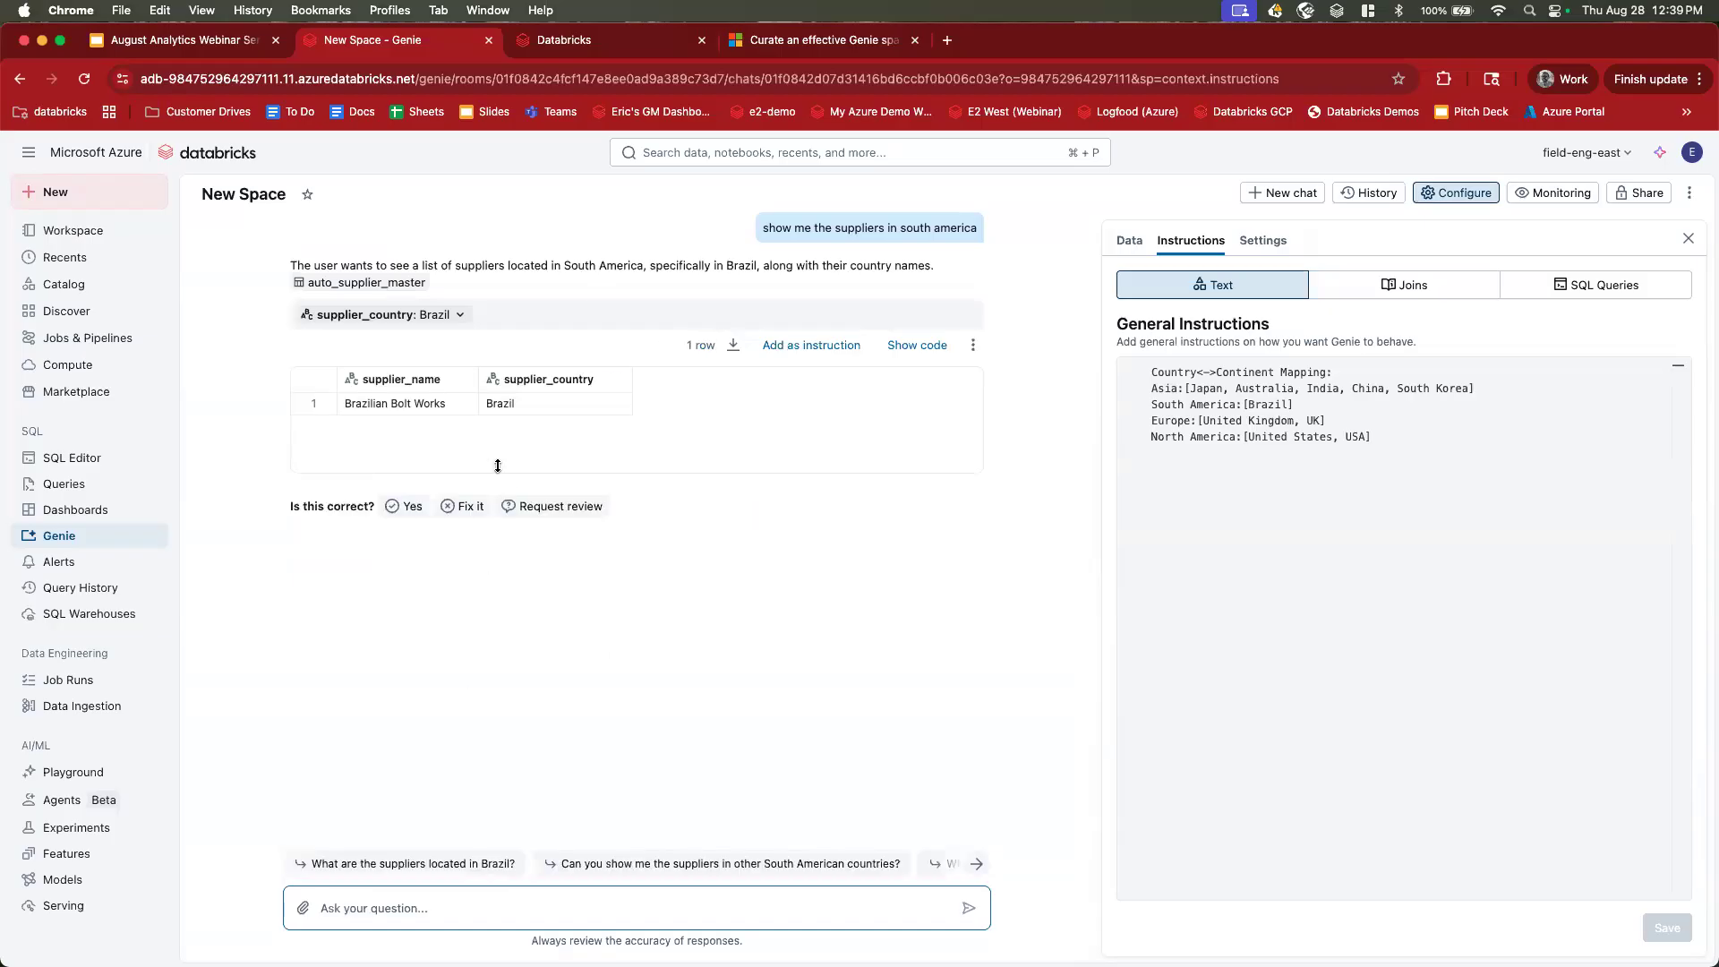
text(show me suppliesr in asia)
Send 'show me suppliesr in asia' and compare the returned countries with the Asia mapping list.
key(Return)
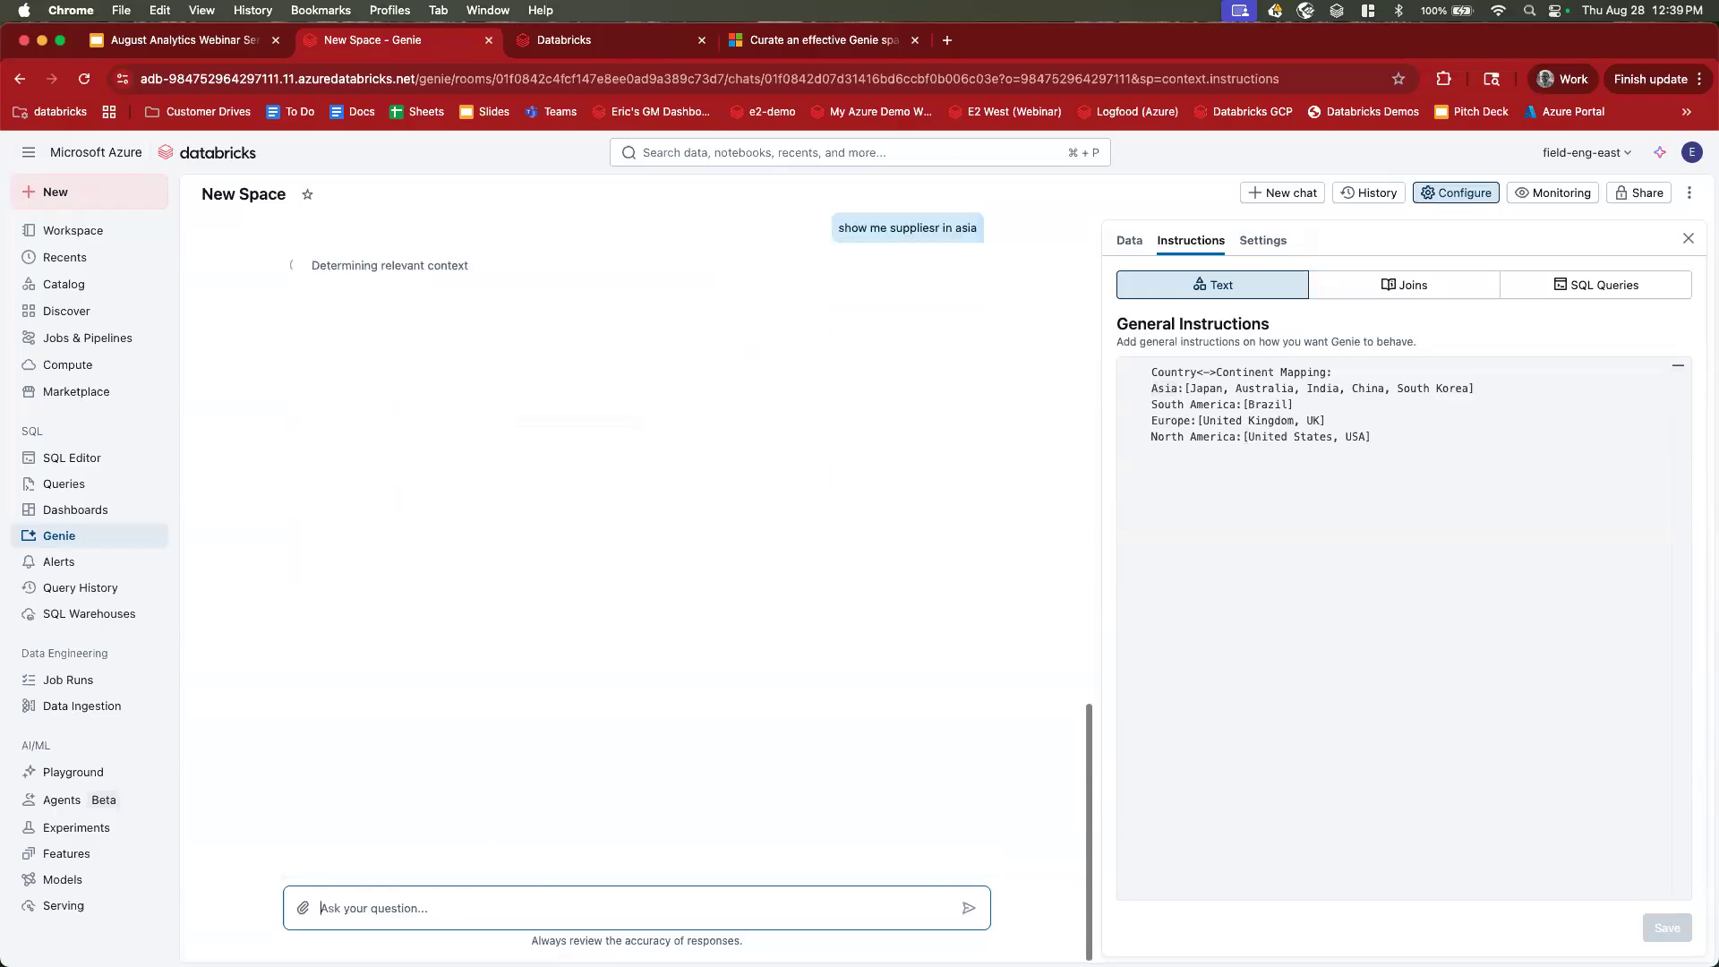
click(1379, 419)
click(1369, 406)
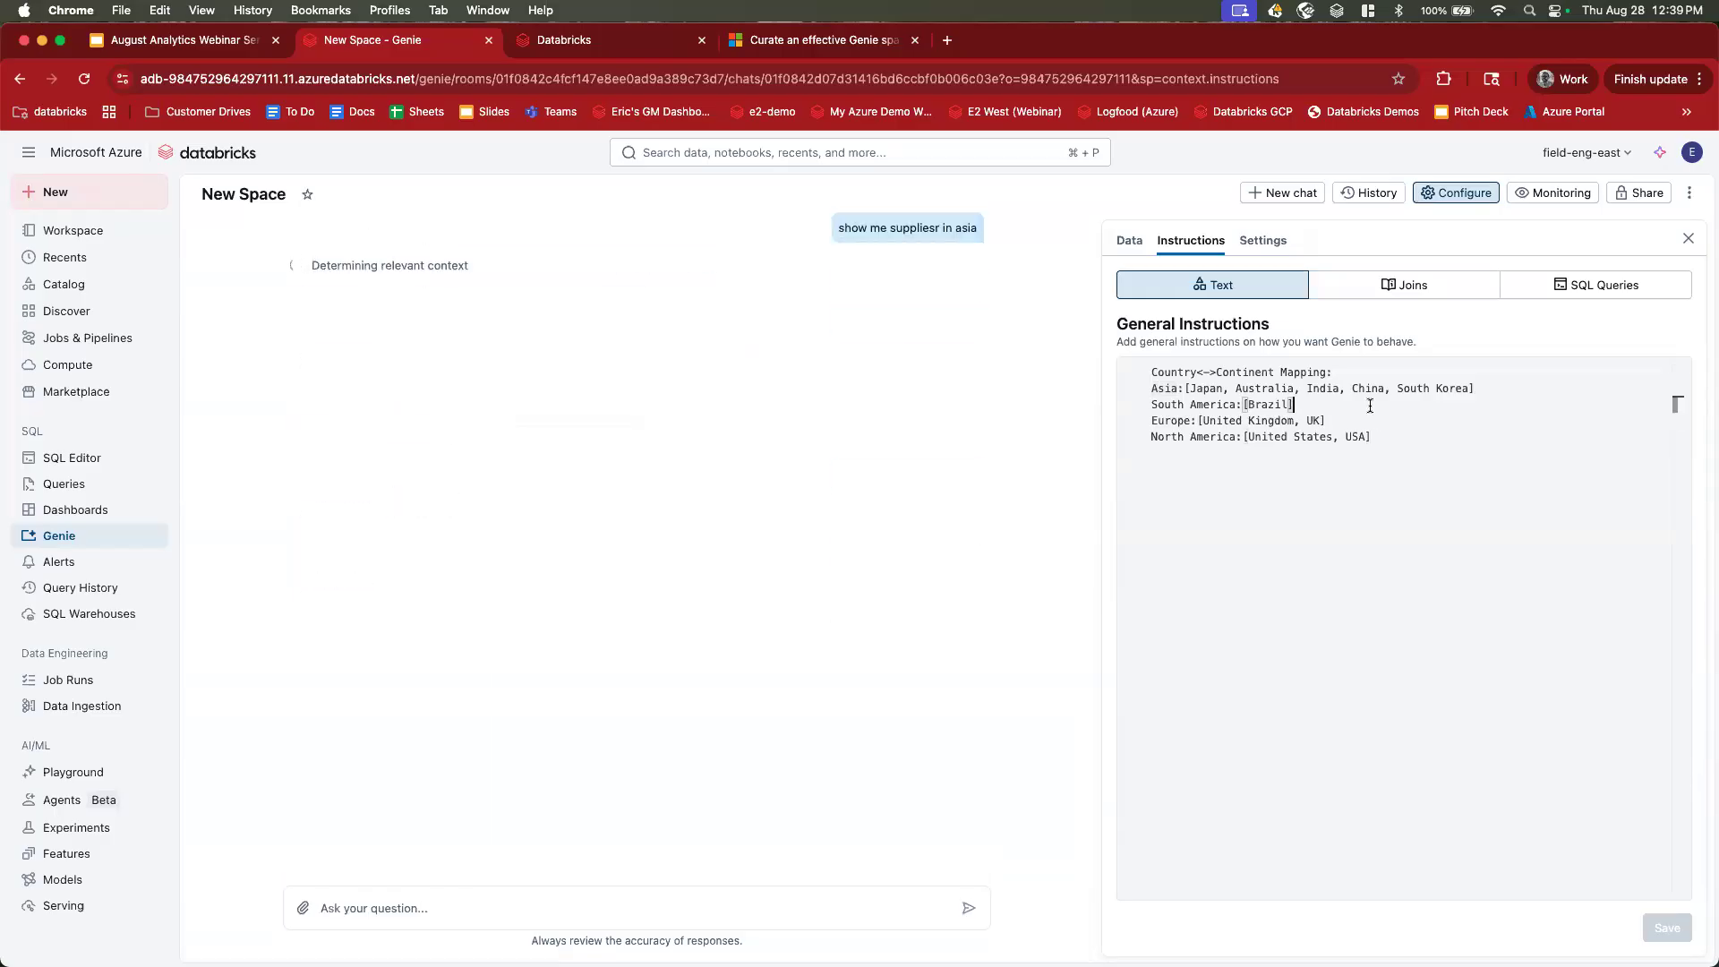
click(1516, 387)
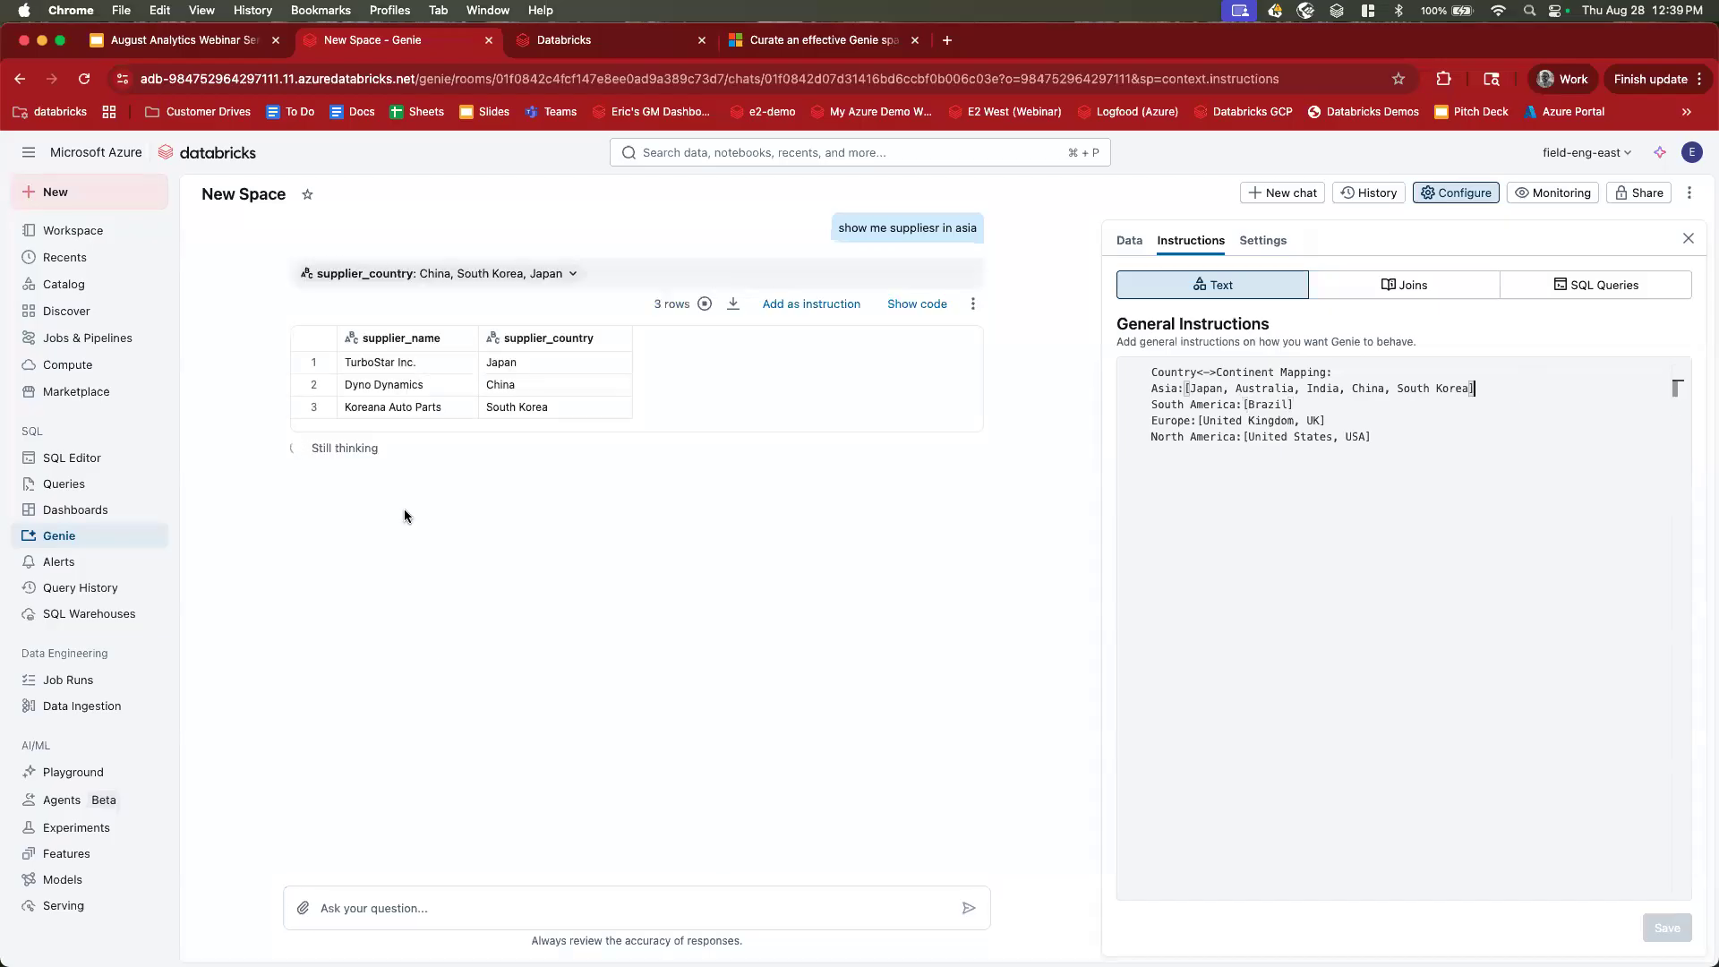
drag(358, 362, 548, 409)
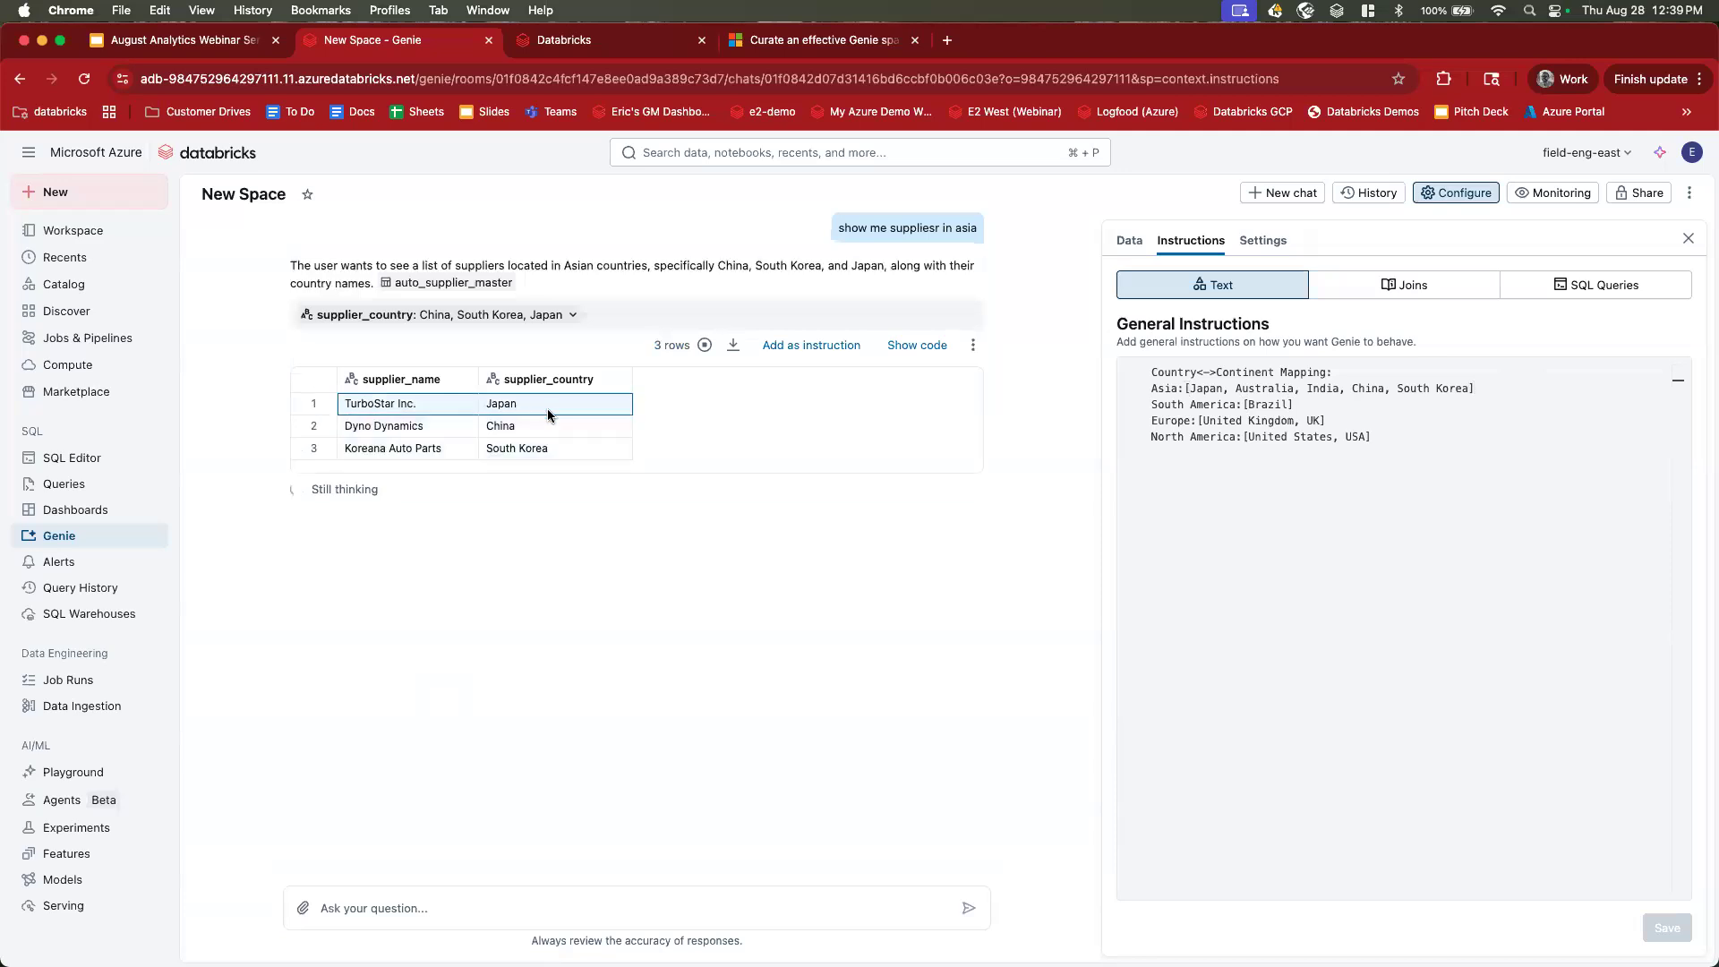
click(556, 450)
click(555, 427)
click(556, 408)
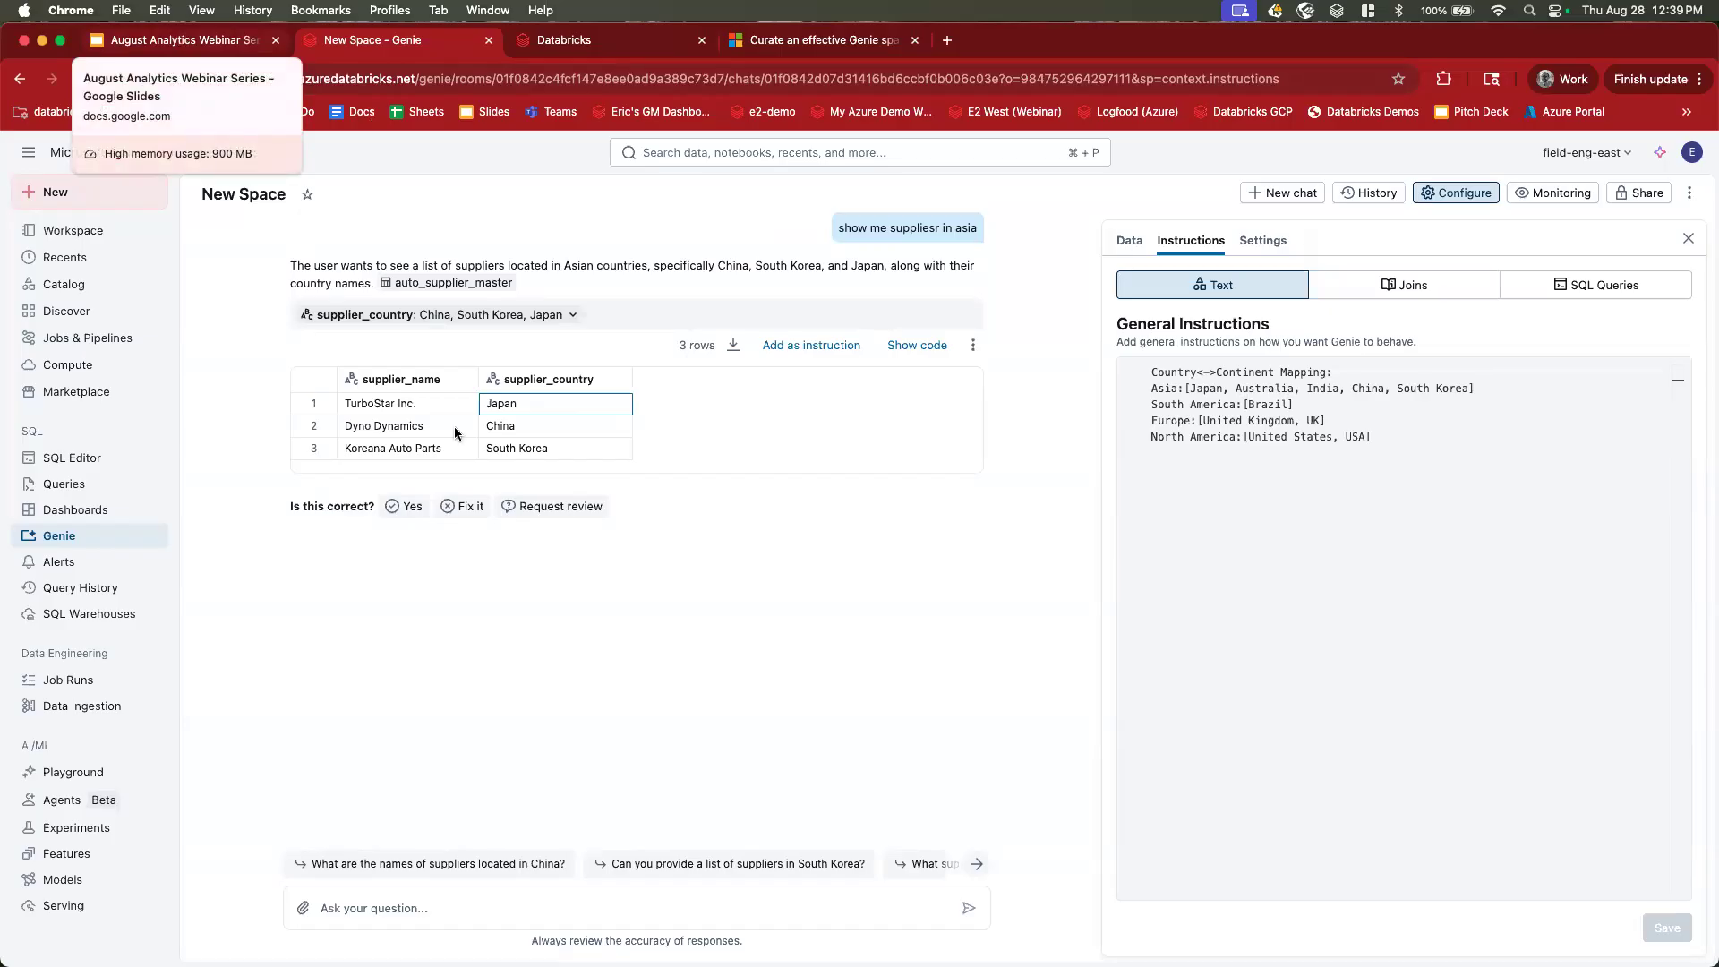
drag(556, 399, 556, 451)
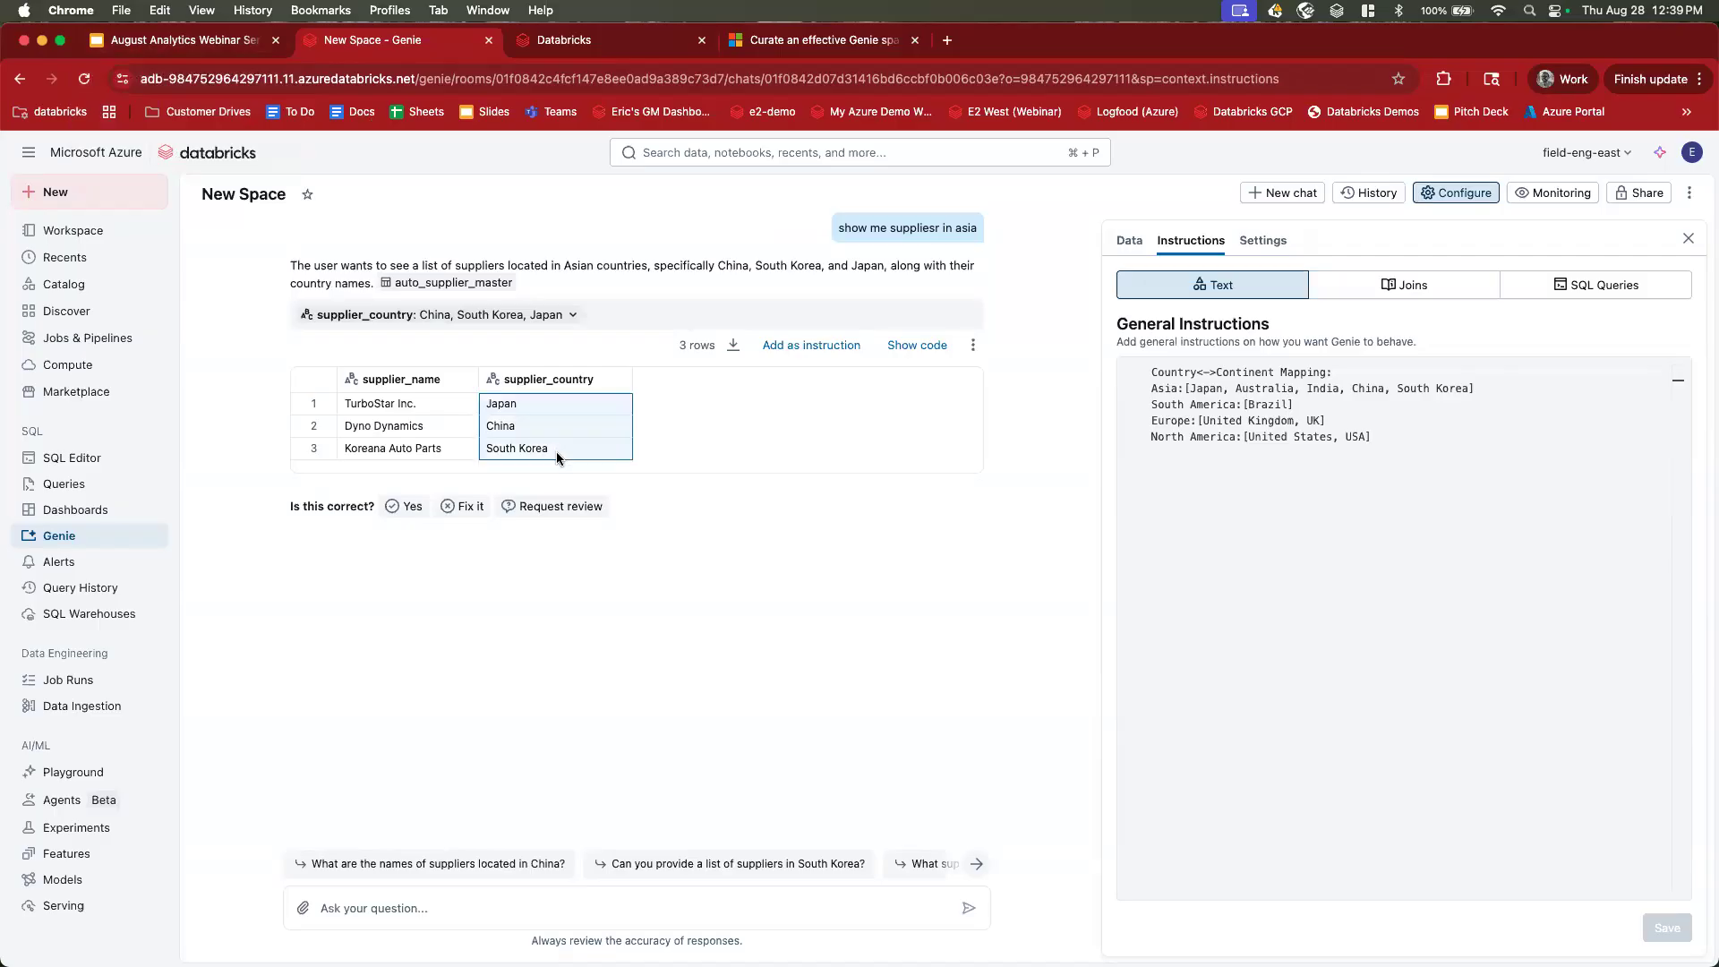
drag(1152, 387, 1490, 386)
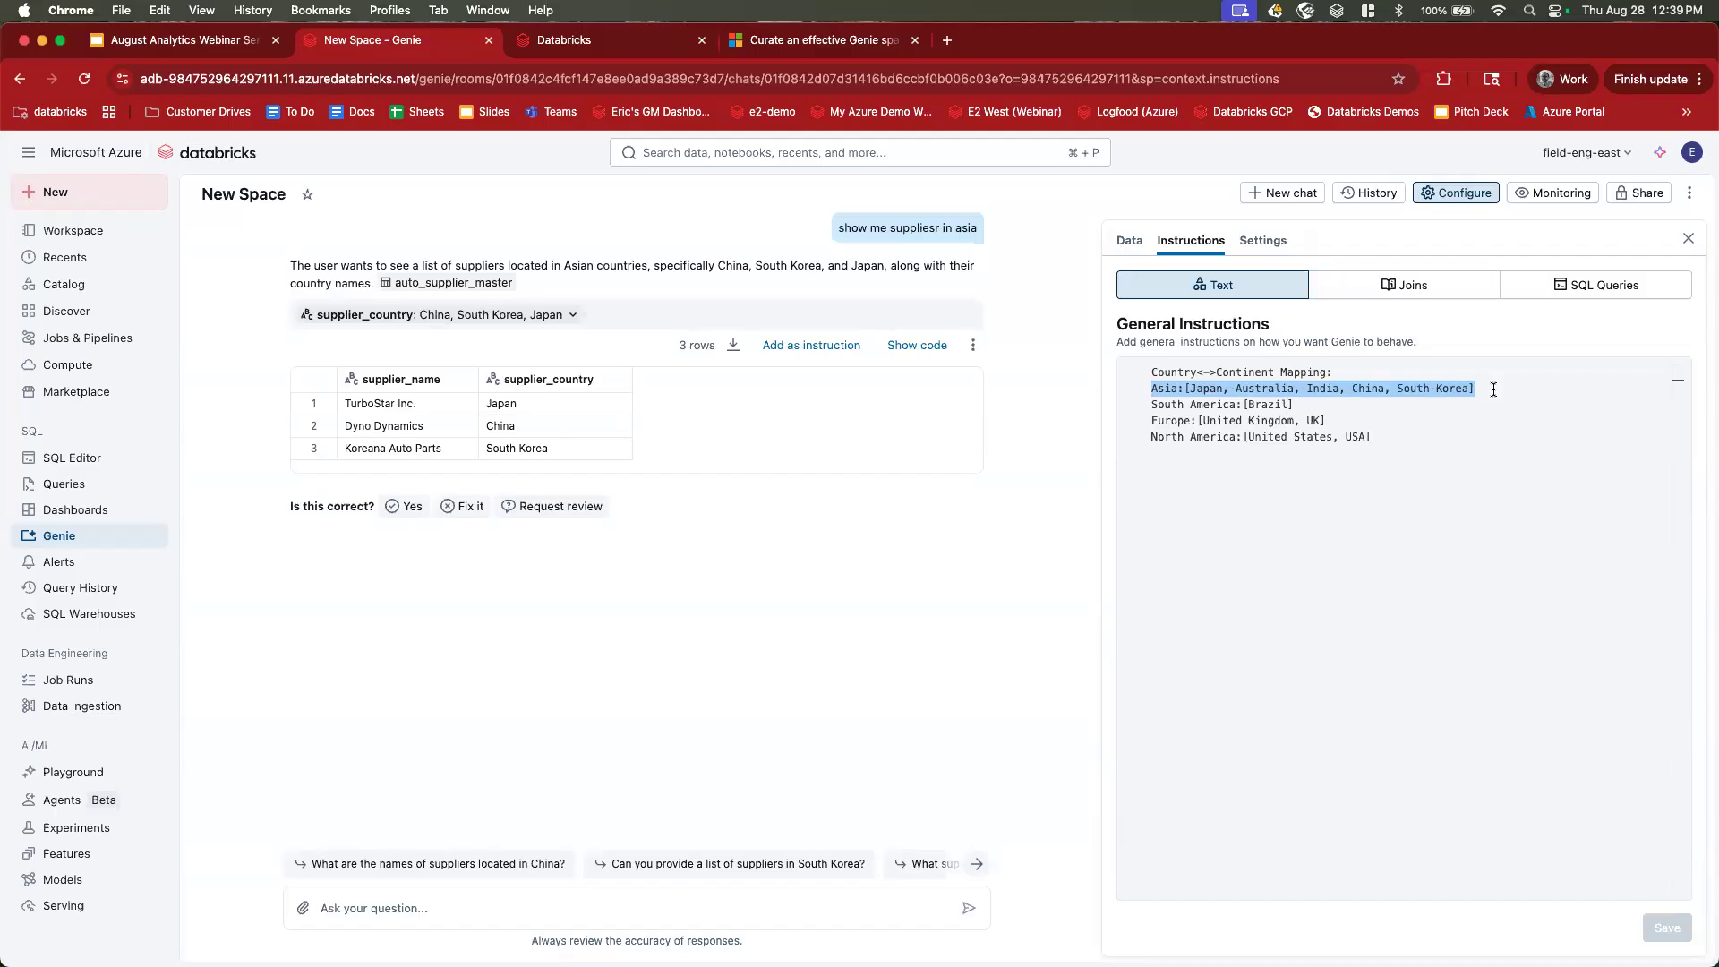
click(1493, 389)
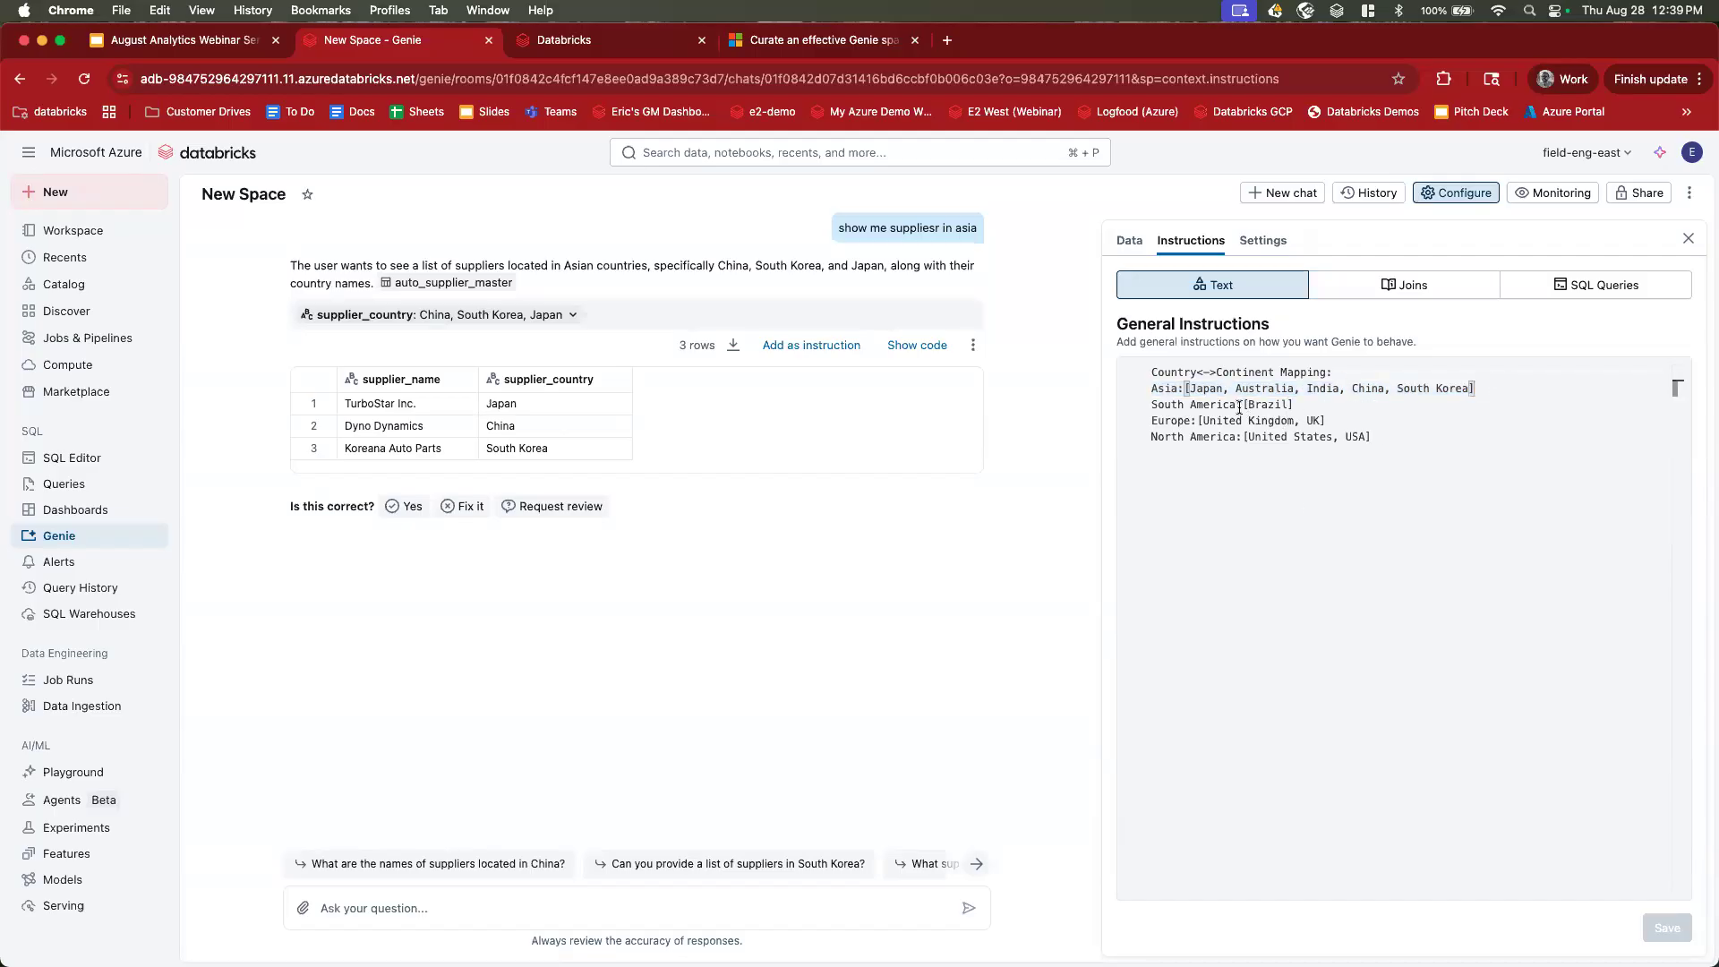
drag(1187, 388, 1476, 389)
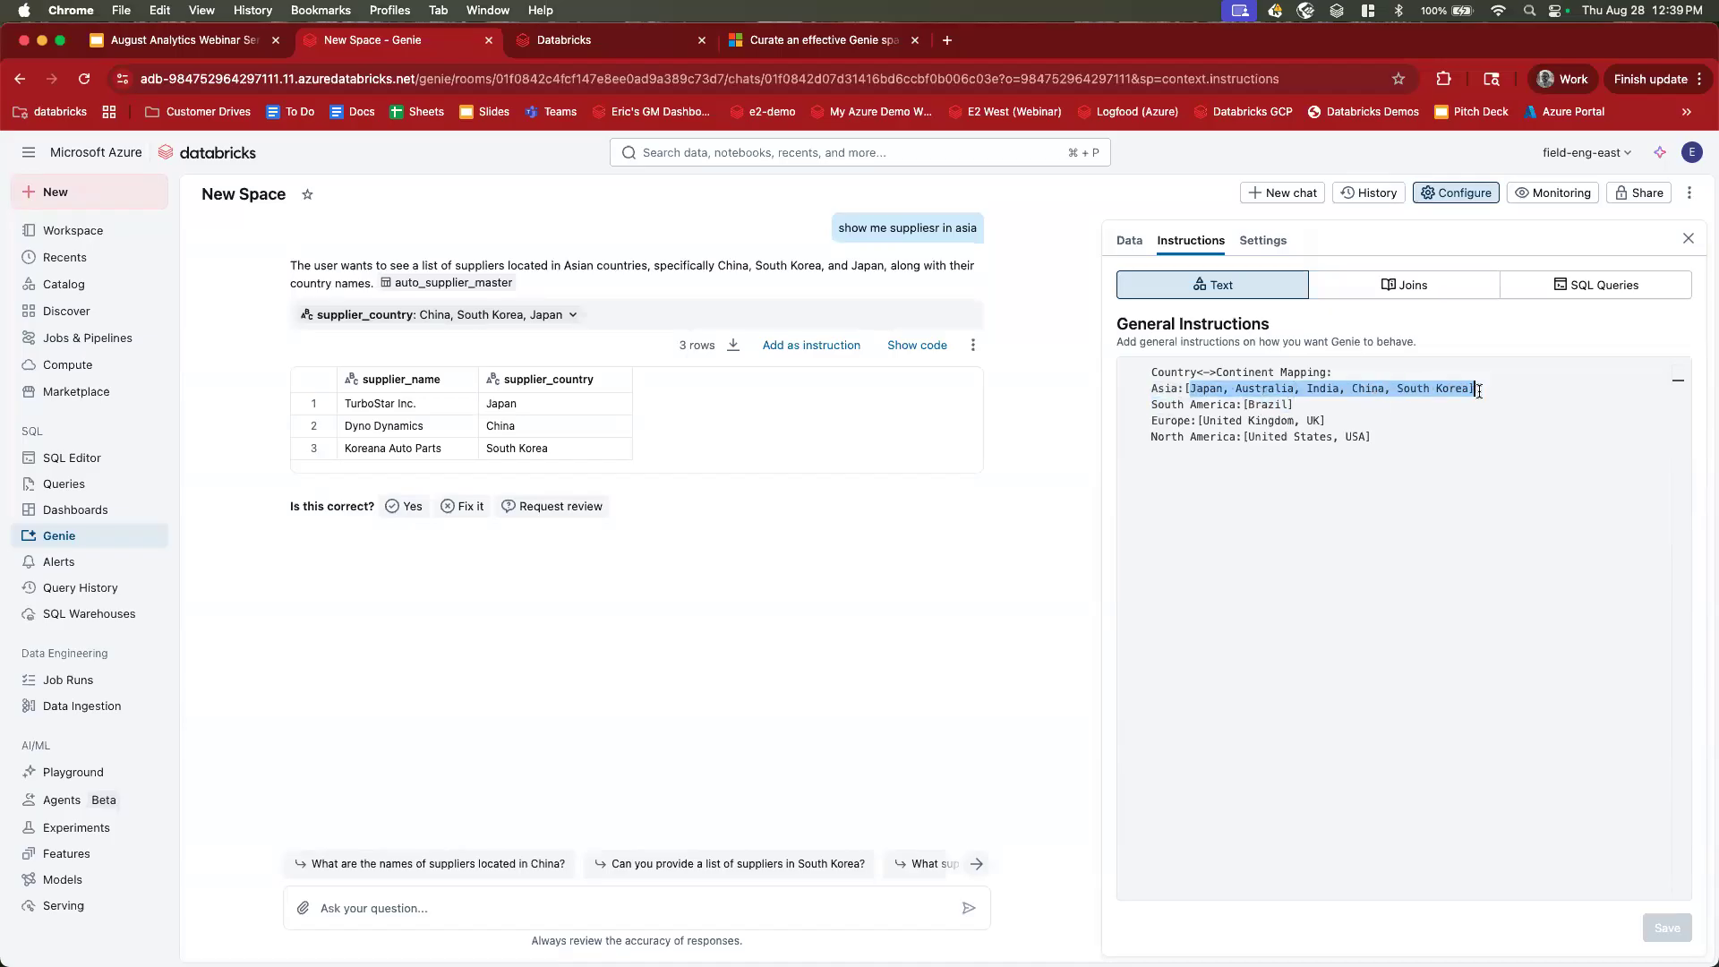
click(1473, 390)
Show the generated SQL and check its China, South Korea, Japan filter against the mapping.
click(914, 345)
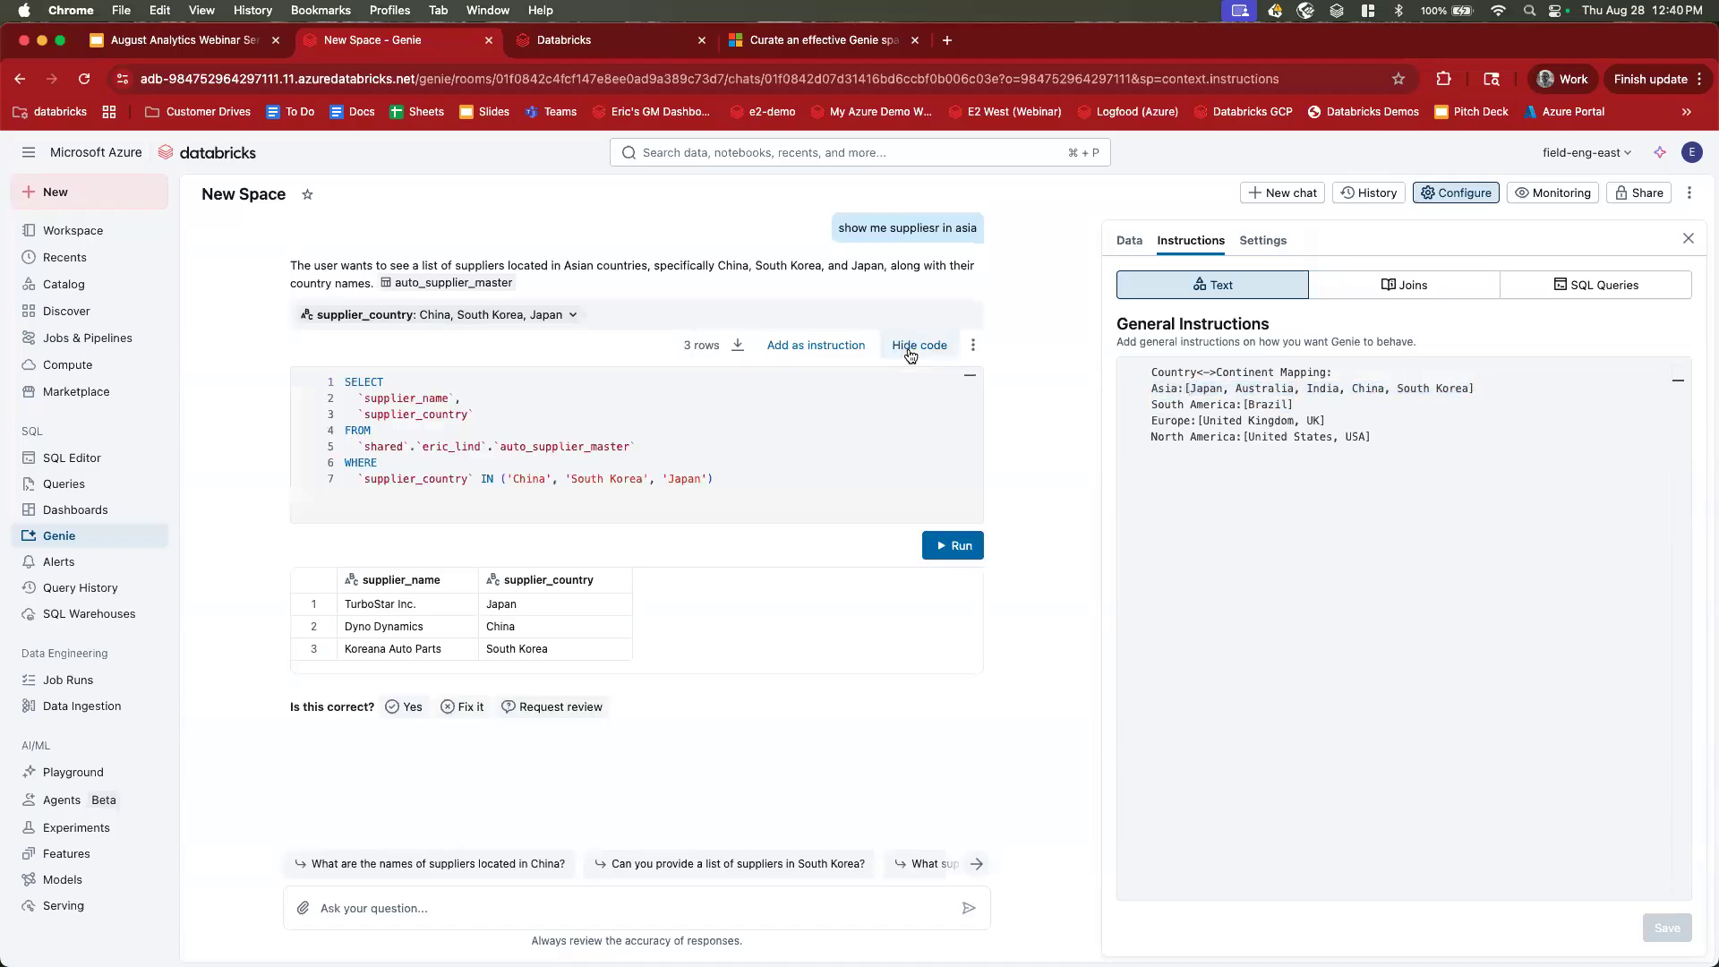
drag(500, 479, 724, 481)
click(723, 480)
drag(1152, 406, 1327, 405)
click(1244, 405)
Add the bullet 'restrict all user questions to data in the last 12 months' and begin another bullet.
text(* )
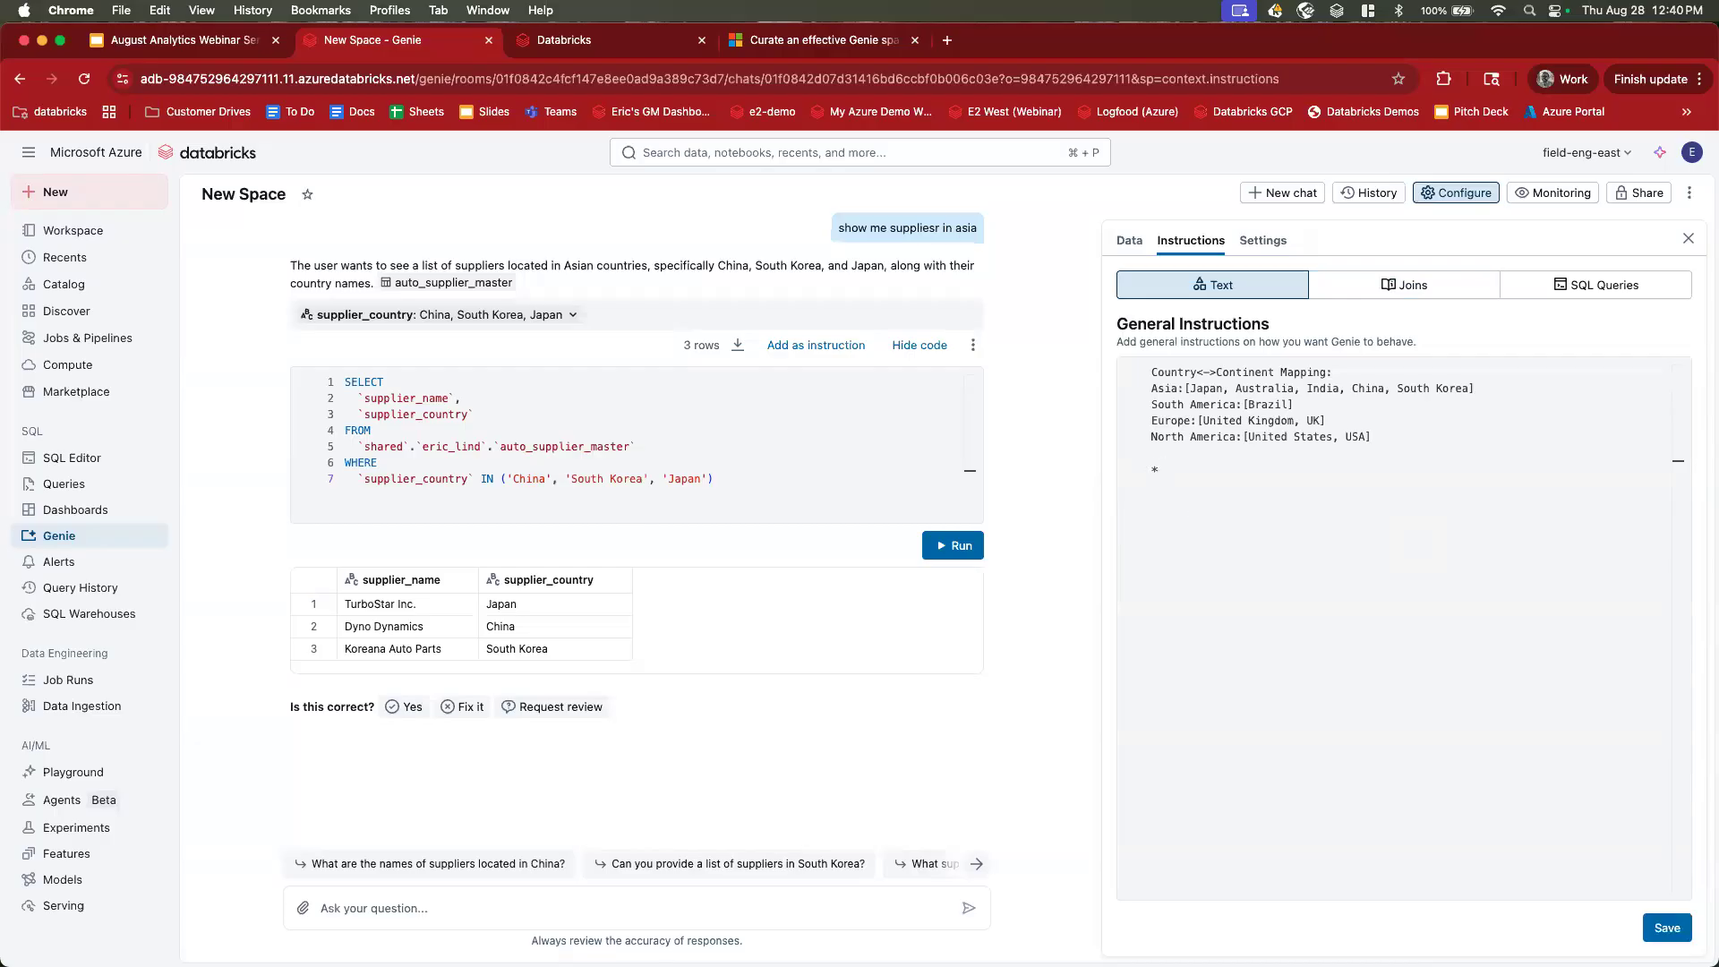
text(restrict all user q)
text(uestions to data in t)
text(he last 12 monts)
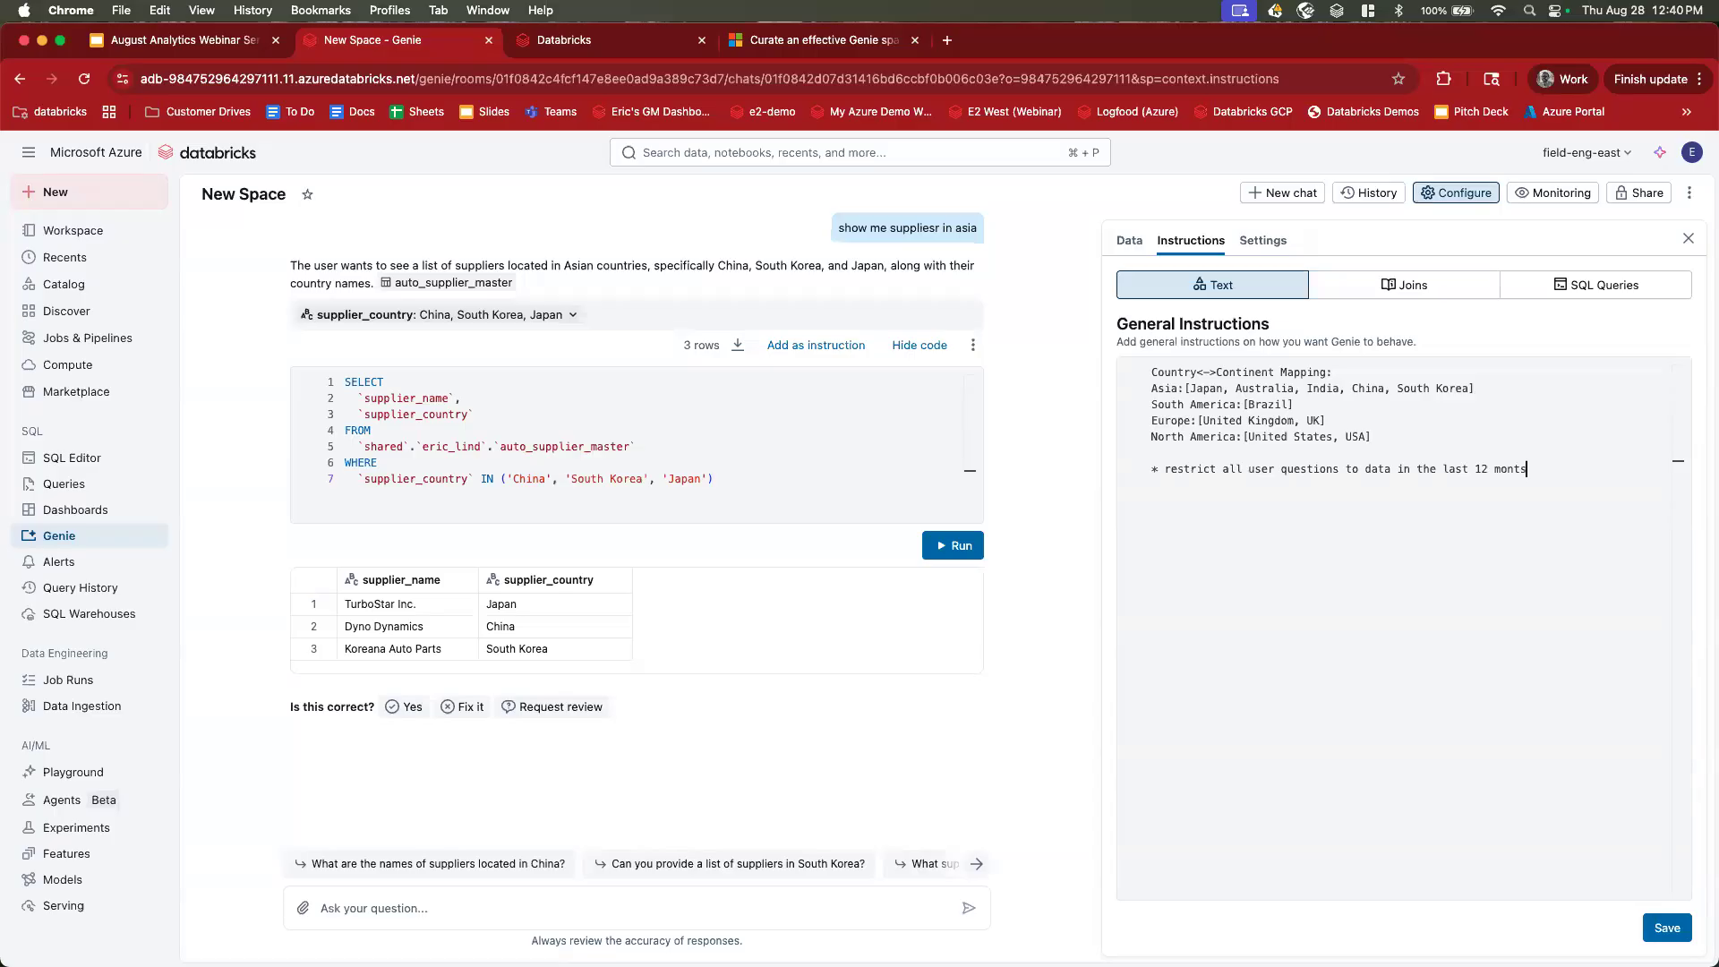
key(BackSpace)
text(hs)
key(Return)
text(*)
drag(1164, 468, 1561, 466)
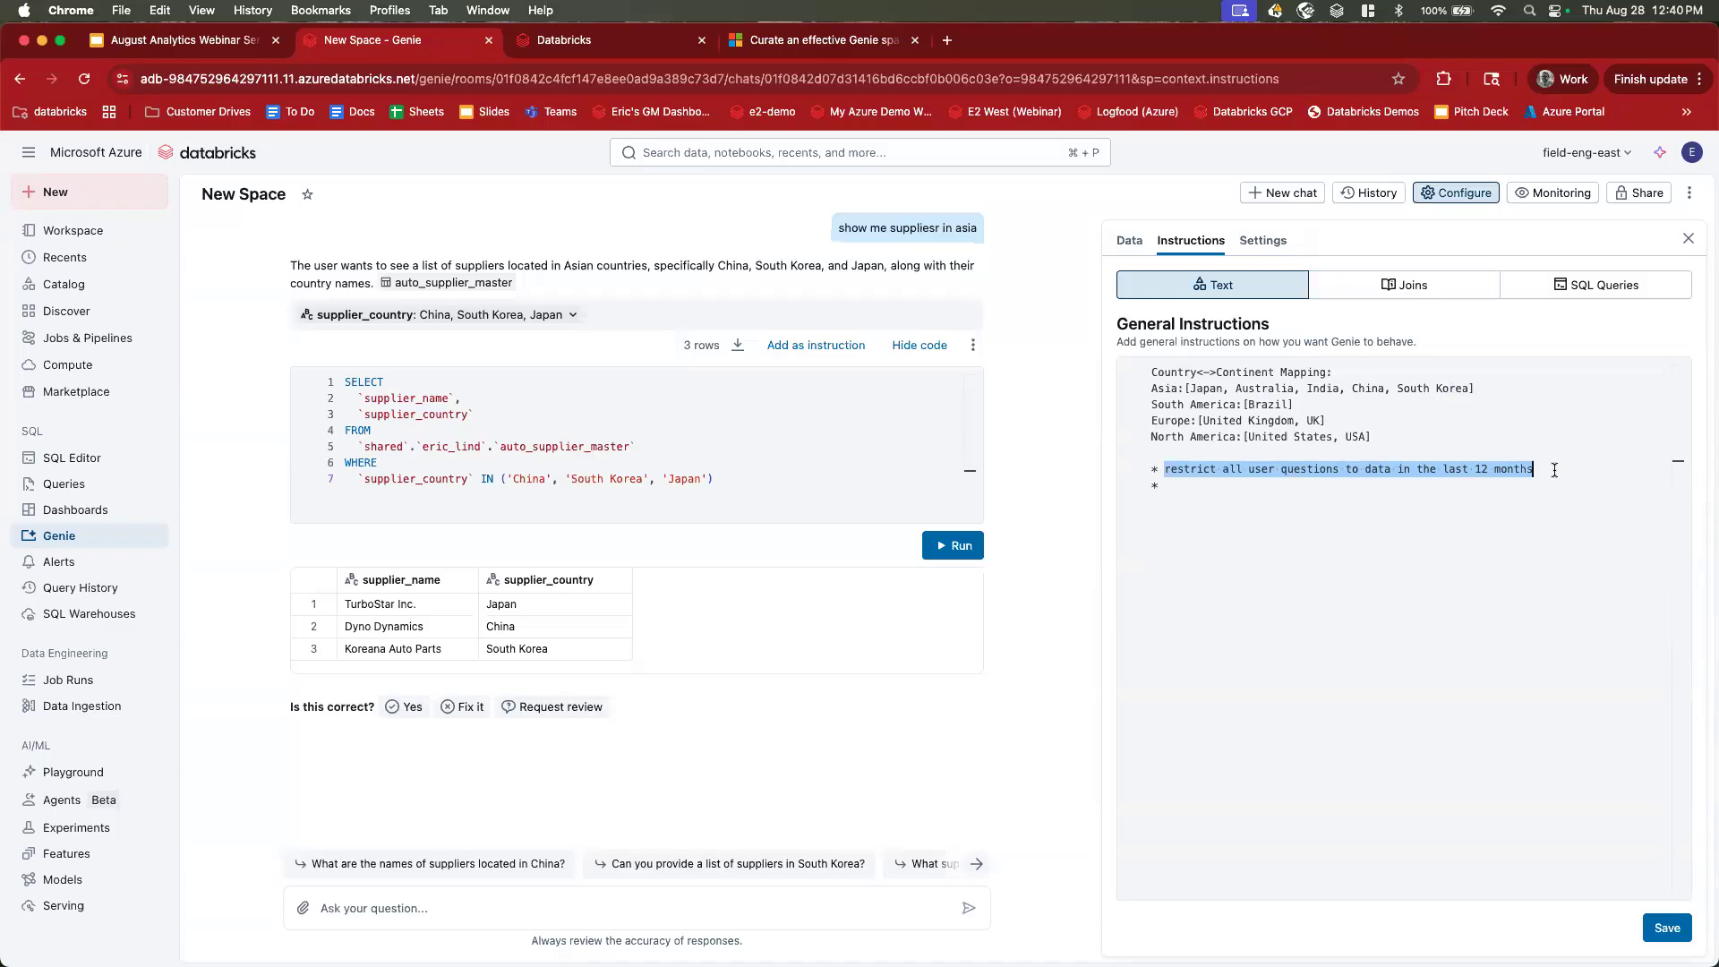
click(1416, 489)
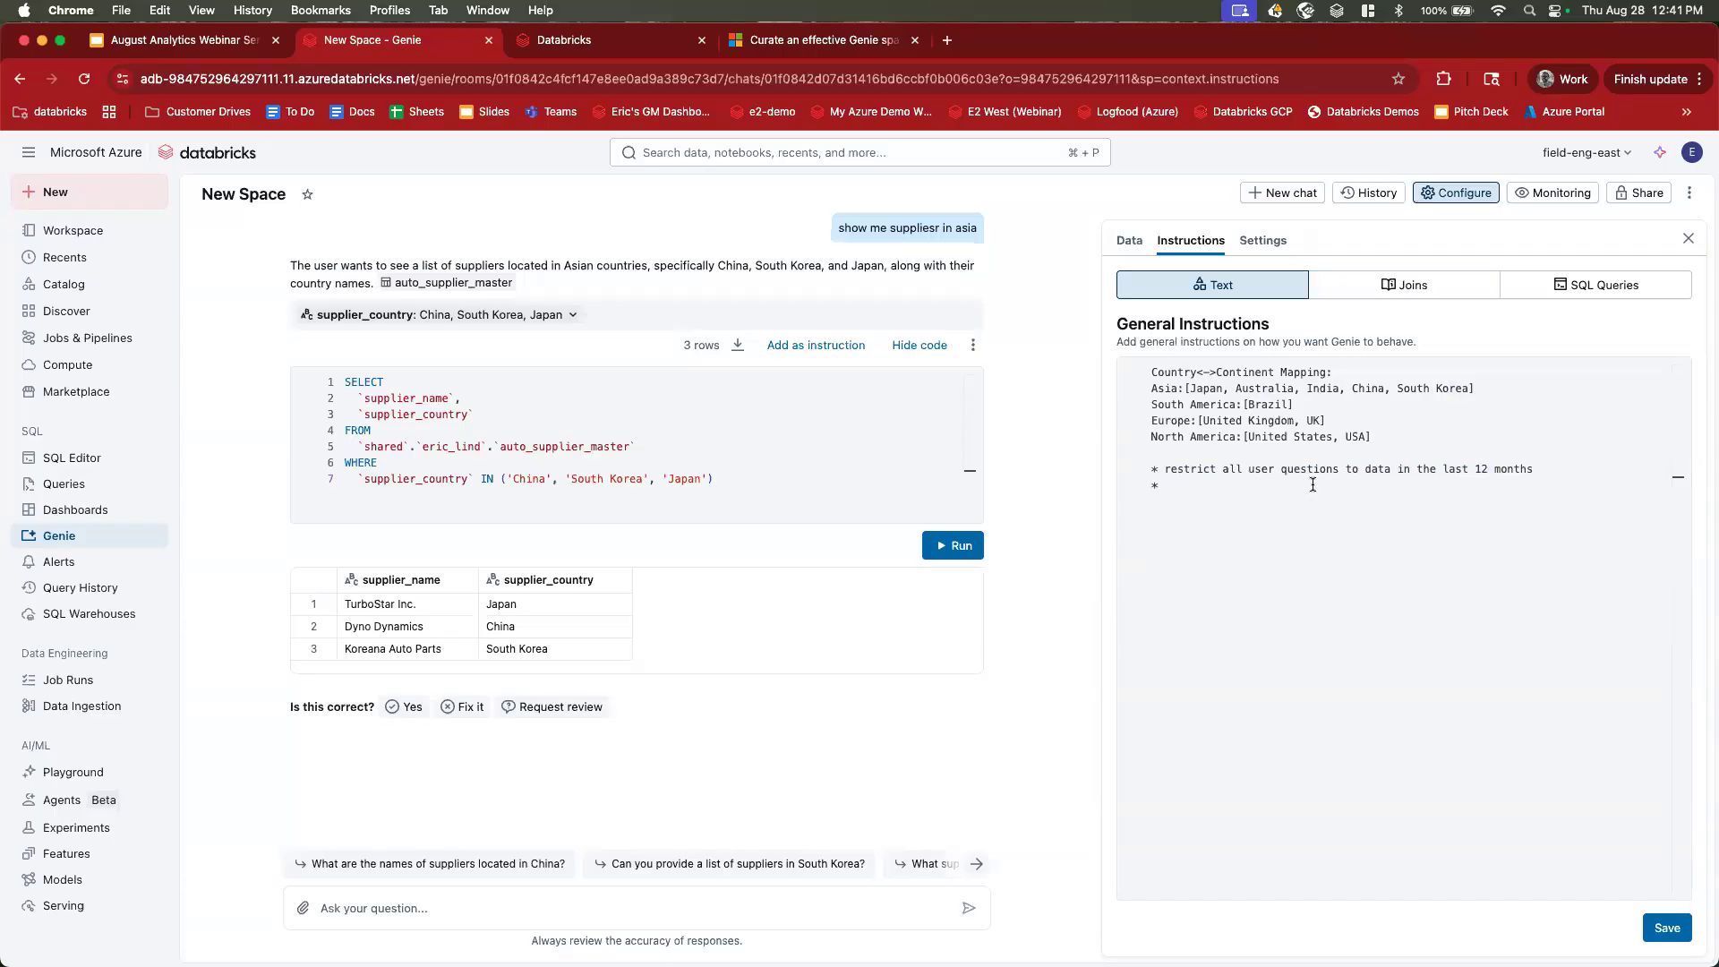
Write a bullet: for supplier names, also include the id like supplier_id || '-' || supplier_name.
text(when a user asks for supplier name, also include the id like ')
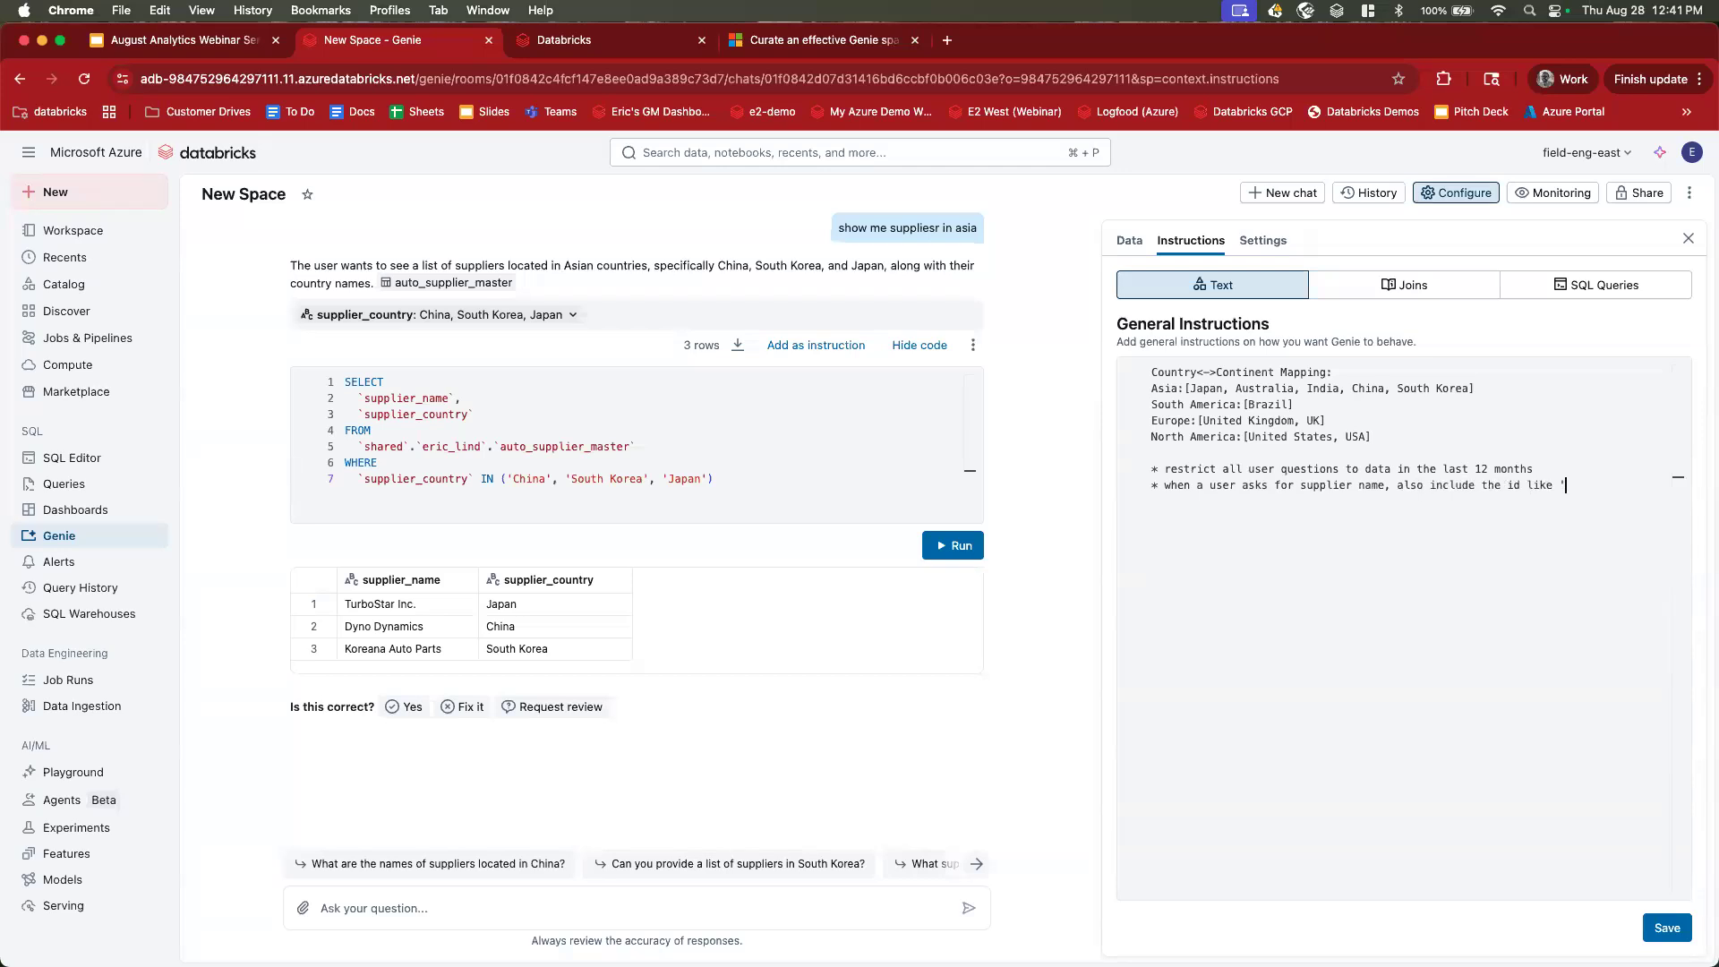
key(BackSpace)
text(supplier_id || '-' || supplier_name)
drag(1282, 502, 1153, 486)
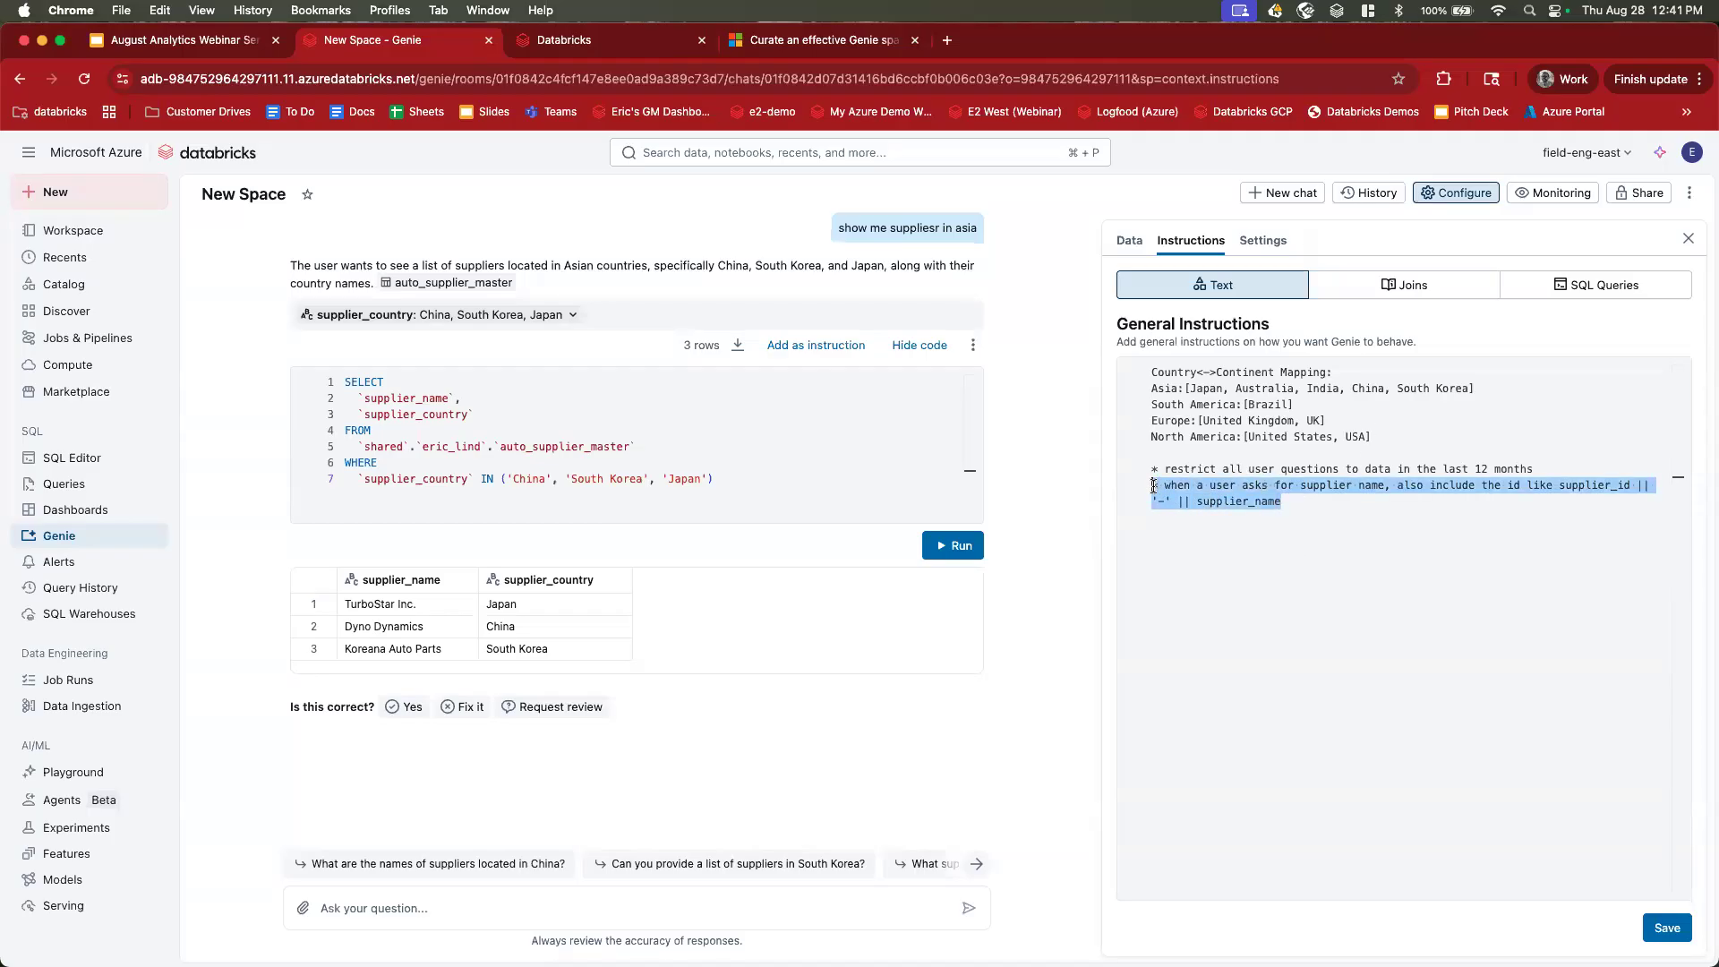
click(1153, 486)
drag(1300, 511, 1149, 491)
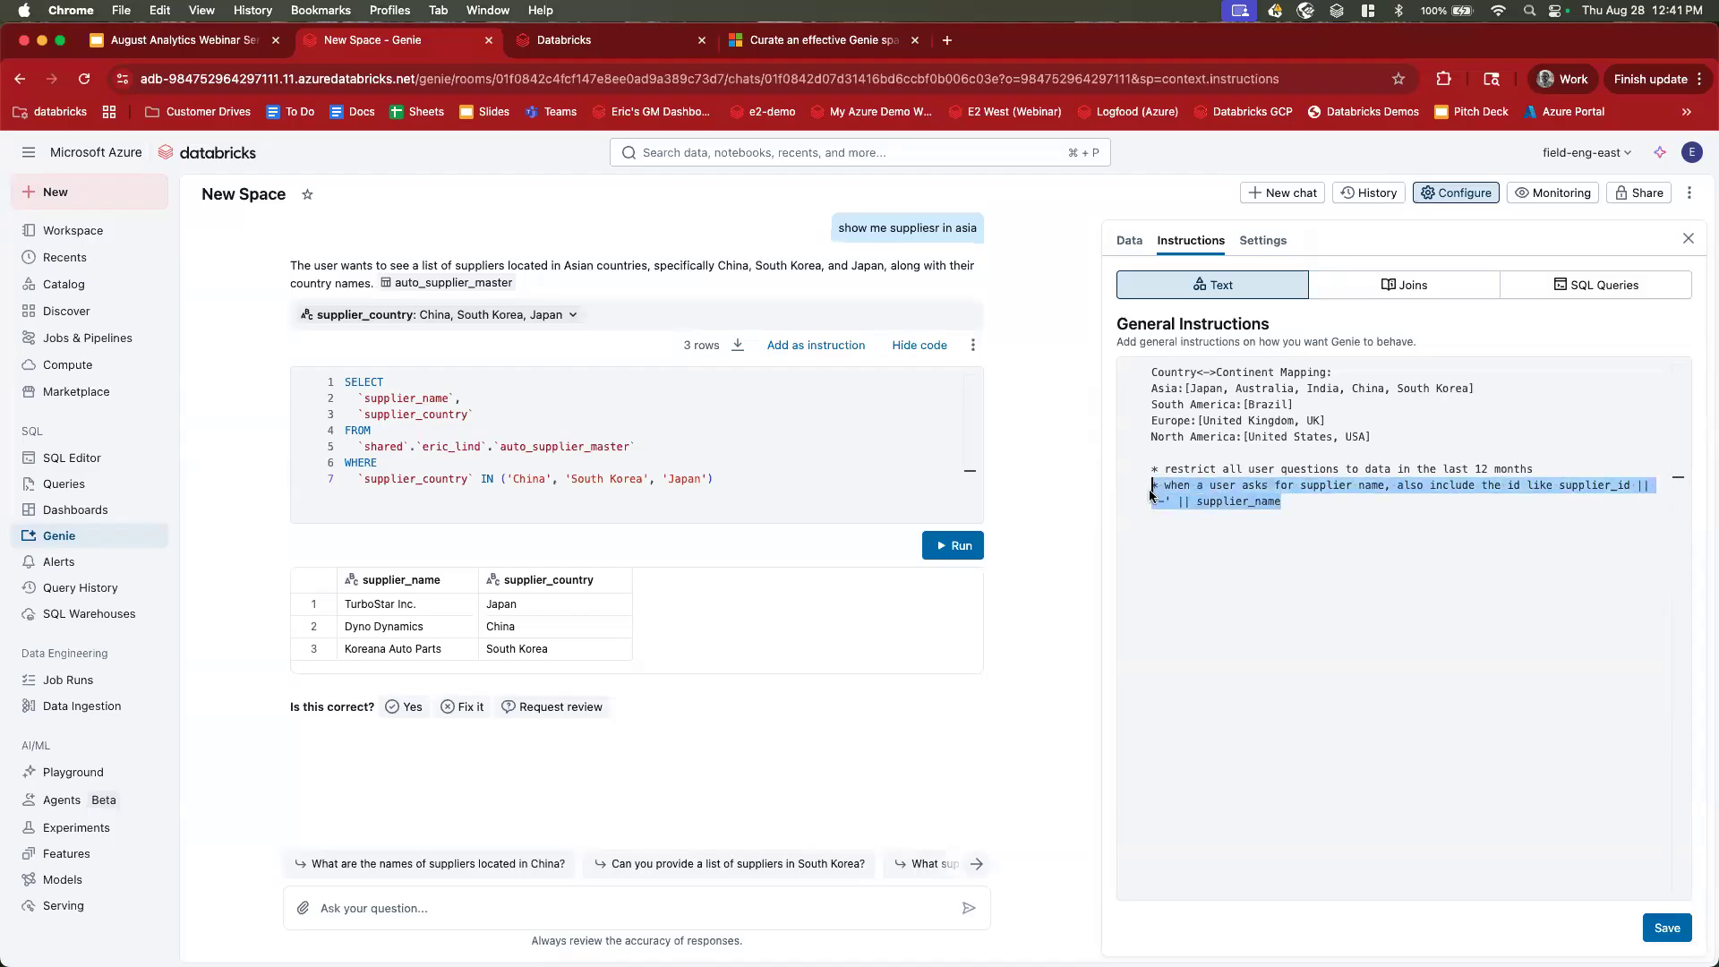
click(1300, 490)
drag(1559, 485, 1628, 485)
click(1628, 486)
Save the updated general instructions and recheck the continent mapping lines.
click(813, 904)
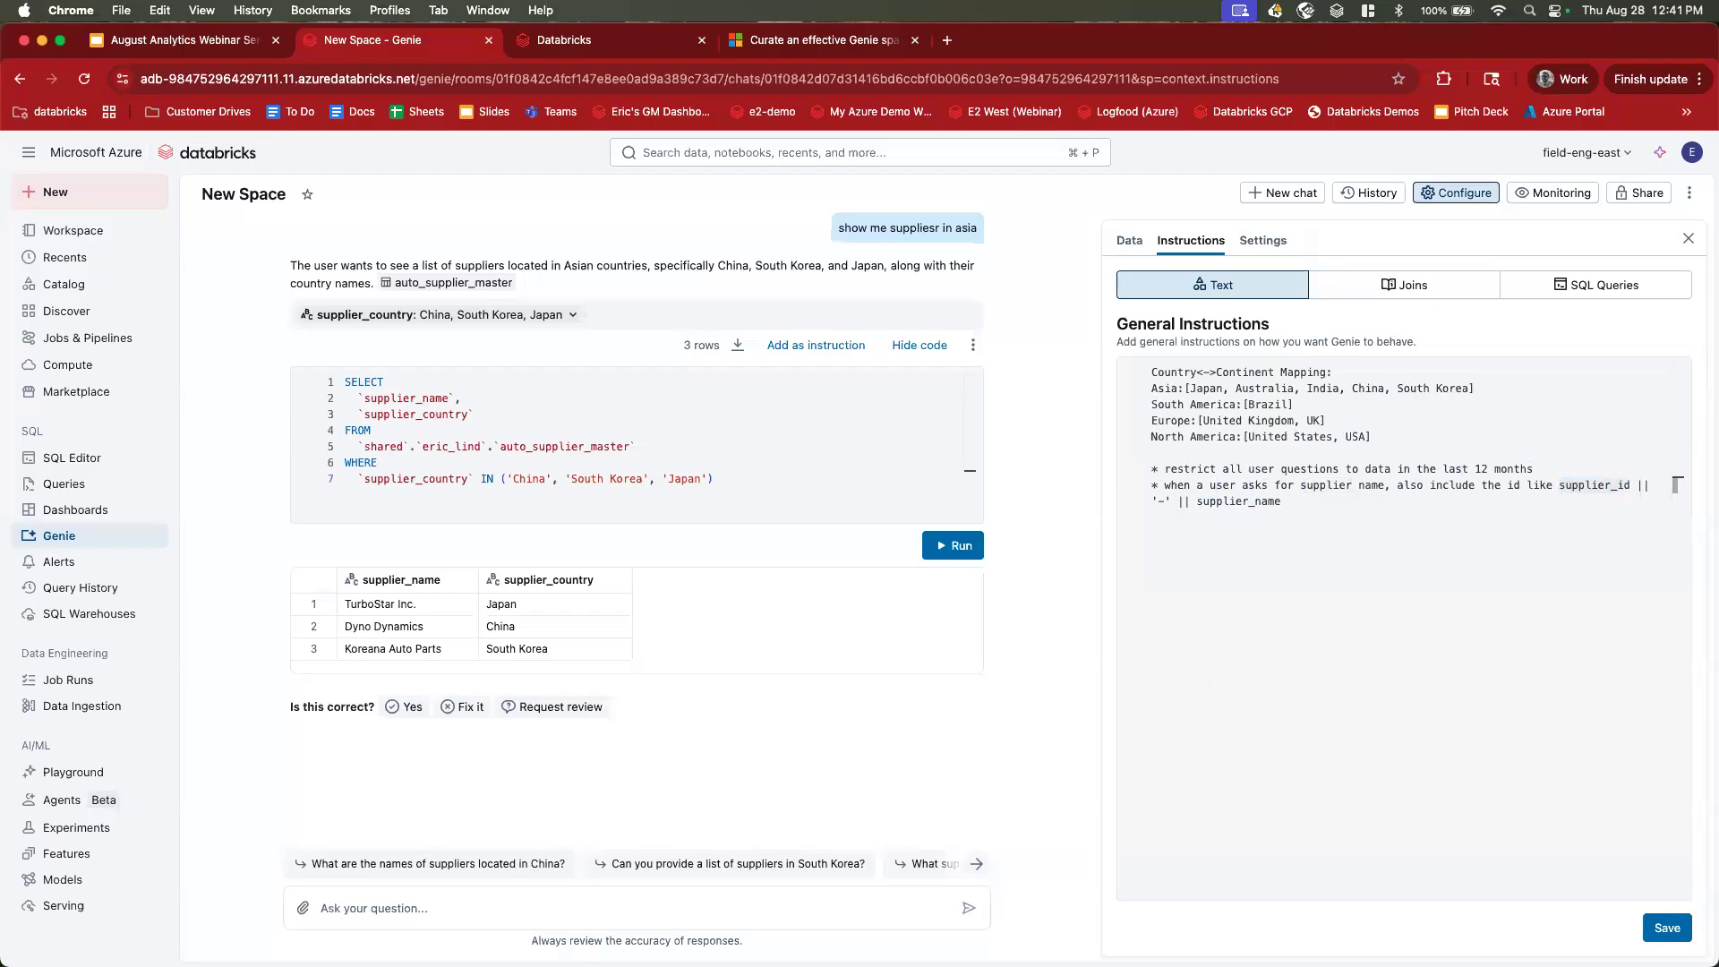
click(1667, 927)
drag(1152, 368, 1371, 438)
click(1372, 437)
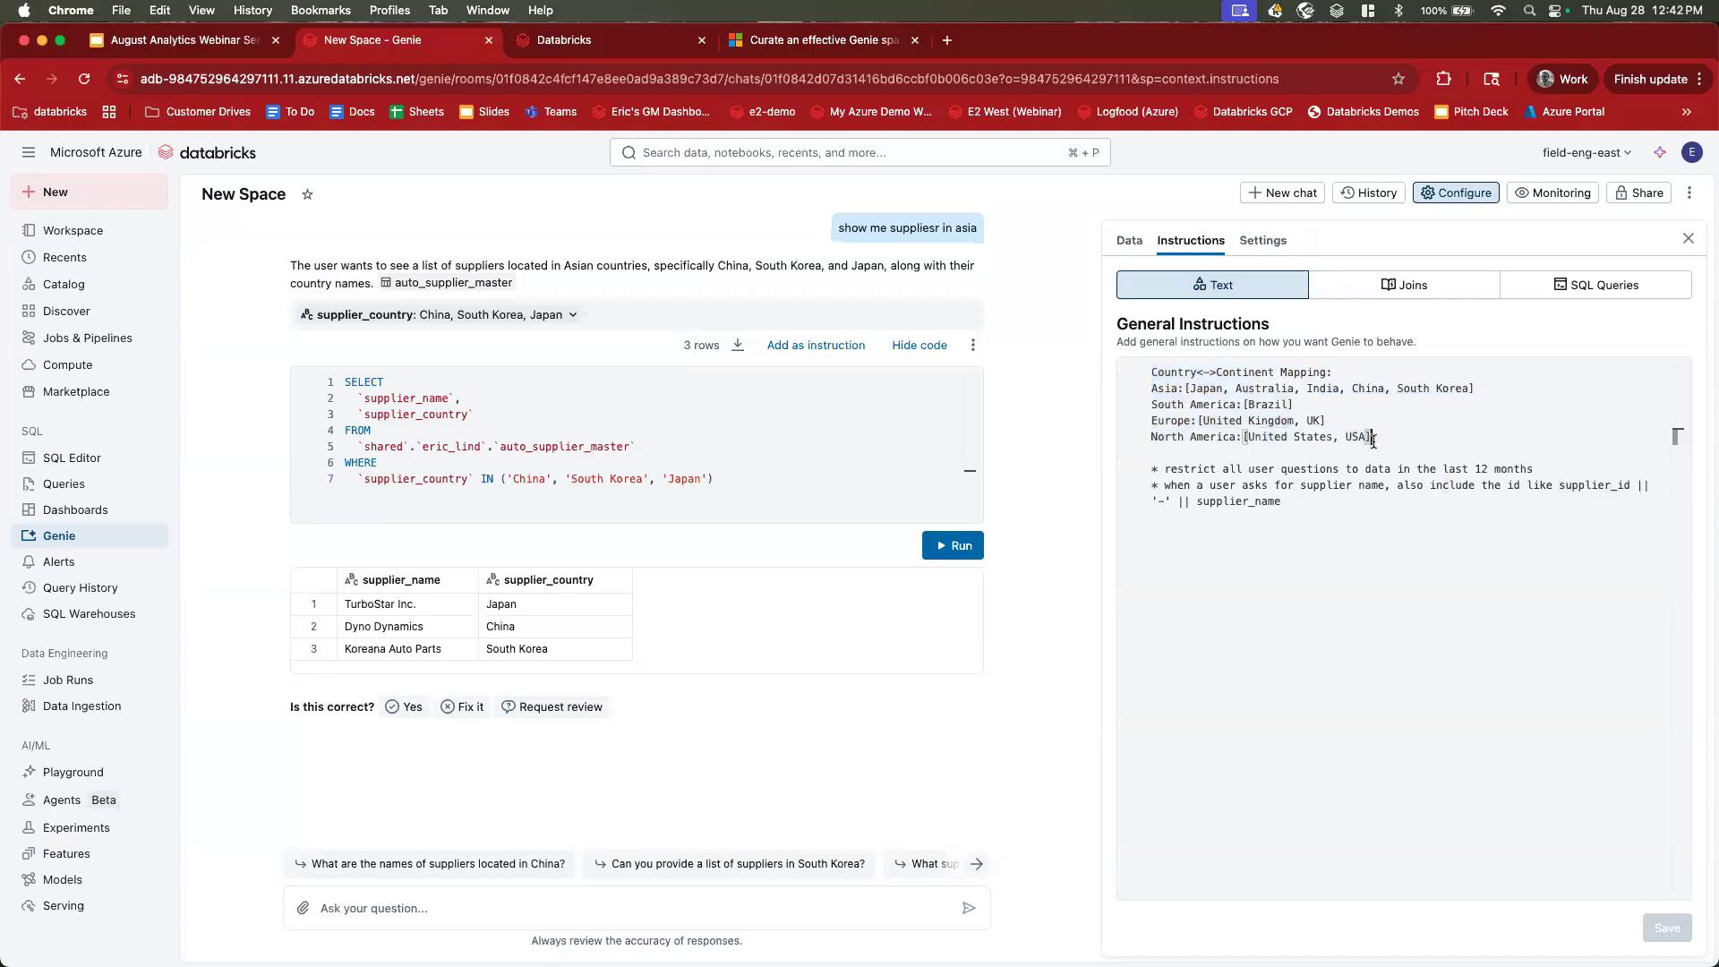
Add '* otd means on time delivery' as a new general instruction line and save it.
click(1312, 577)
key(Return)
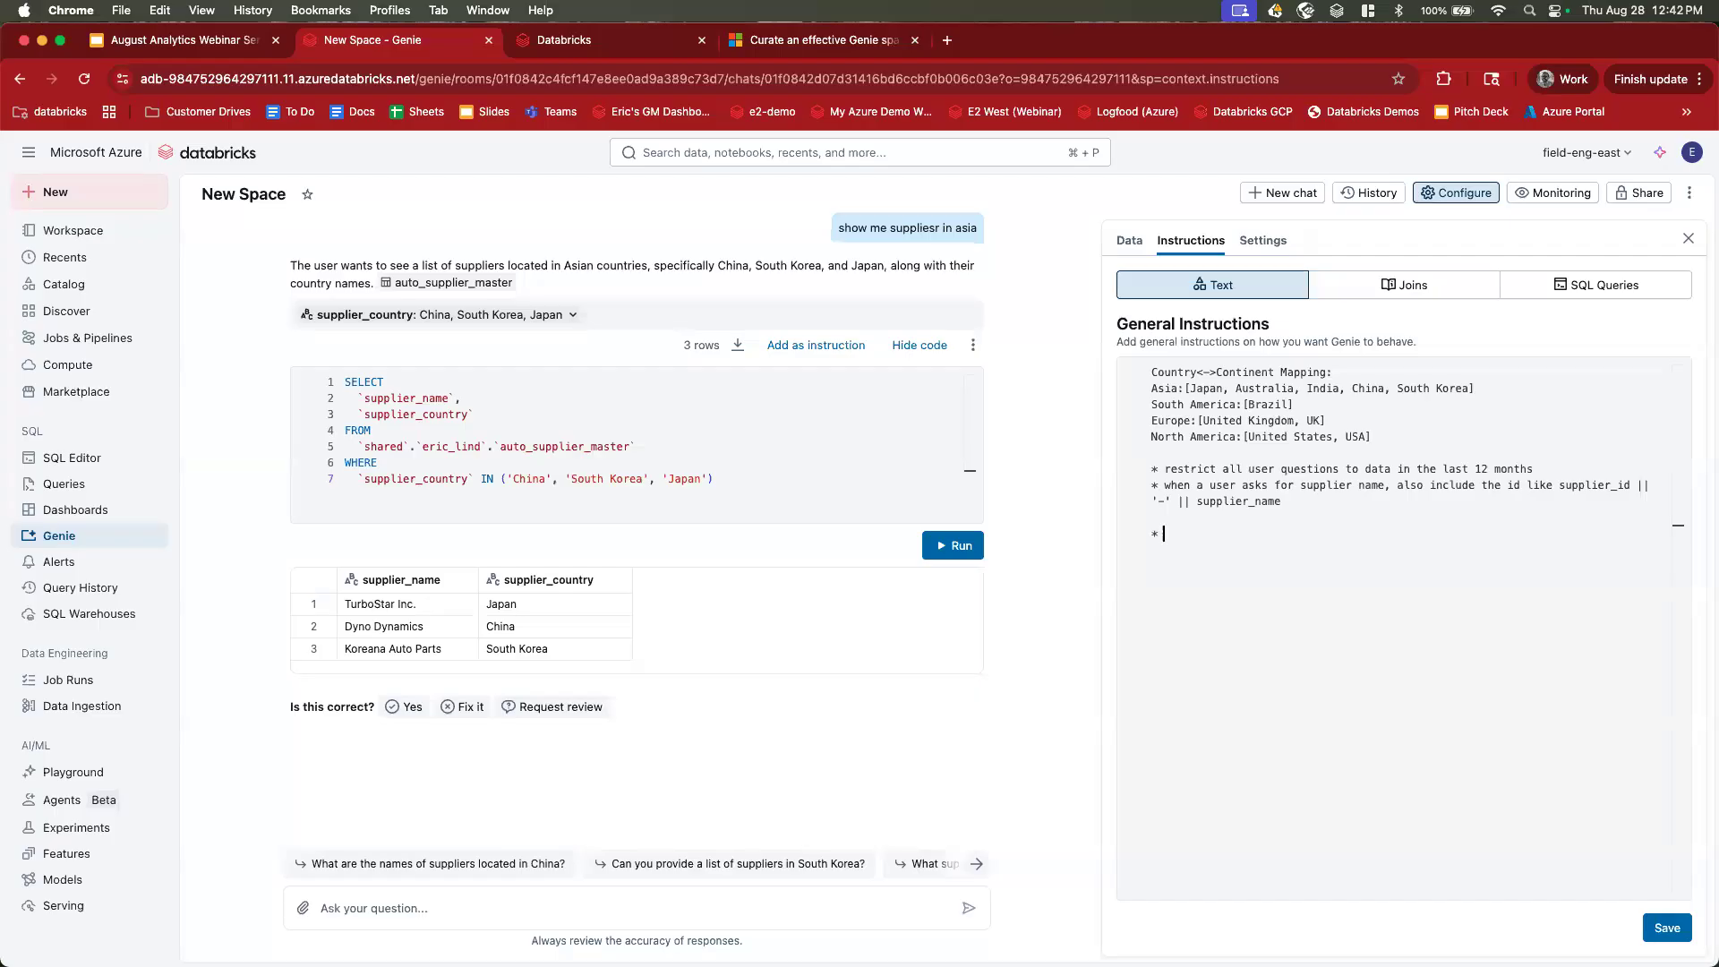
text(* otd)
text(means on =)
key(BackSpace)
key(BackSpace)
text(time delivery)
click(1672, 929)
Bring up the still-empty example SQL queries list.
drag(1163, 533, 1184, 533)
key(Left)
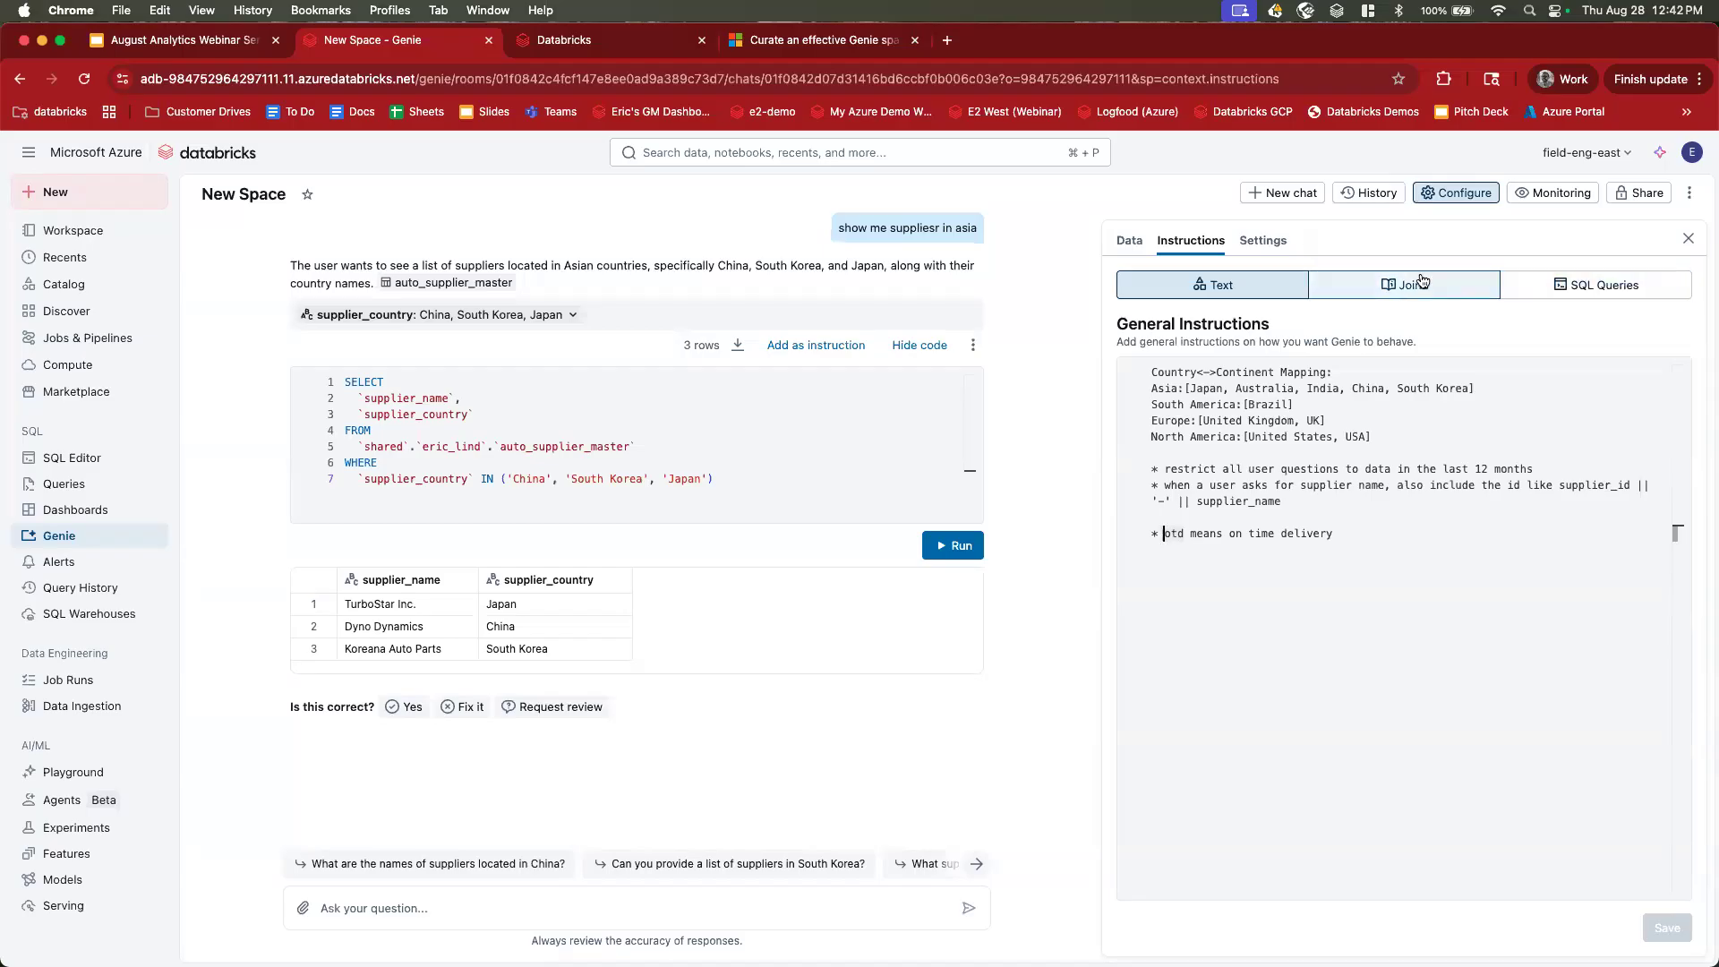
click(1580, 287)
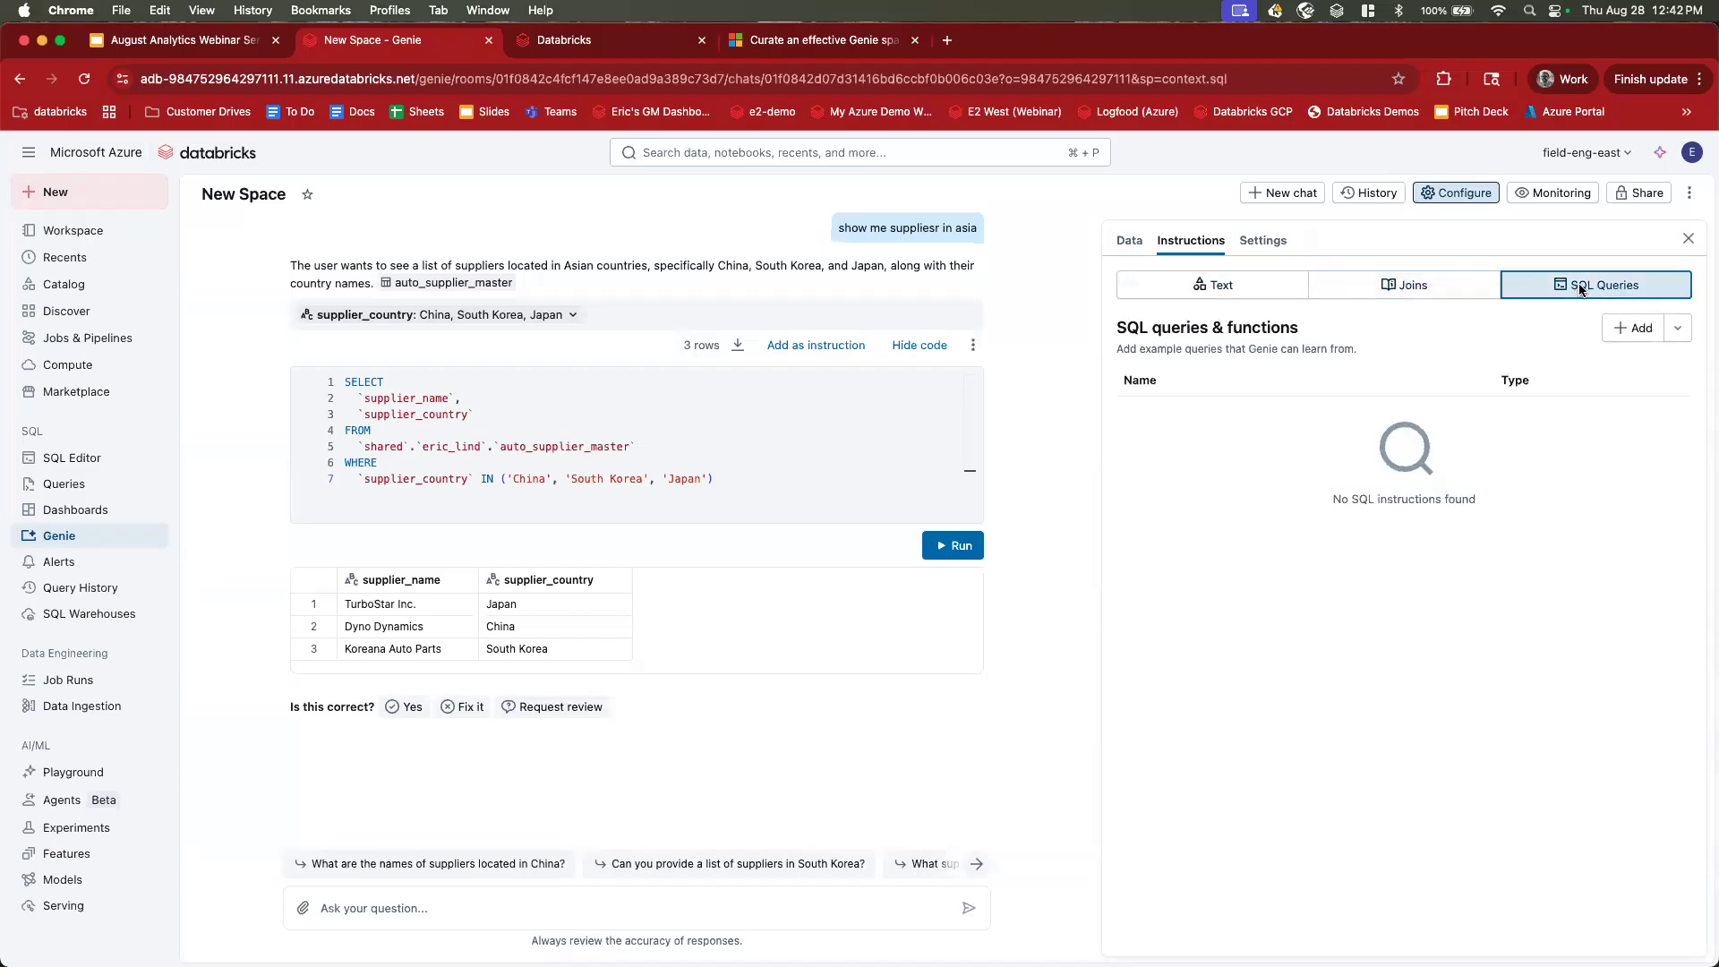
Ask Genie 'show me the attainment for the fjellstrom model this year'.
click(757, 900)
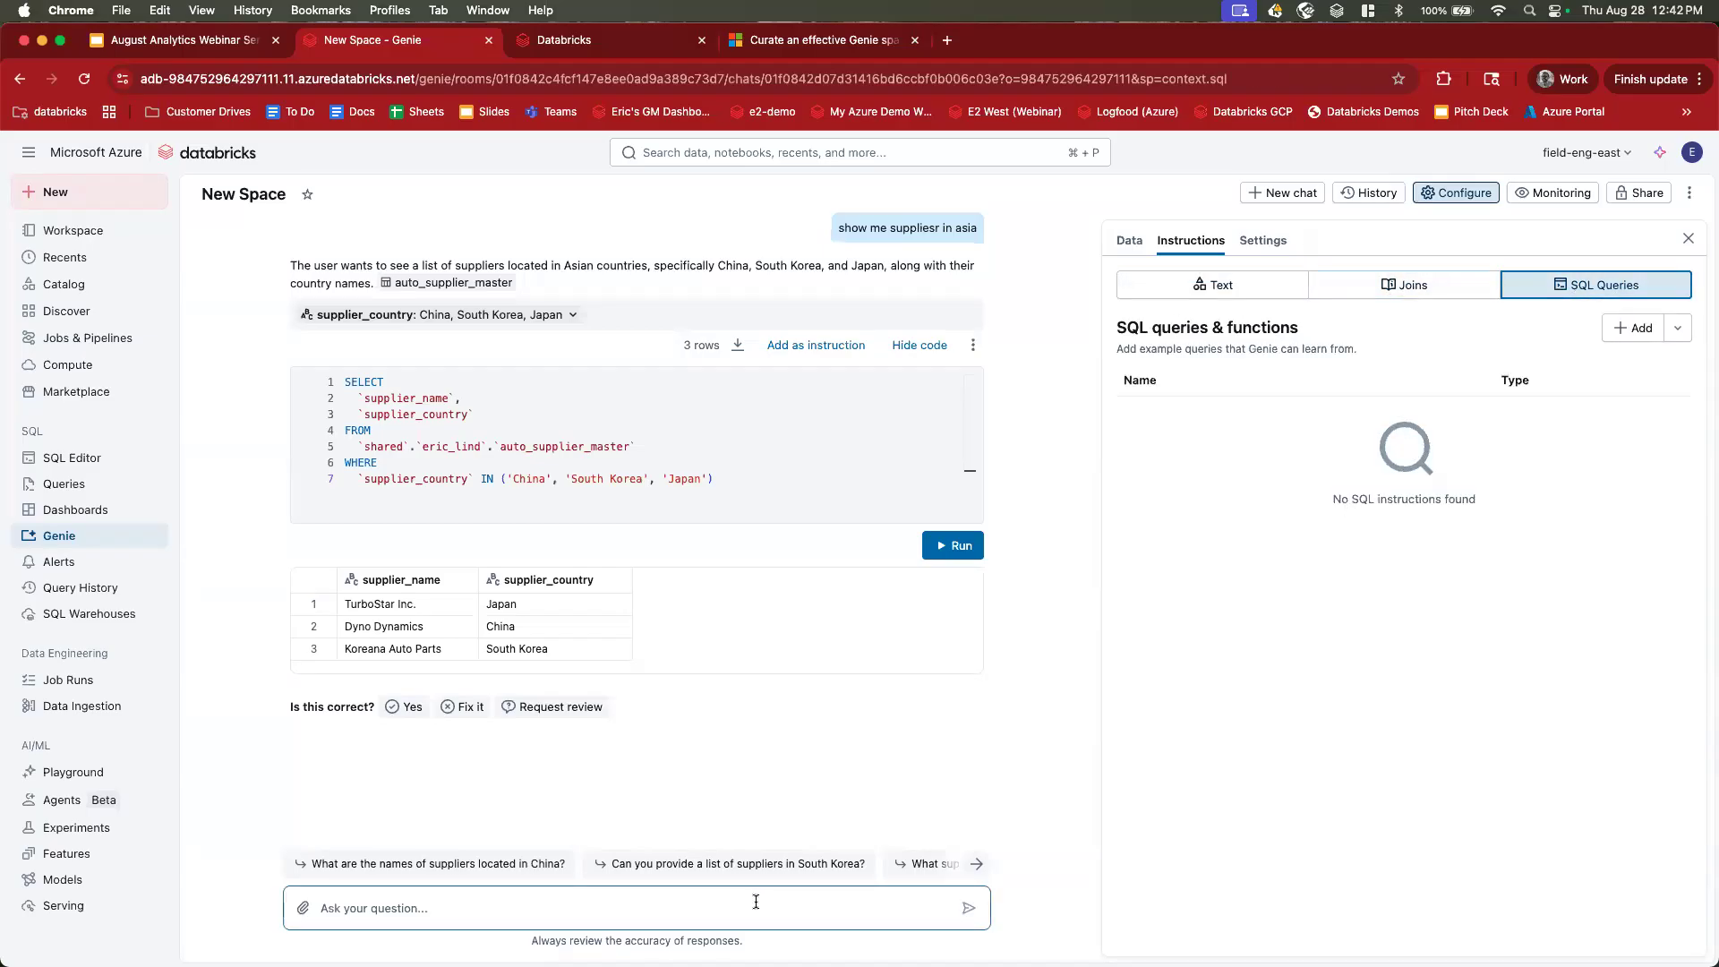
text(show me)
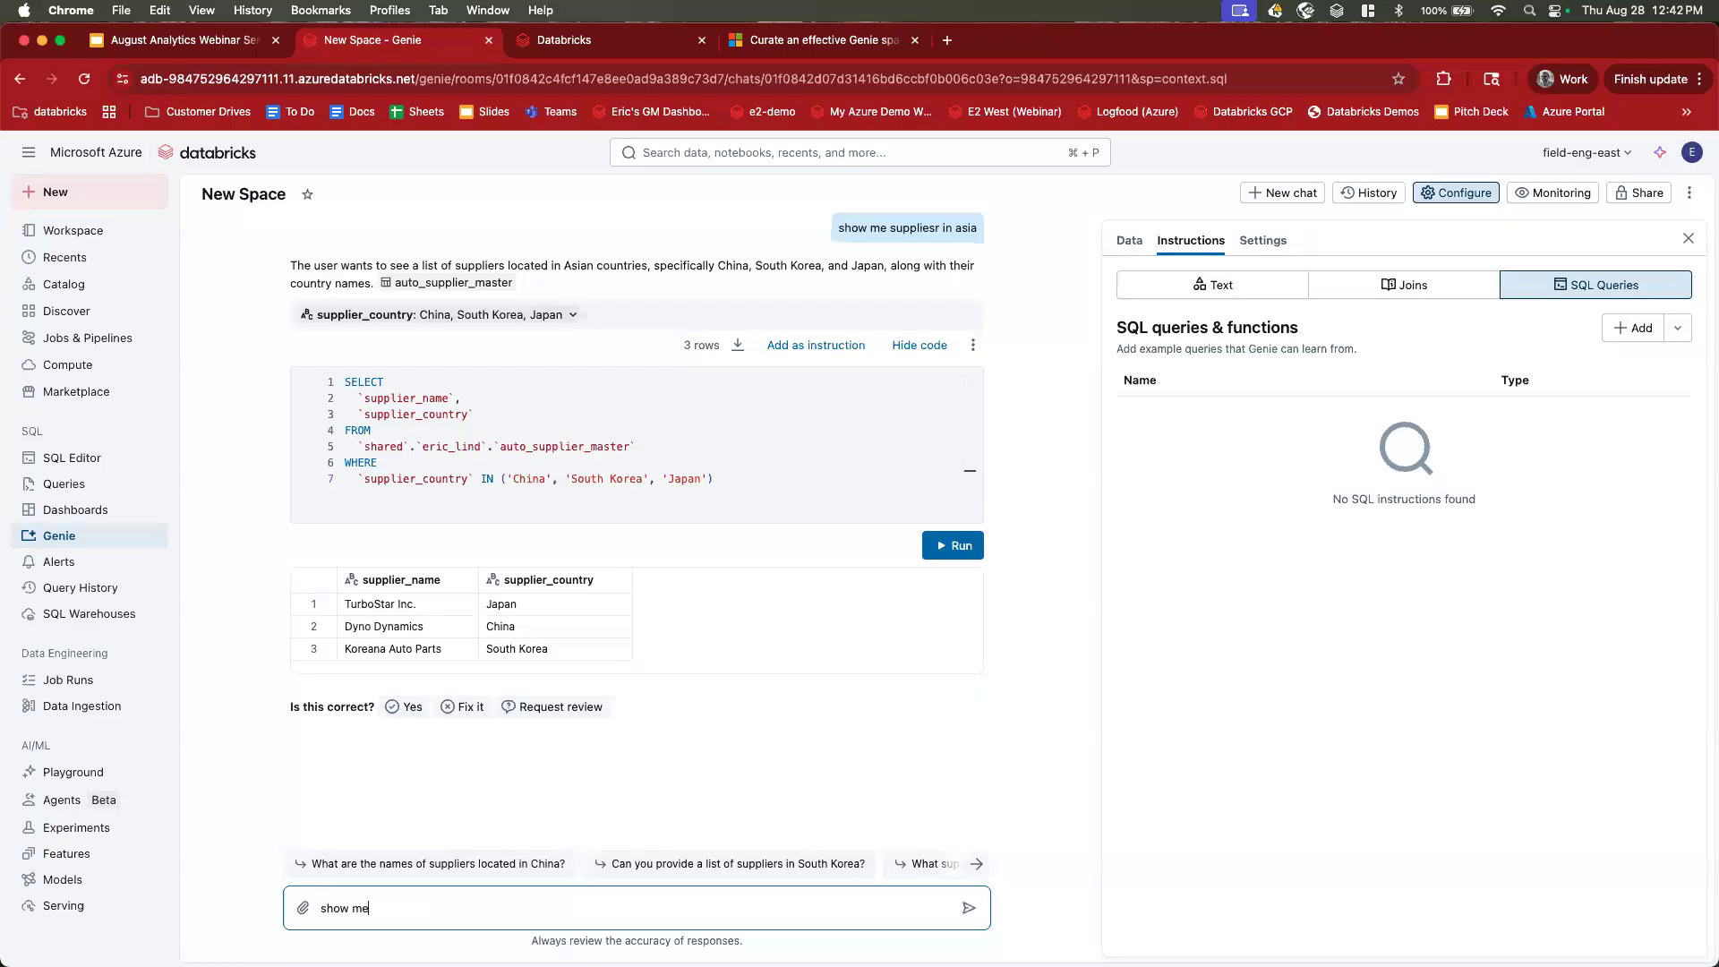
text( the attainment for the fjellstrom model this year)
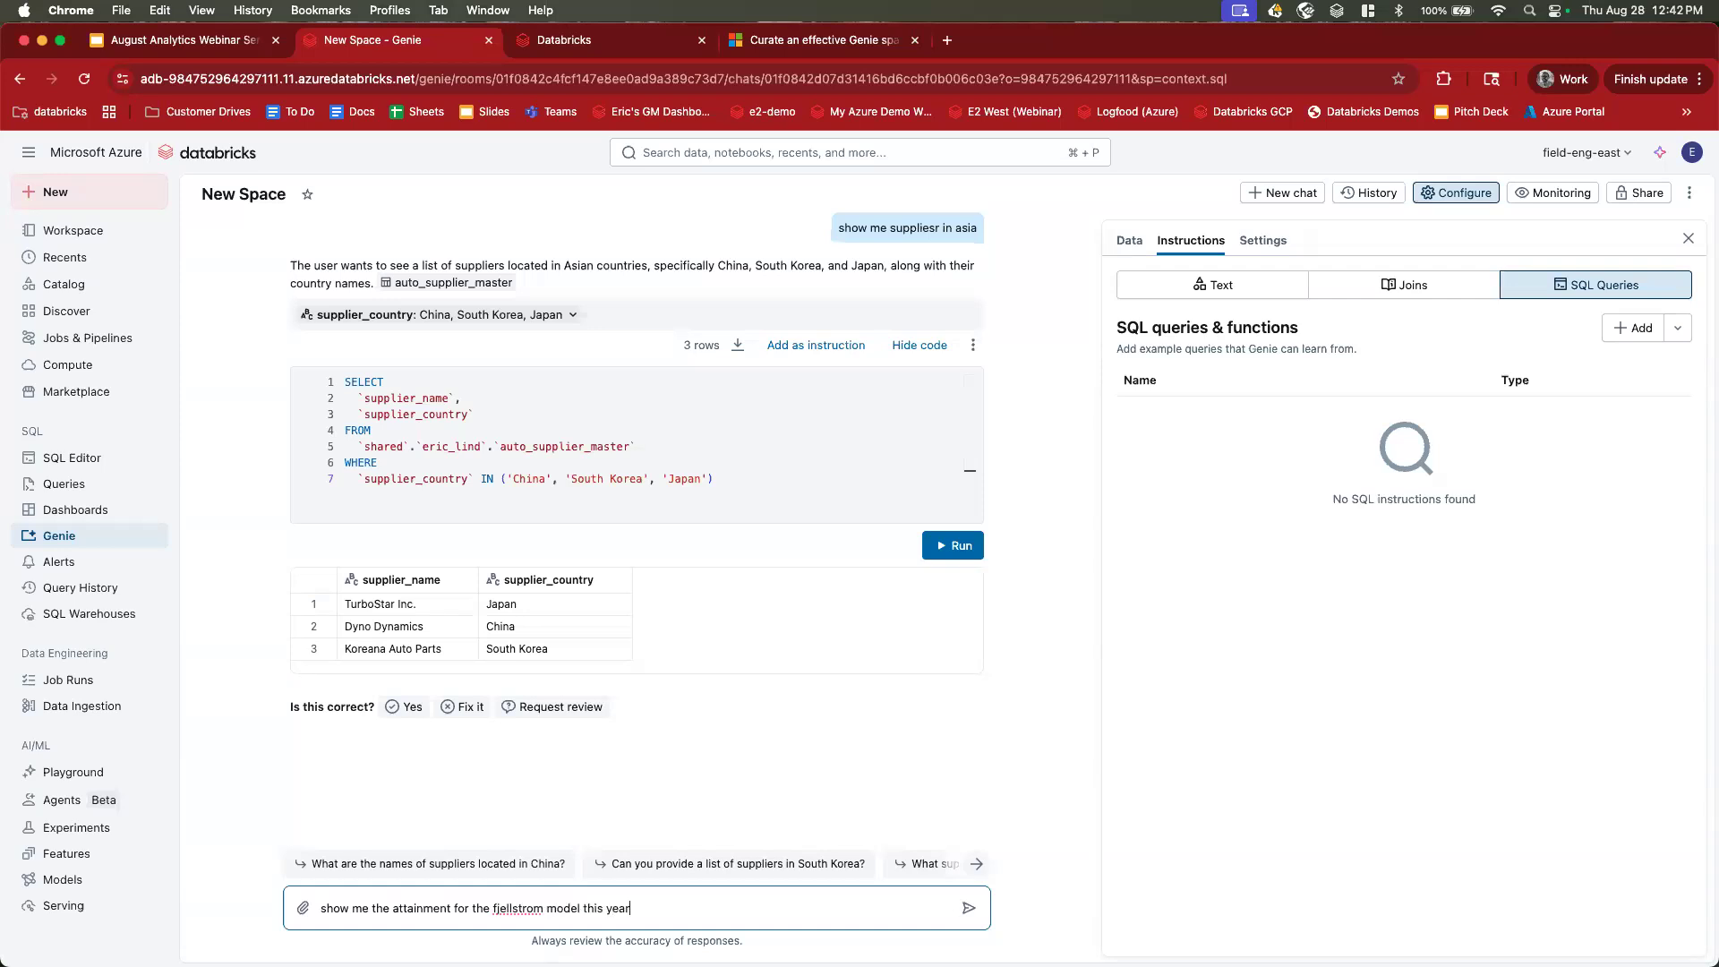
key(Return)
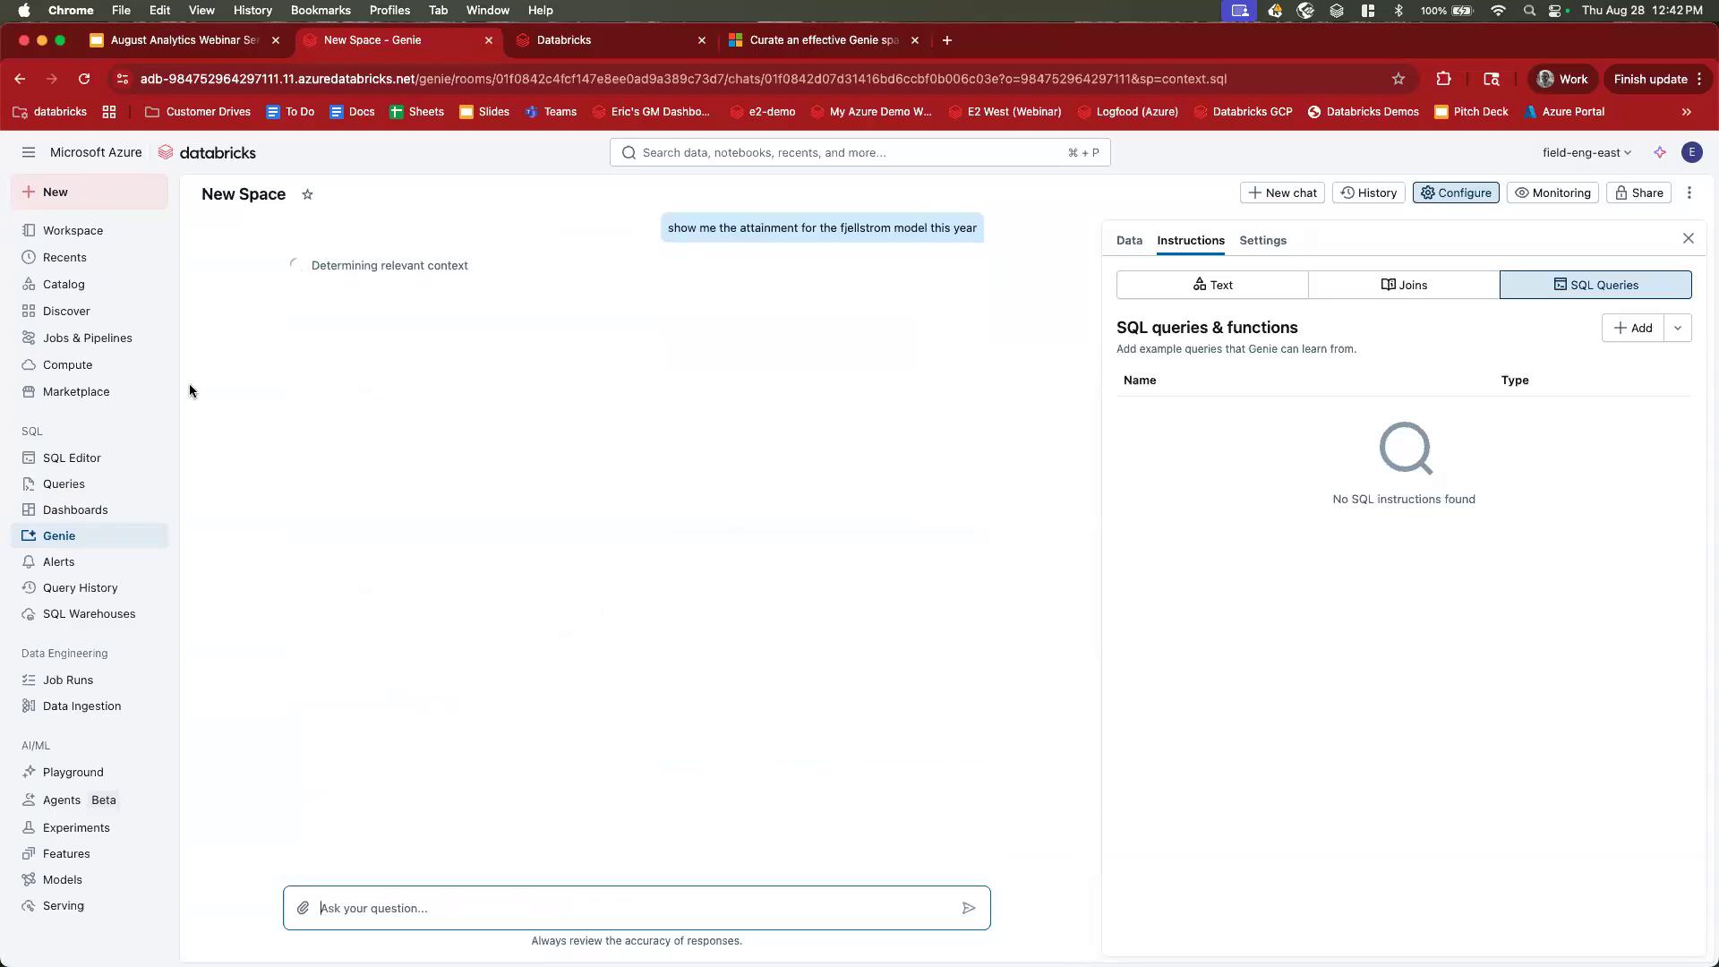
Highlight Genie's reply calling the question unclear and asking what attainment means.
drag(290, 276, 460, 273)
drag(630, 281, 732, 276)
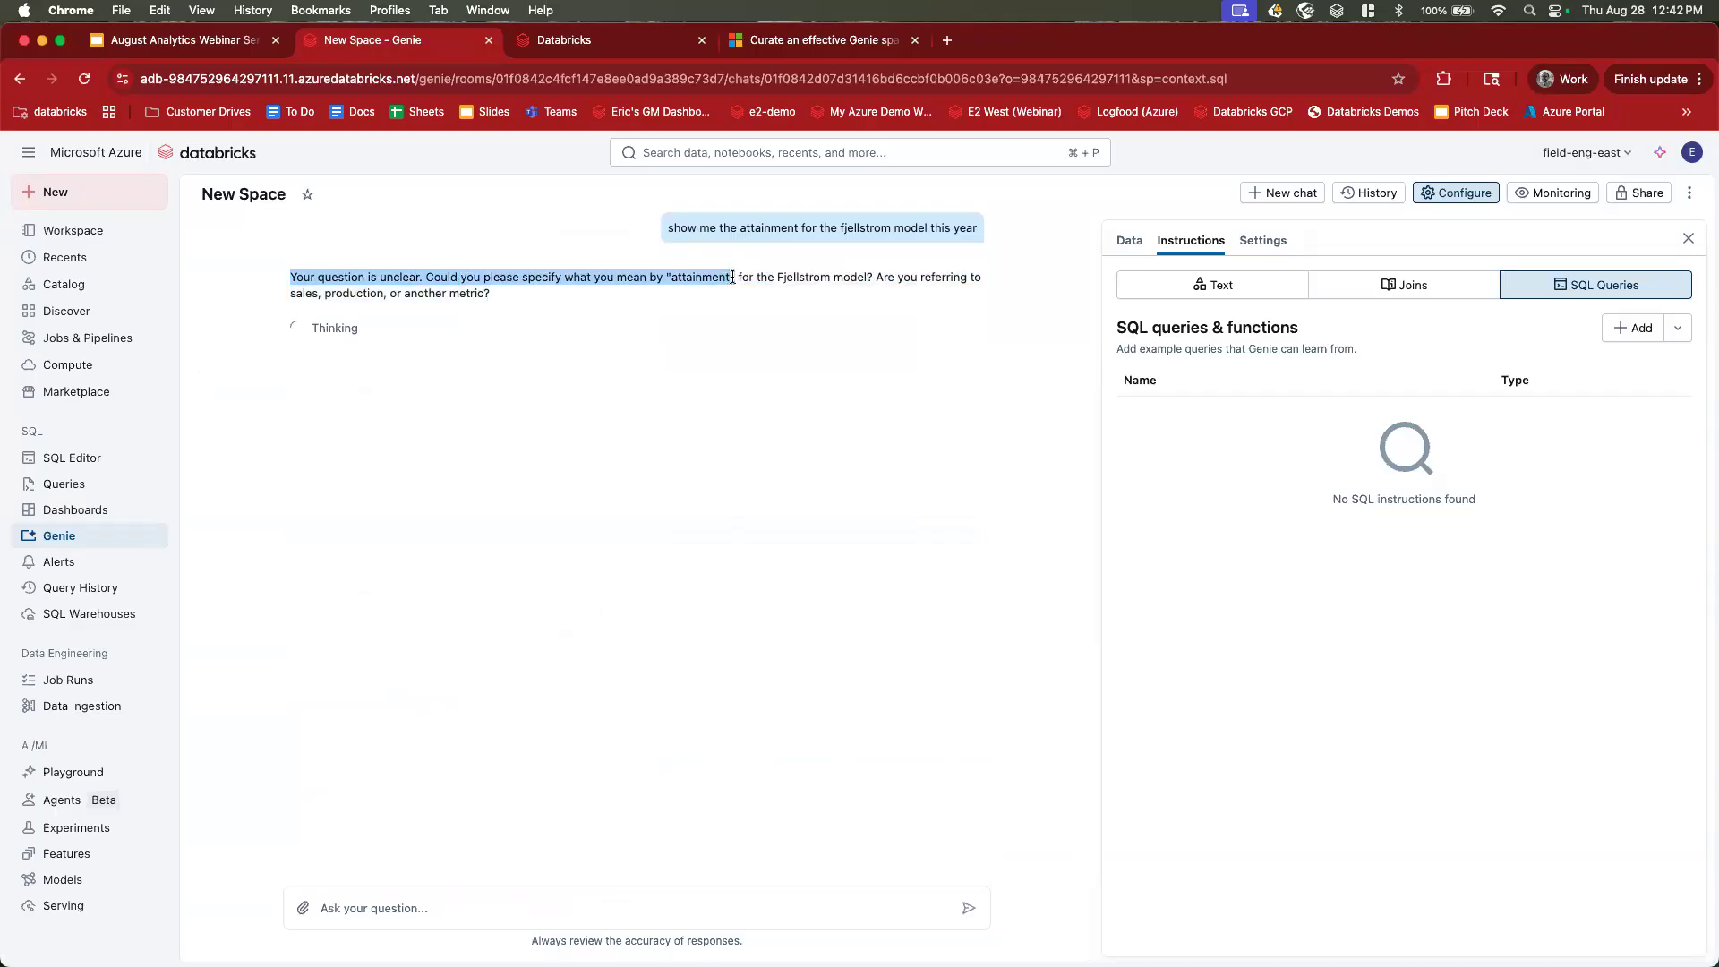
click(700, 274)
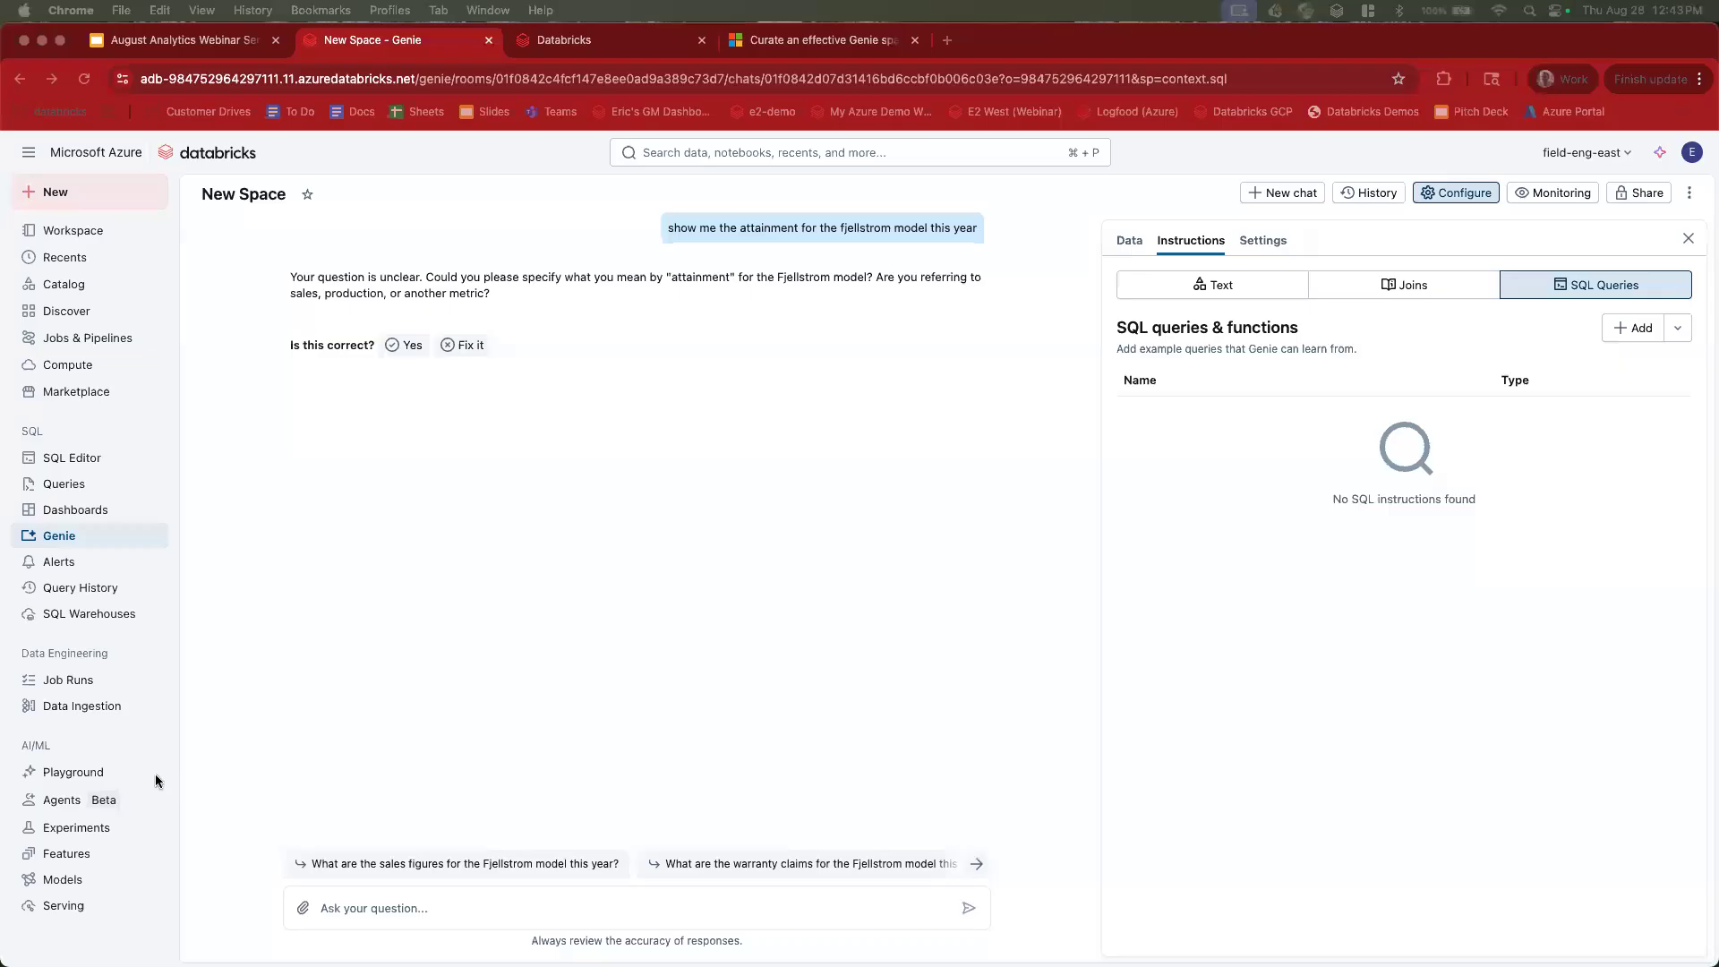
click(287, 277)
drag(283, 276, 513, 293)
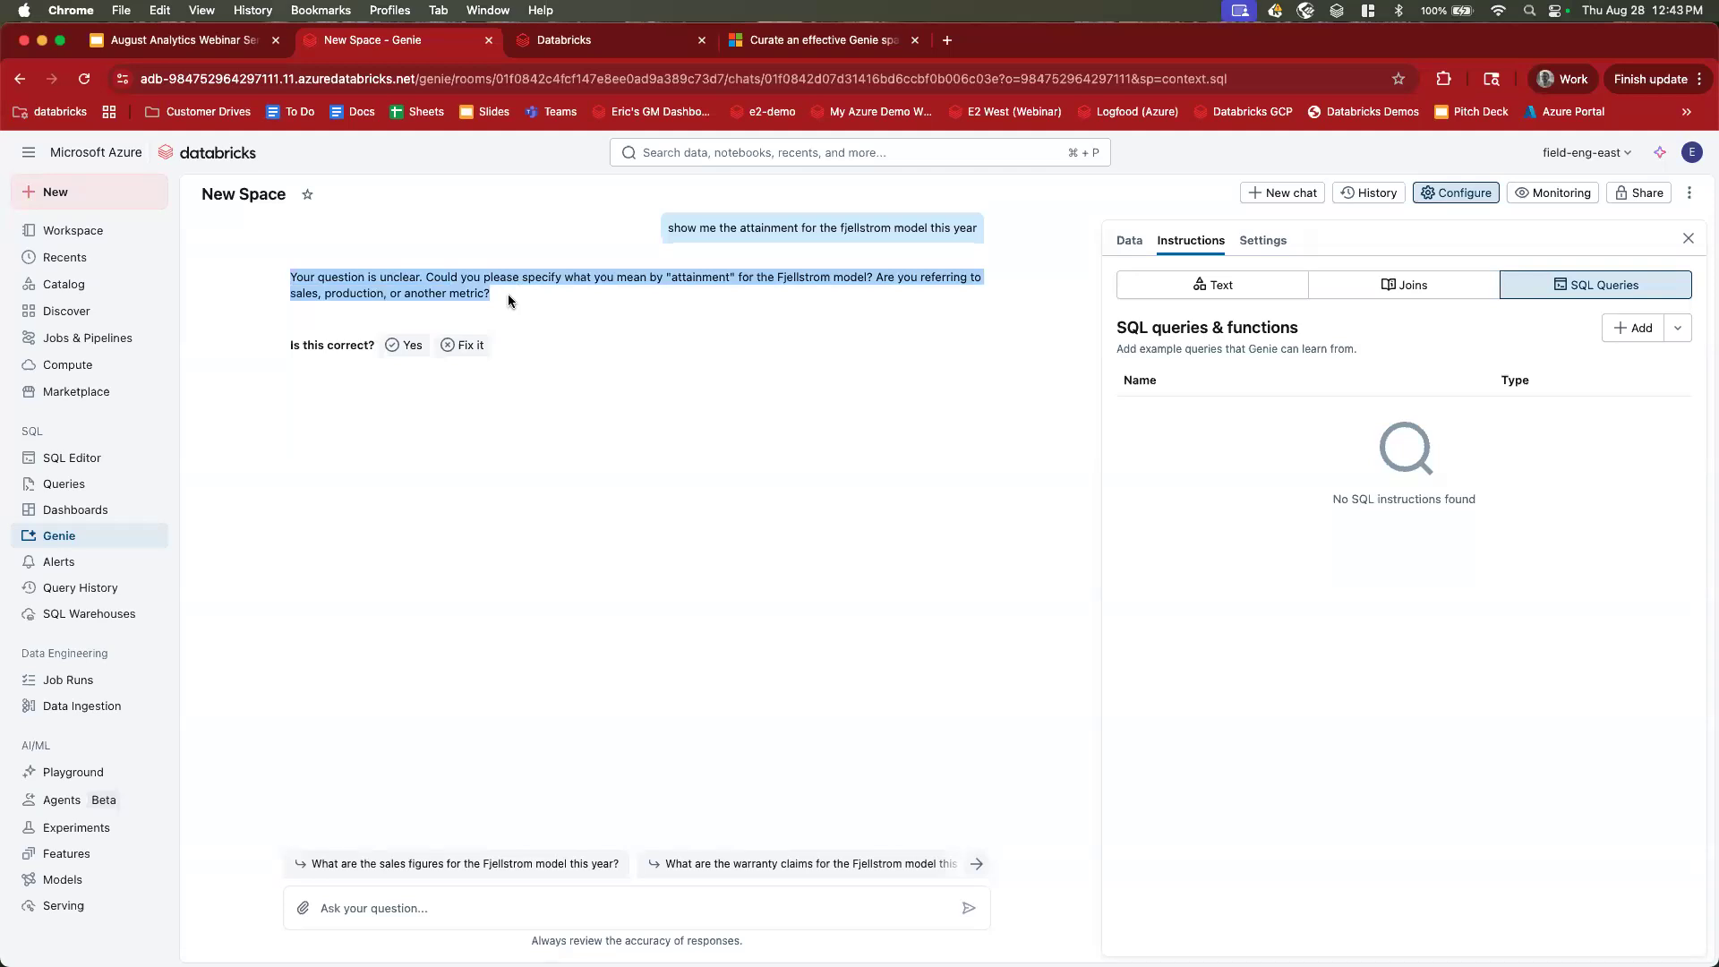
click(507, 293)
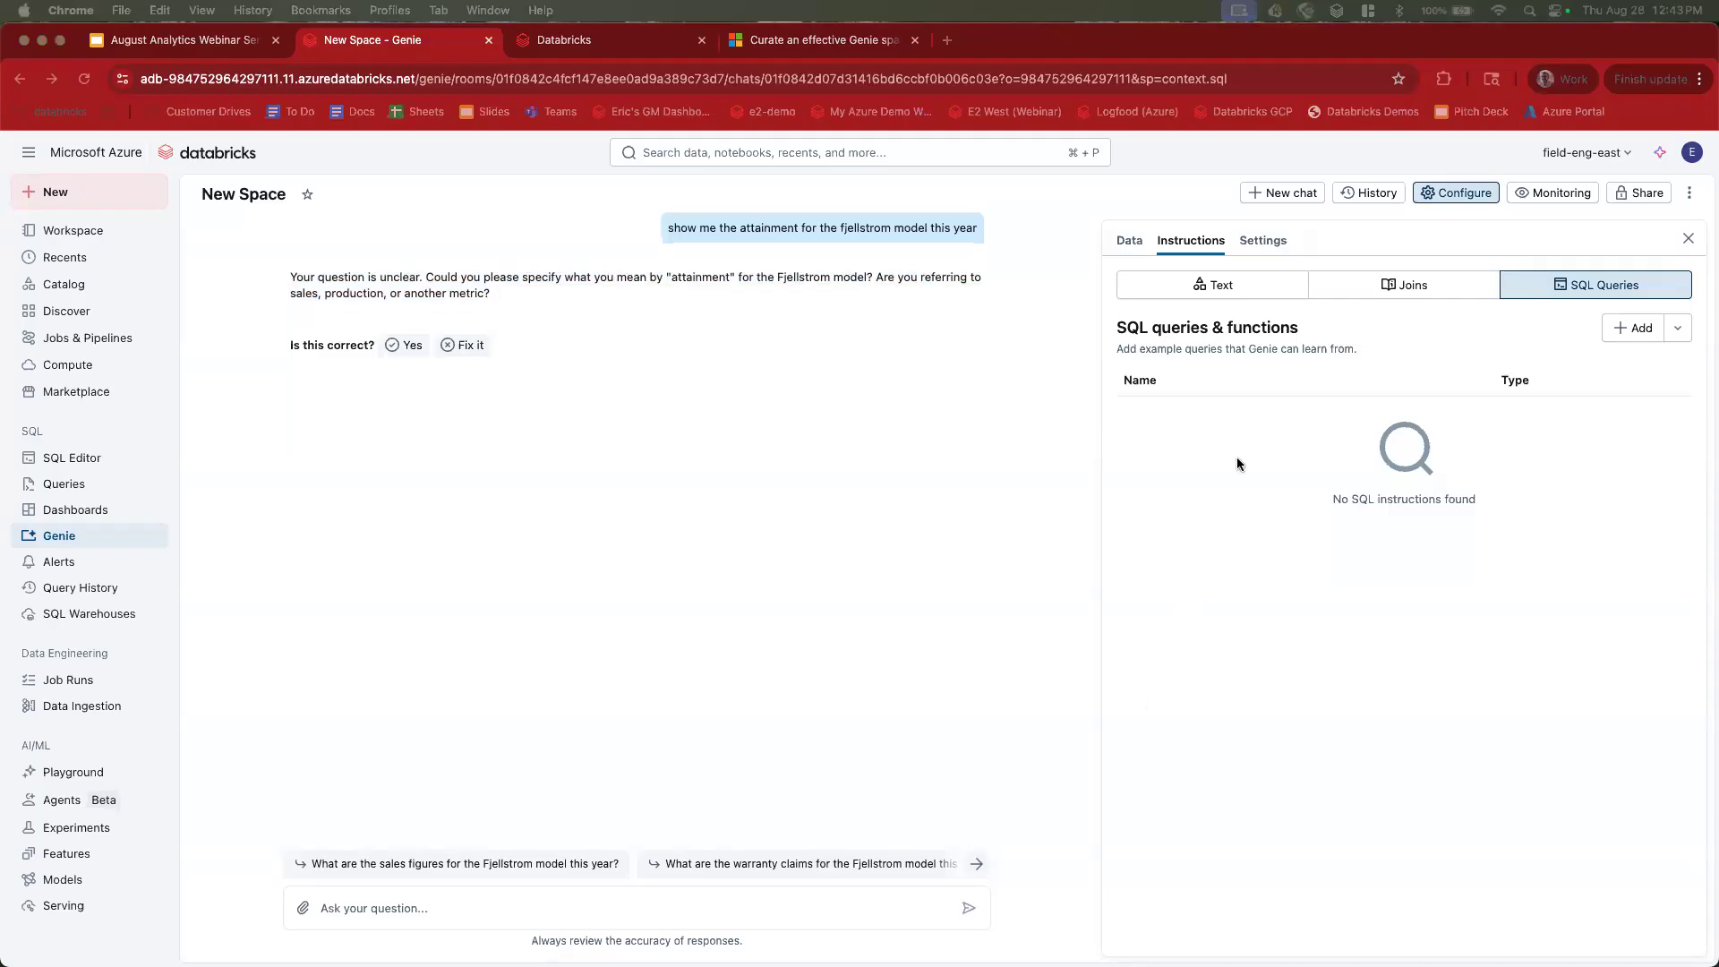
Start a new example query holding the pasted attainment SQL using sales_quantity over forecast.
click(1634, 327)
click(1635, 328)
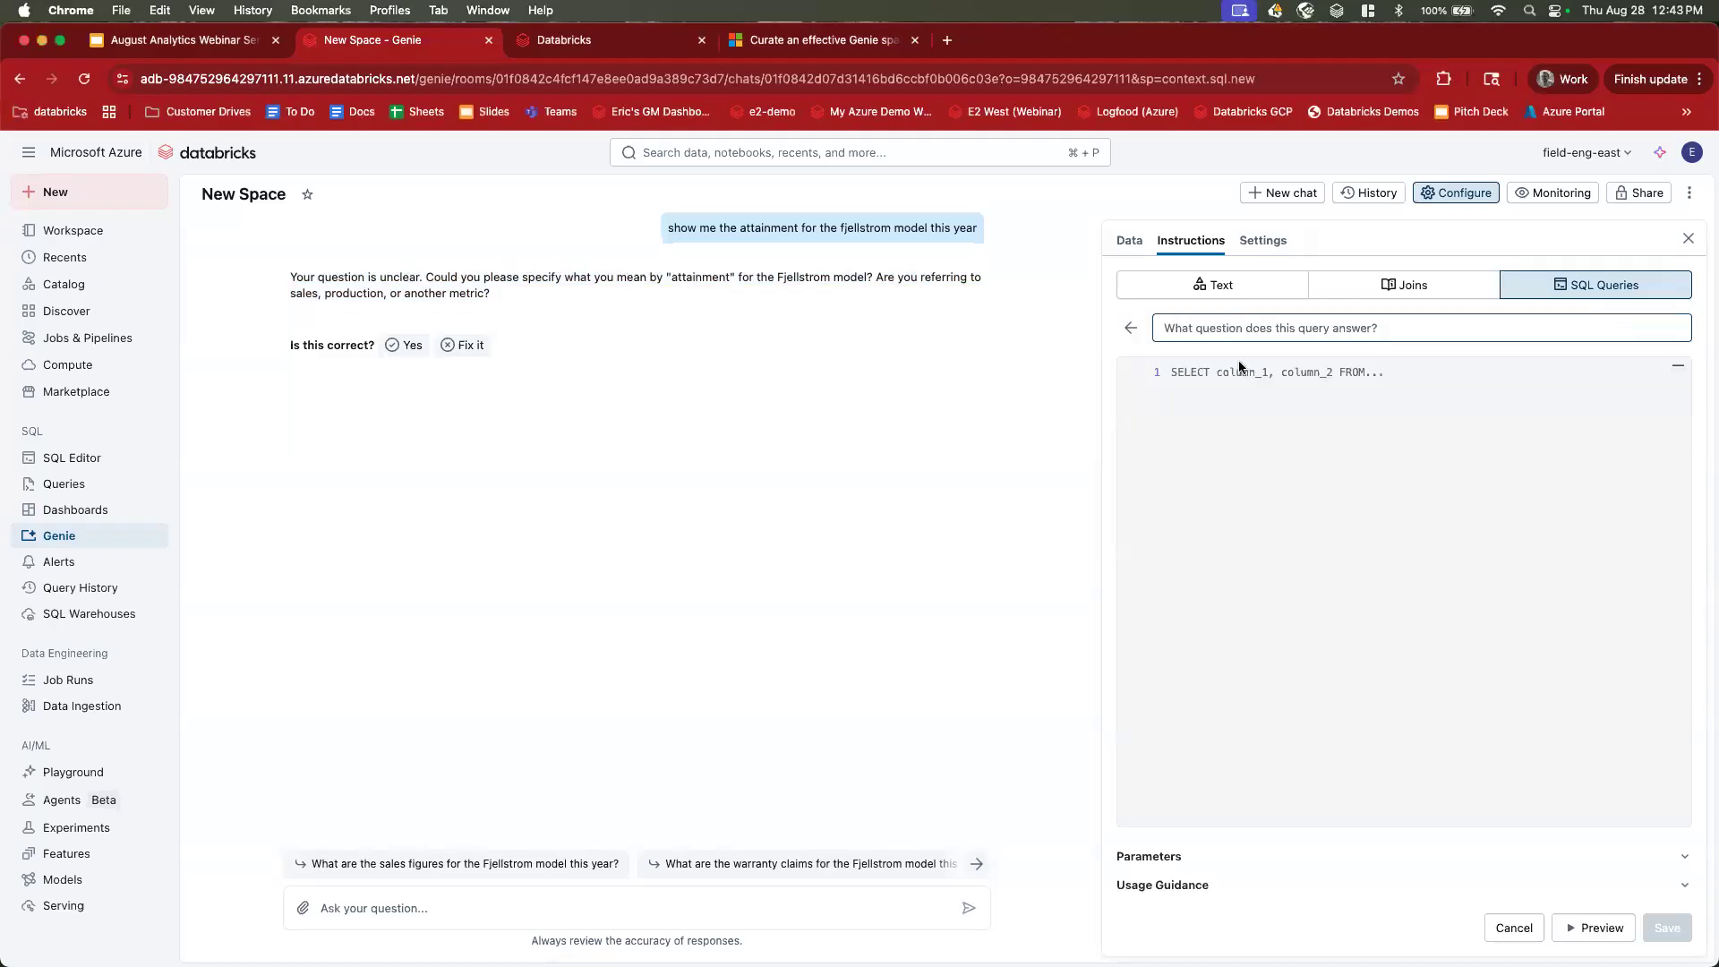
key(super+v)
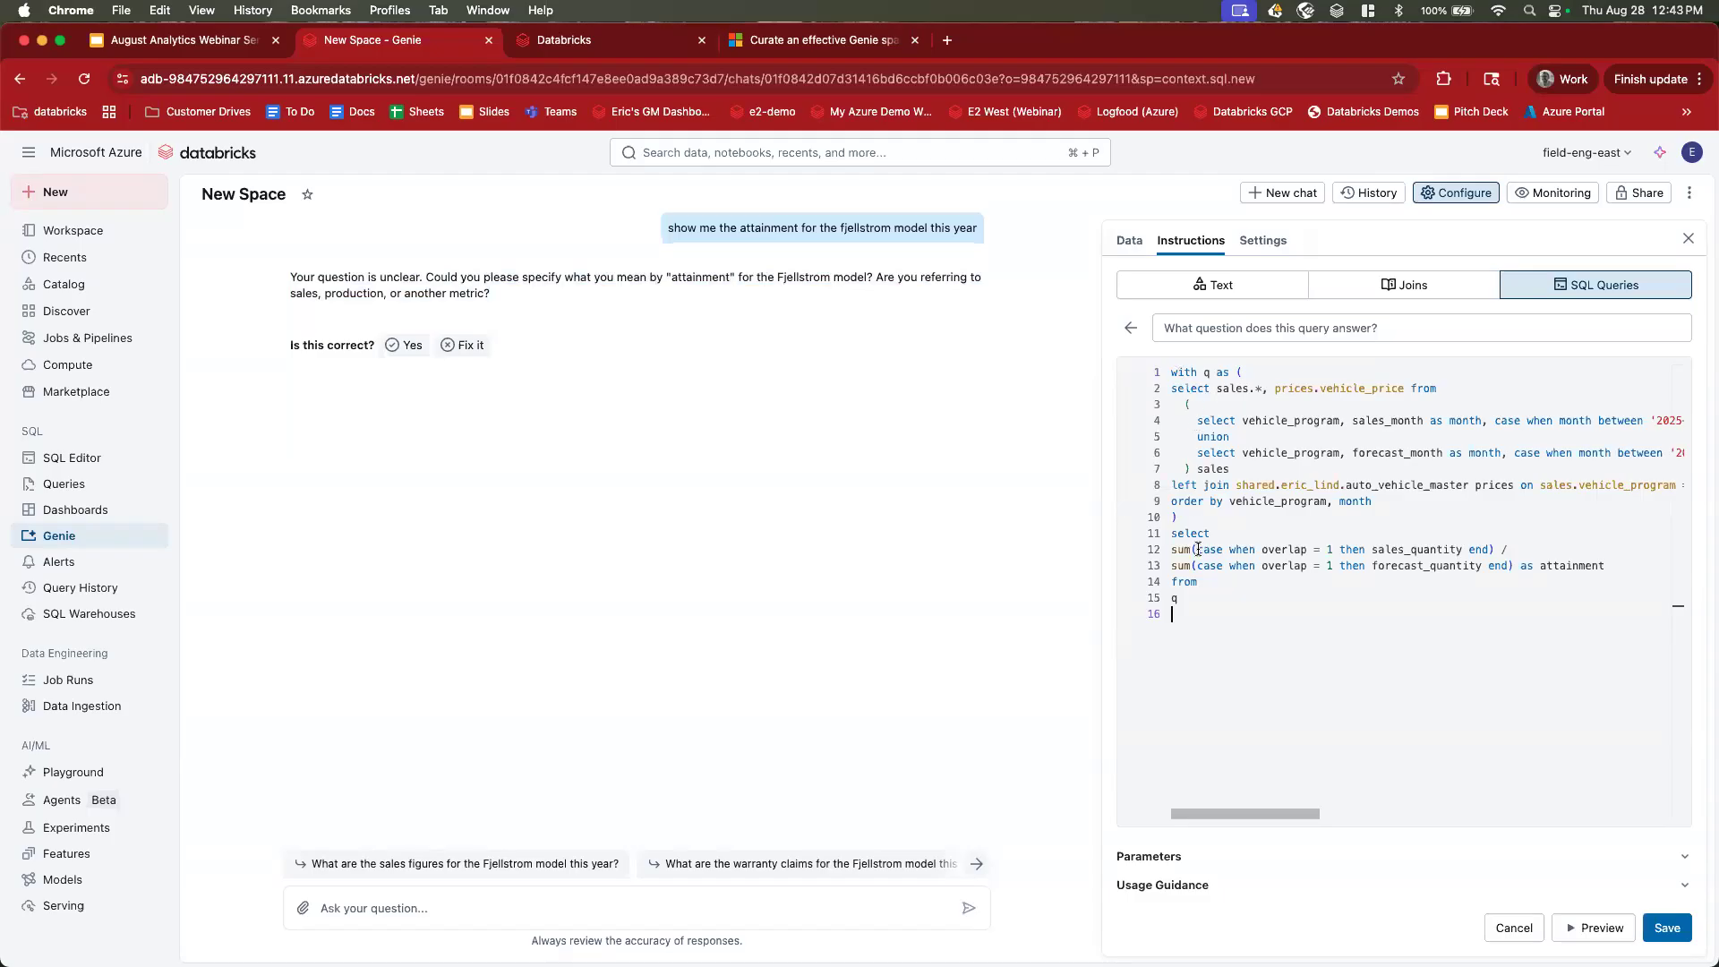
drag(1366, 550, 1479, 567)
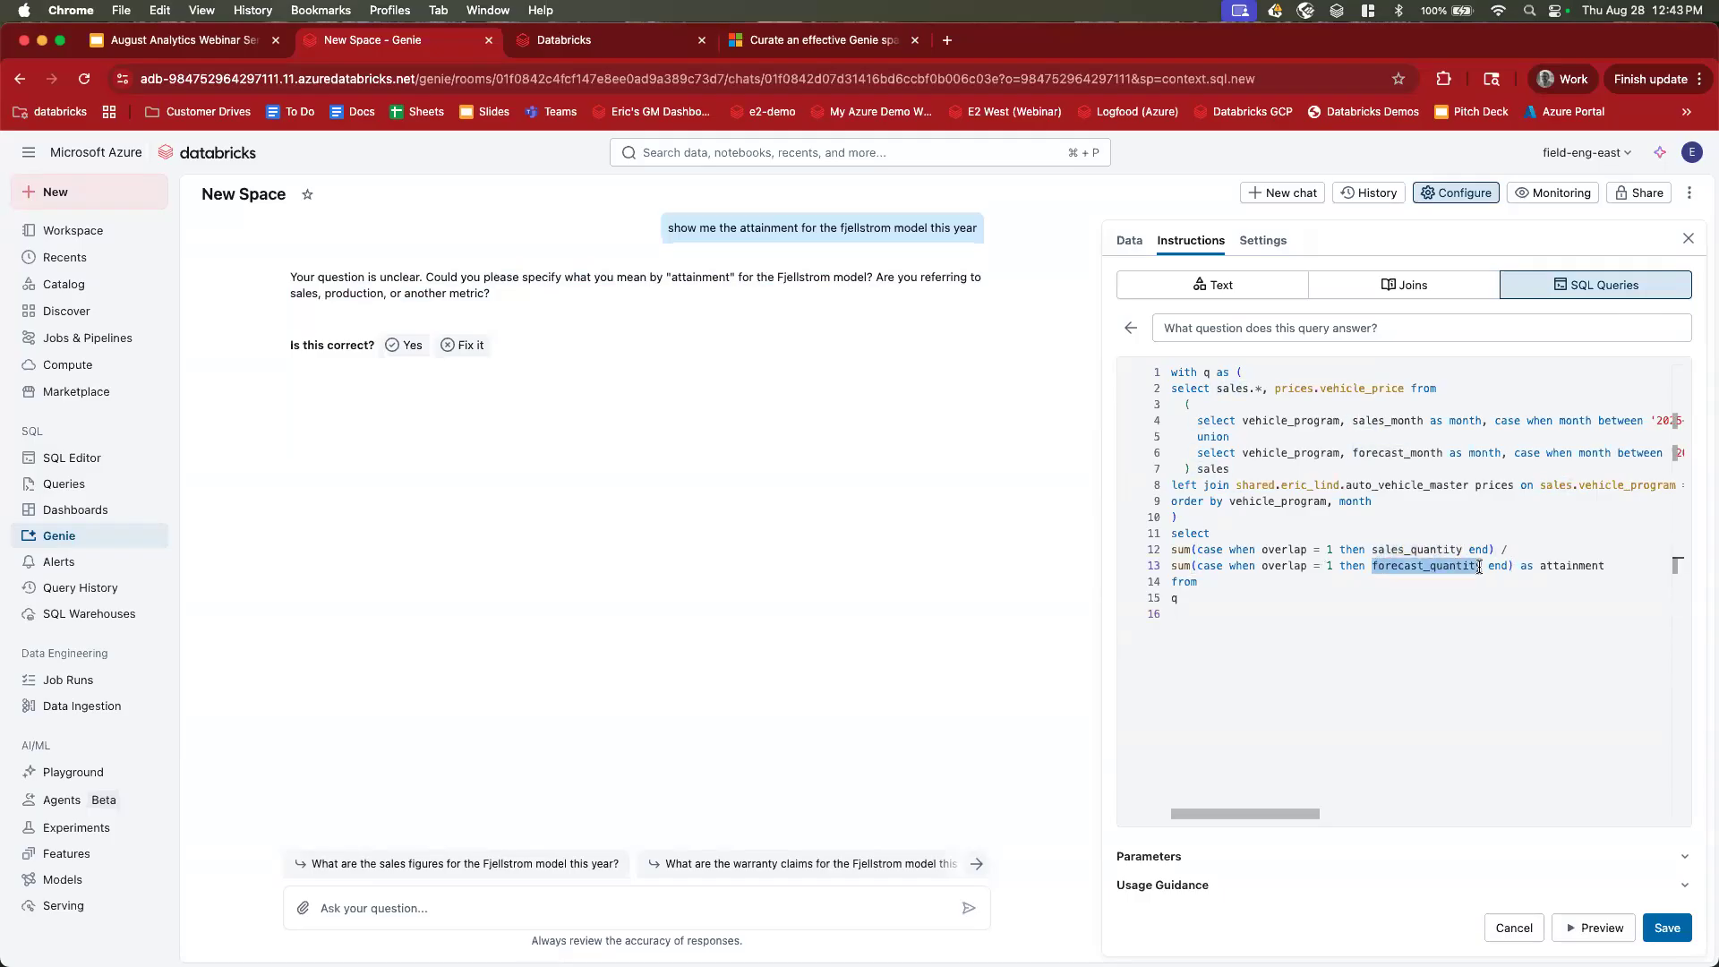
Title it 'what was attainment', preview the 0.4832 result, save, and select the earlier chat question.
click(1264, 333)
text(what was attainment)
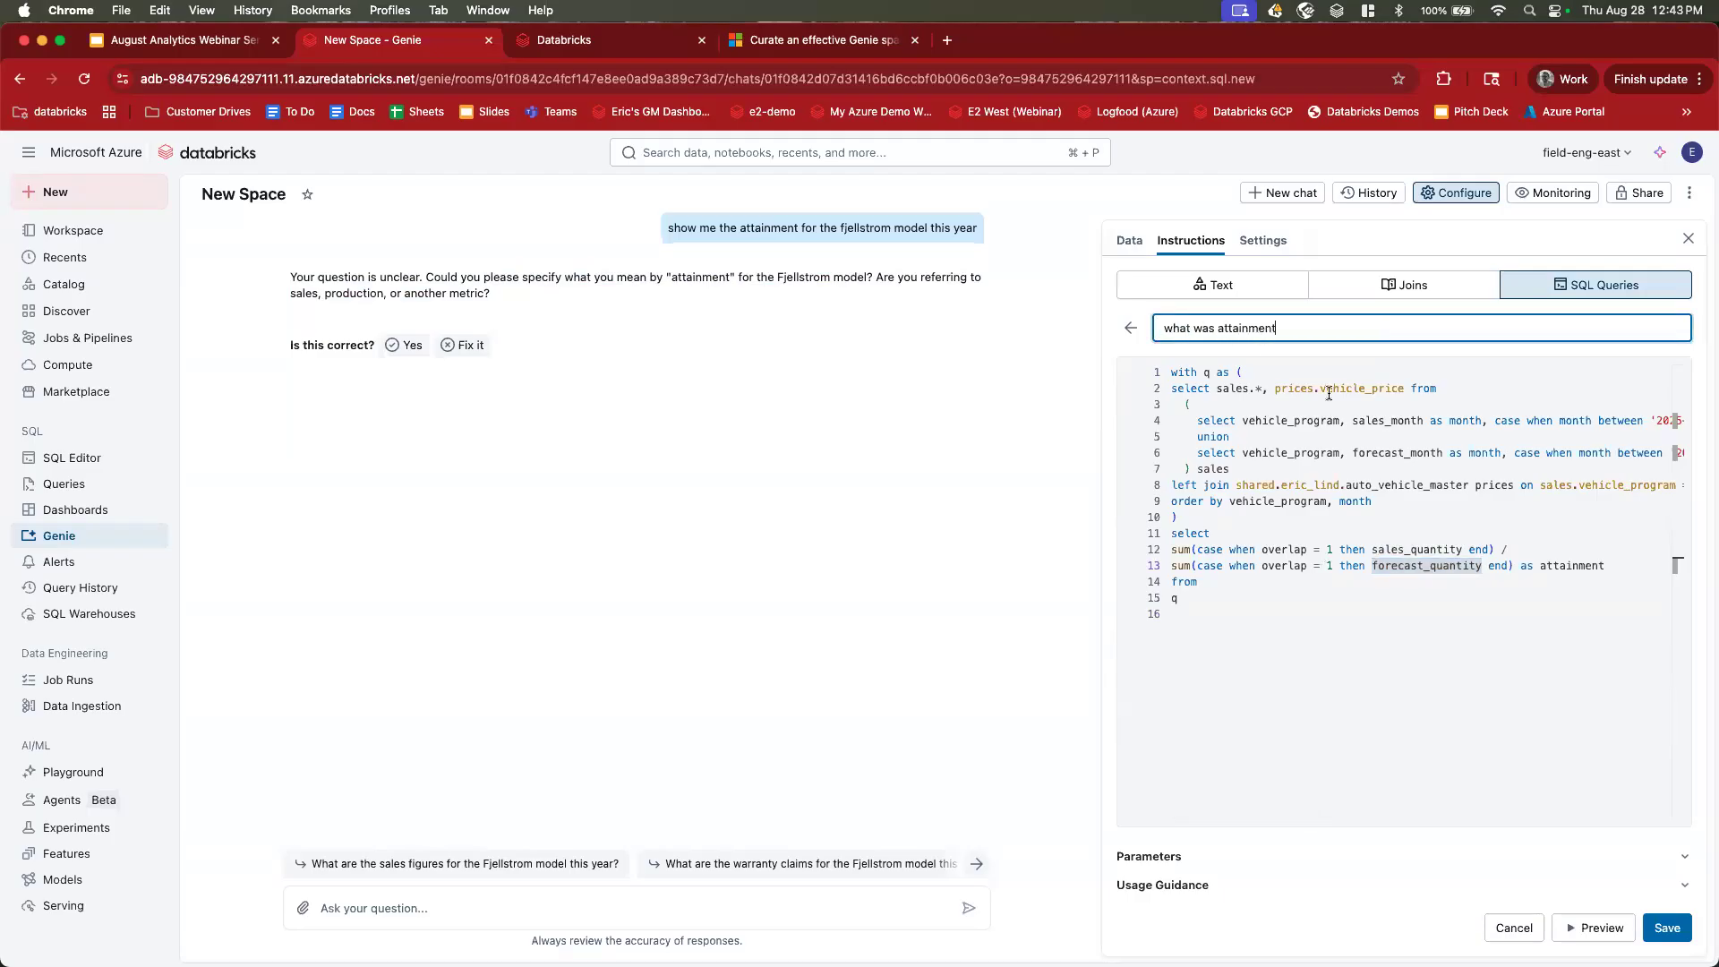
double_click(1541, 565)
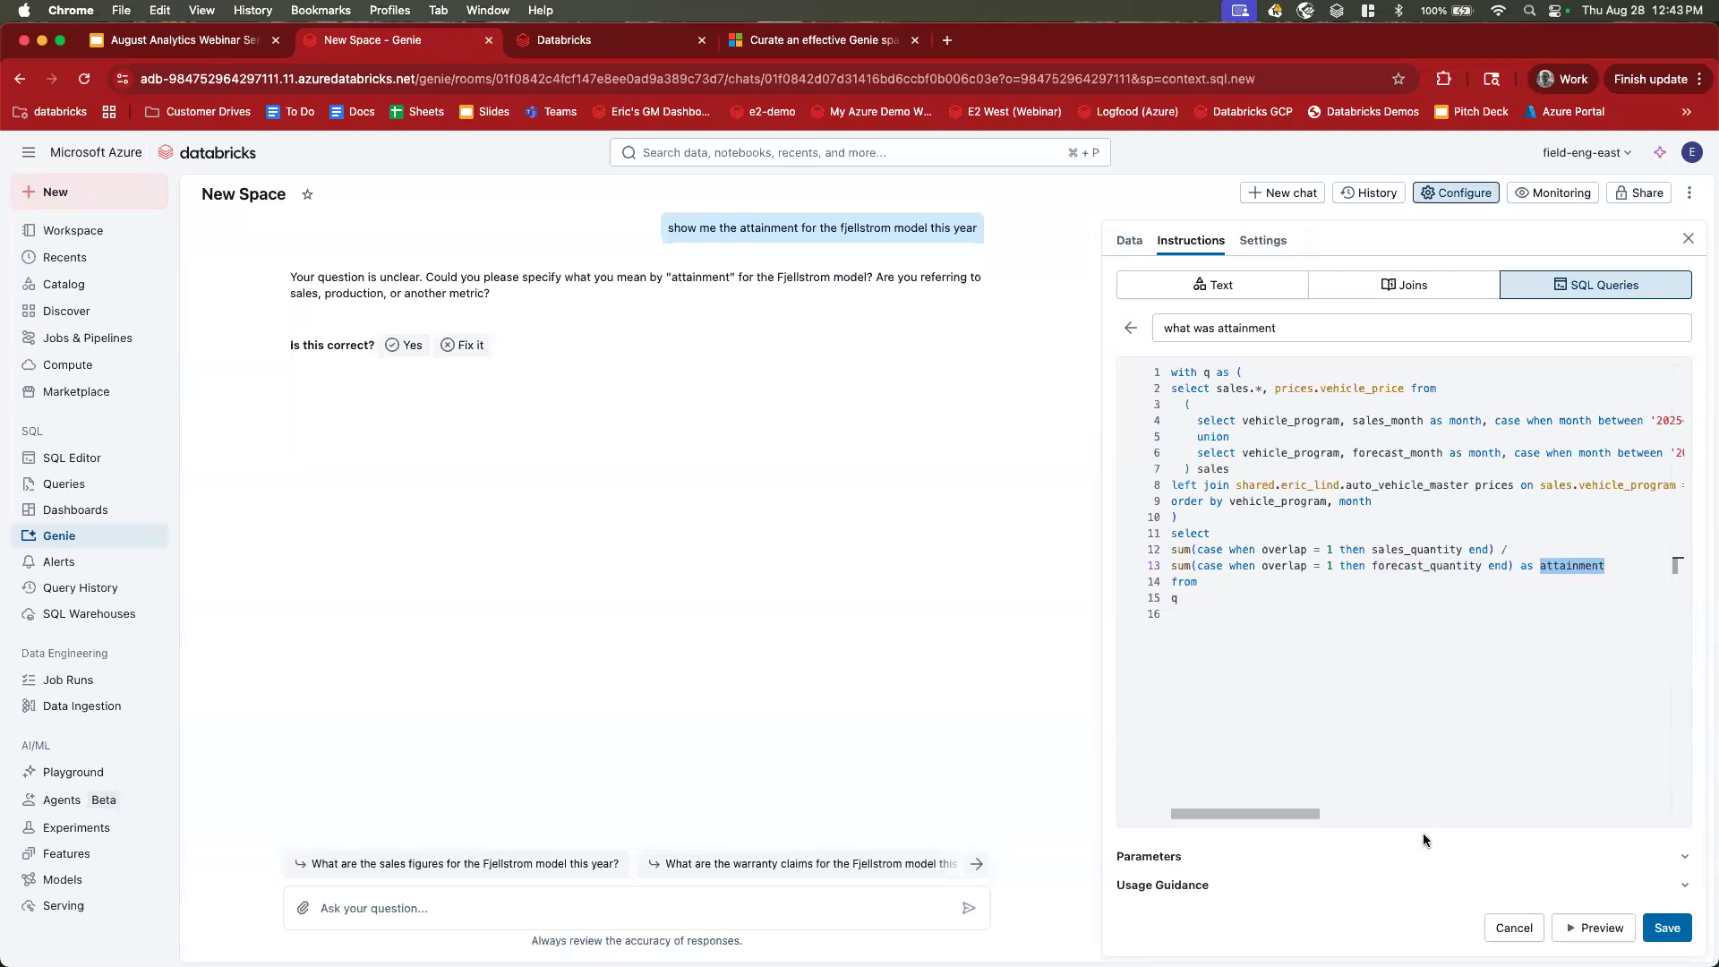
click(1598, 934)
click(1180, 829)
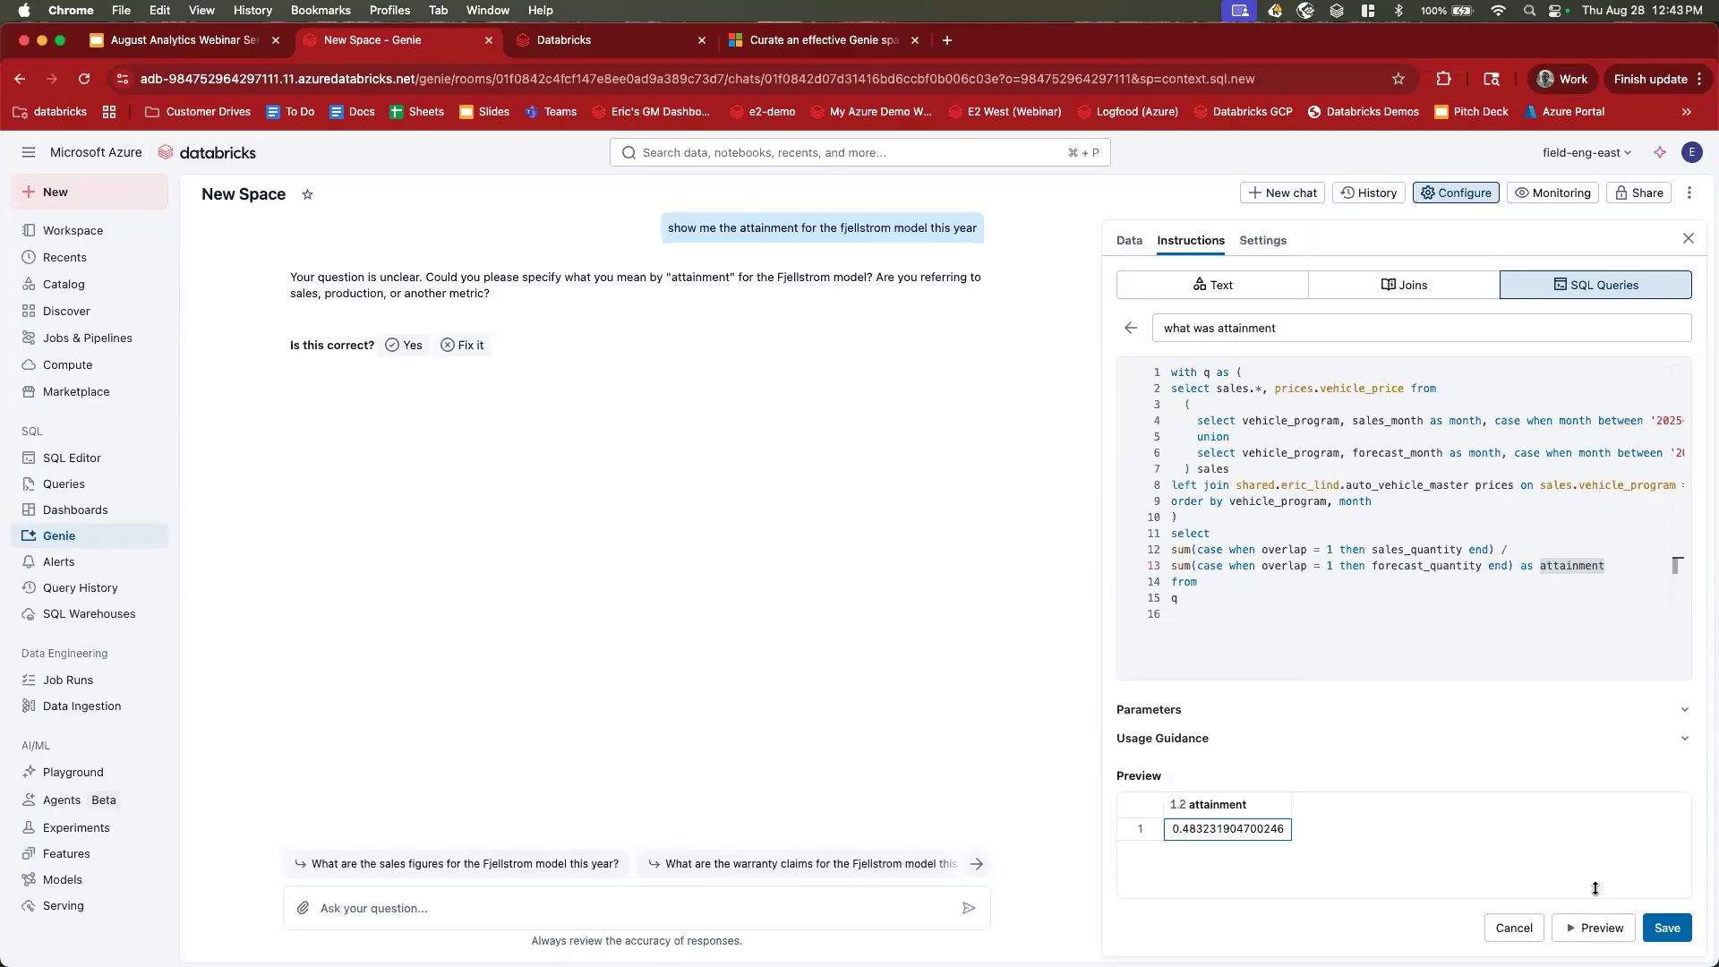
drag(1276, 327, 1219, 328)
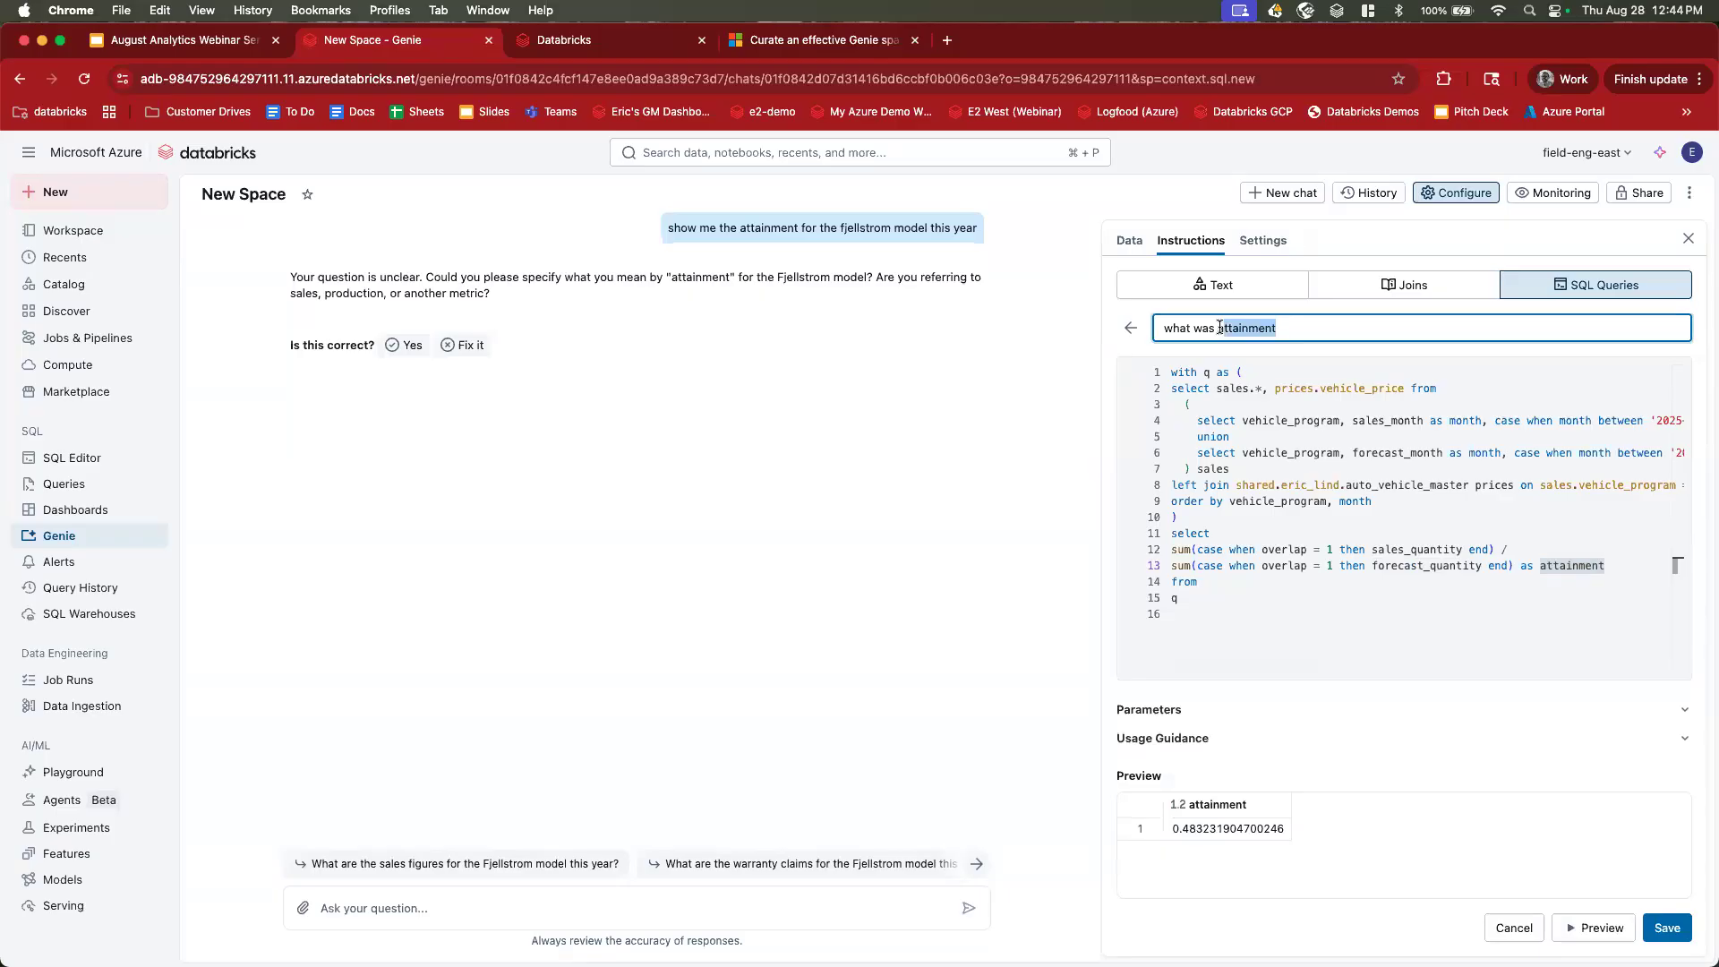
click(1665, 927)
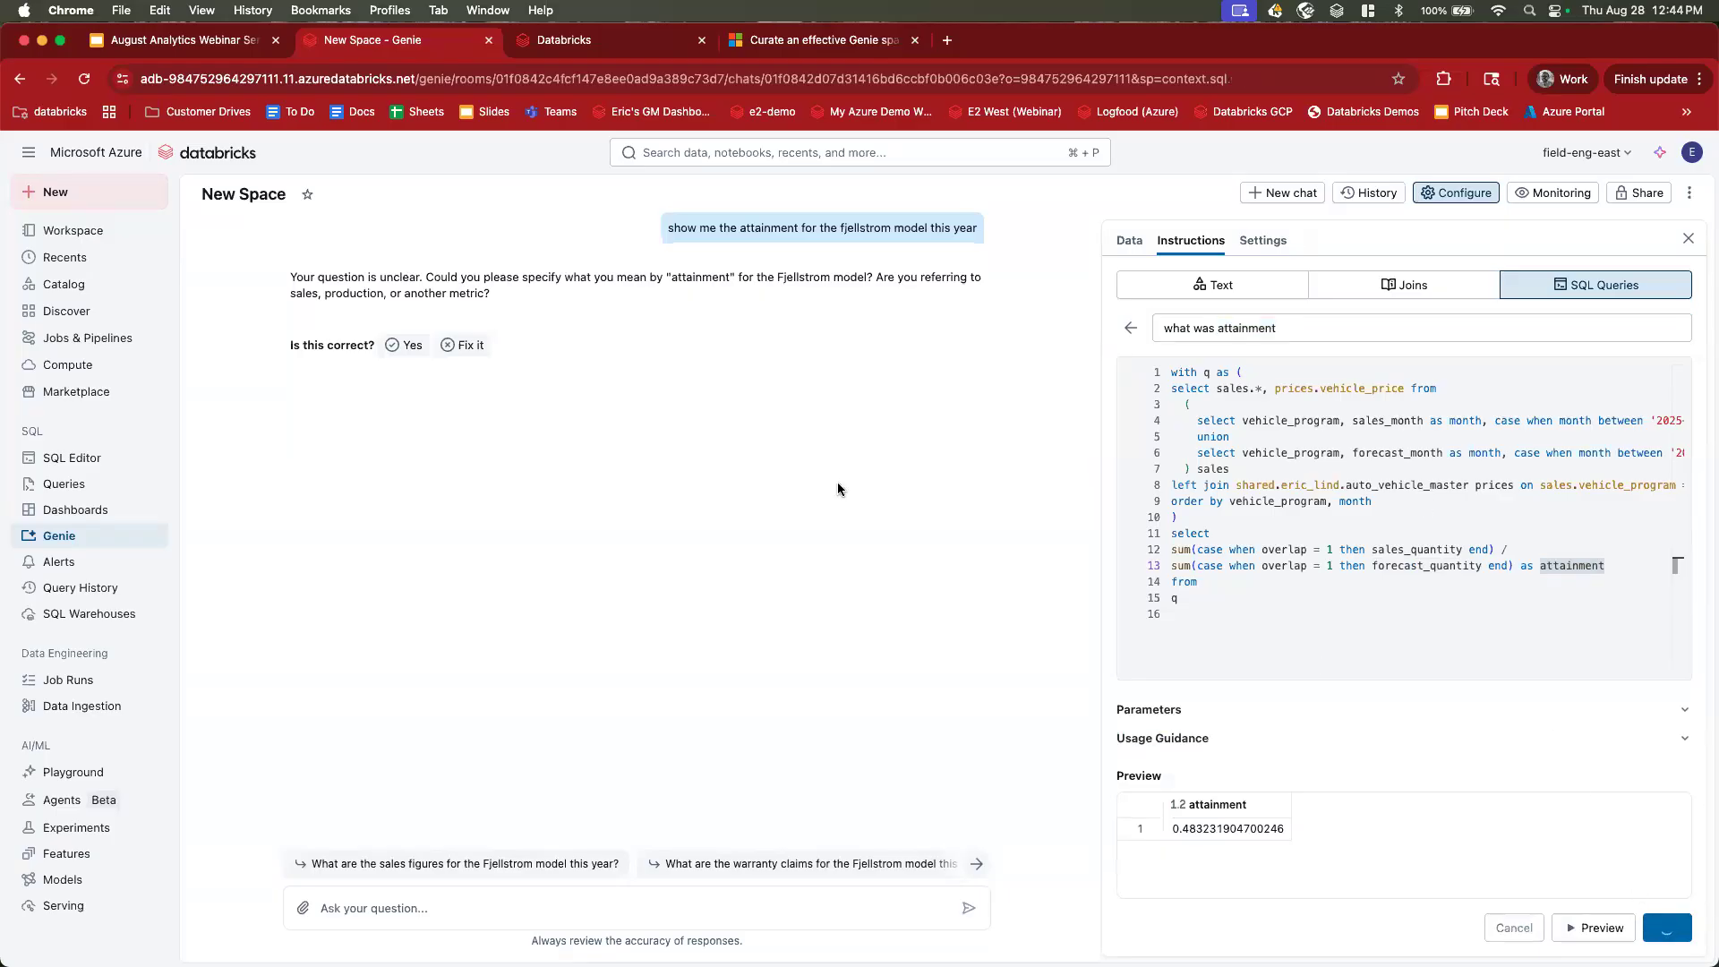
click(657, 902)
drag(664, 233, 979, 235)
key(super+c)
Resend the pasted Fjellstrom attainment-this-year question to Genie.
click(605, 897)
key(super+v)
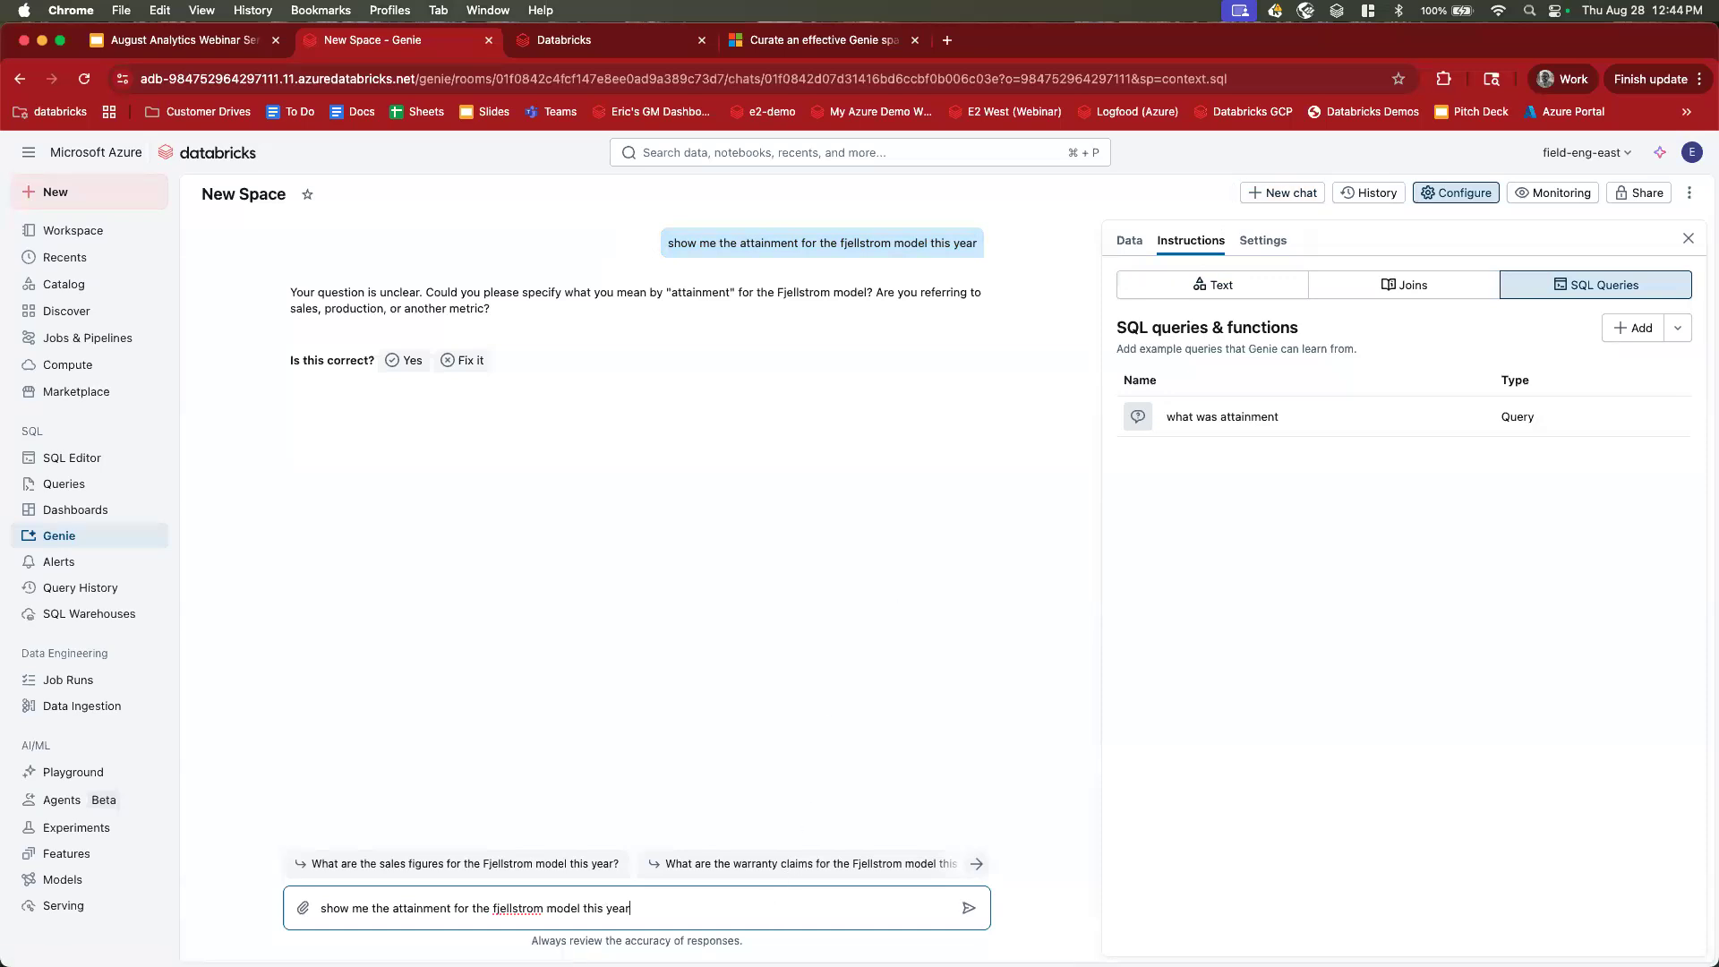
key(Return)
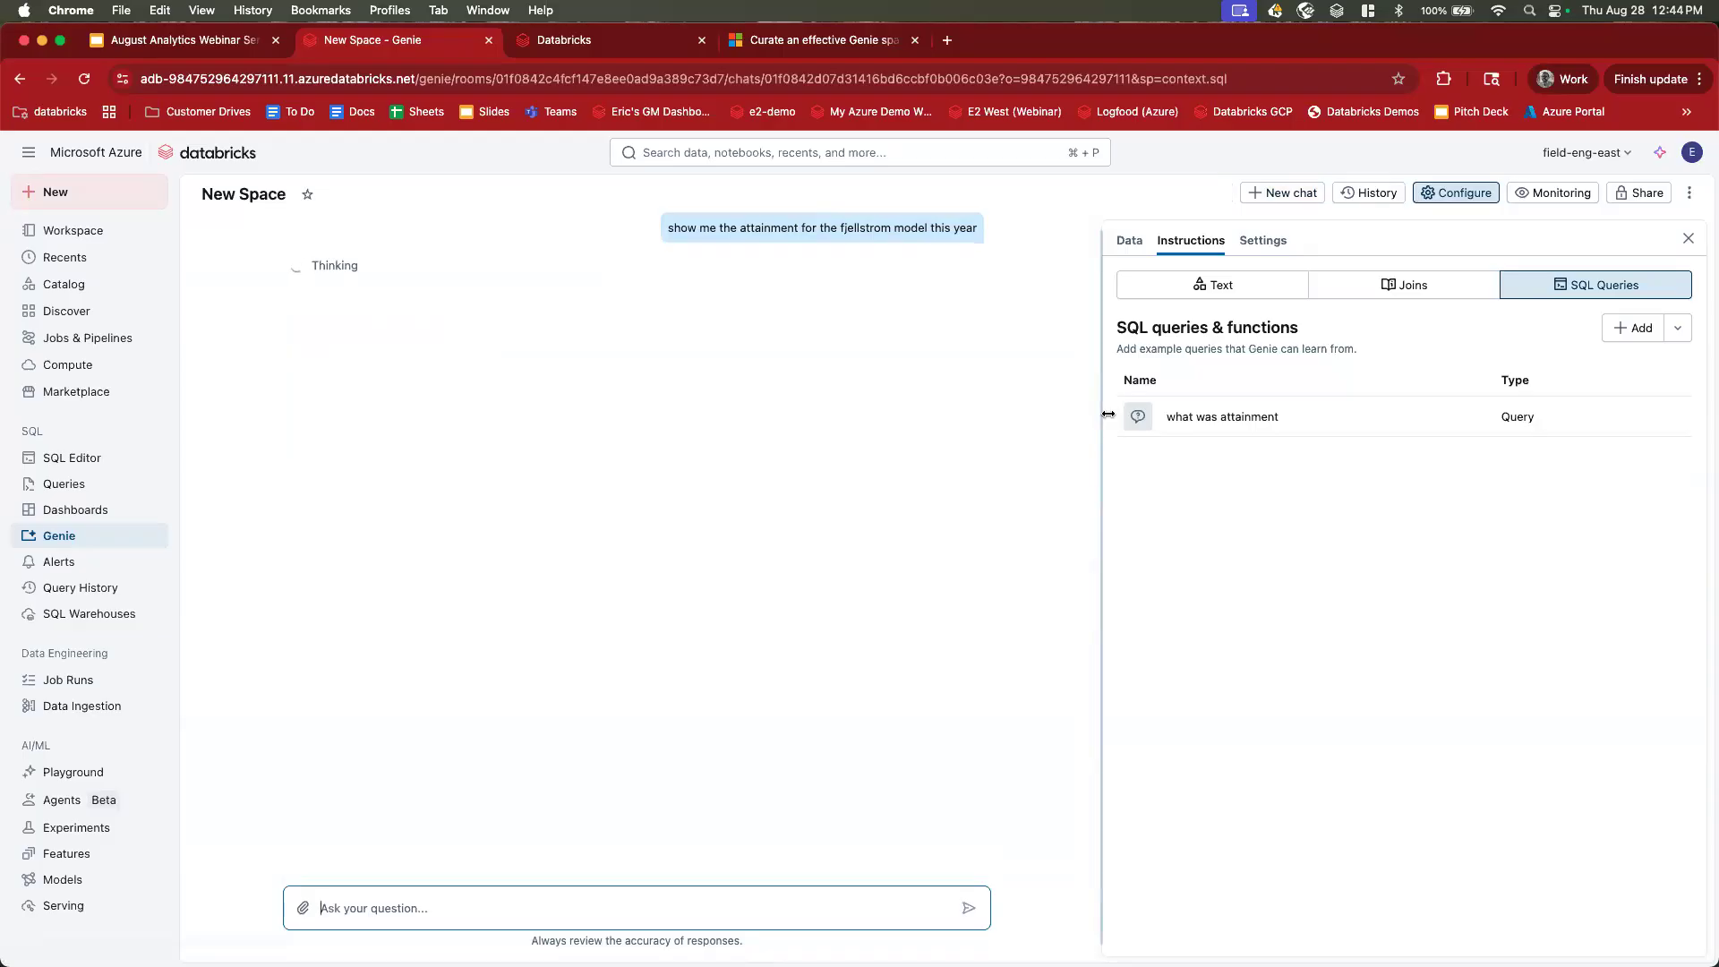
Show and hide the generated SQL behind the 1.21 answer, checking its Fjellstrom filter.
click(844, 229)
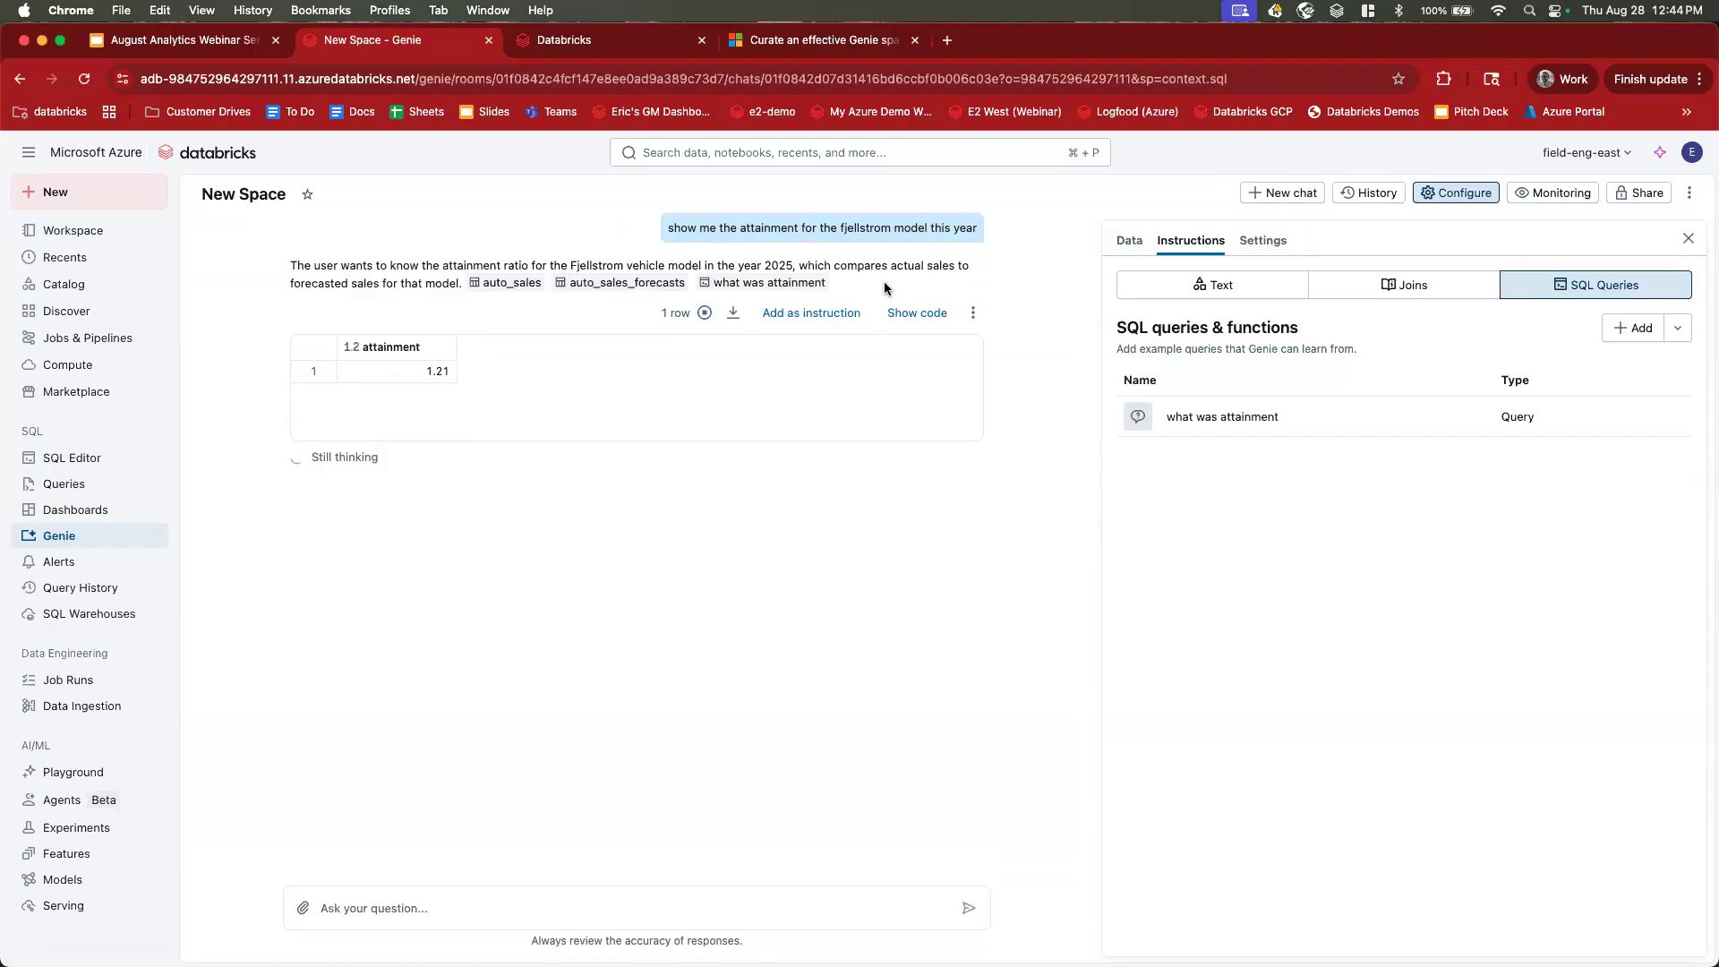
scroll(846, 230, up, 1)
double_click(865, 315)
click(903, 405)
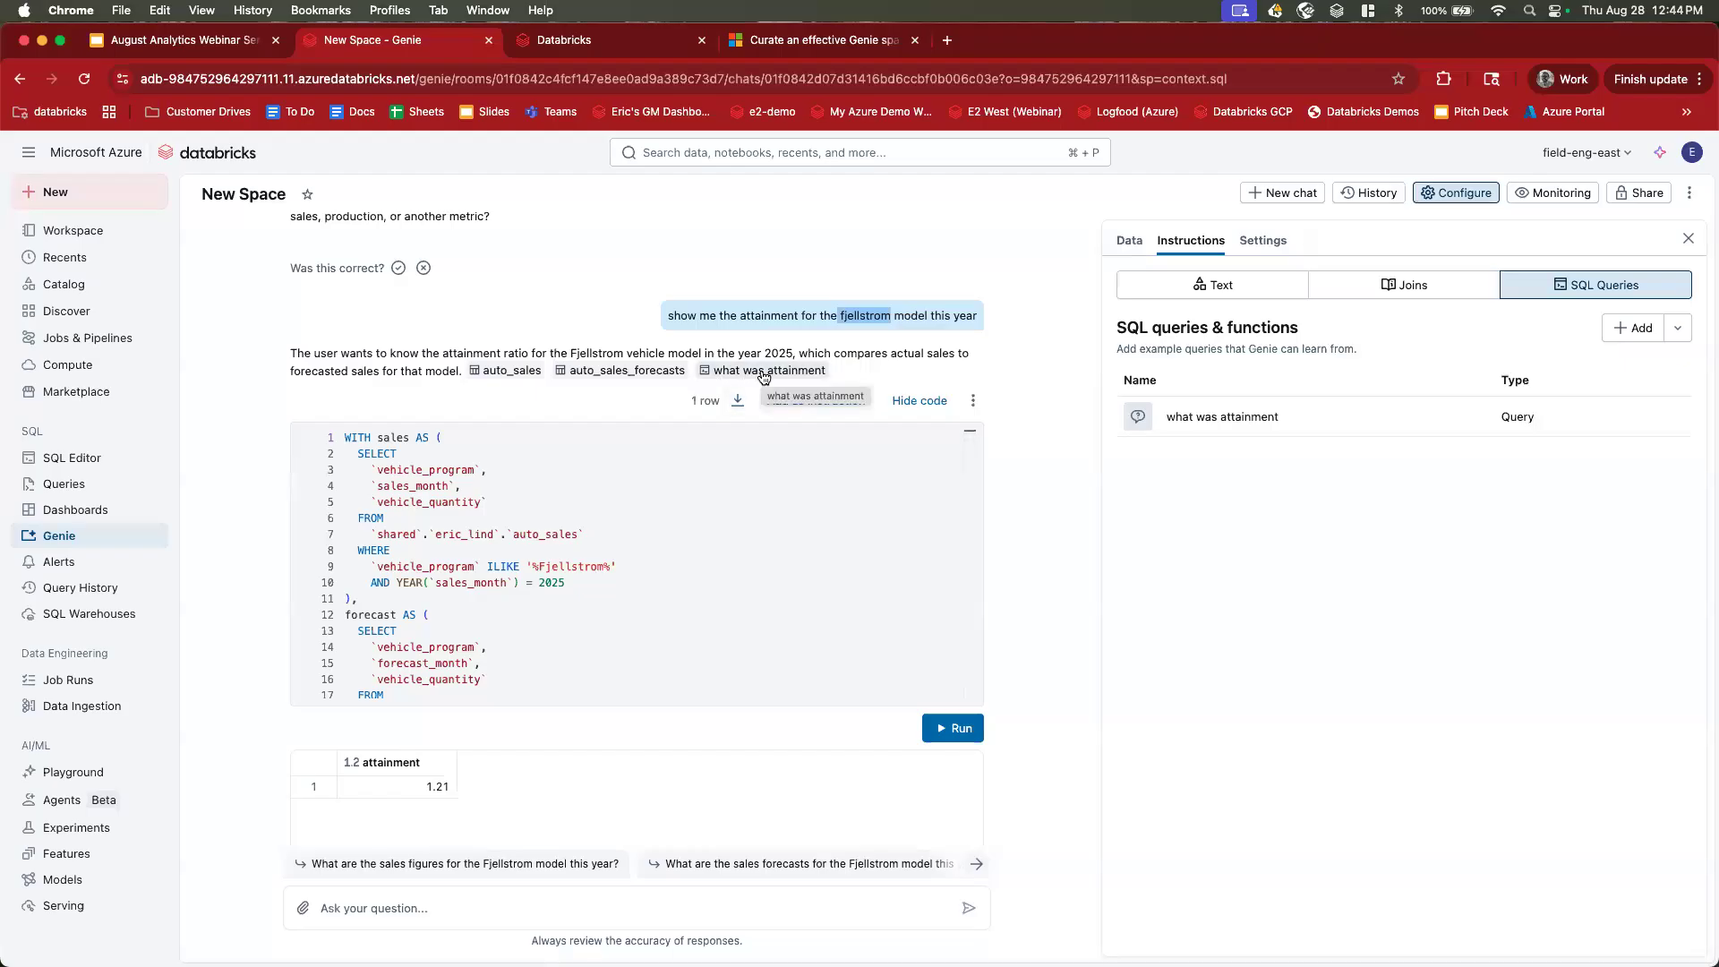
drag(538, 567, 605, 568)
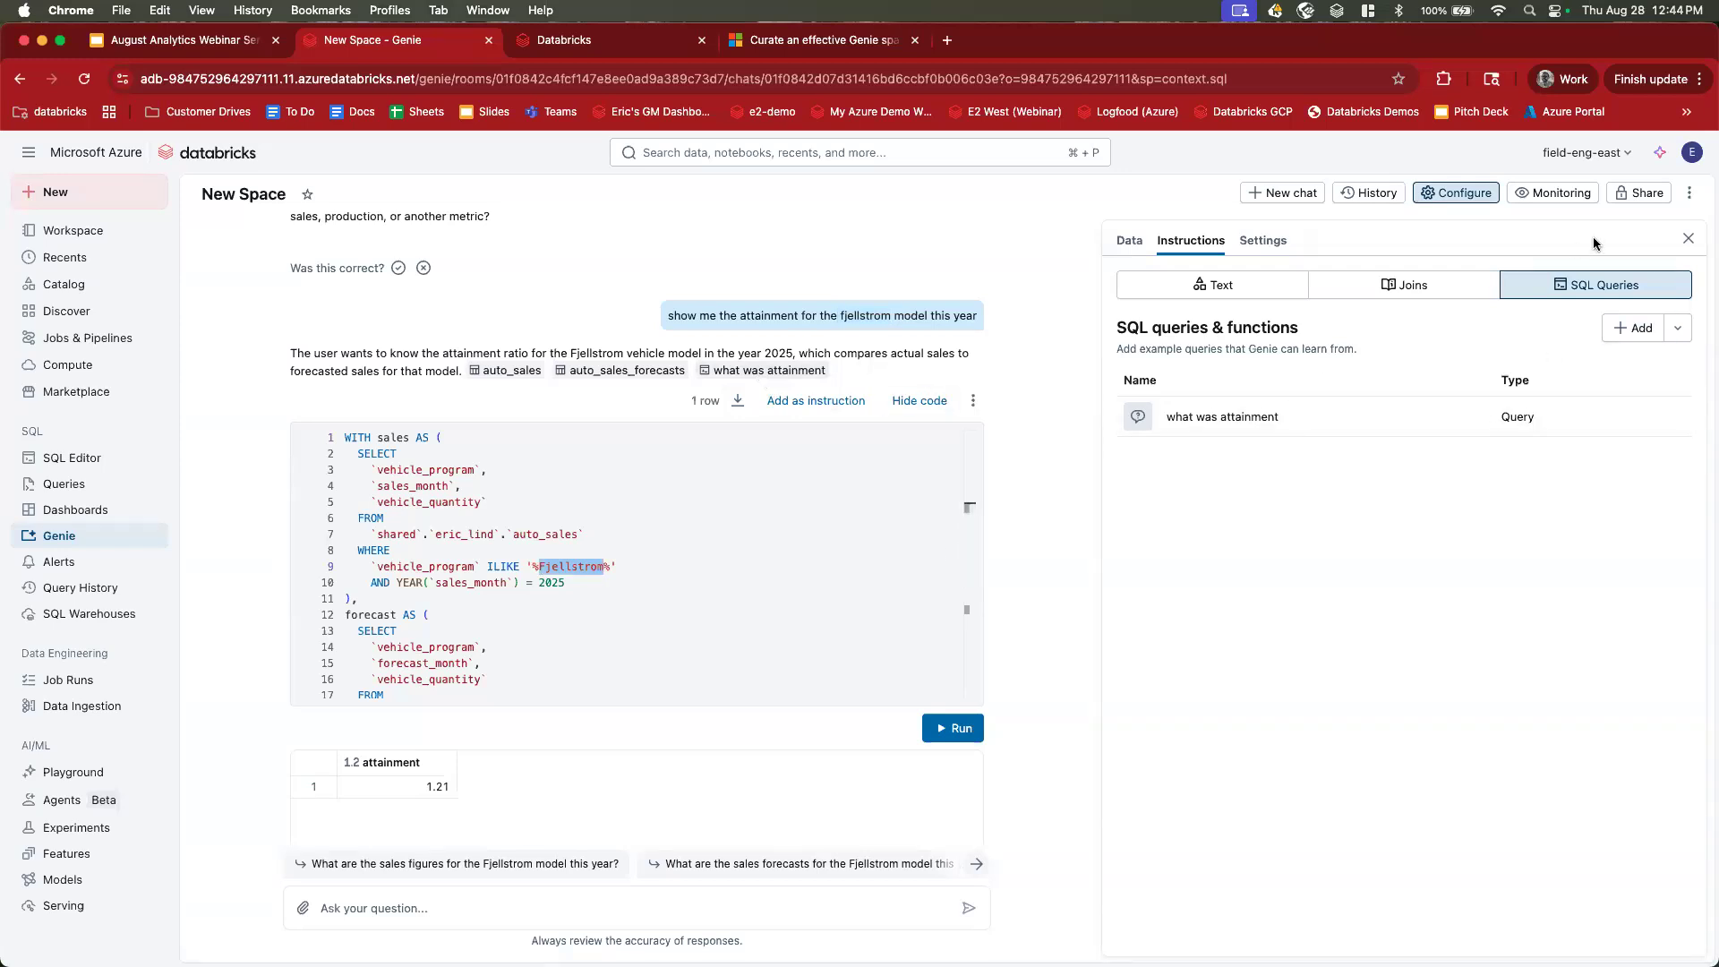
click(912, 400)
double_click(866, 315)
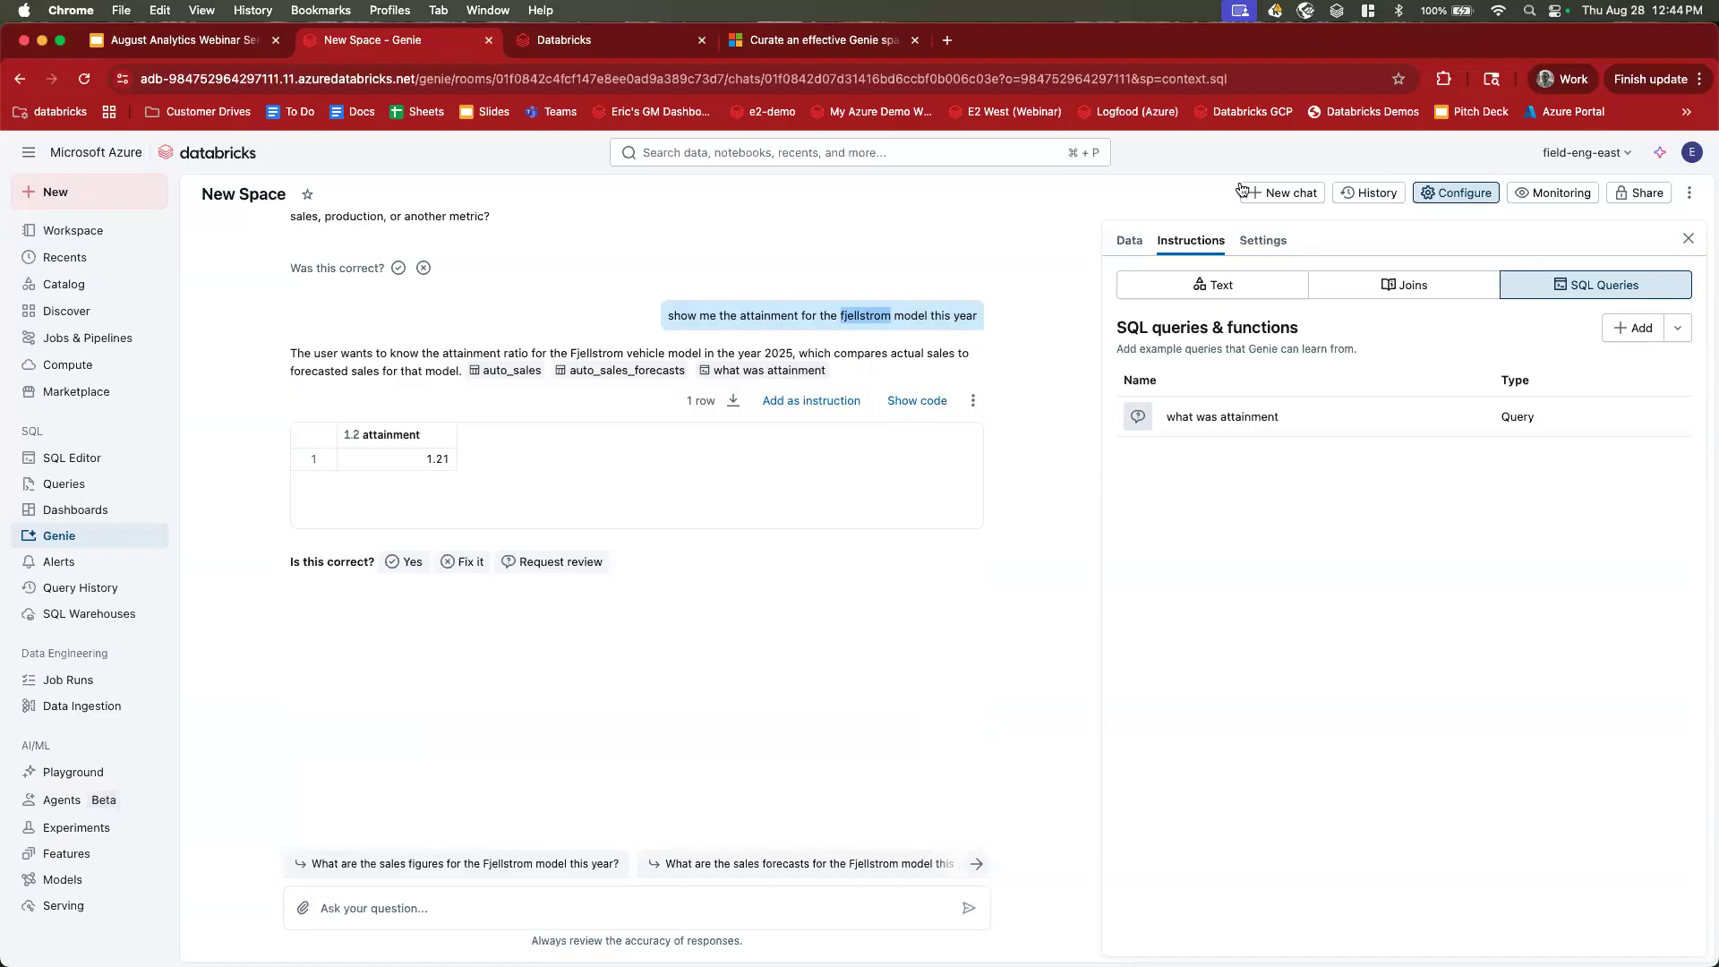
Start a new chat and ask 'show me suppliers from asia'.
click(1287, 194)
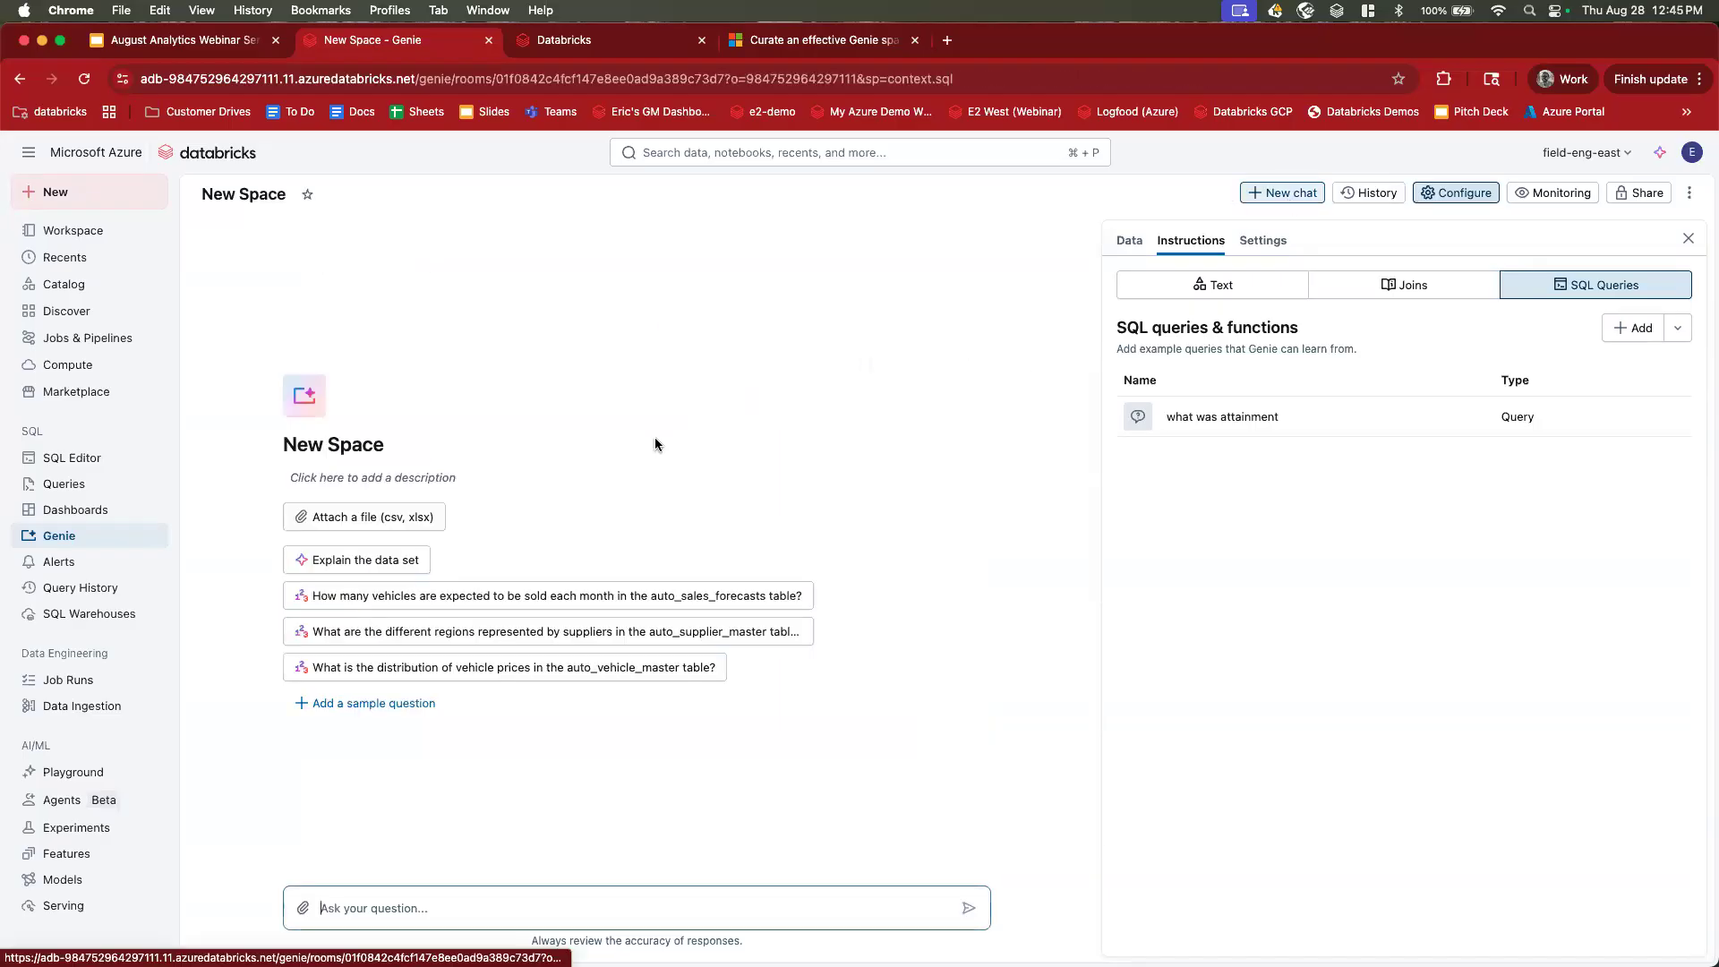
text(show me suppliers )
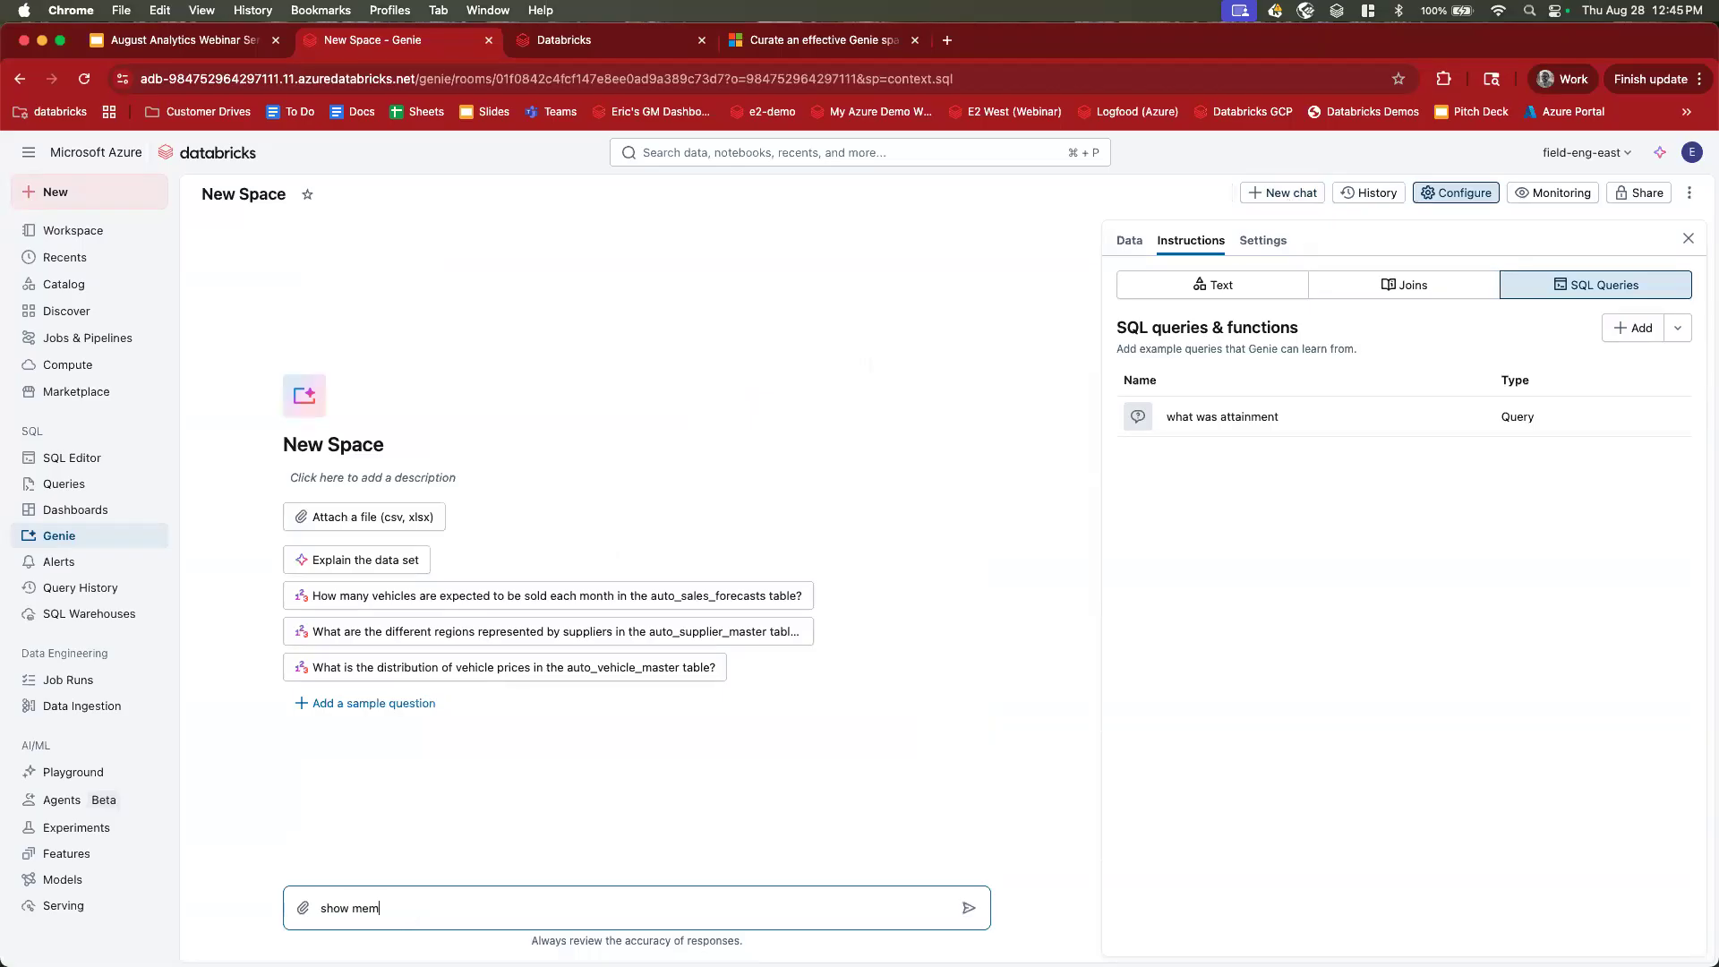
text(from asia)
key(Return)
Review the general text instructions, highlighting the supplier-id rule and the otd rule.
click(1223, 285)
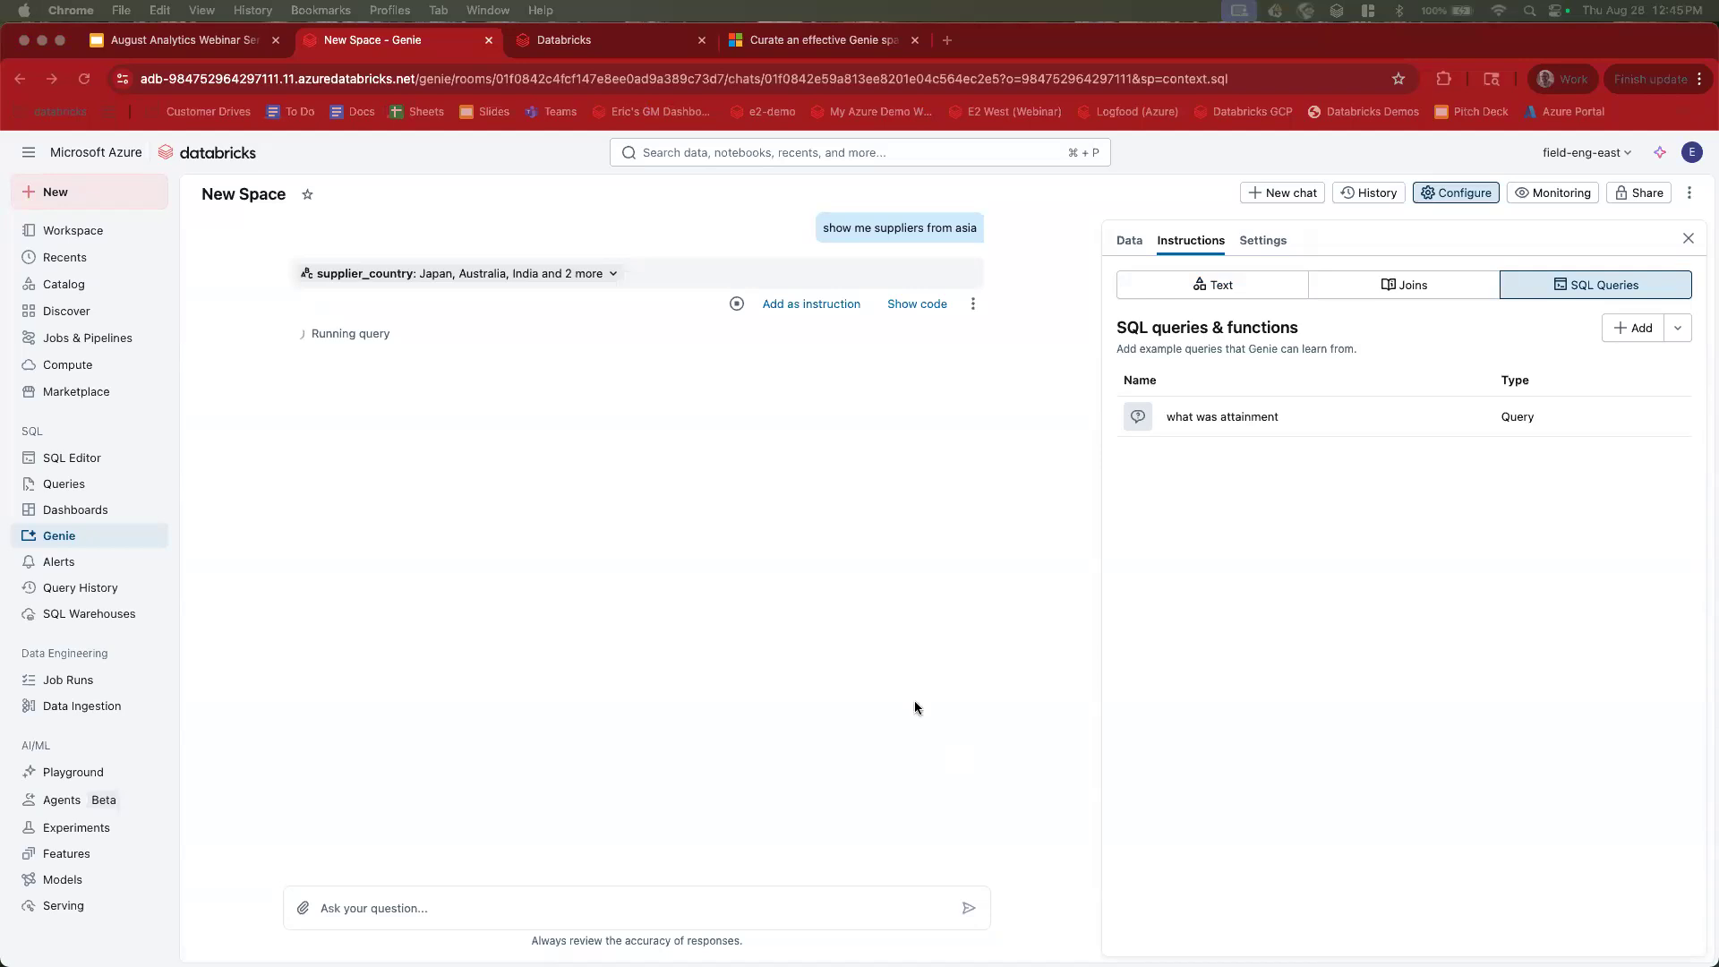
click(818, 229)
triple_click(946, 230)
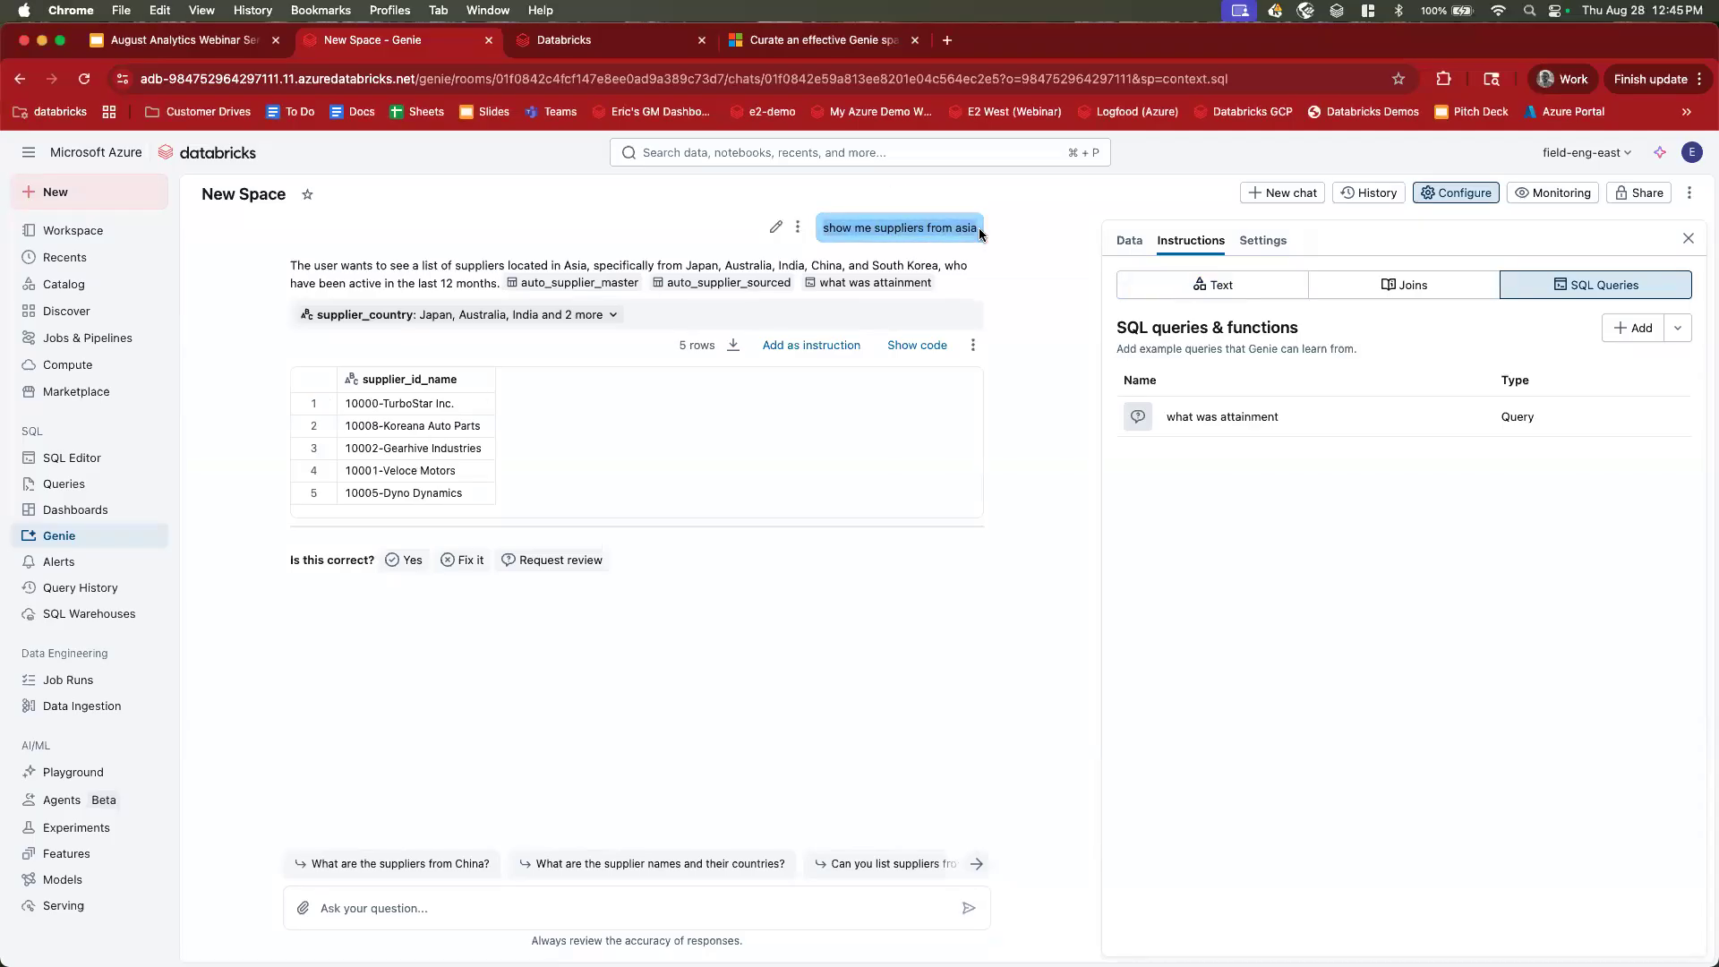
click(1220, 284)
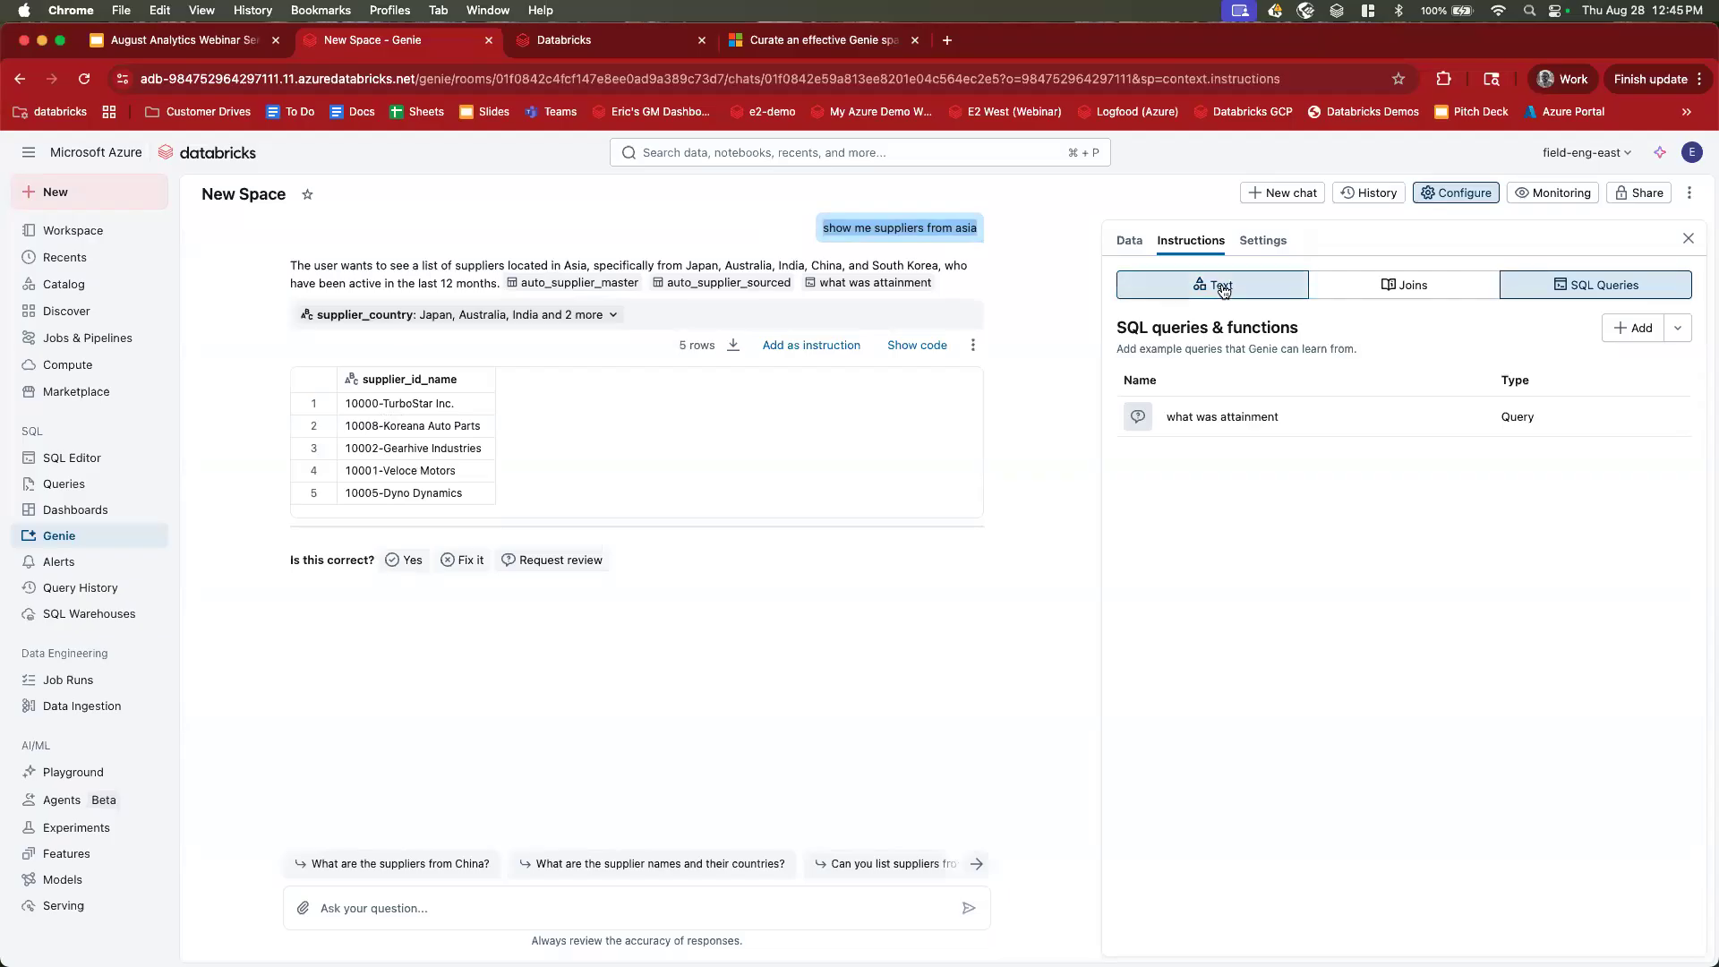
drag(1164, 486, 1314, 503)
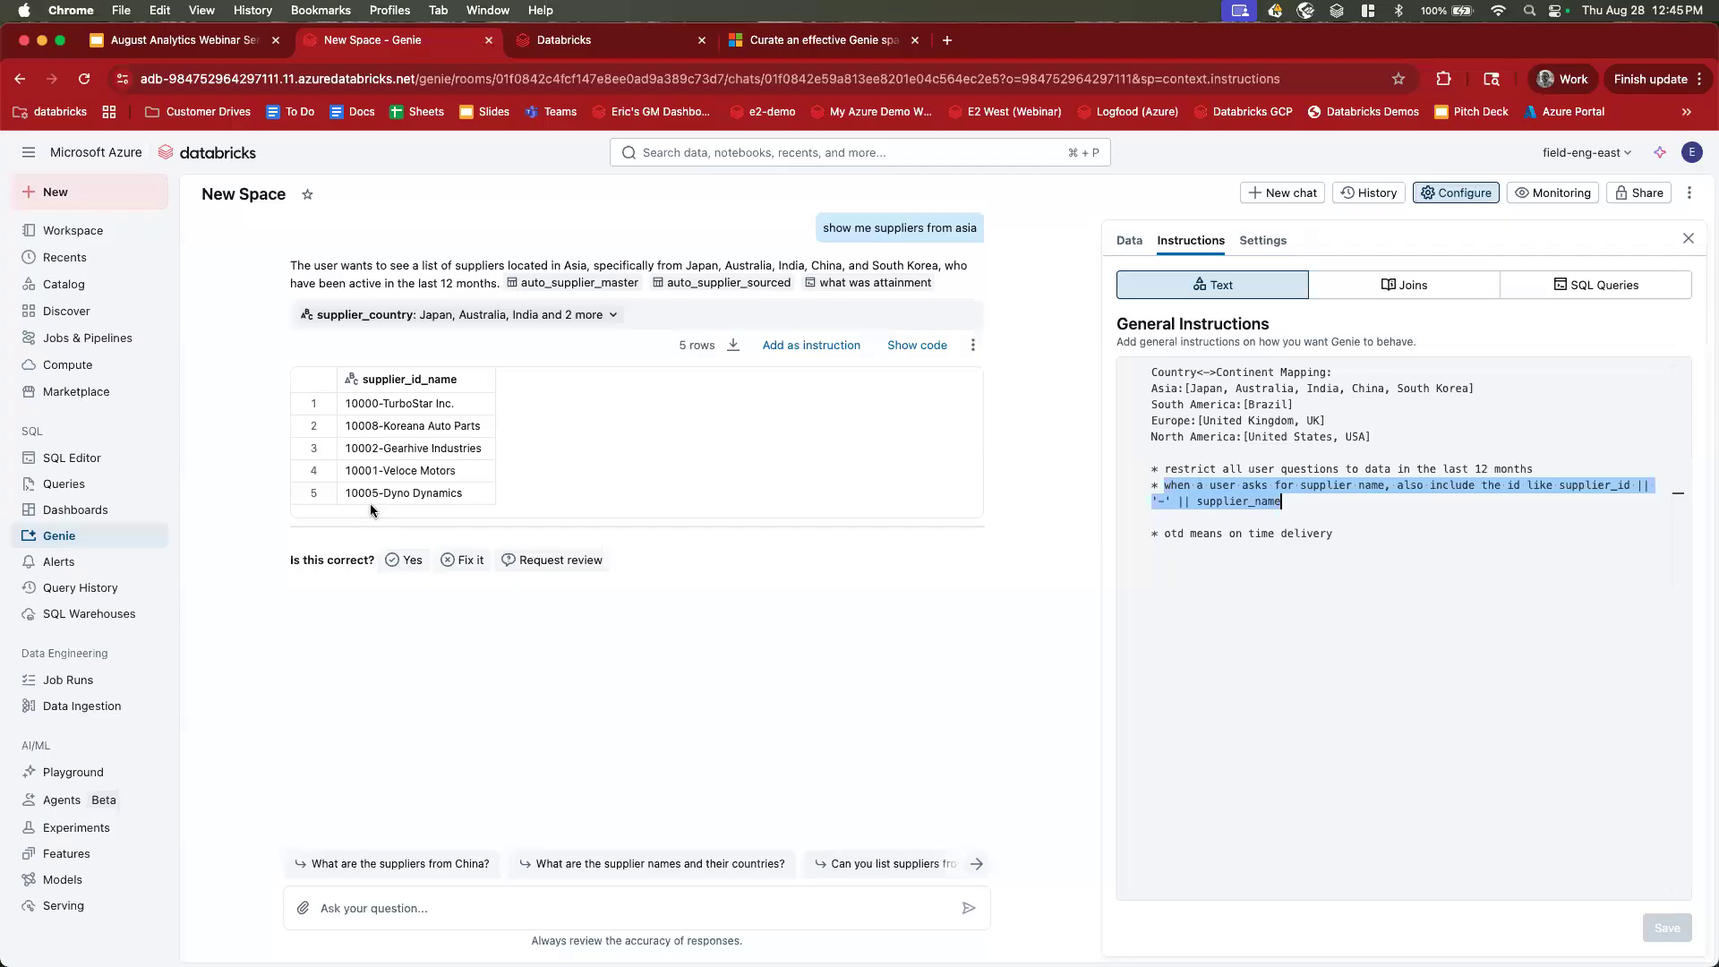
click(1350, 533)
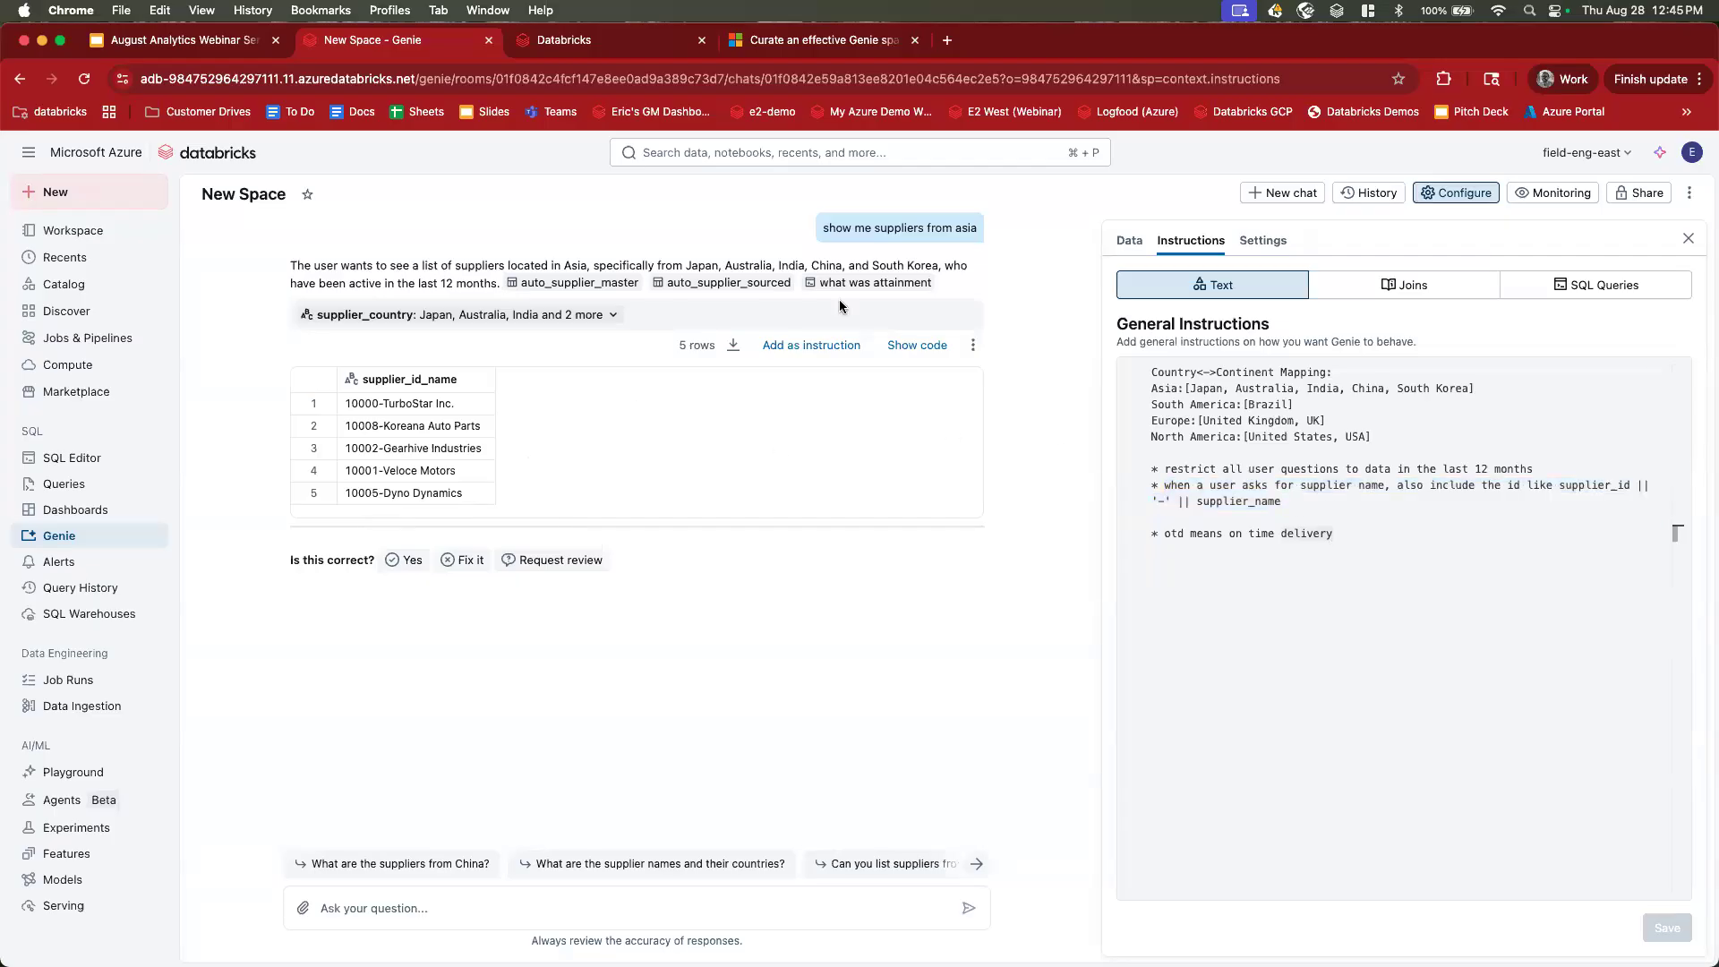
double_click(896, 230)
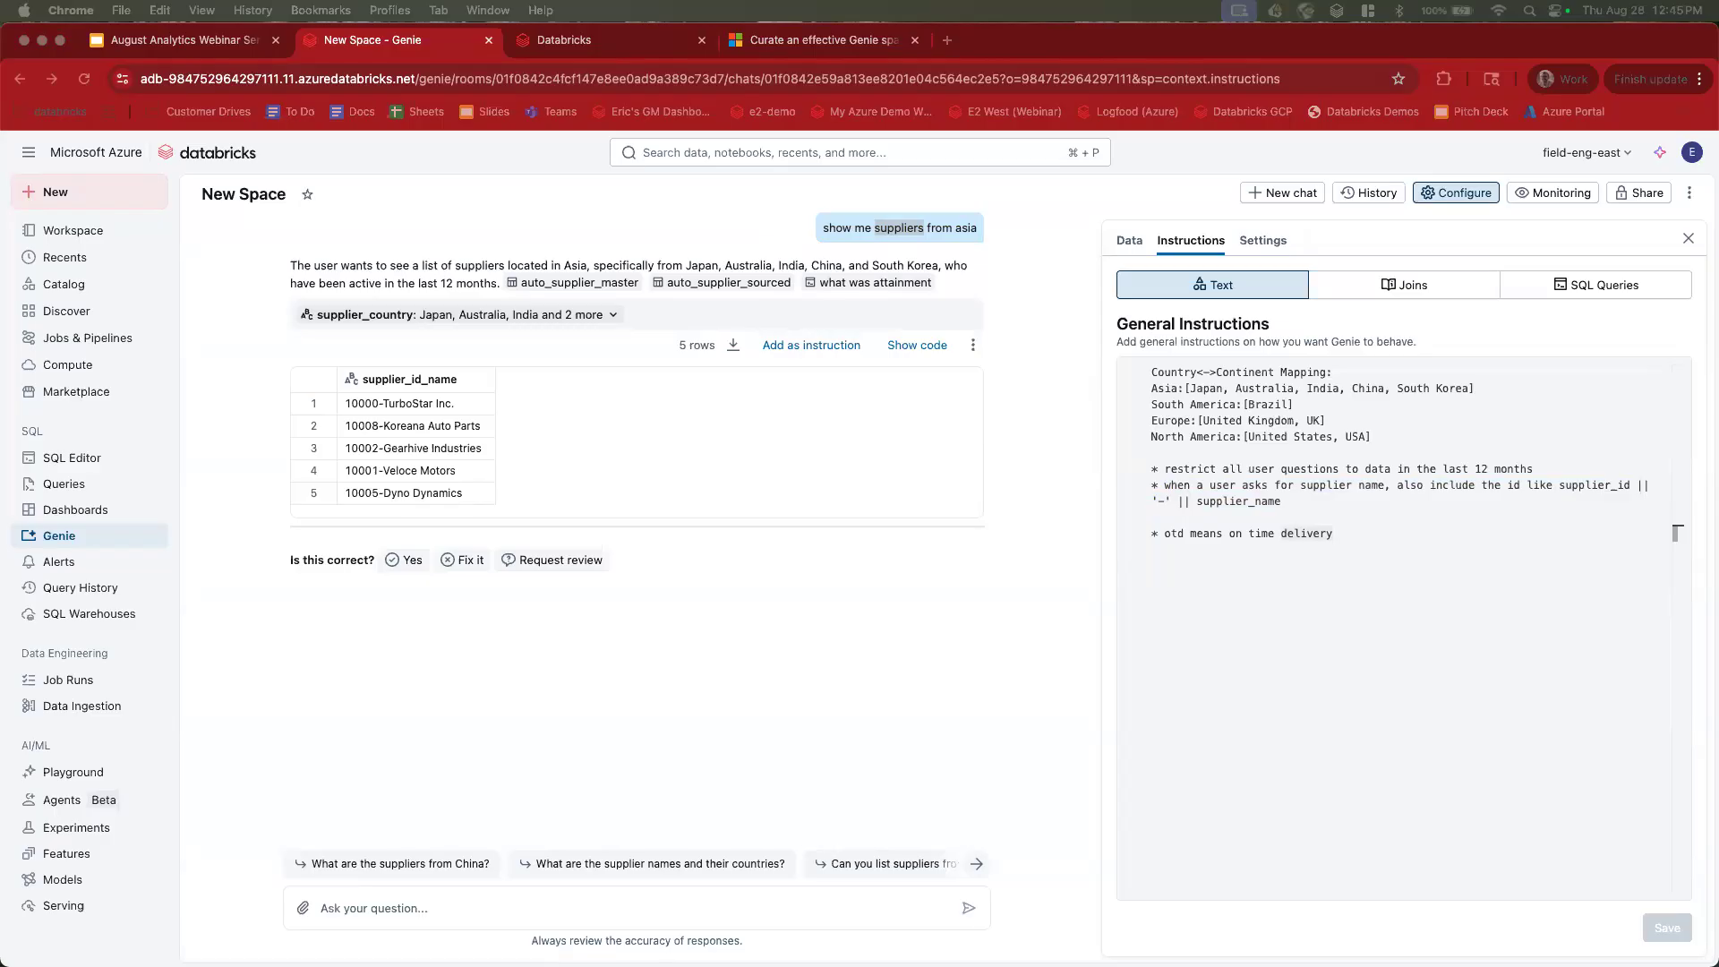
click(1153, 536)
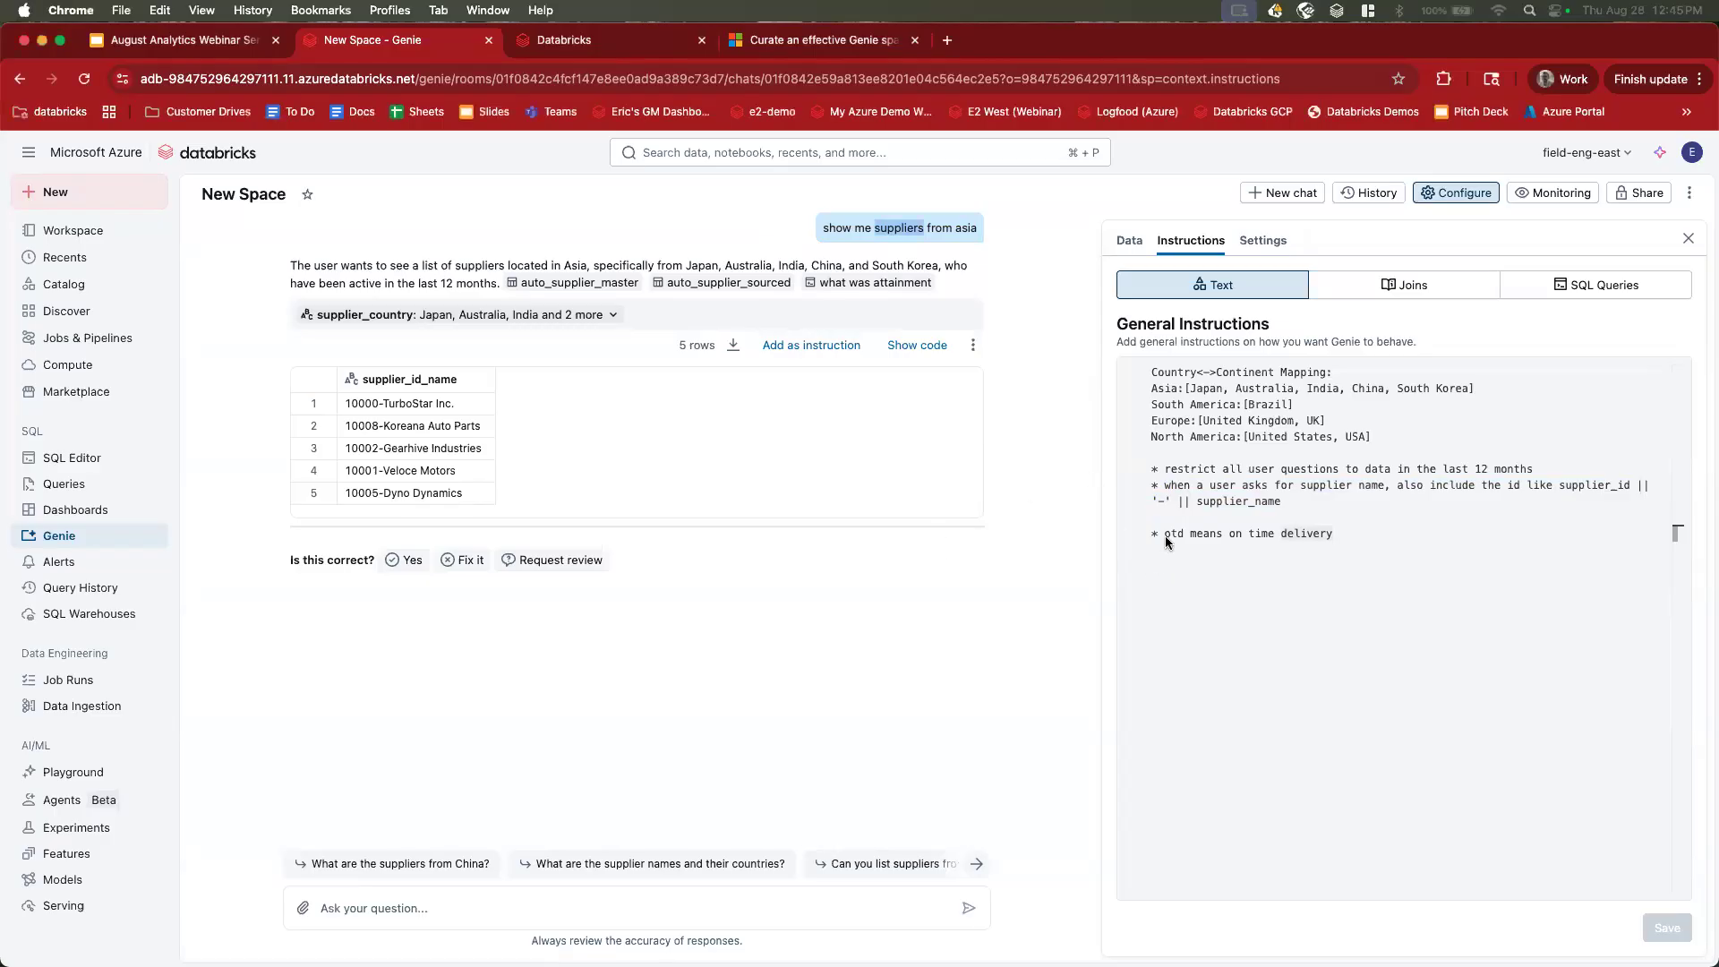
drag(1153, 537, 1396, 529)
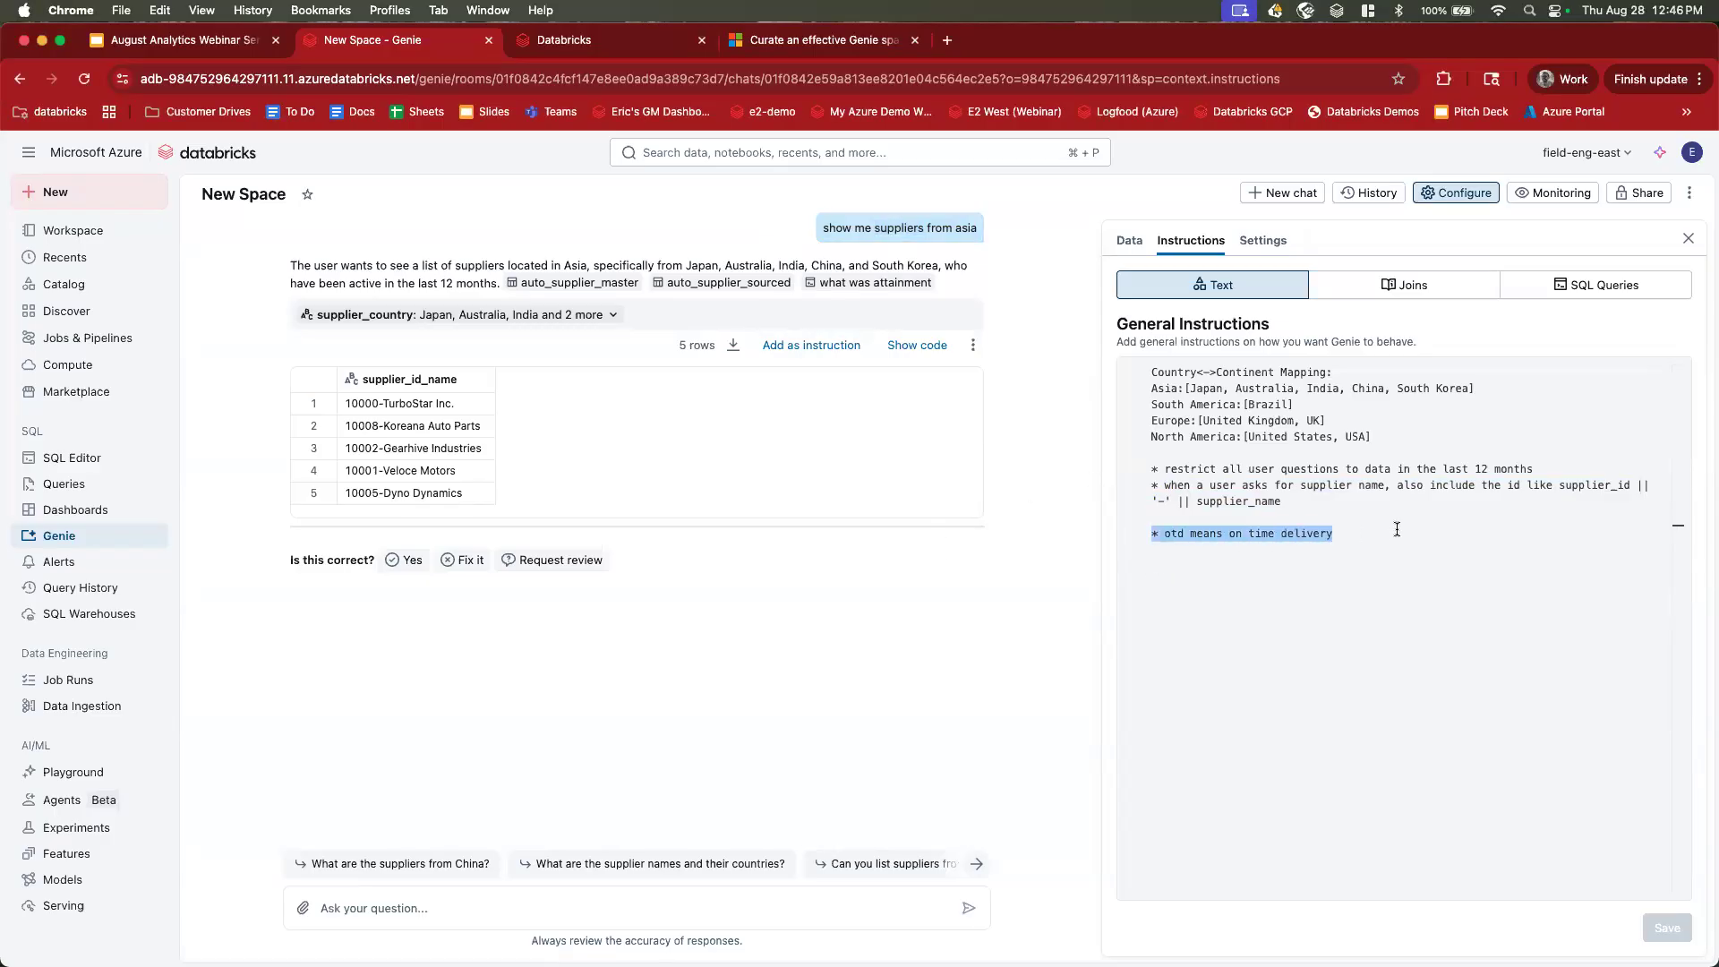
click(1373, 532)
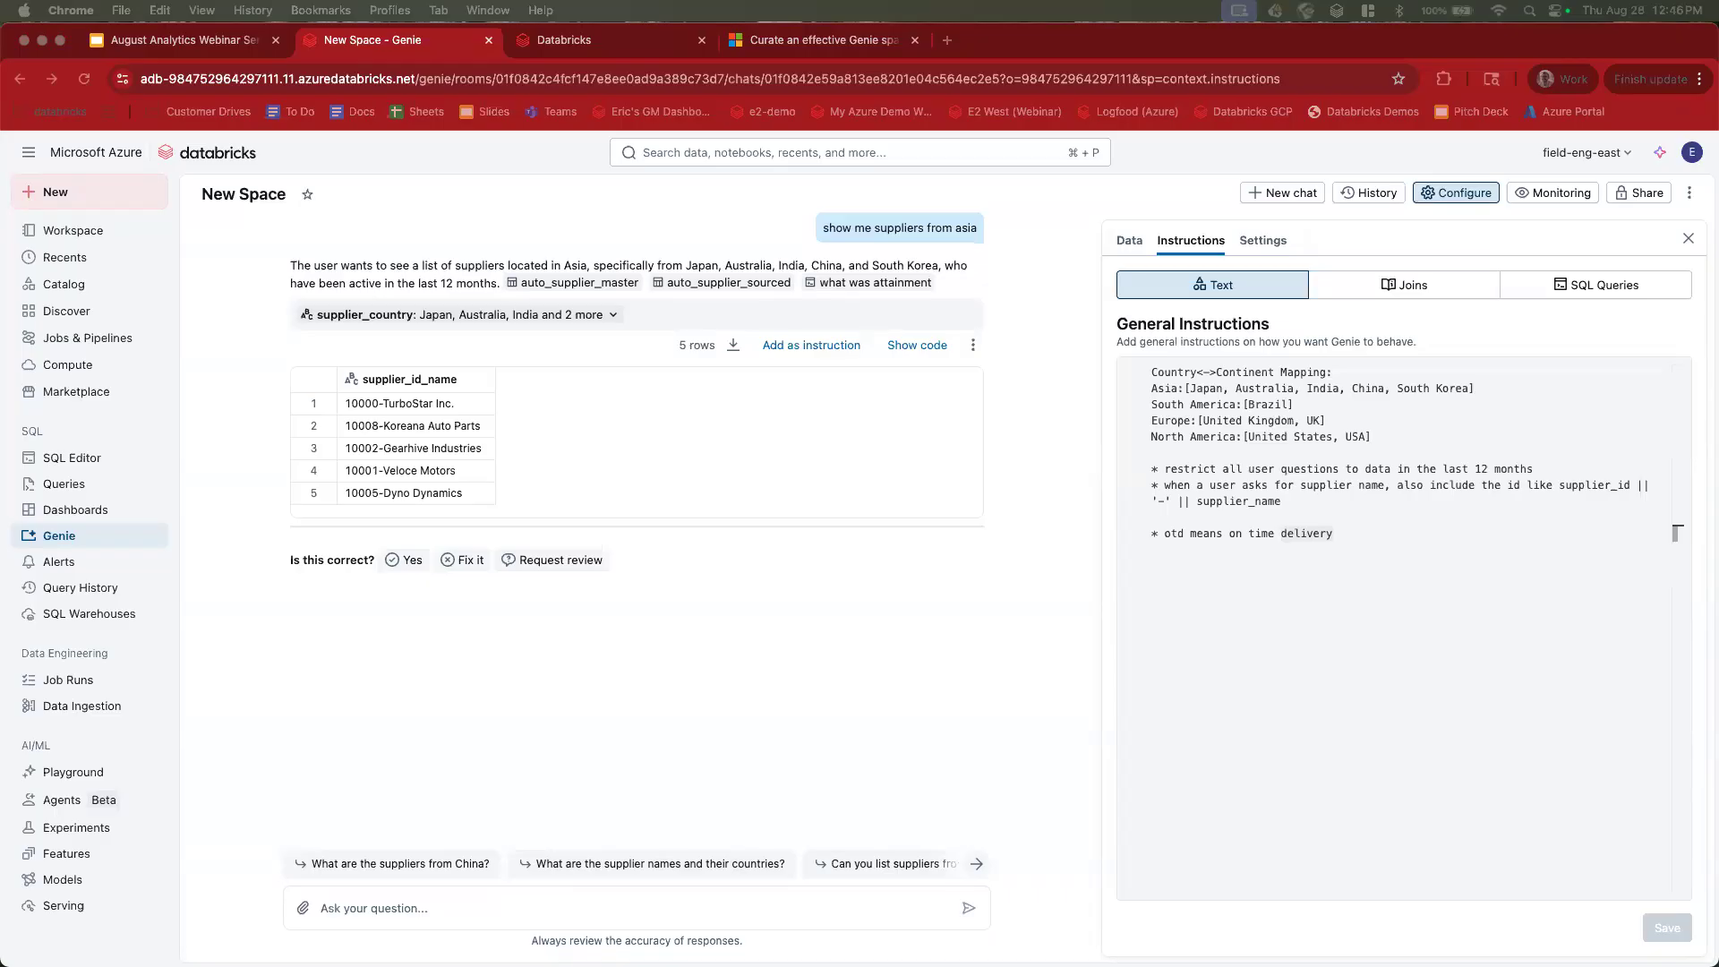
Inspect auto_supplier_sourced's date_requested and date_received columns, then return to the space's instructions.
click(1133, 248)
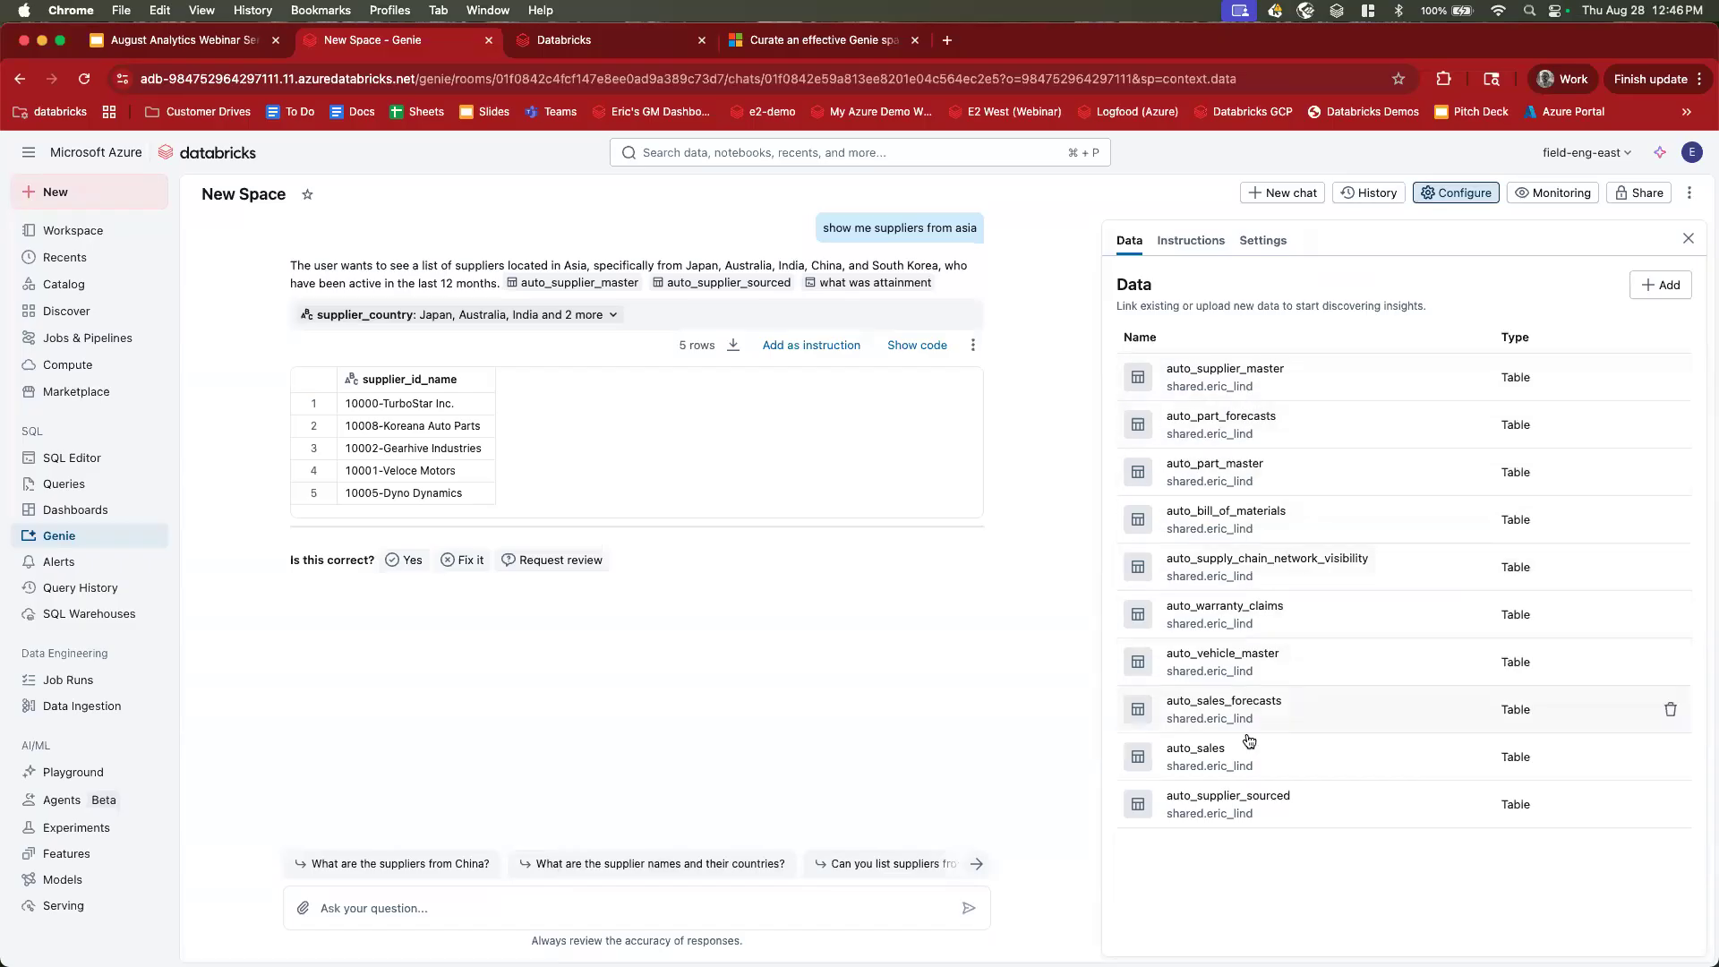
click(1244, 803)
scroll(1247, 752, down, 3)
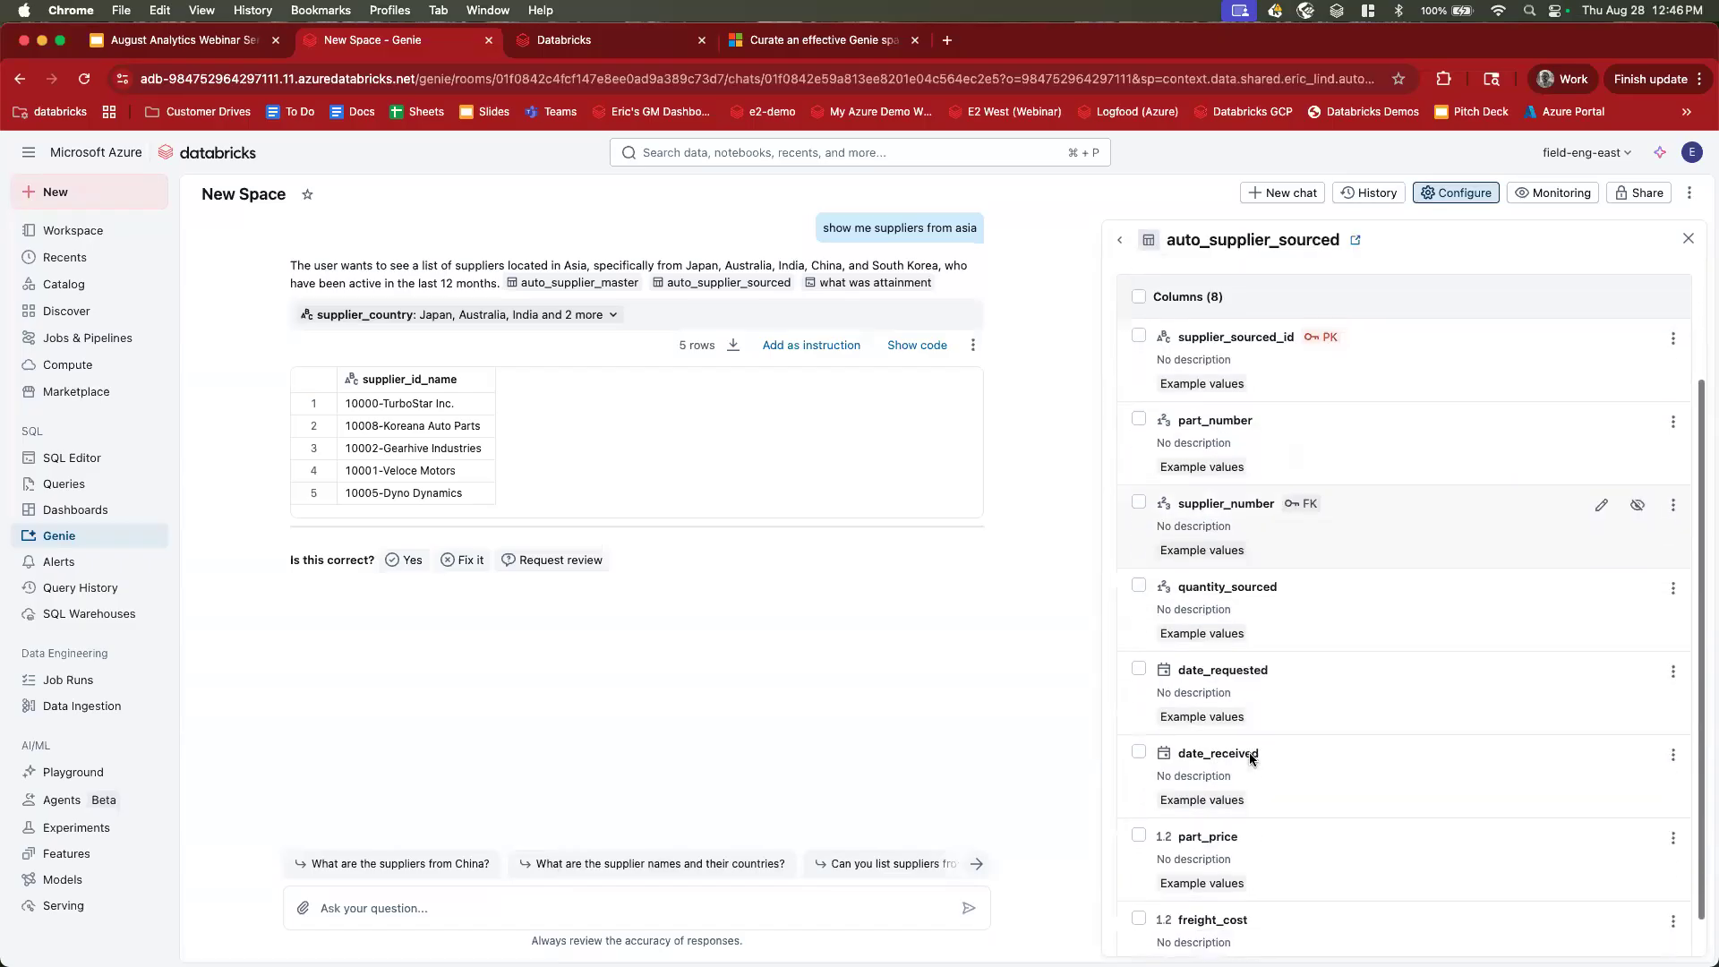
double_click(1289, 634)
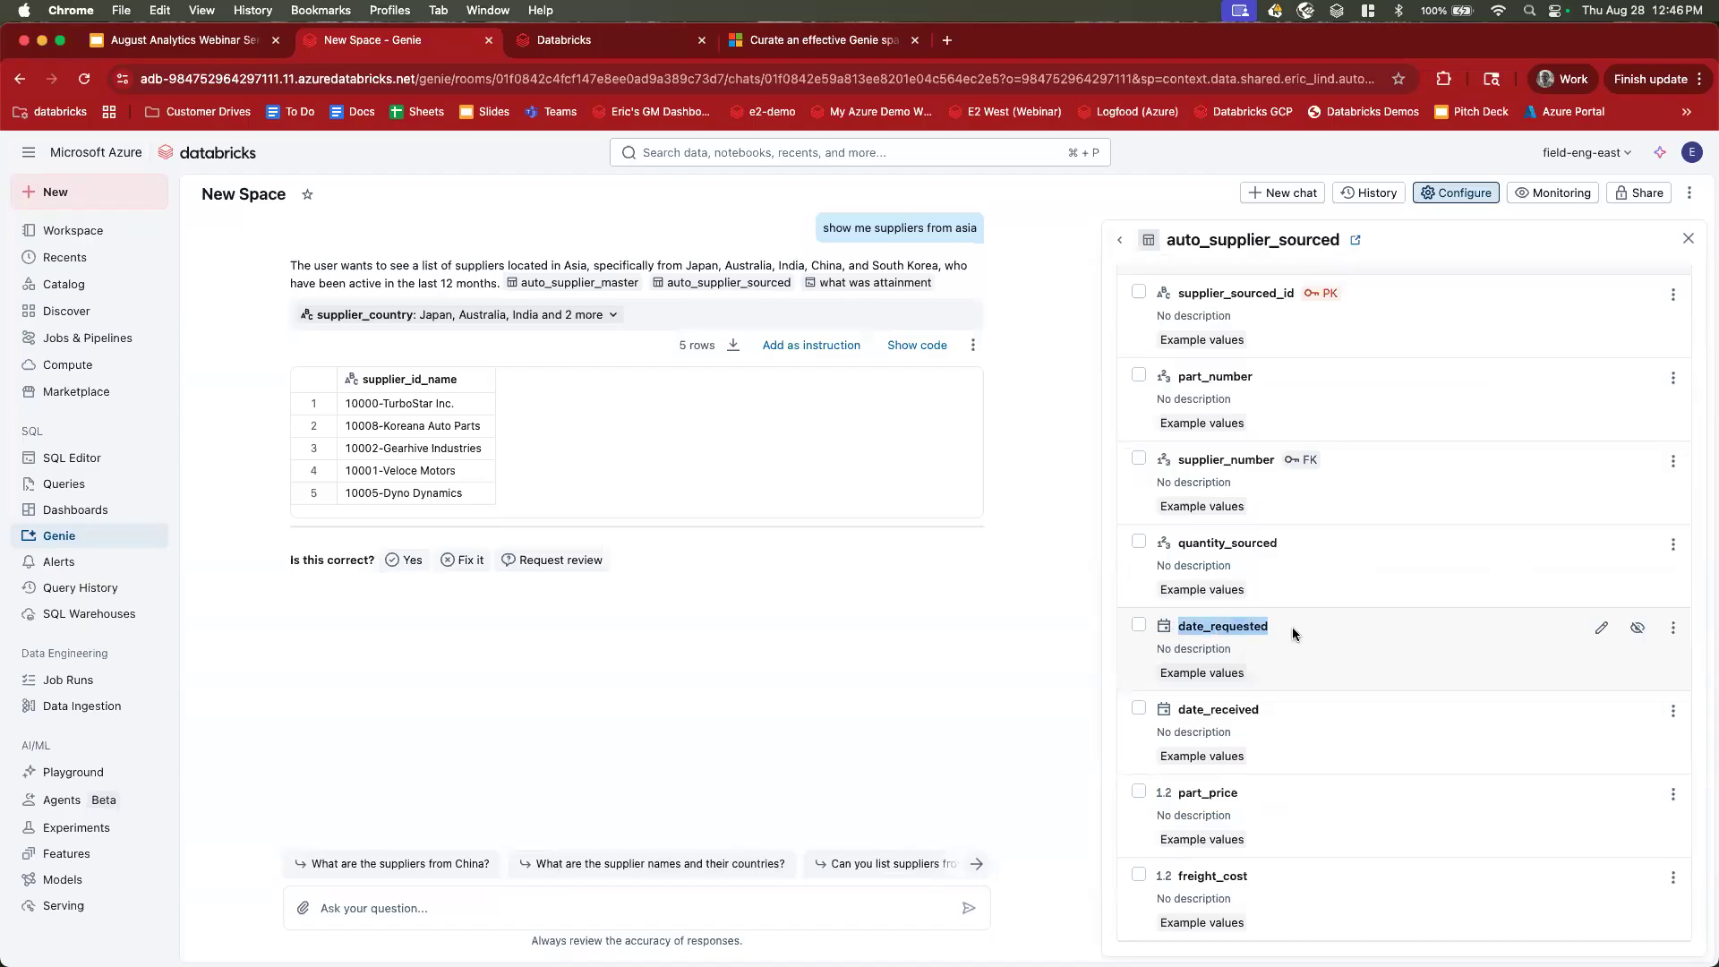
drag(1185, 706, 1284, 707)
click(1284, 706)
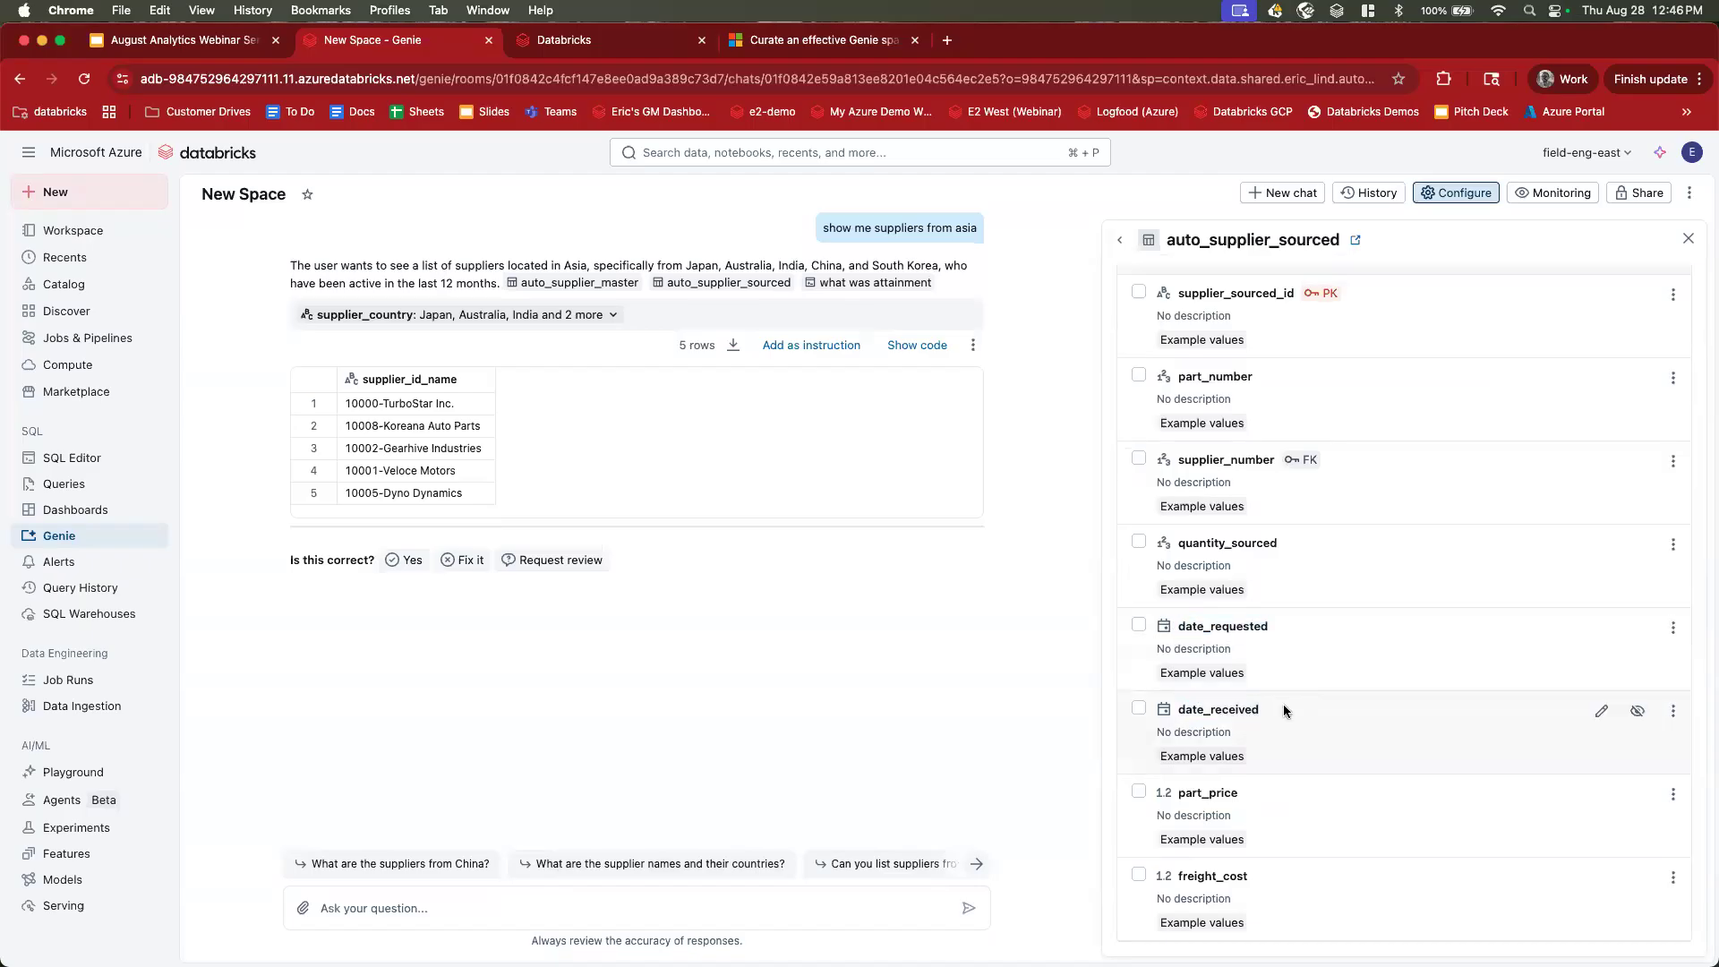
click(1120, 240)
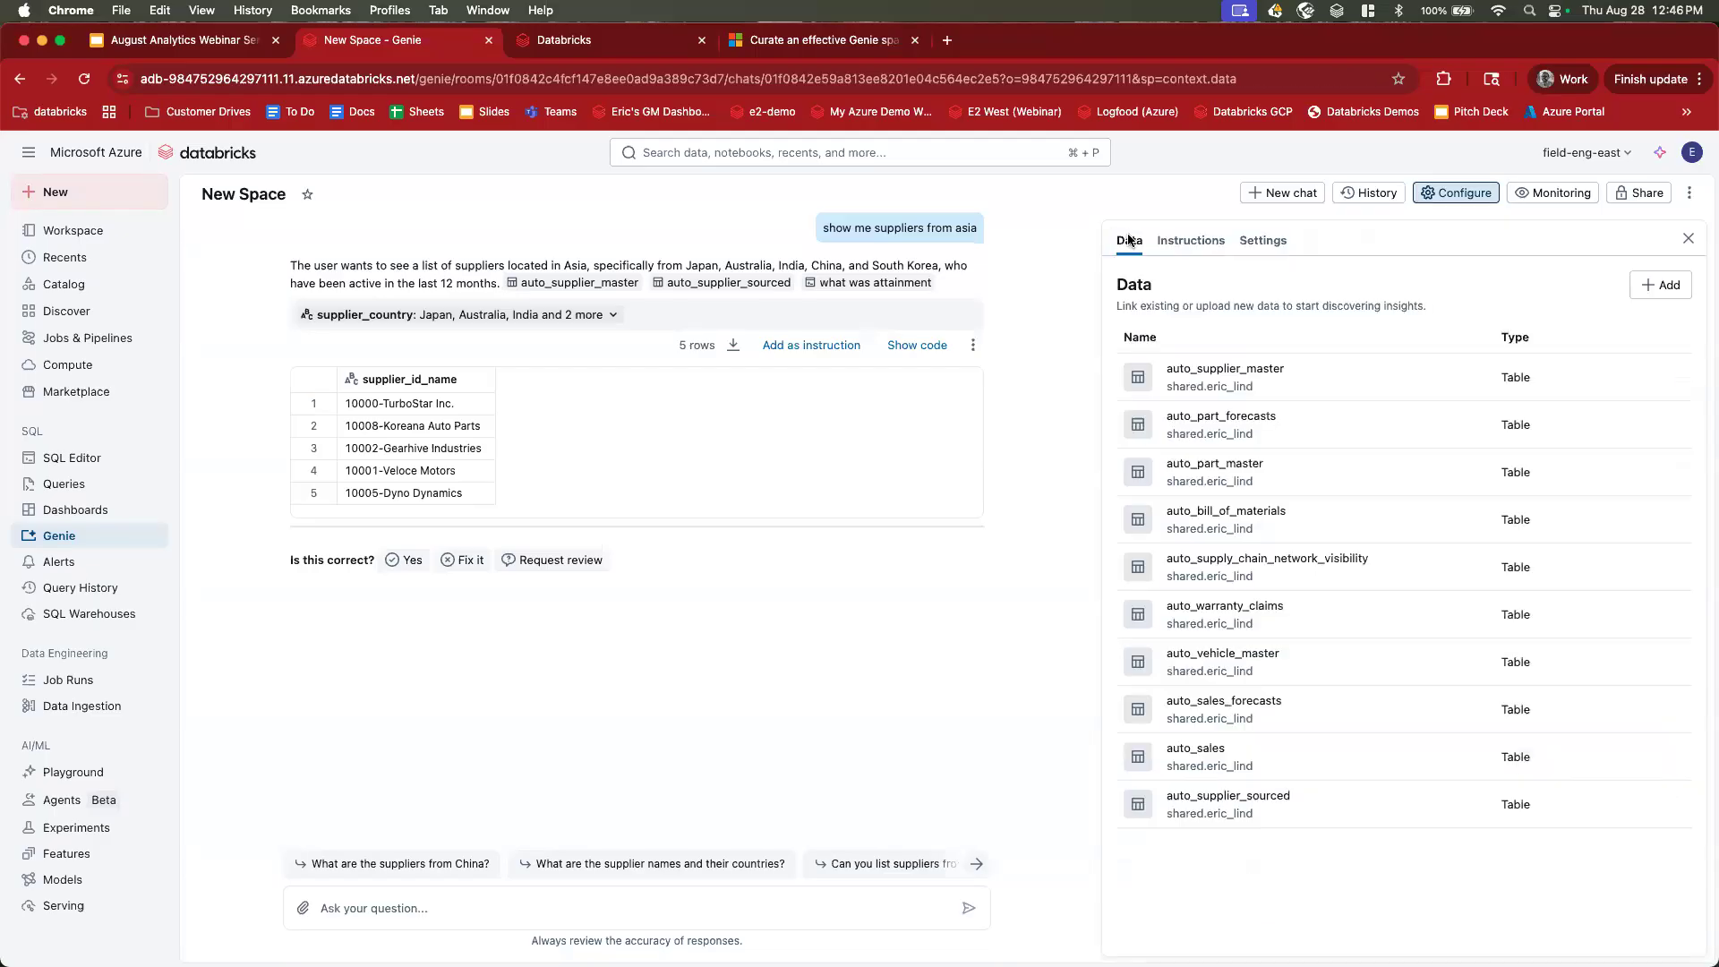
click(1186, 242)
Create a new example query 'what is otd' and paste the on-time delivery SQL.
click(1565, 296)
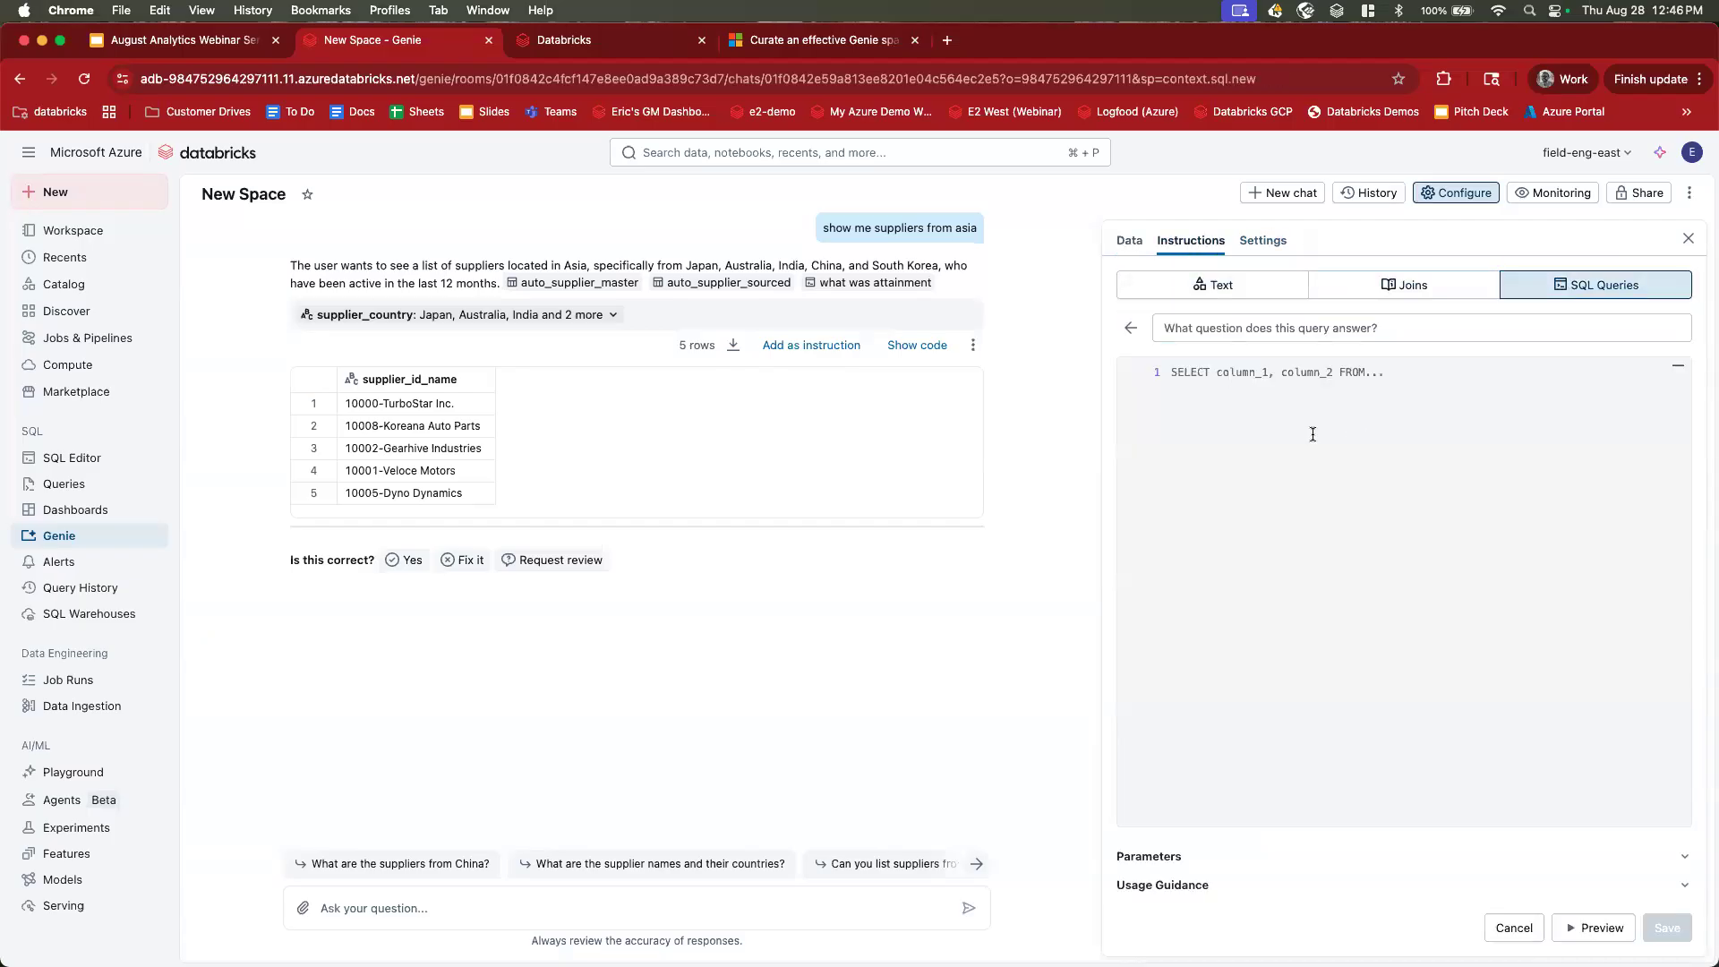
click(1276, 326)
text(what is otd)
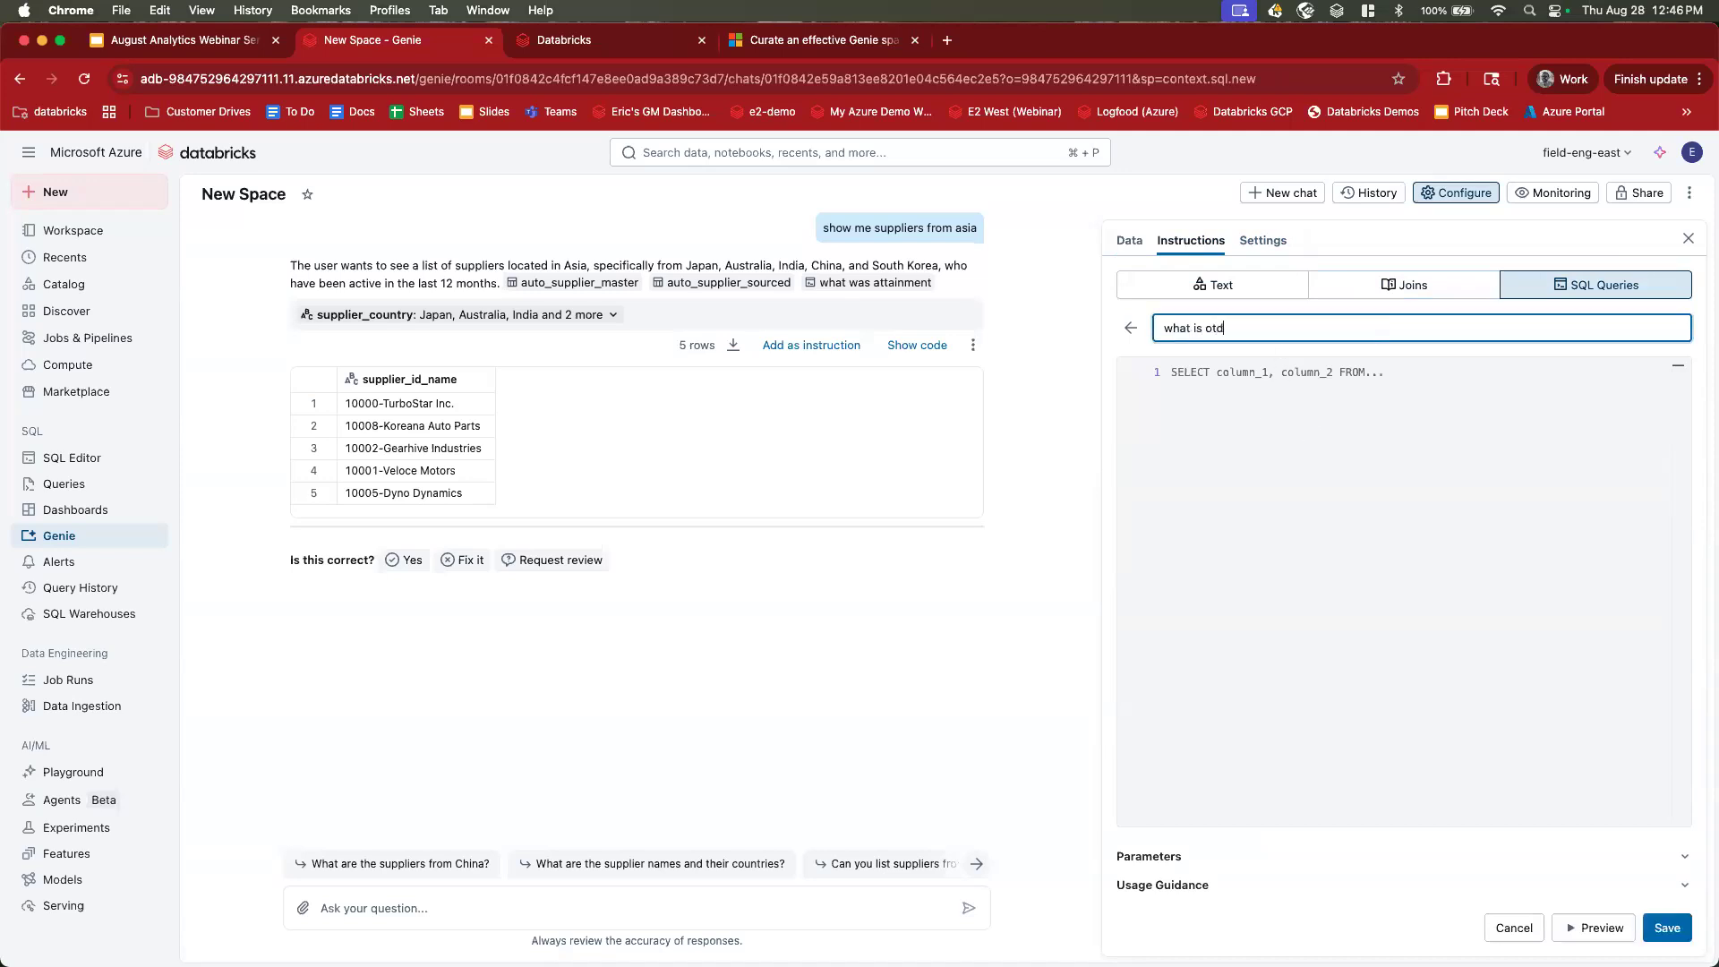
click(1264, 418)
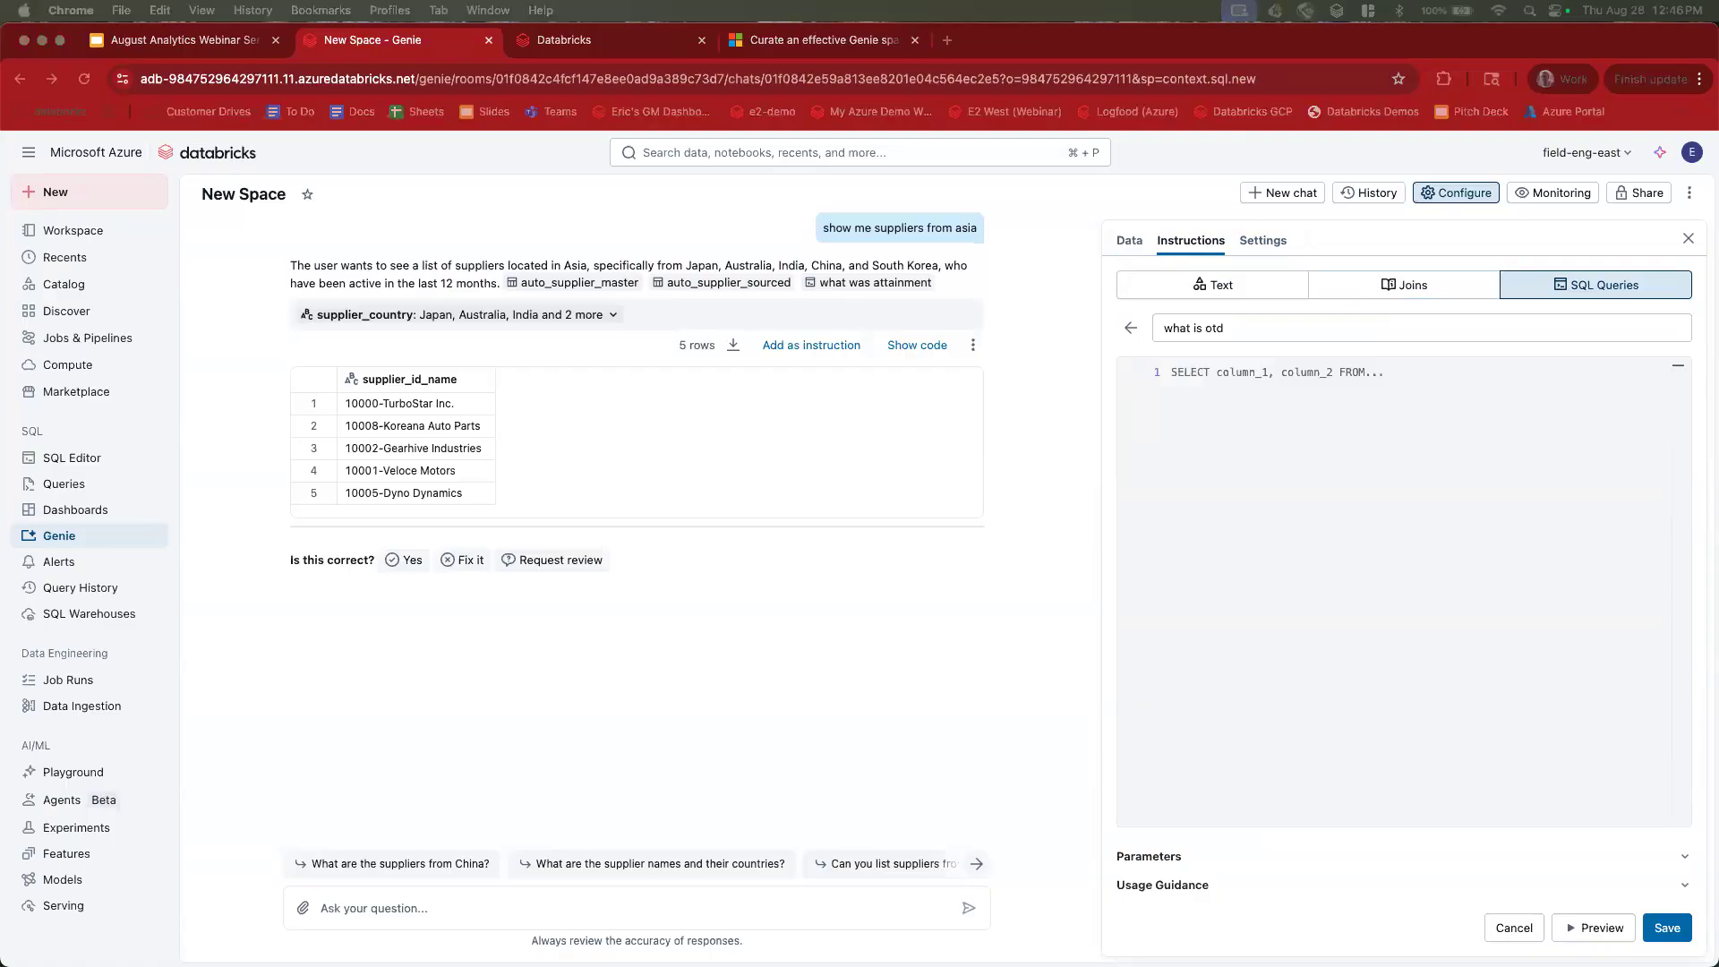
click(1230, 472)
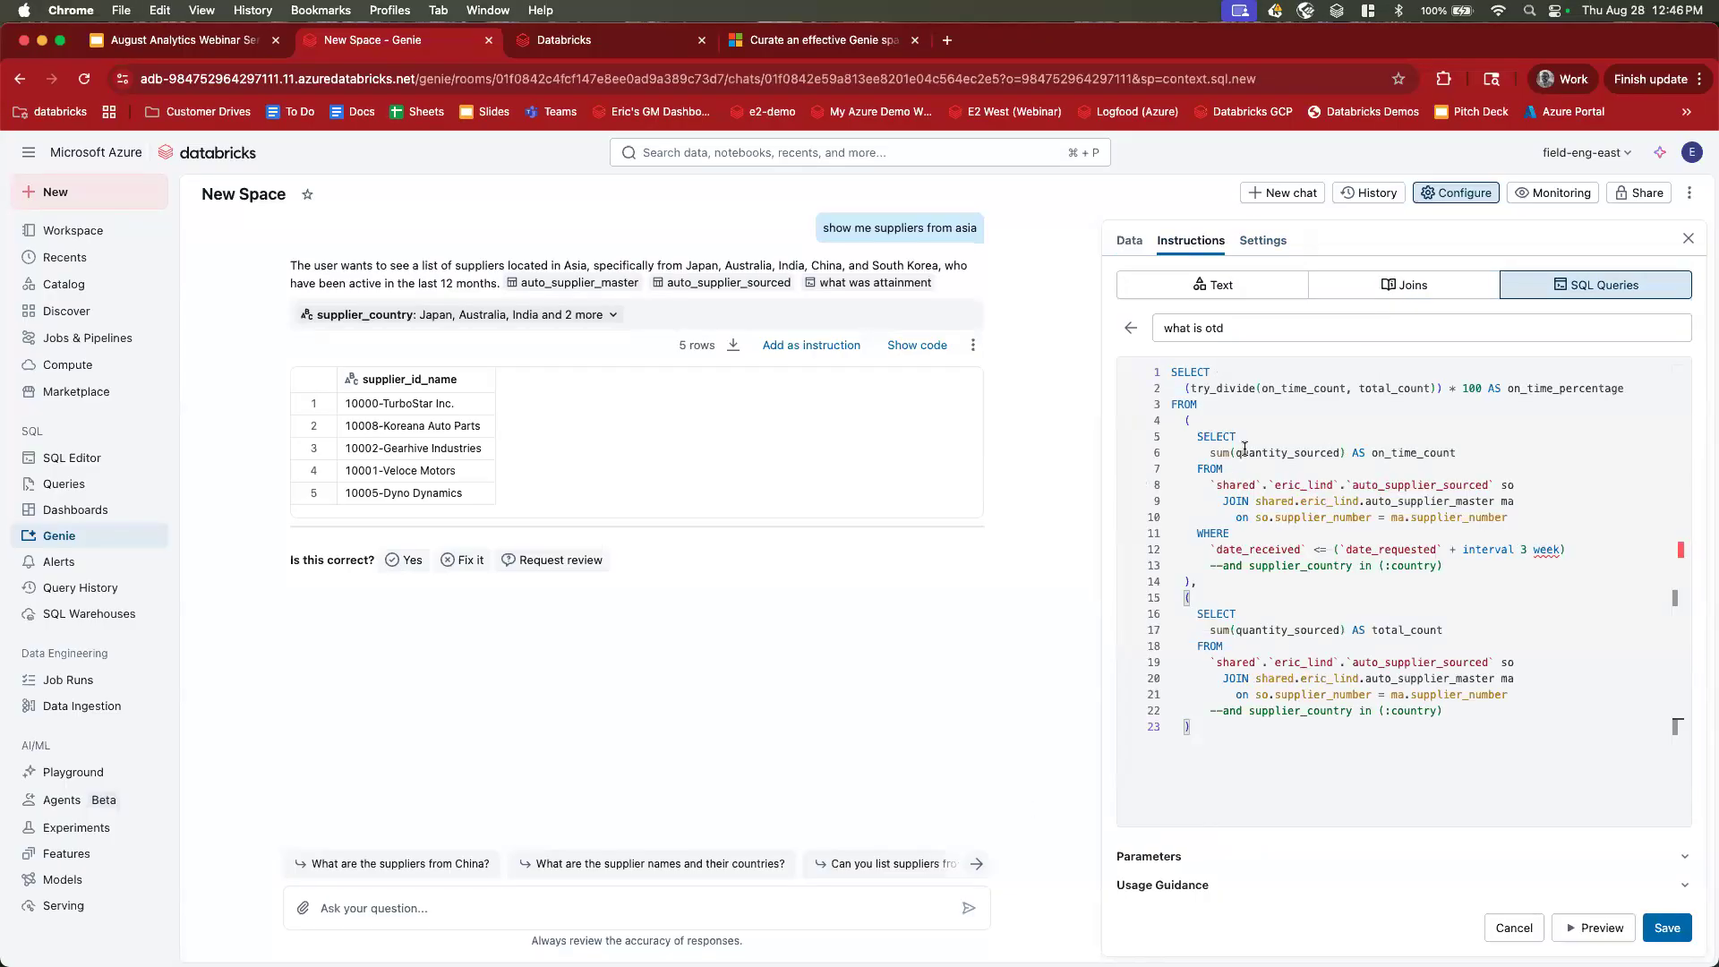
Walk through the on-time and total quantity subqueries and percentage, then preview the 71.34 result.
drag(1197, 436, 1566, 548)
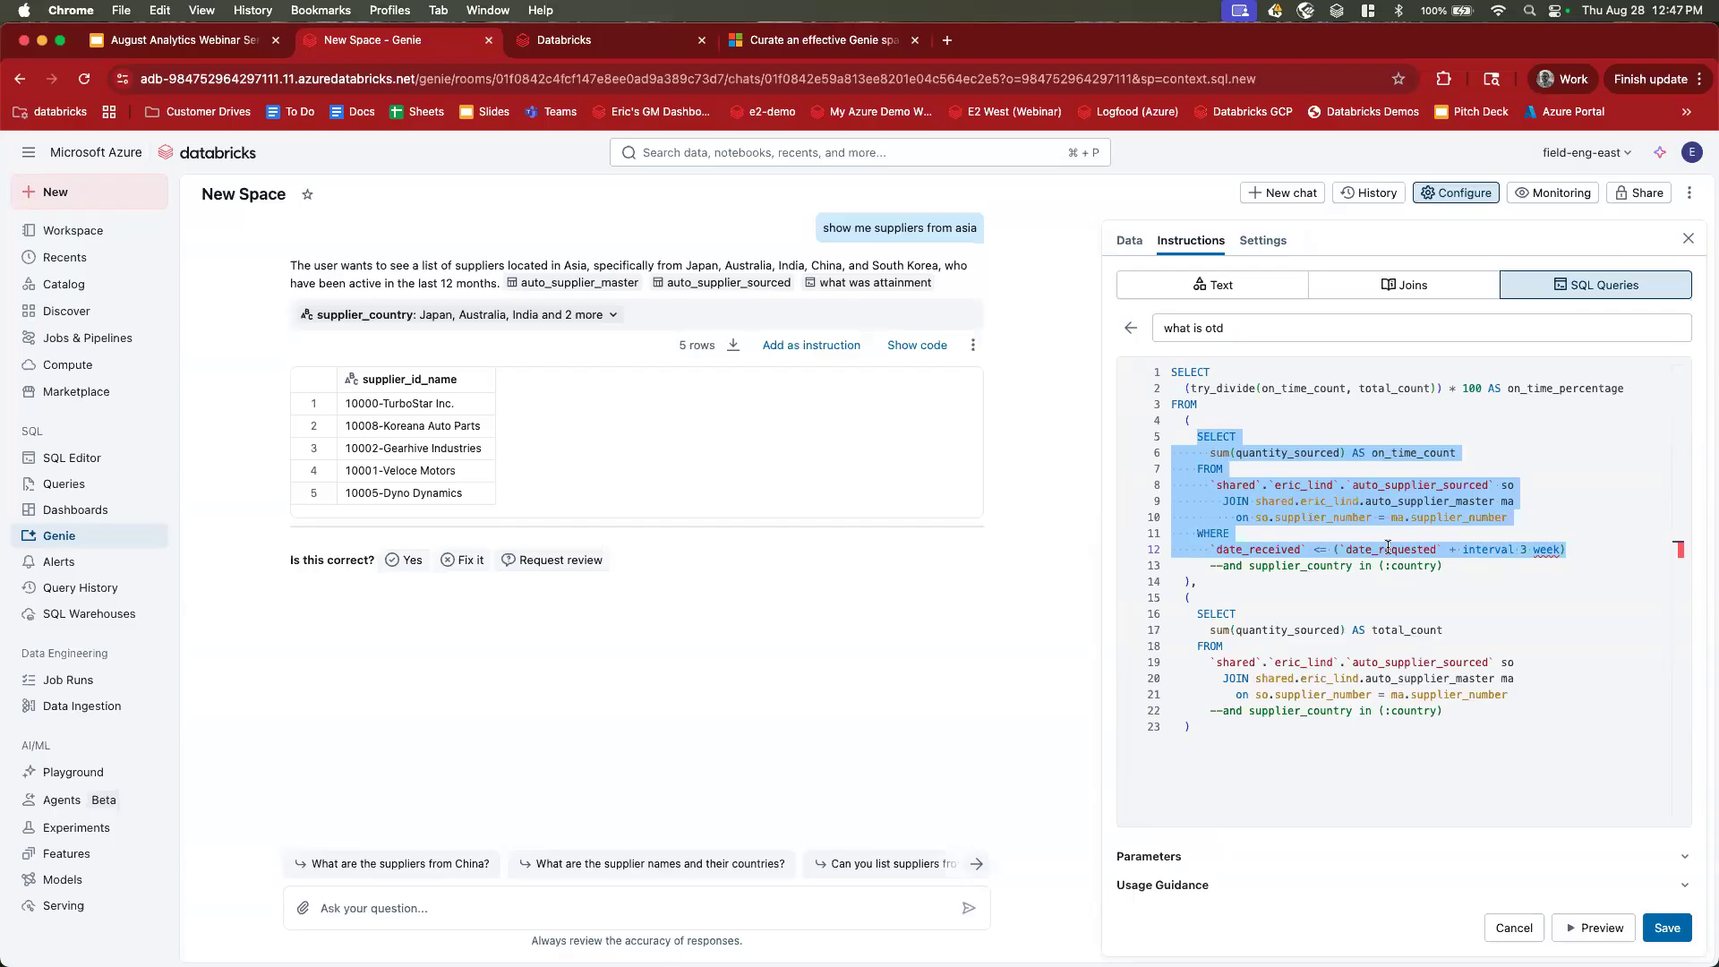
drag(1197, 613, 1534, 688)
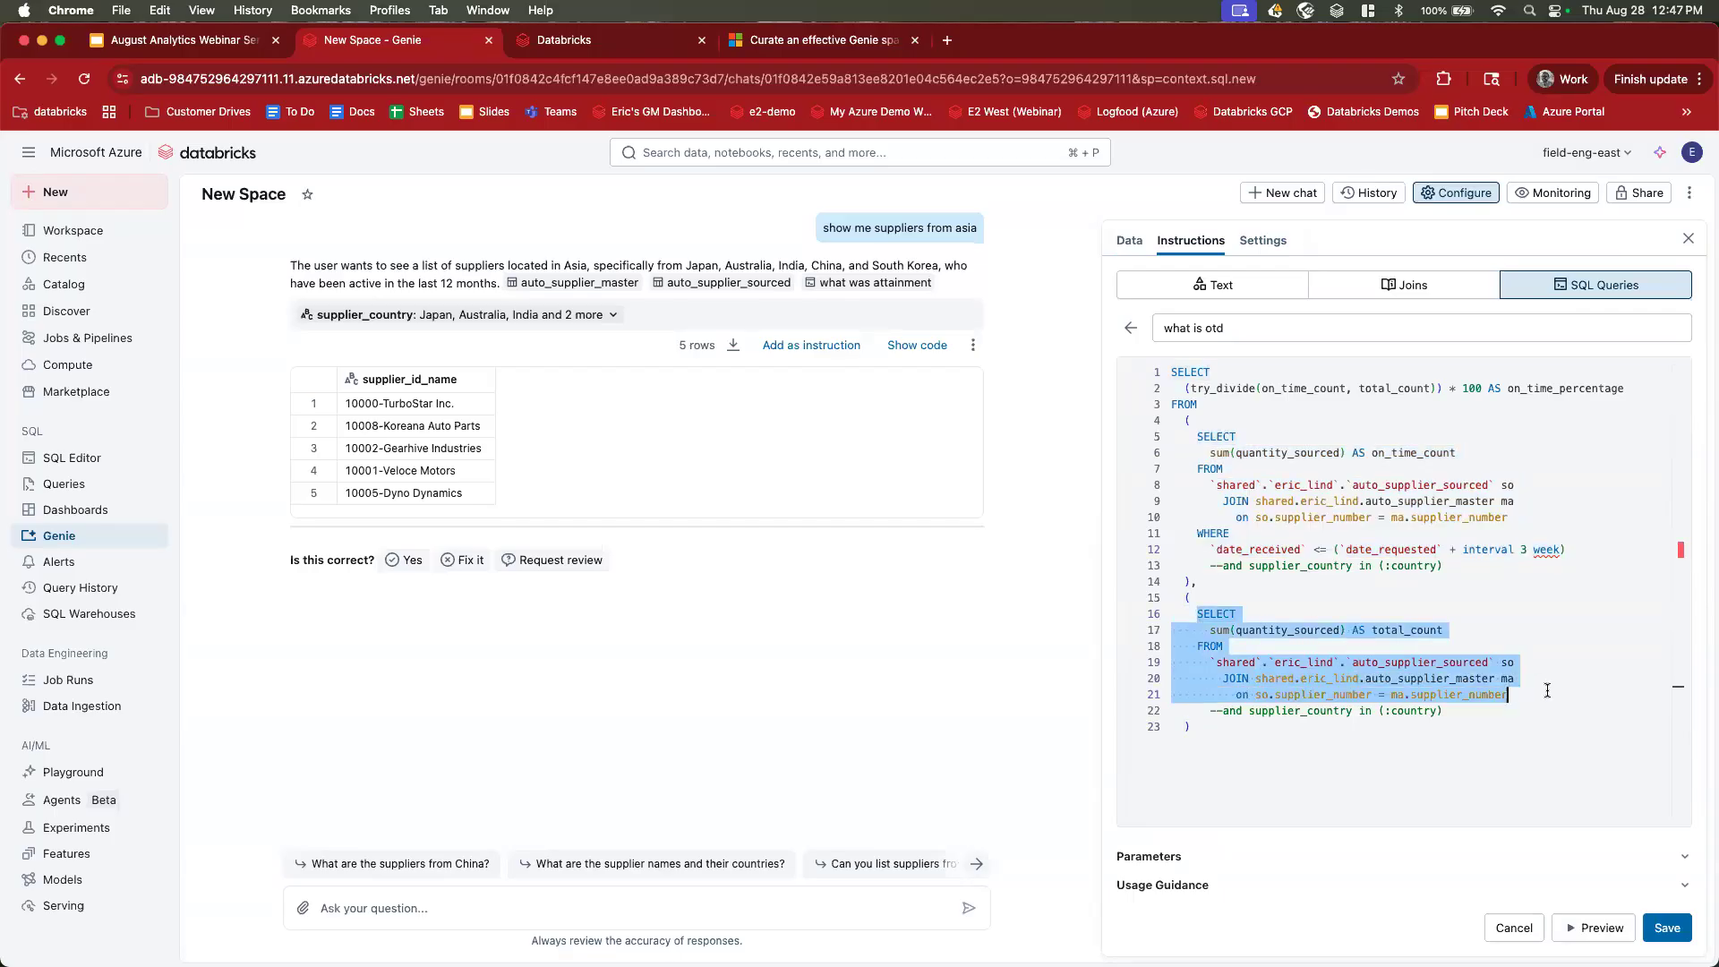
drag(1189, 388, 1482, 389)
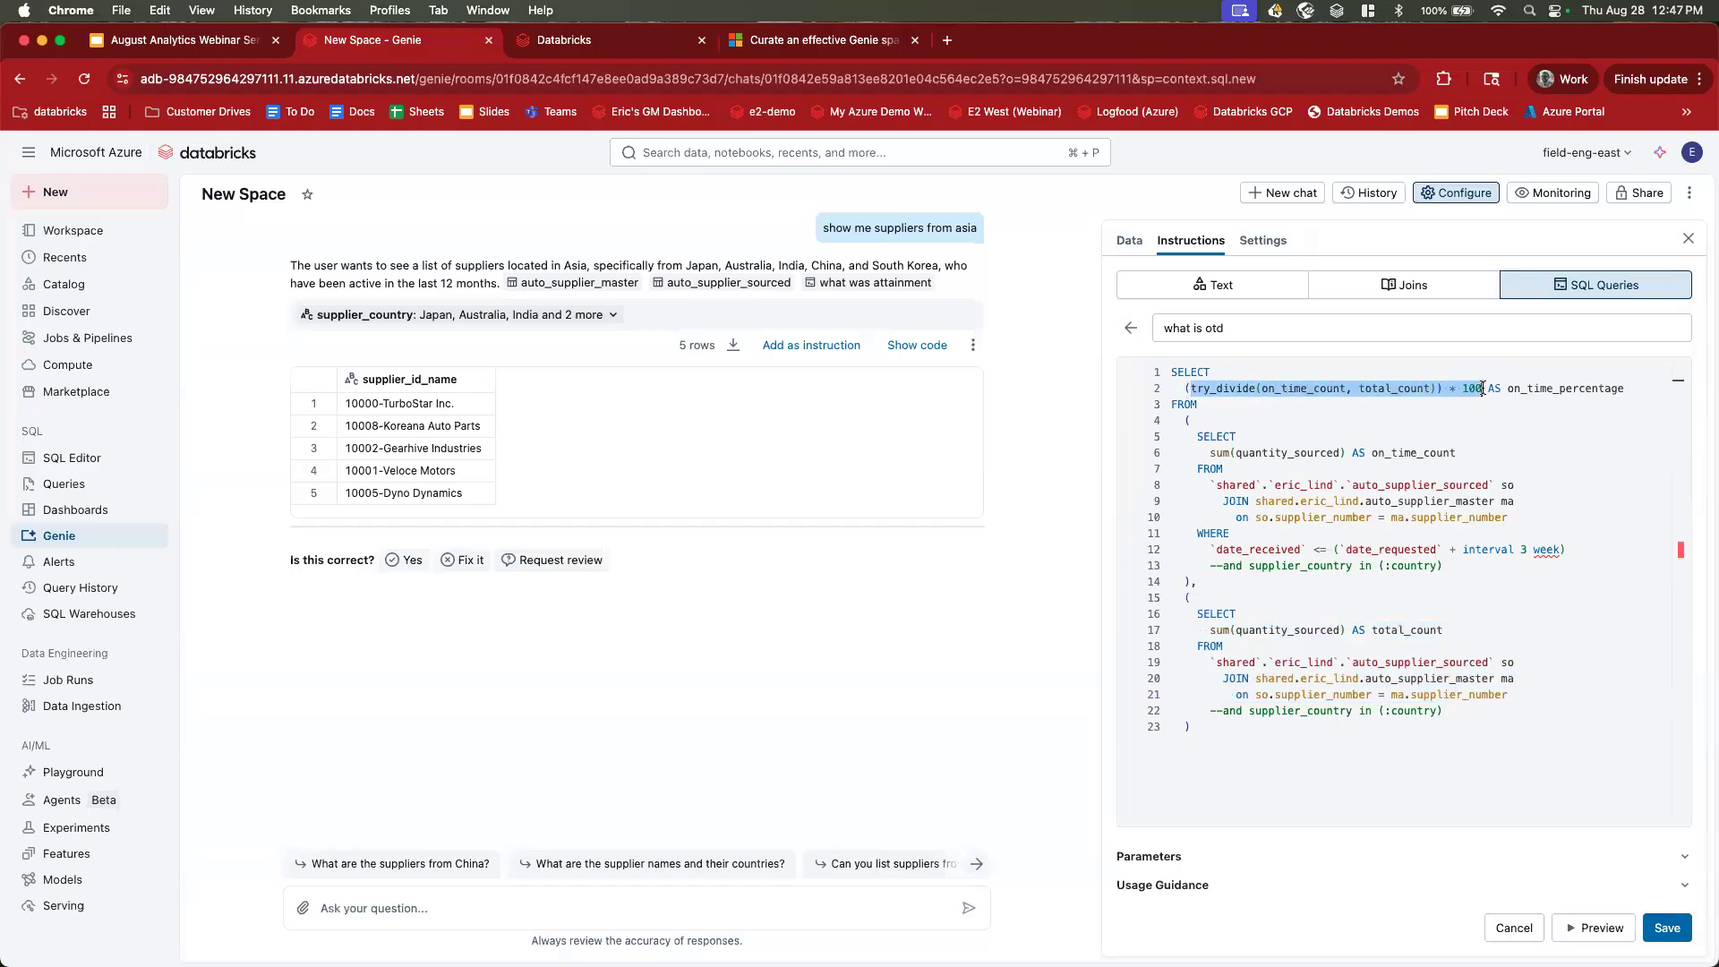
click(1482, 388)
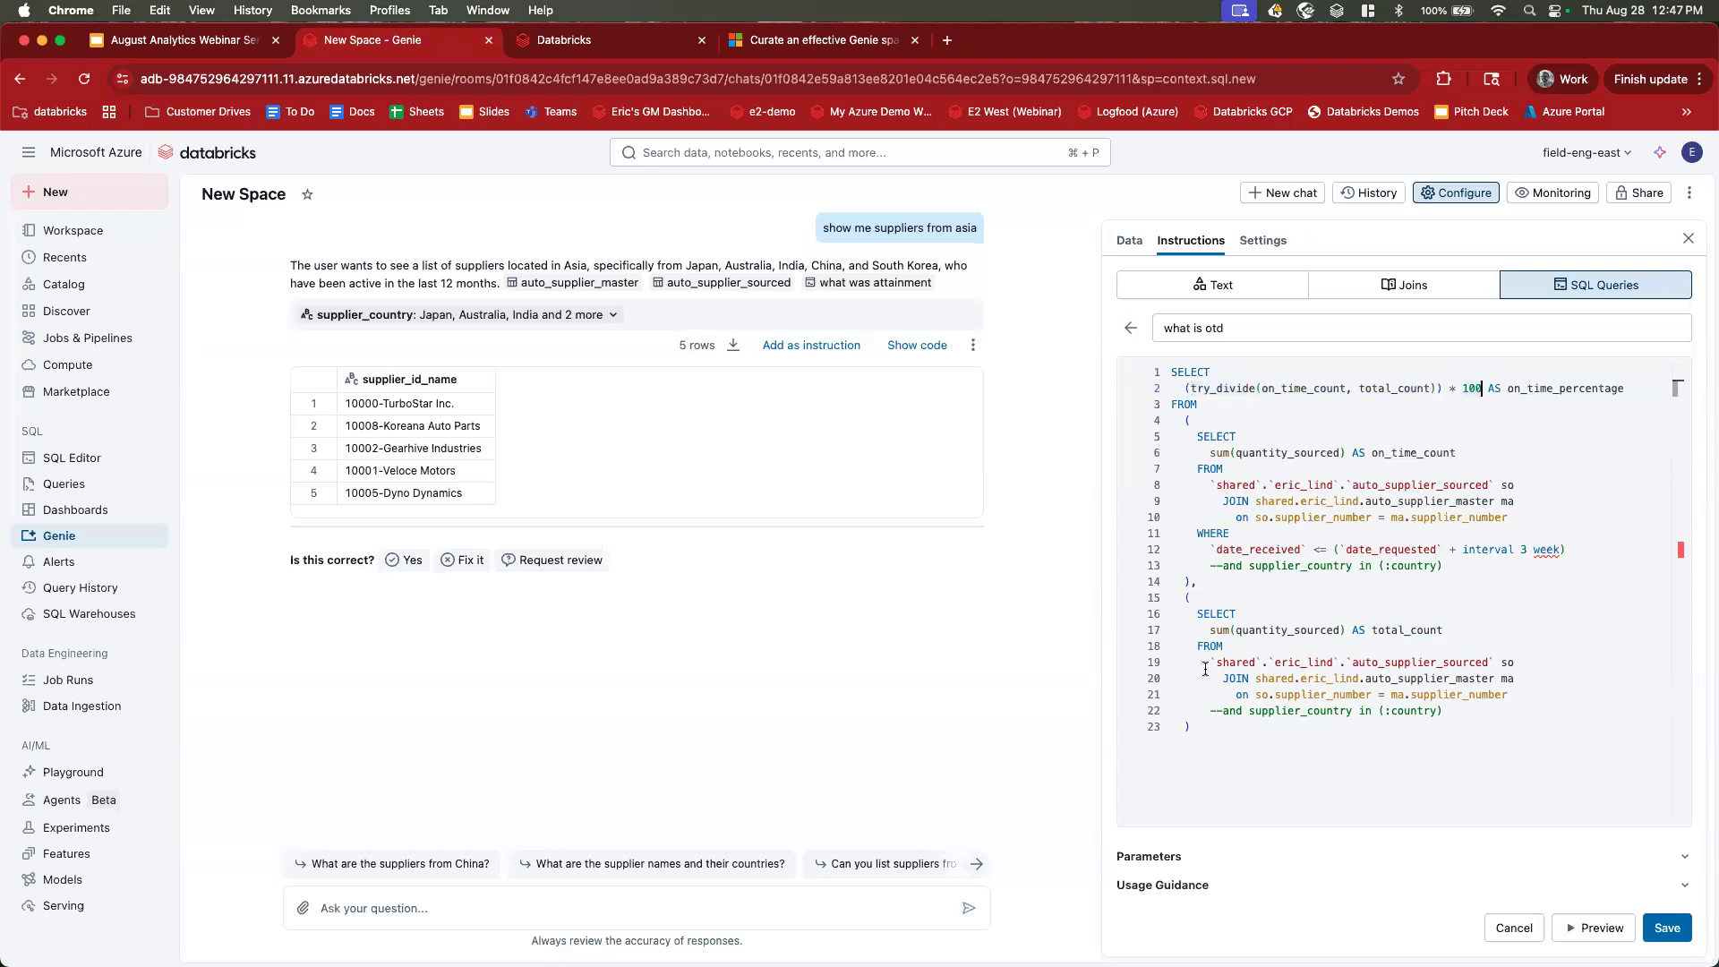
drag(1210, 566, 1463, 566)
click(1462, 566)
click(1585, 931)
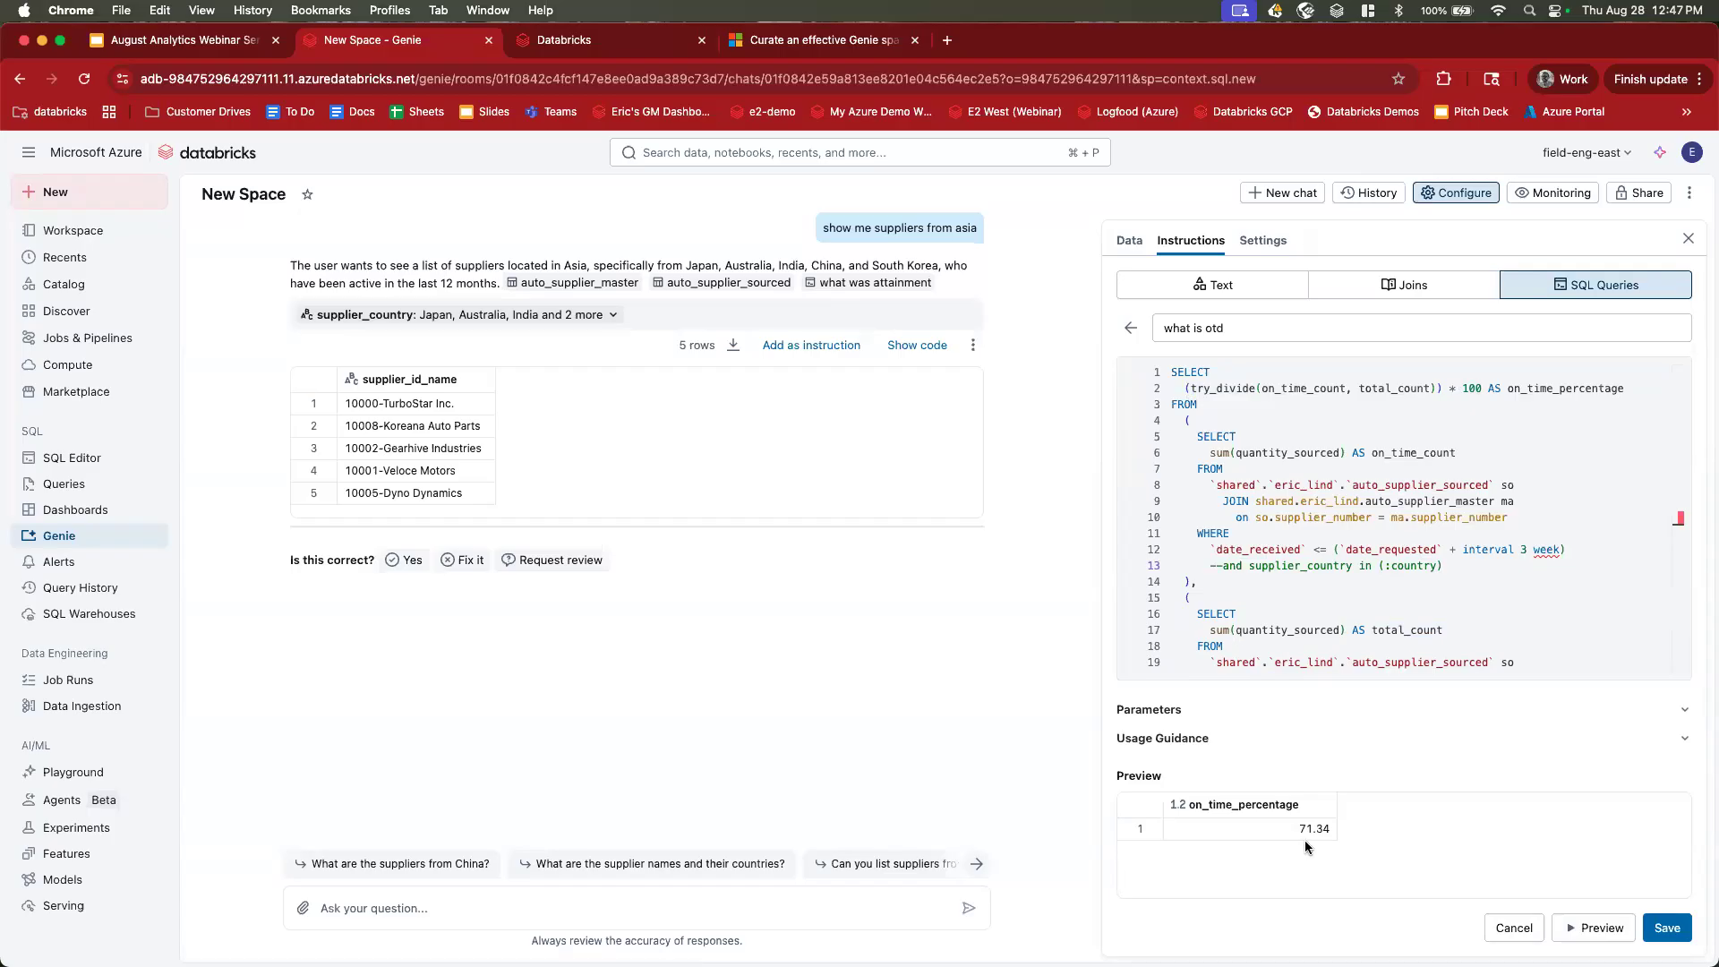
Save the 'what is otd' example and ask Genie 'show me otd', getting 71.34.
click(1666, 927)
click(639, 896)
text(show me otd)
key(Return)
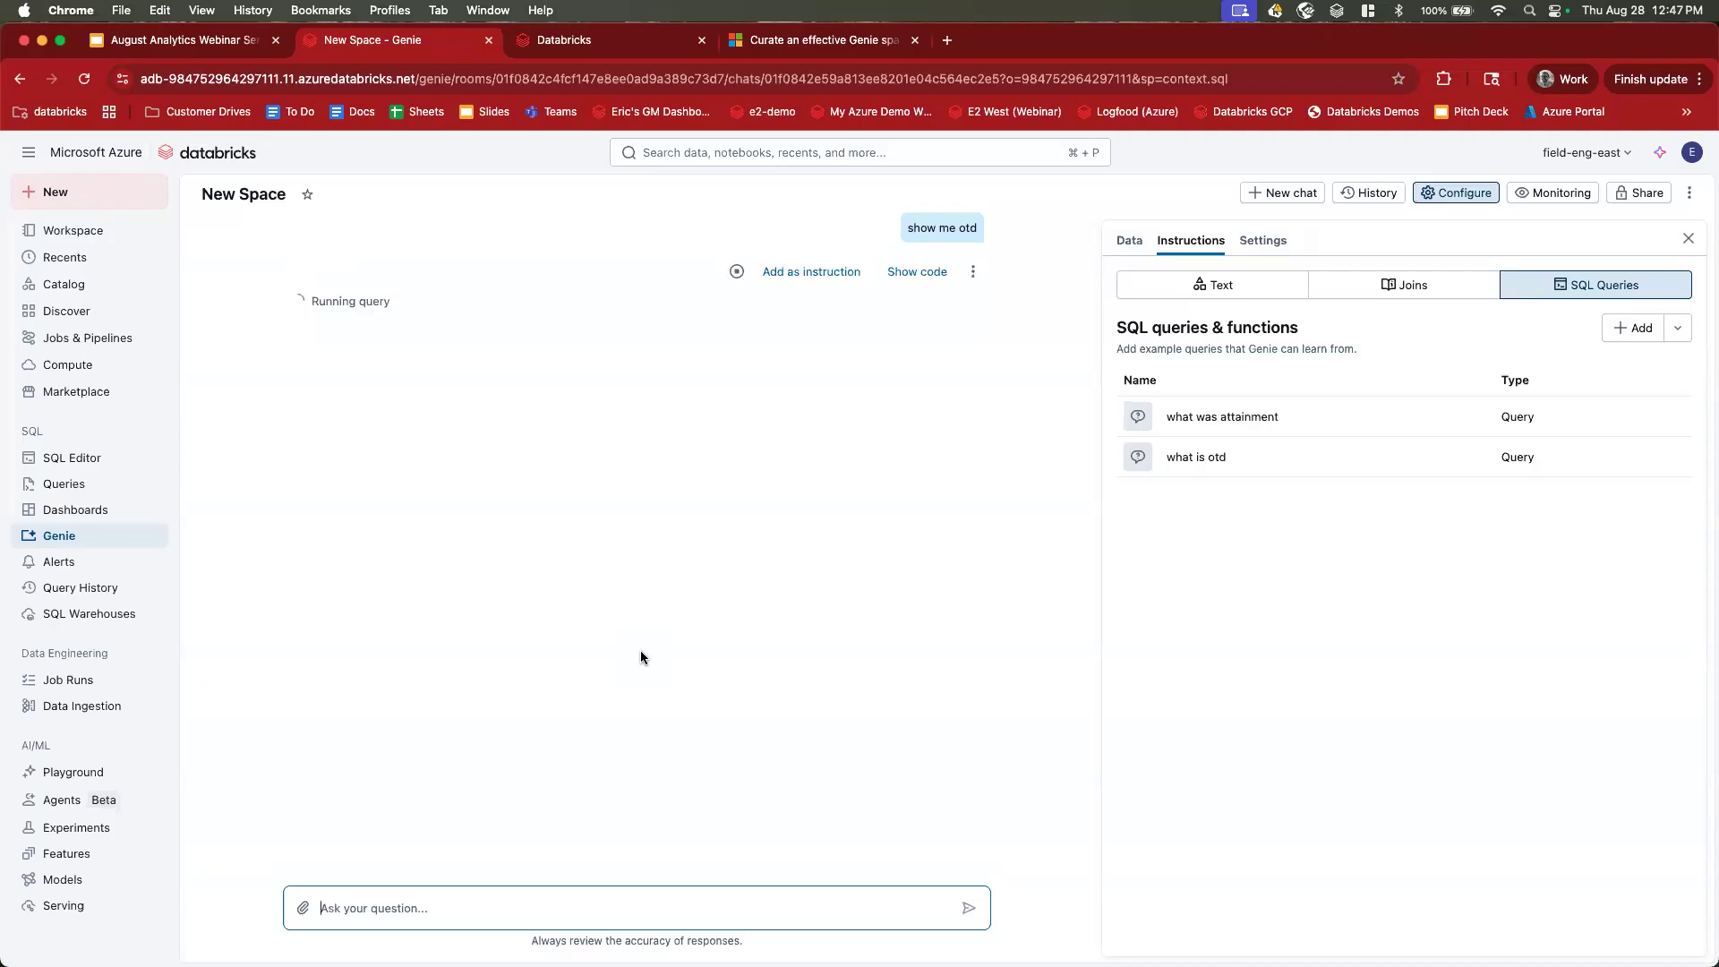
Ask OTD for January orders (54.55), then follow up with 'how about for only asian suppiers'.
text(show em)
key(BackSpace)
key(BackSpace)
key(BackSpace)
text(m)
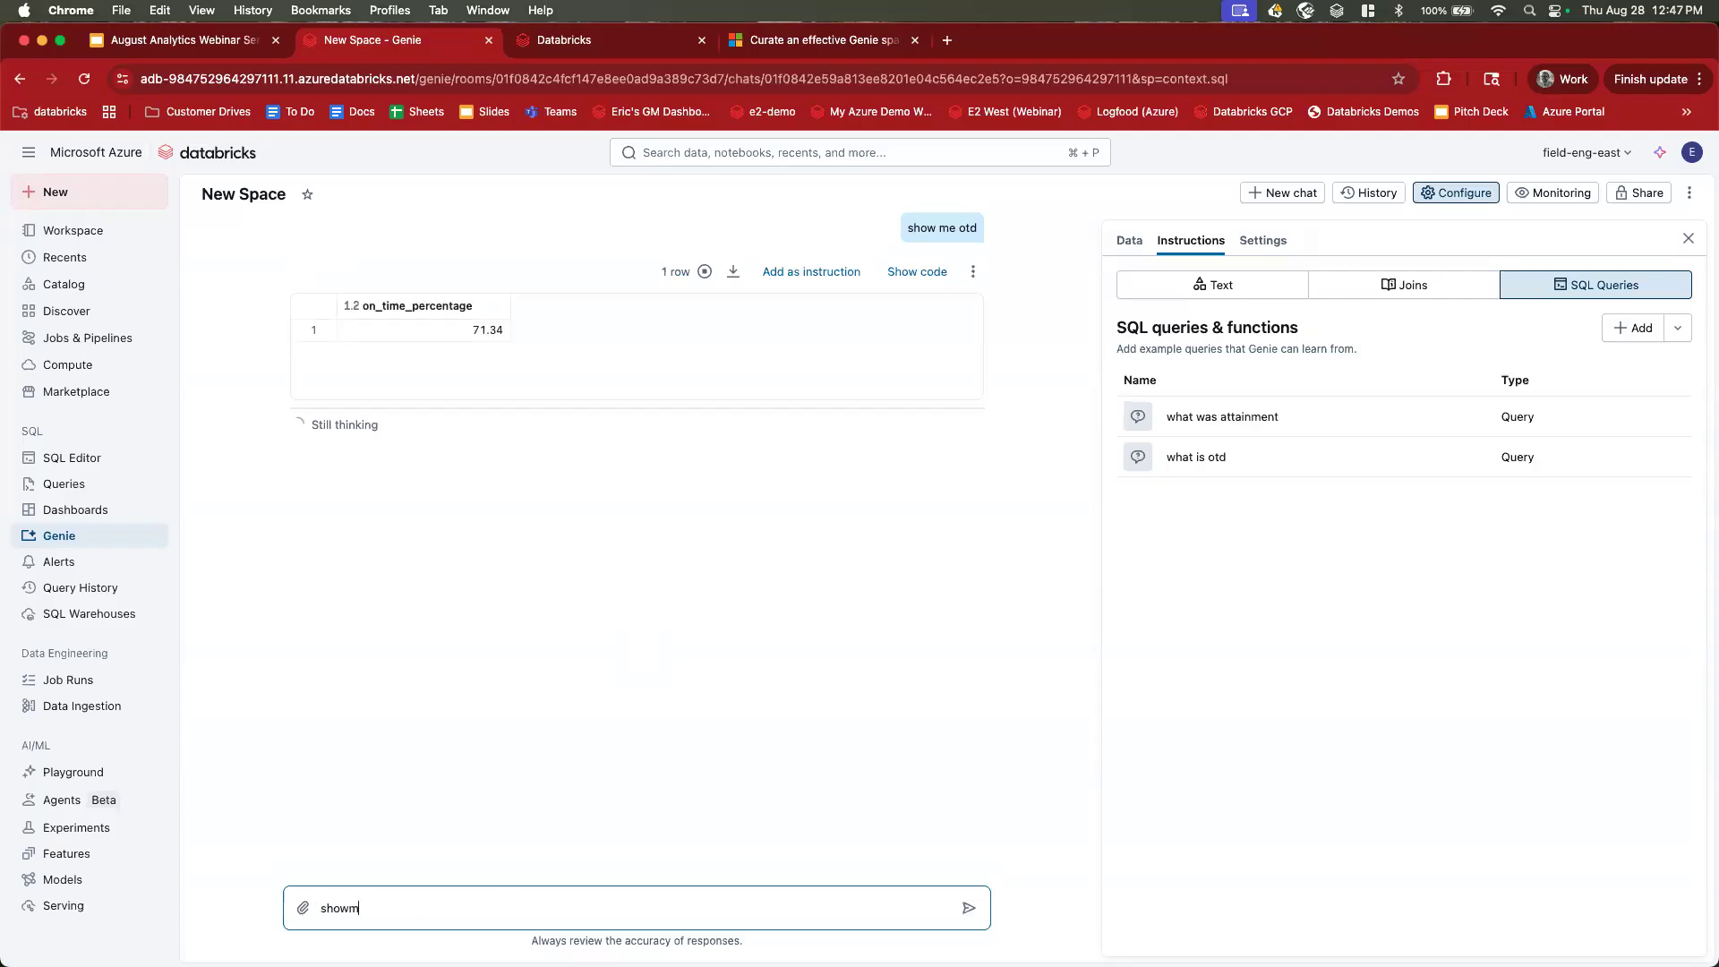
text(e otd for orders place in january)
key(Return)
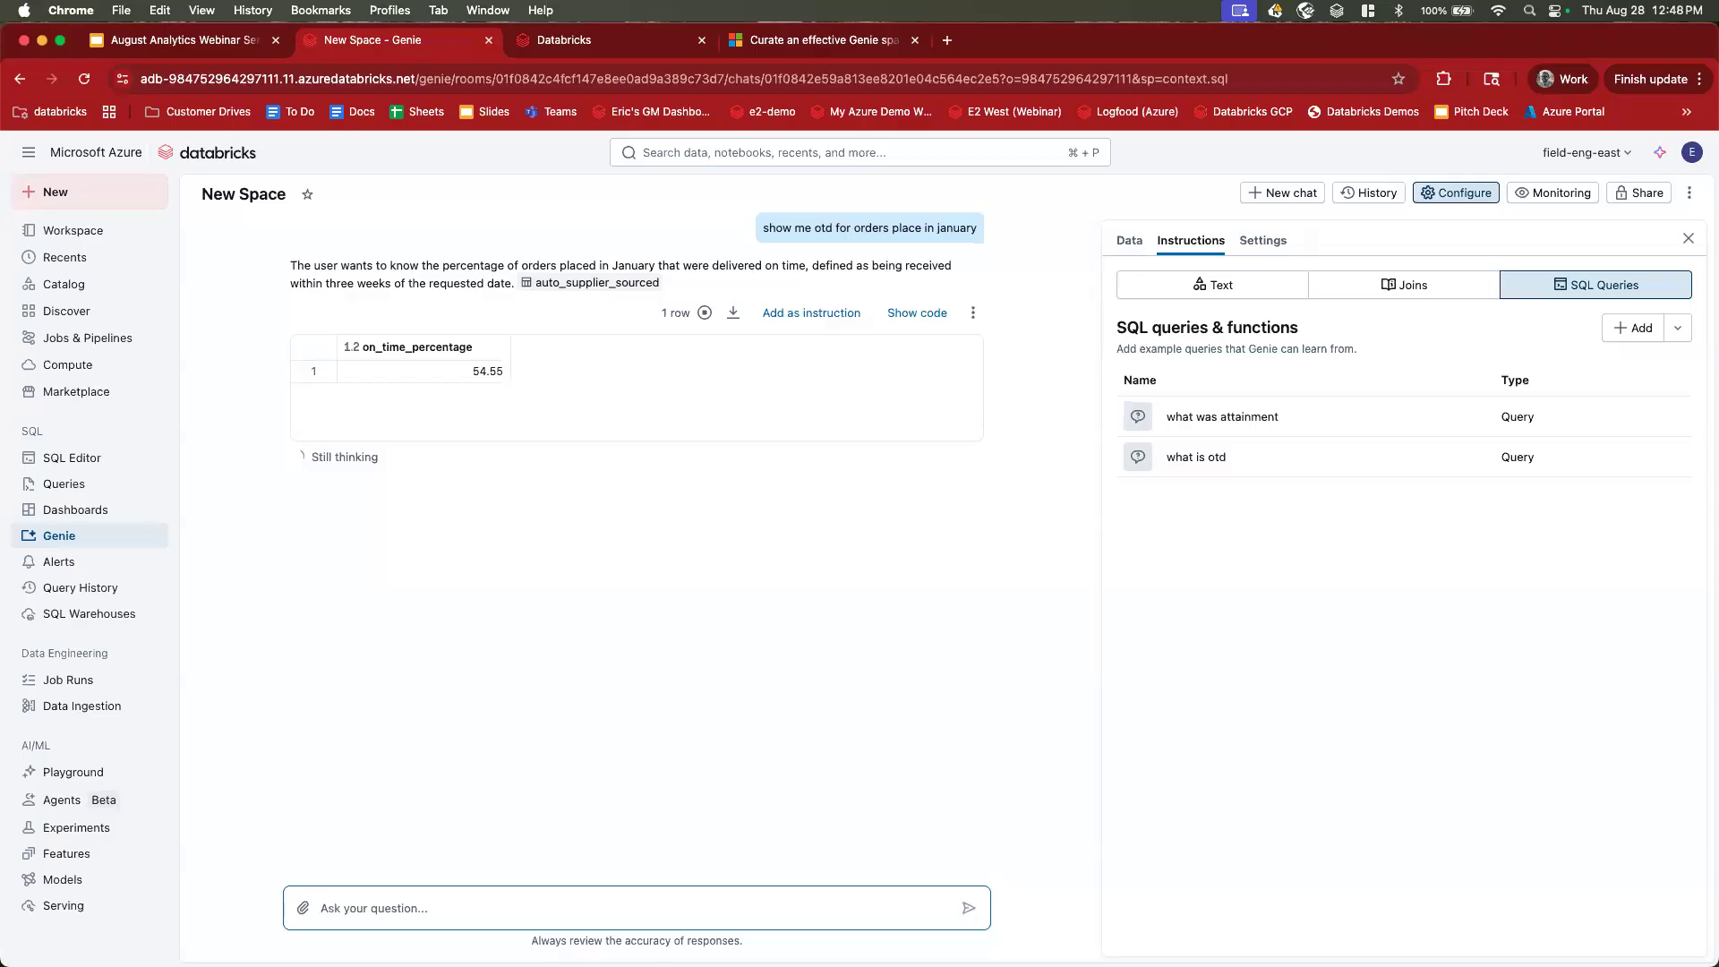
text(how about for only asian)
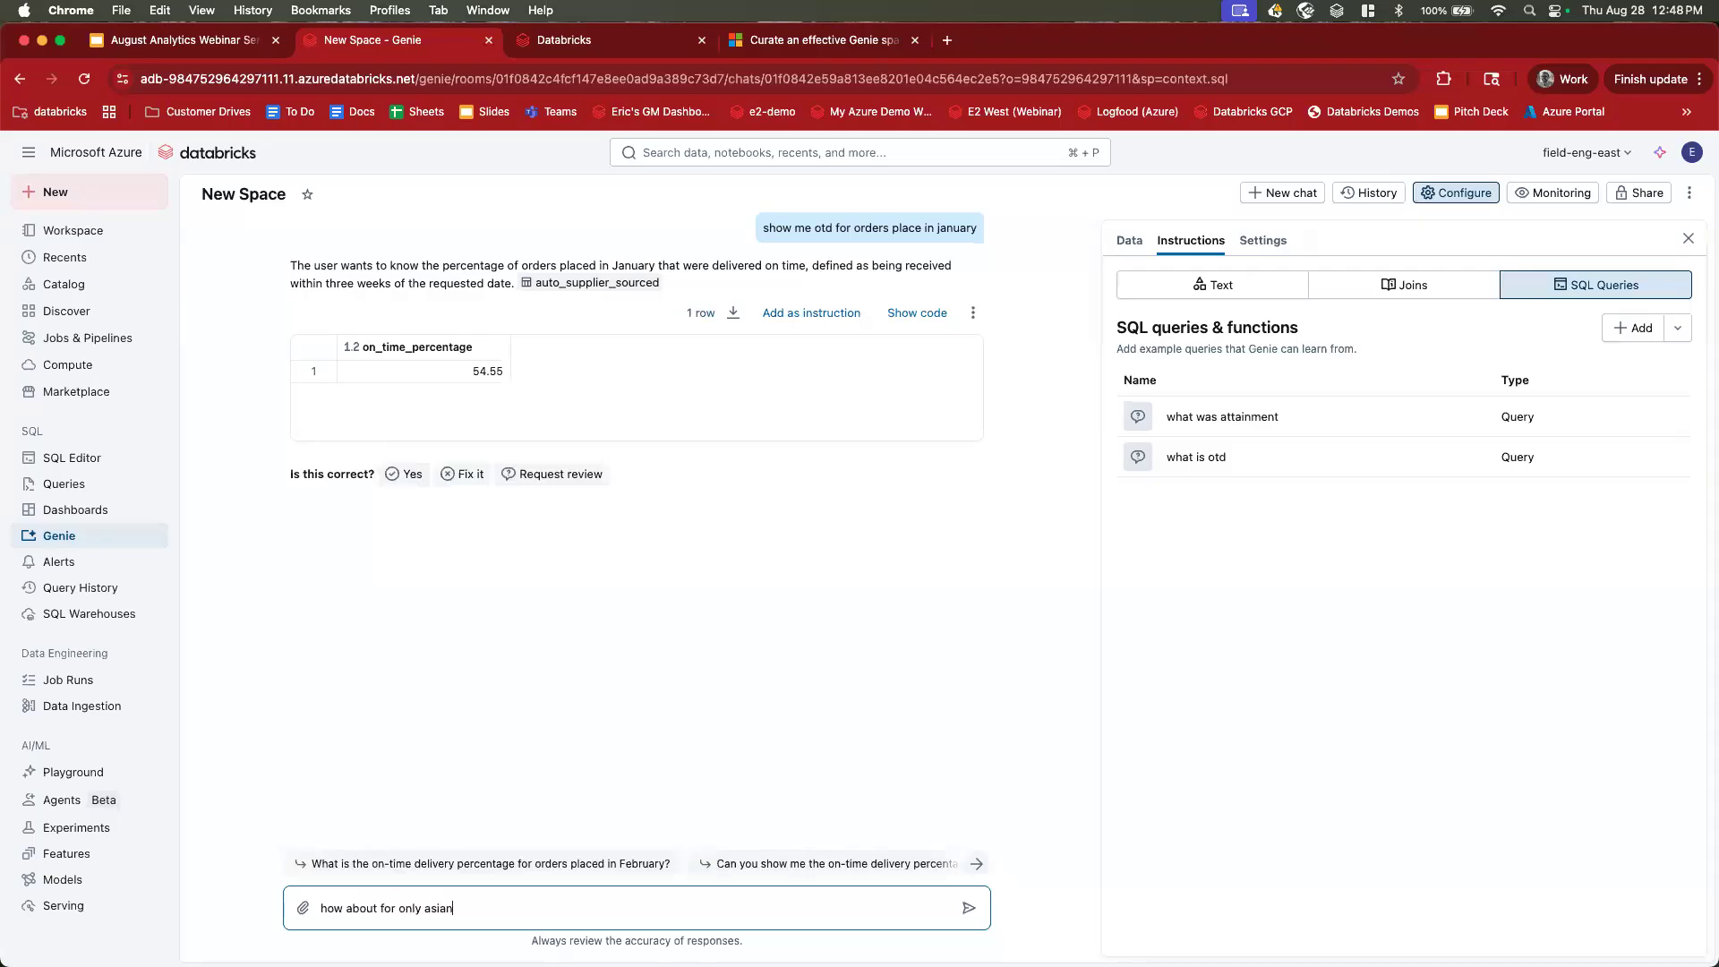
text( suppiers)
key(Return)
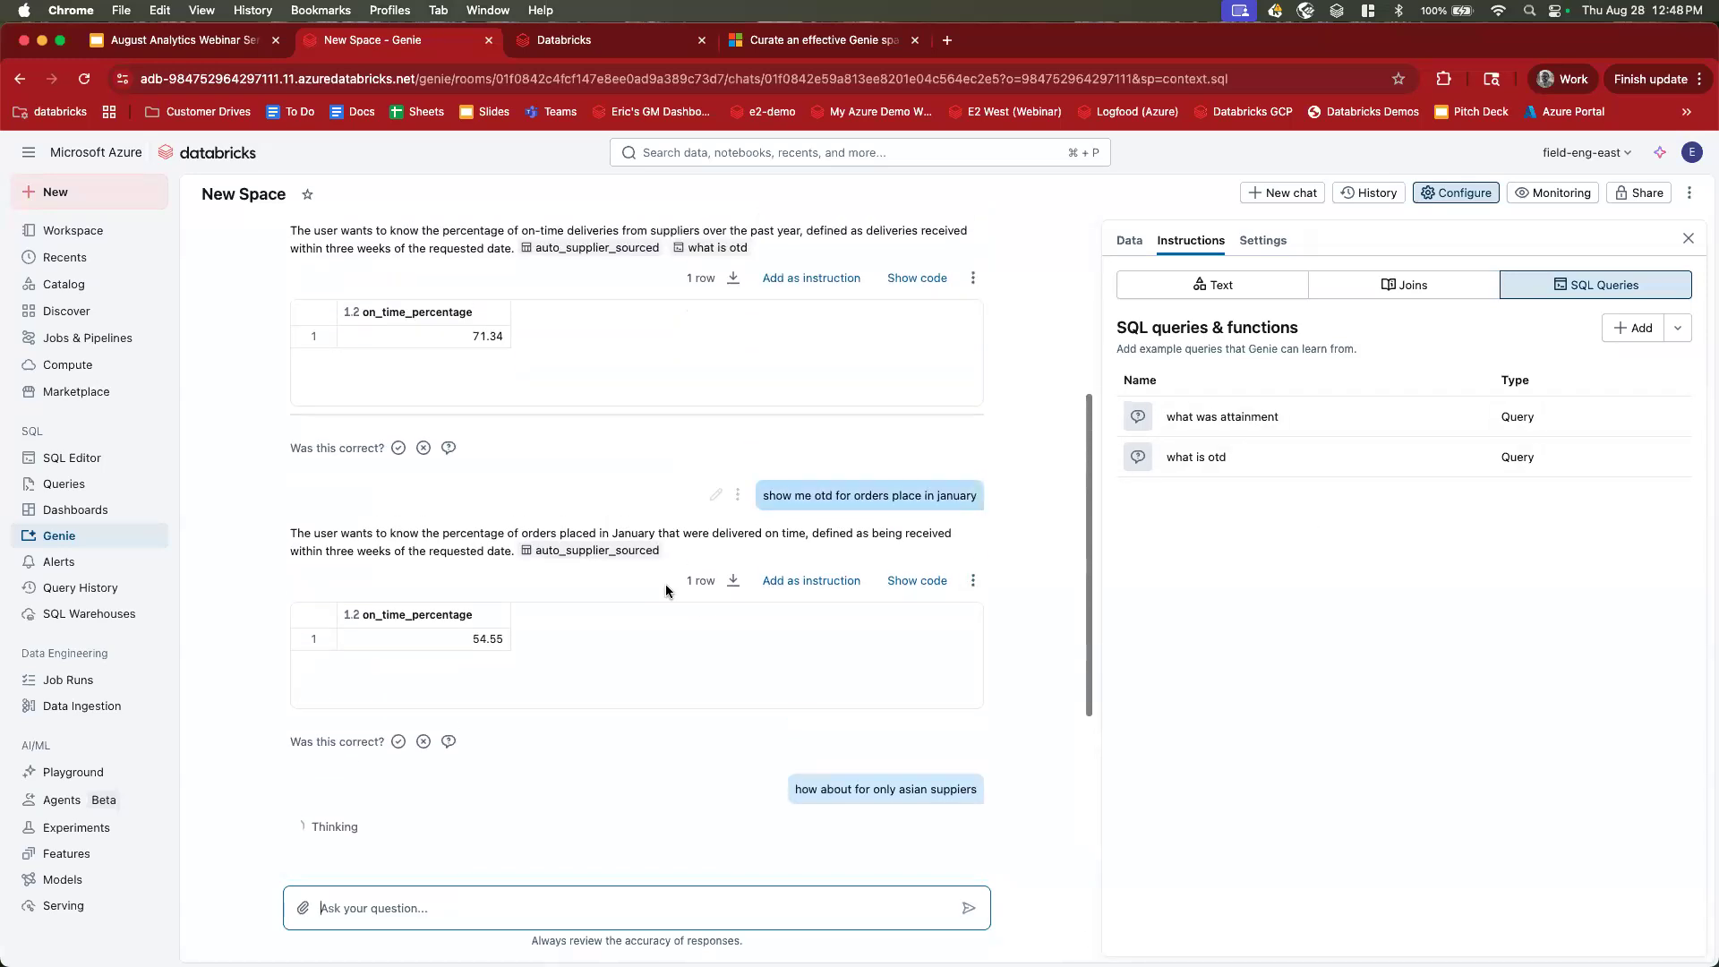
scroll(508, 459, up, 3)
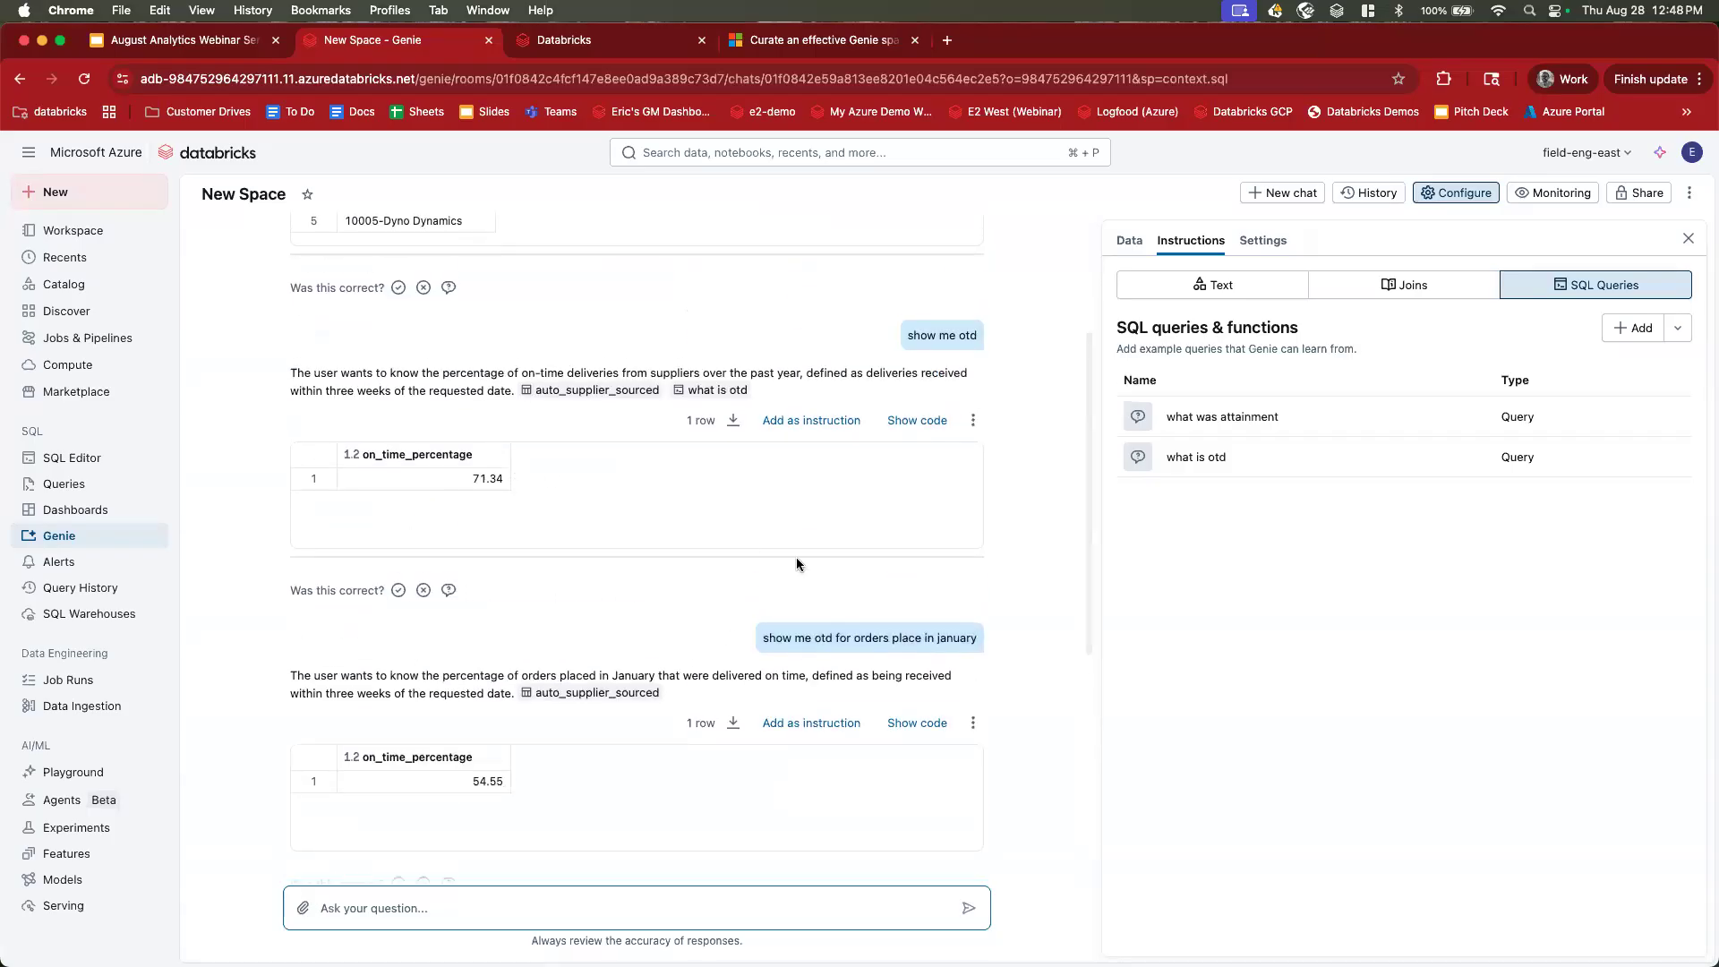
scroll(797, 564, up, 3)
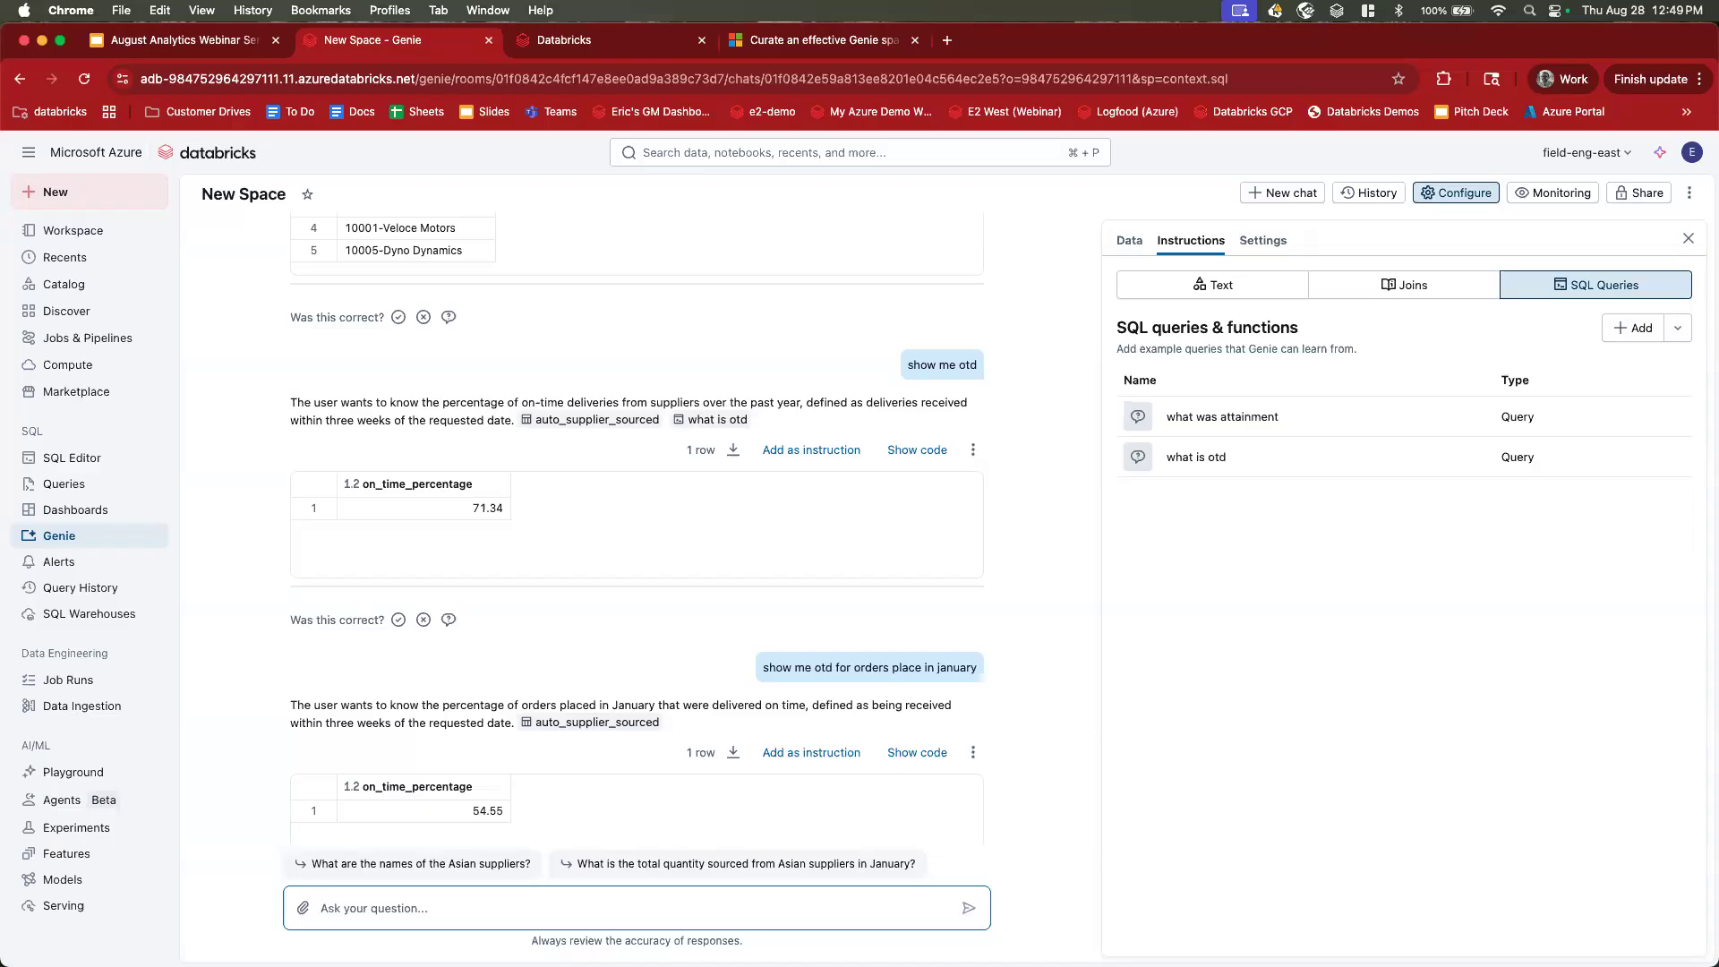
Search ai_query in a new tab and read the Databricks ai_query function documentation.
click(947, 40)
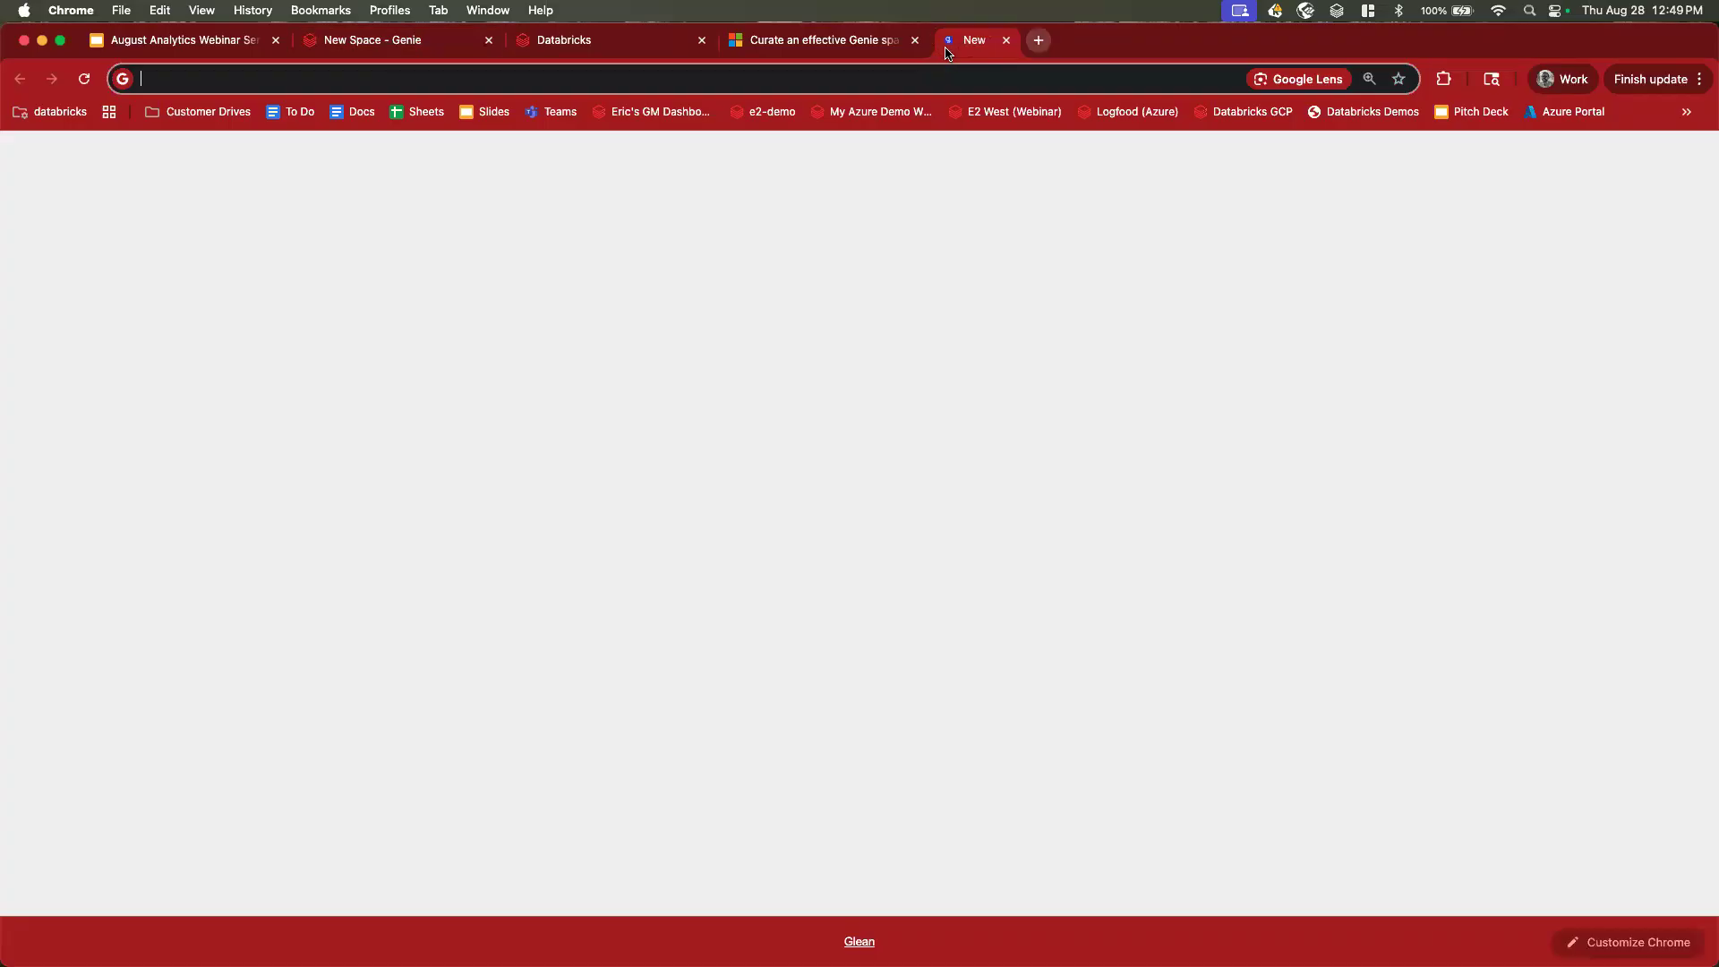
text(ai_query)
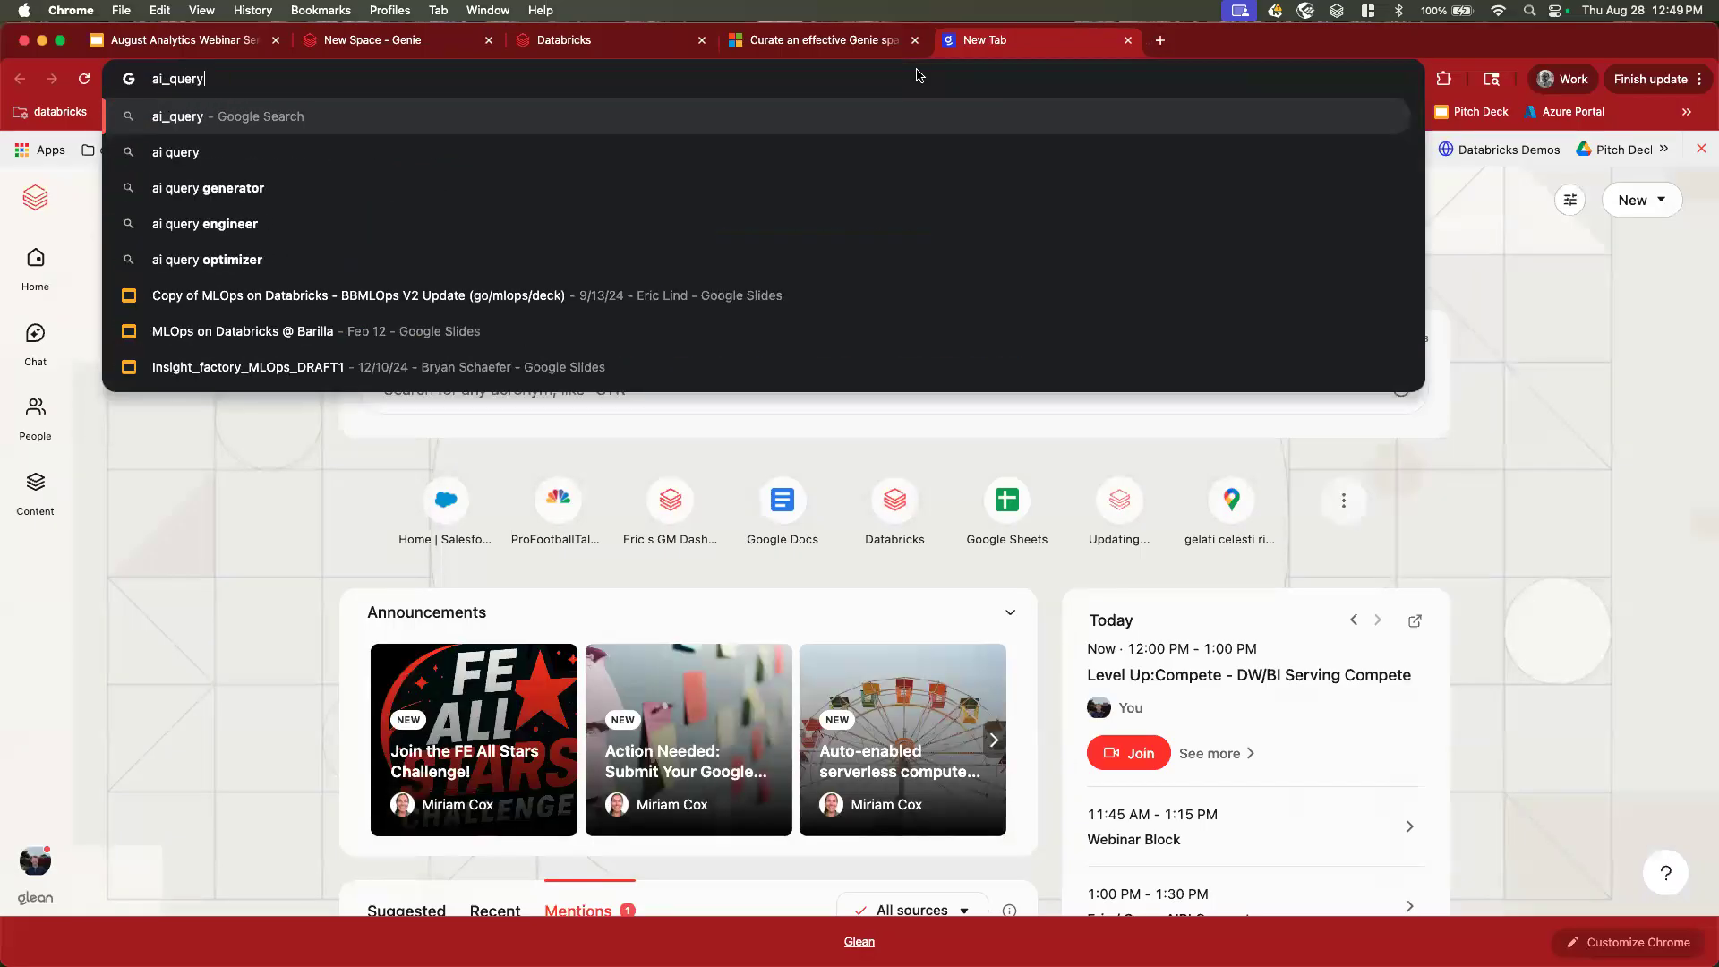
key(Return)
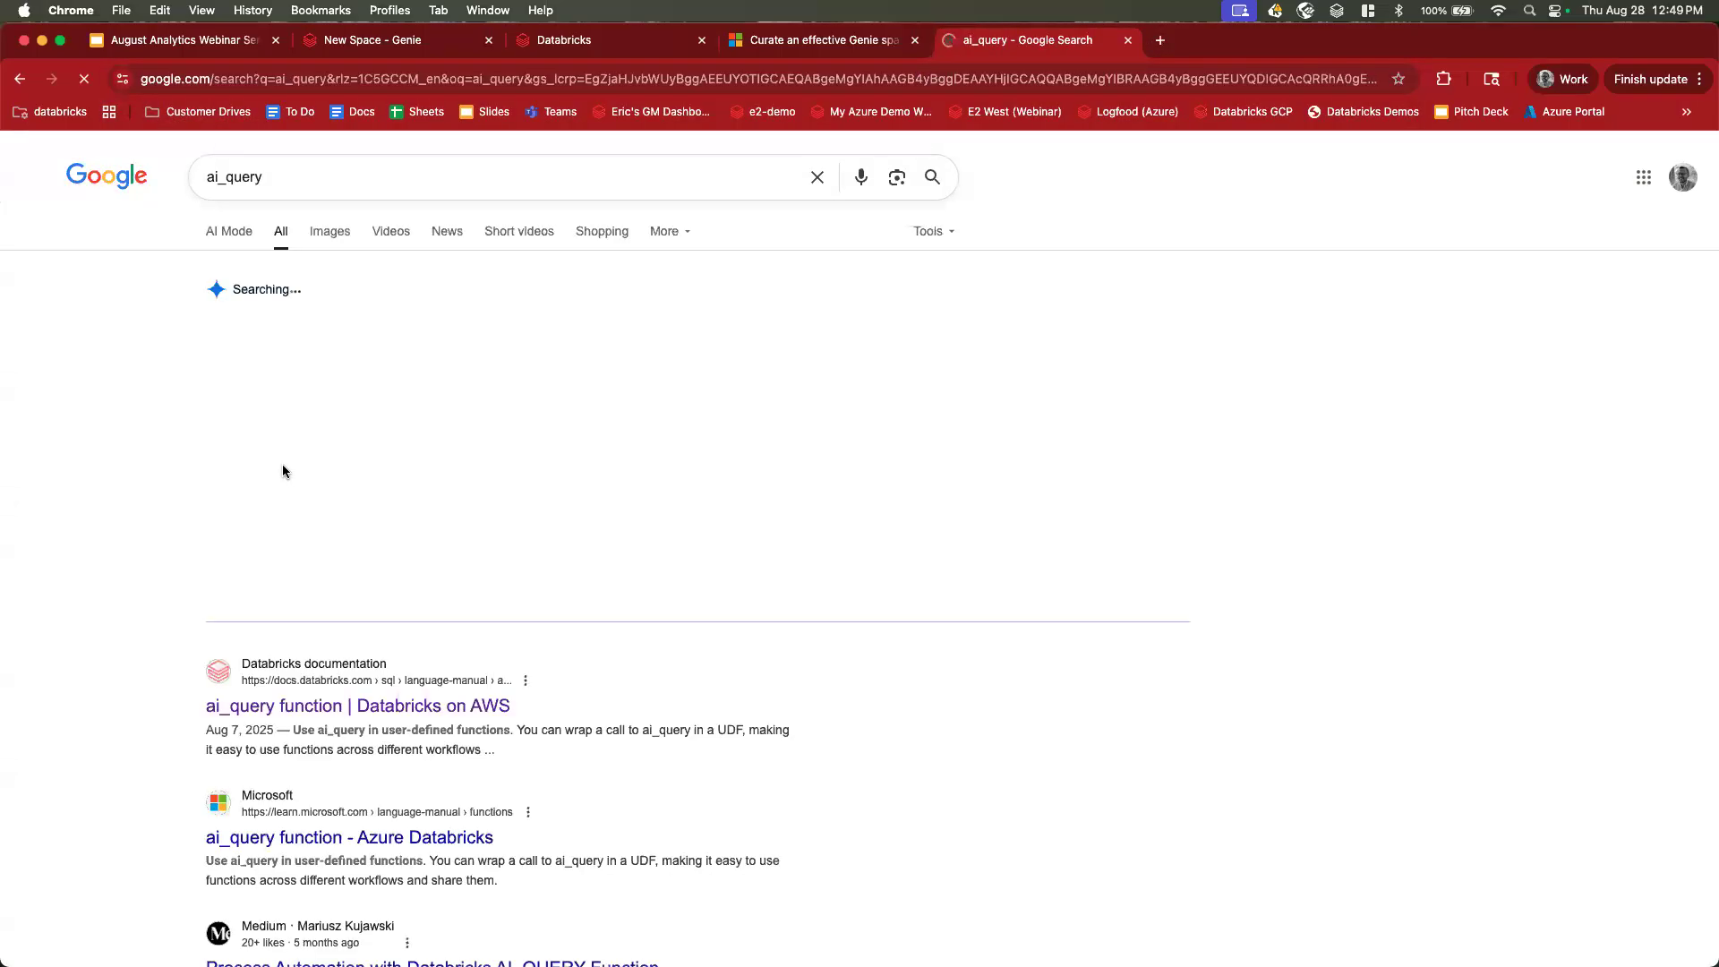
click(304, 709)
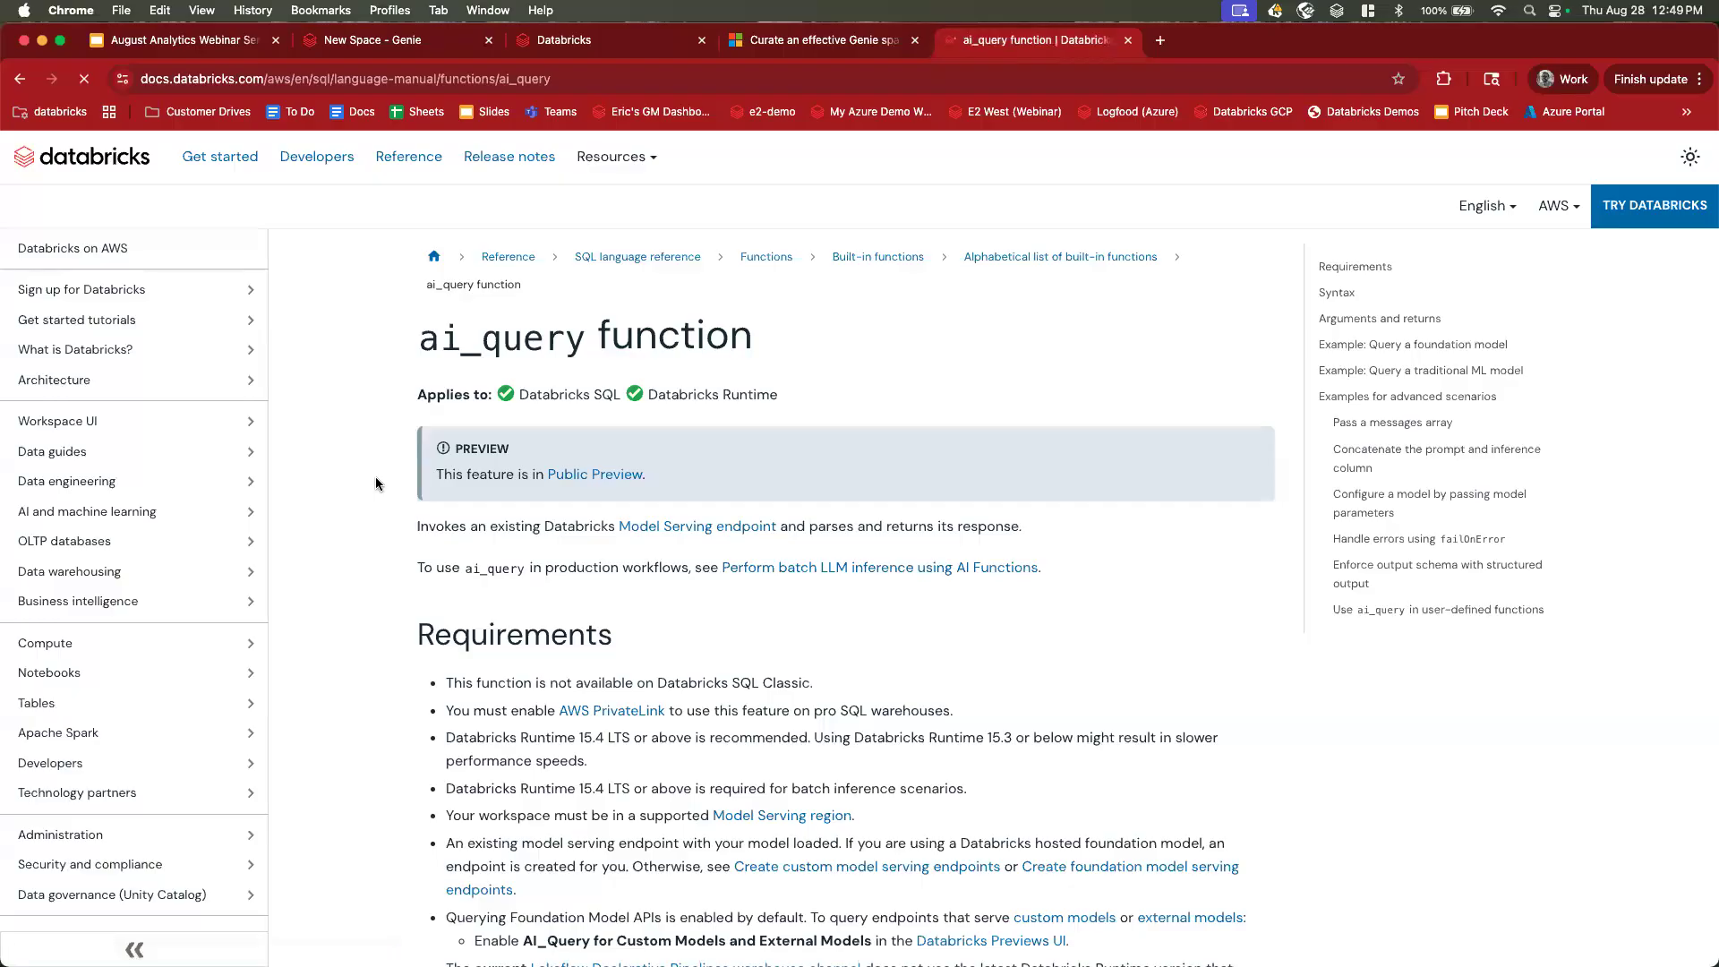
drag(415, 344, 576, 344)
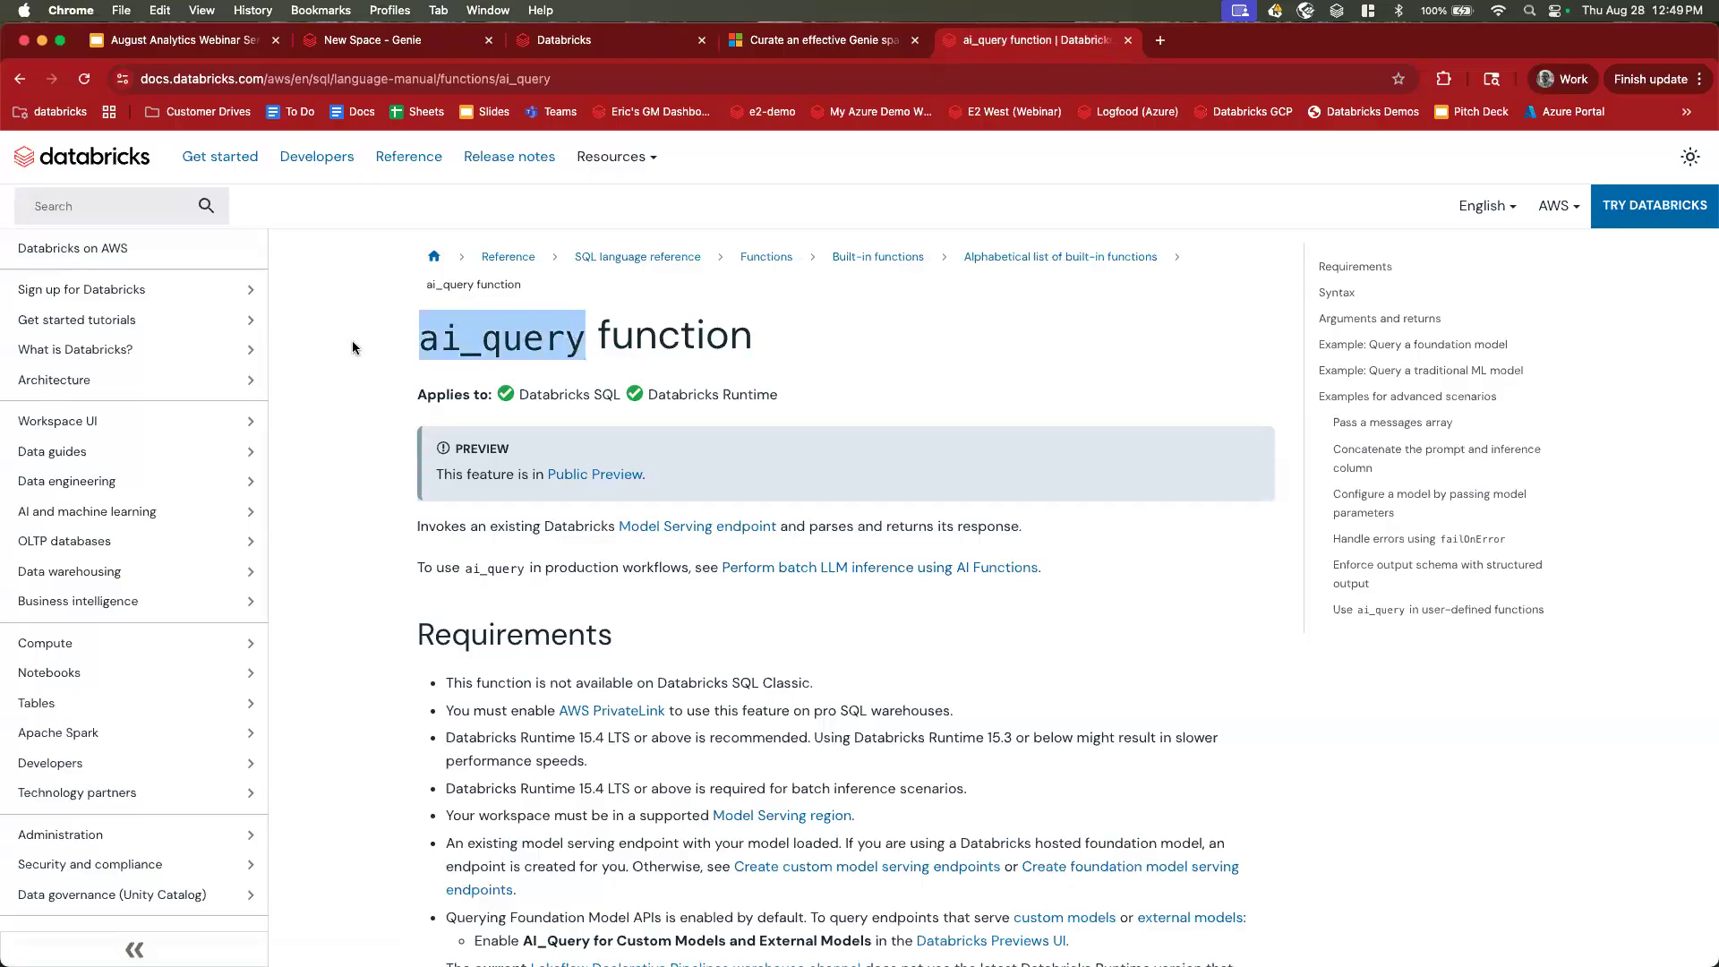
scroll(341, 331, down, 8)
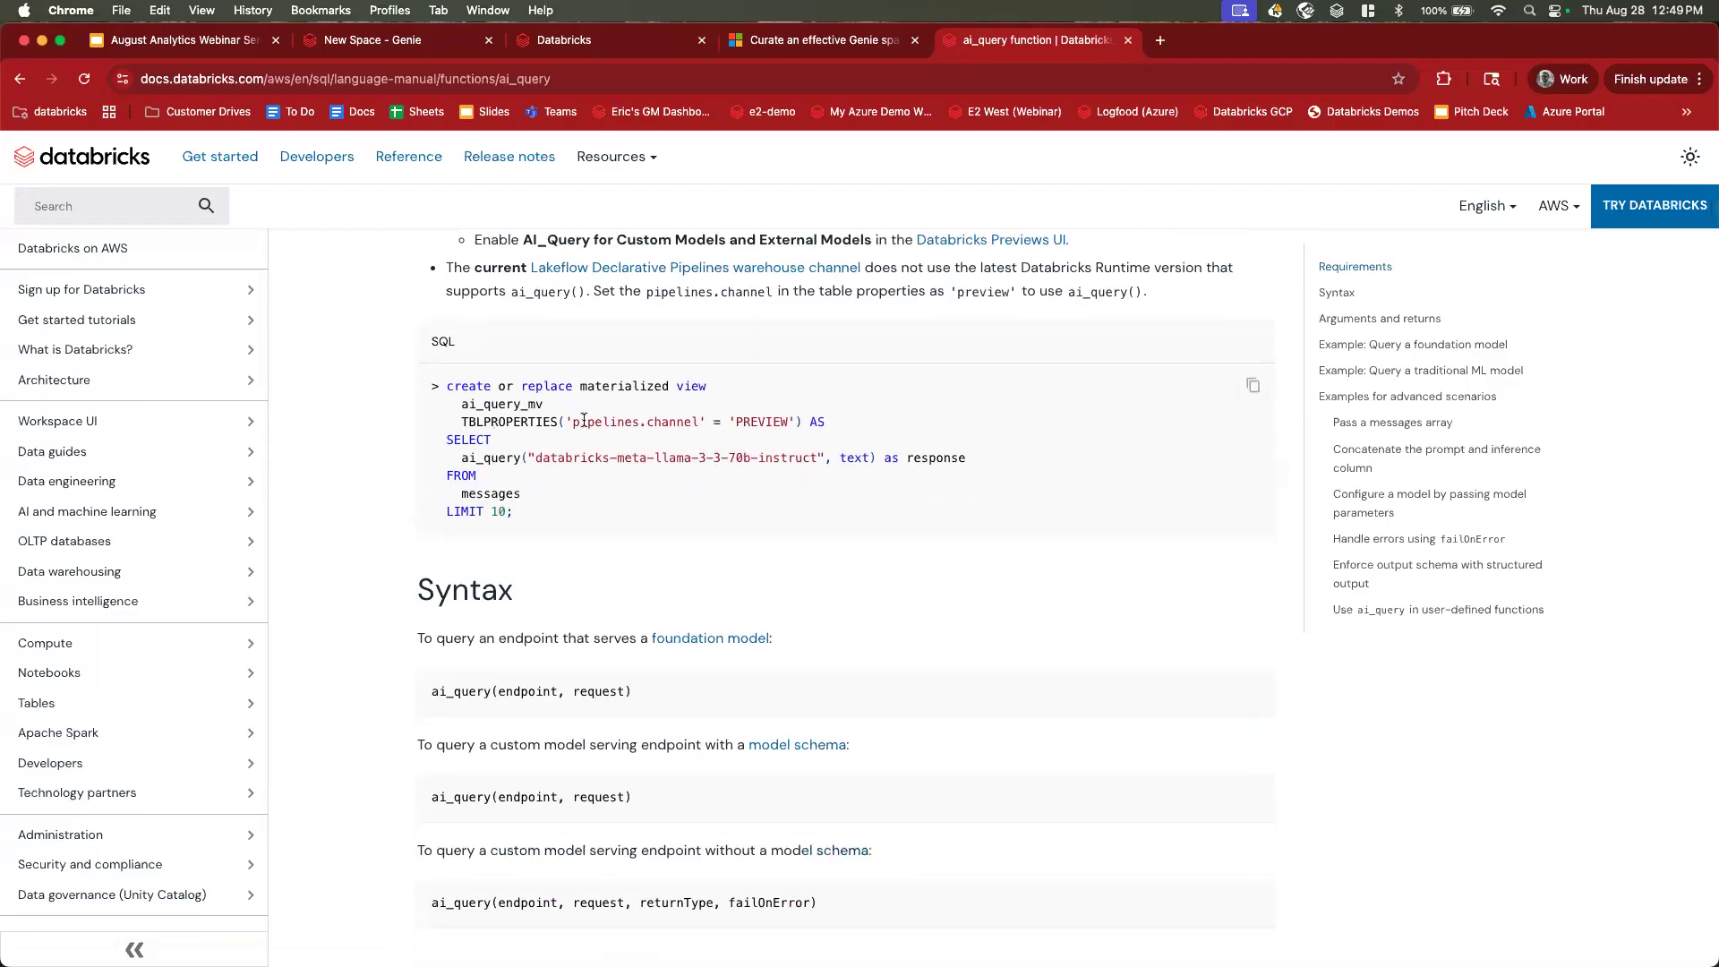
scroll(571, 422, down, 5)
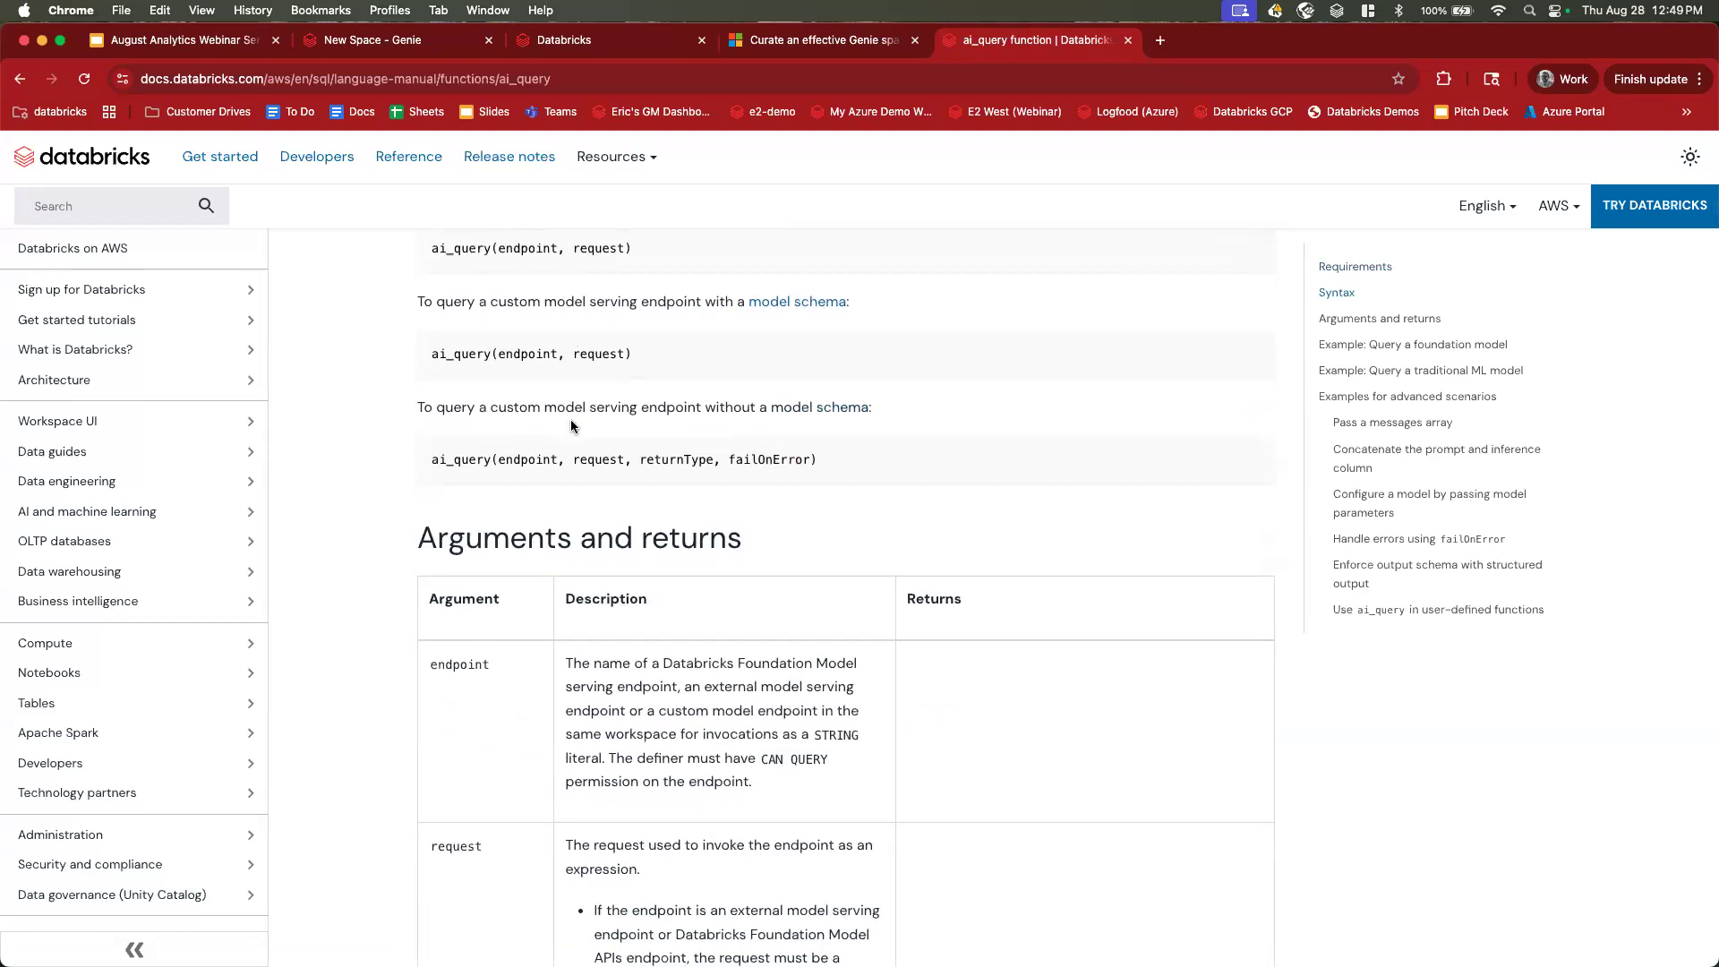
scroll(571, 425, down, 7)
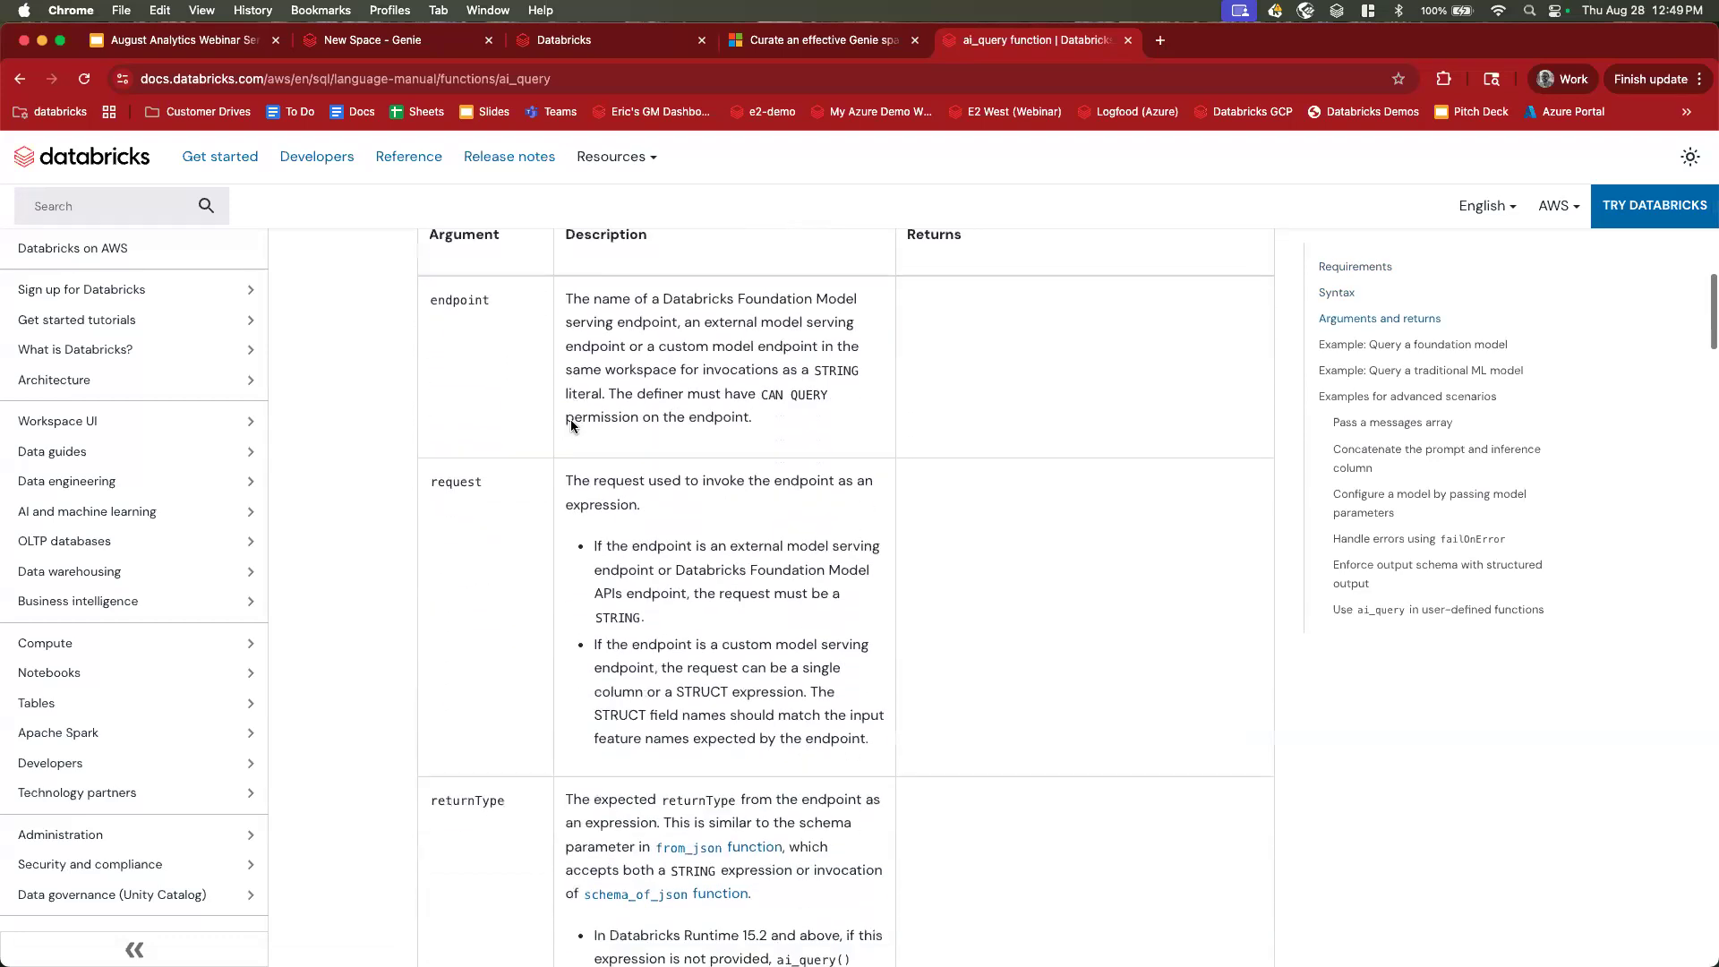
scroll(571, 425, down, 10)
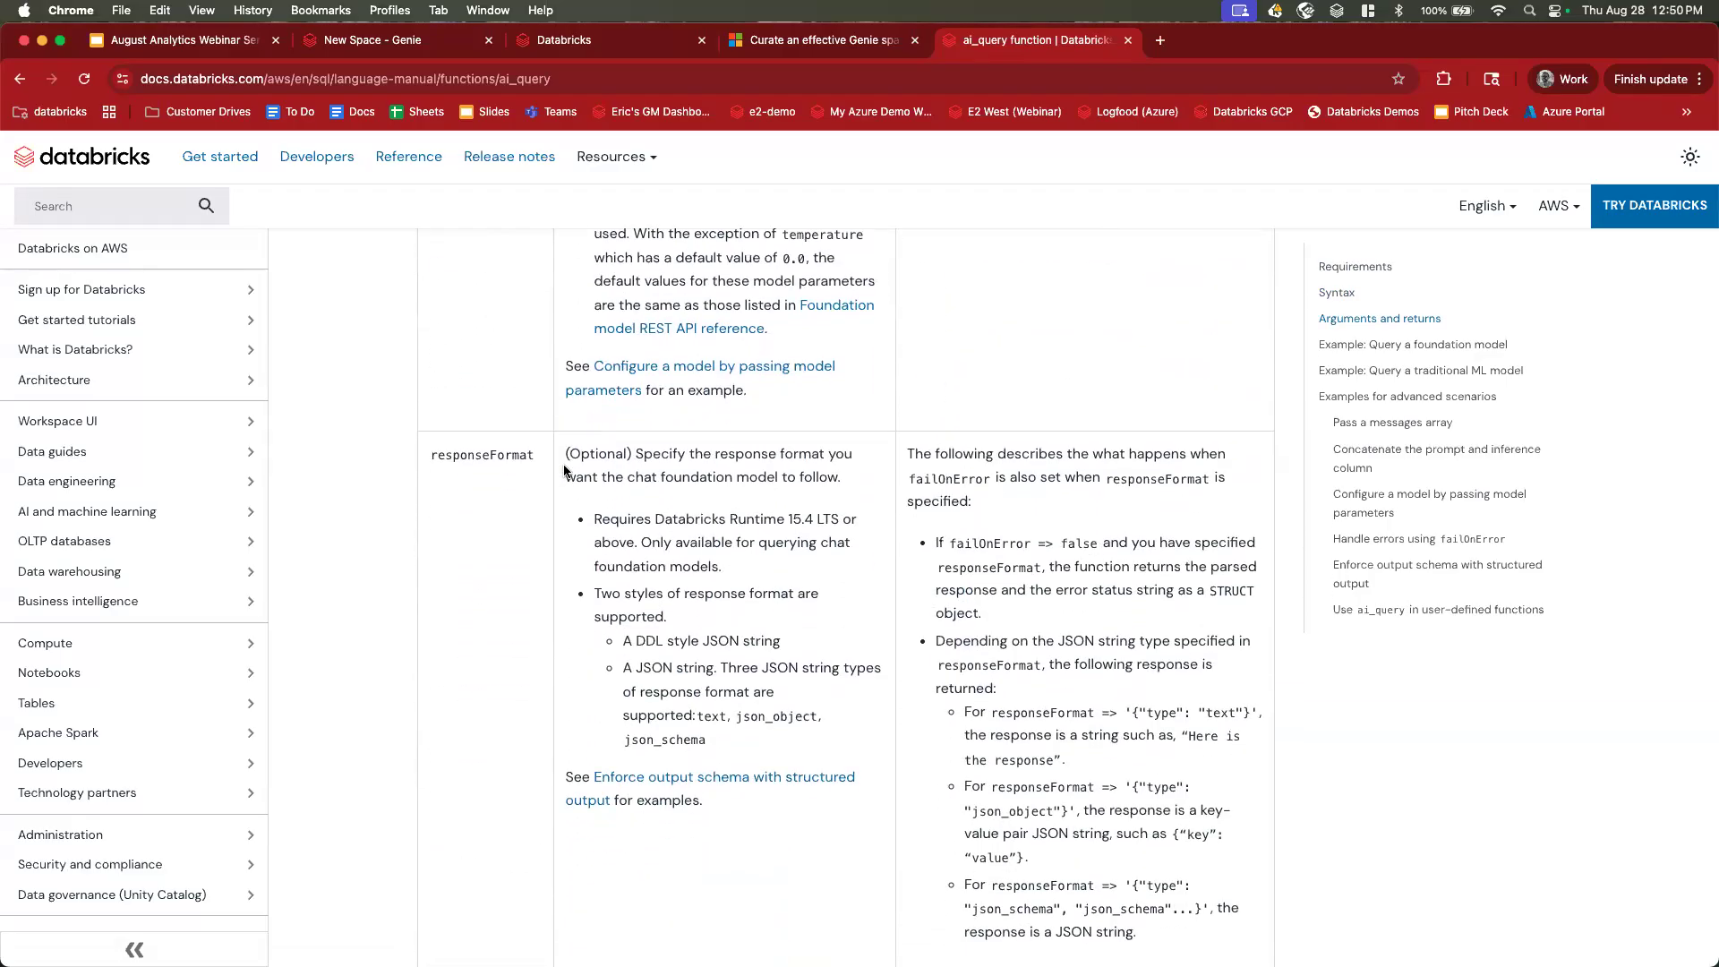
scroll(565, 469, up, 20)
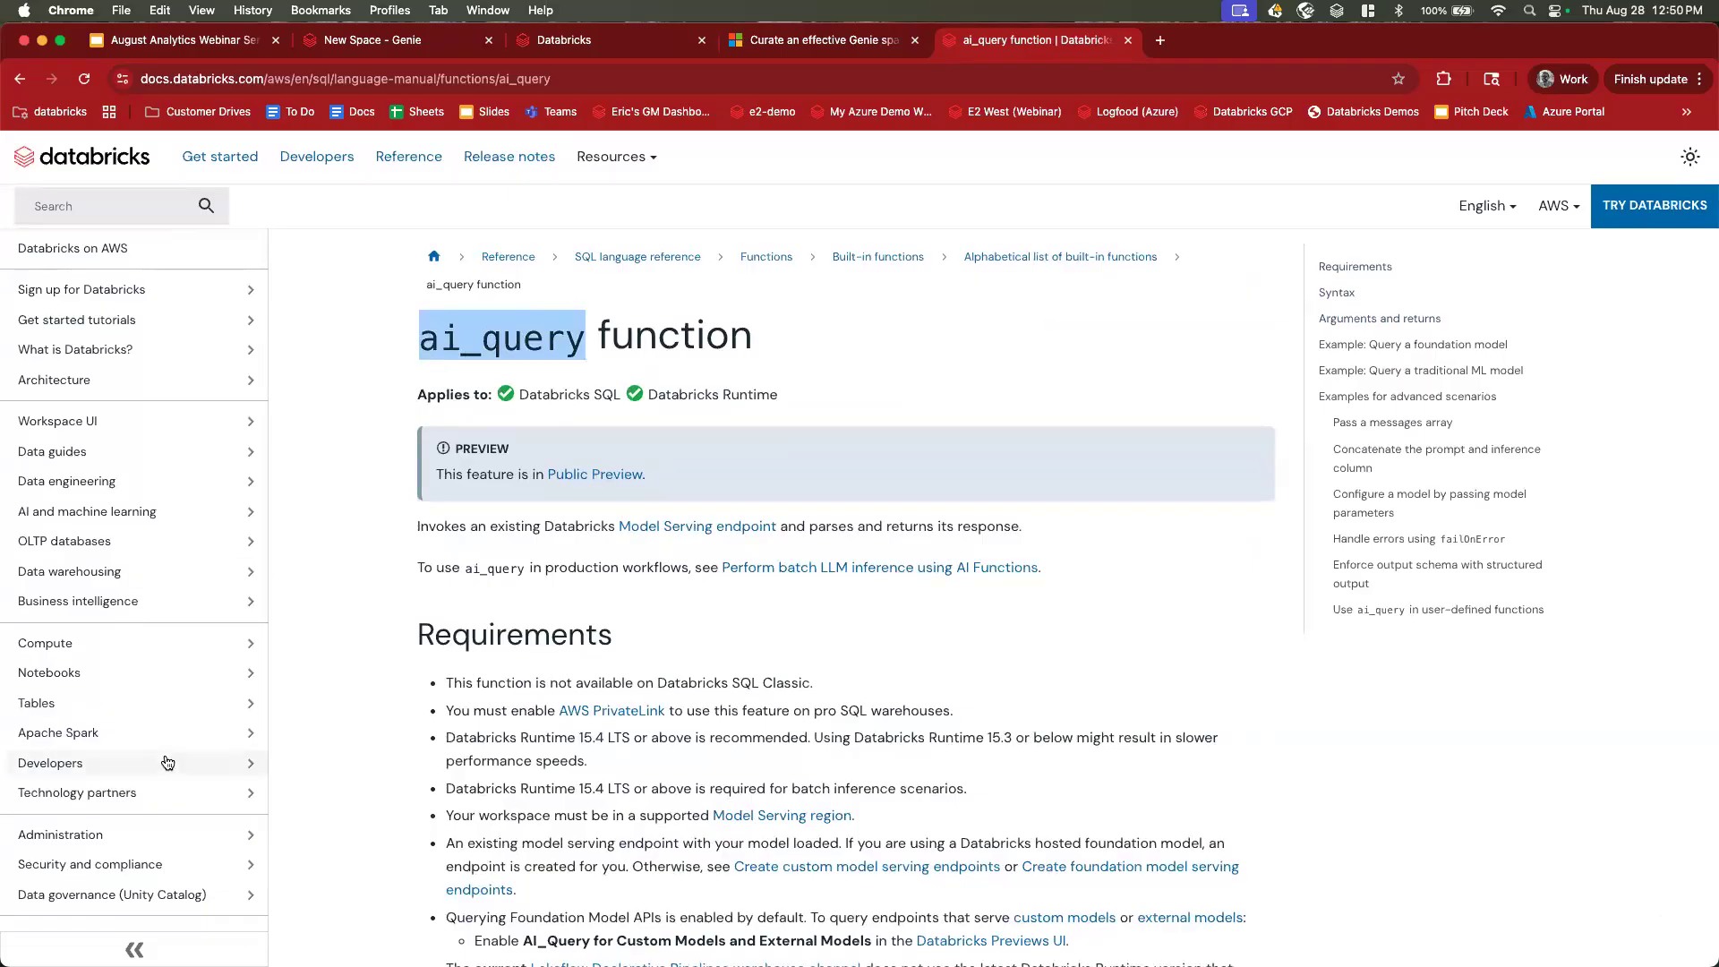
Return to the webinar deck at slide 74, 'Genie Deep Research Mode. Coming Soon!'.
click(405, 44)
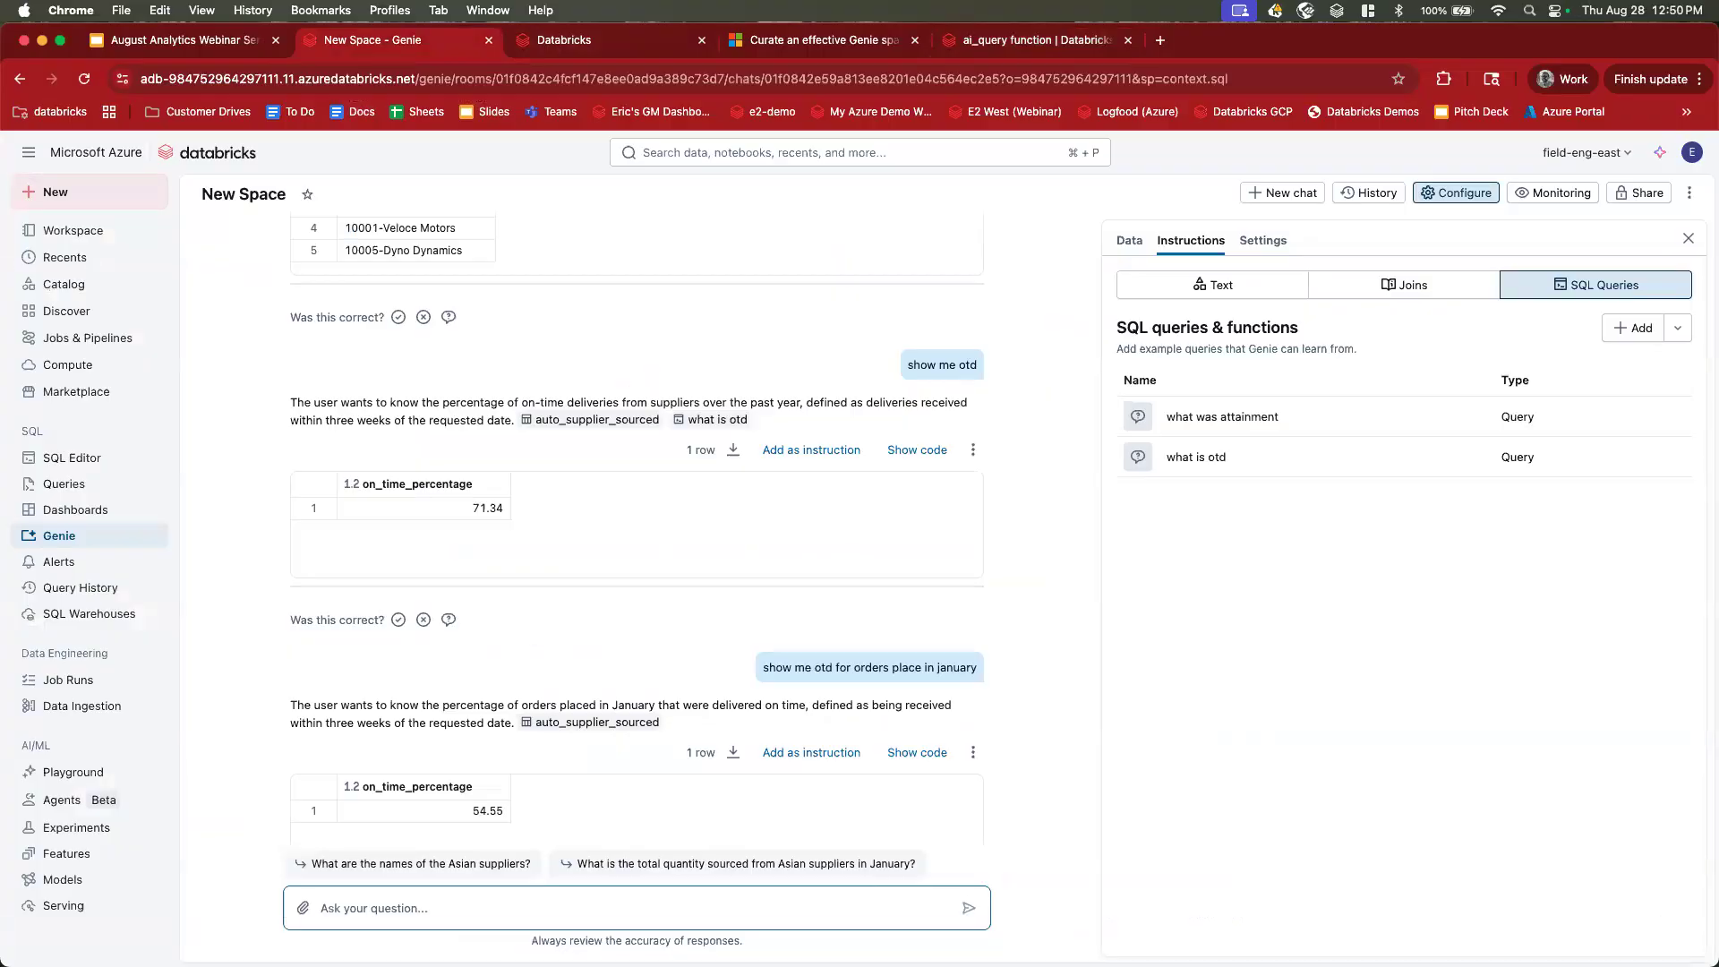
click(185, 42)
scroll(132, 643, down, 3)
click(113, 828)
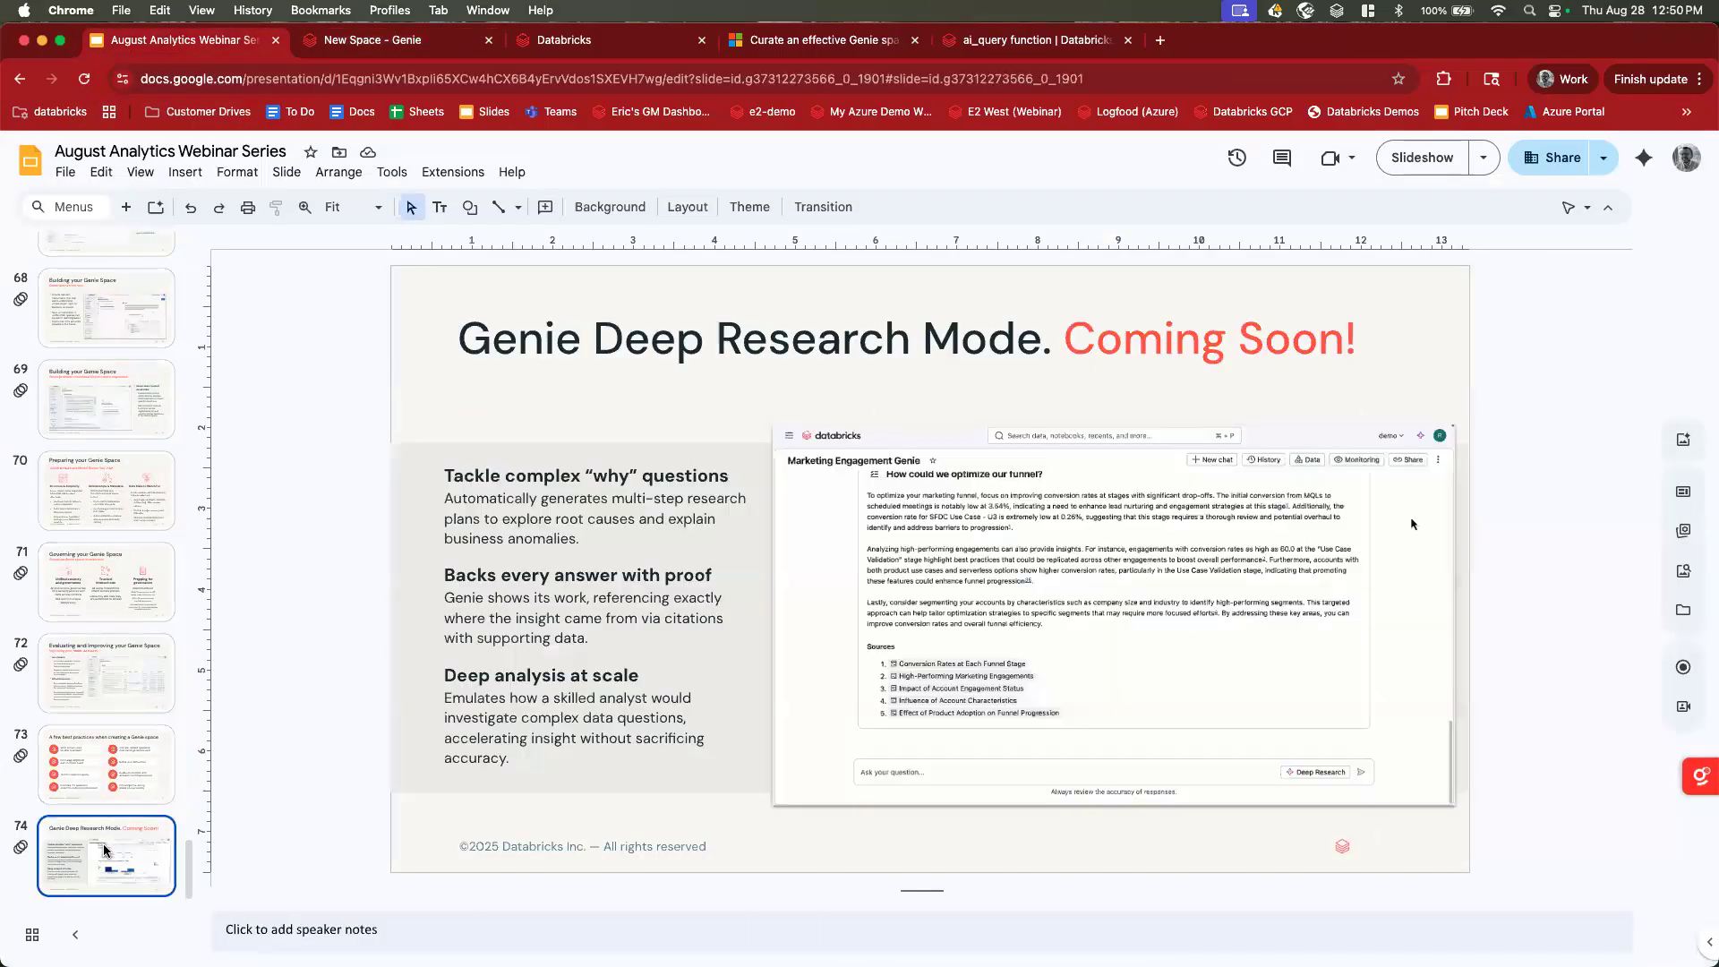
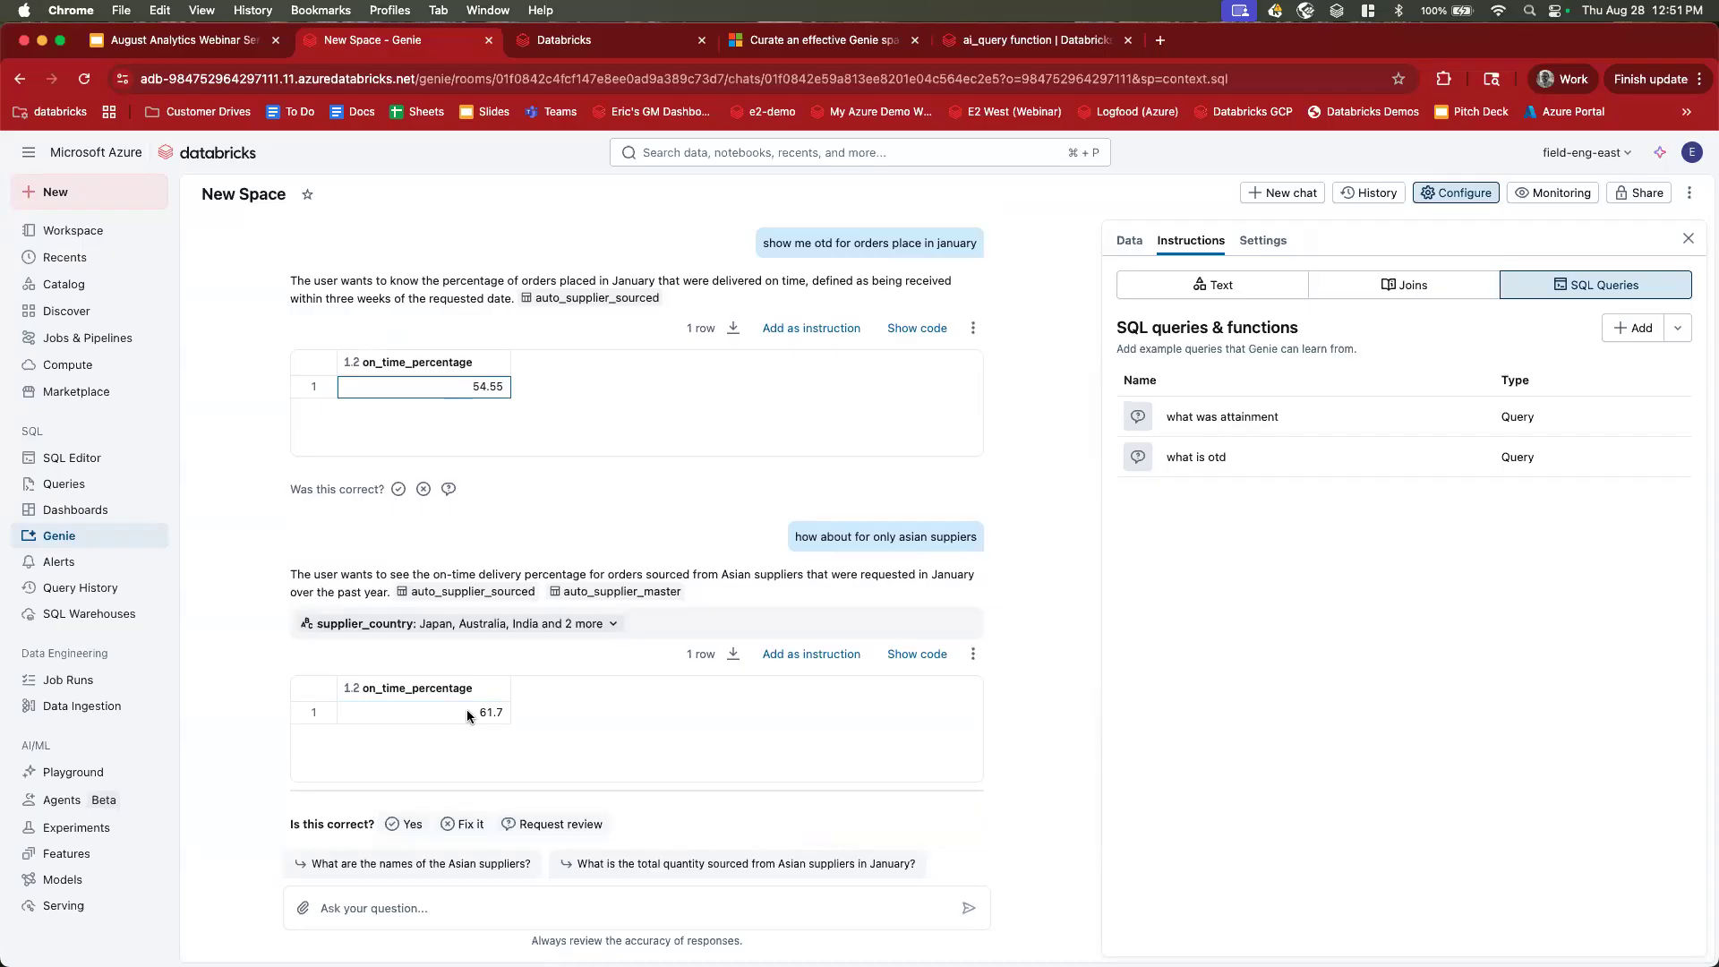
Review the January OTD (54.55%) and Asian-supplier (61.7%) questions in the Genie chat.
drag(794, 537, 997, 549)
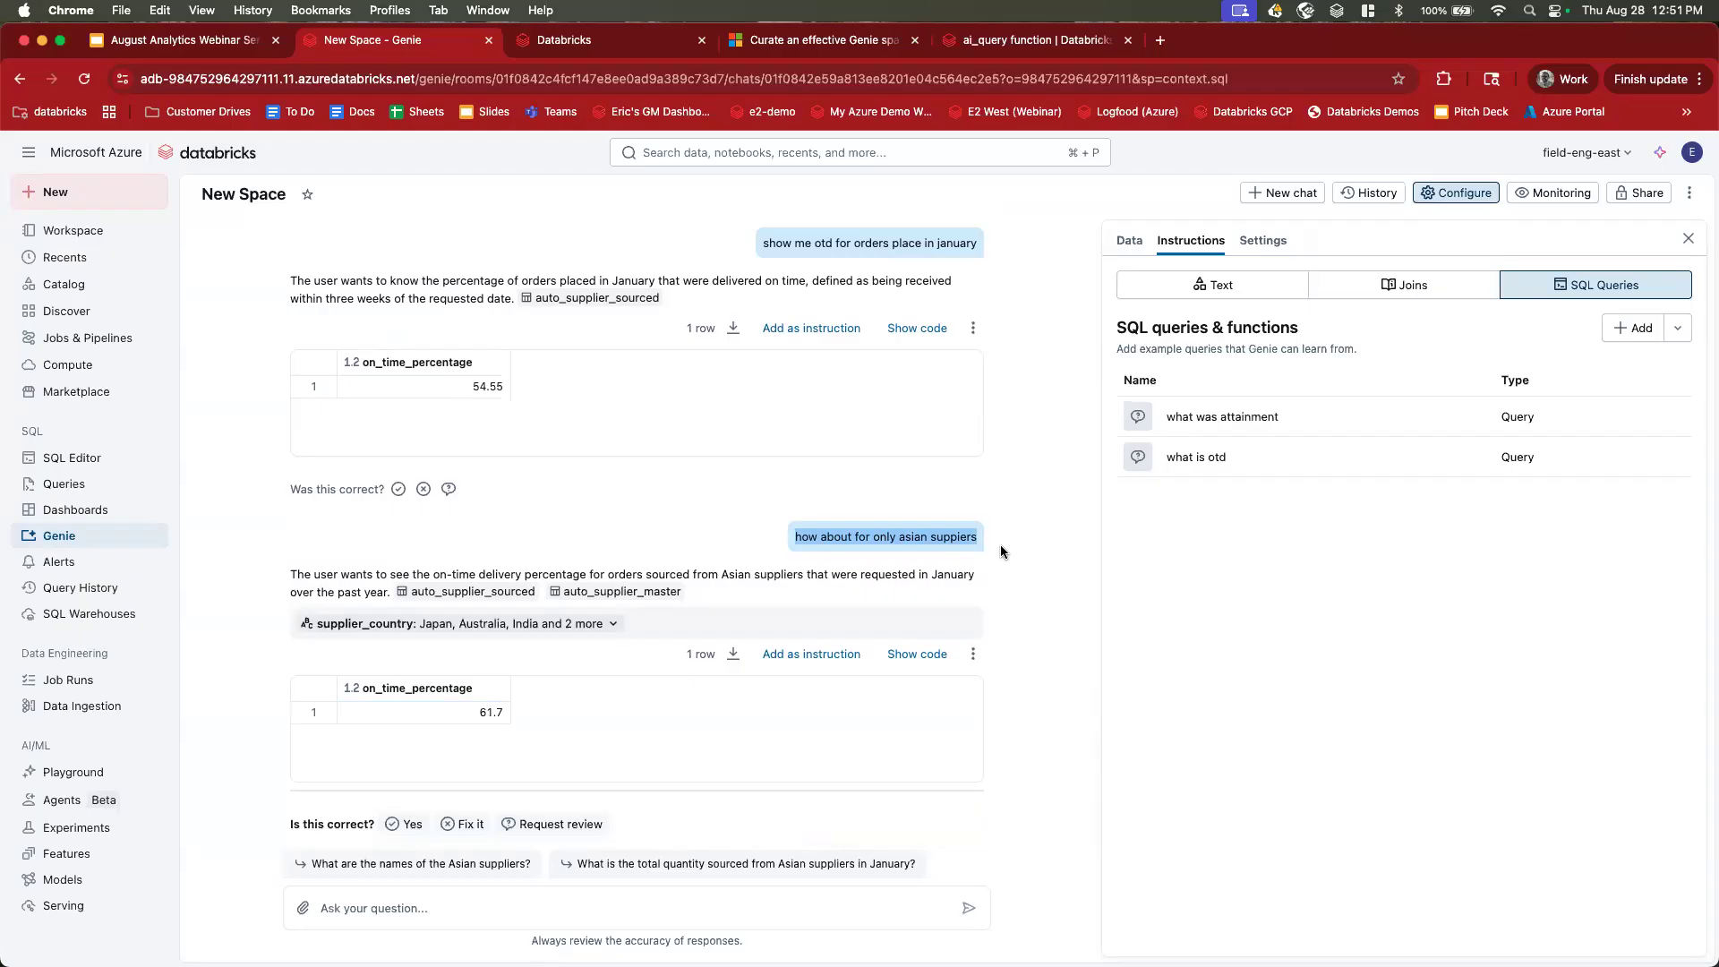
scroll(1000, 544, up, 5)
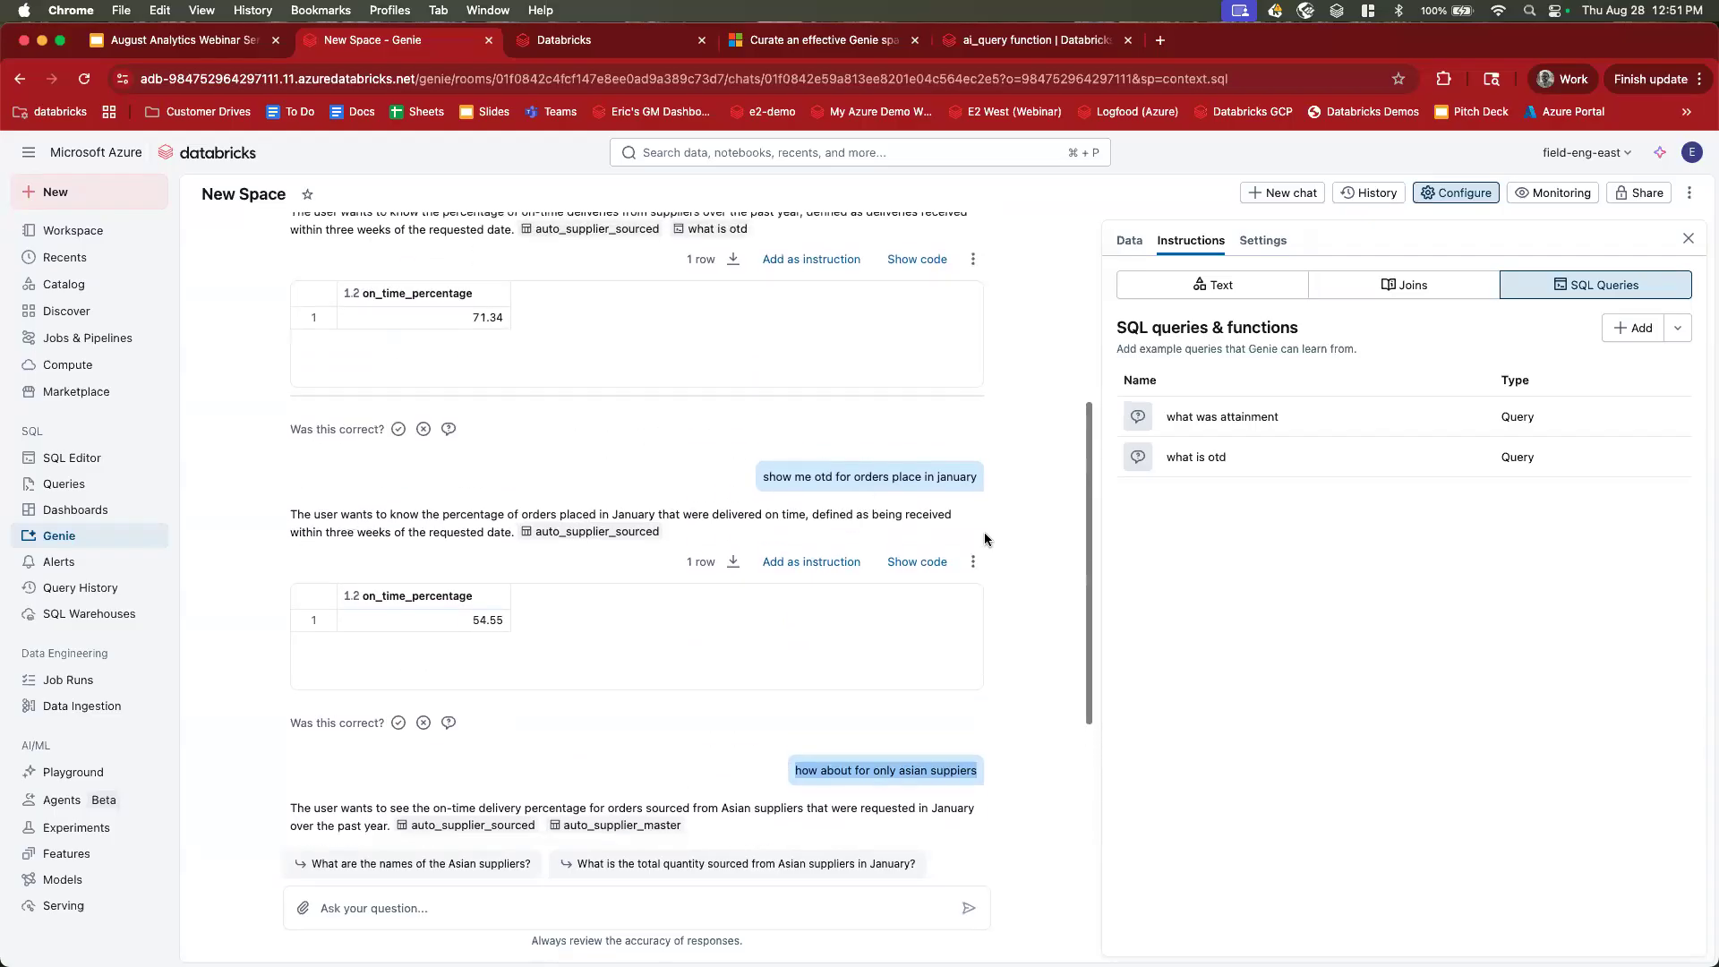
drag(765, 476, 982, 474)
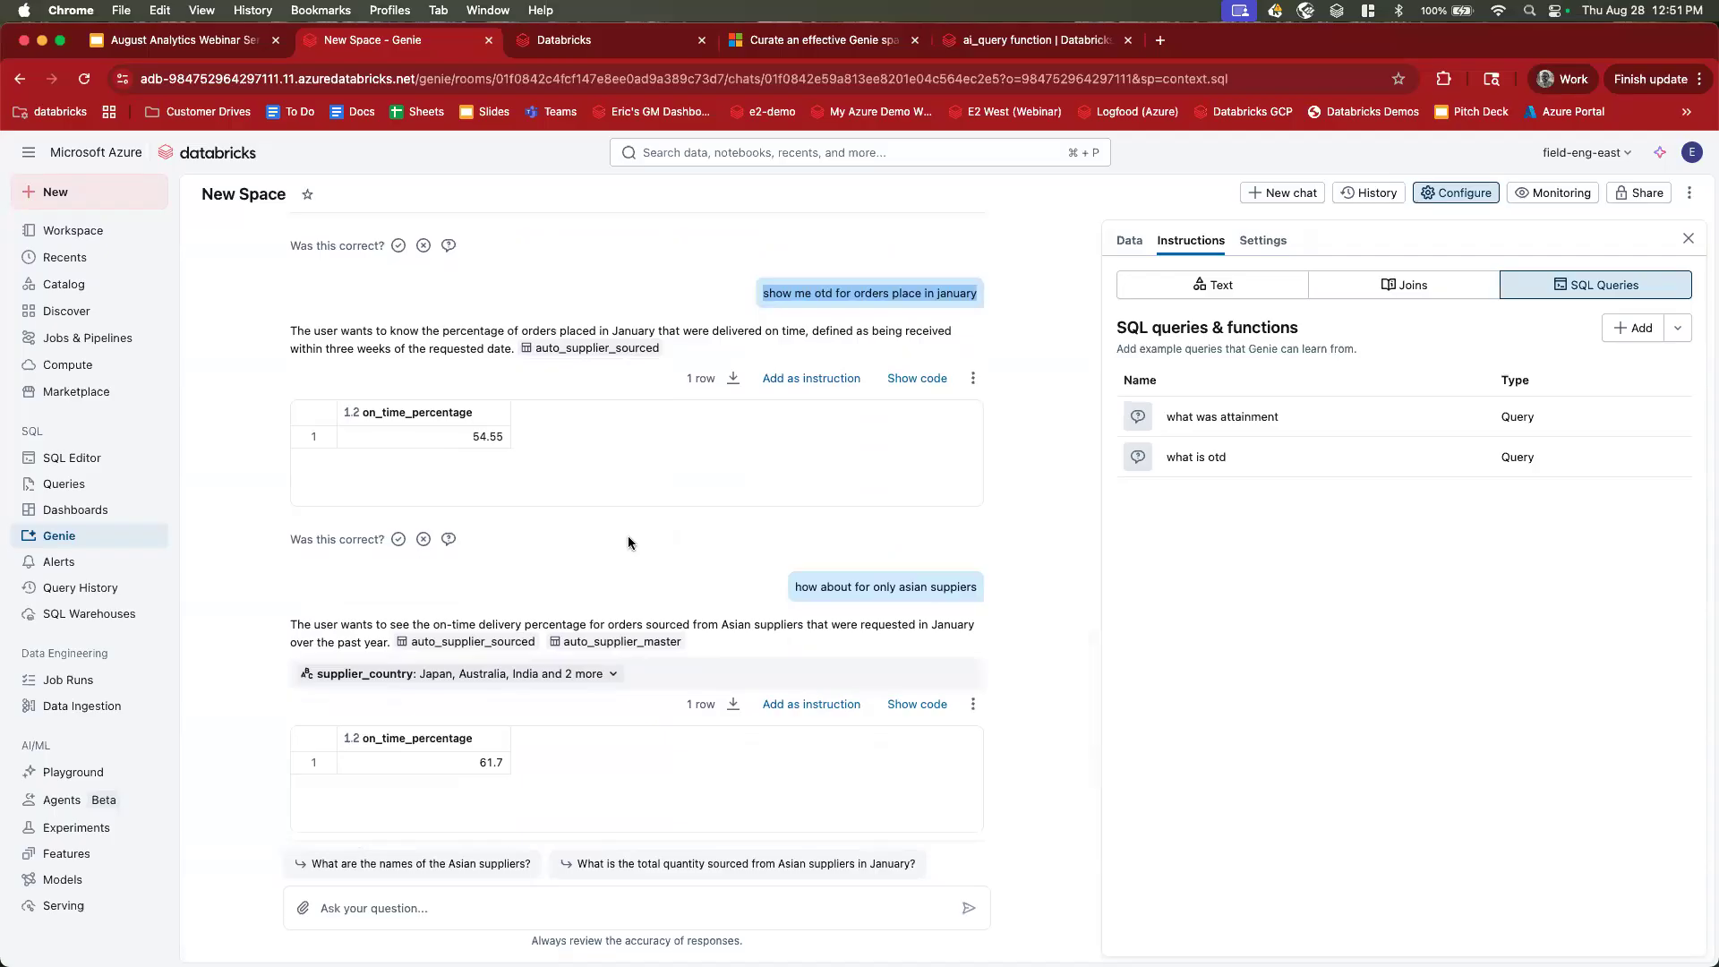
click(904, 905)
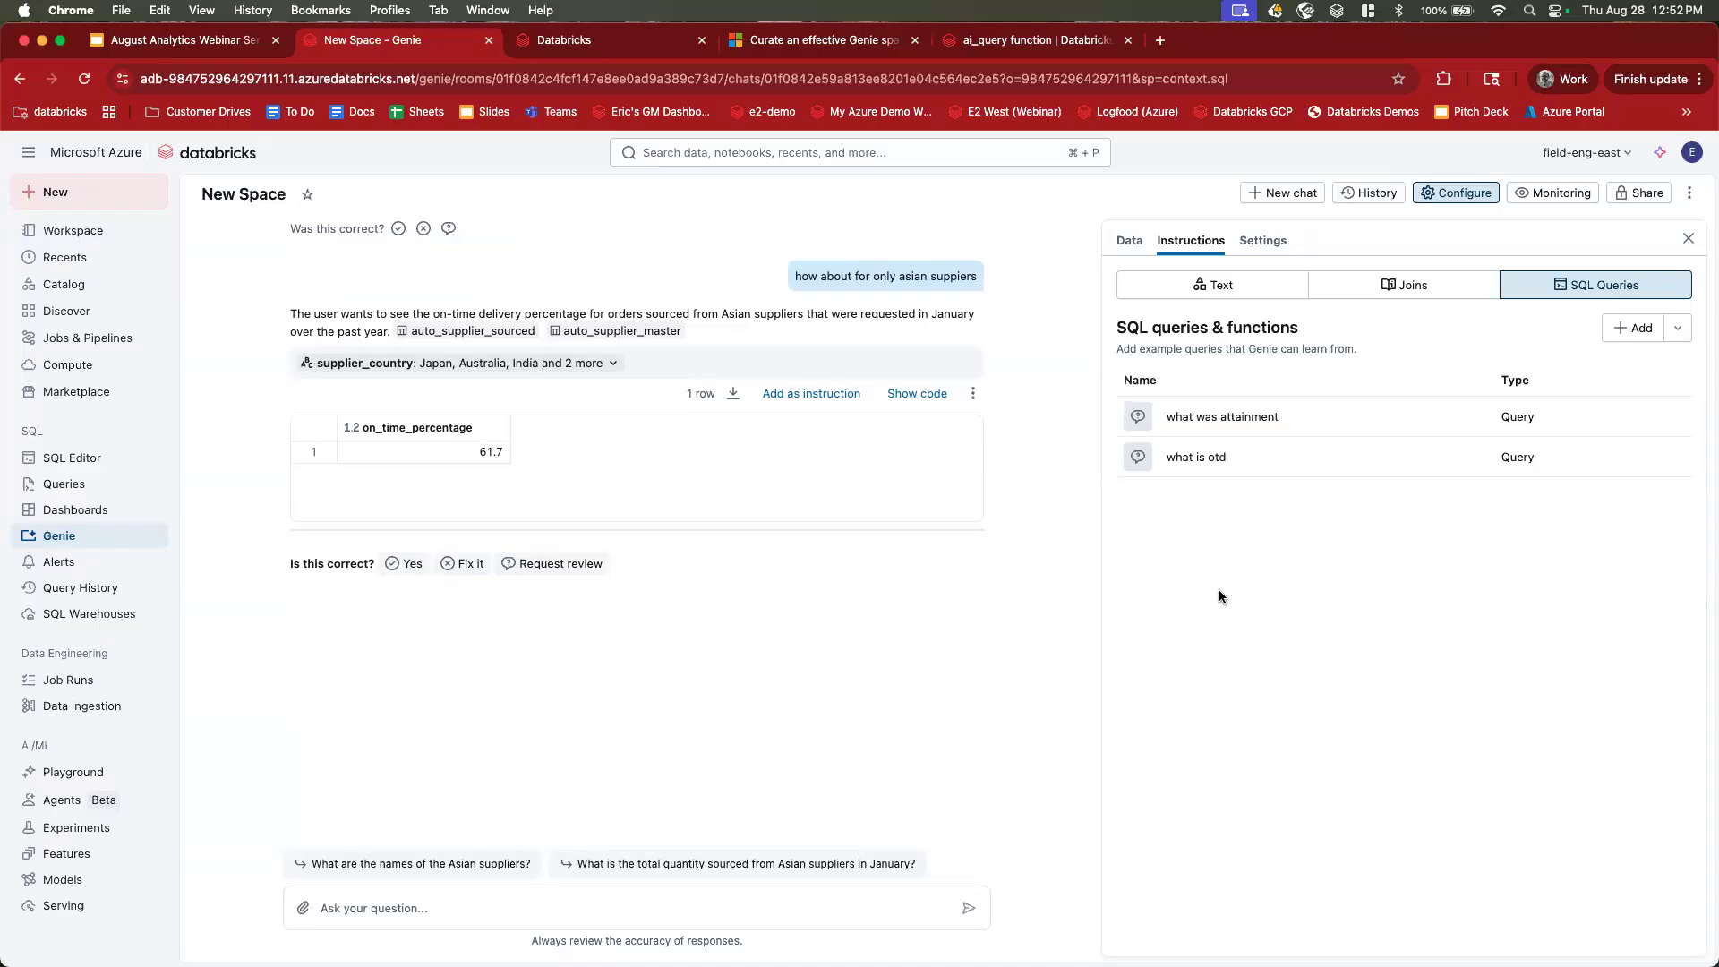
click(1638, 329)
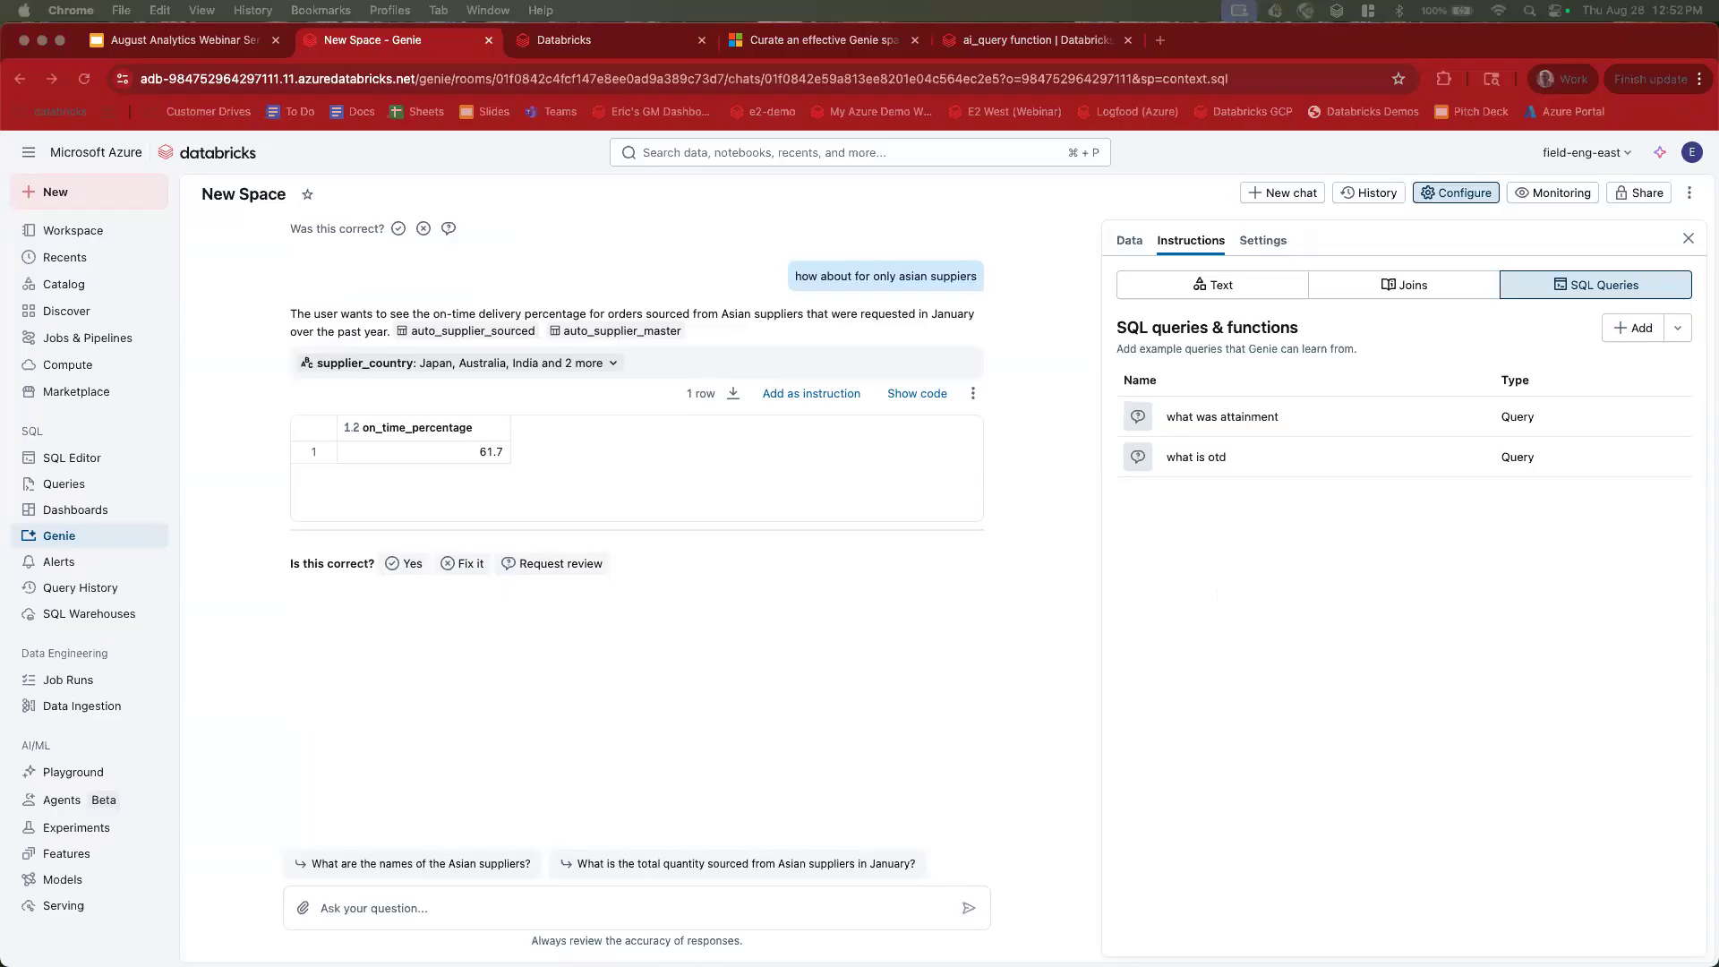
Paste the parts-sufficiency SQL with its :percentage parameter into a new example query.
click(1638, 329)
click(1294, 608)
key(super+v)
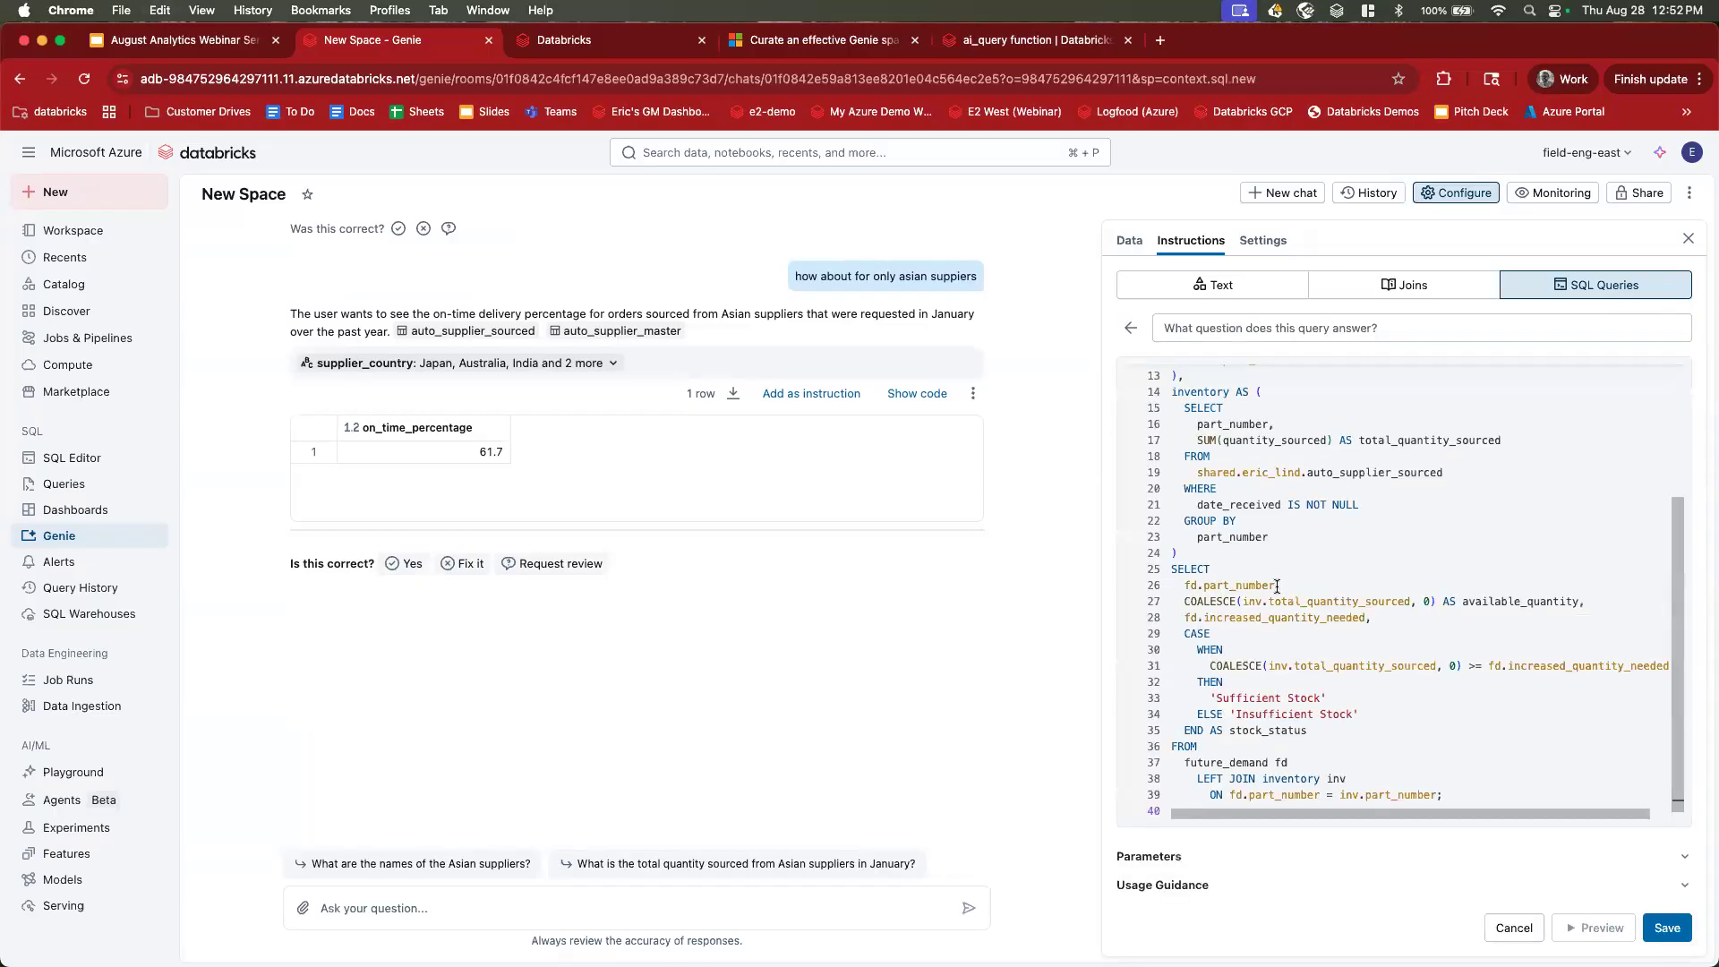
key(super+Up)
drag(1273, 383, 1310, 796)
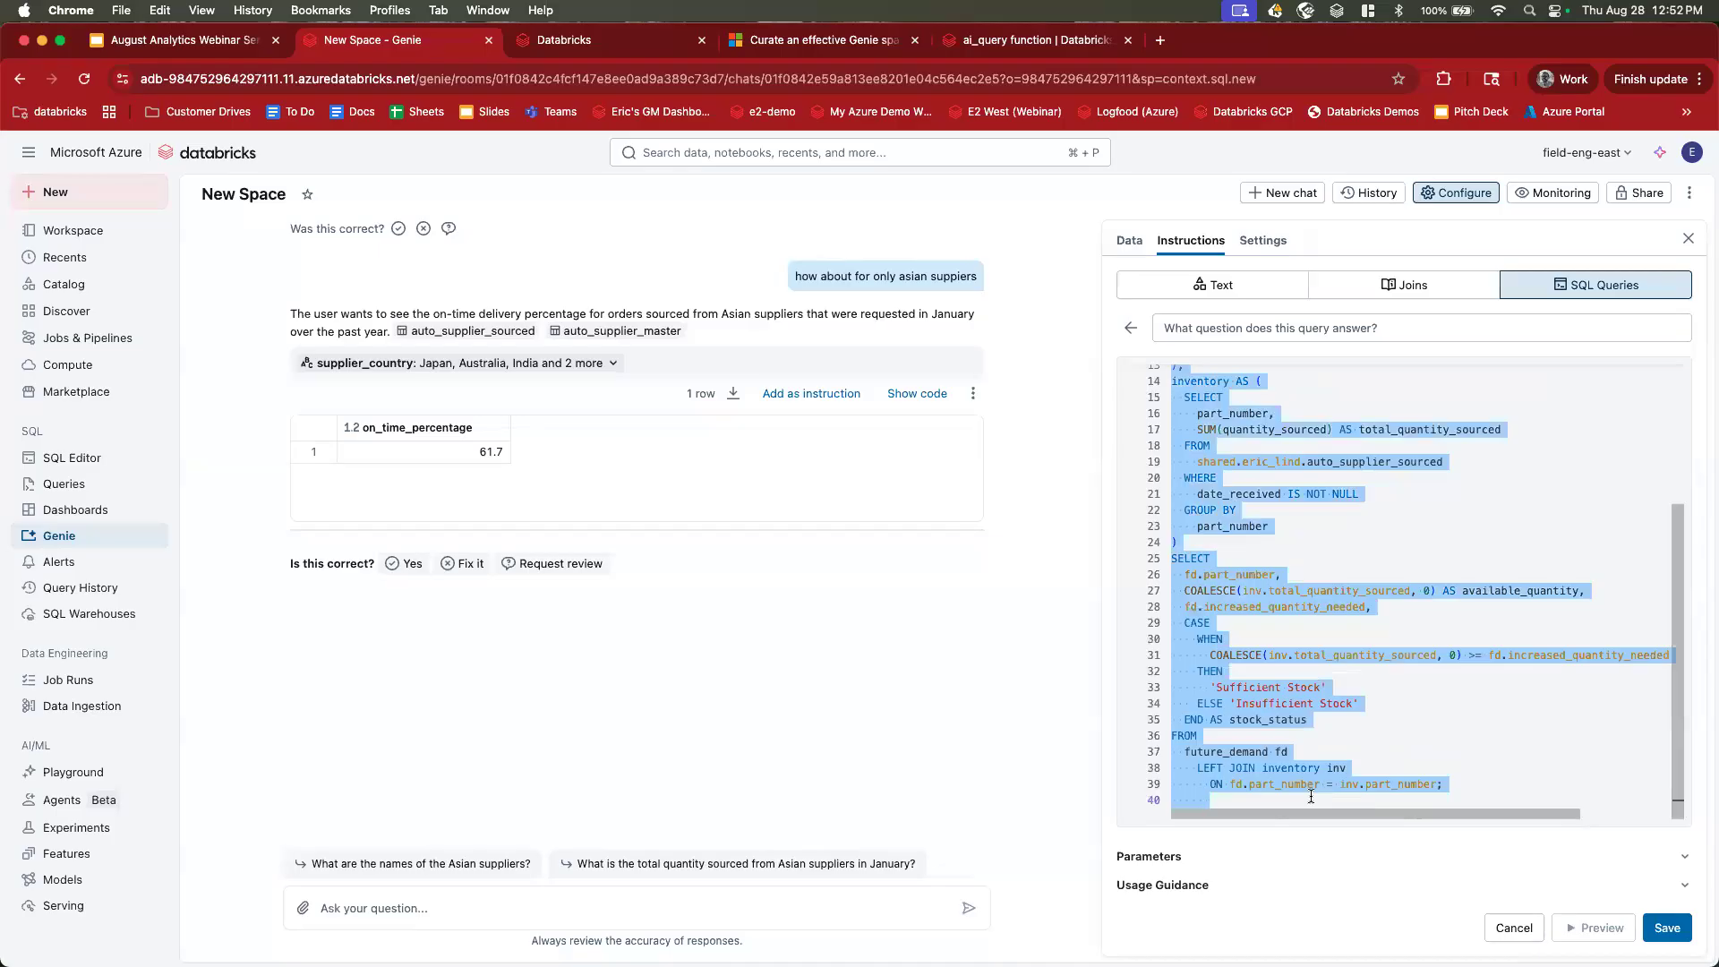
scroll(1310, 795, up, 5)
click(1269, 578)
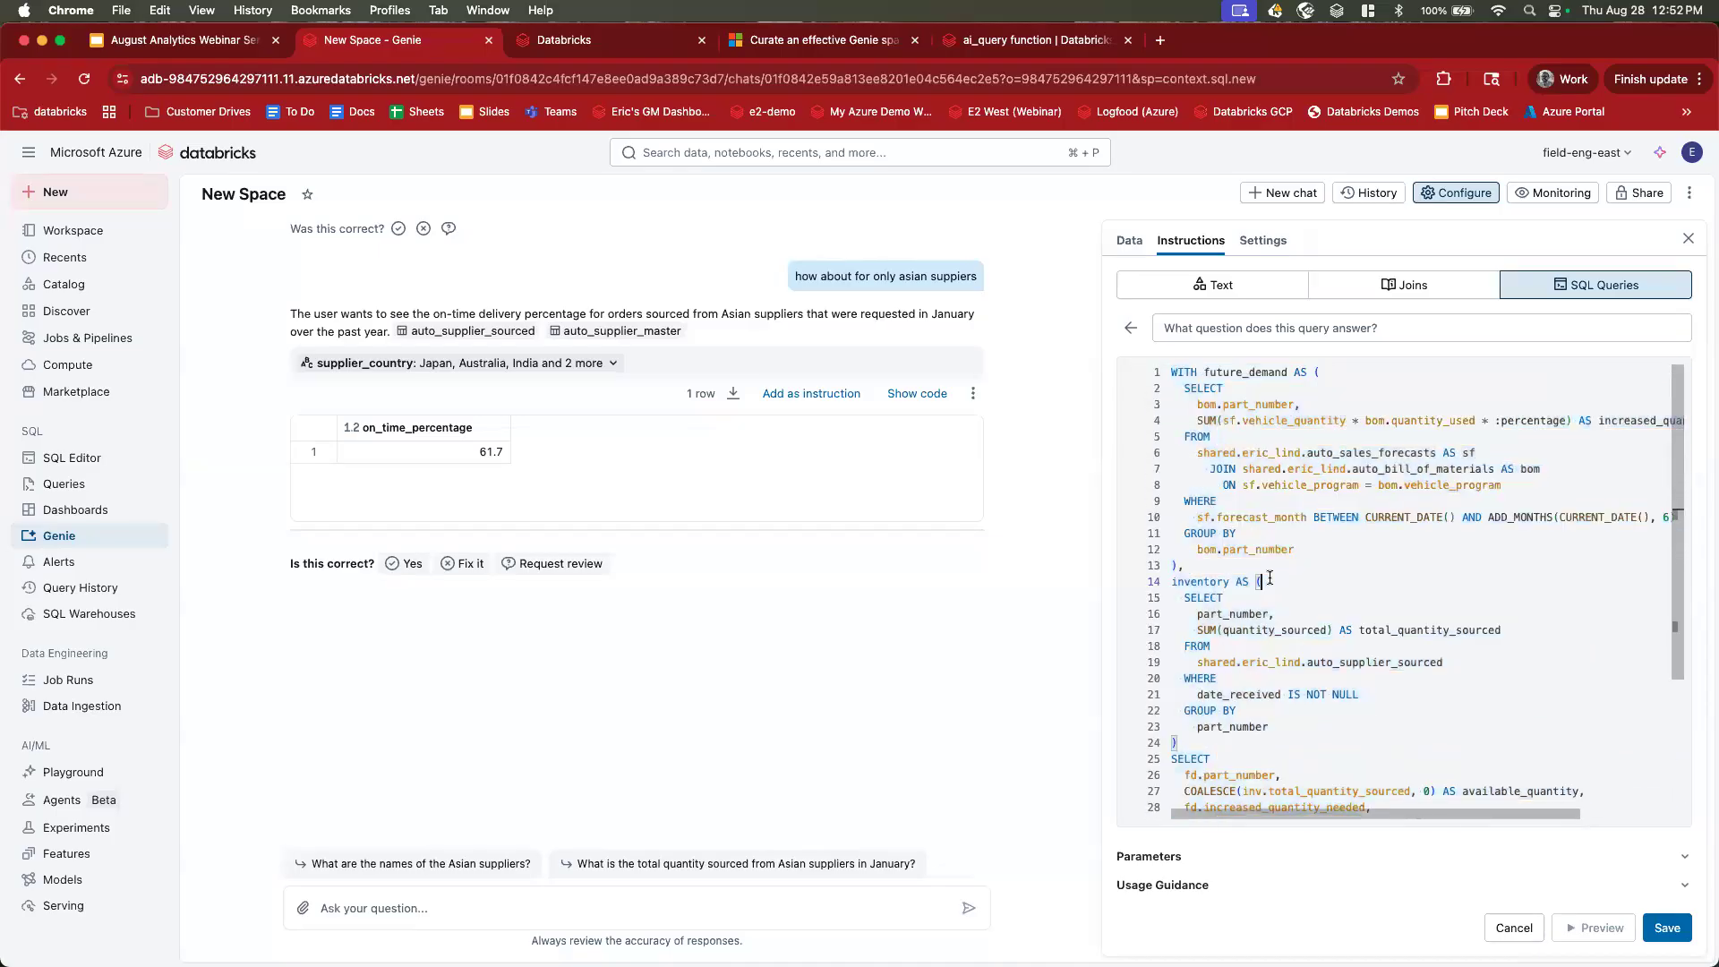
scroll(1269, 578, down, 5)
double_click(1472, 590)
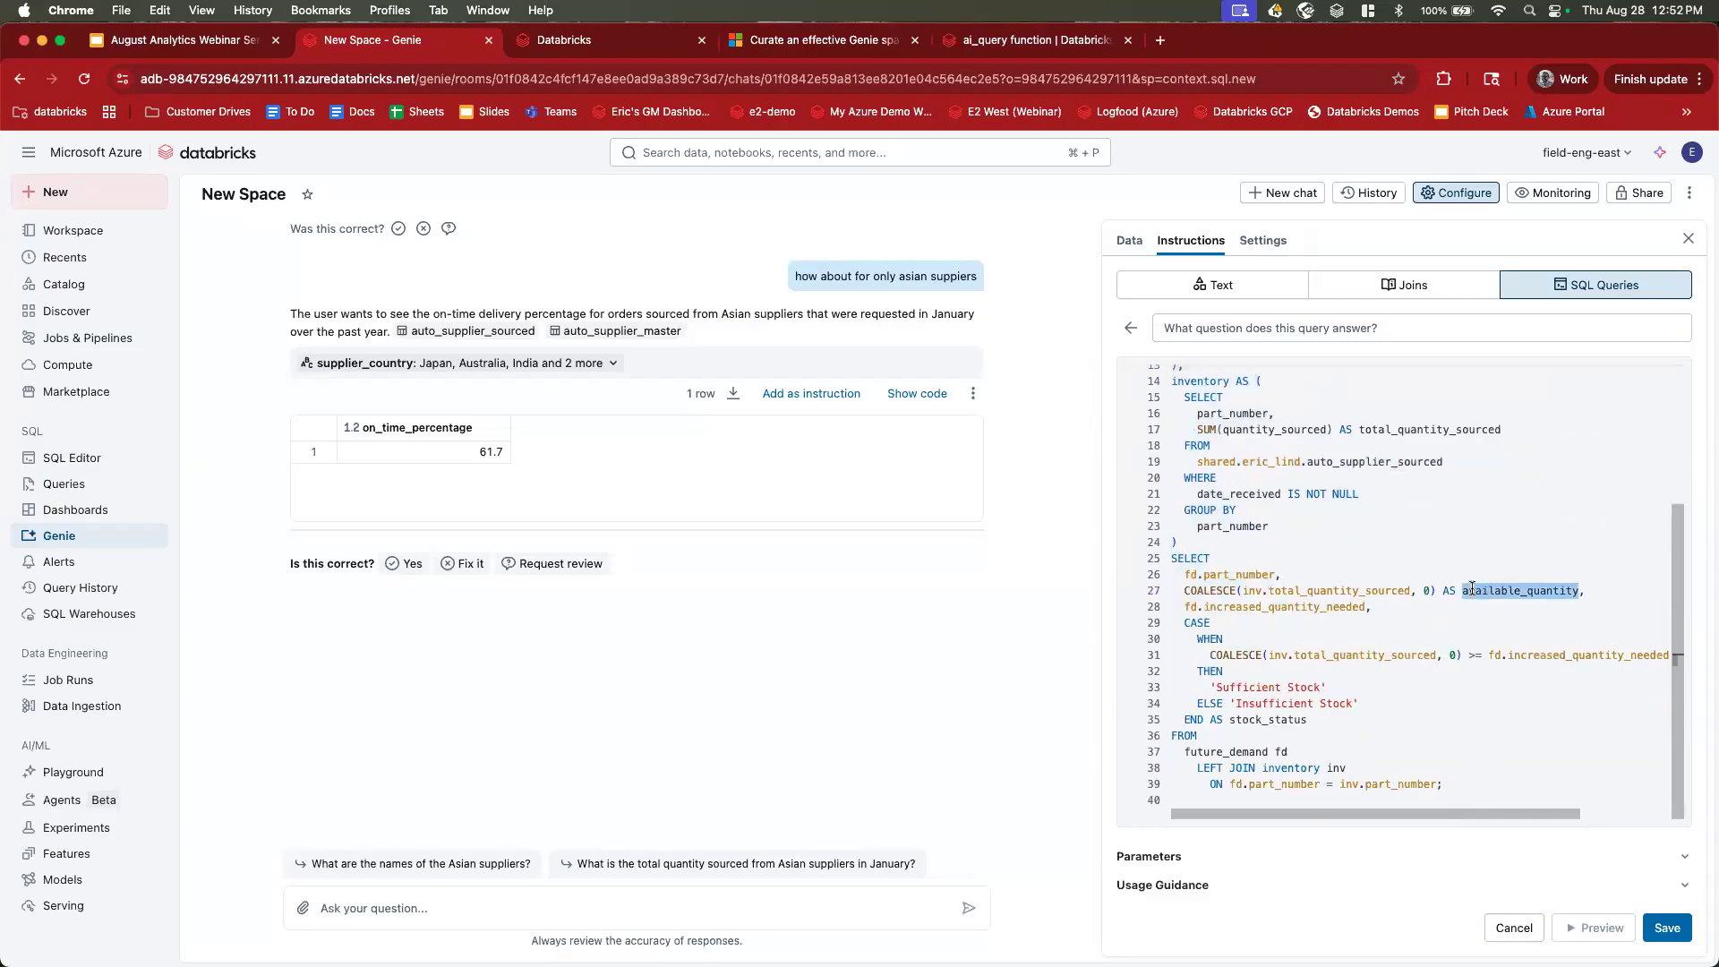
drag(1183, 607, 1391, 608)
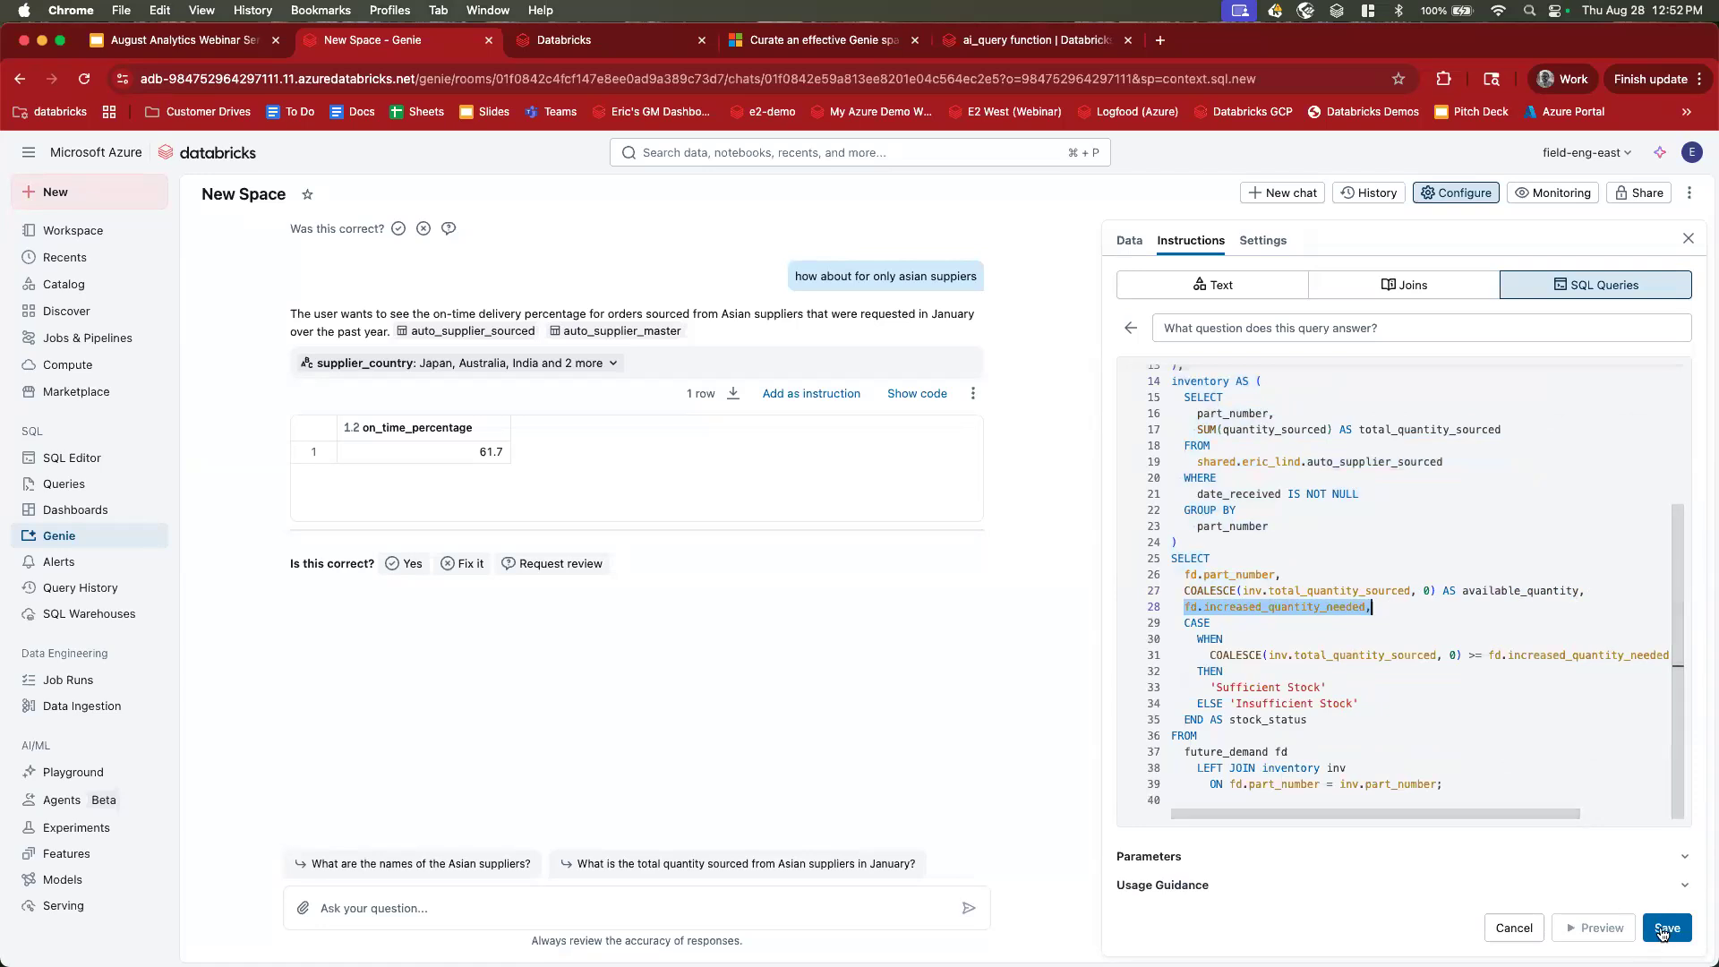
click(1314, 852)
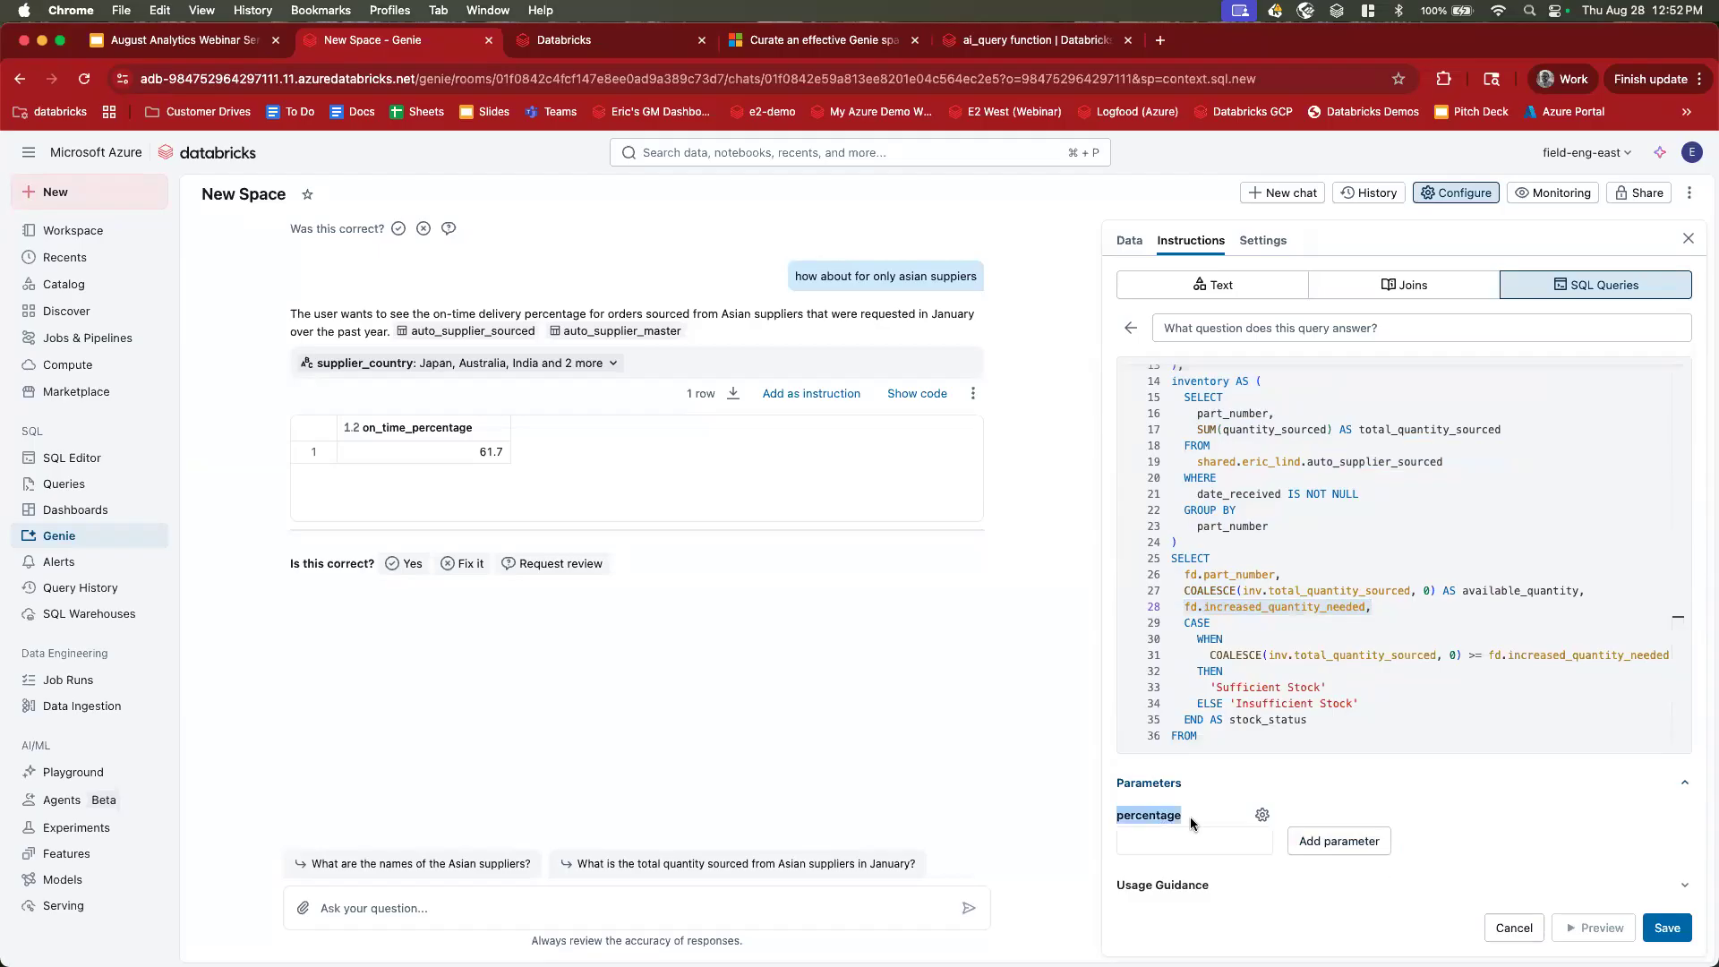
click(1676, 932)
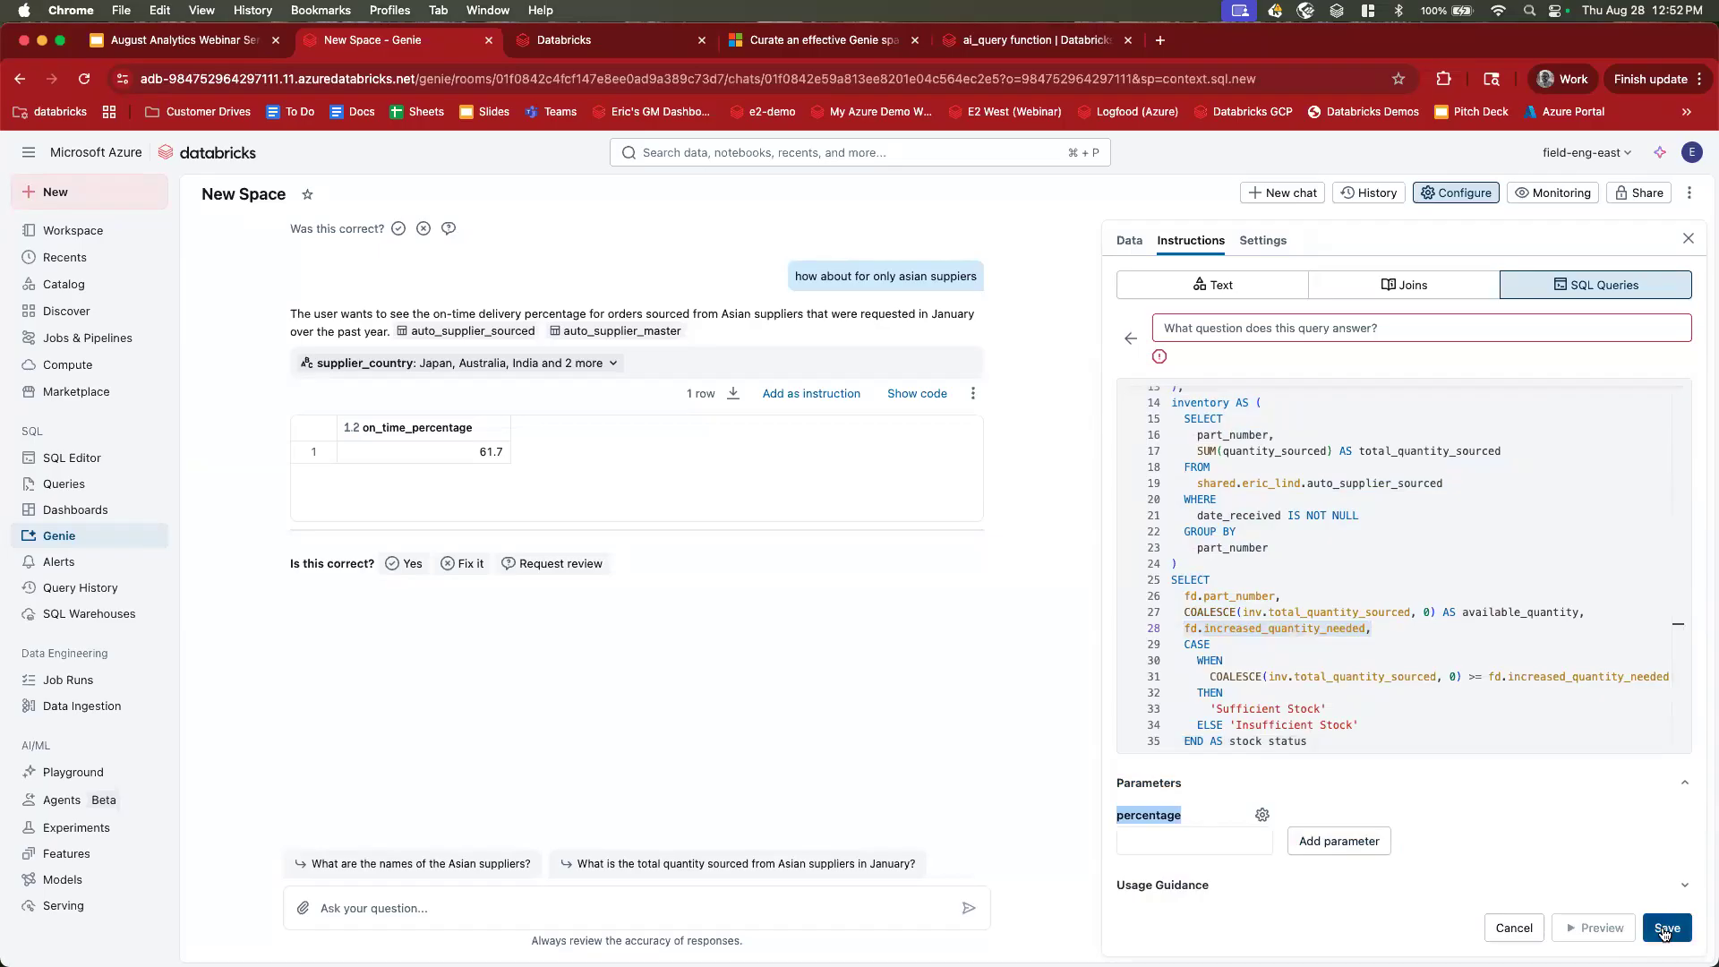
Title the example 'Do we have enough parts to support X% sales increase?' and save it.
click(1230, 328)
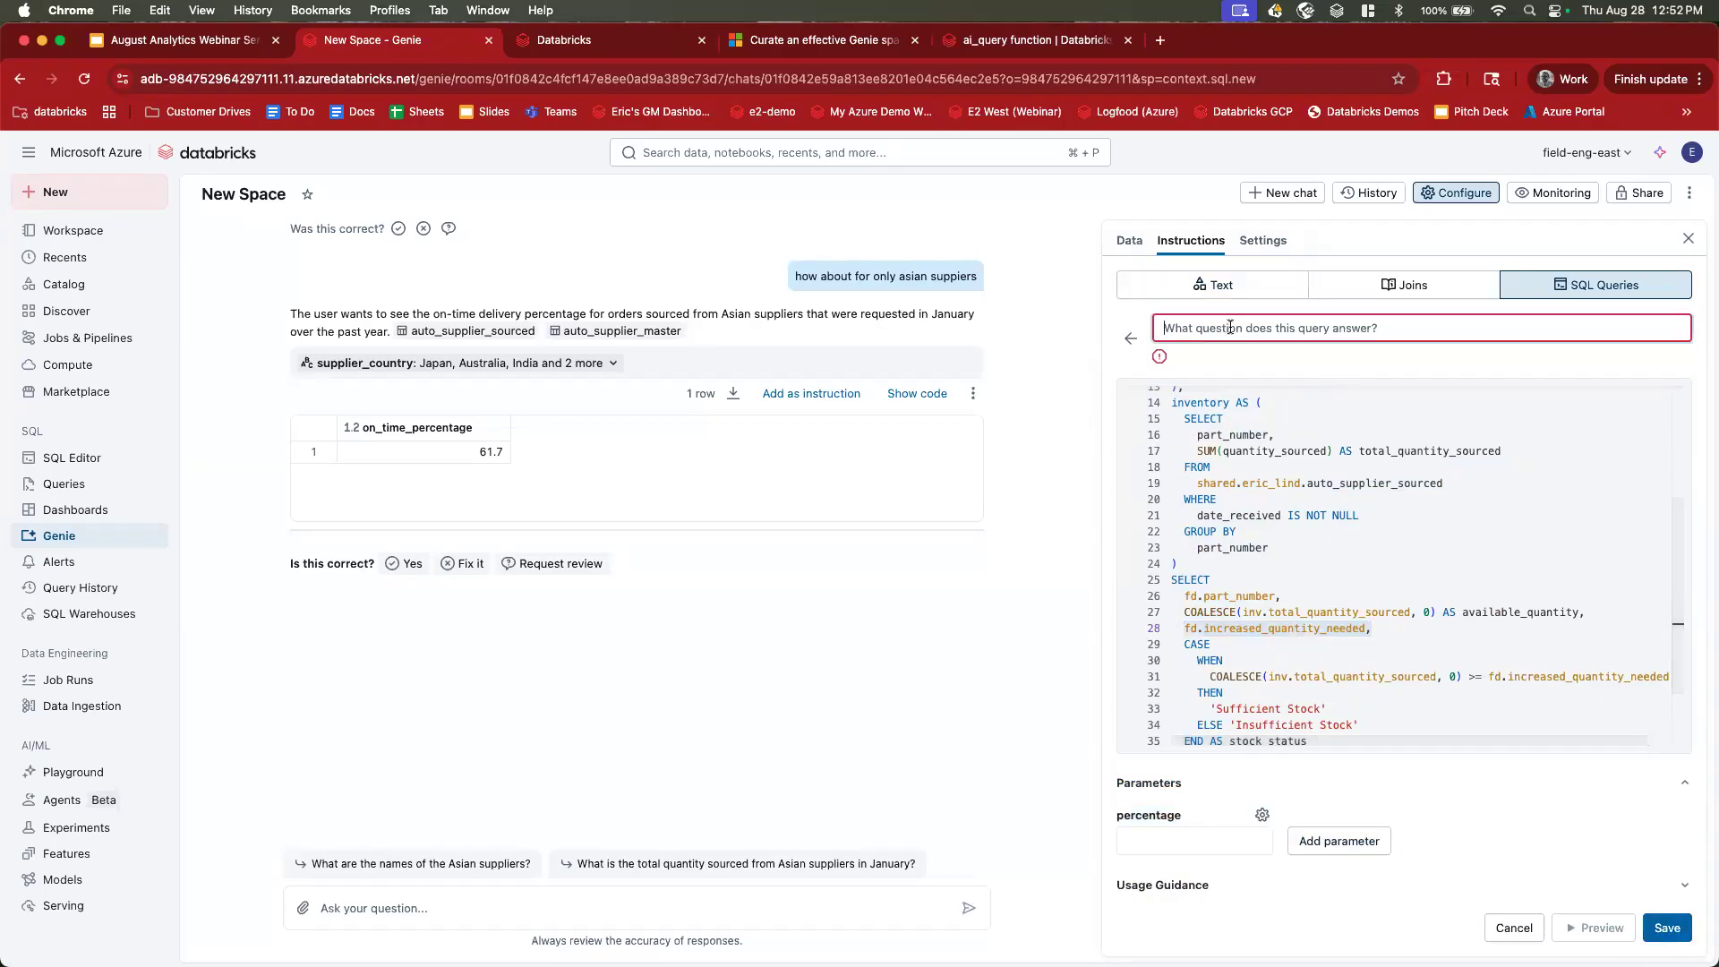
key(super+Tab)
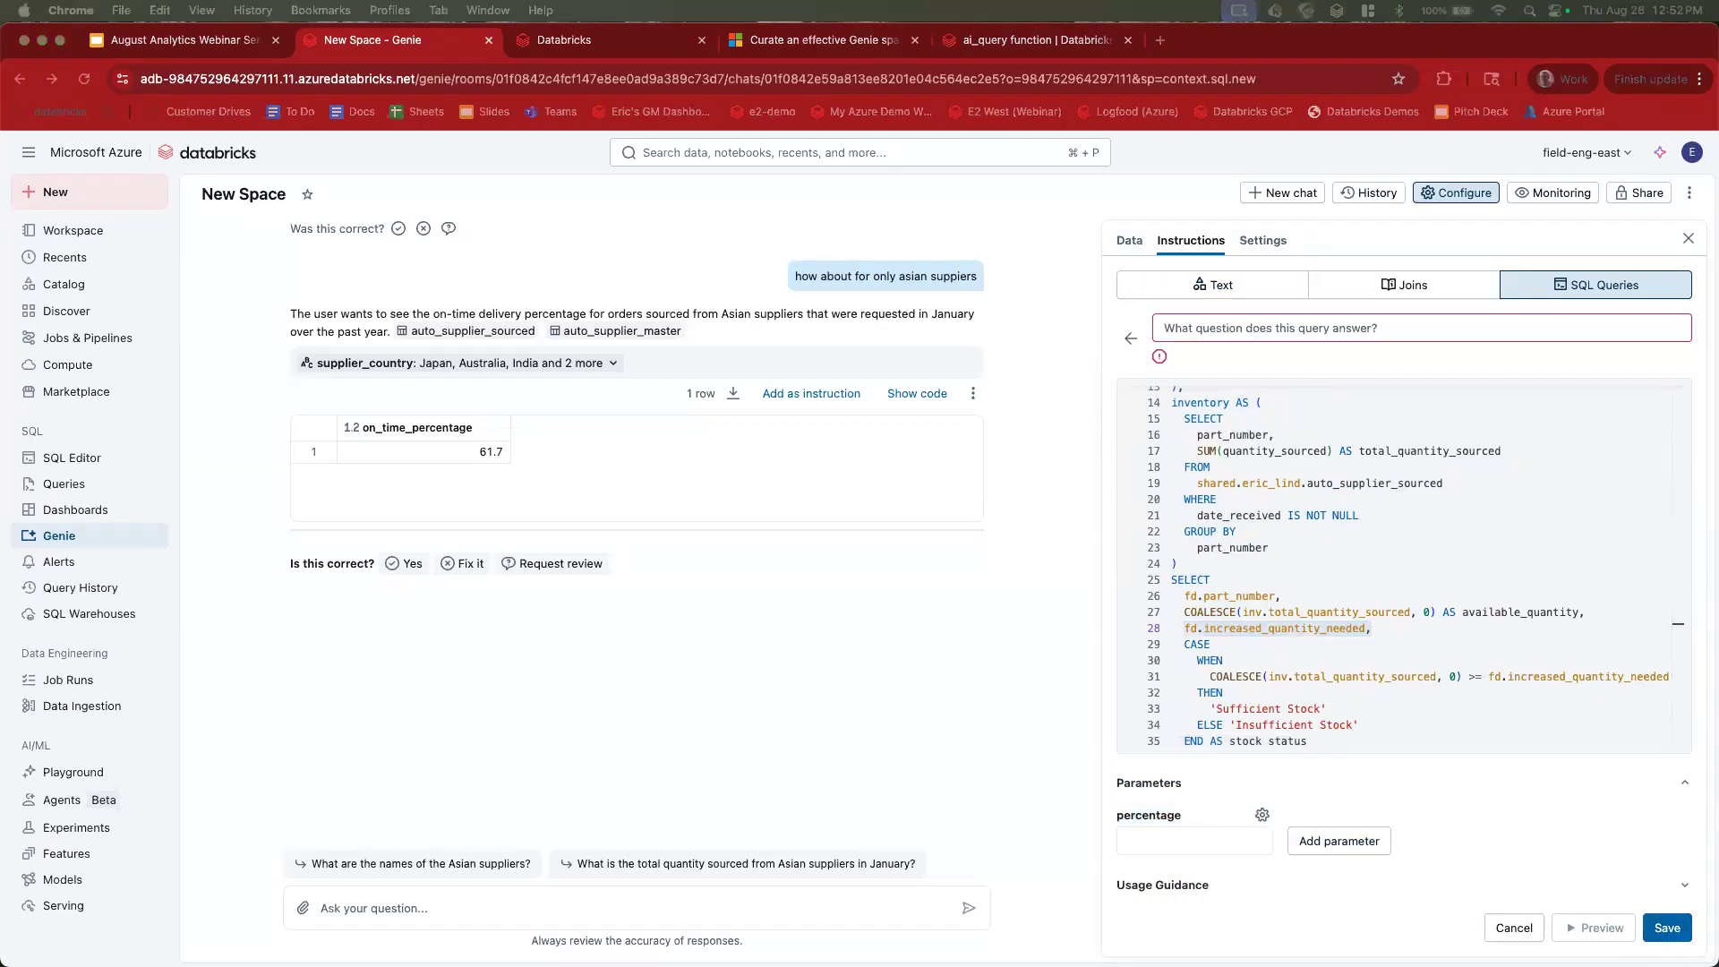
key(super+Tab)
text(v)
key(BackSpace)
text(Do we have enough parts to support X% sales increase?)
click(1645, 931)
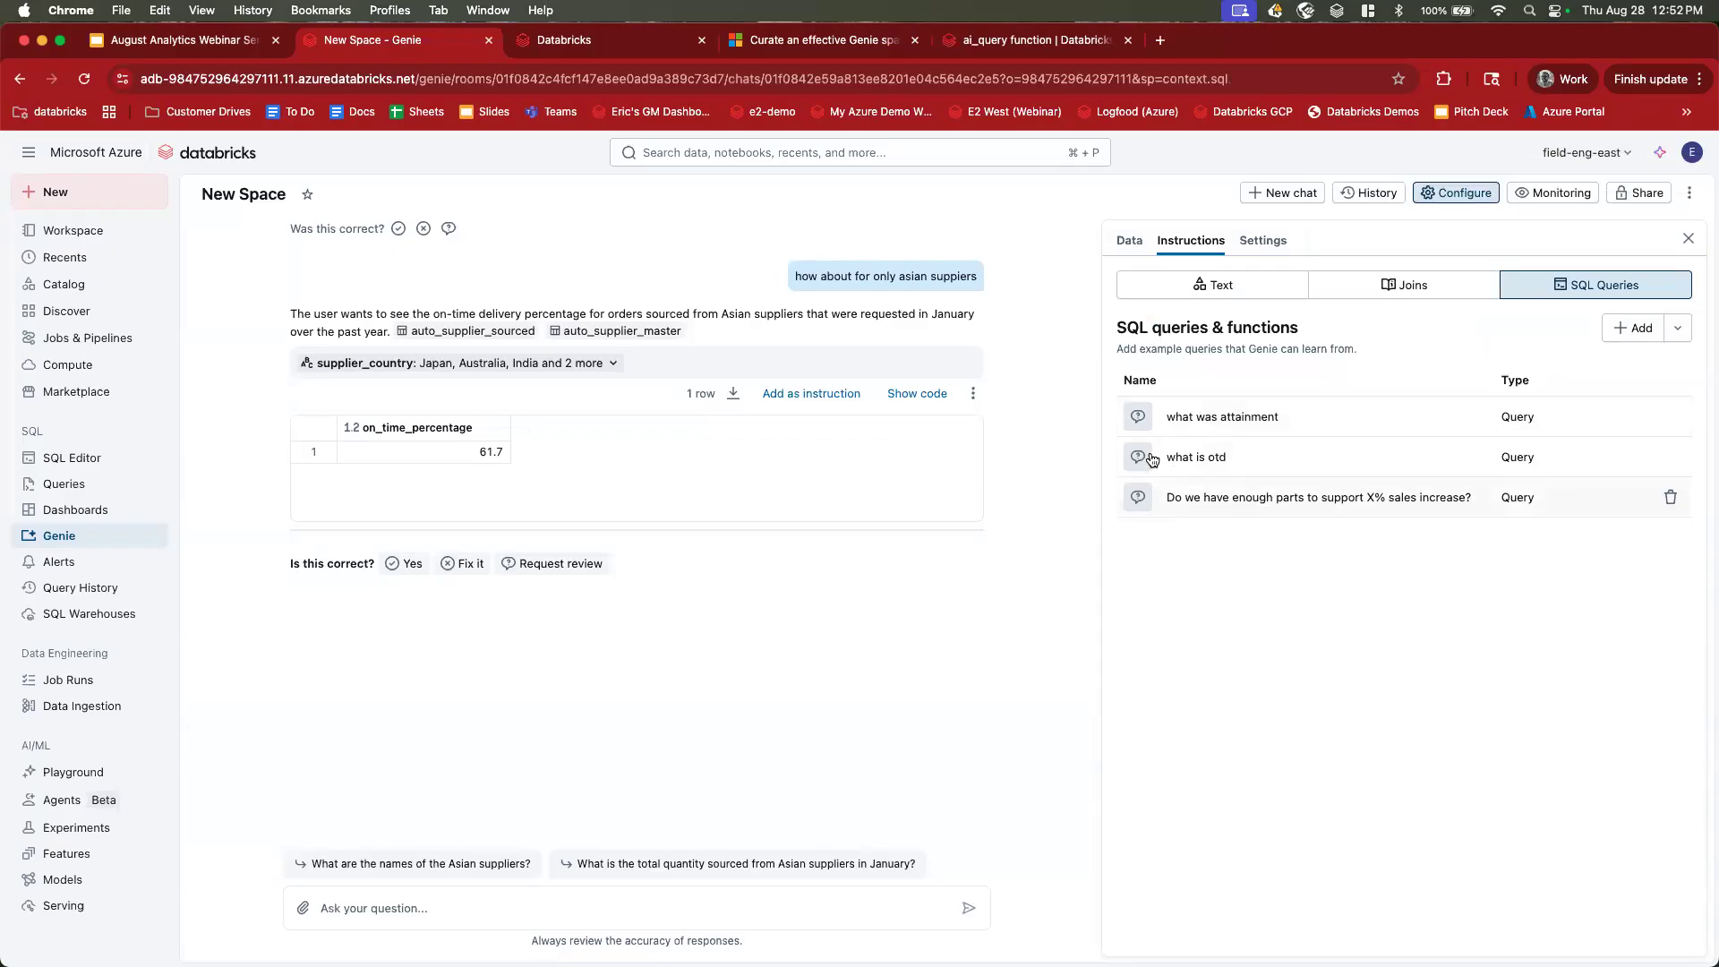
In a new chat, ask 'do we have enough parts for a 5% increase in sales'.
click(1282, 193)
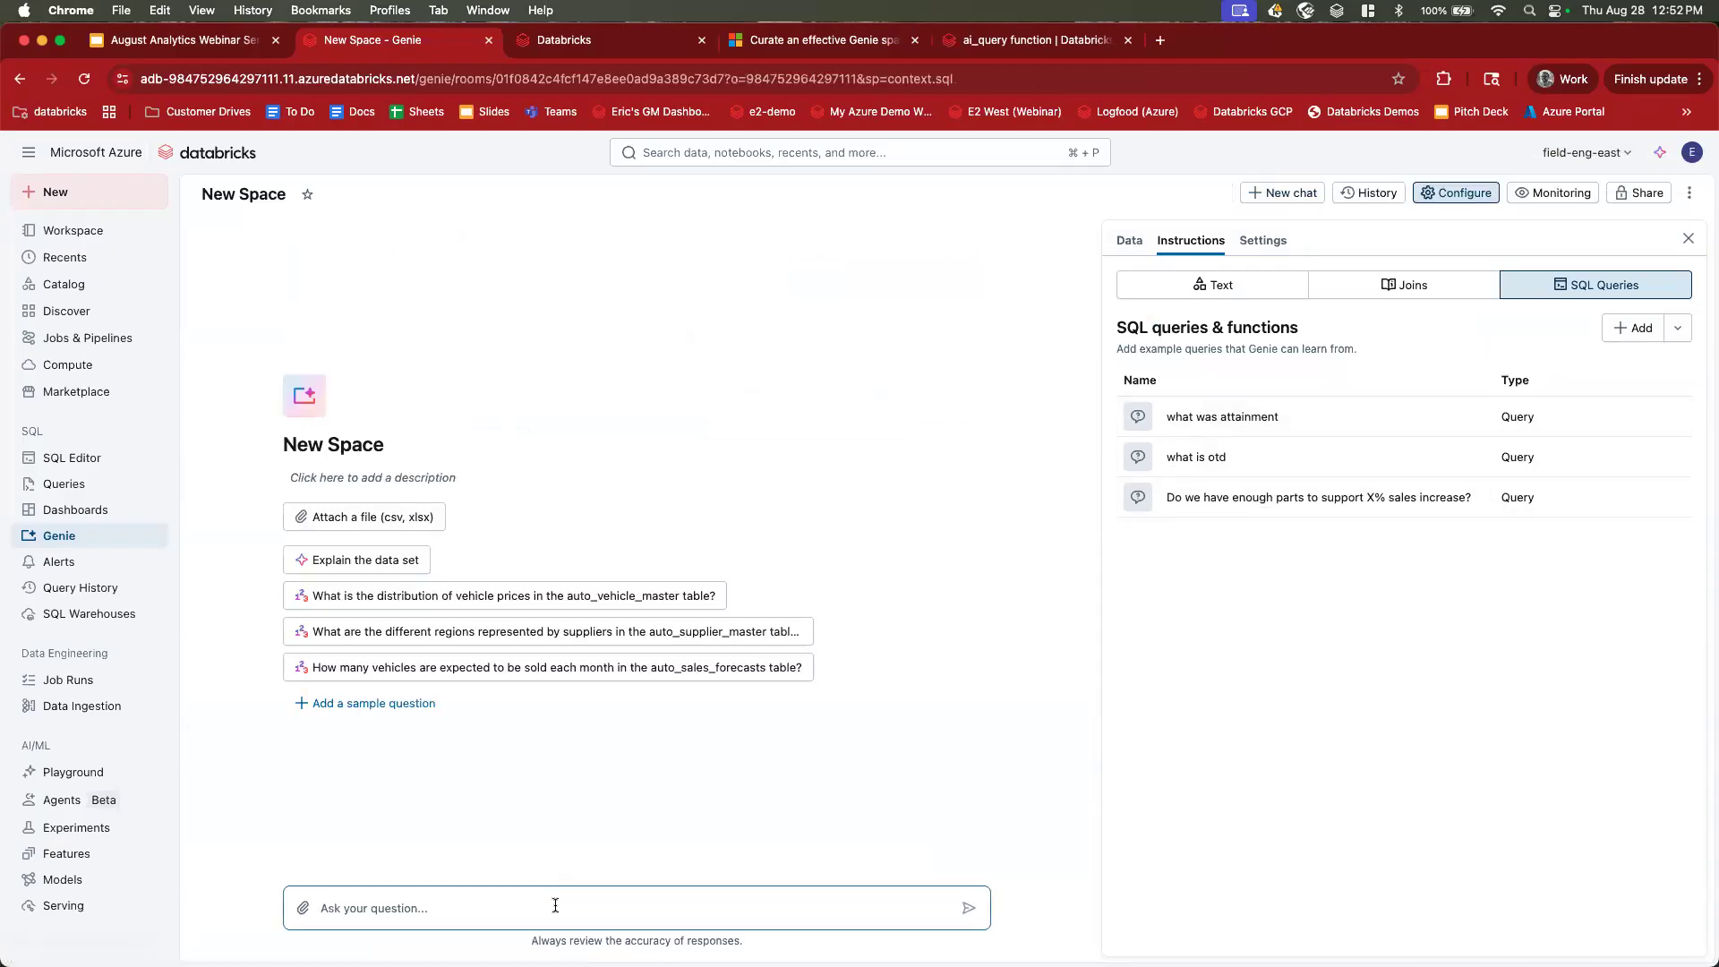
click(555, 905)
text(do we have enough parts to)
key(BackSpace)
key(BackSpace)
key(BackSpace)
text(for a 5% increase in sales)
key(Return)
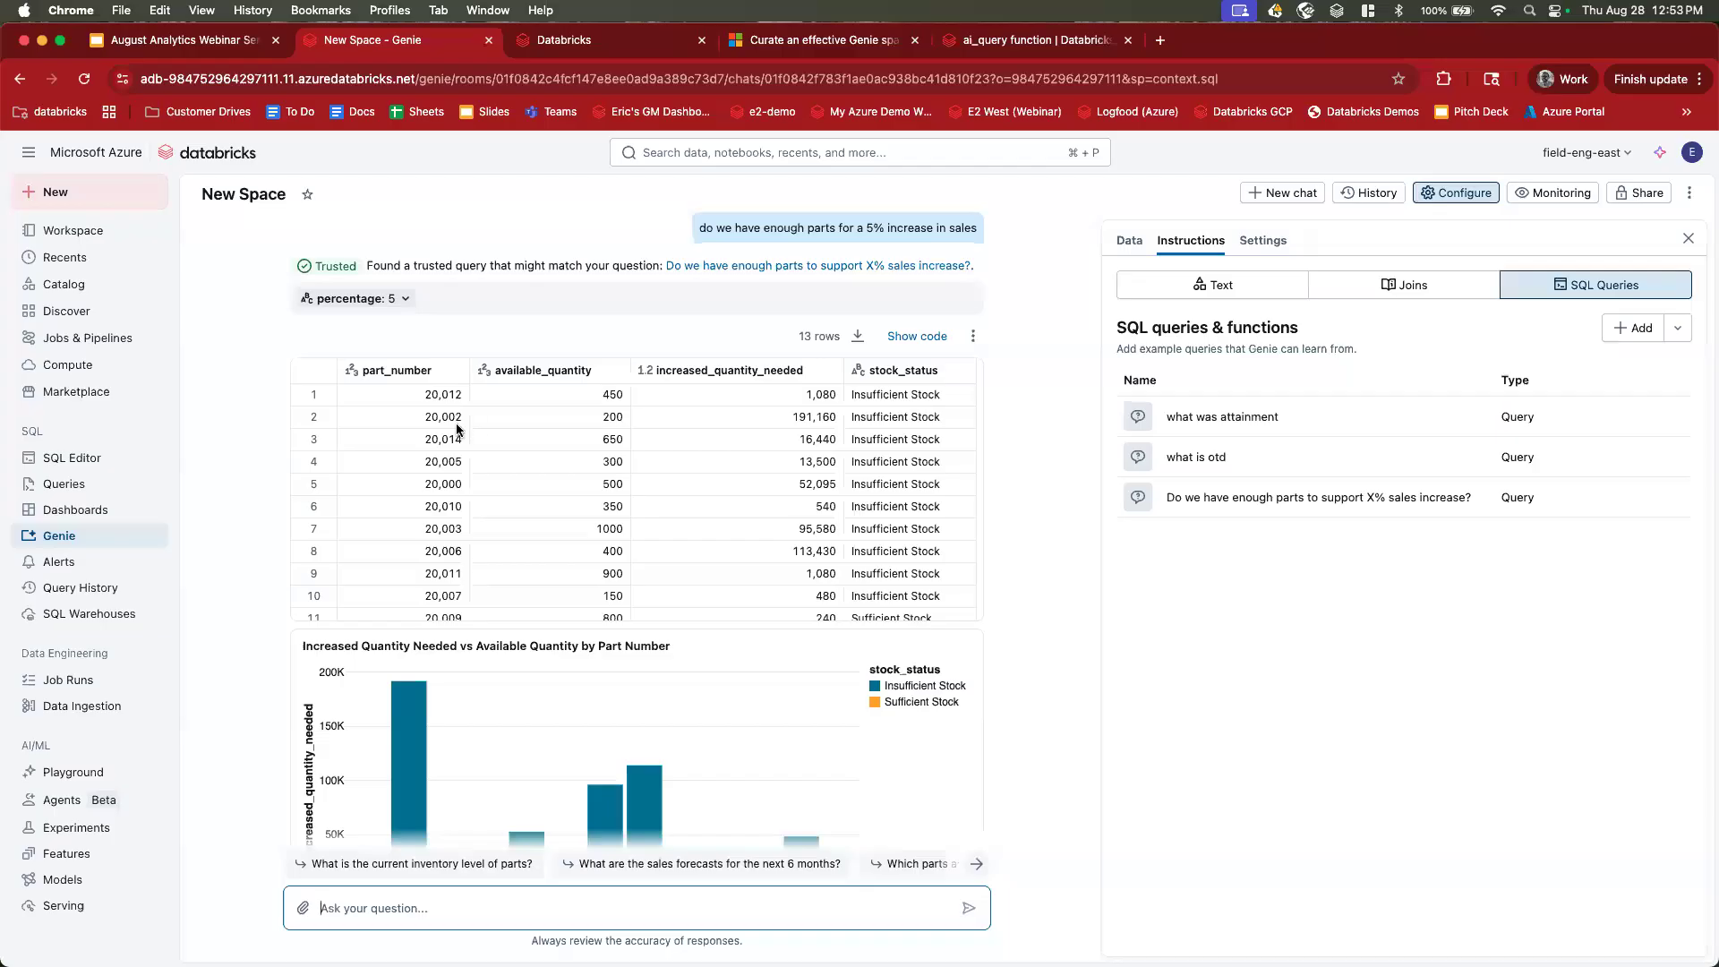
Change the trusted query's percentage parameter from 5 to 25 and rerun it.
click(394, 299)
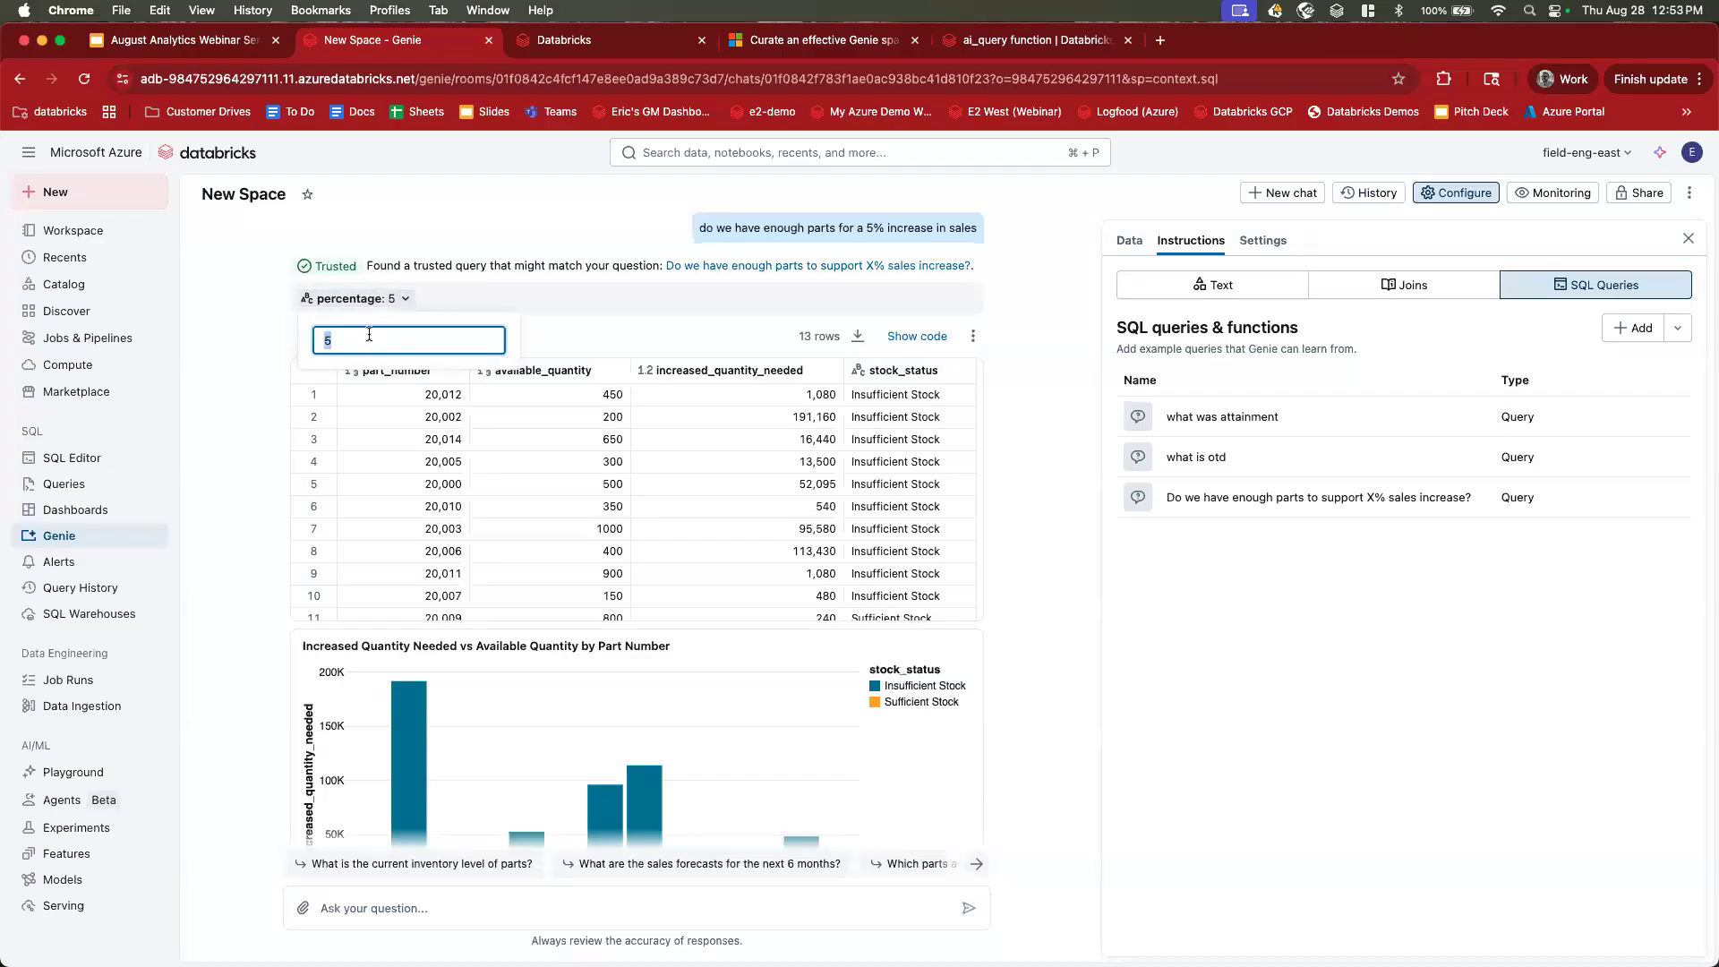
click(363, 339)
double_click(317, 340)
click(238, 562)
scroll(238, 562, down, 2)
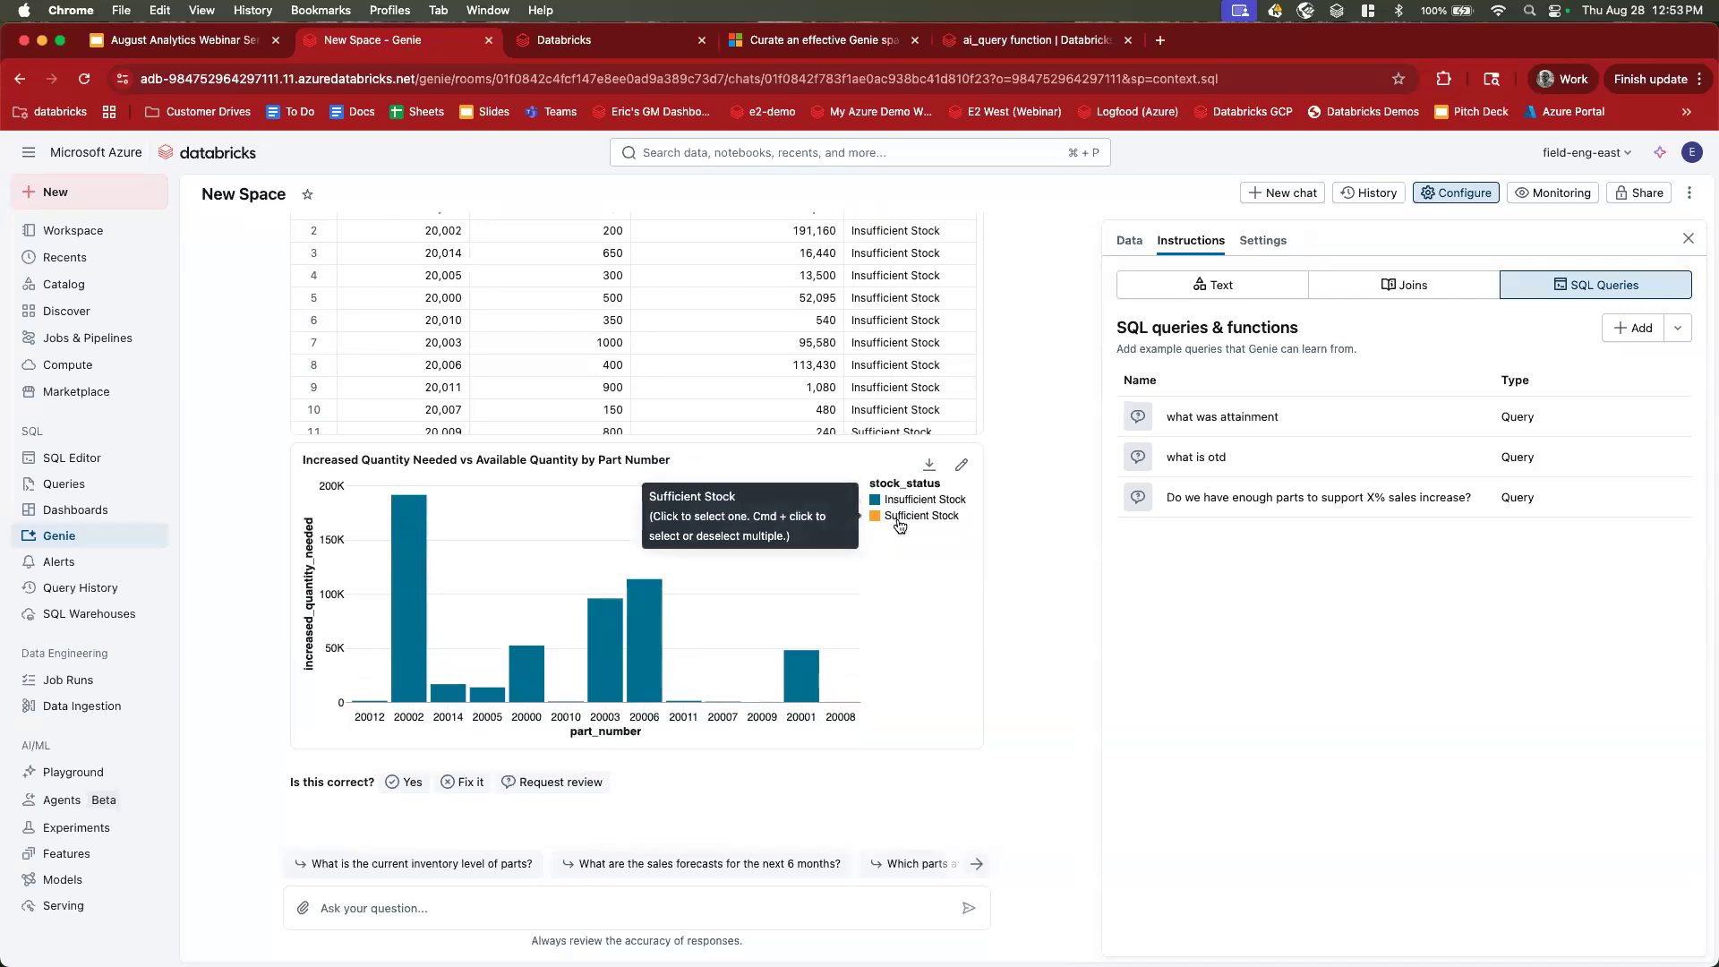
scroll(537, 403, up, 2)
click(409, 301)
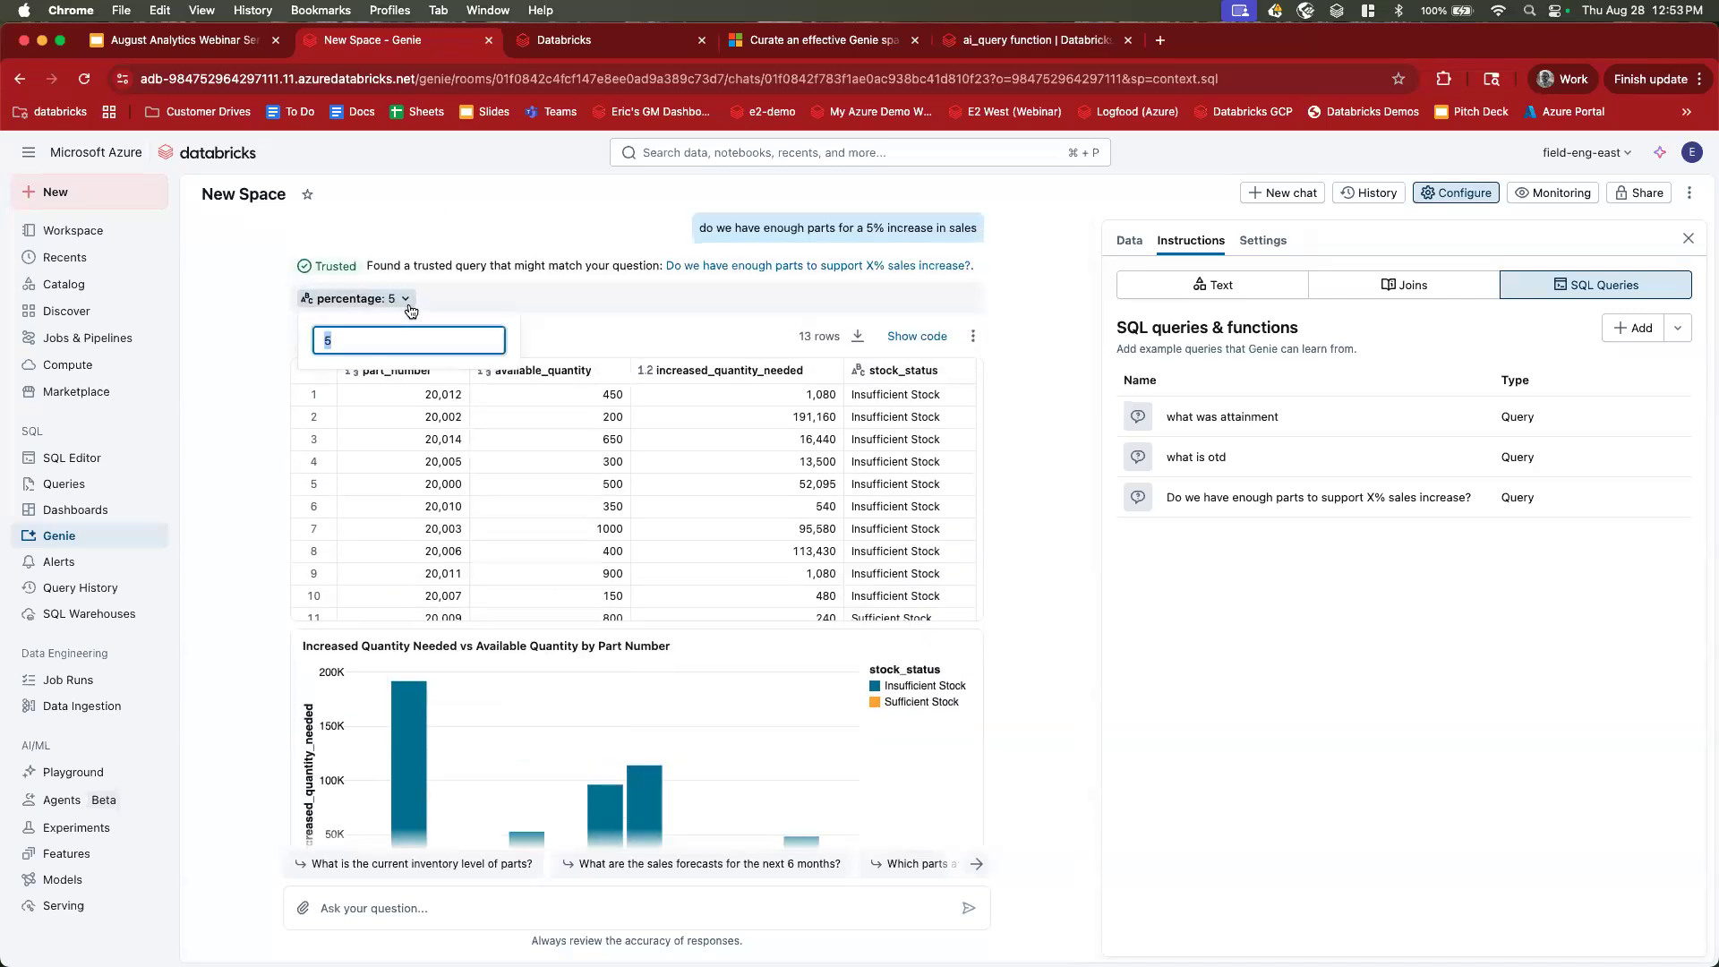
text(25)
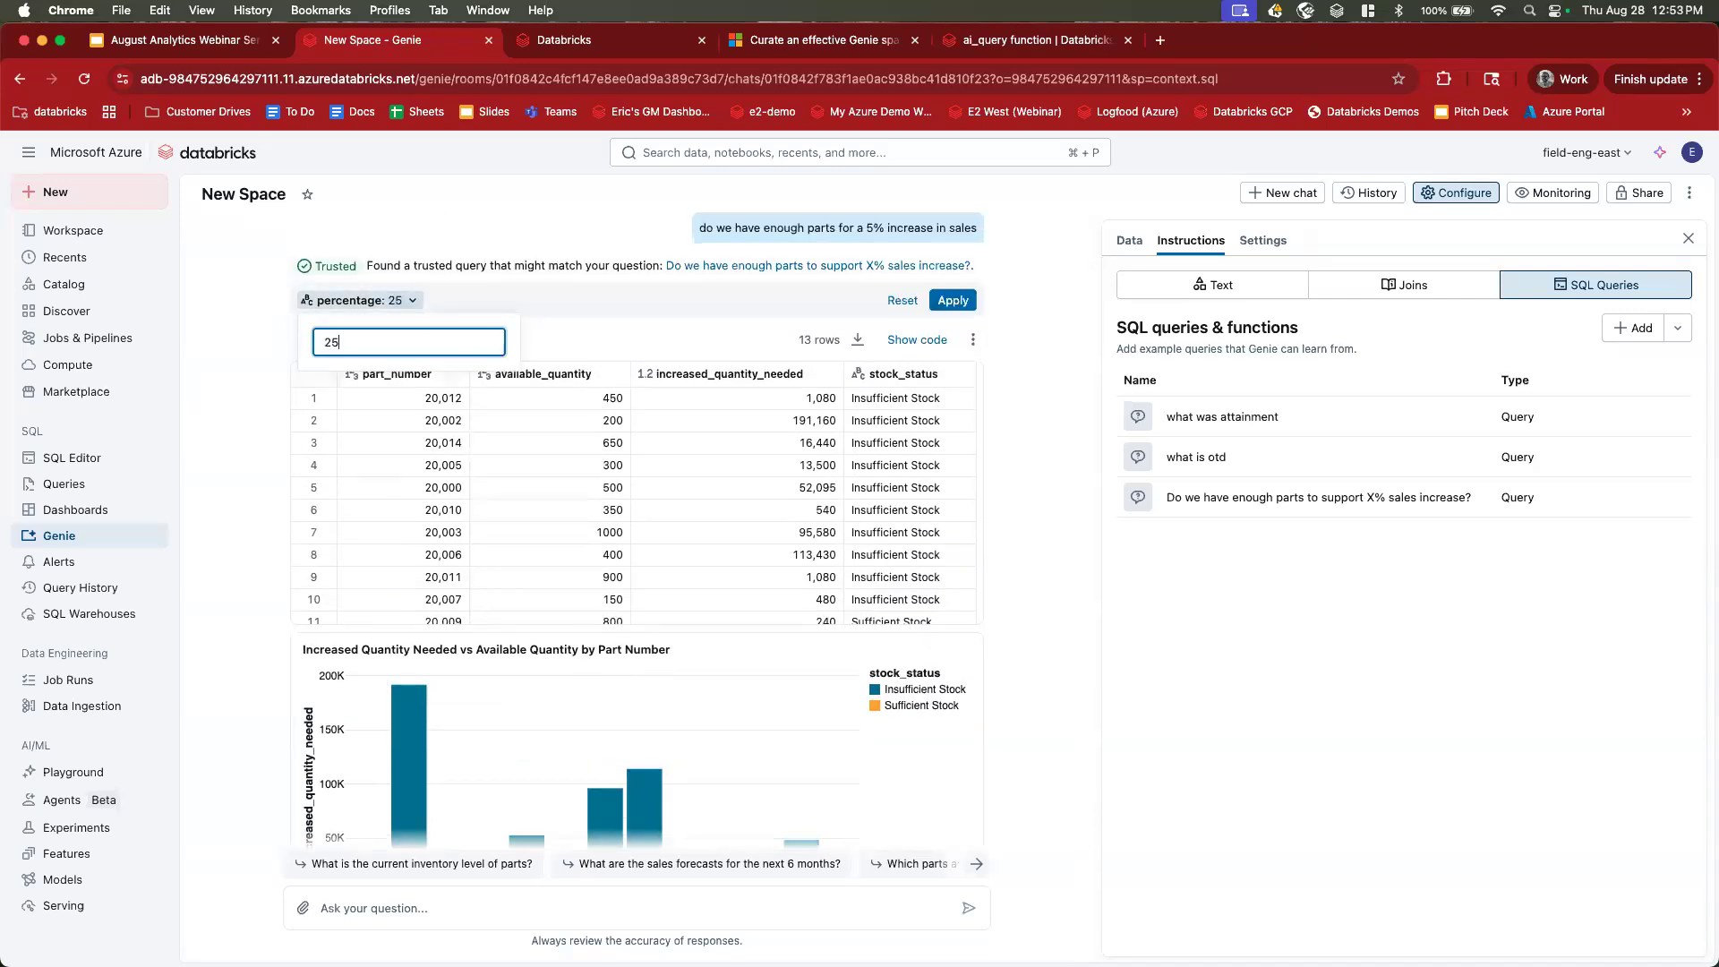
click(950, 301)
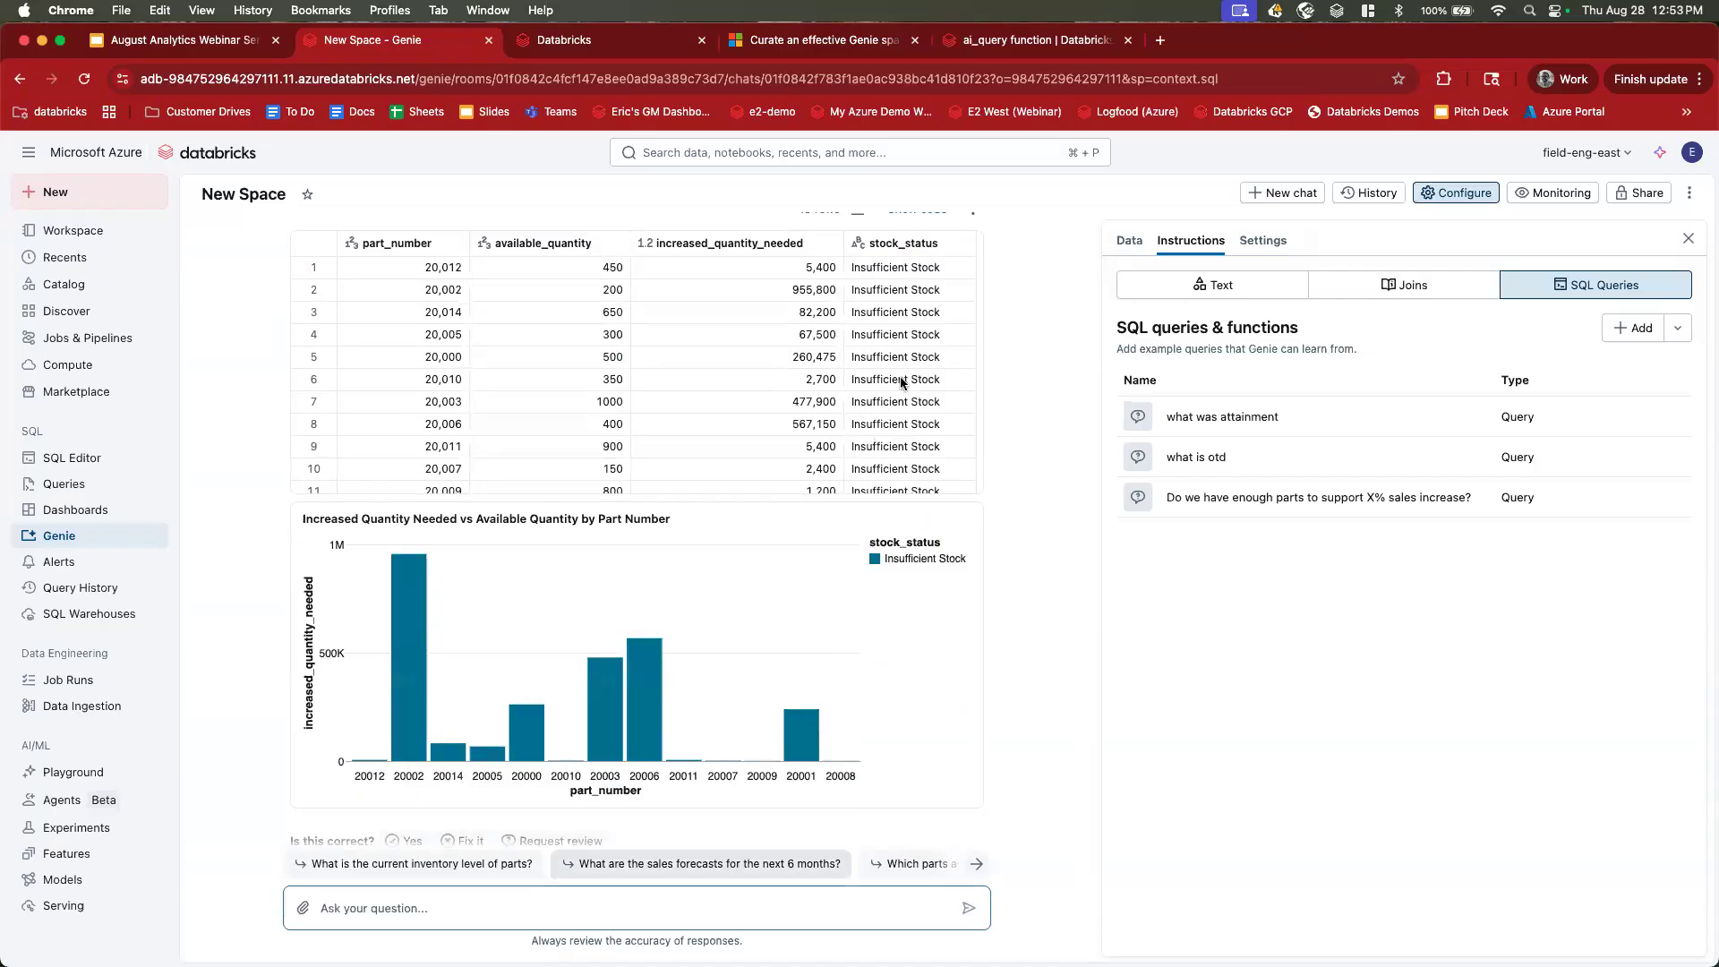
Review the 13 parts, now all Insufficient Stock, and the updated chart.
click(313, 468)
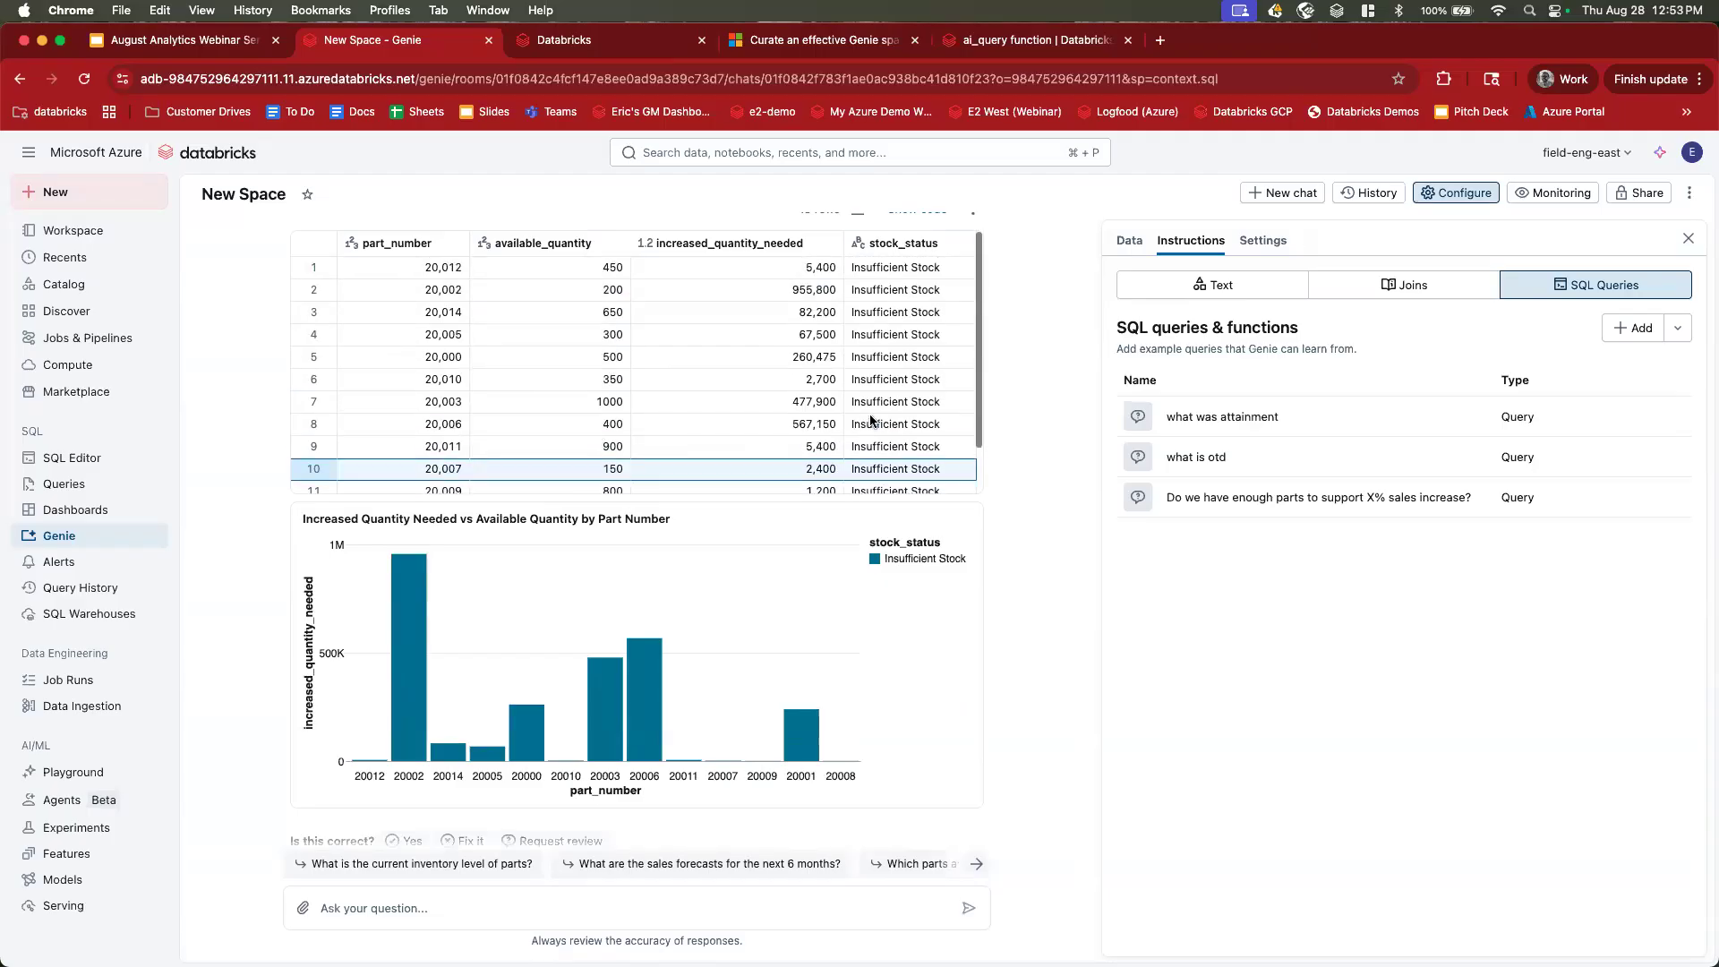
scroll(870, 421, down, 2)
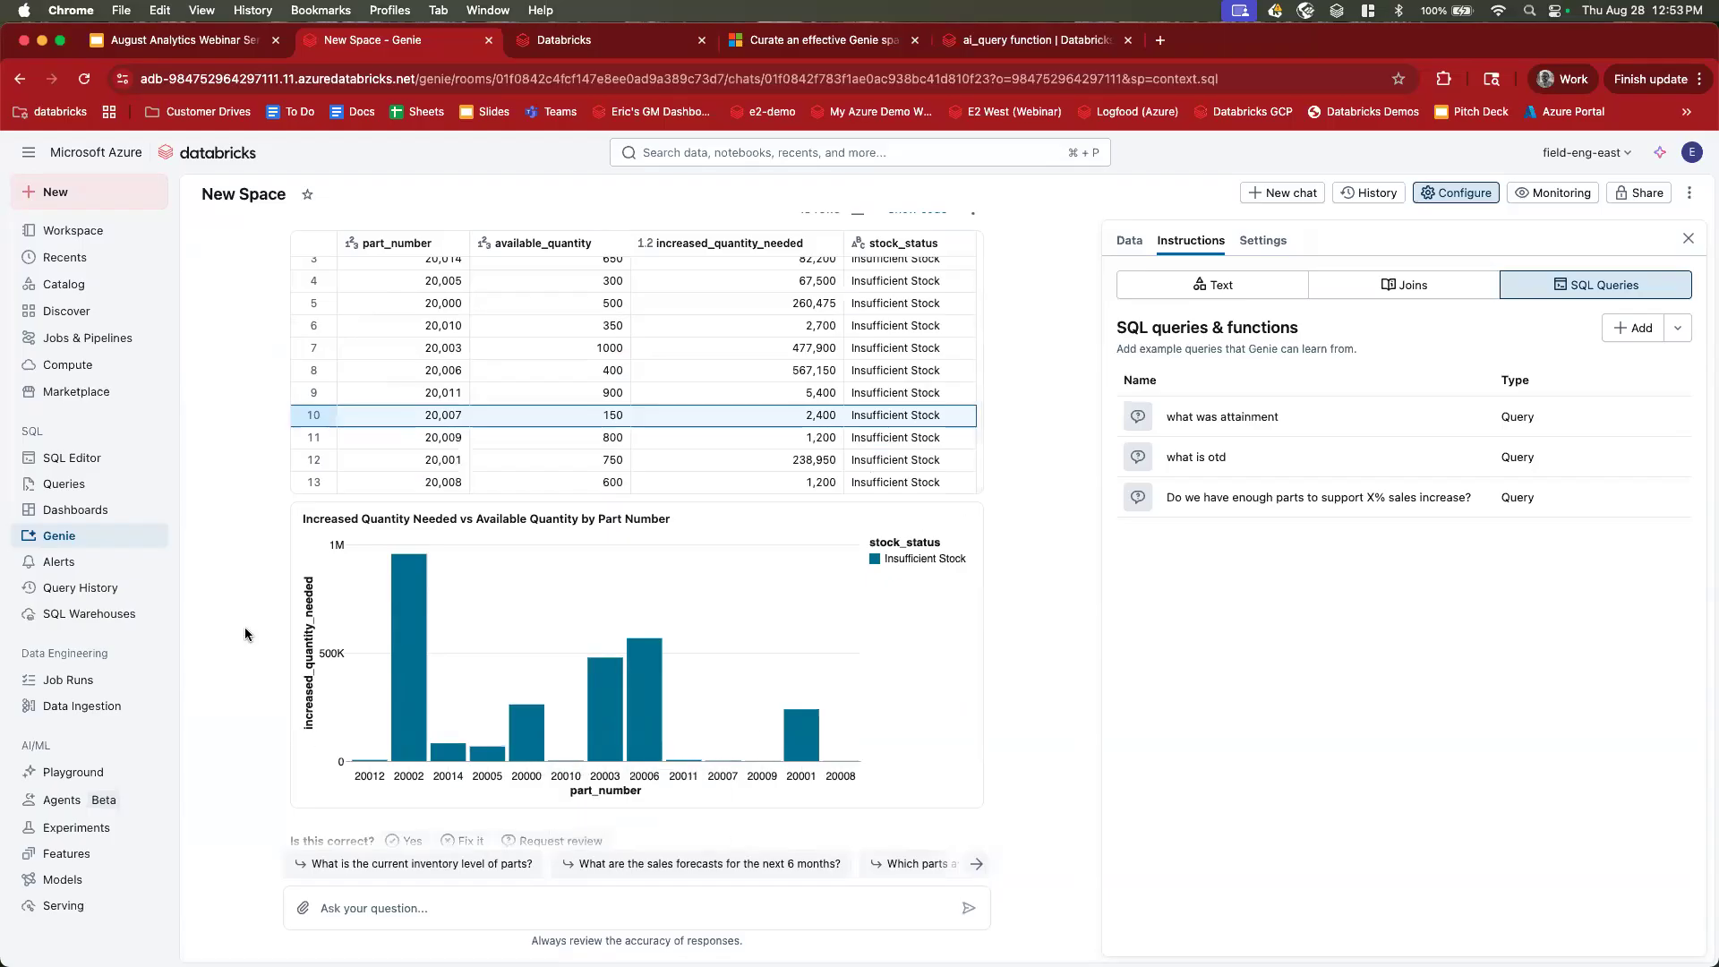
scroll(245, 627, down, 1)
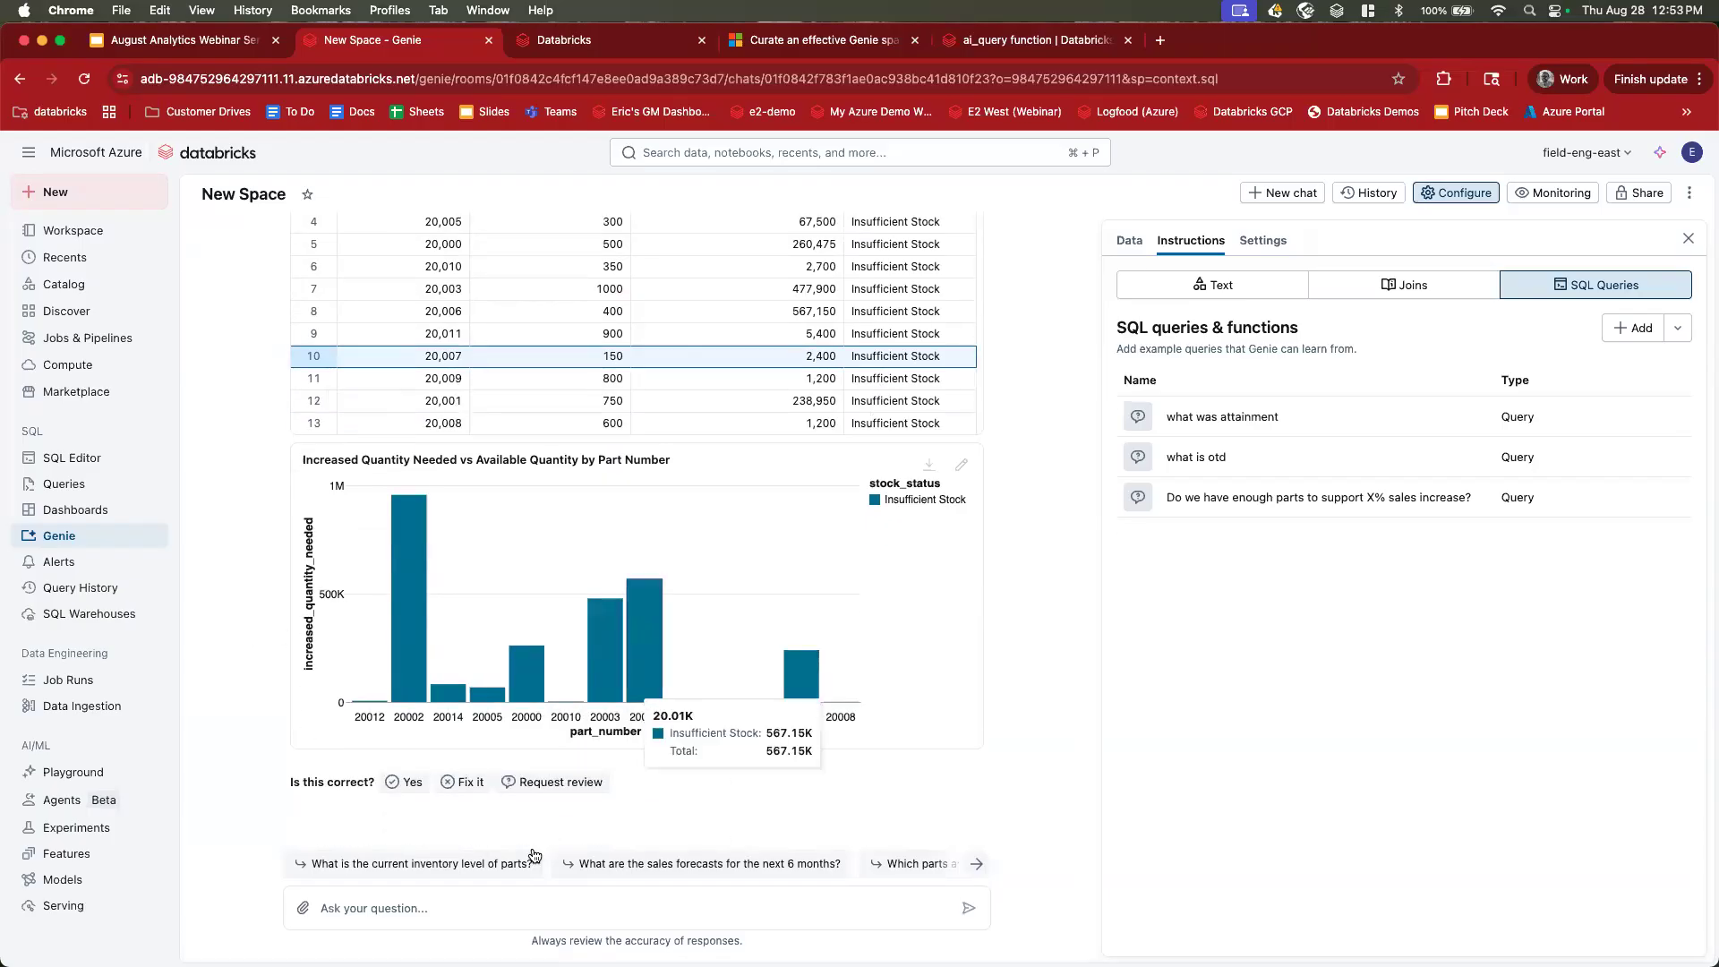
click(512, 911)
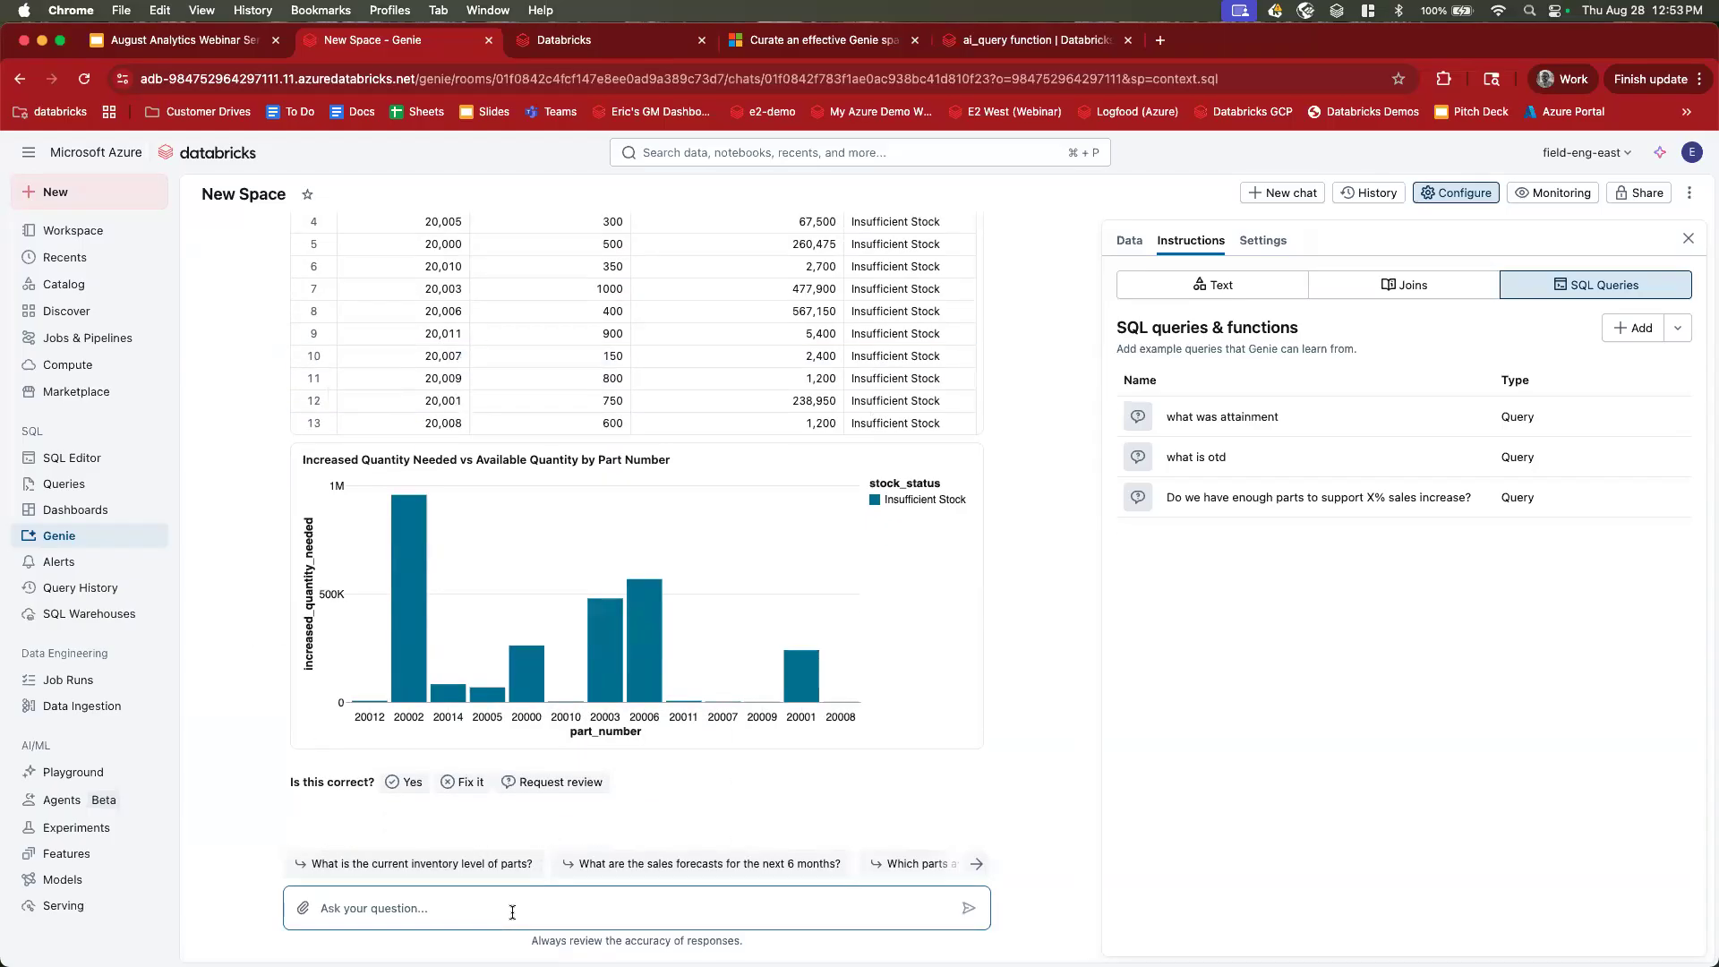
Ask how many parts have sufficient stock (9), then show webinar slide 65 'What is a AI/BI Genie?'.
text(how many parts hvae in sufficient stock)
key(Return)
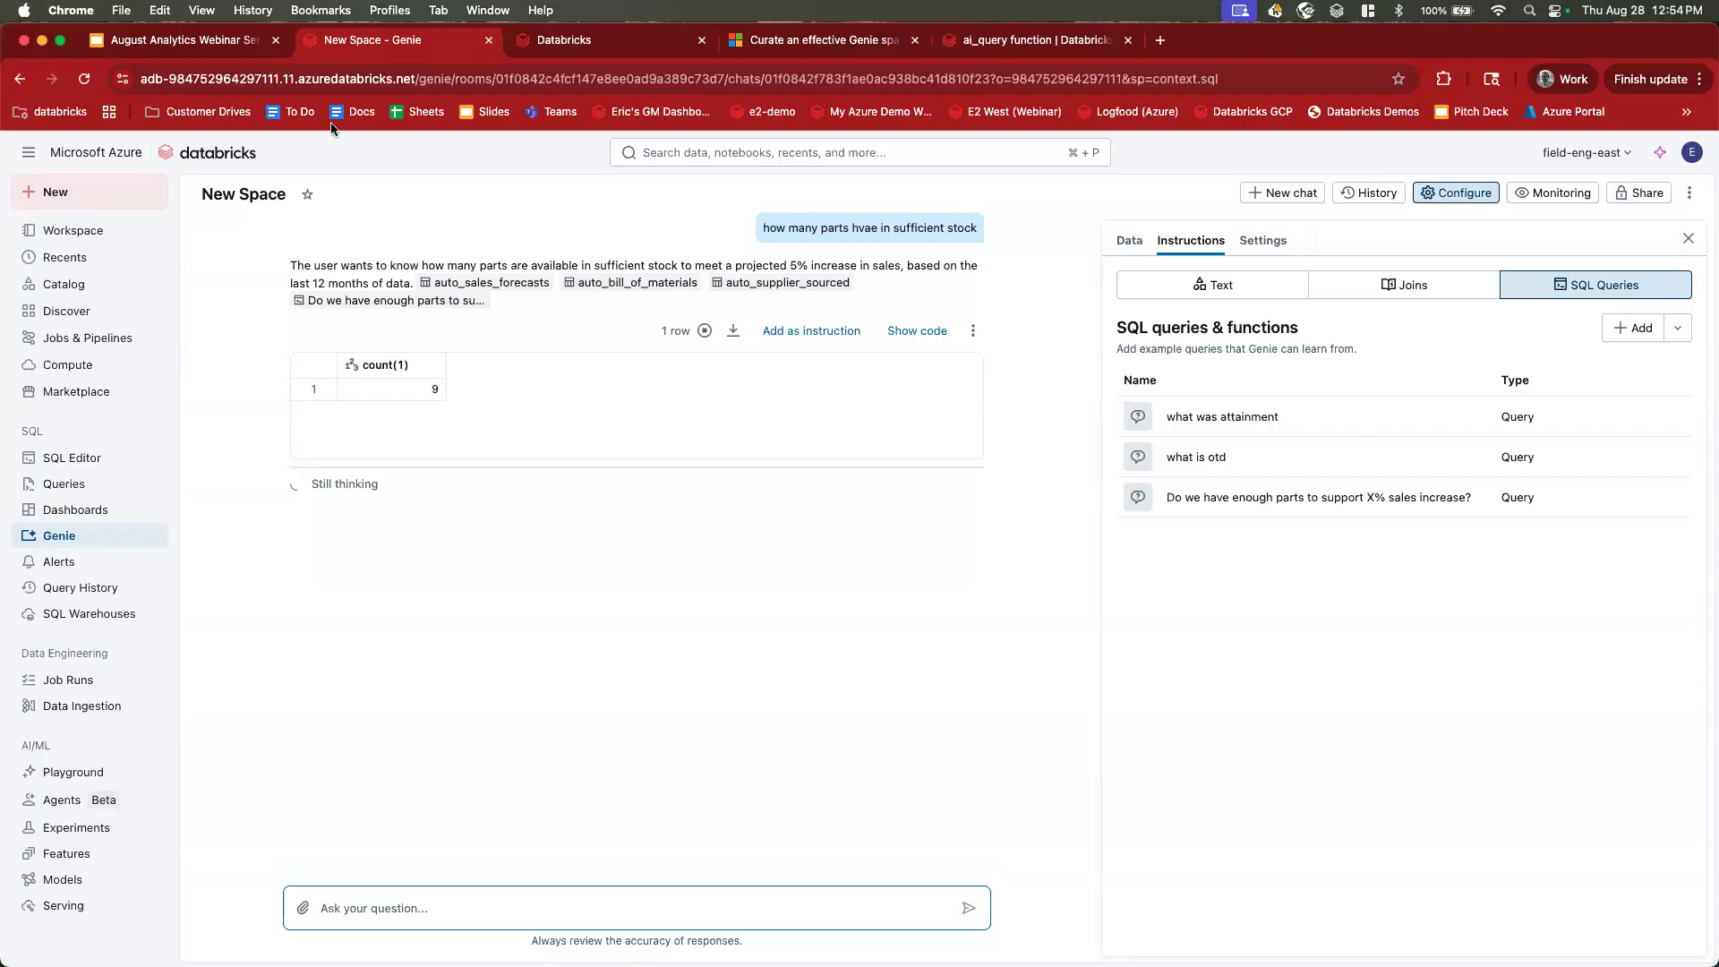
click(218, 47)
scroll(141, 521, up, 3)
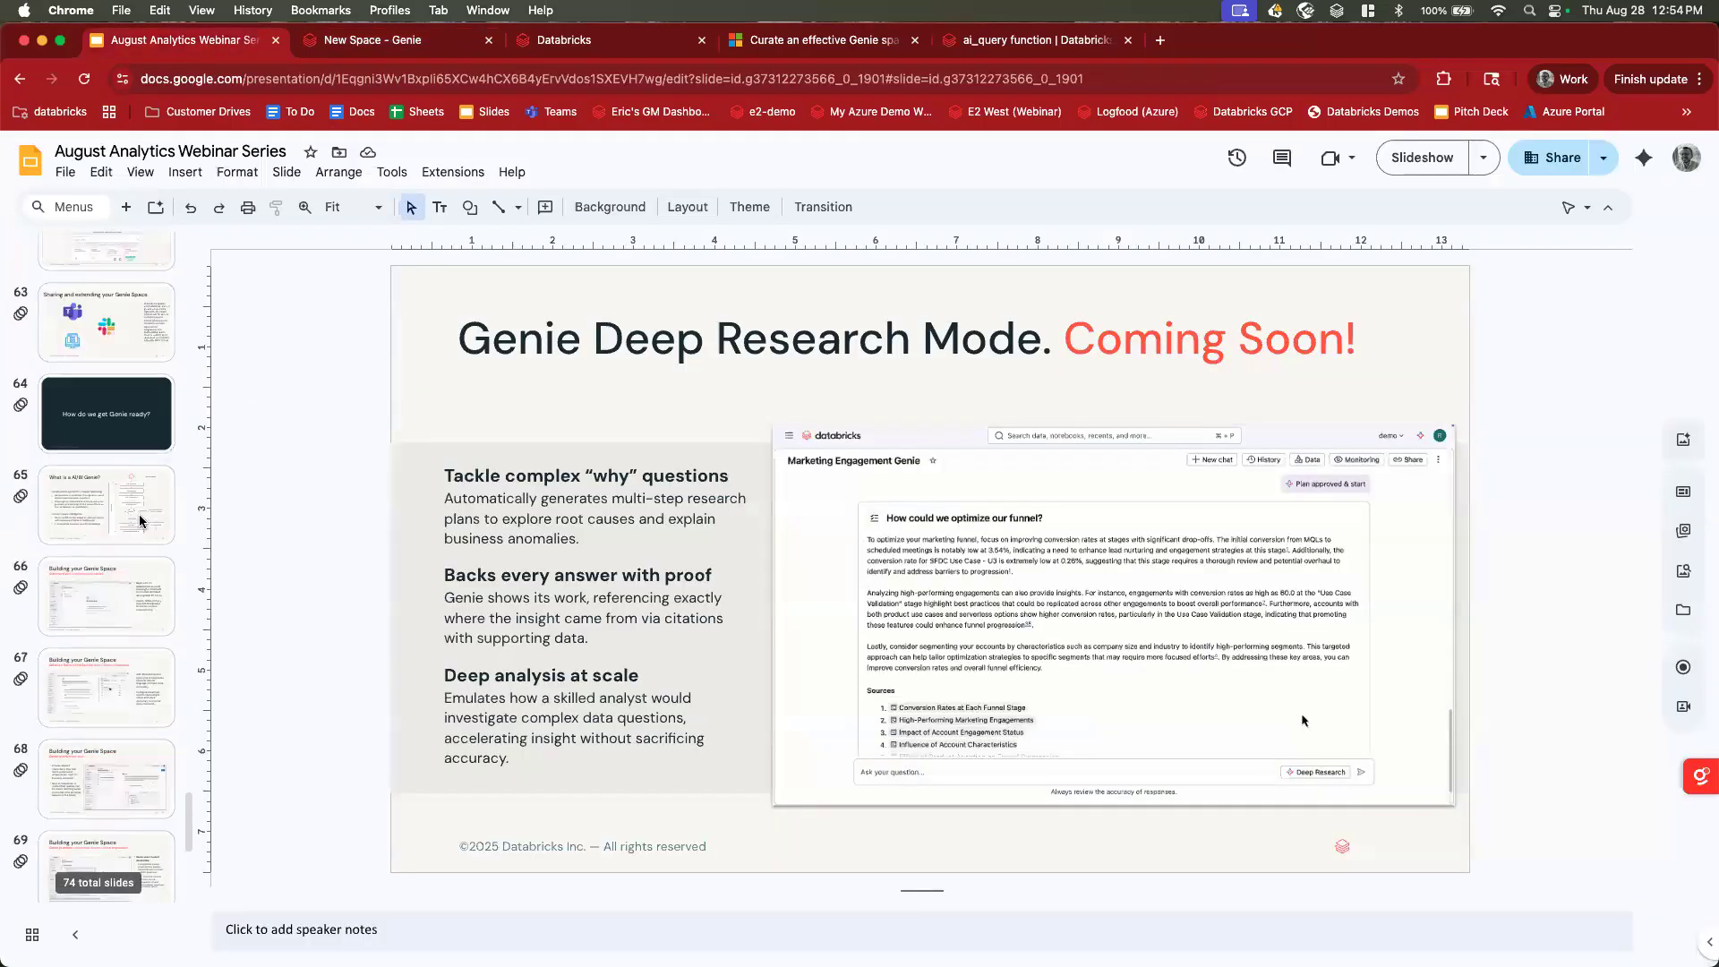
scroll(141, 521, down, 4)
click(140, 514)
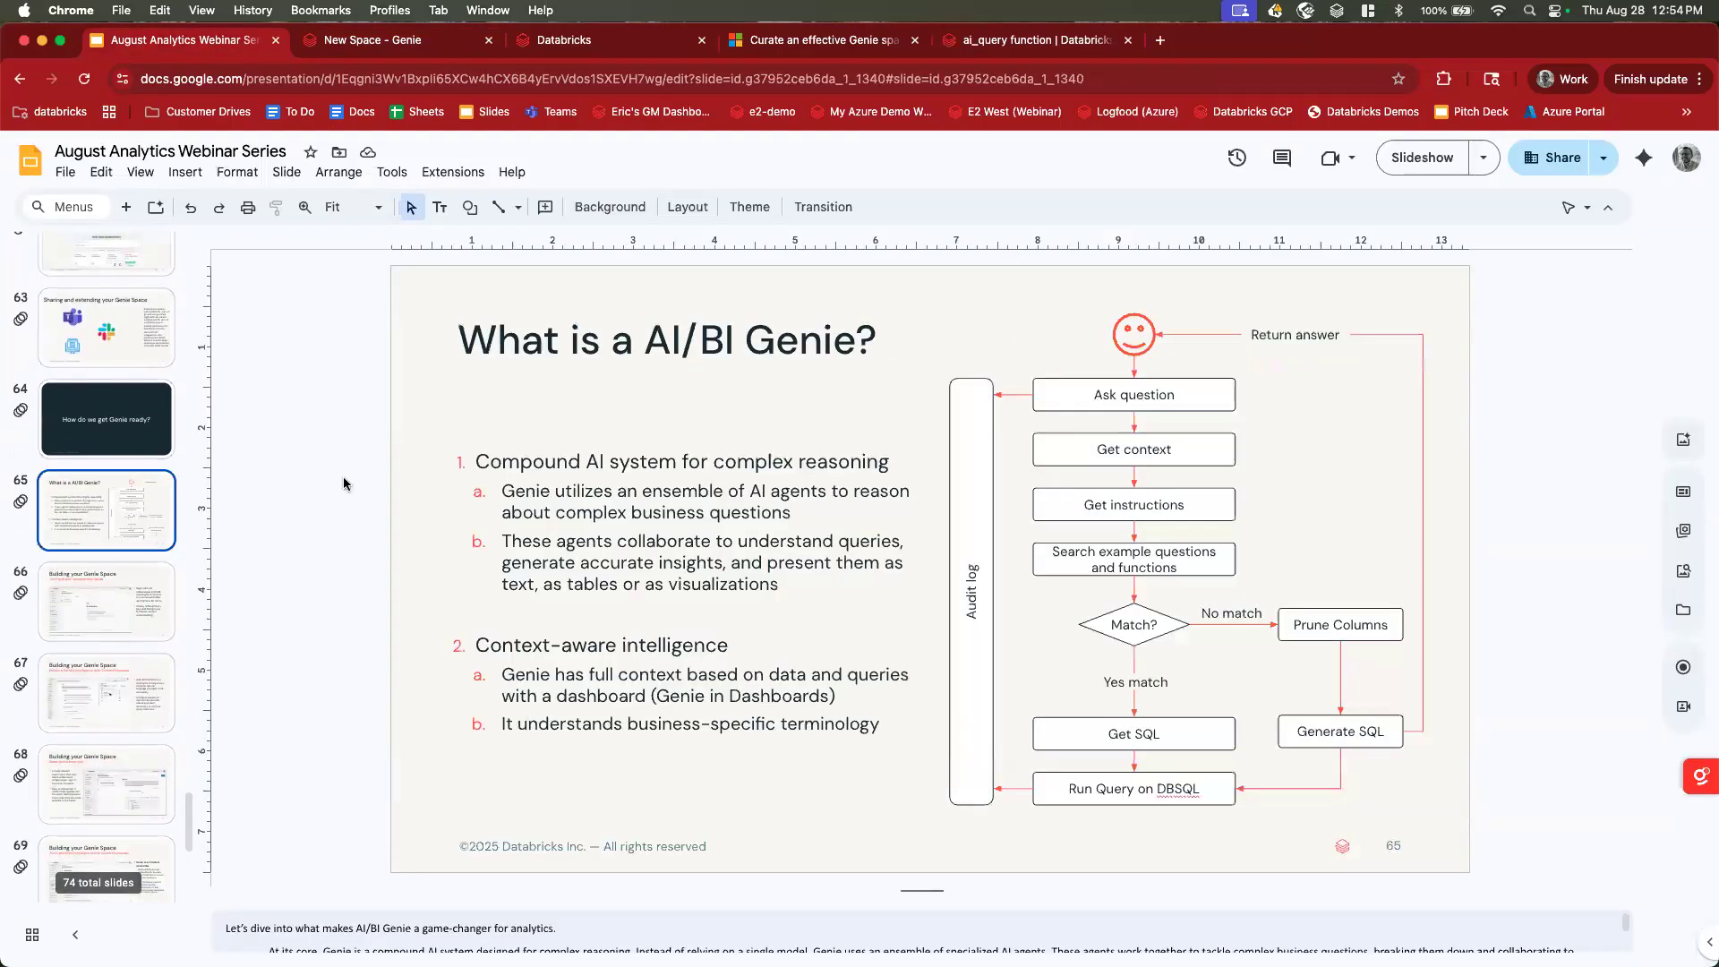
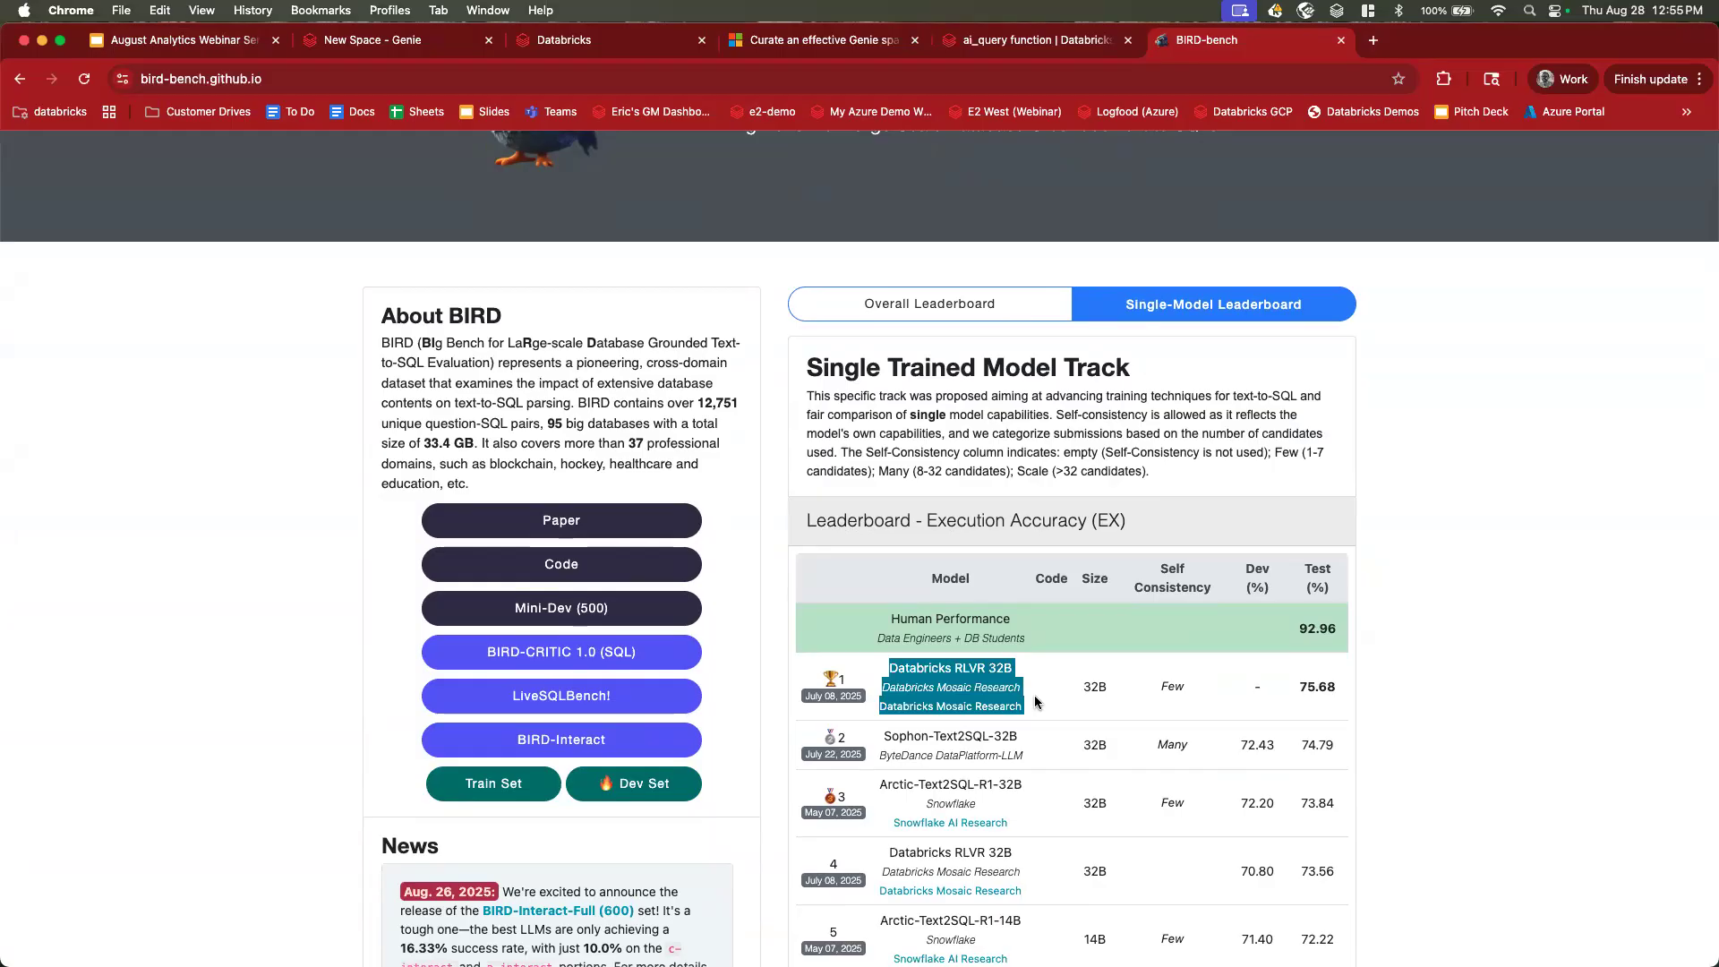
Select the BIRD-bench page address after reviewing Databricks RLVR 32B's top 75.68% score.
click(619, 76)
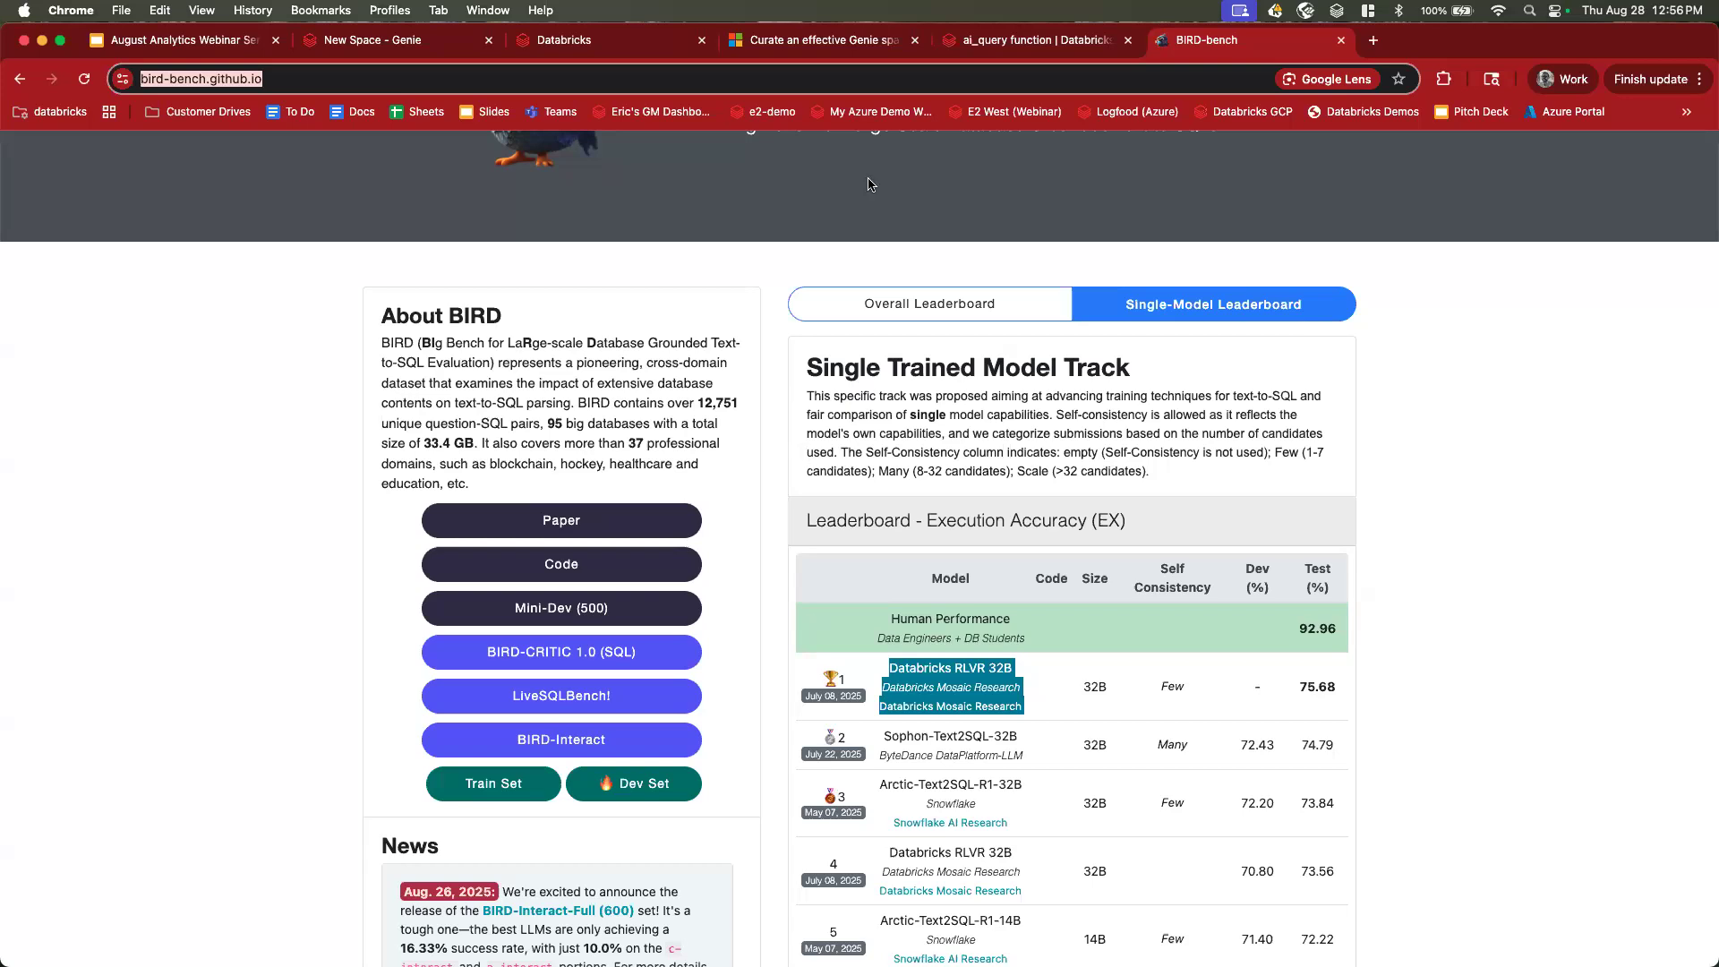
Move from the New Space Genie chat to the Databricks One home page.
click(375, 45)
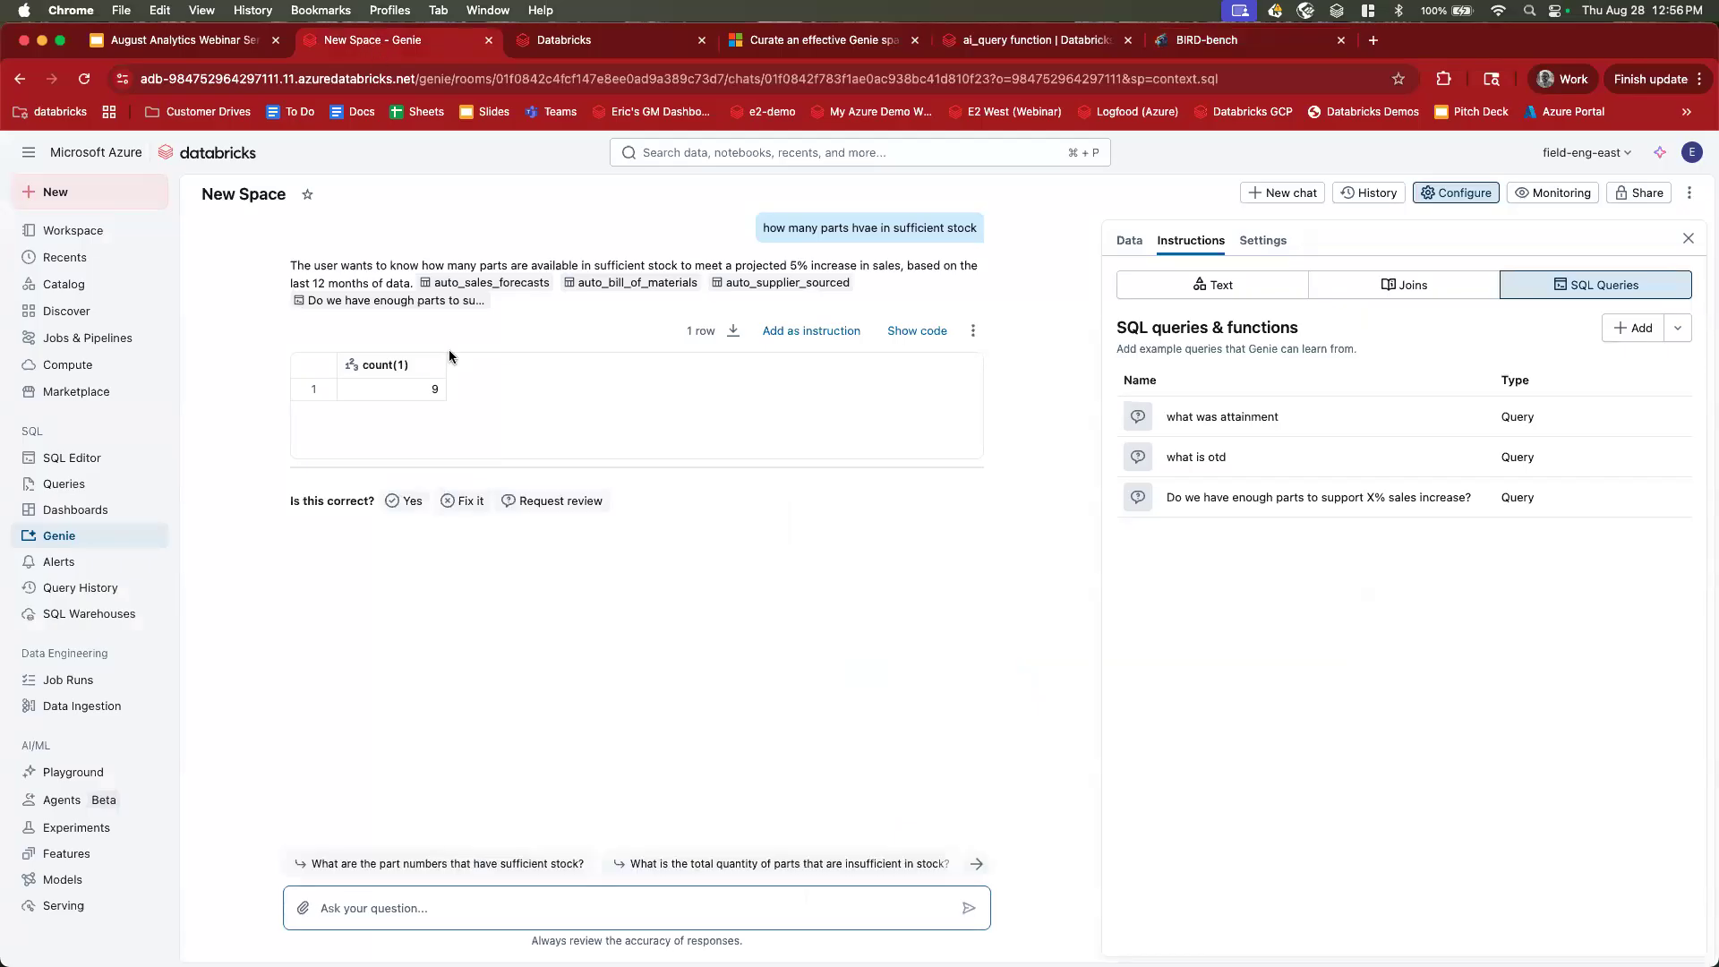
click(609, 45)
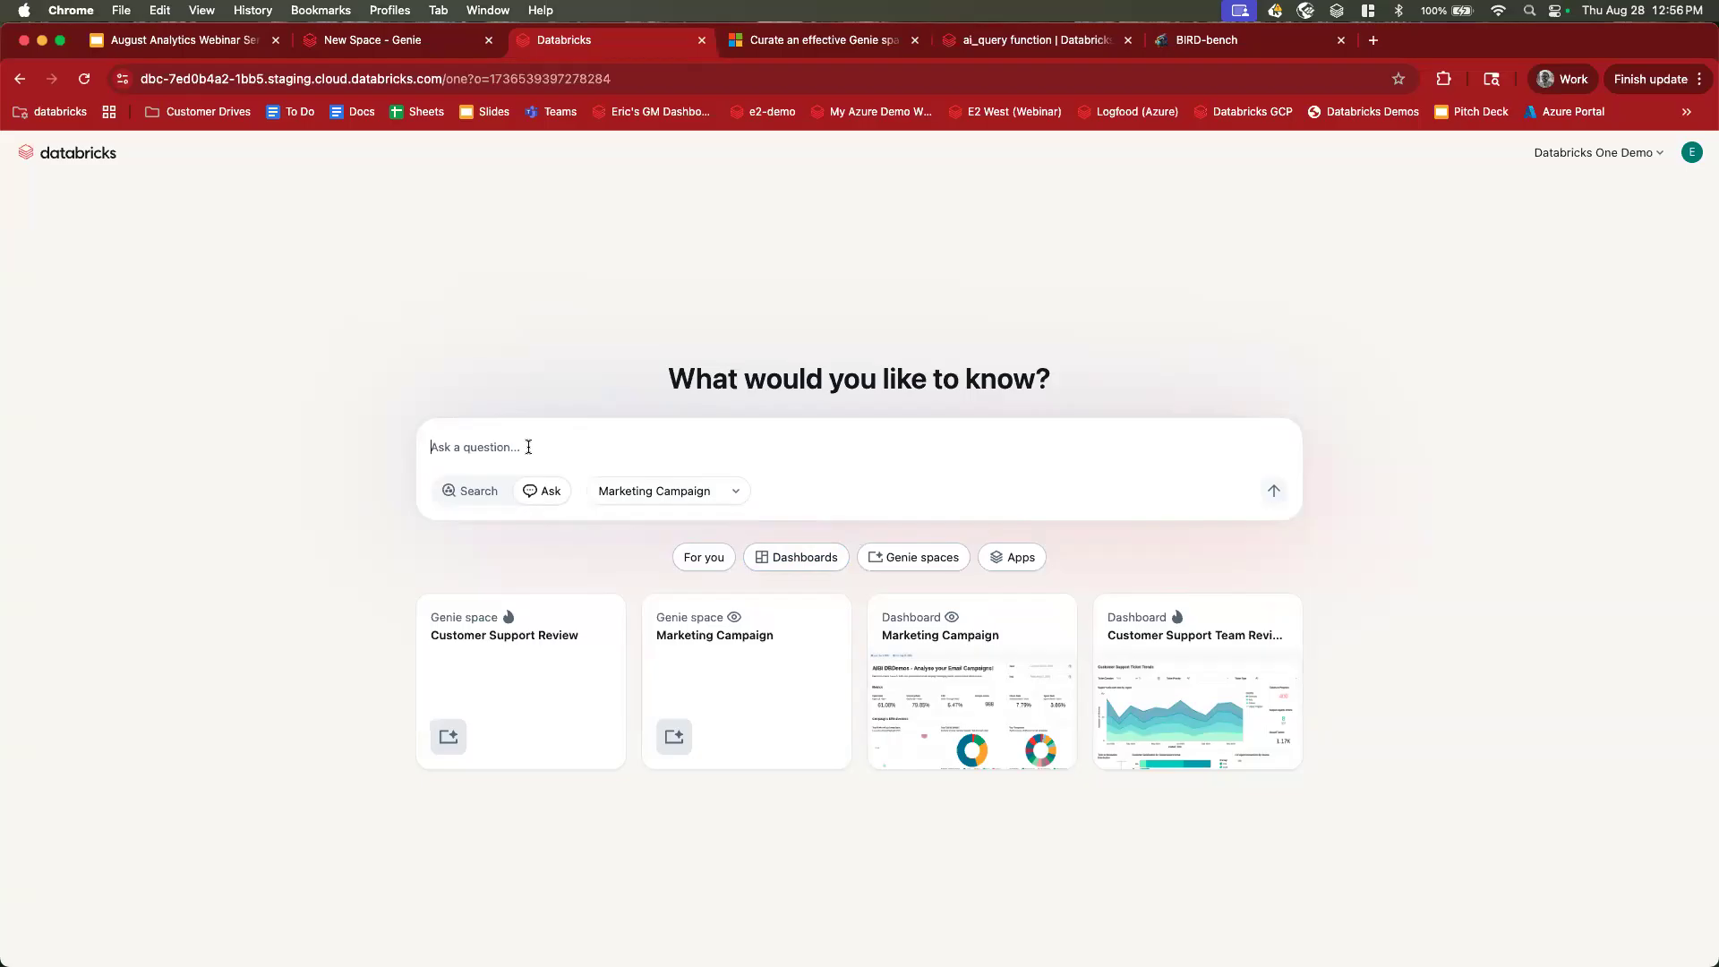
Ask Databricks One 'how many campaigns have we run in the last year'.
click(390, 41)
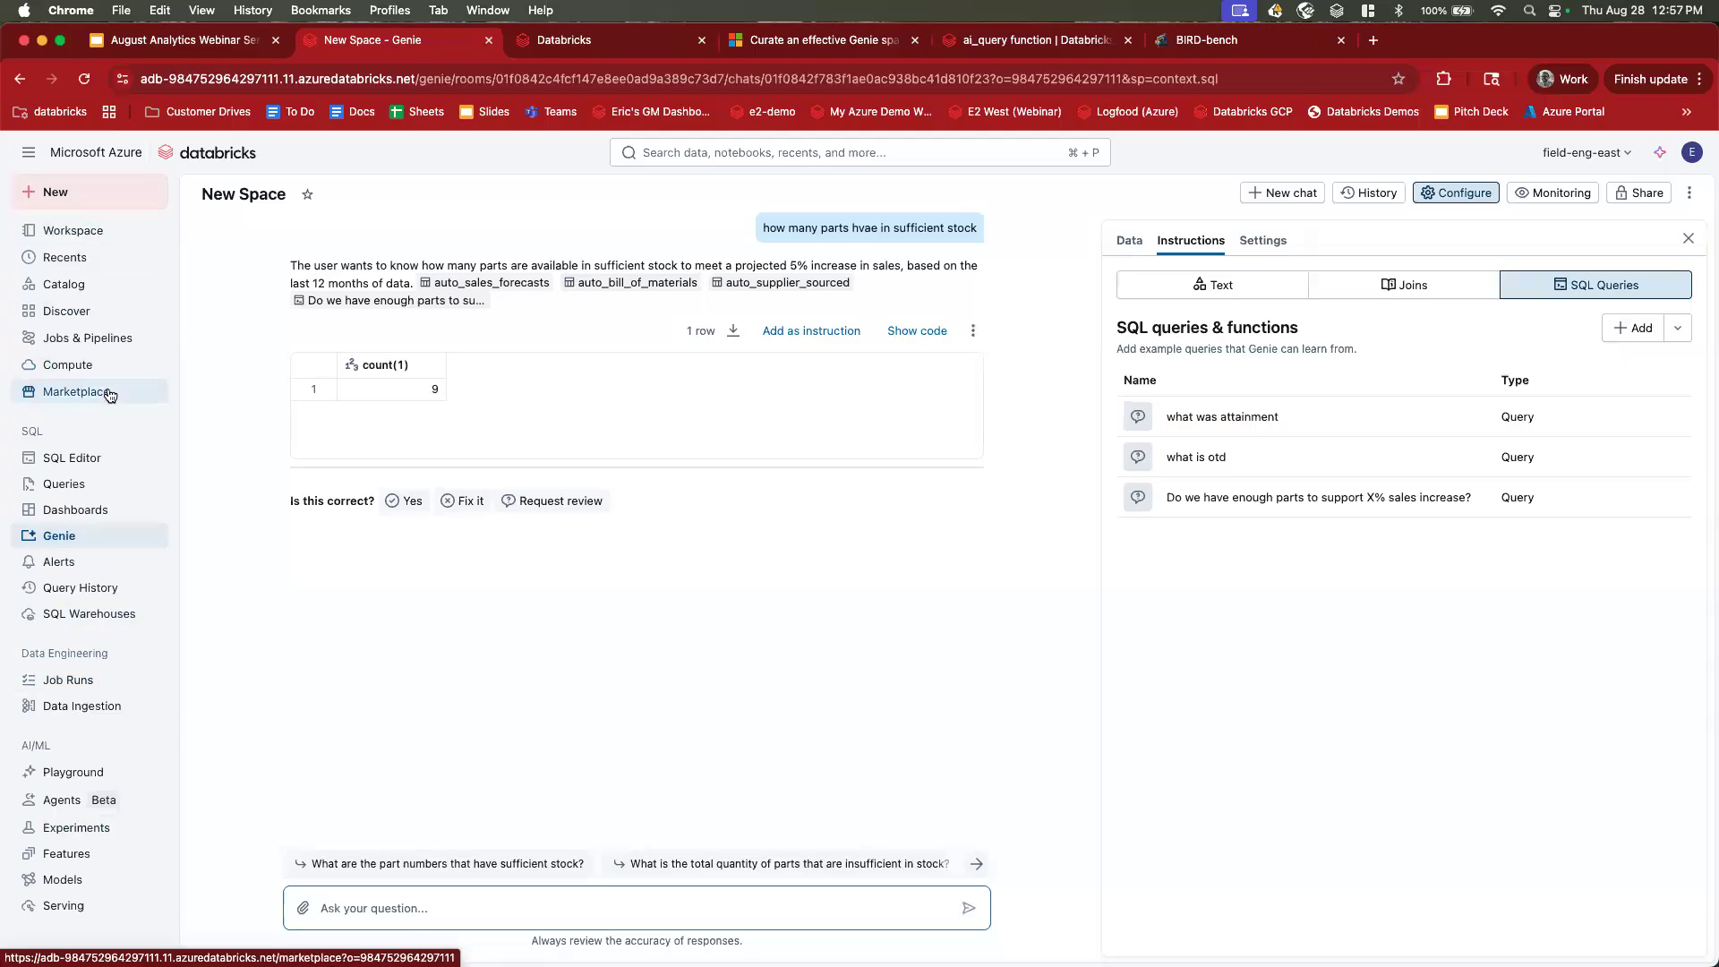
click(624, 39)
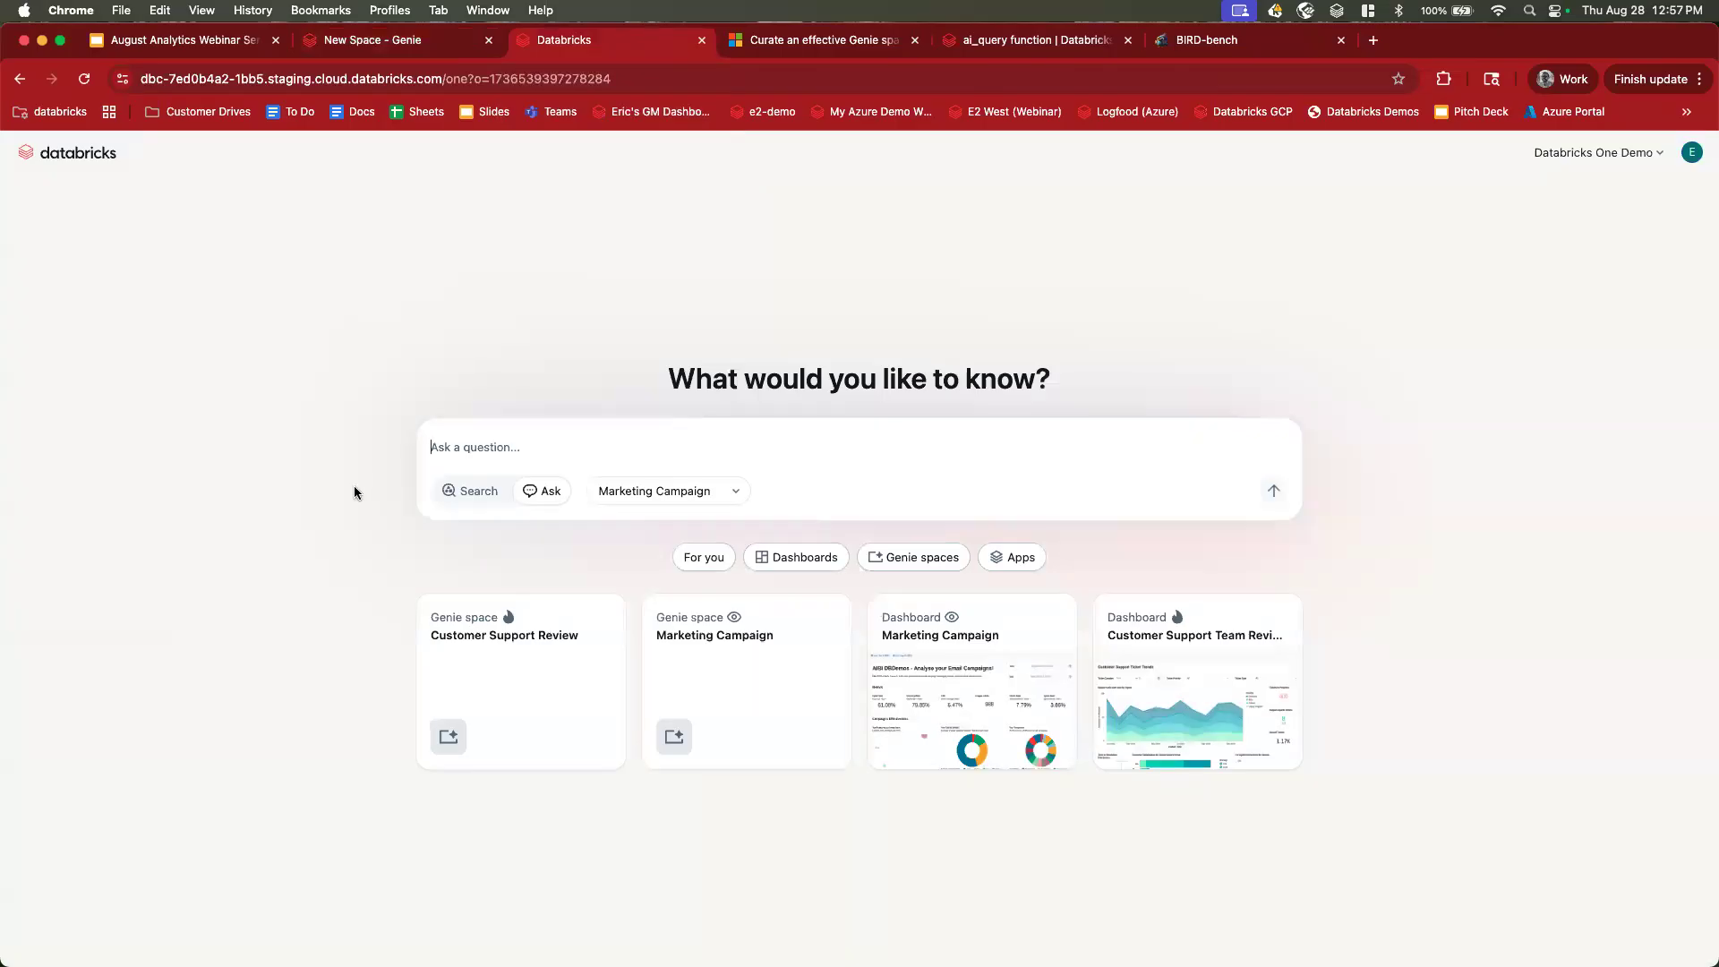
click(567, 459)
text(how many campaings hvae we run in the last year)
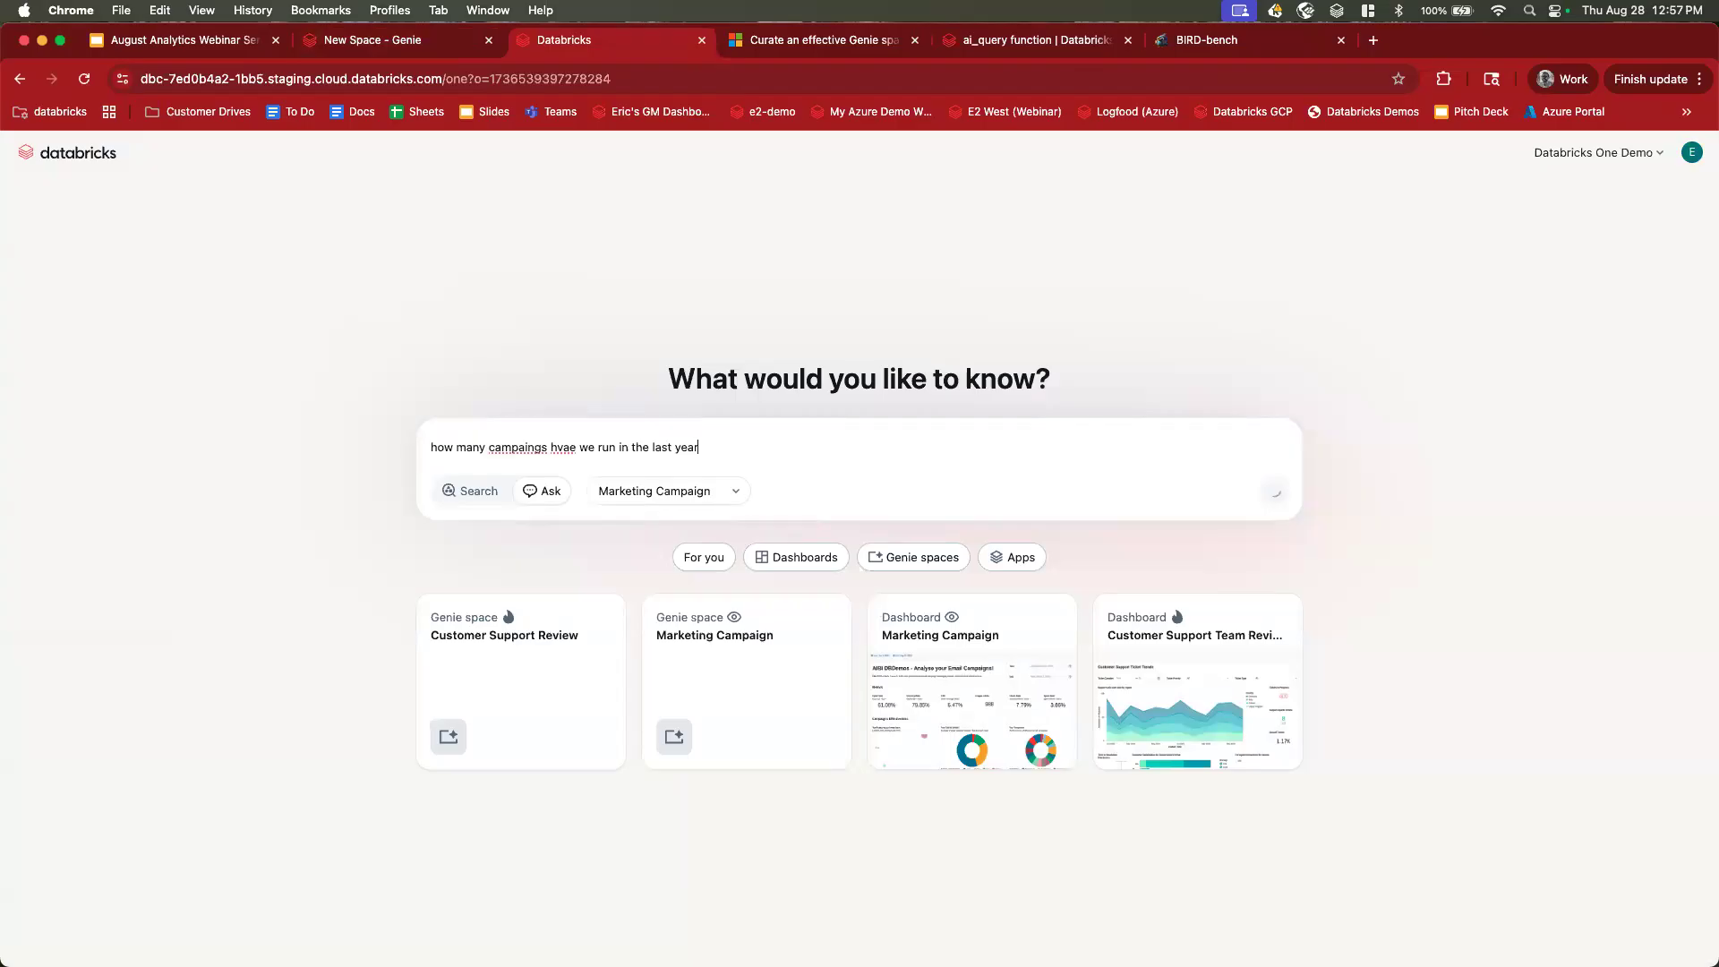
key(Return)
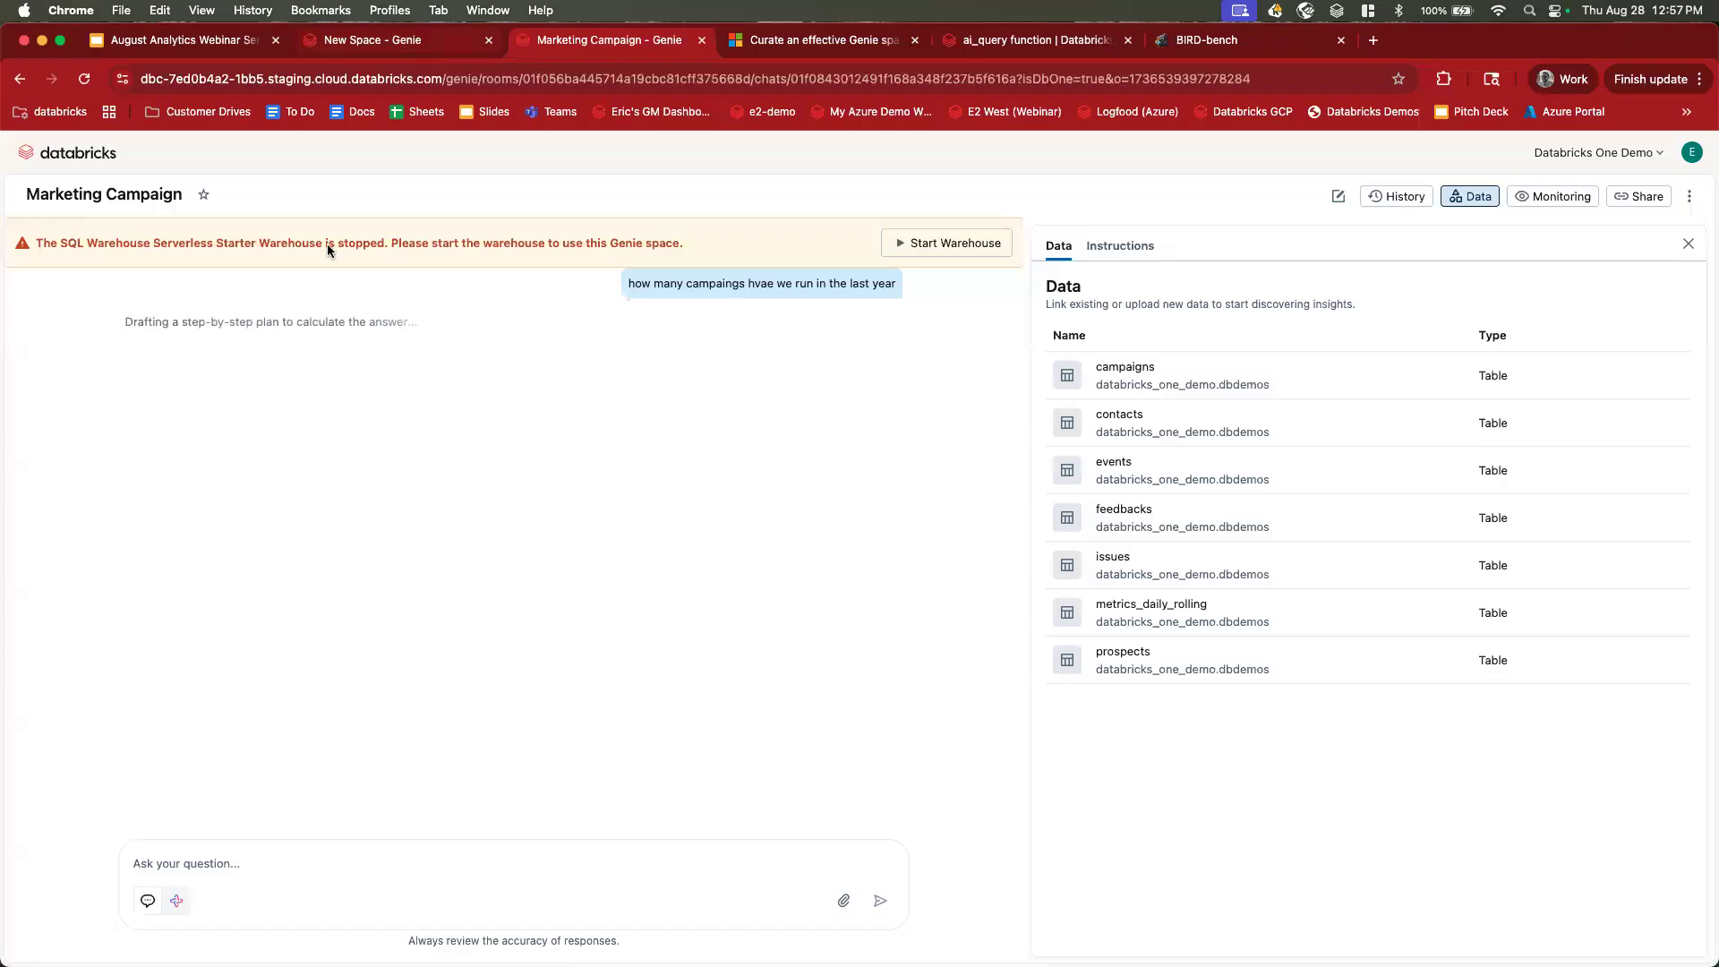
Leave the campaign answer and return to the New Space Genie chat.
click(19, 78)
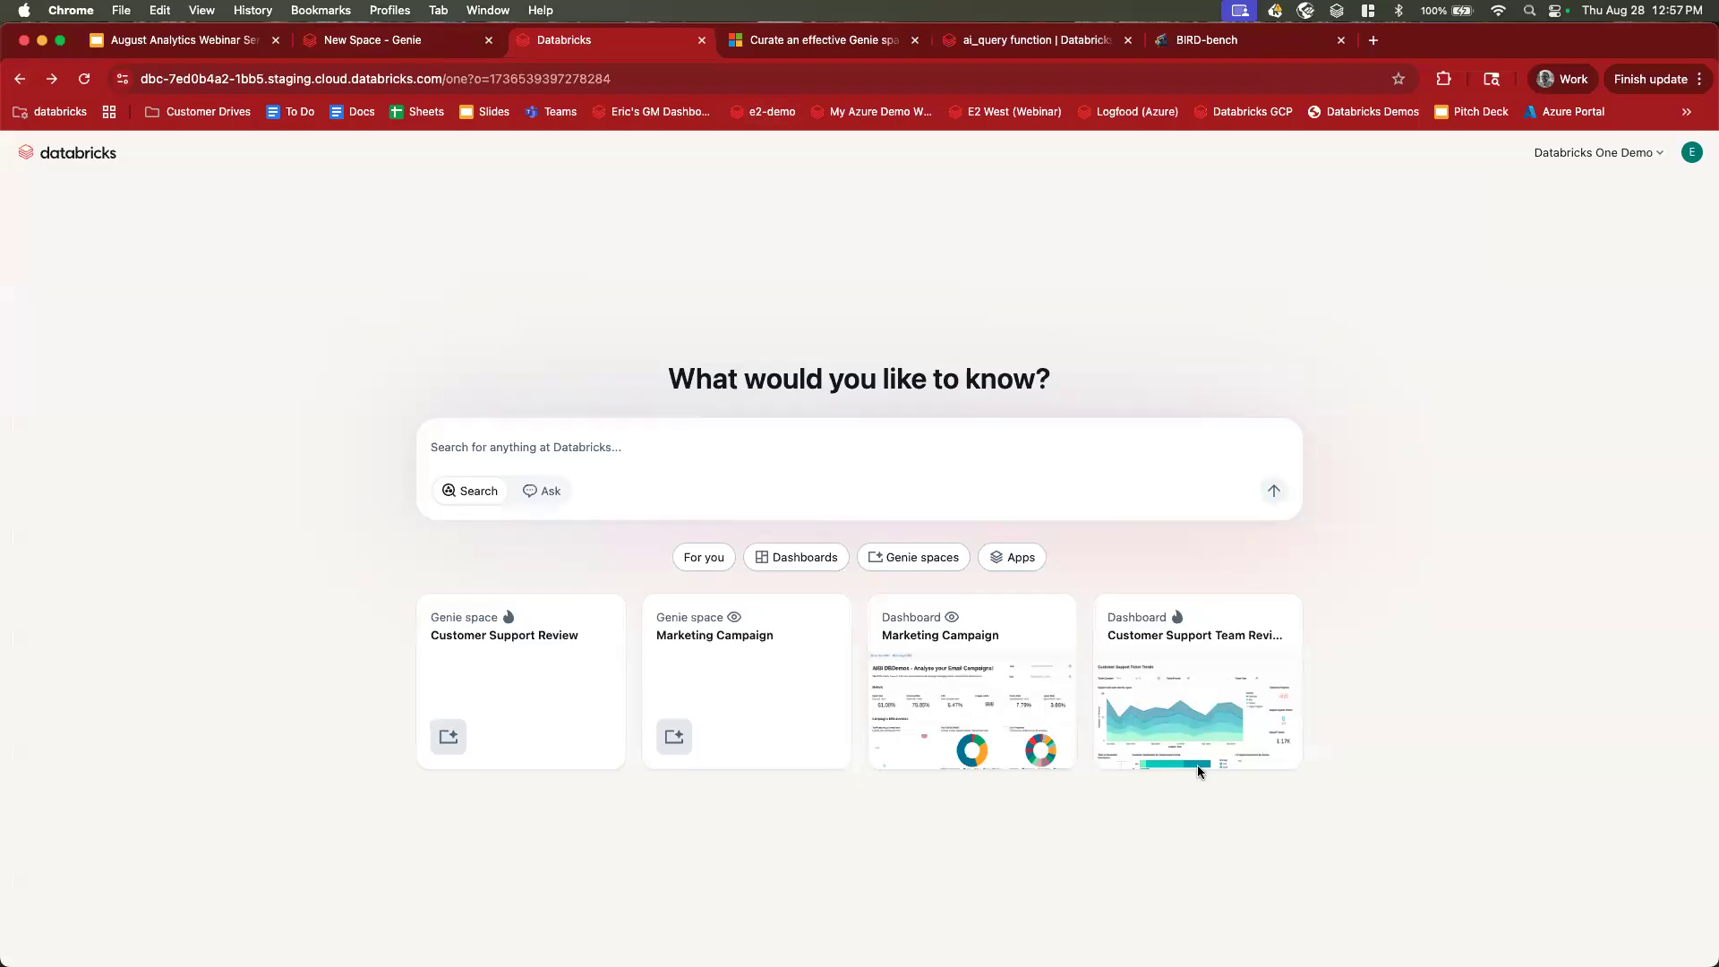
key(super+Tab)
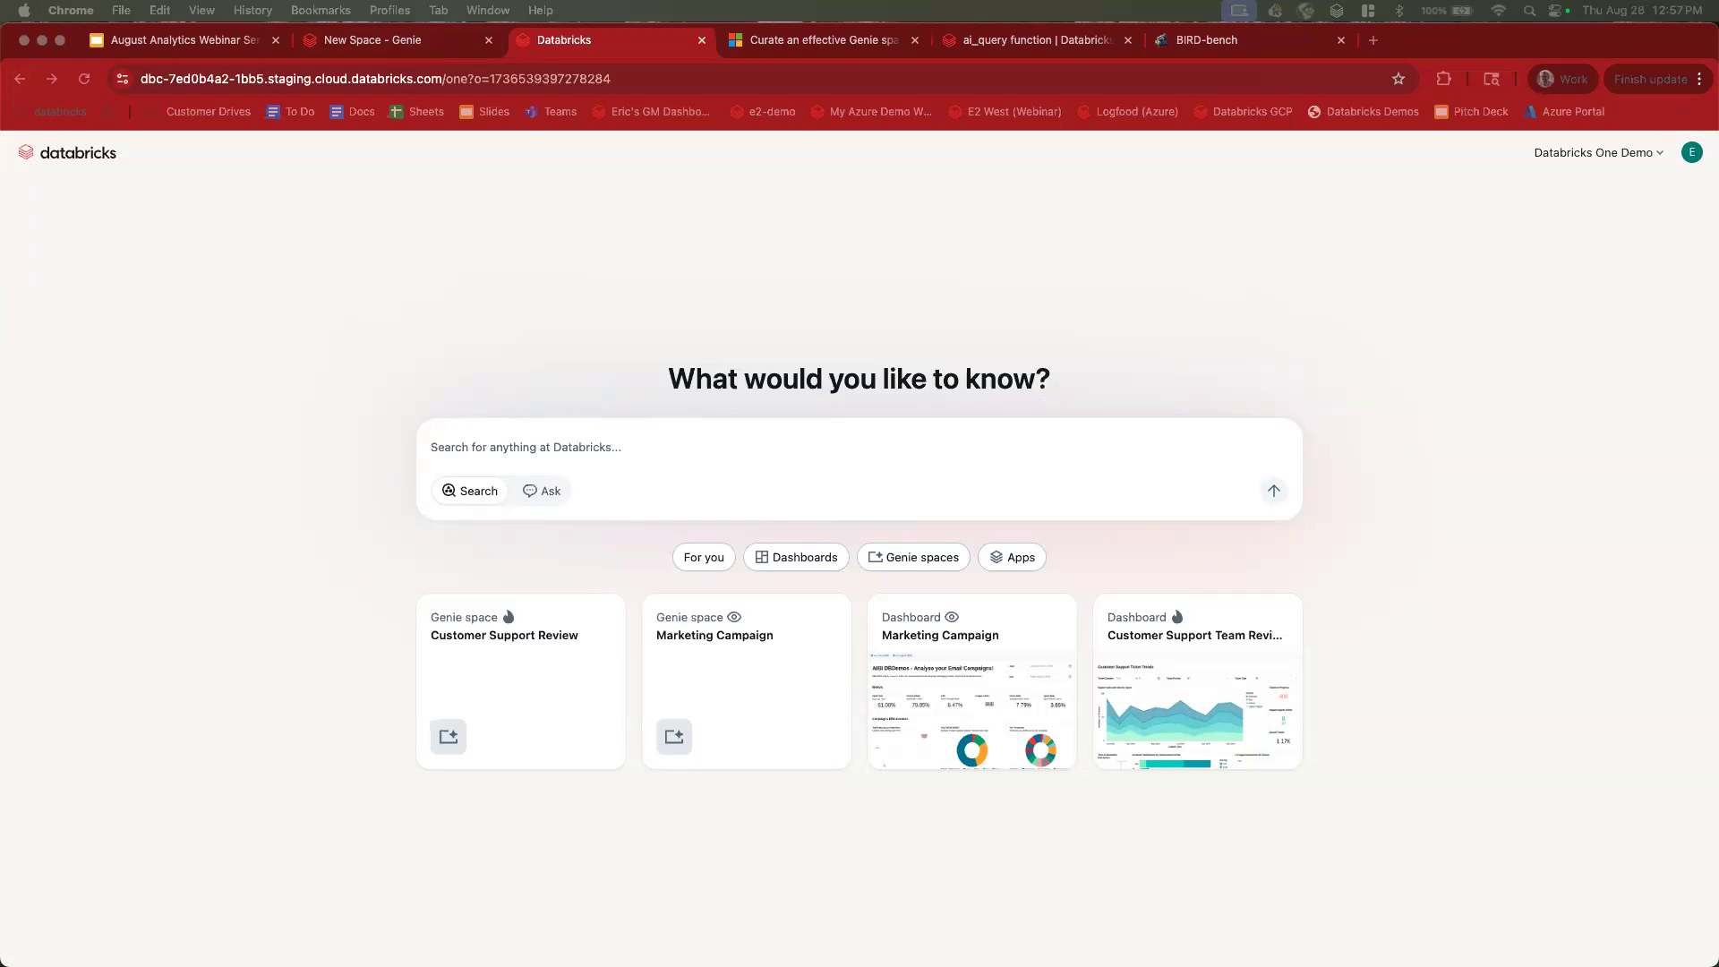
click(421, 43)
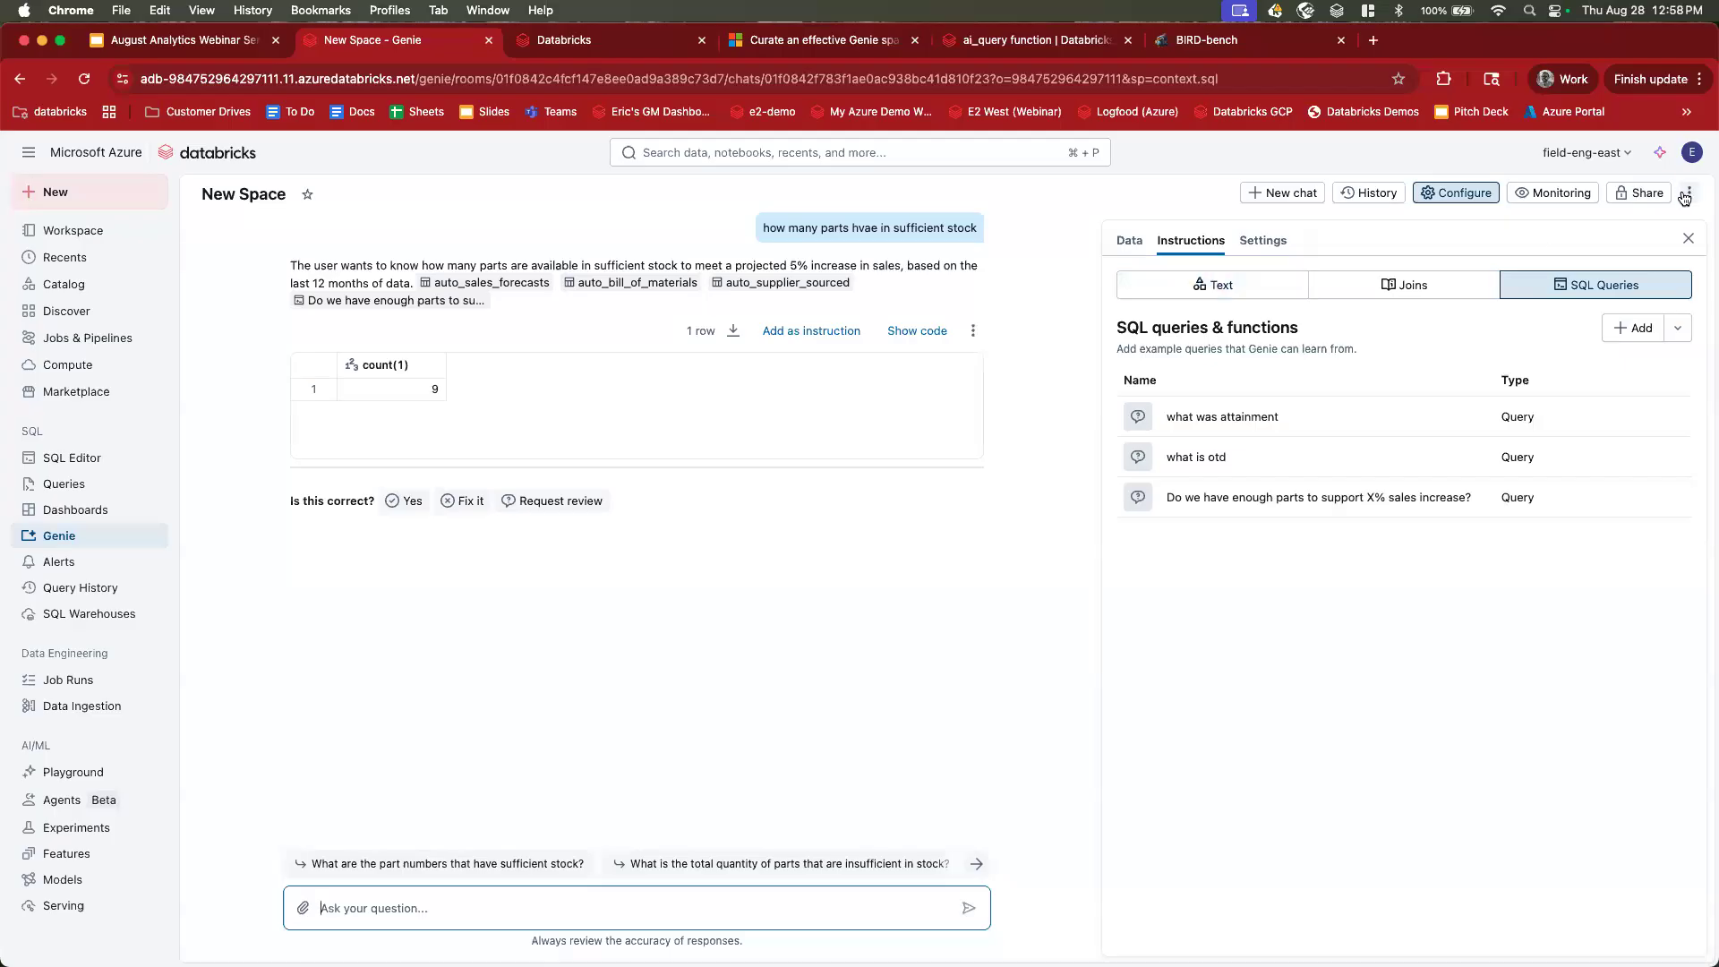
Mark the latest stock answer as correct, then review New Space's monitoring history.
click(1379, 194)
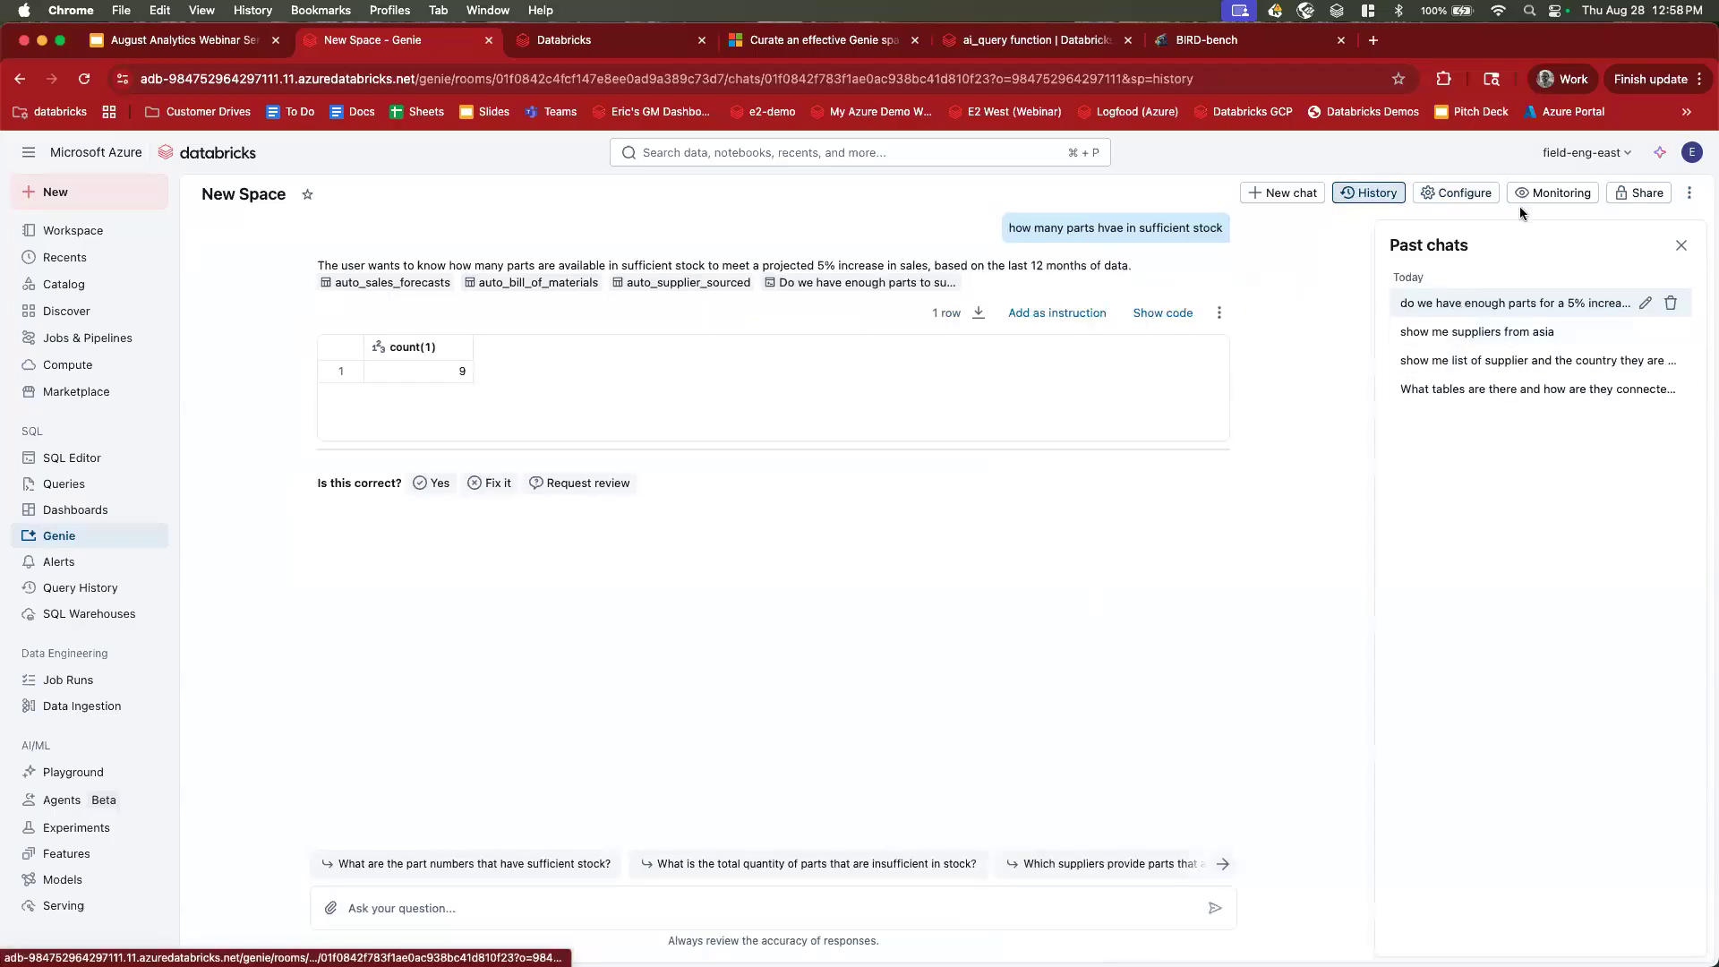
click(1560, 194)
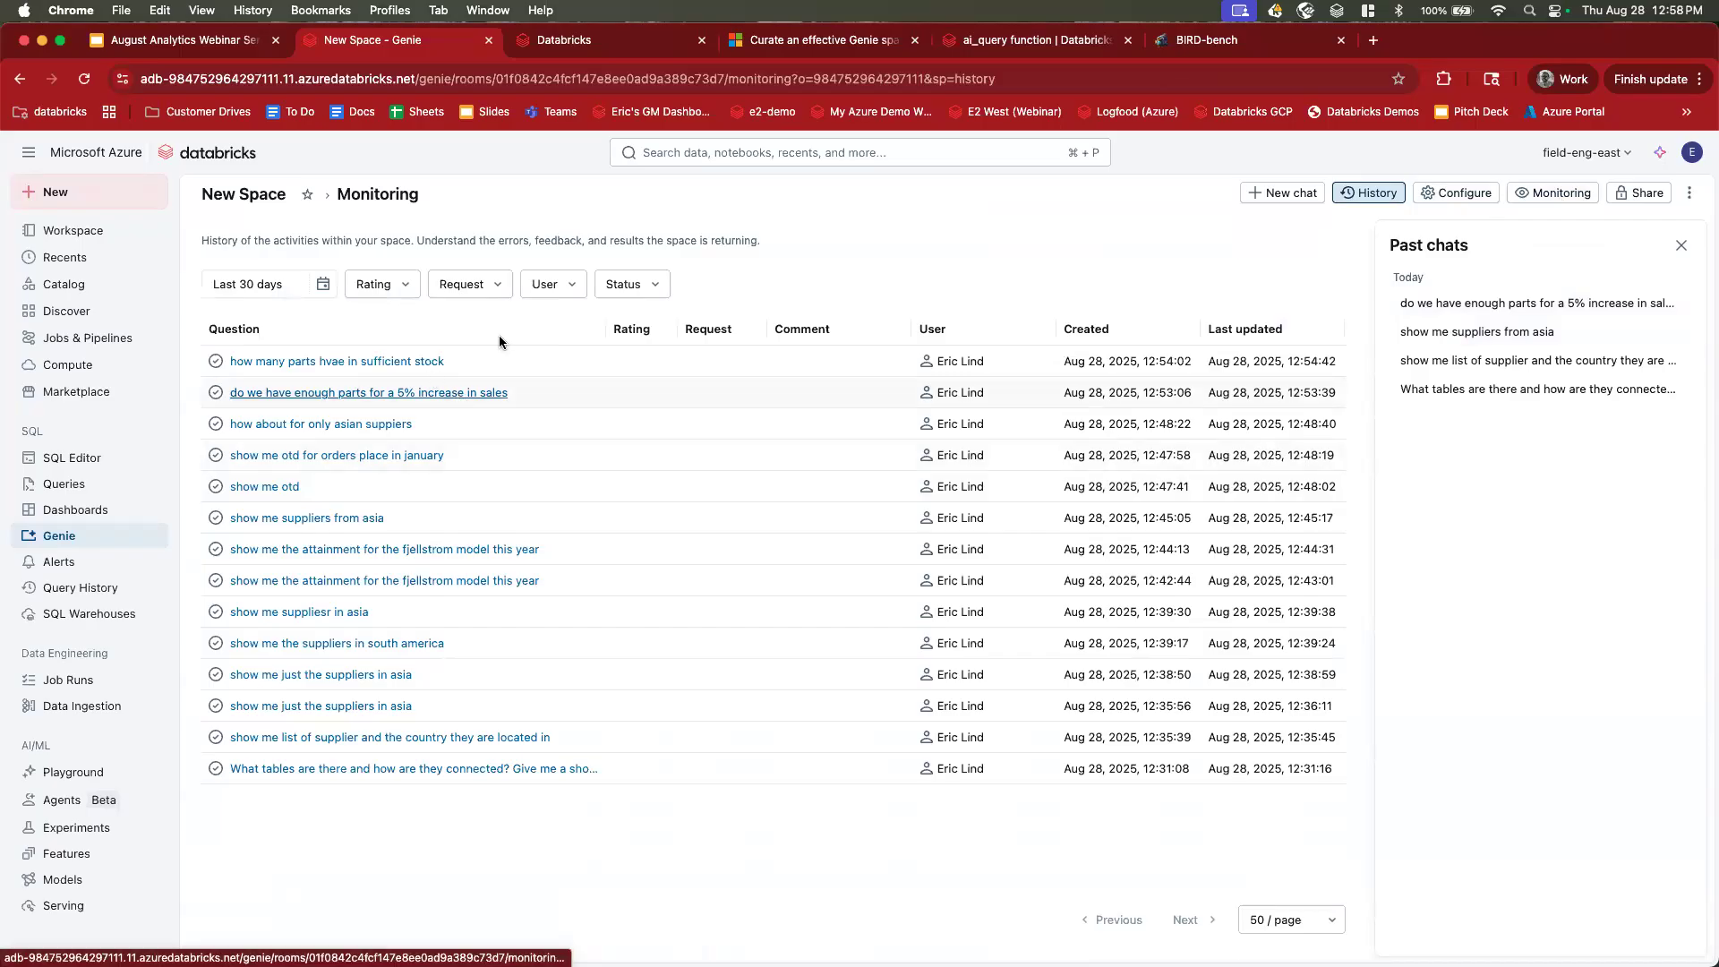
click(1455, 303)
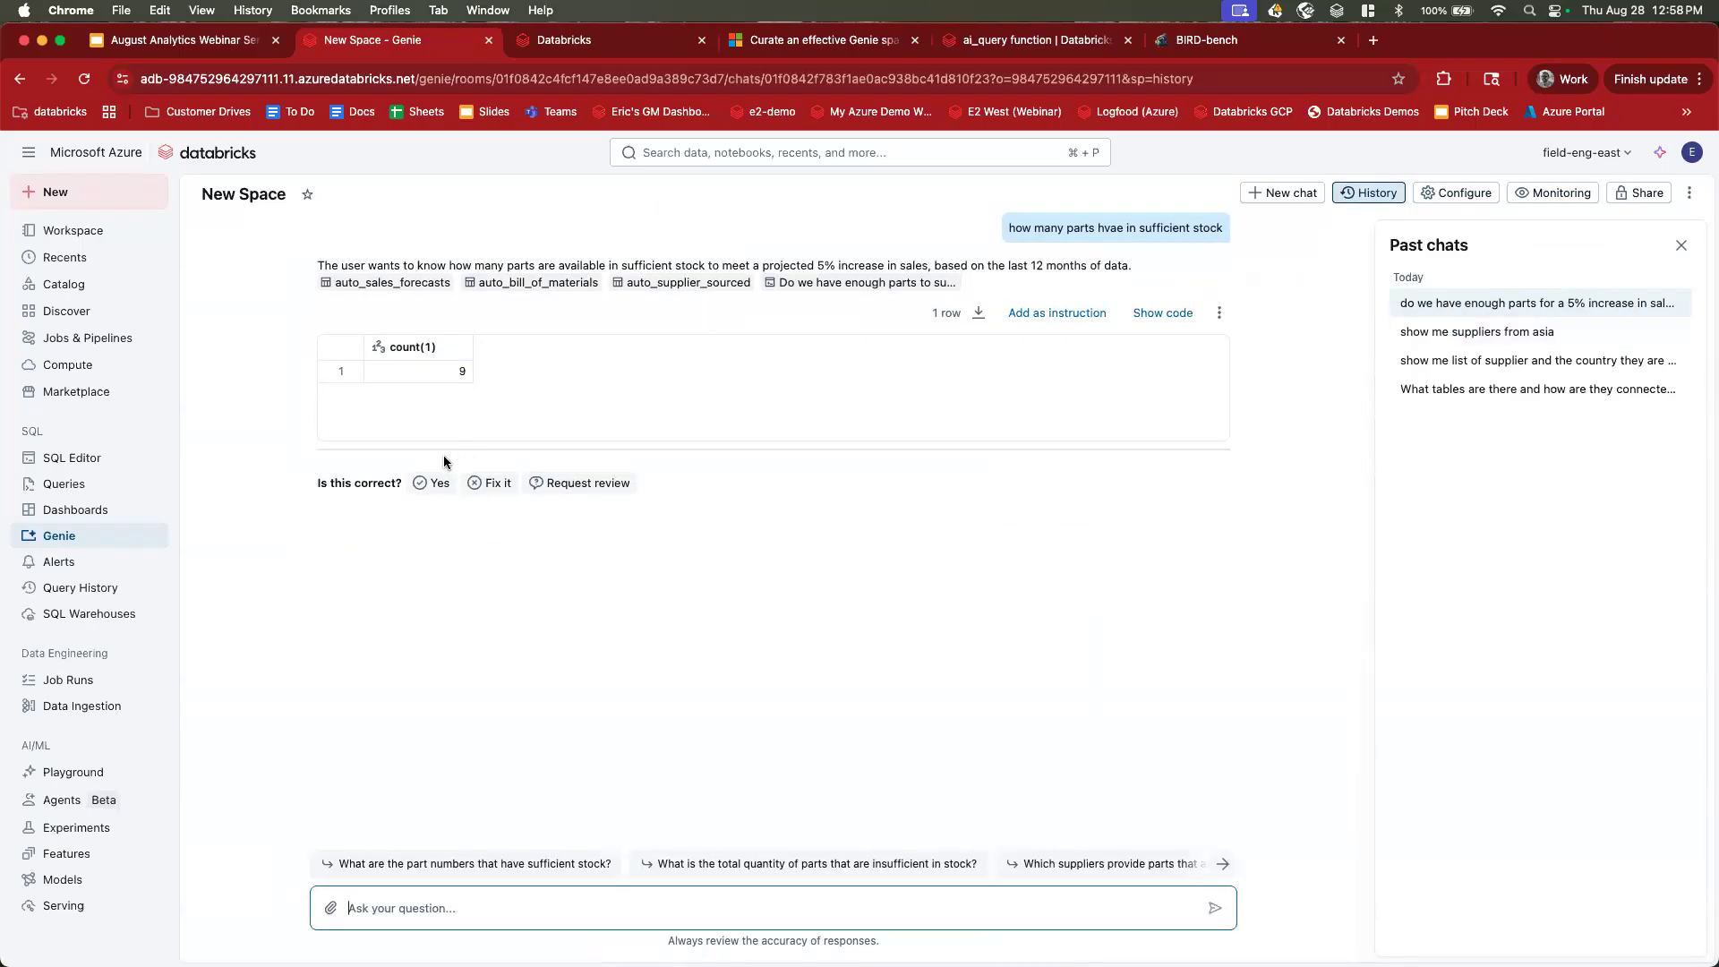
click(426, 484)
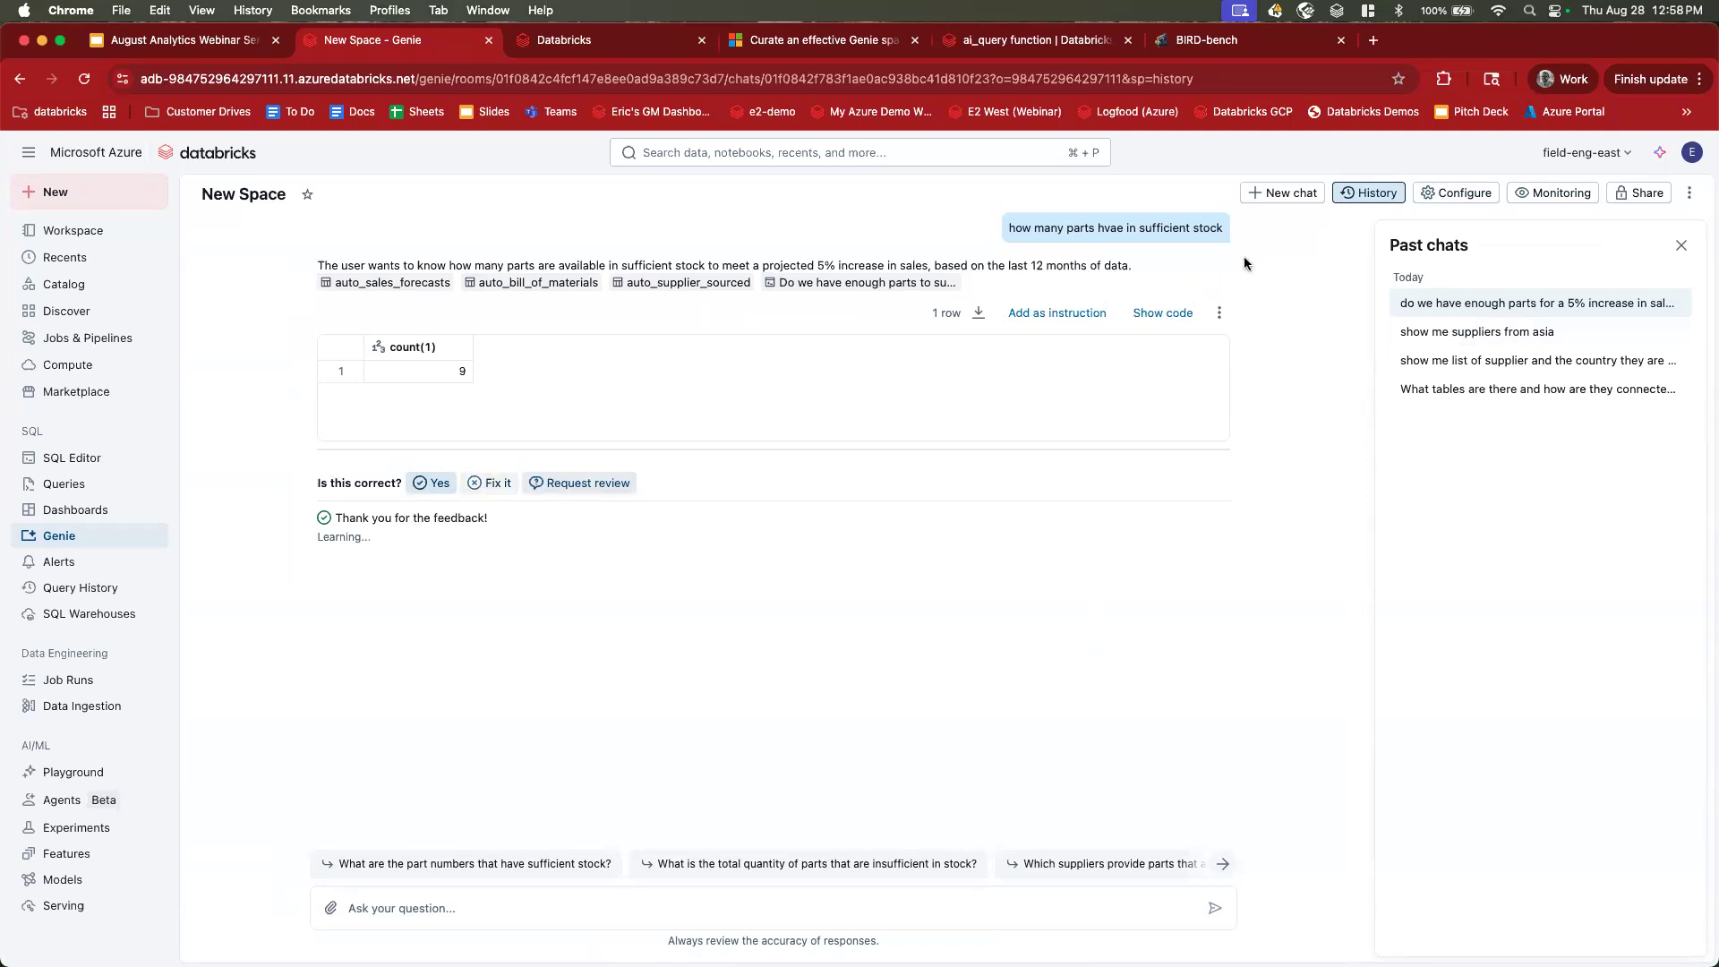
click(1553, 192)
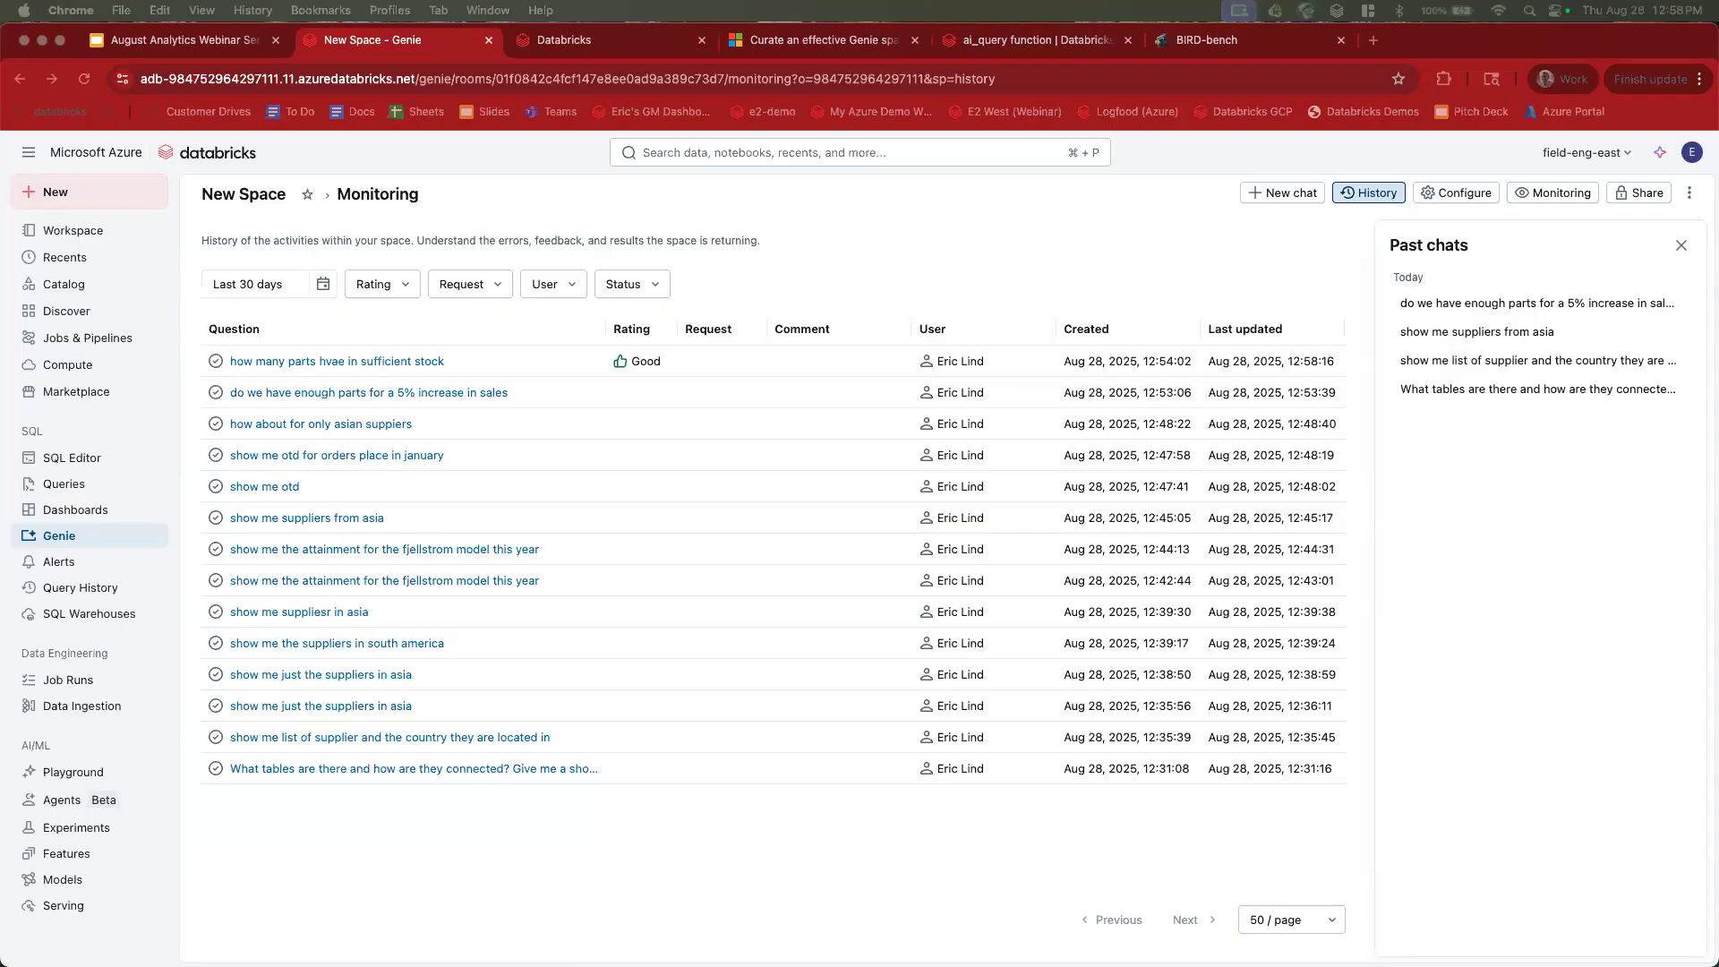
Check that New Space has zero benchmark questions, then go back to the spaces list.
click(1689, 194)
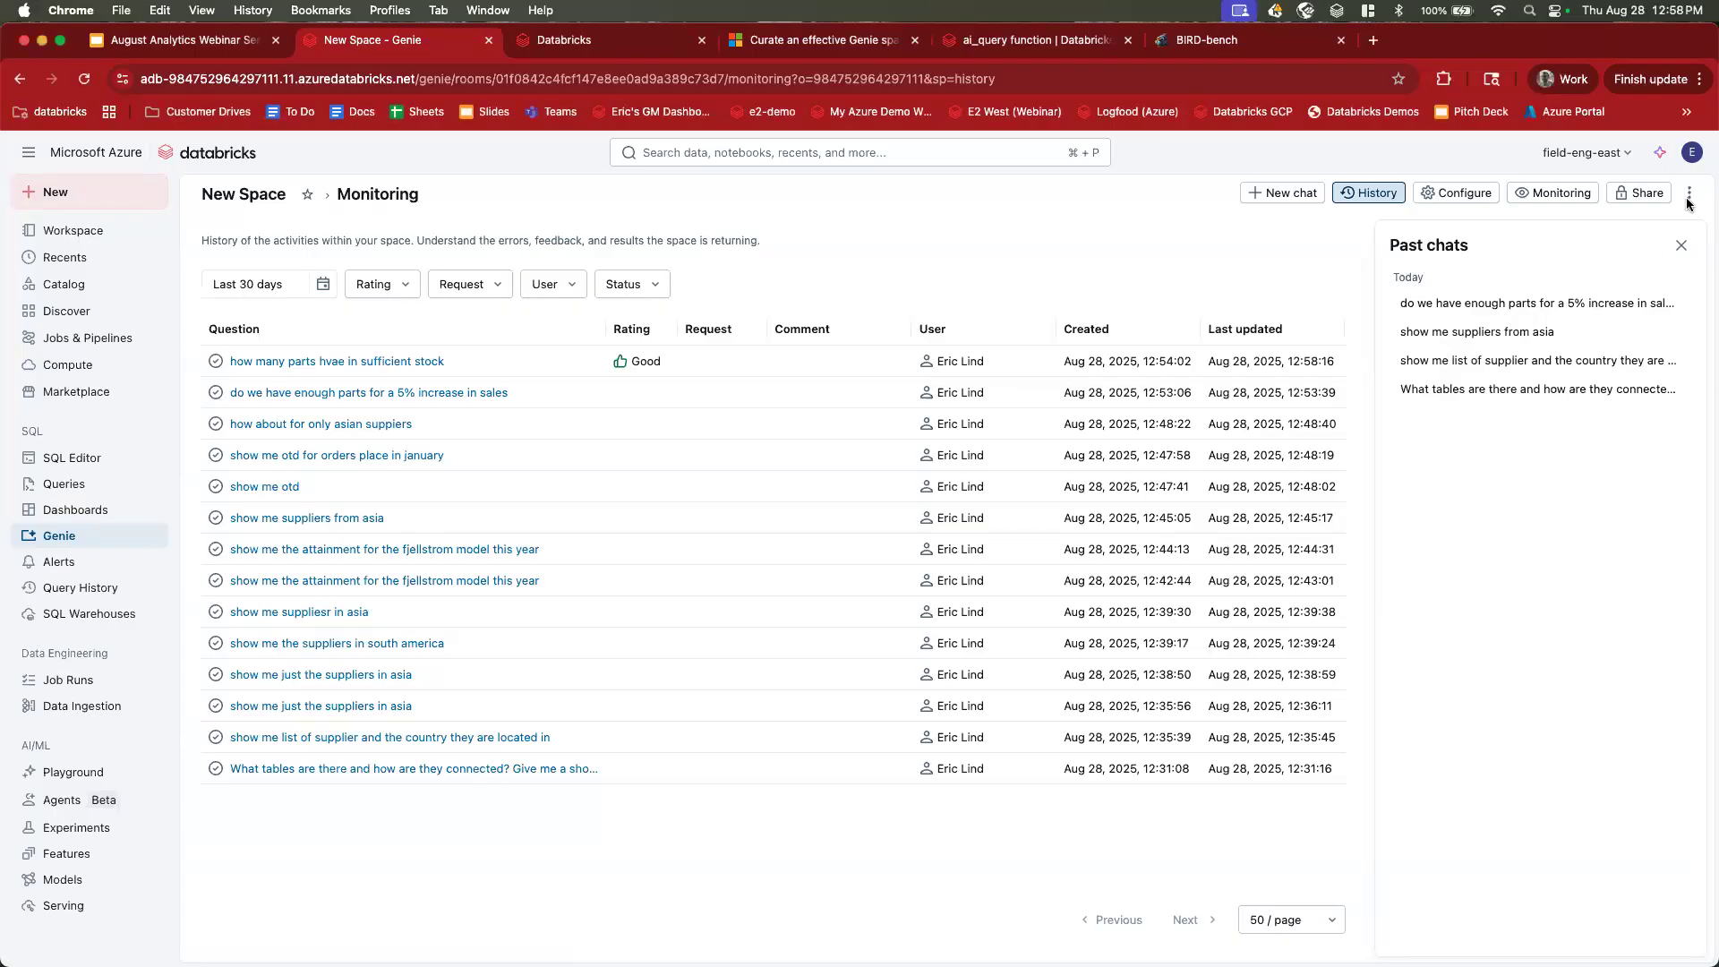
click(1625, 225)
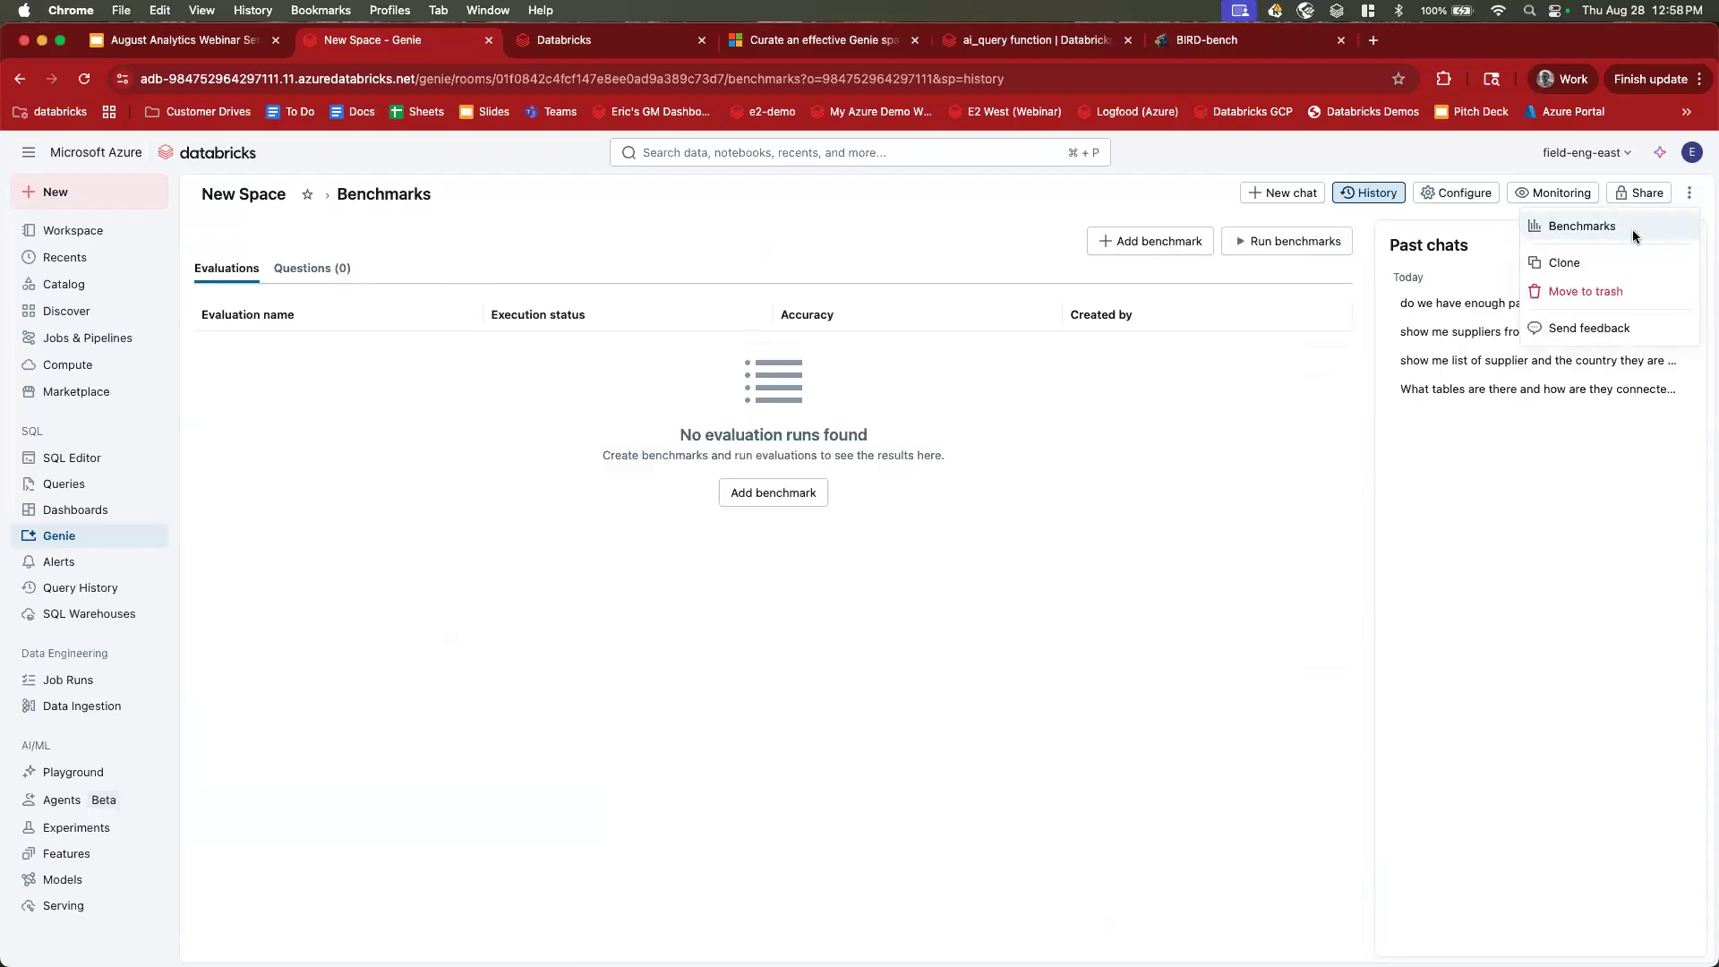
click(334, 271)
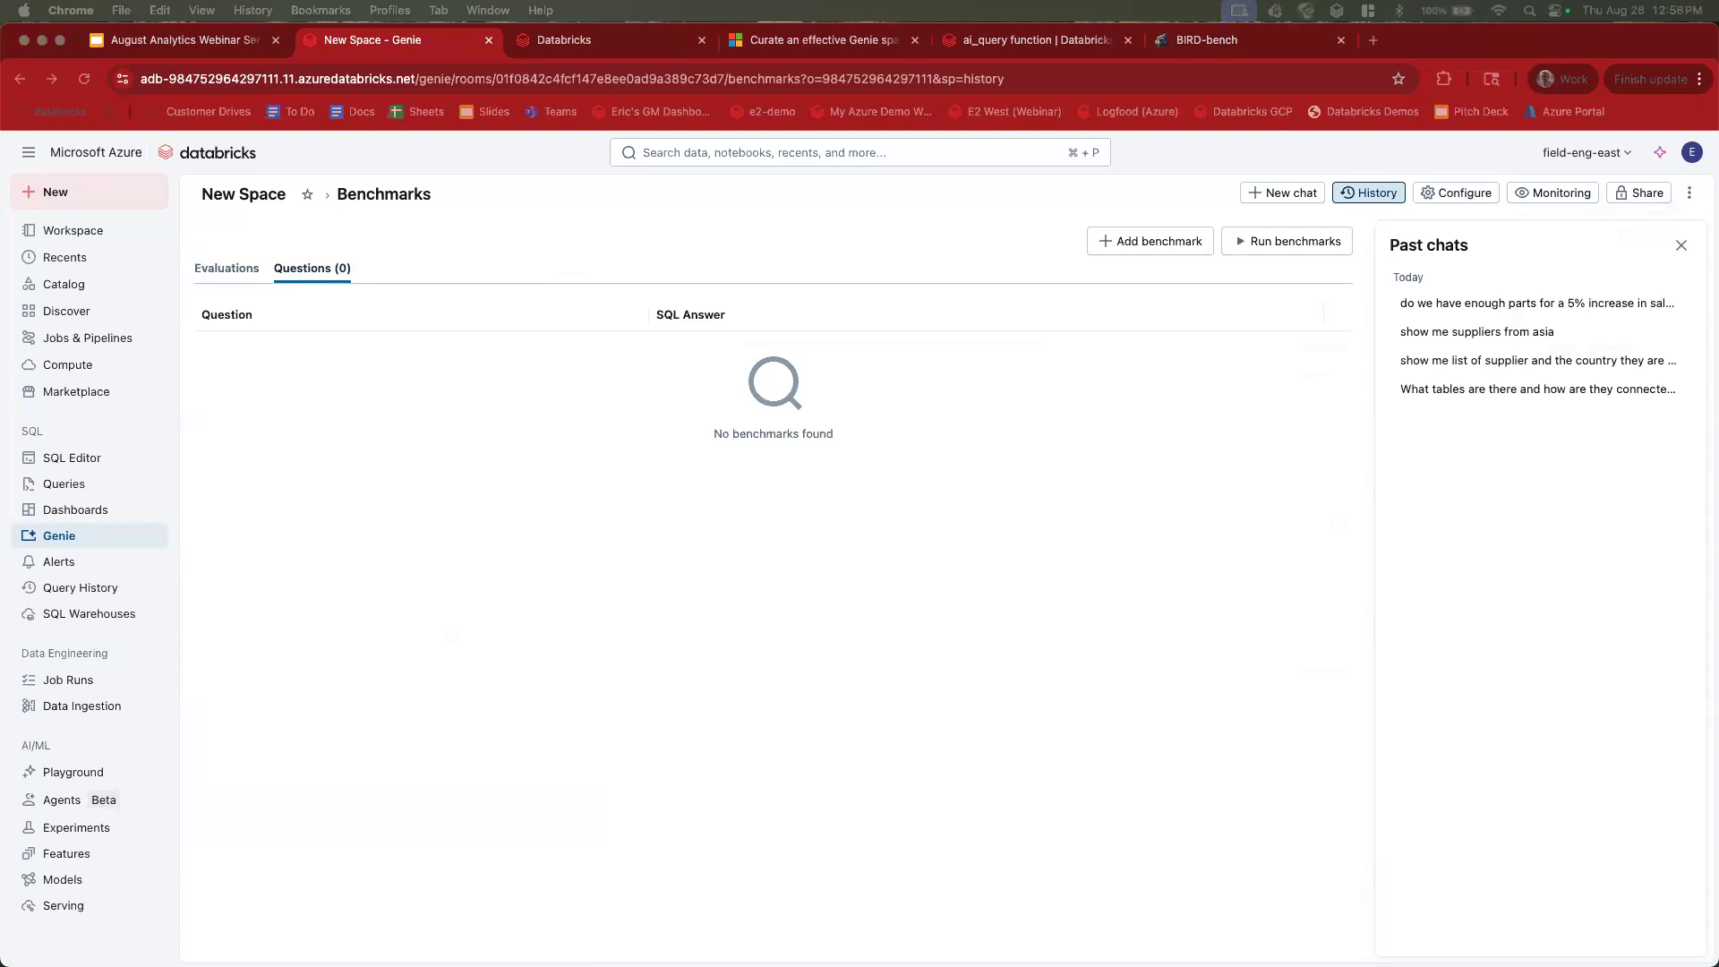
click(75, 535)
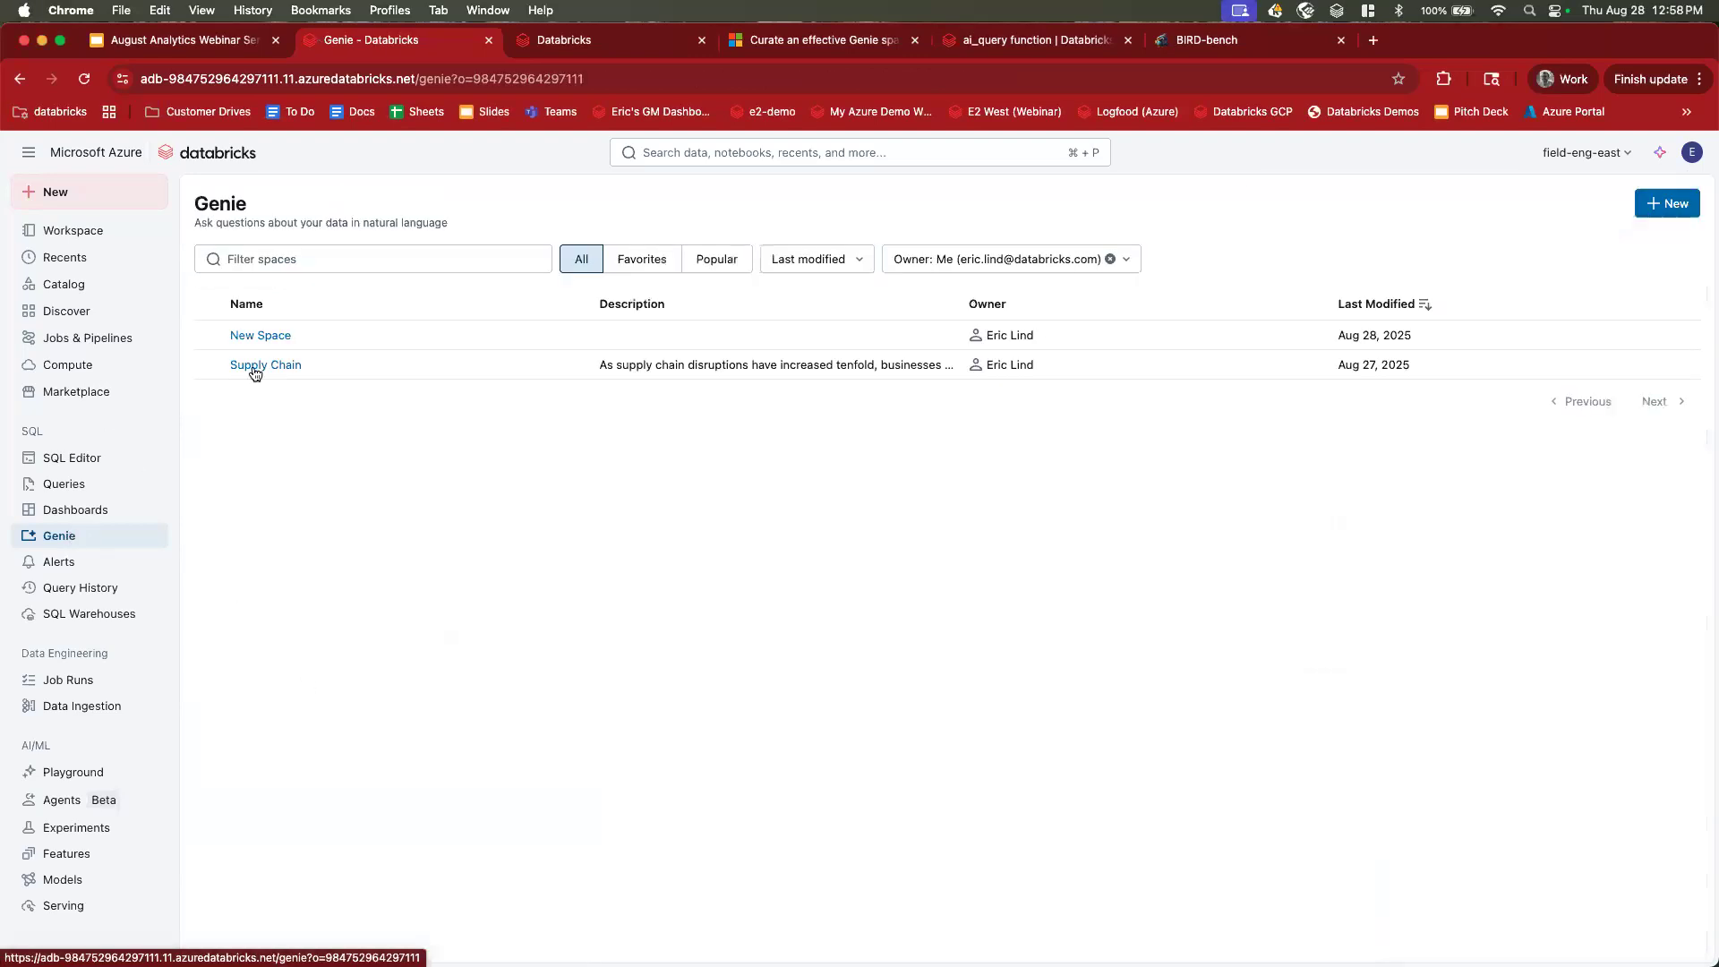
Open the Supply Chain space's benchmarks and list its four questions.
click(257, 367)
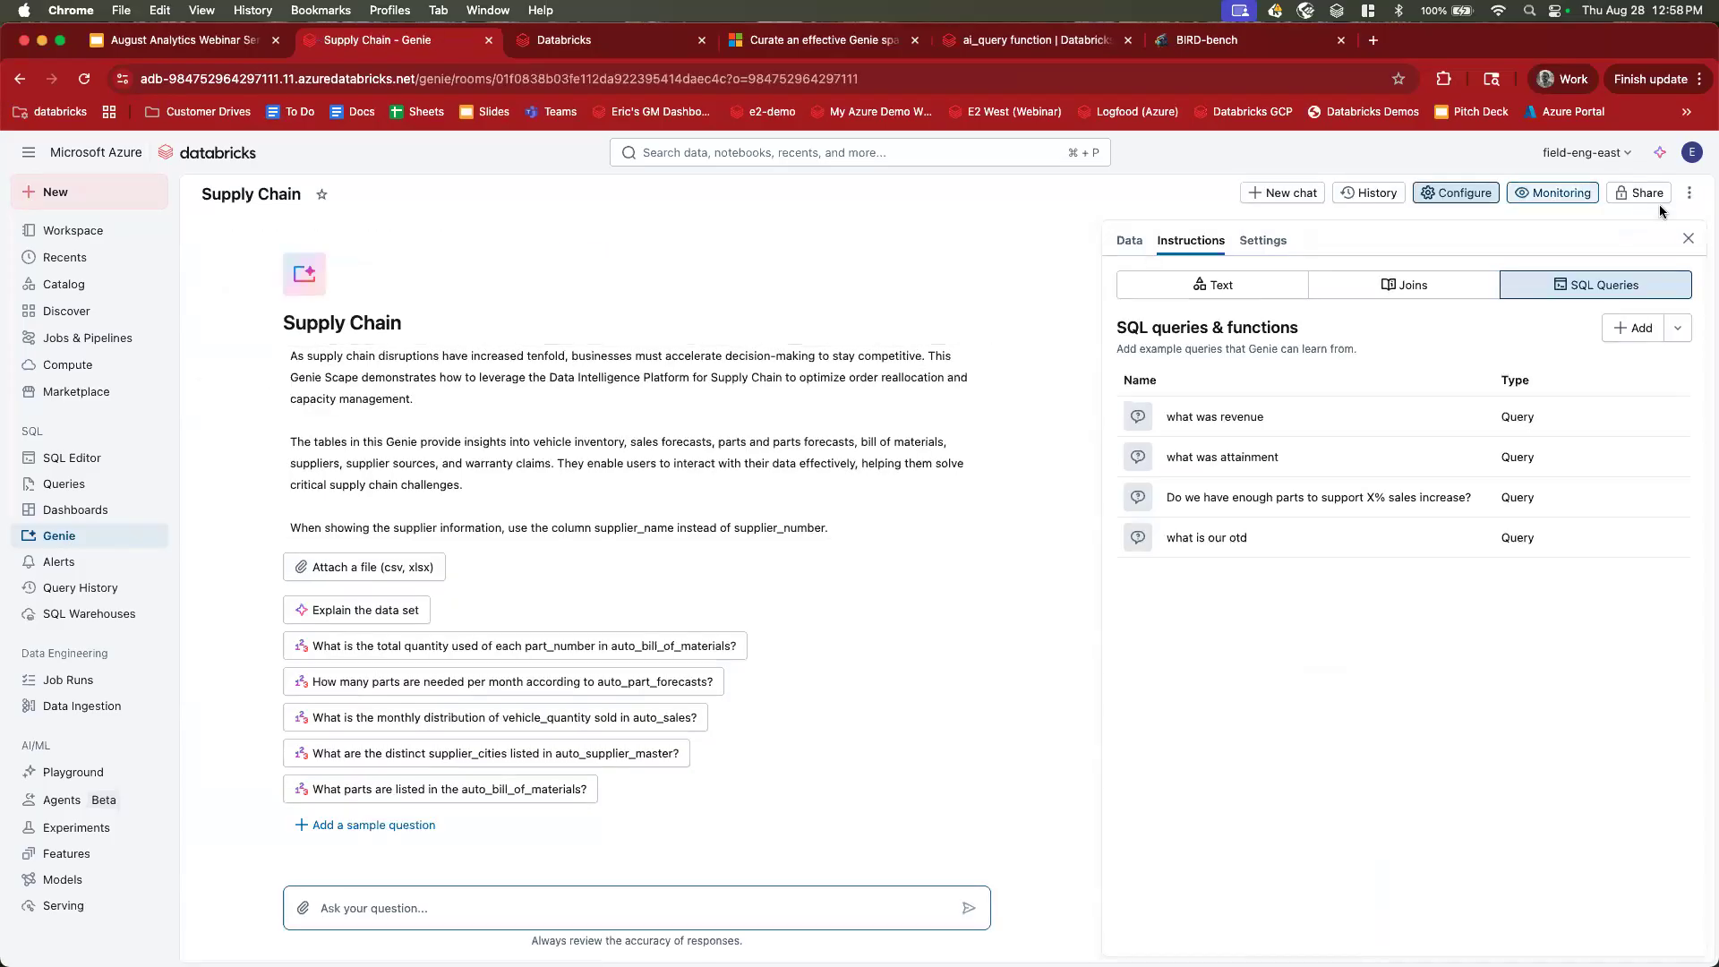
click(1689, 193)
click(1595, 226)
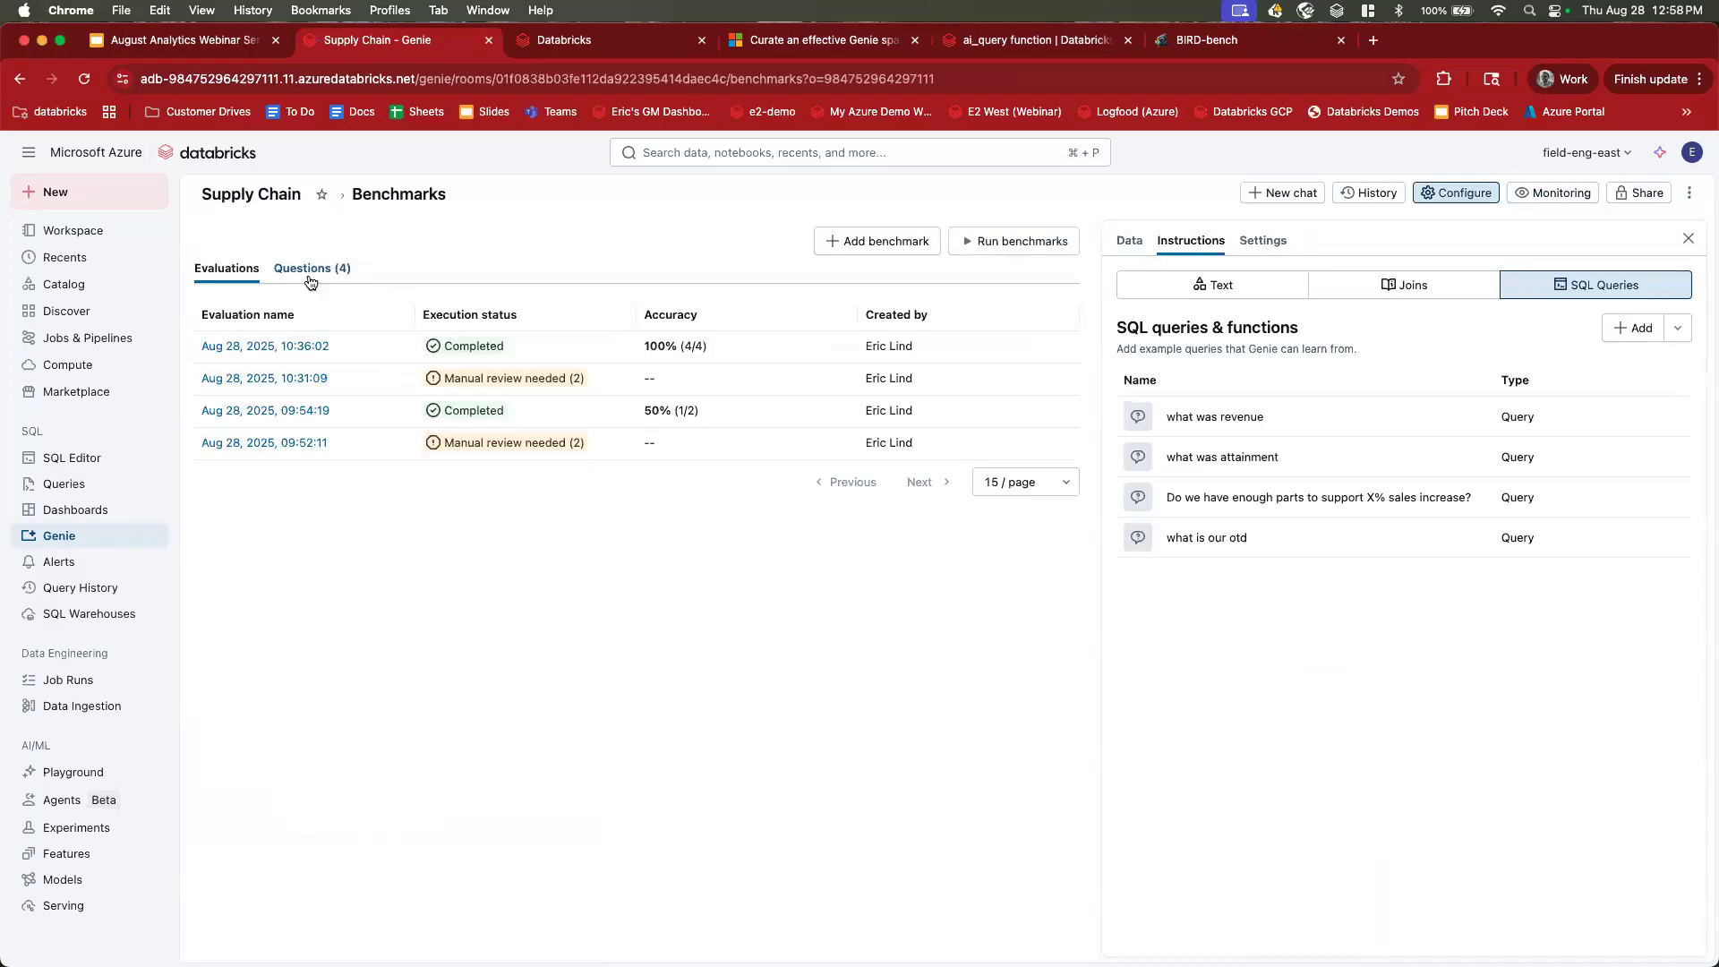
click(310, 270)
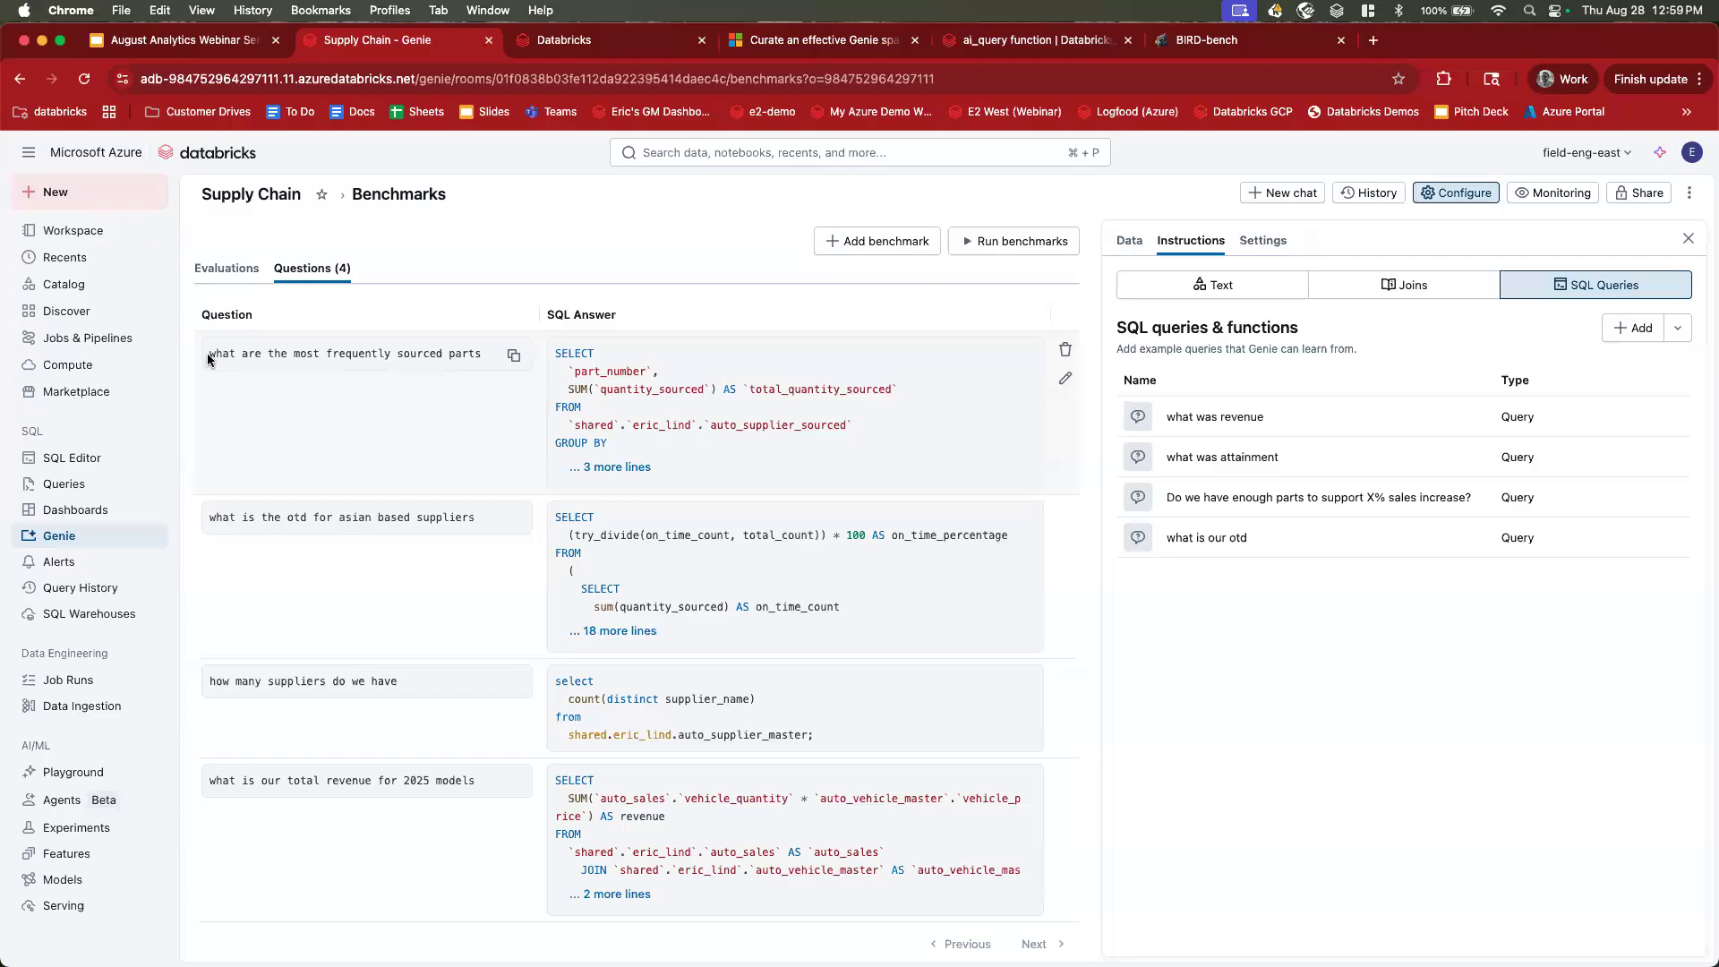
Highlight each benchmark question's text, then start a new benchmark.
drag(209, 352, 481, 354)
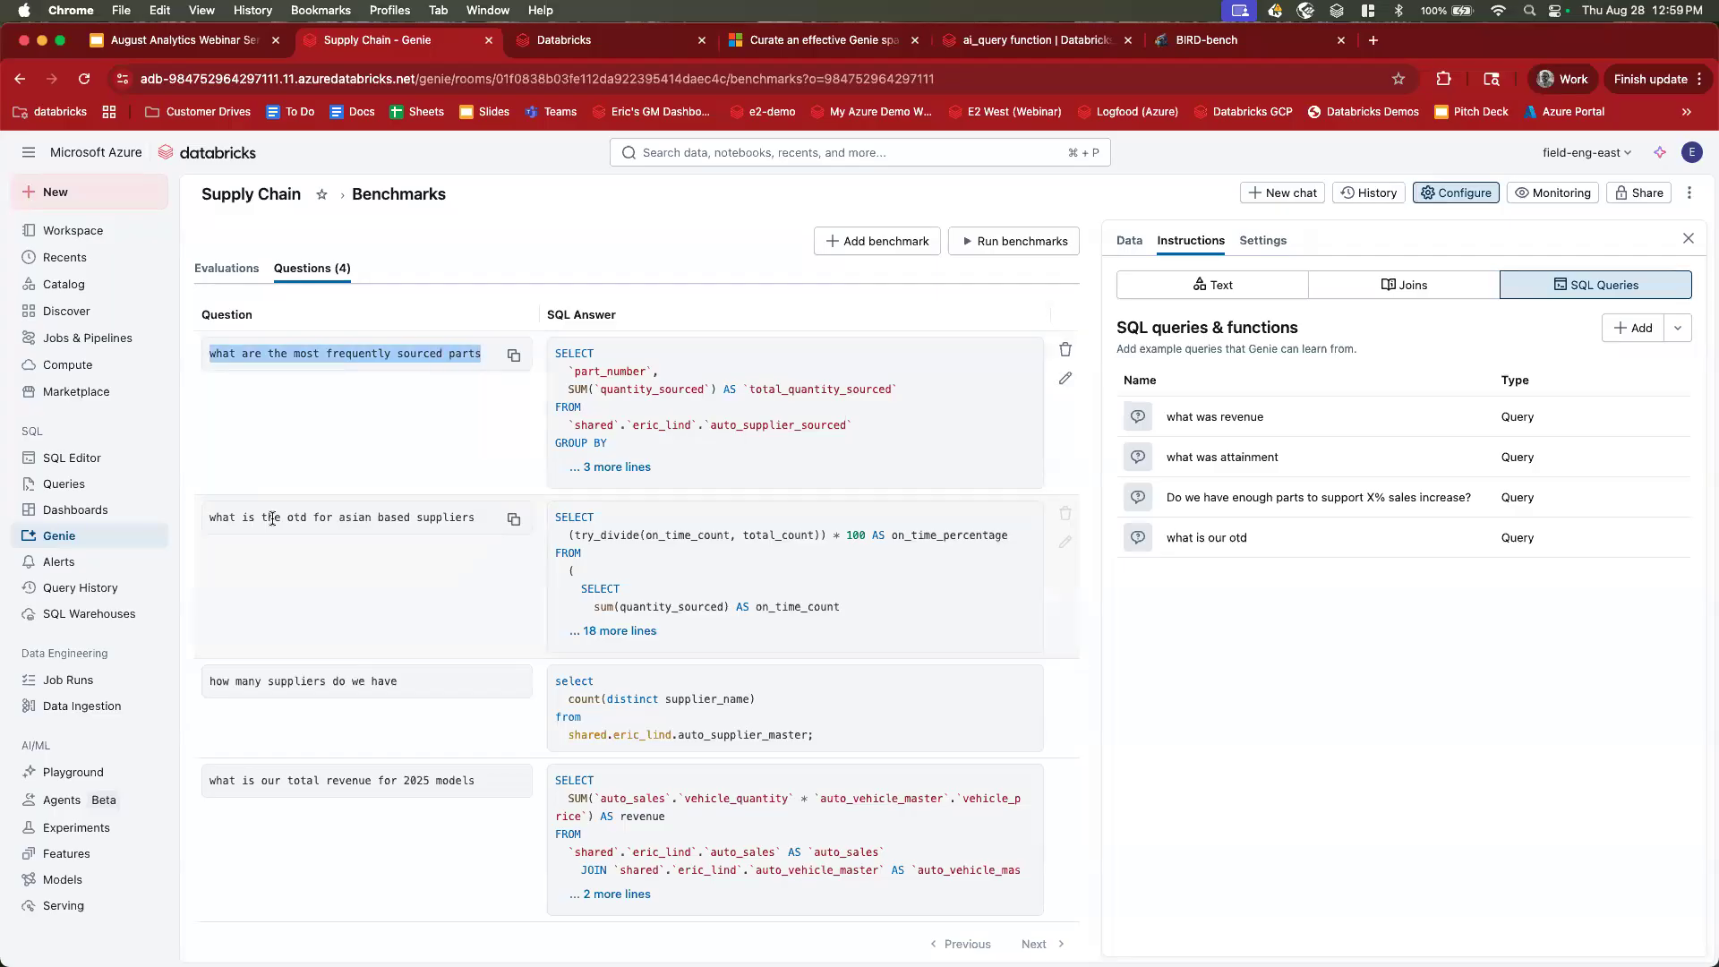
drag(214, 516, 485, 509)
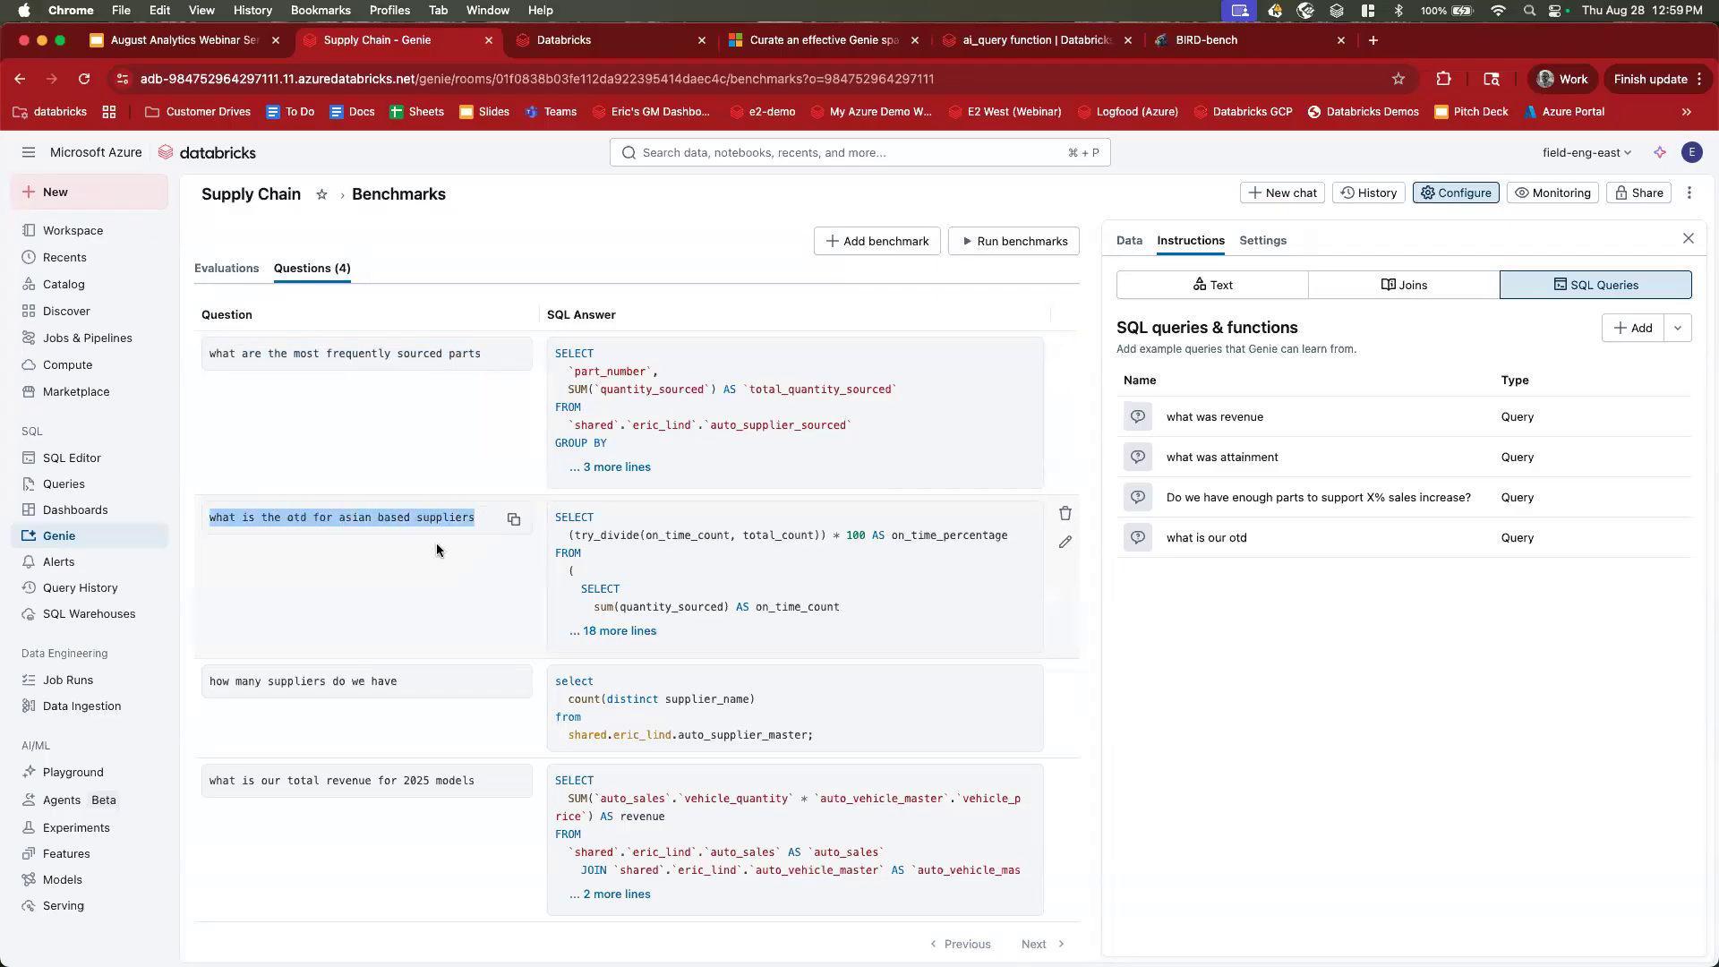
drag(212, 678, 476, 780)
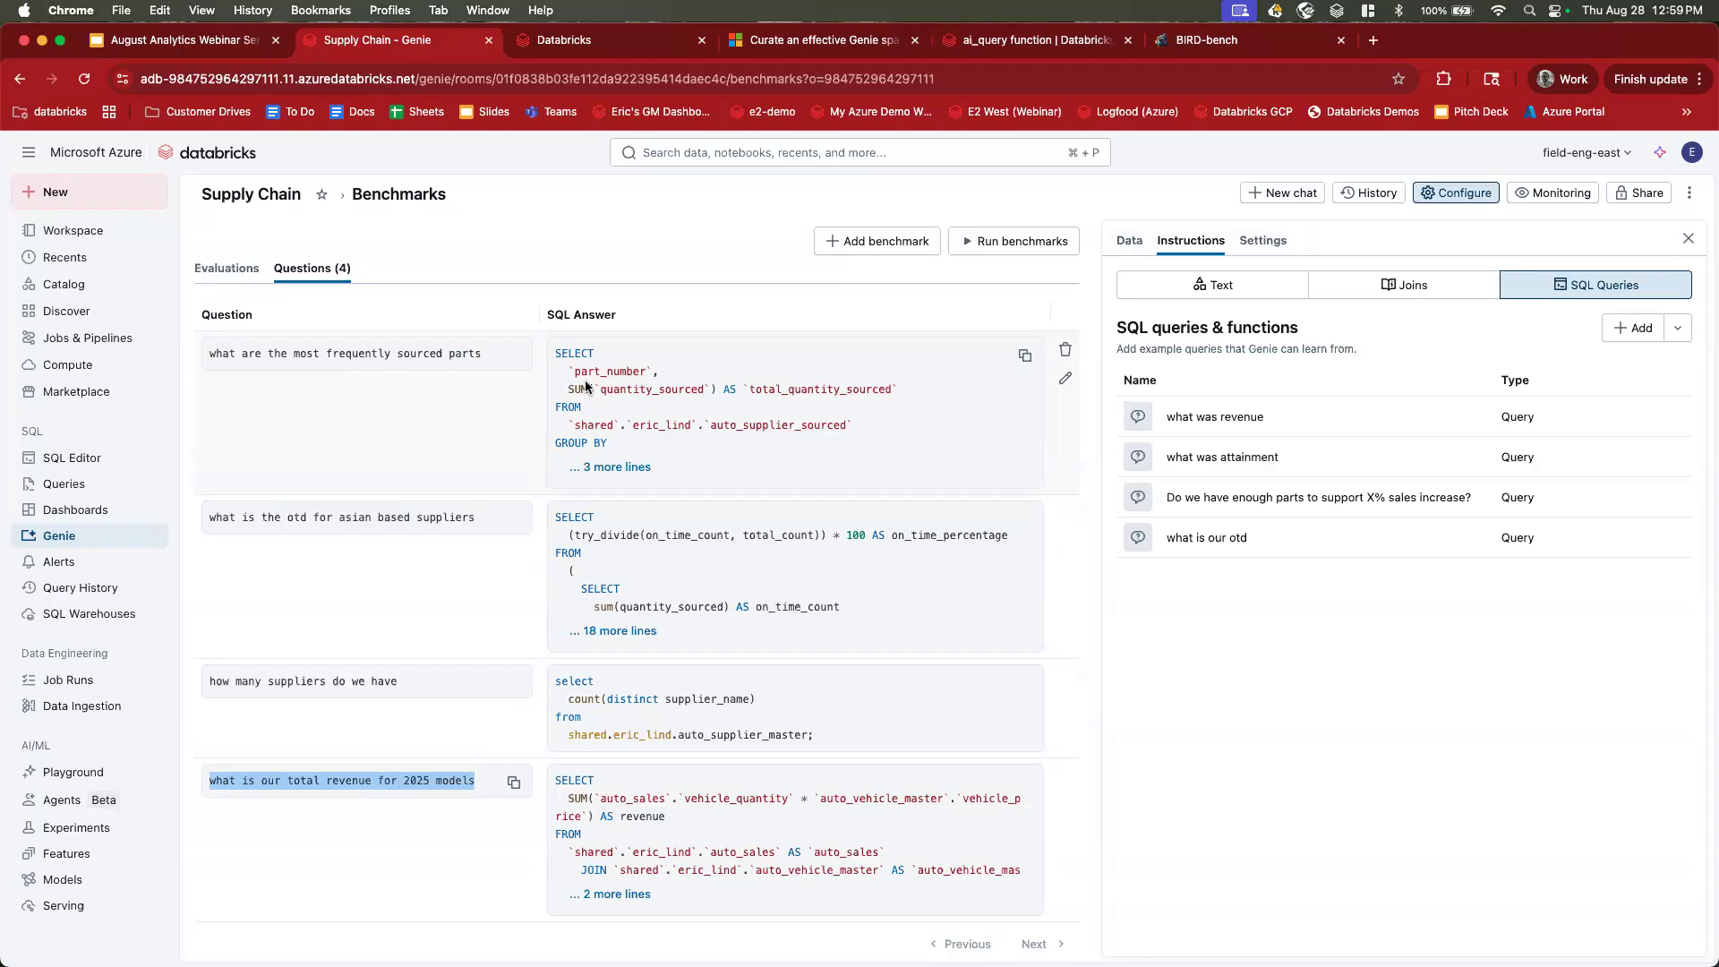
click(869, 247)
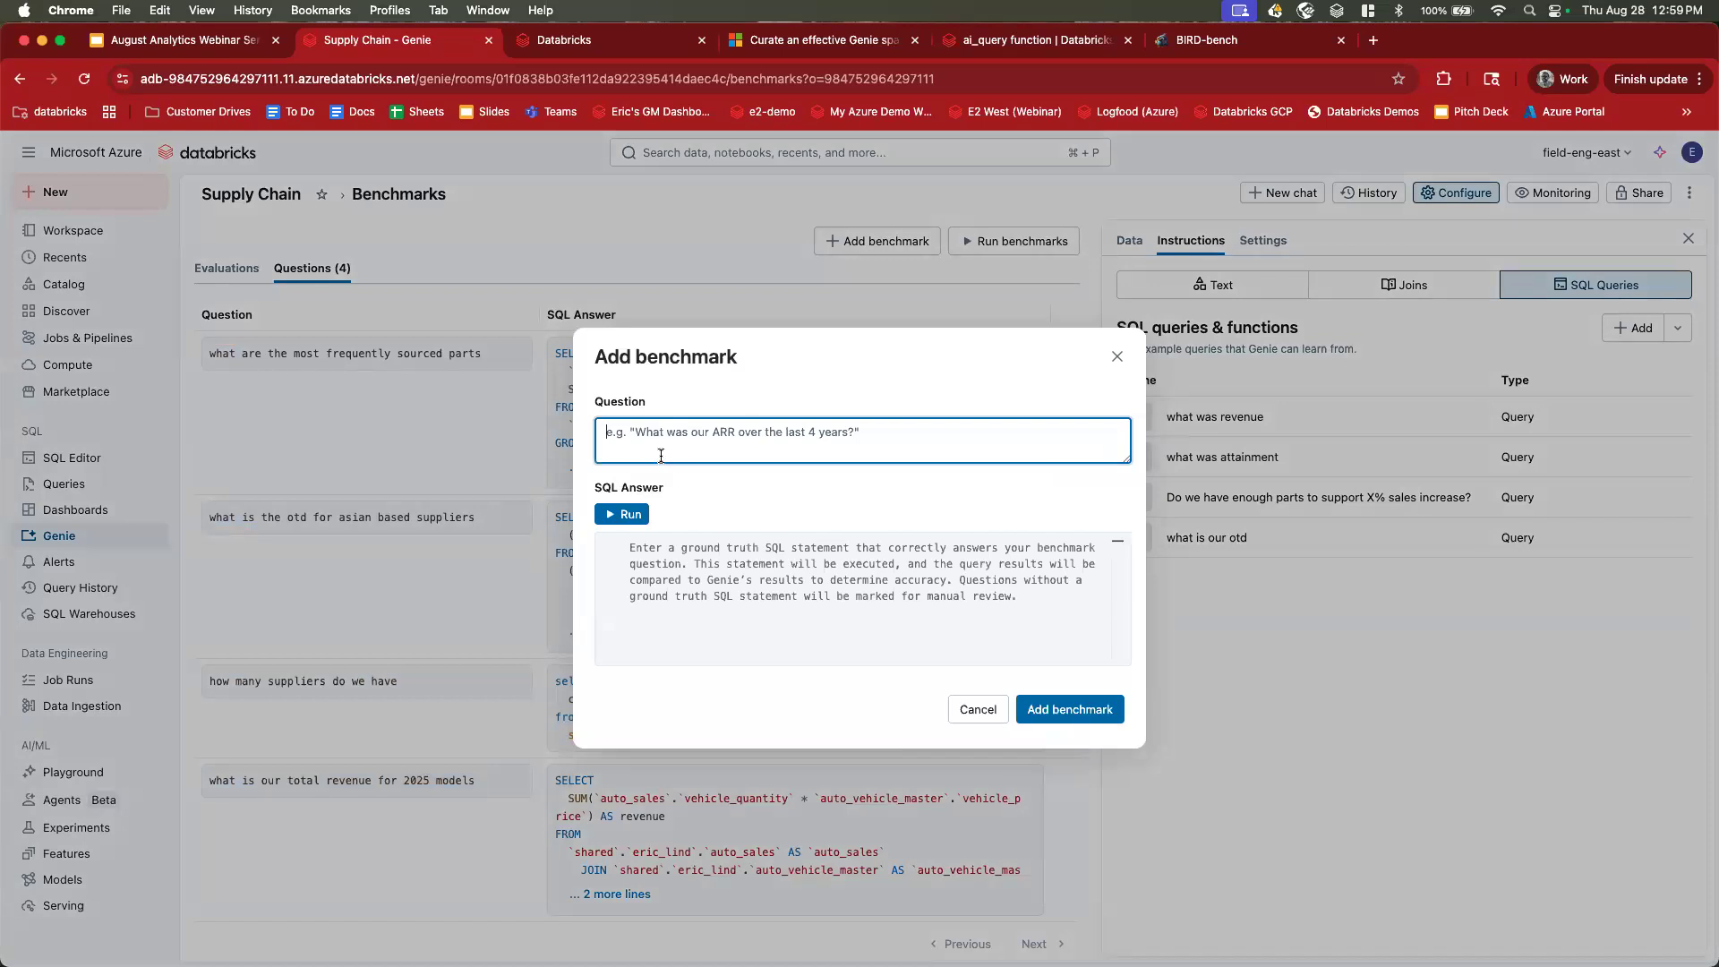
Discard the new benchmark and run all four Supply Chain benchmark questions.
click(977, 709)
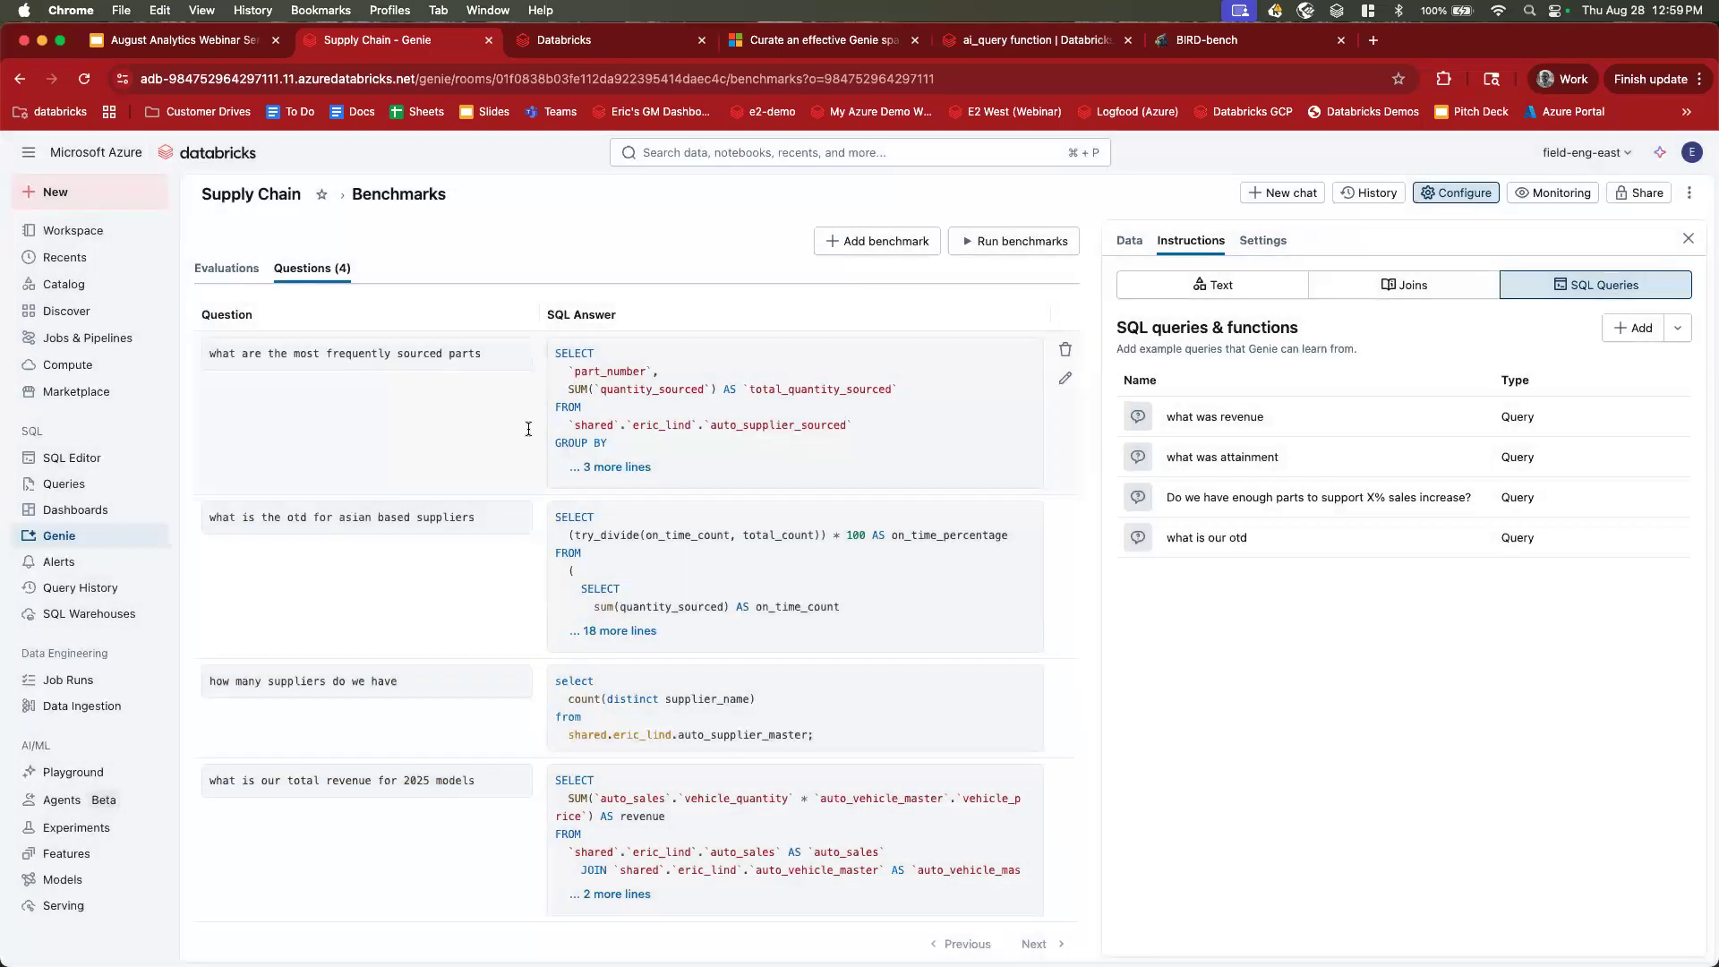
click(1003, 237)
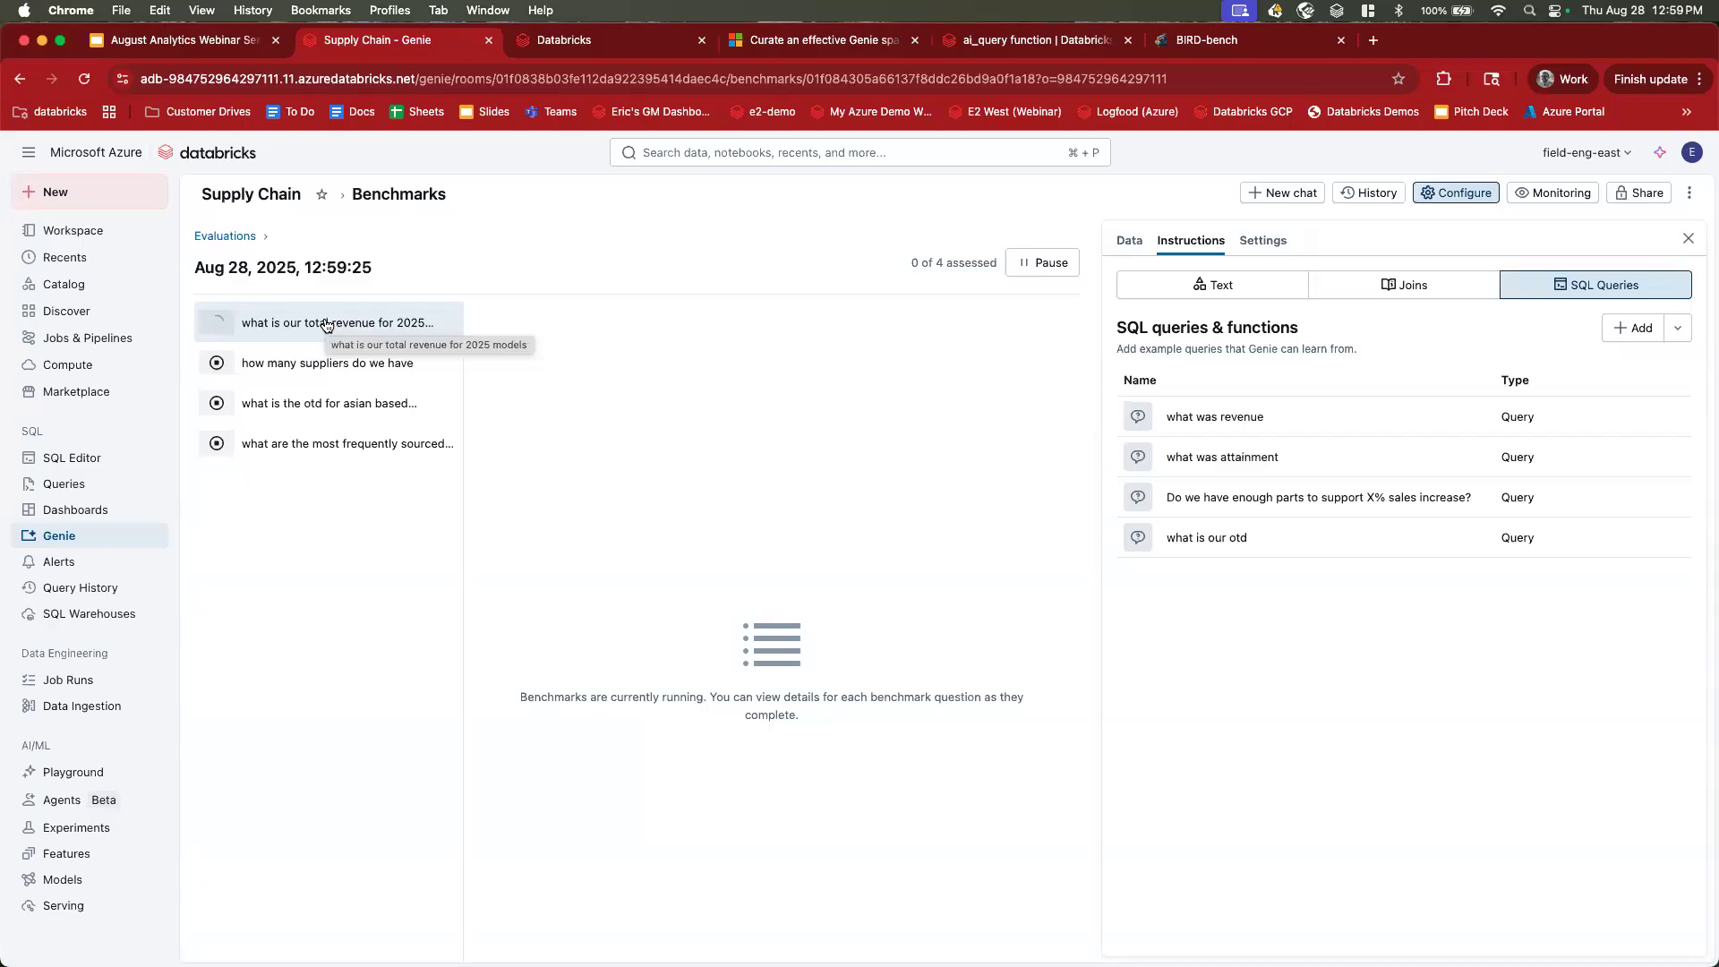
Compare Genie's generated SQL with the ground-truth SQL for the 2025 models revenue question.
click(219, 335)
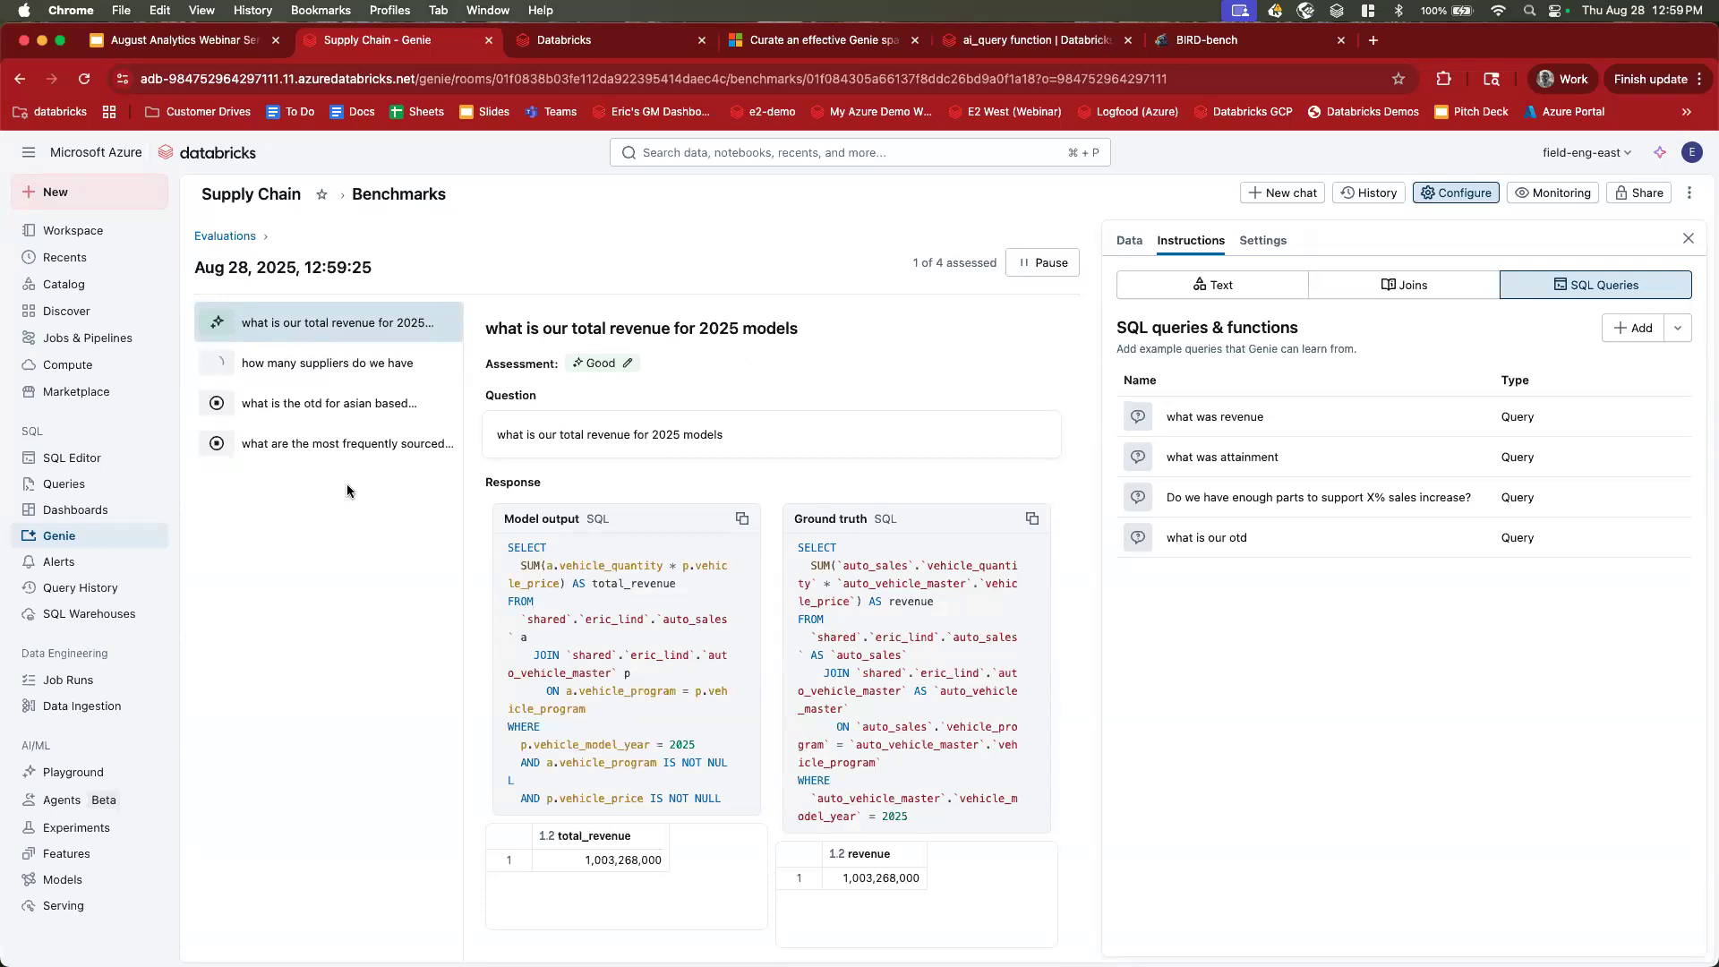
drag(509, 544, 680, 729)
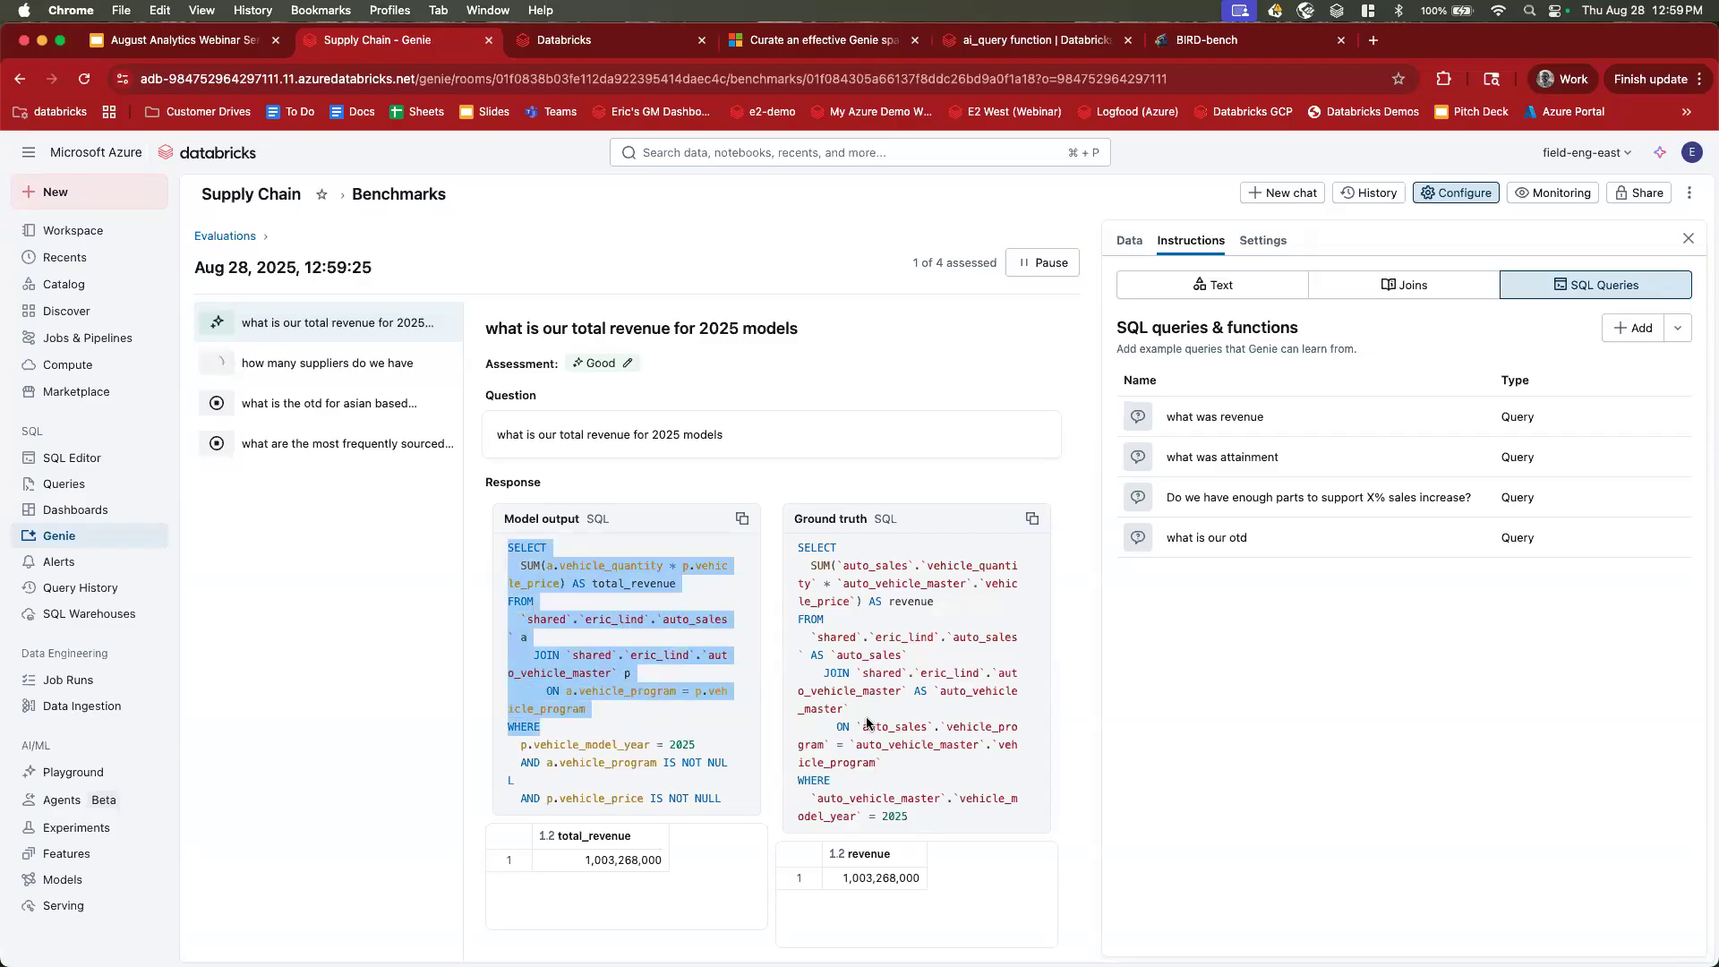
drag(800, 548, 867, 692)
scroll(866, 698, down, 2)
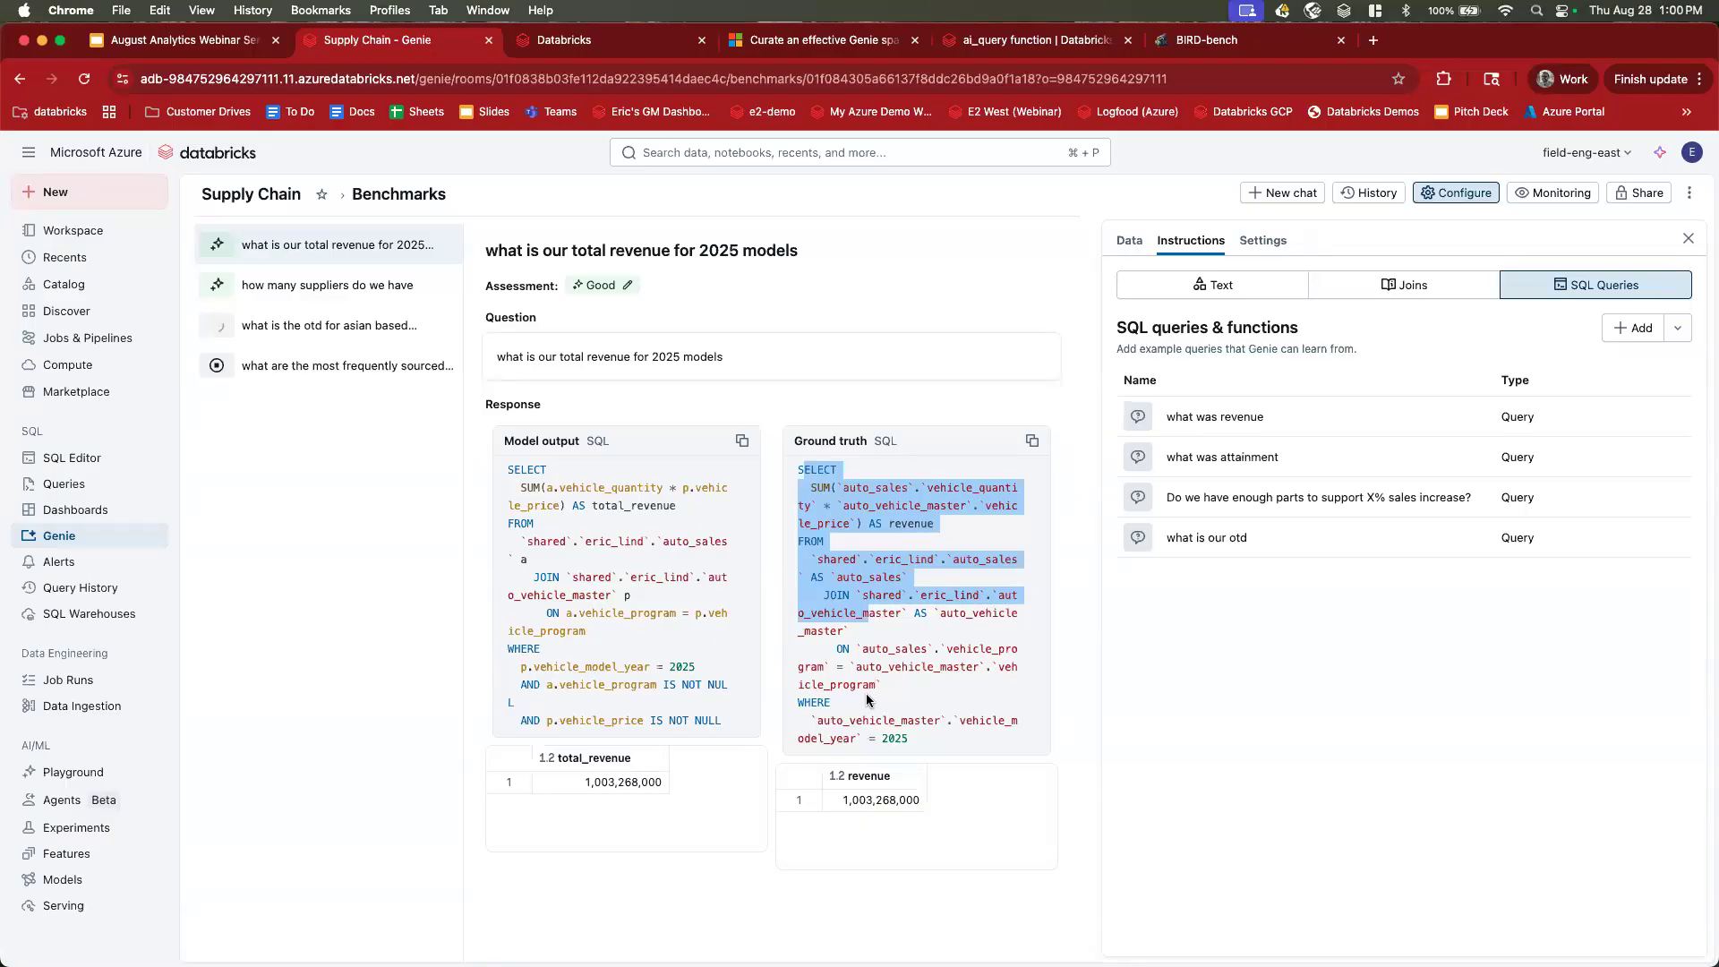
Compare the revenue results and 2025 model-year filter, then review the suppliers question (both 10).
click(882, 800)
click(587, 785)
drag(909, 739, 808, 721)
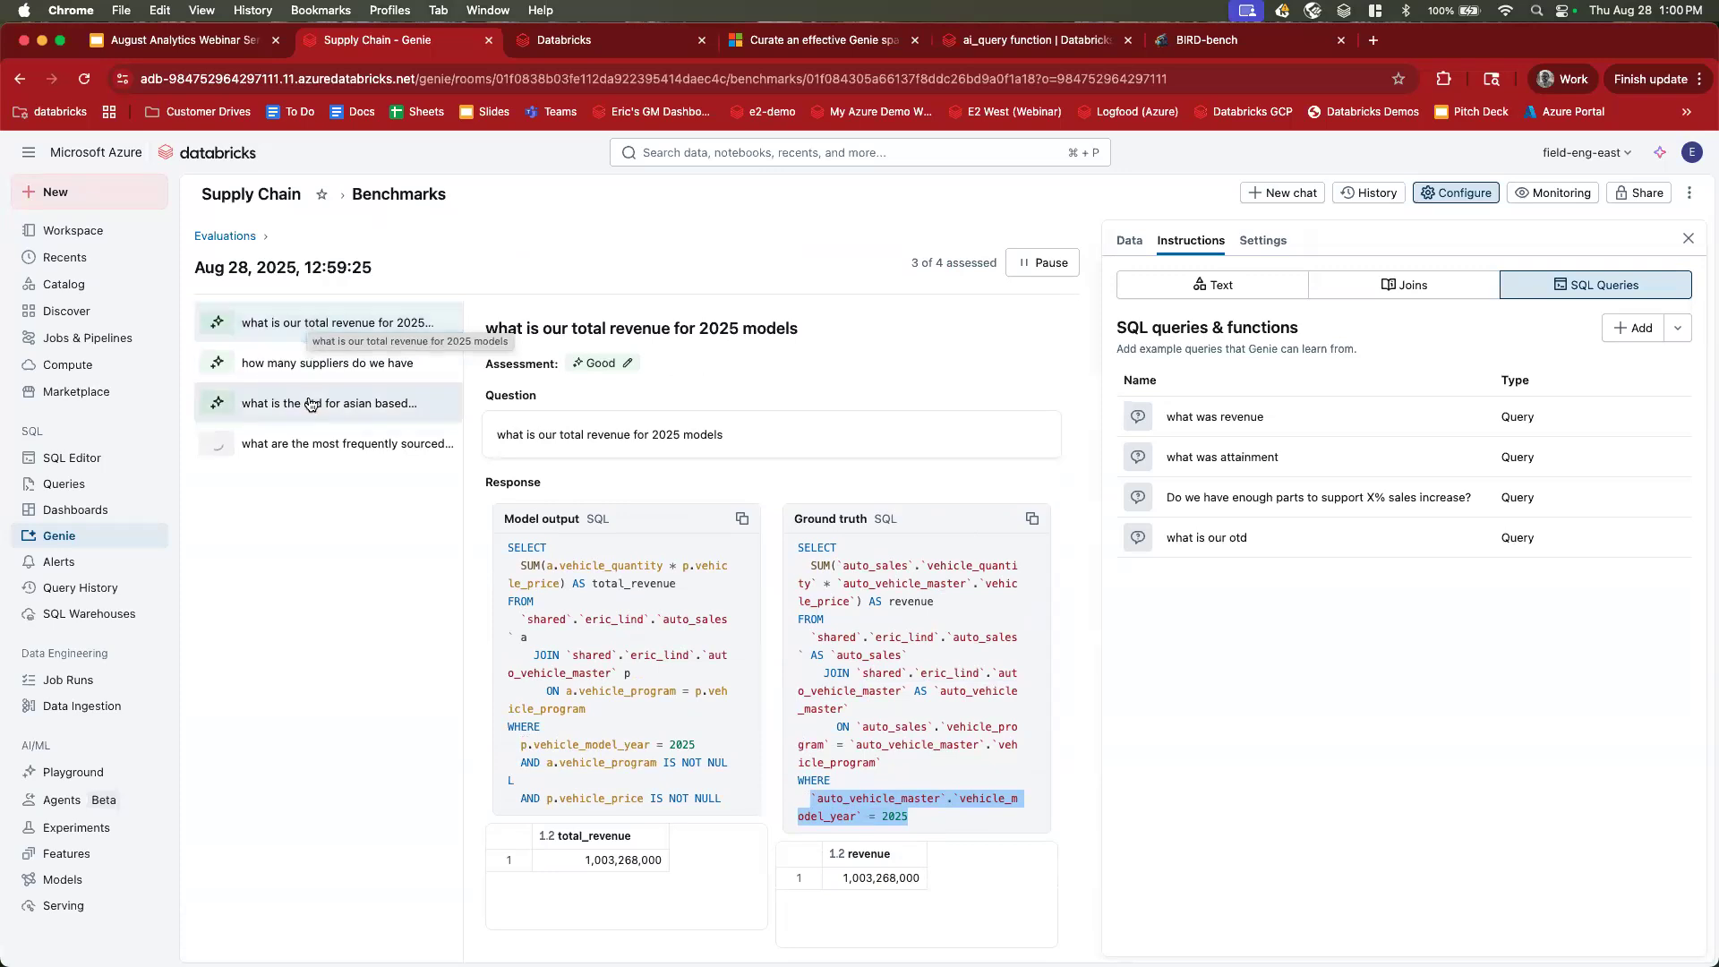
click(268, 369)
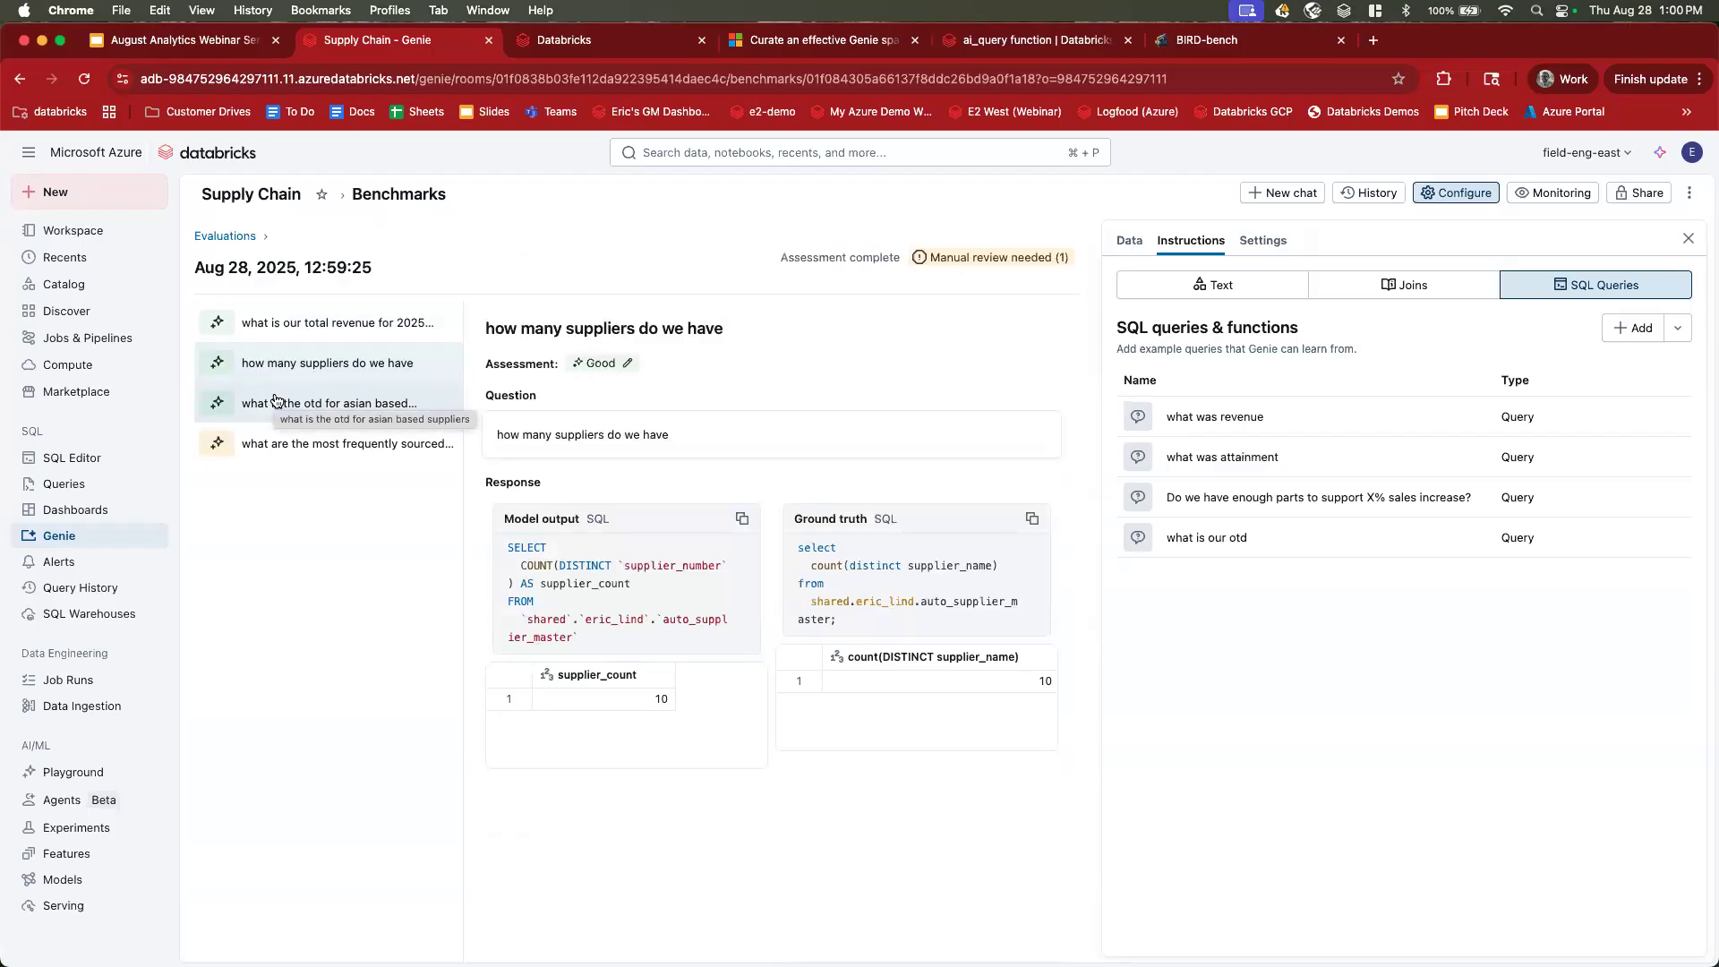
click(224, 237)
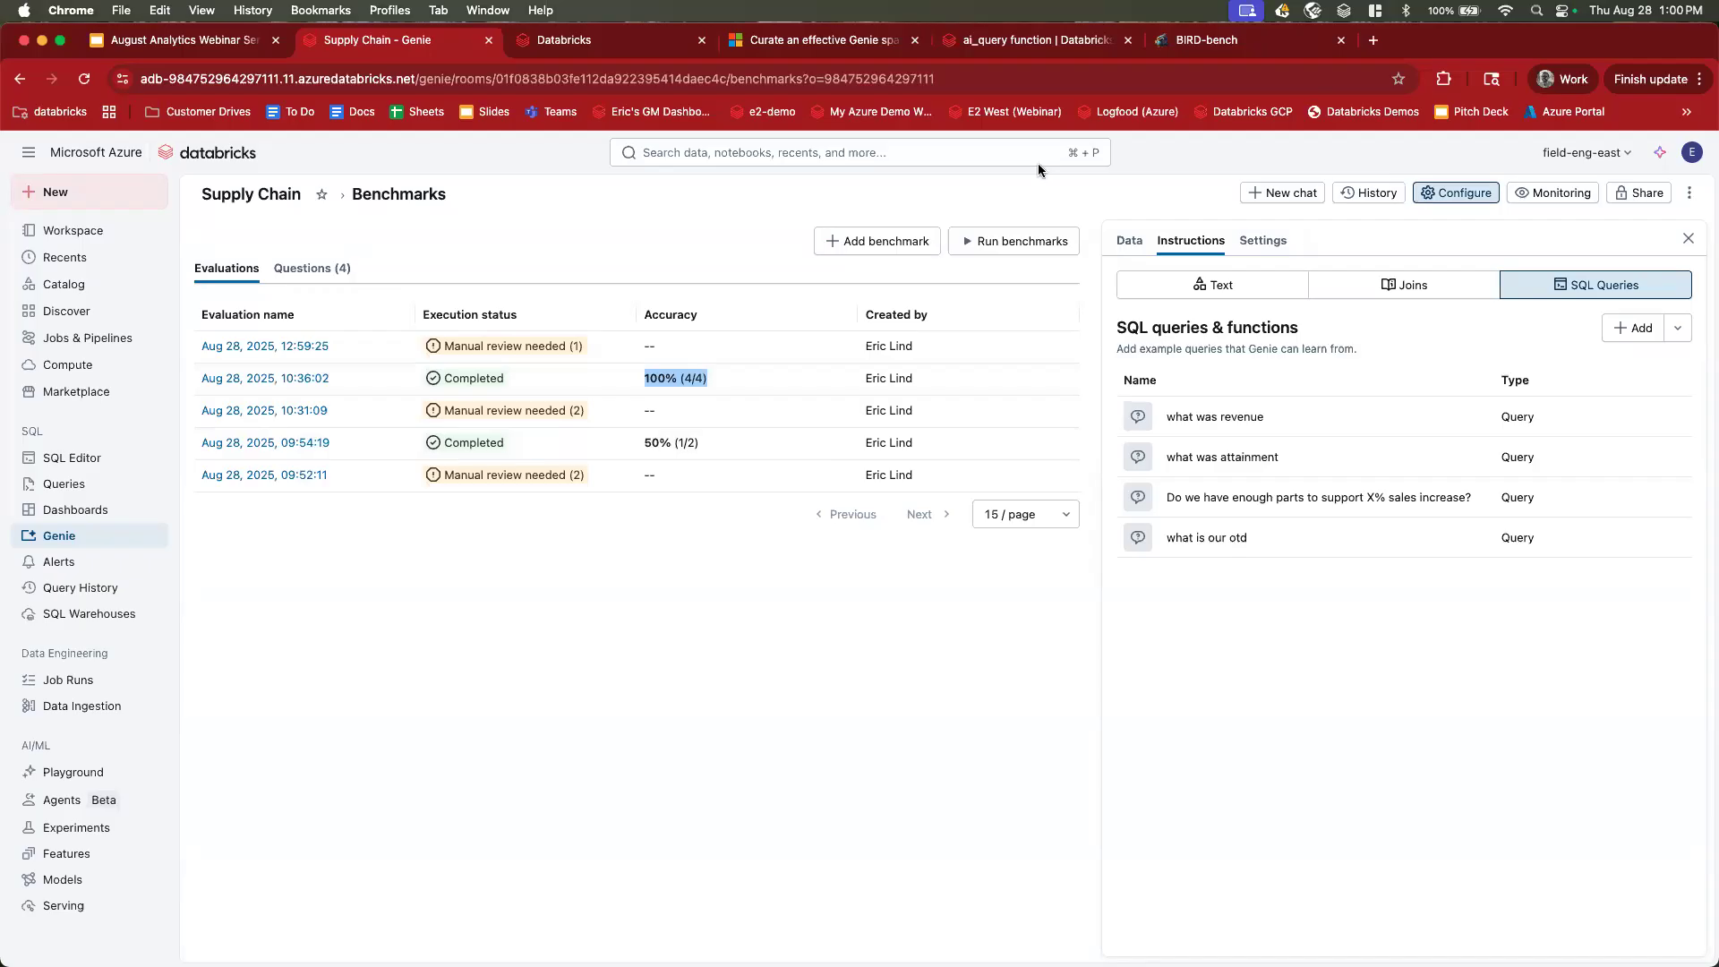
Bring up the Microsoft Learn guide 'Curate an effective Genie space'.
click(793, 40)
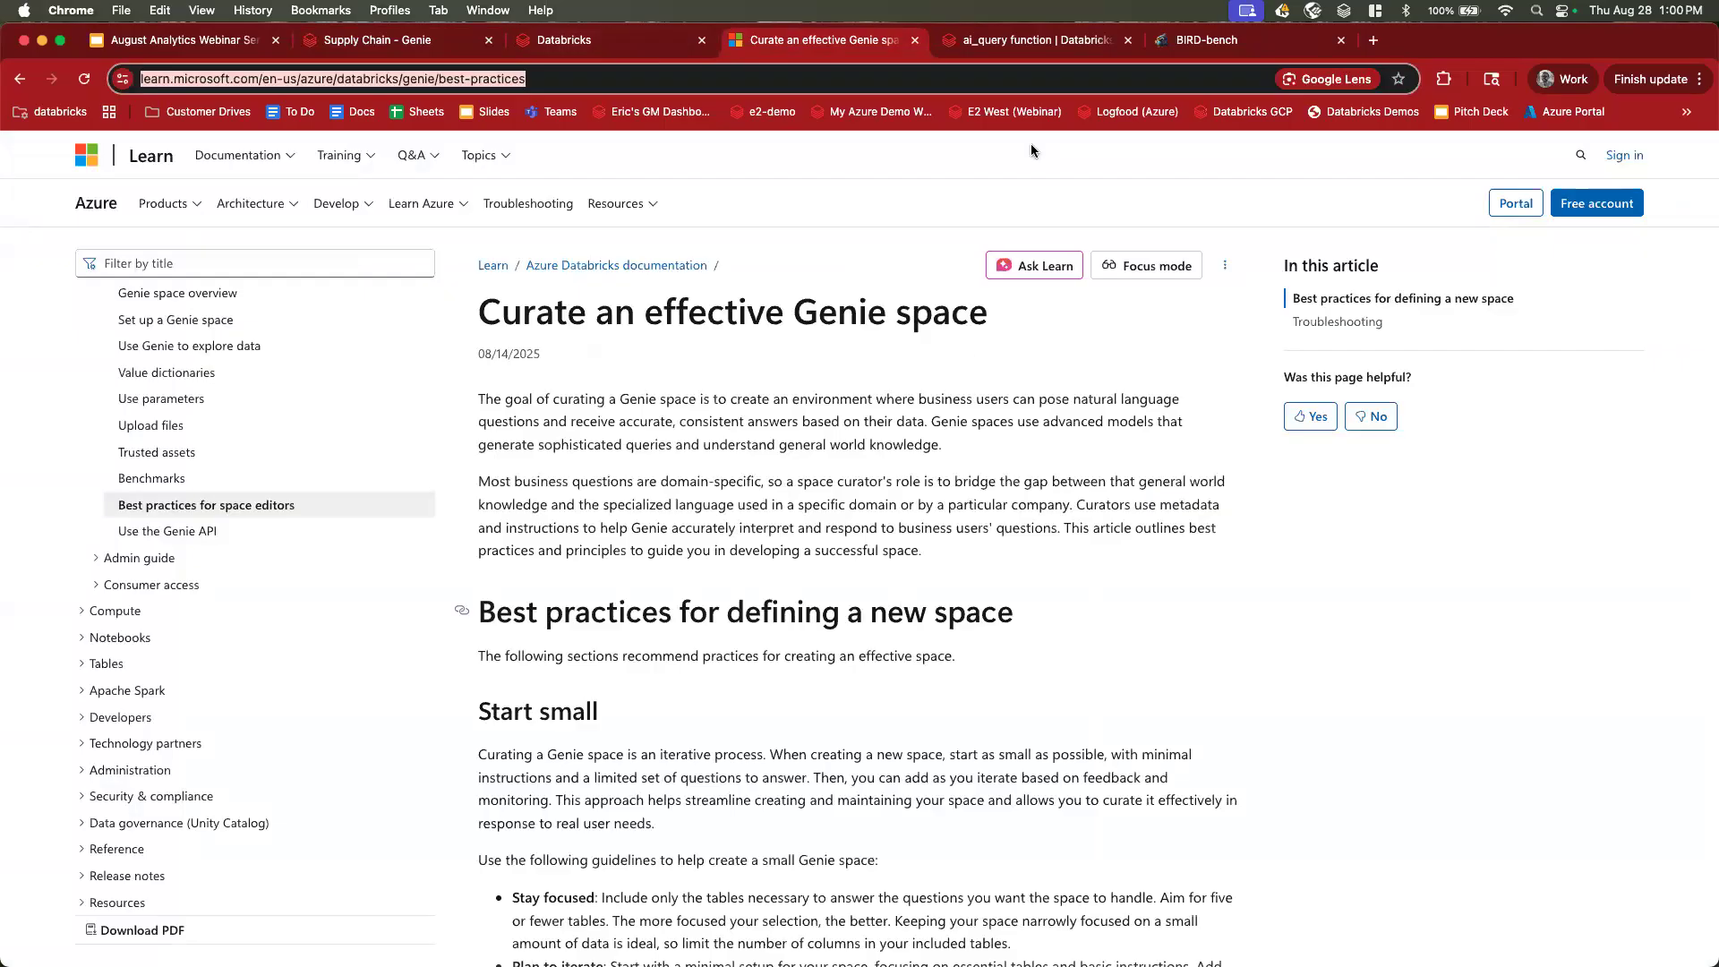
View the ai_query function docs, close BIRD-bench, and return to Supply Chain benchmarks.
click(1070, 36)
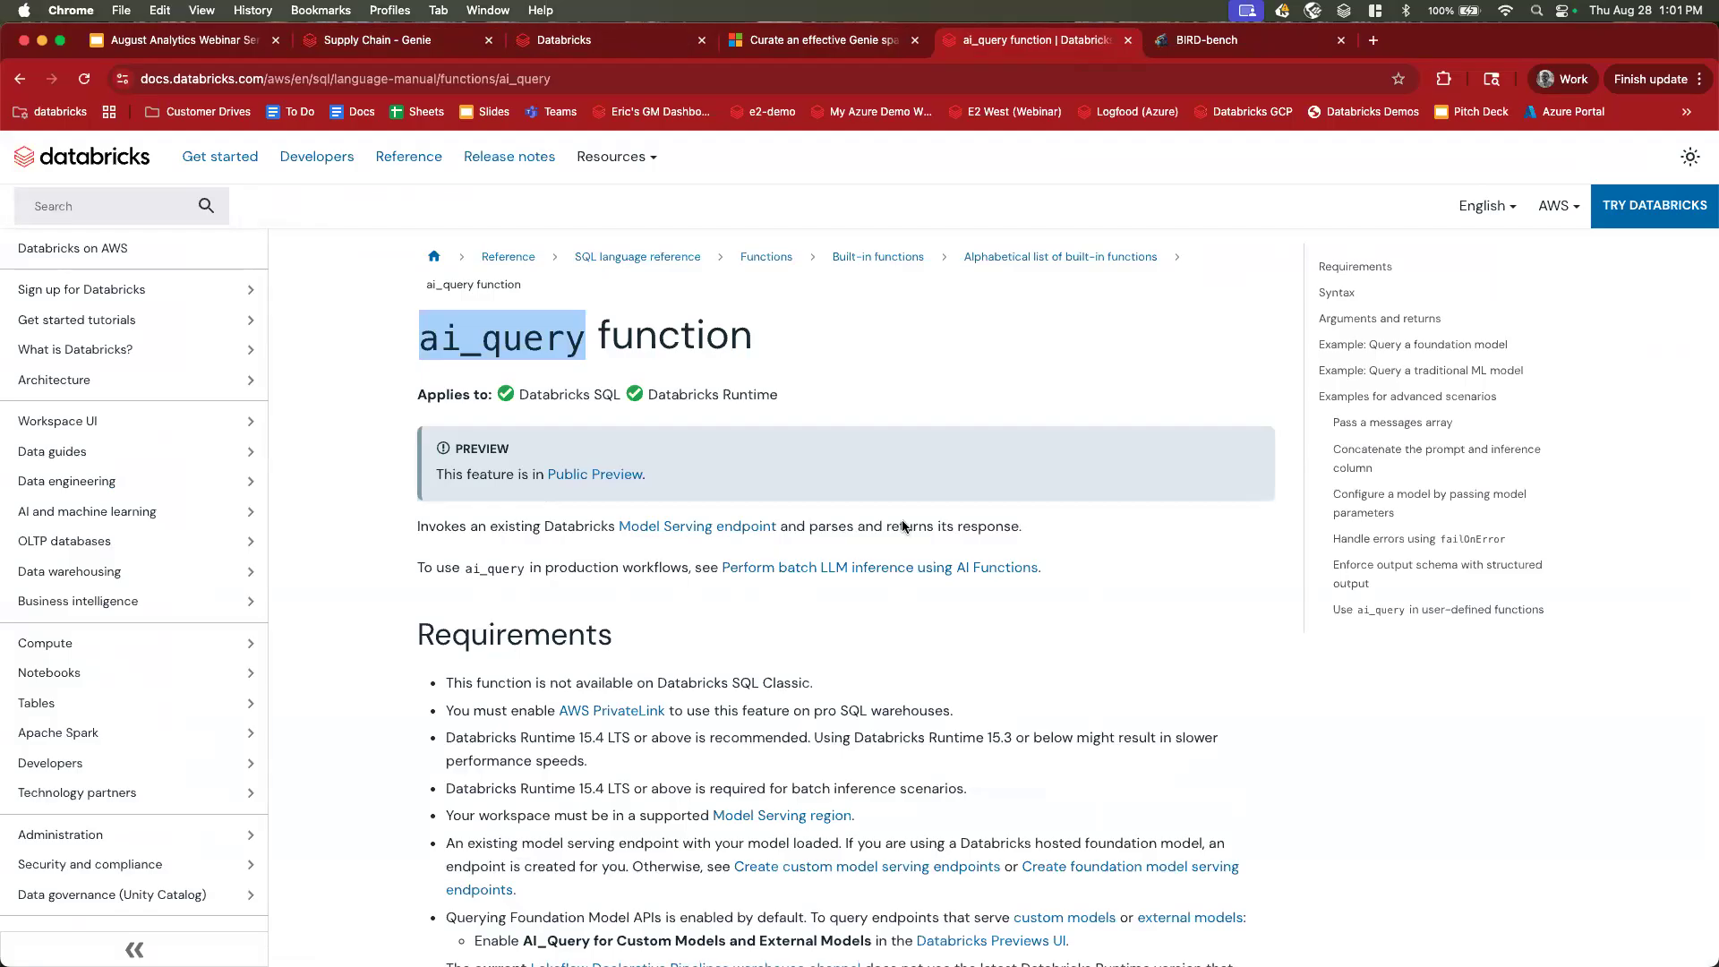
click(1342, 40)
click(394, 40)
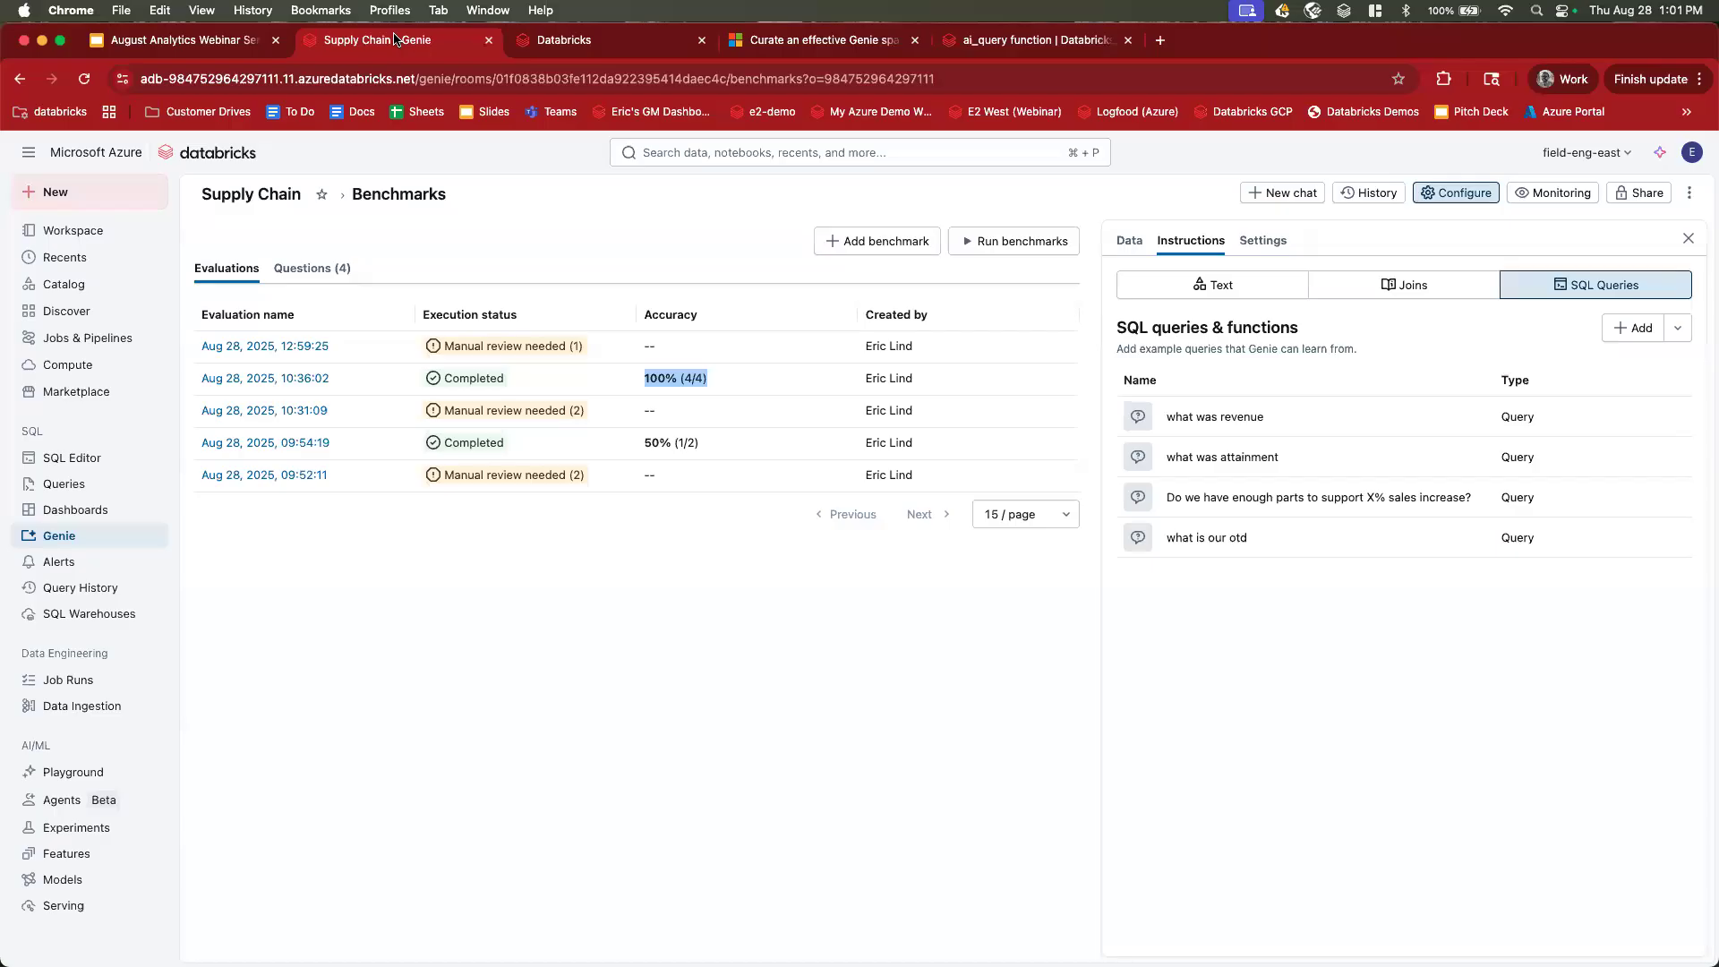
Leave Genie for the Databricks One home and open the E2 West workspace in a new tab.
click(93, 534)
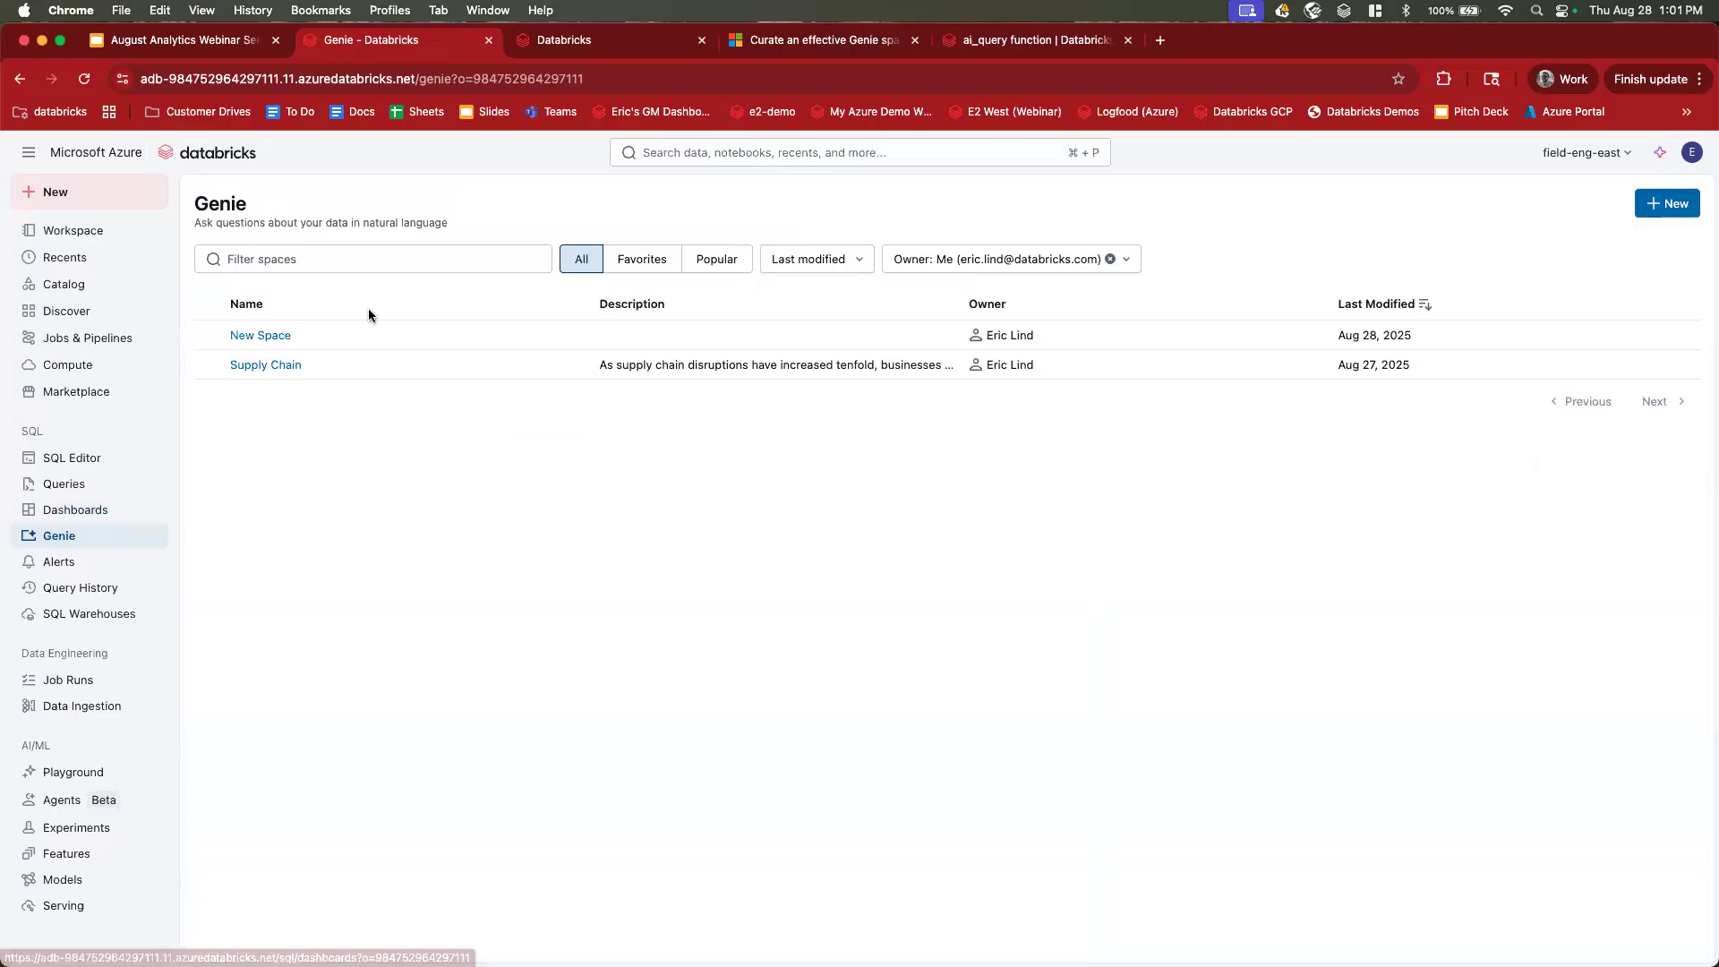
click(616, 51)
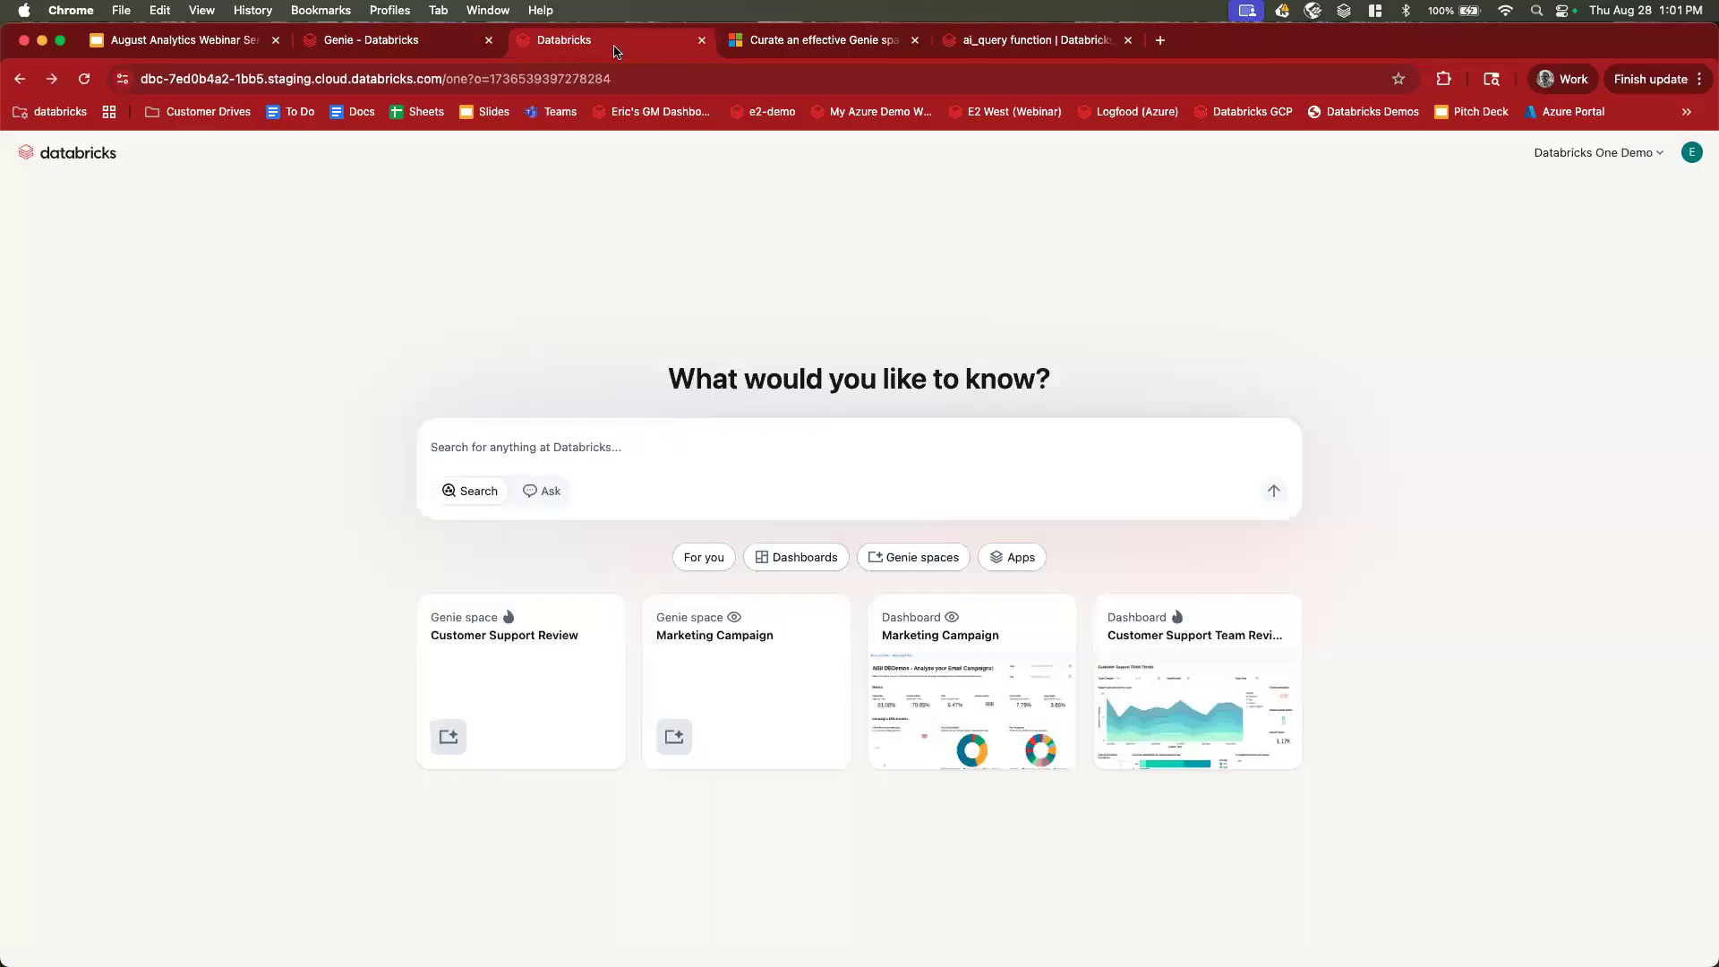
click(1160, 41)
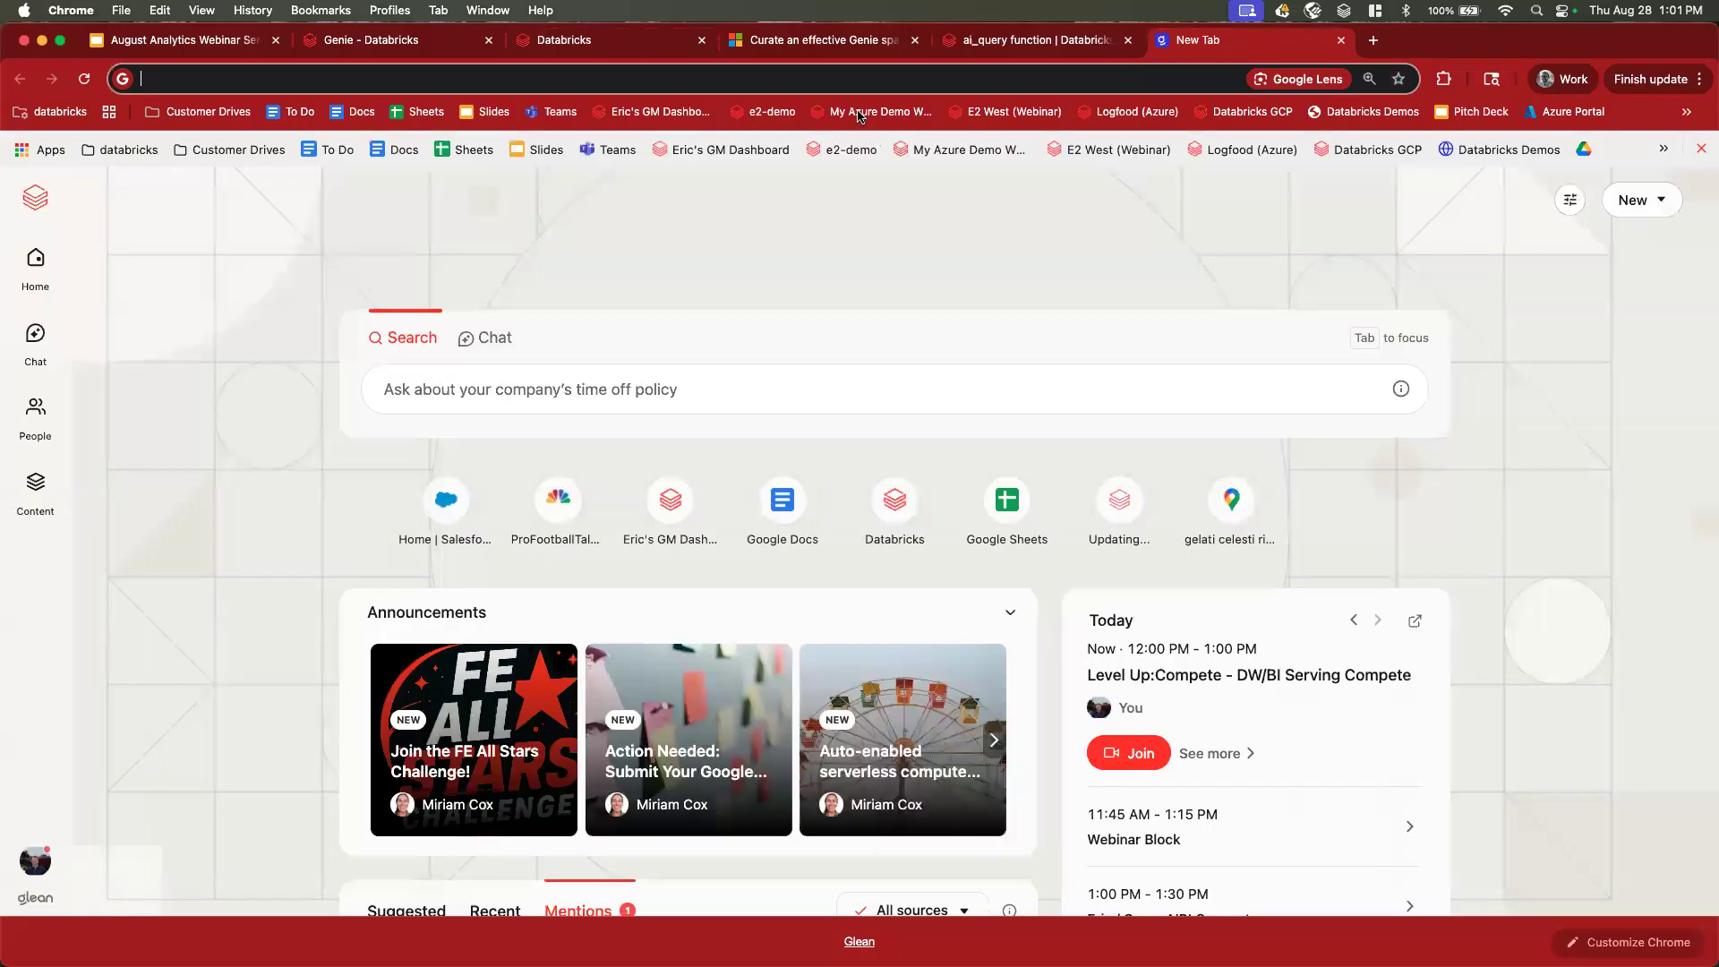
click(1020, 114)
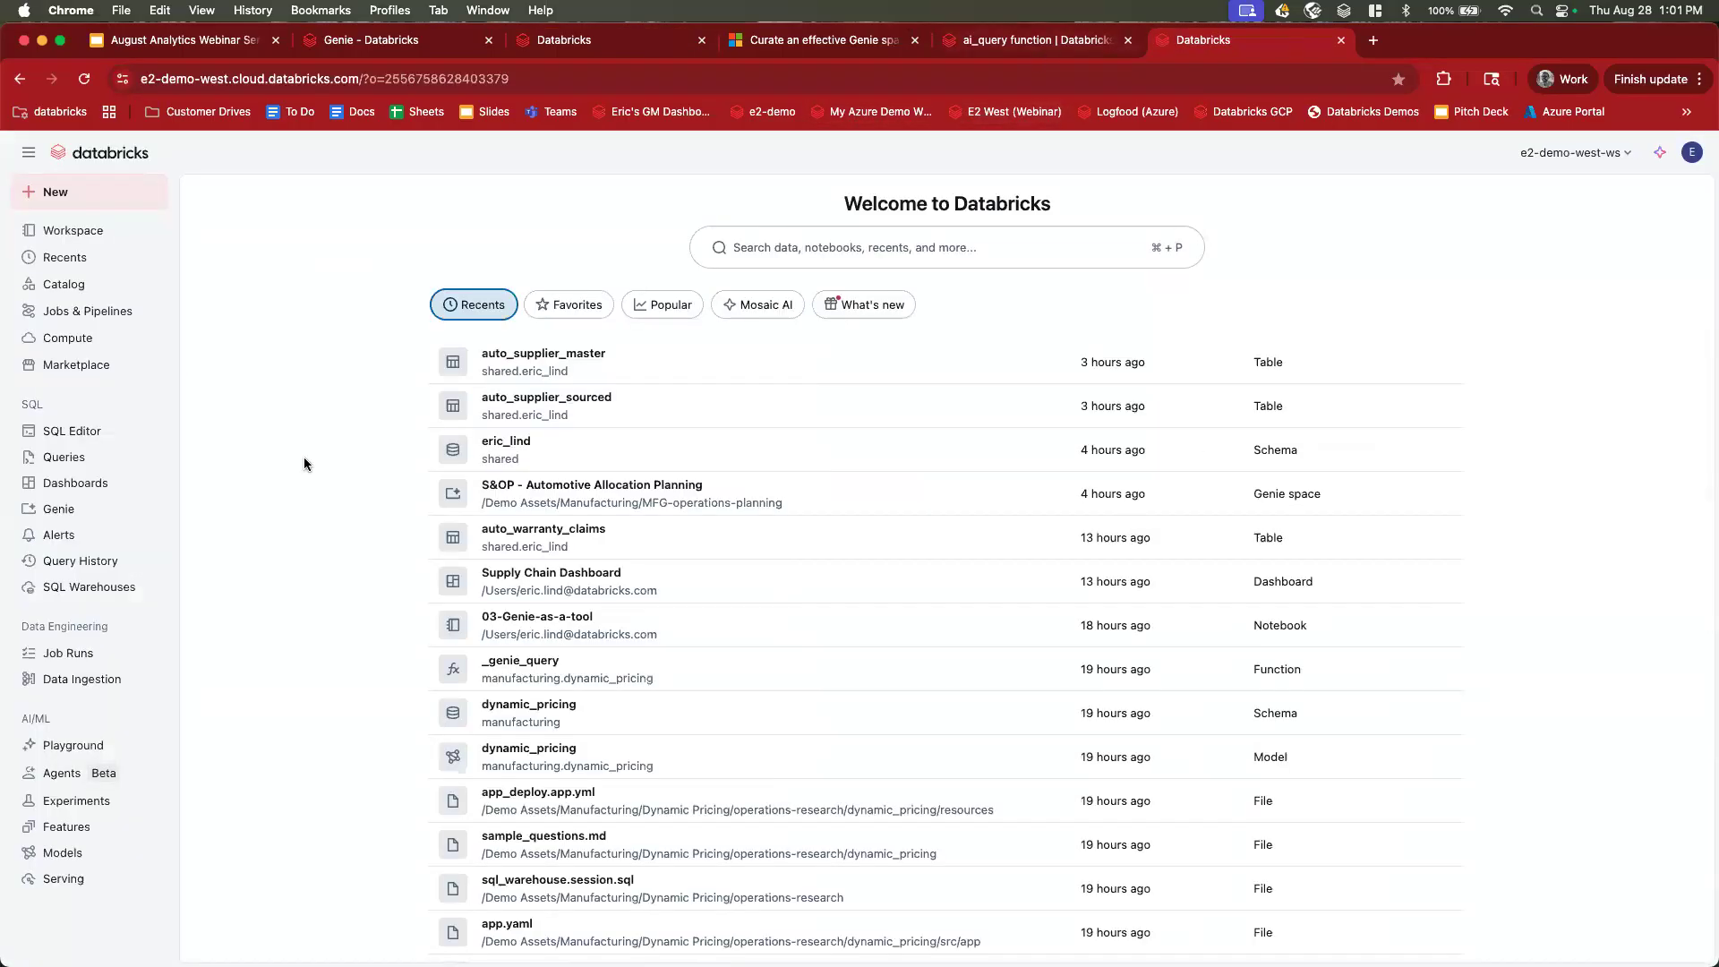
Find the mfg-supplychain-autobricks app under Compute > Apps by filtering for 'auto'.
click(115, 341)
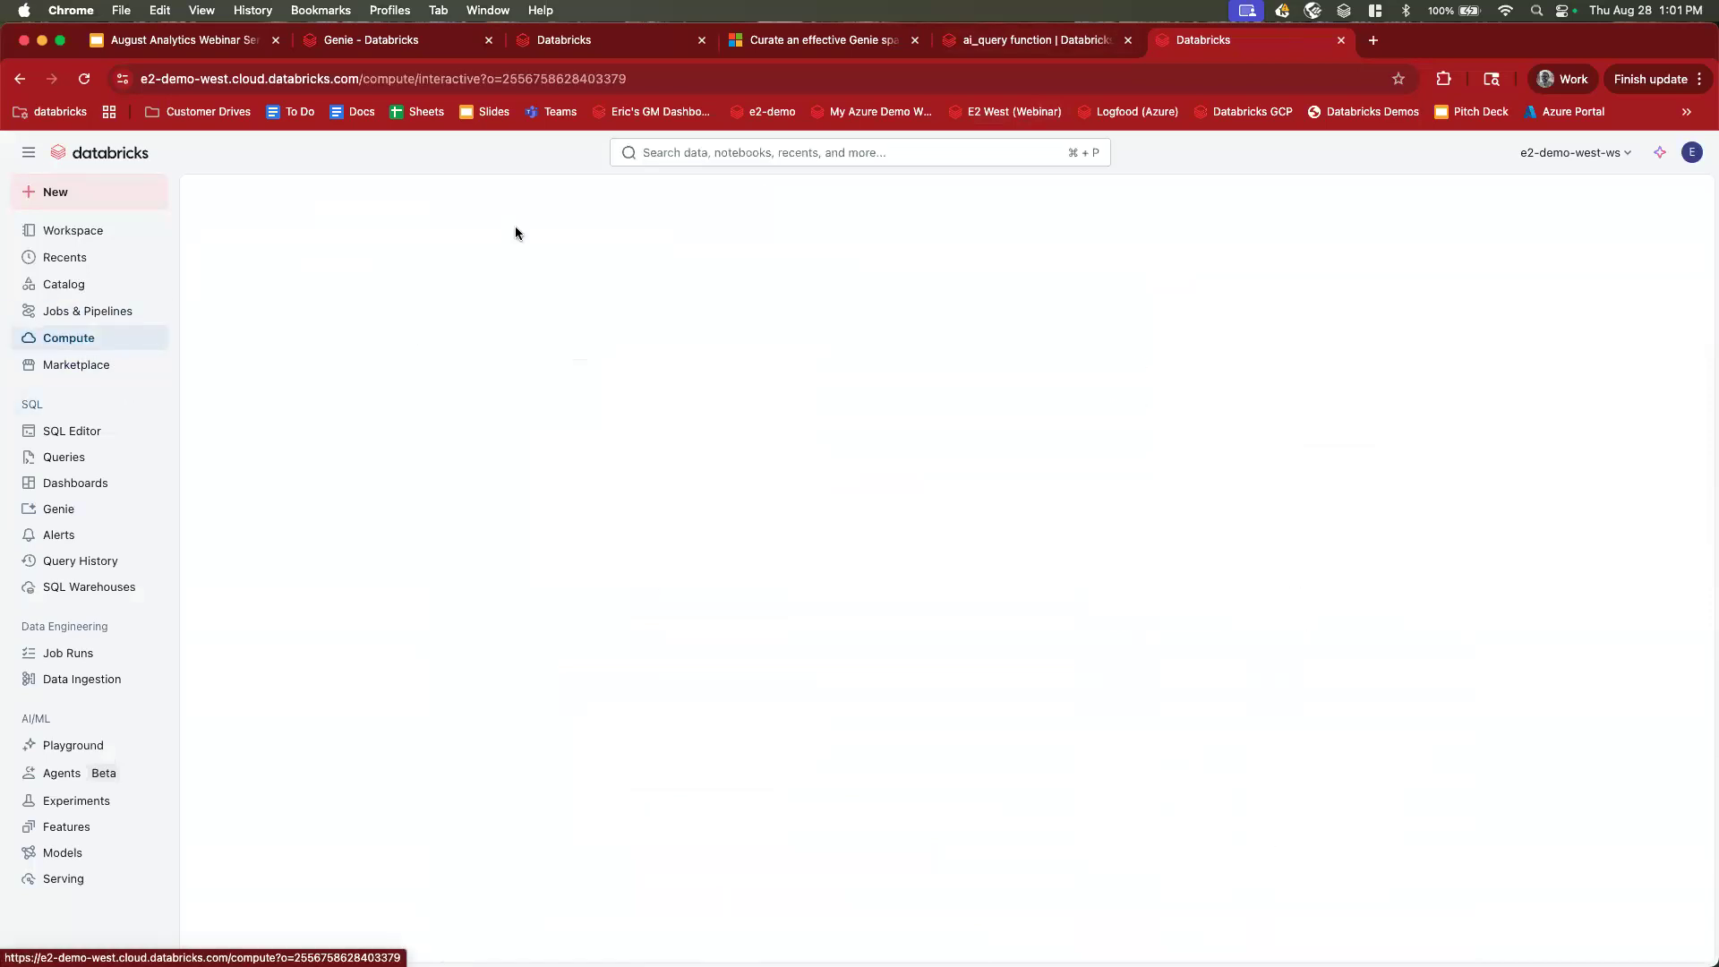
click(728, 245)
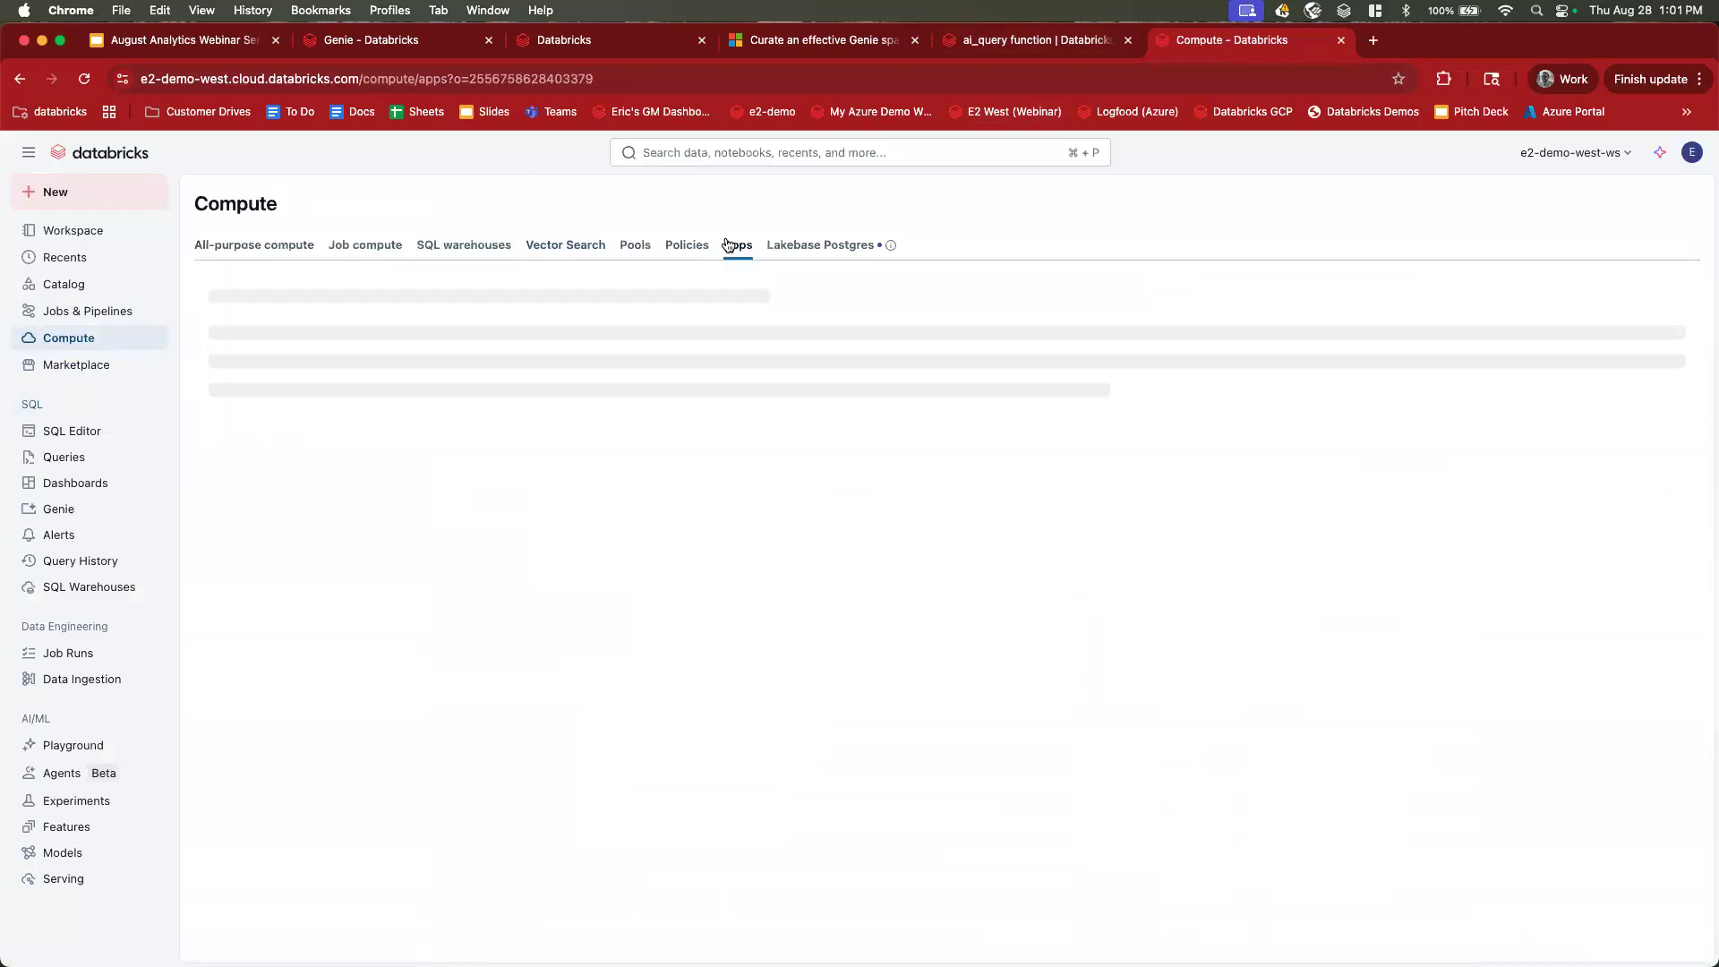
click(384, 292)
text(auto)
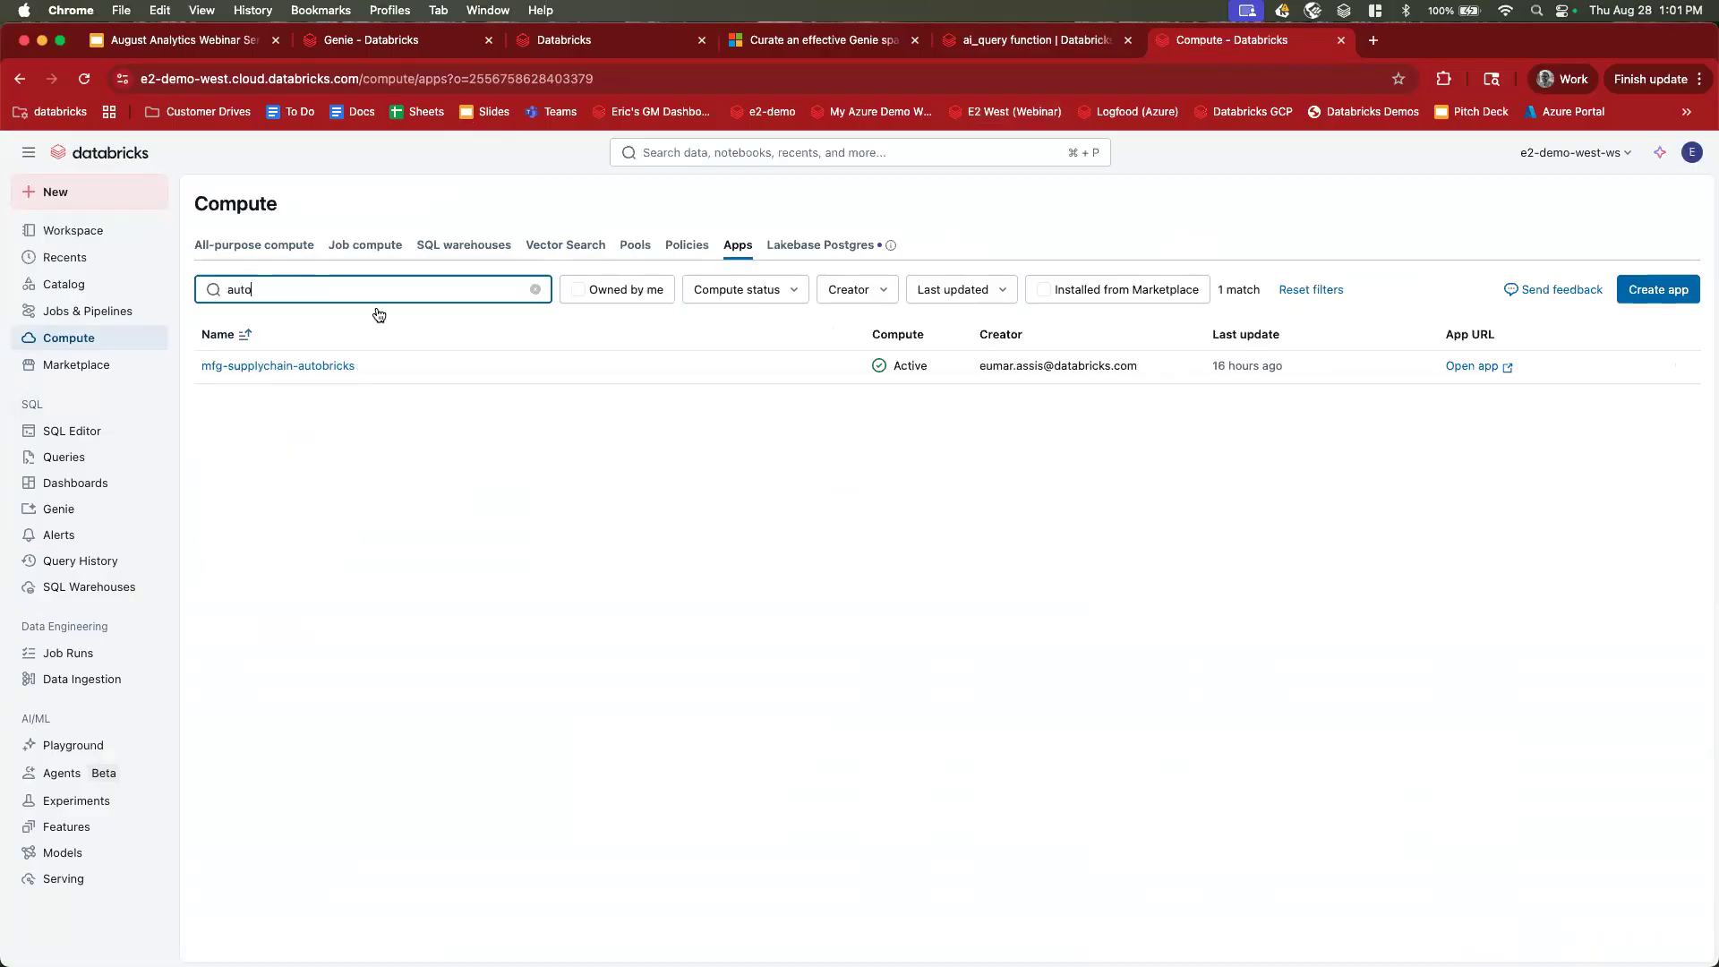
click(326, 367)
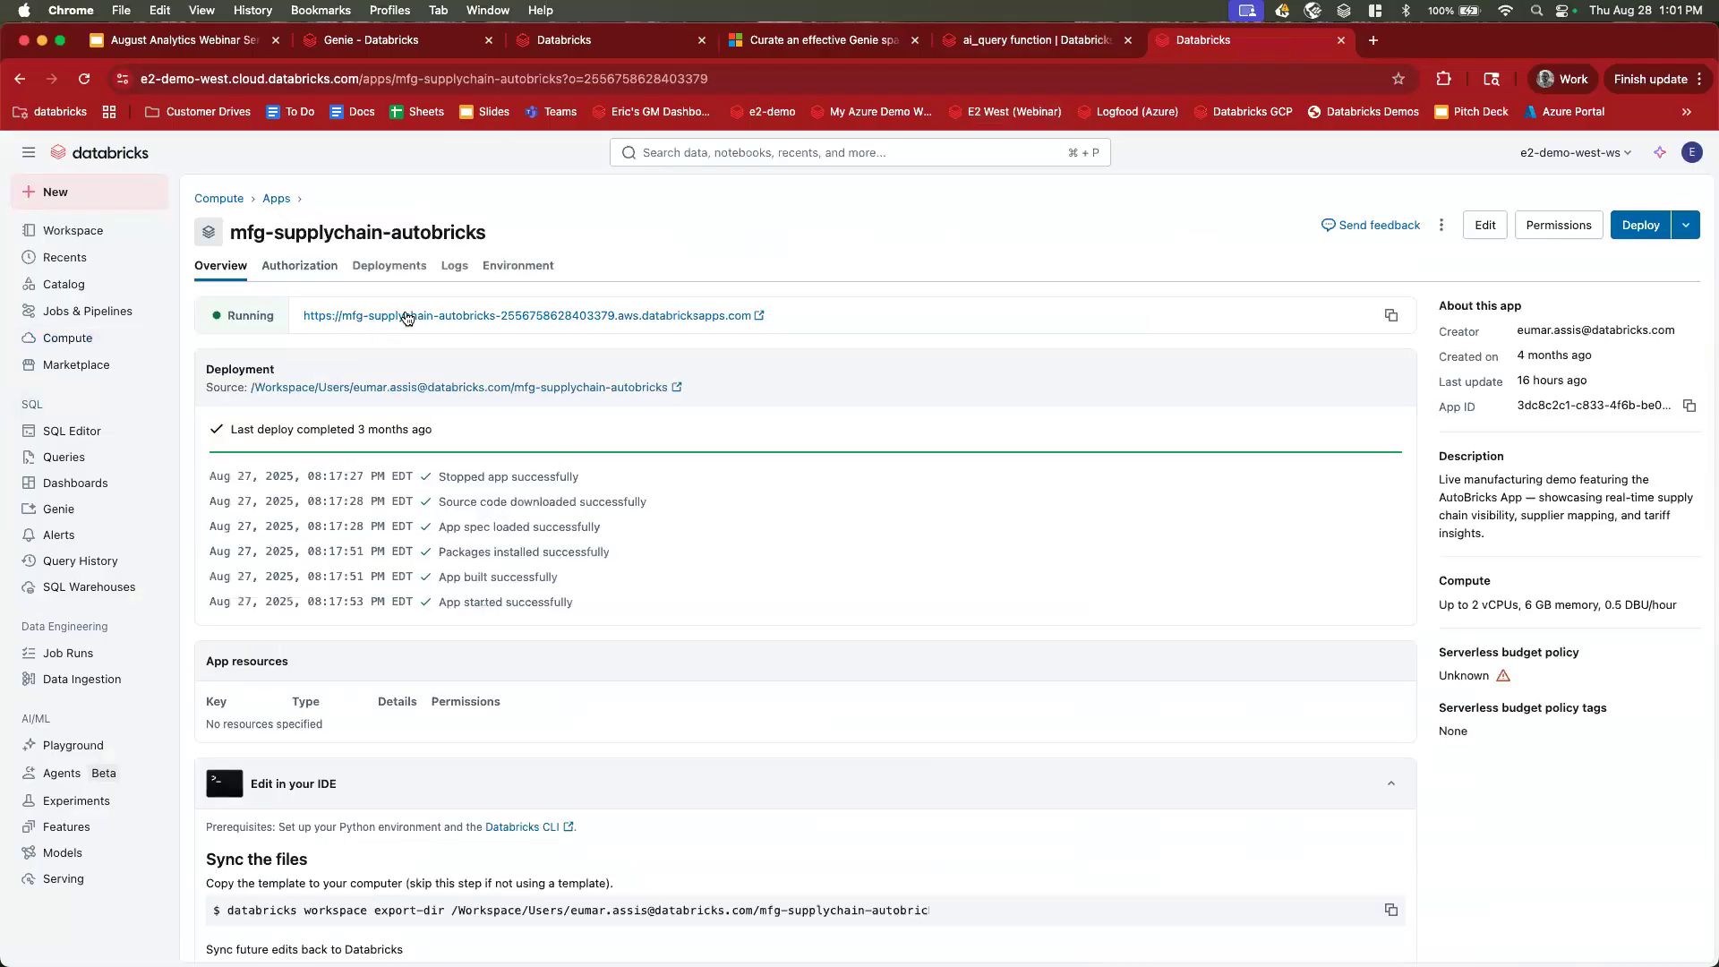
Launch the AutoBricks Control Tower from the app URL, showing the 10-supplier network table and map.
click(407, 315)
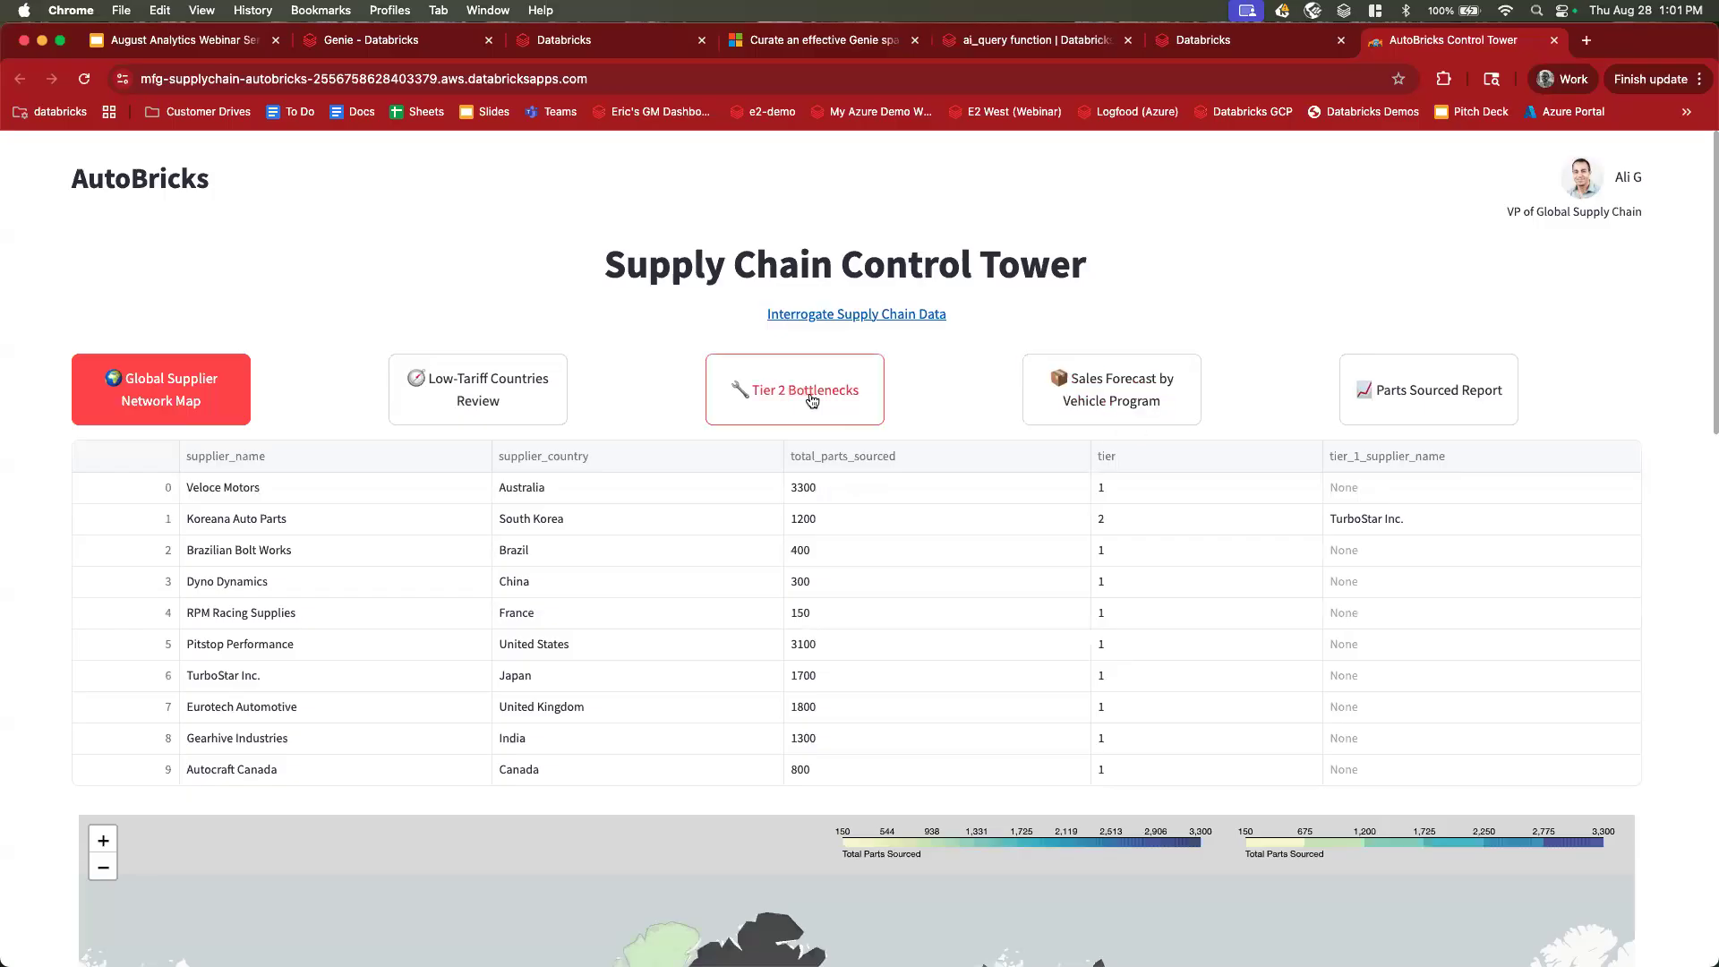
Show AutoBricks' Sales Forecast by Vehicle Program with stock status, then return to the Genie spaces list.
click(434, 39)
click(273, 339)
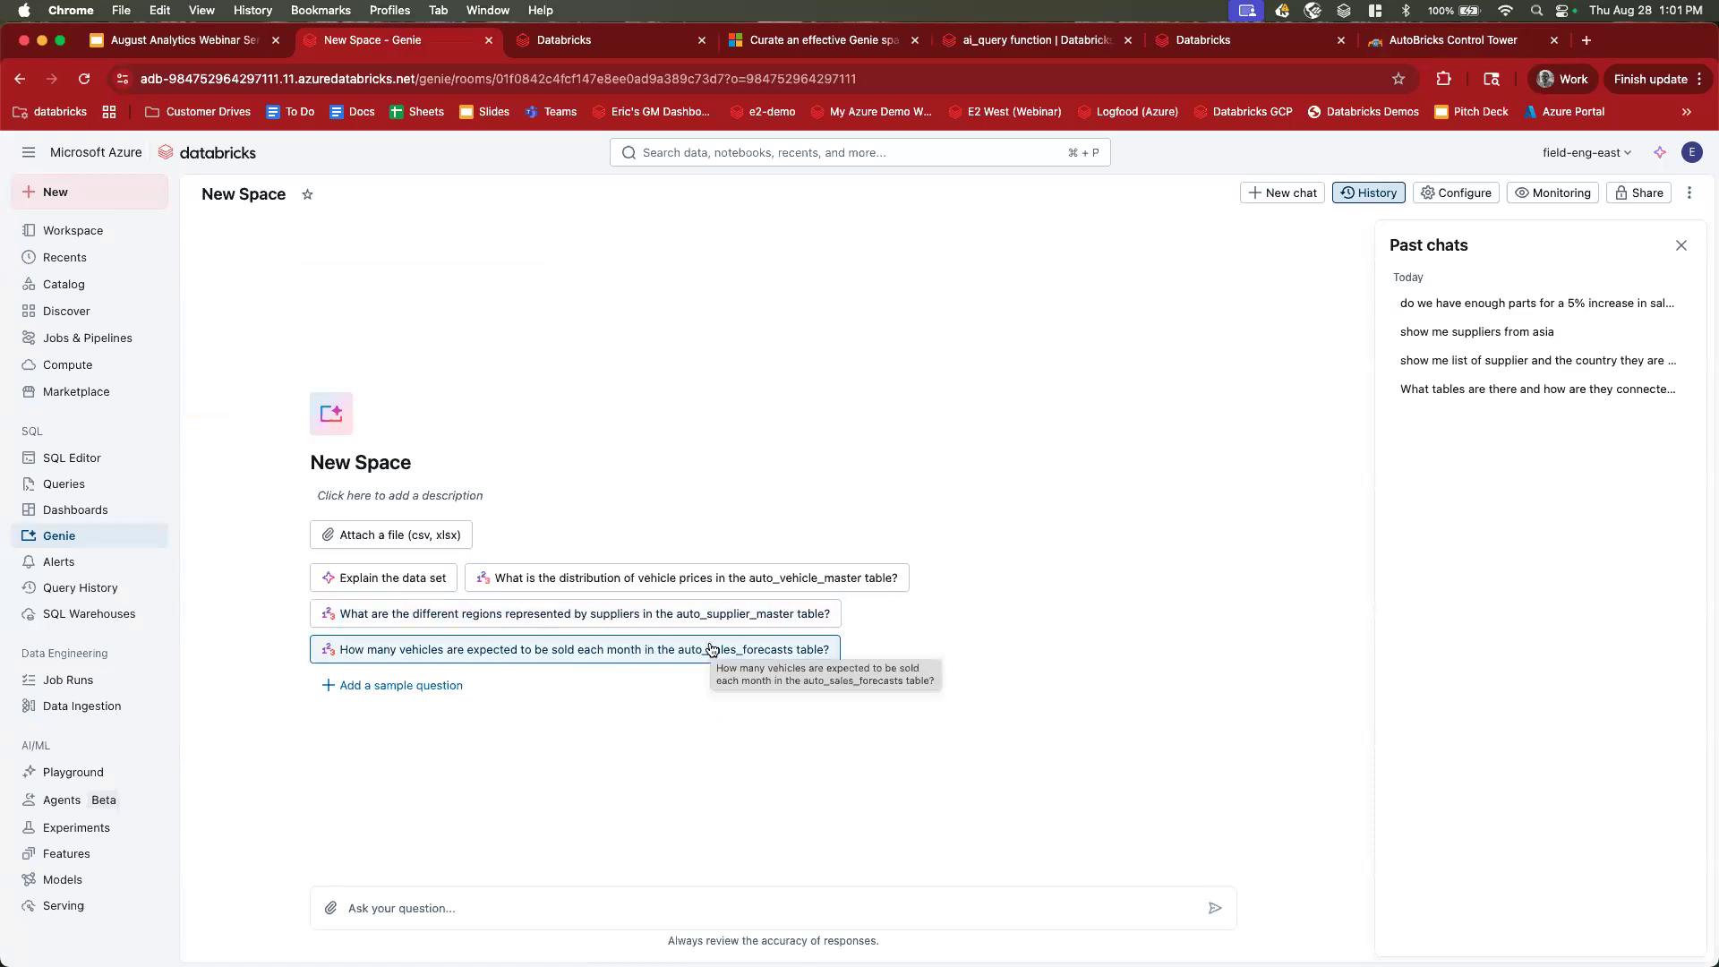
click(1461, 45)
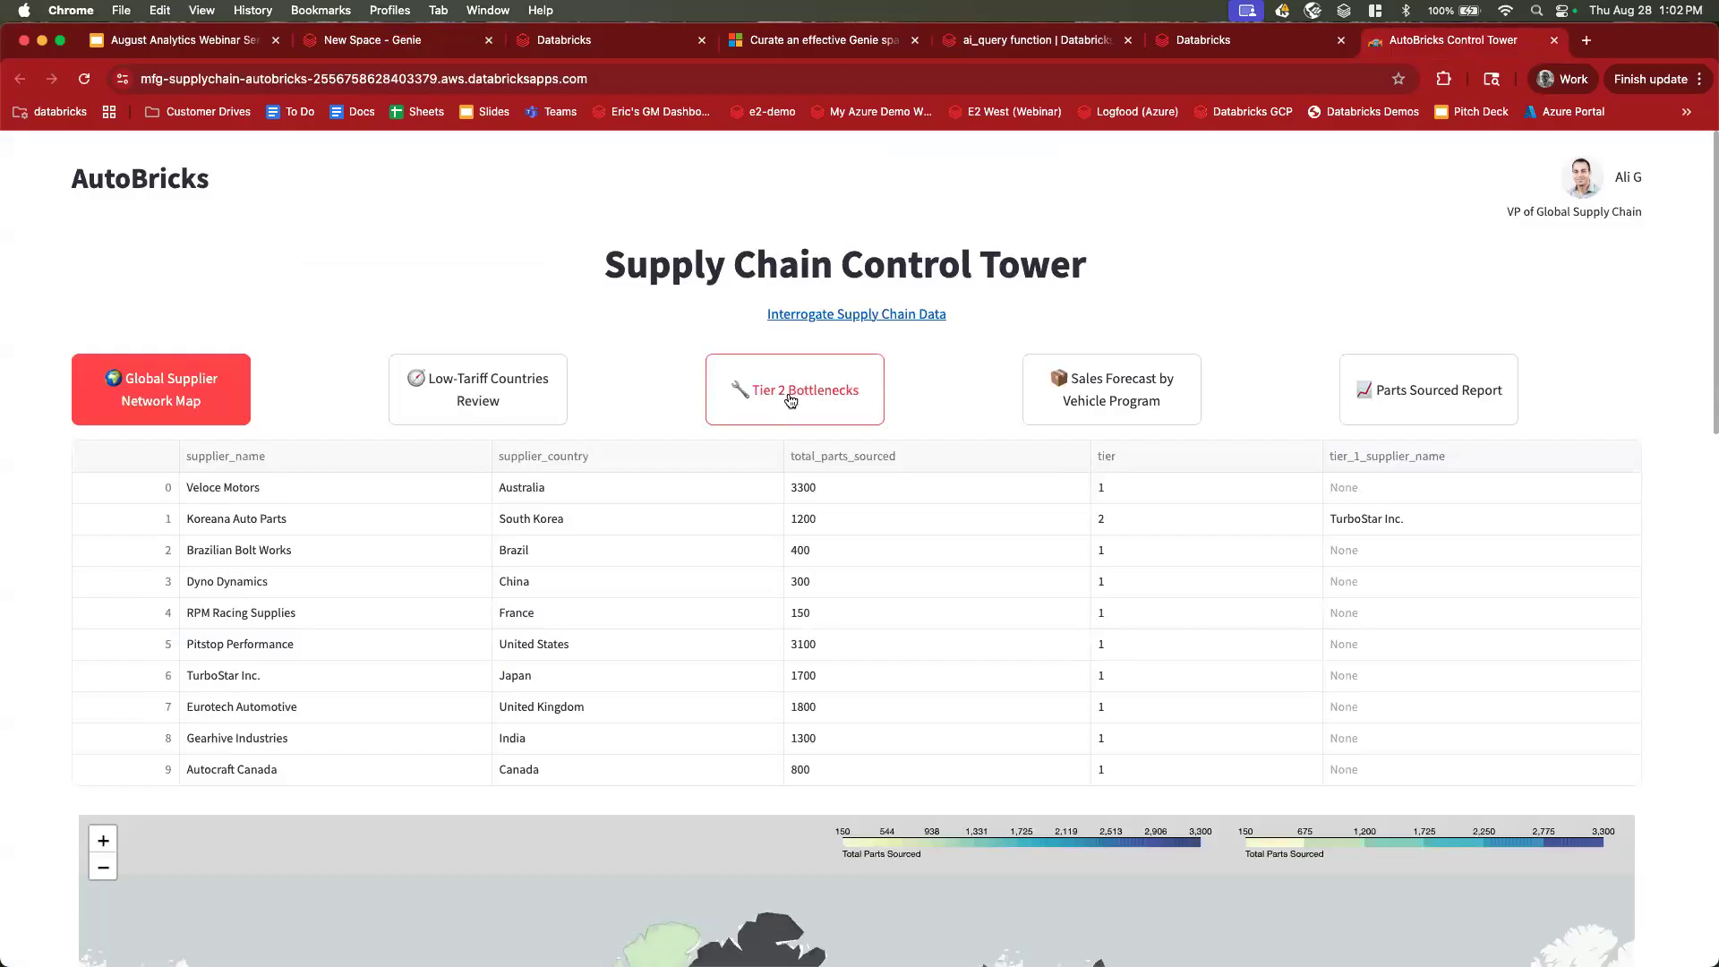
click(1178, 377)
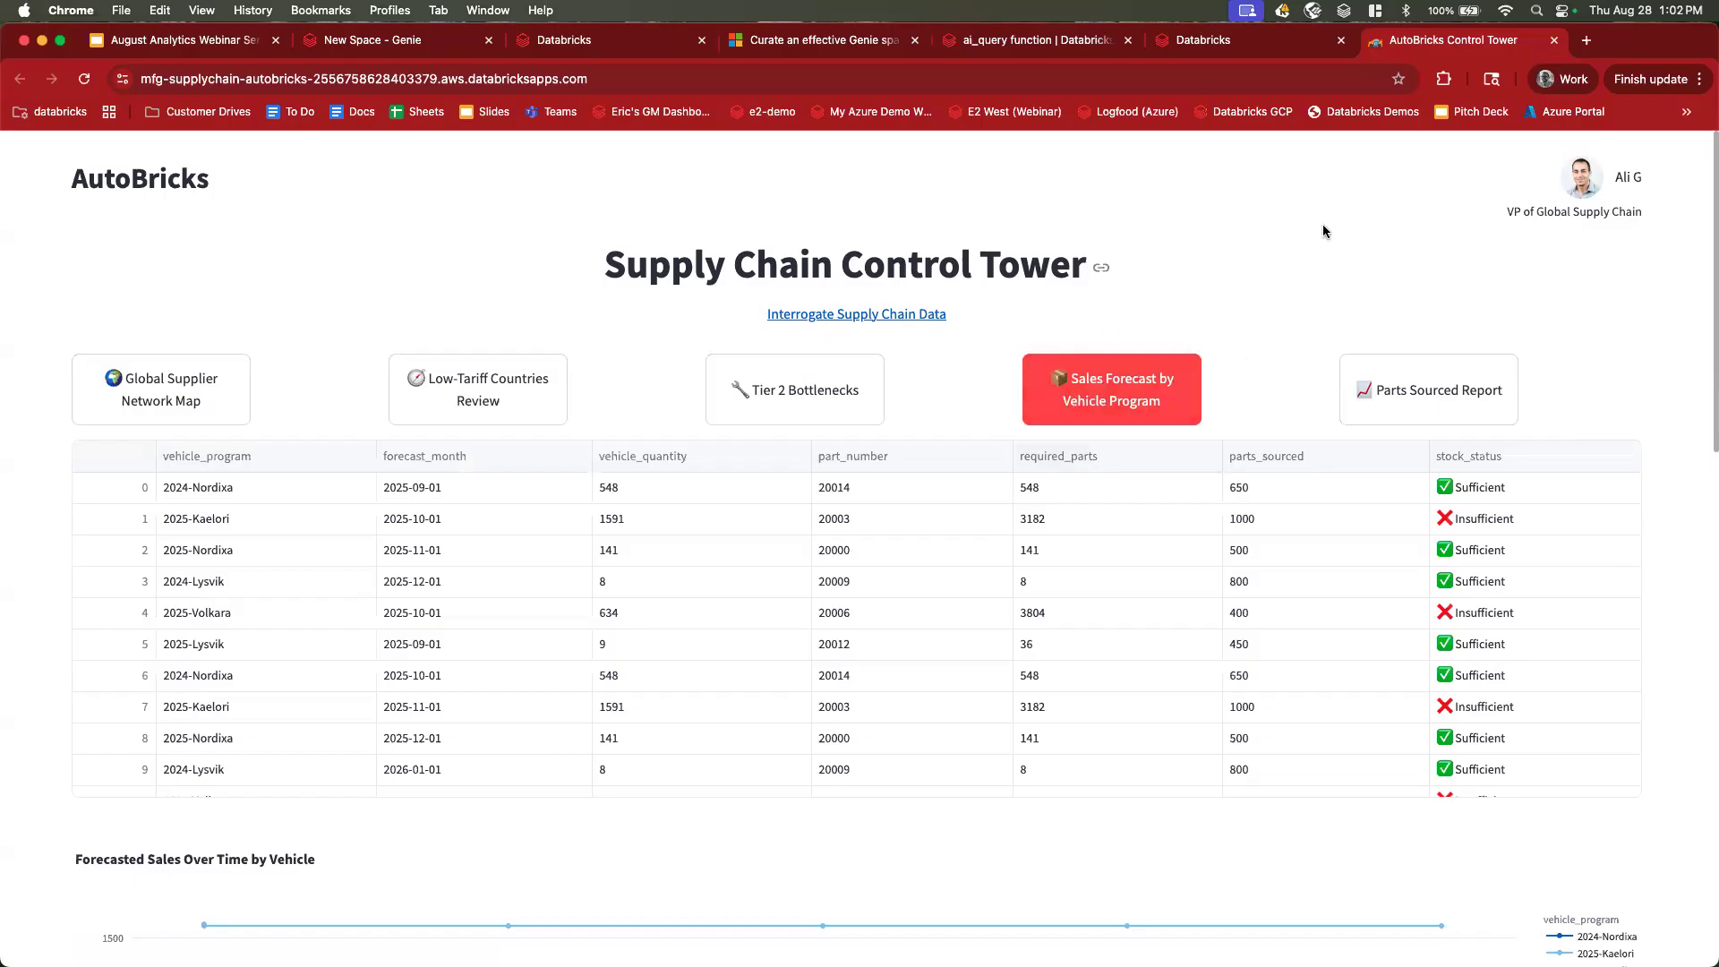
click(427, 46)
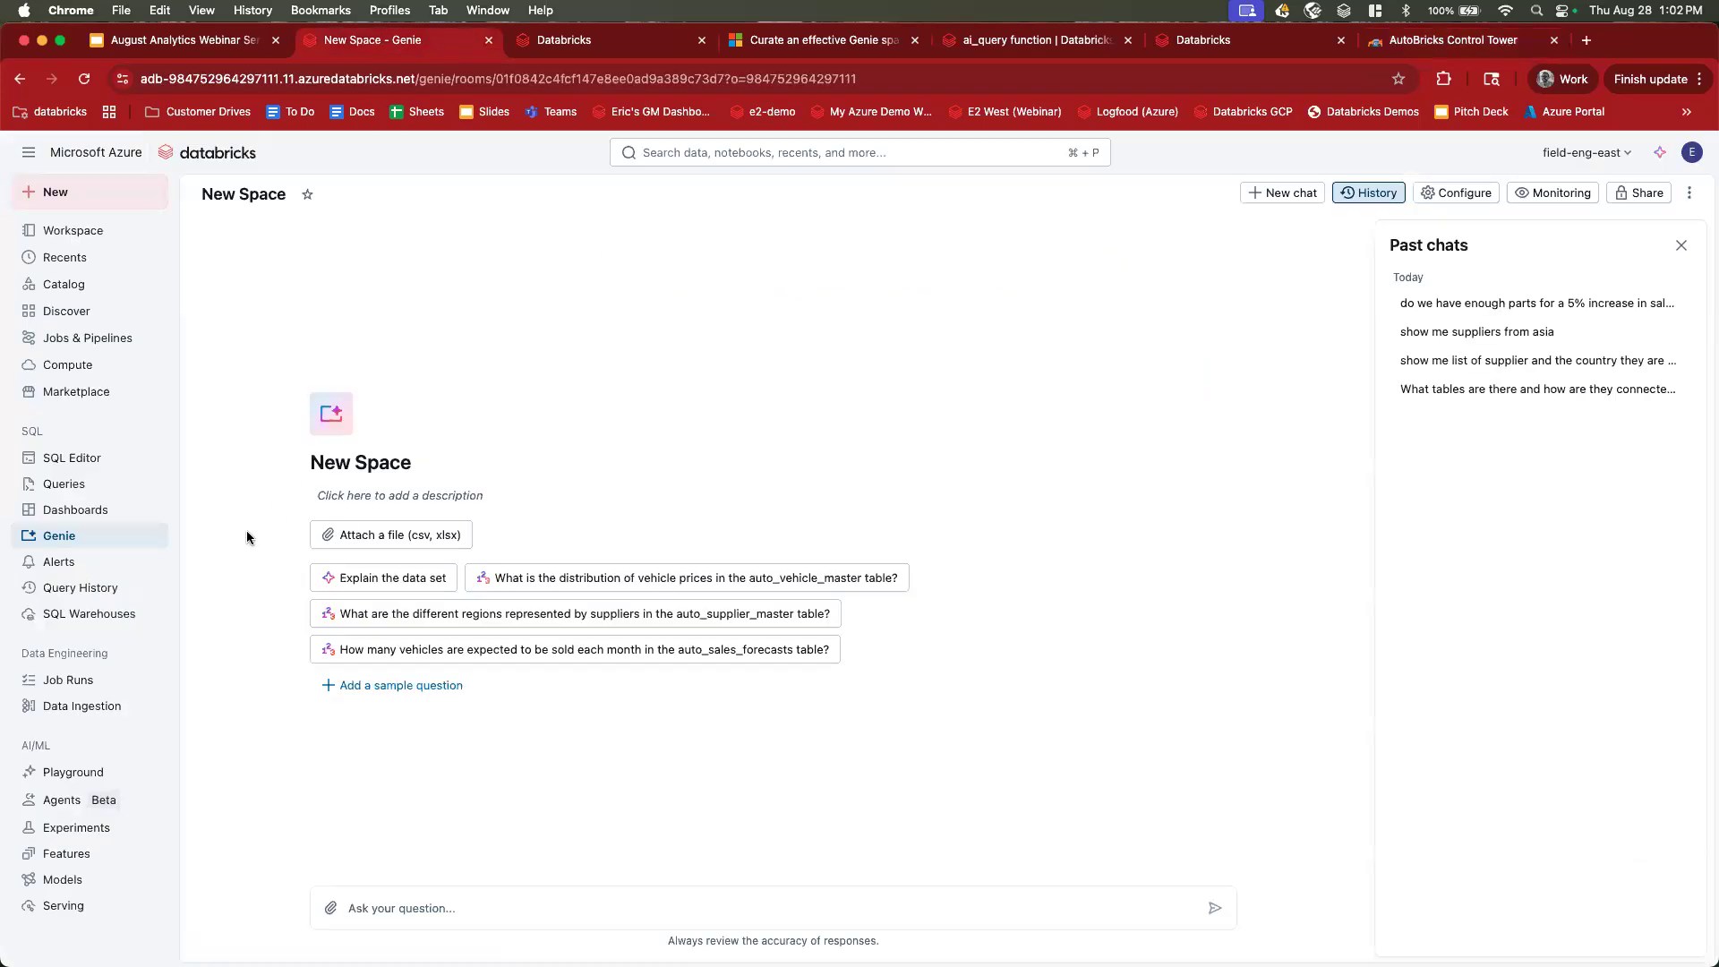
click(90, 535)
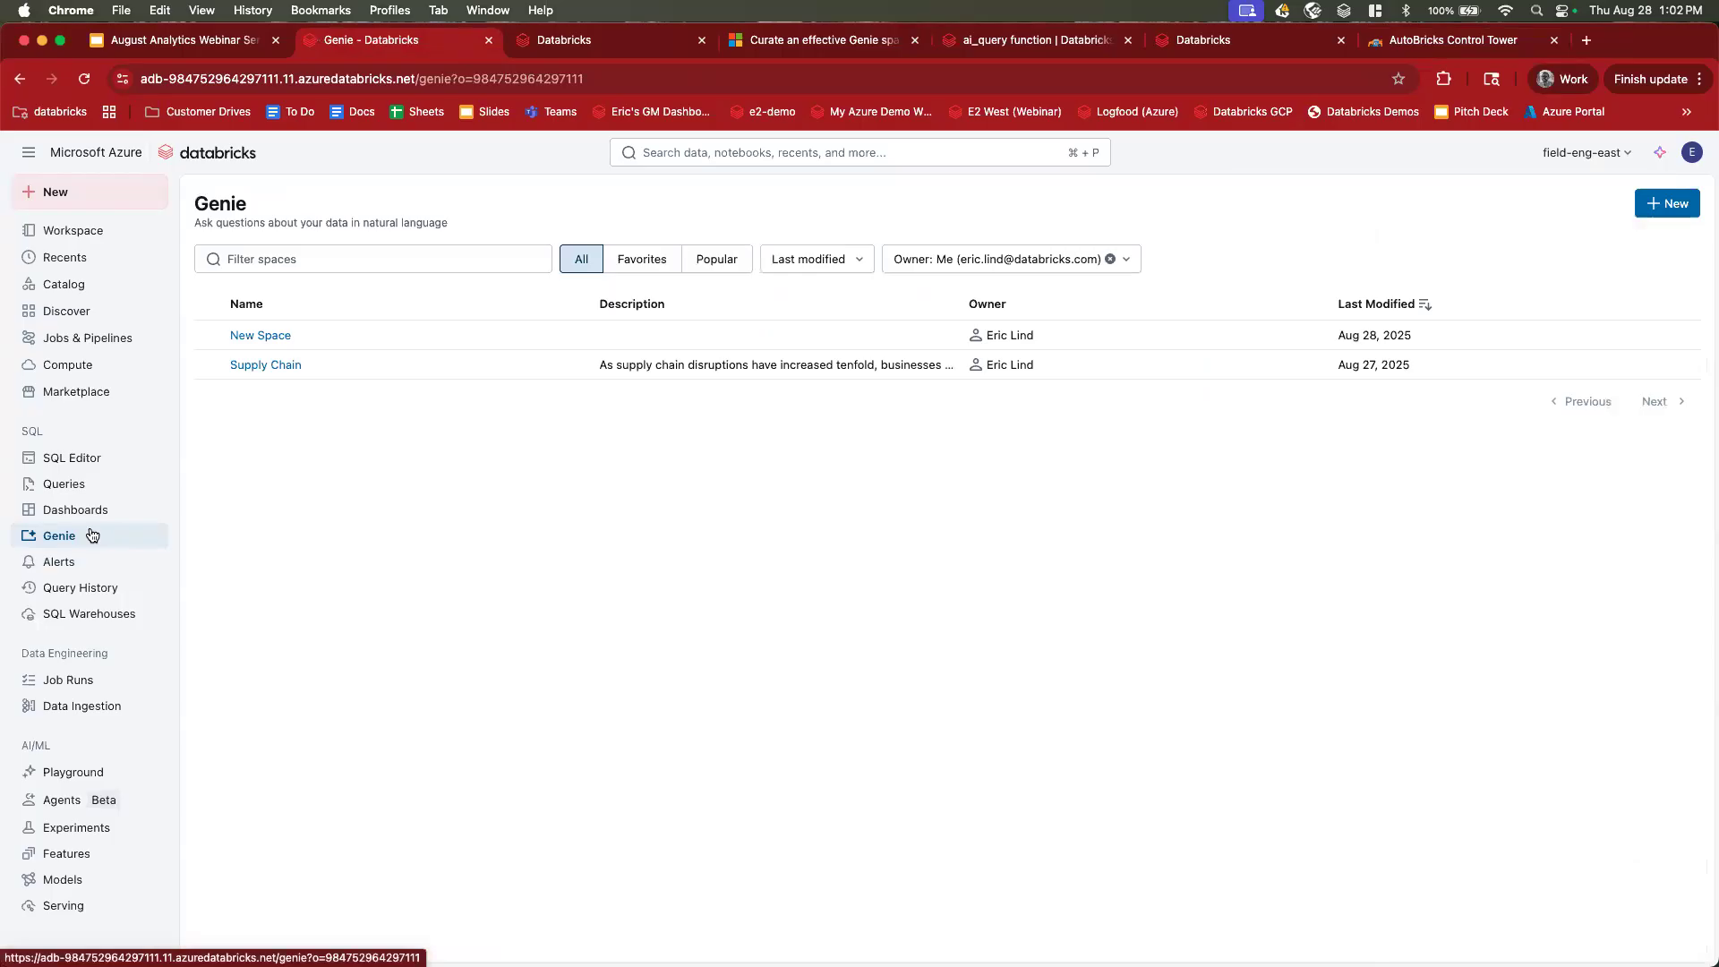